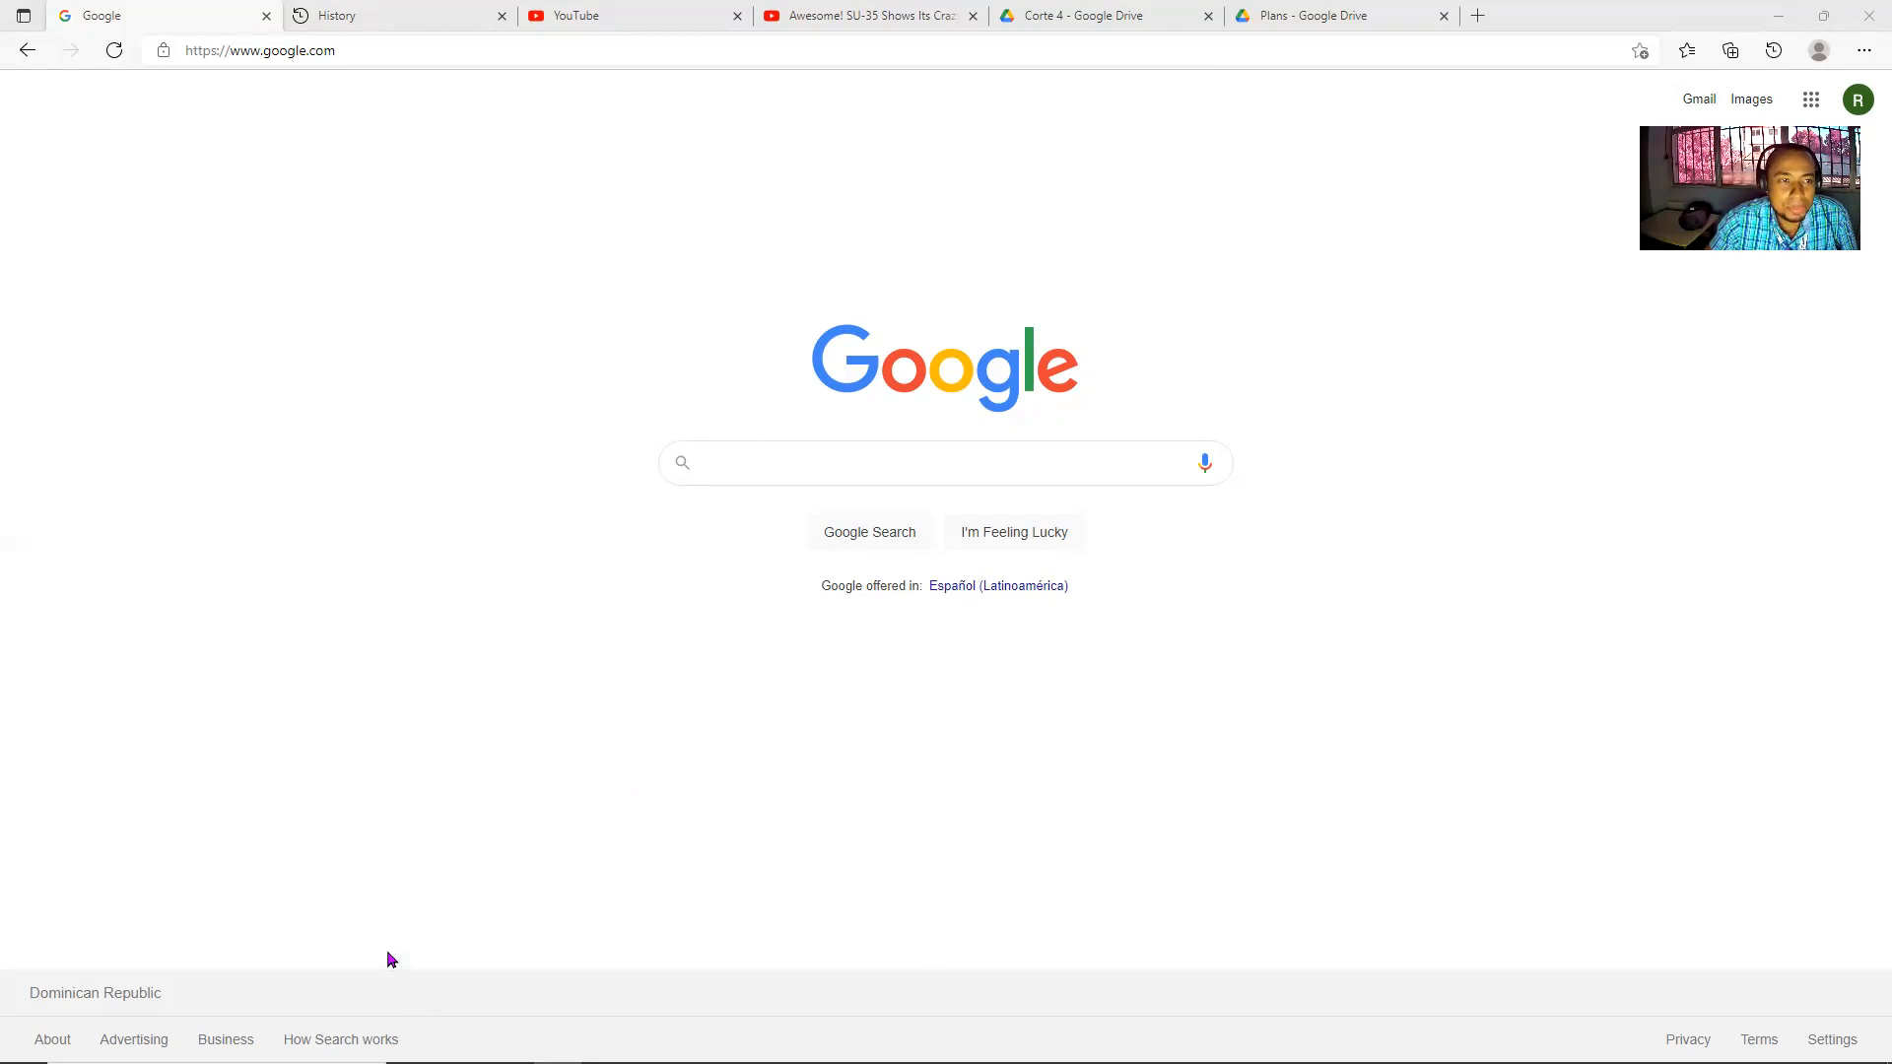
- Search the computer for Microsoft Publisher 2010 and switch to its window
{"action": "mouse_move", "coordinate": [425, 1061]}
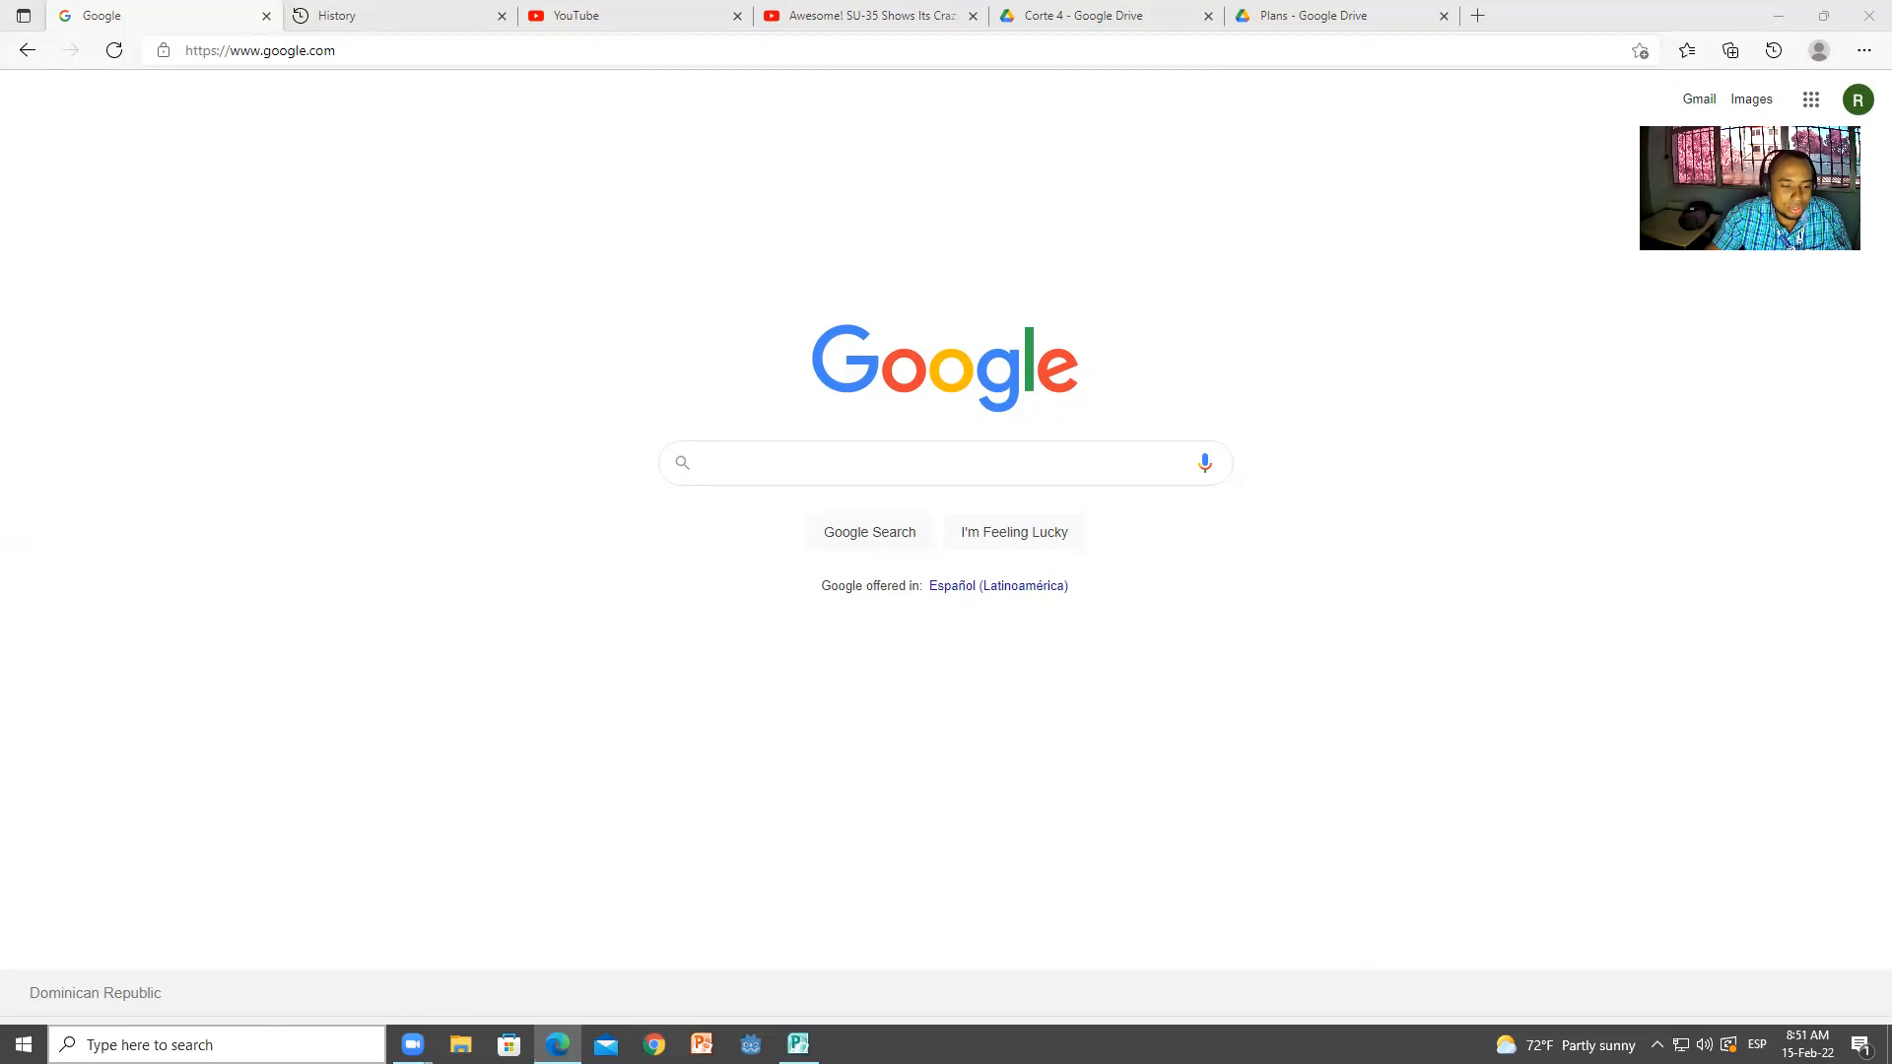
{"action": "left_click", "coordinate": [248, 1042]}
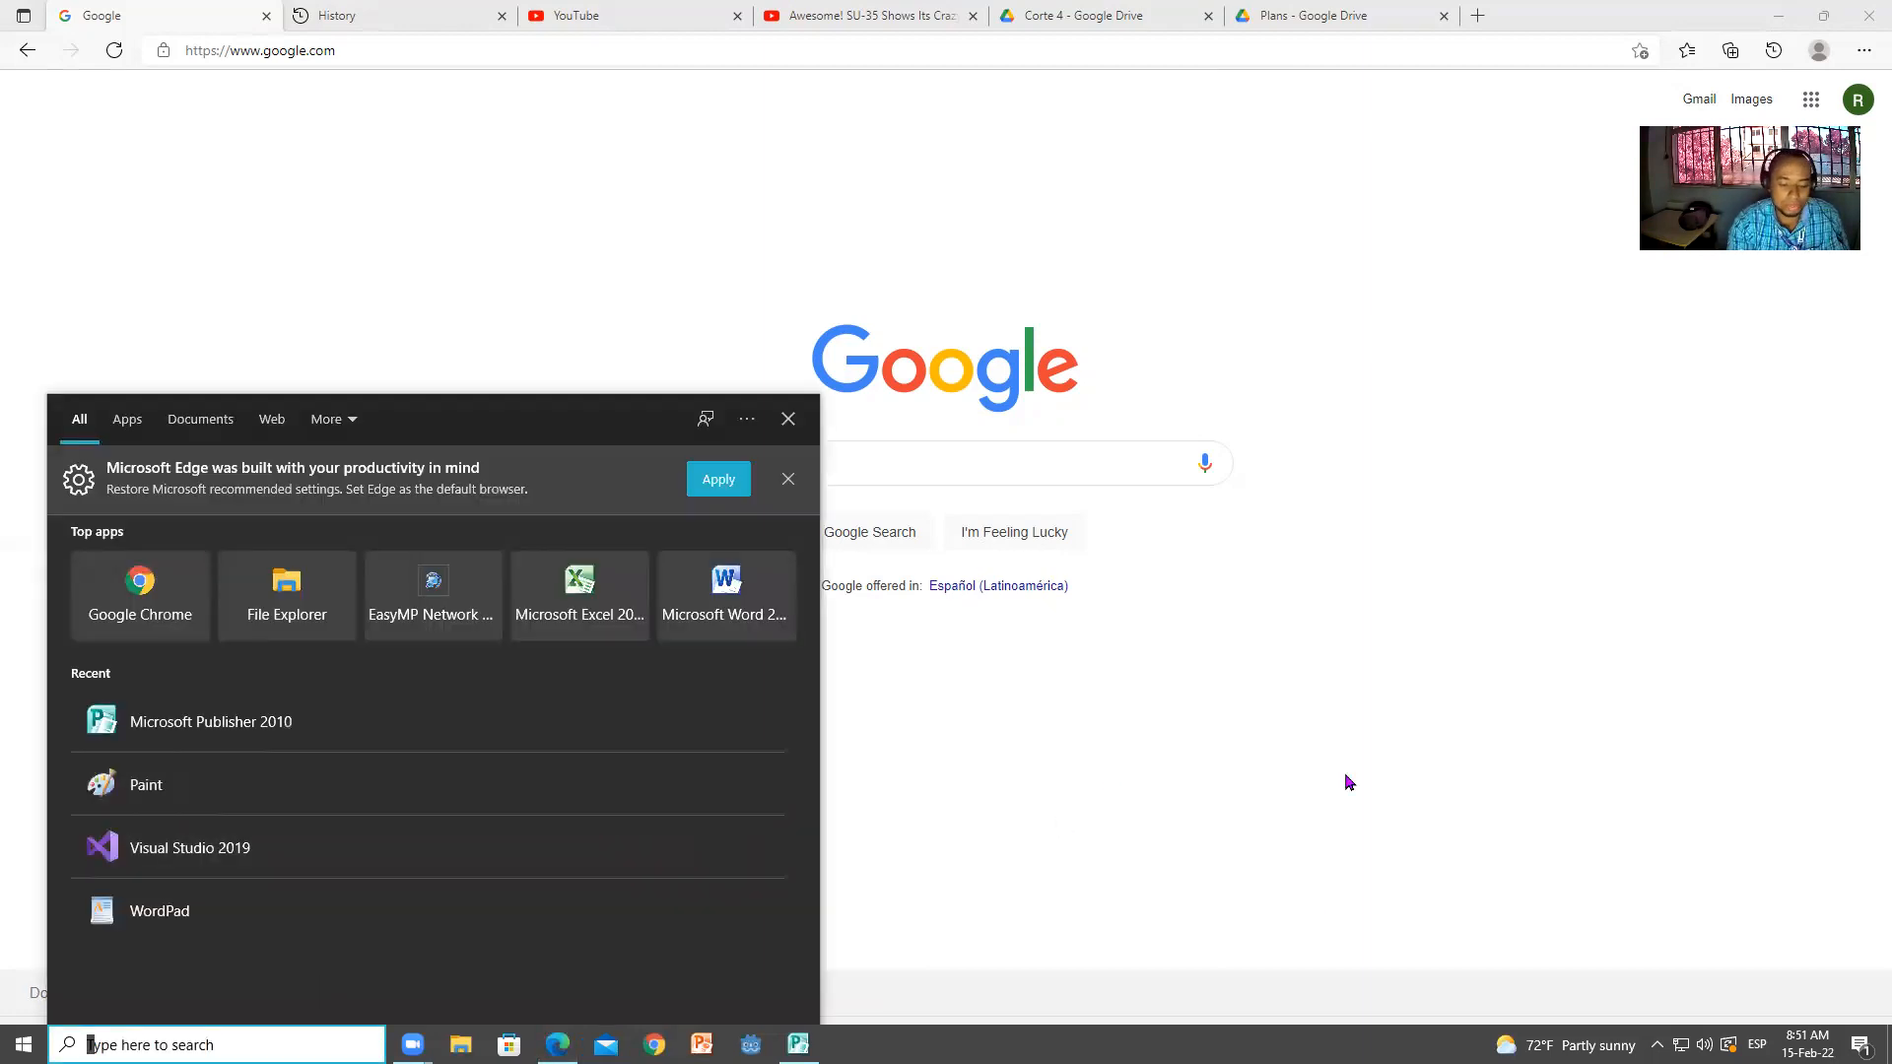
{"action": "type", "text": "pu"}
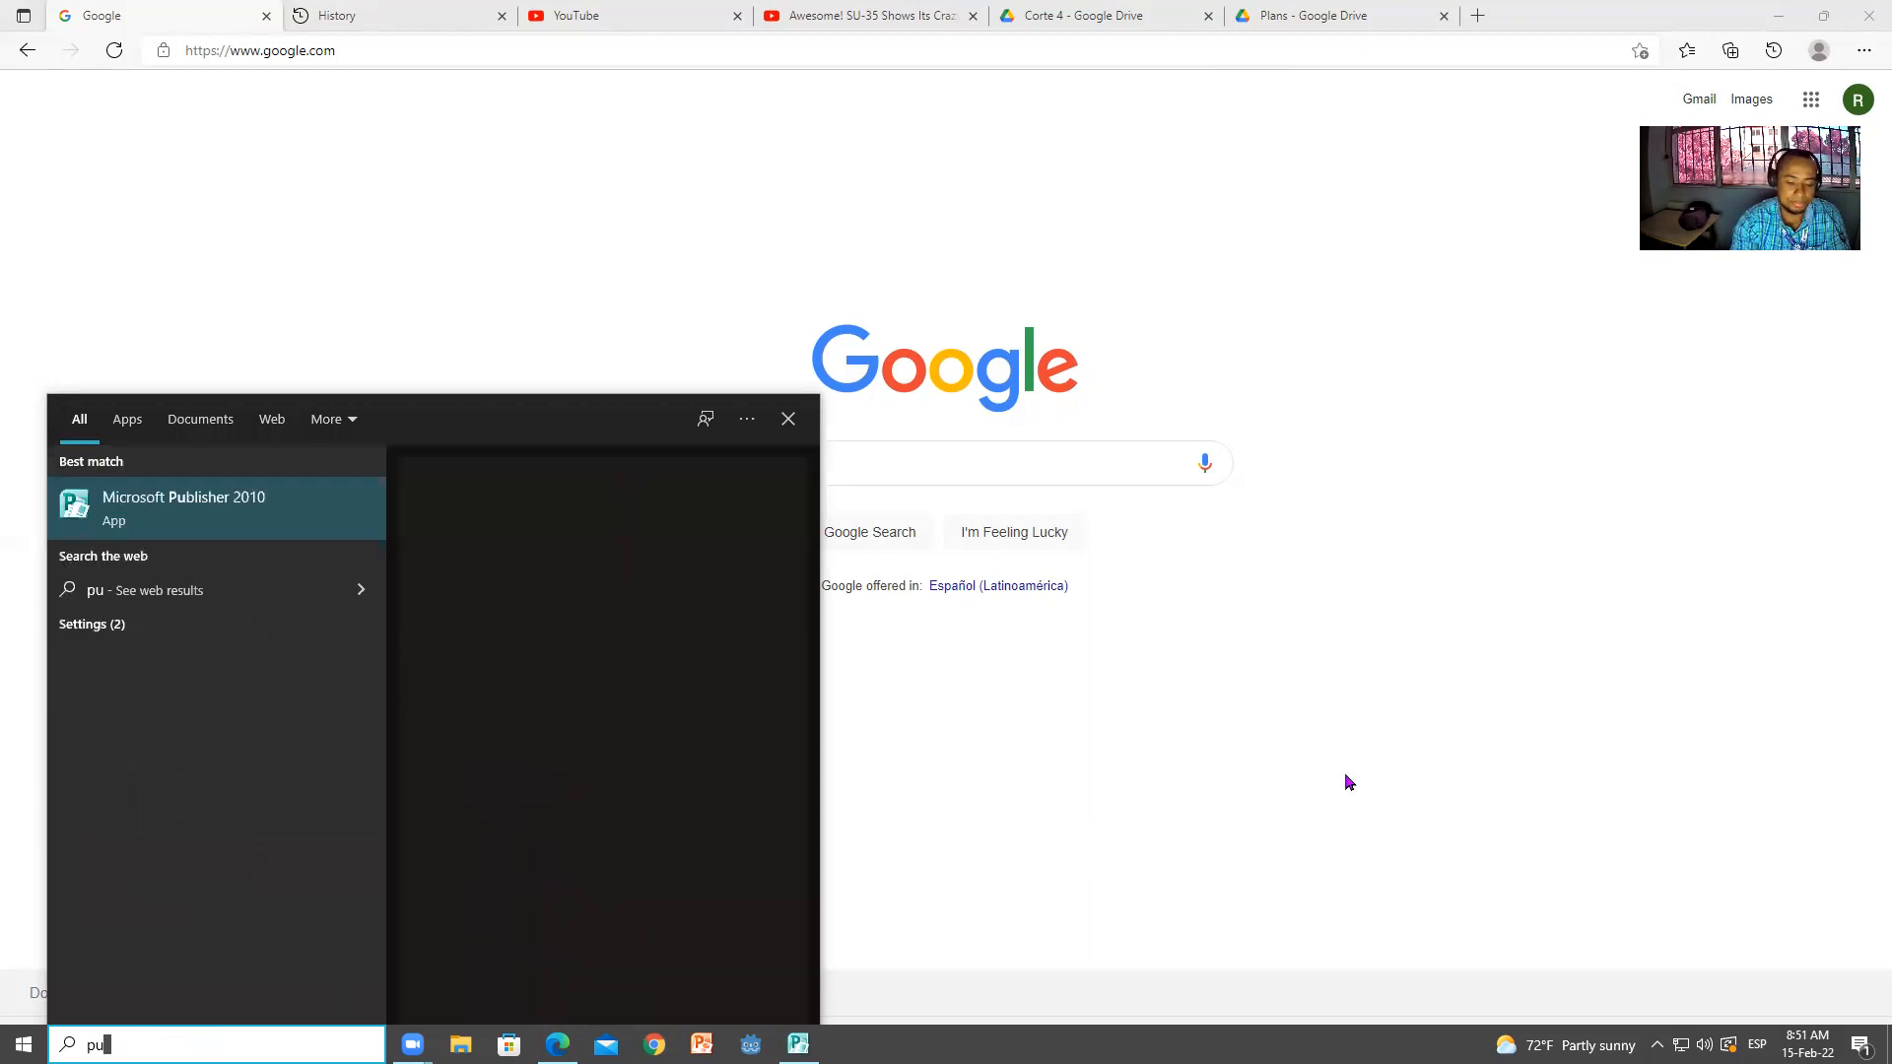
{"action": "type", "text": "bli"}
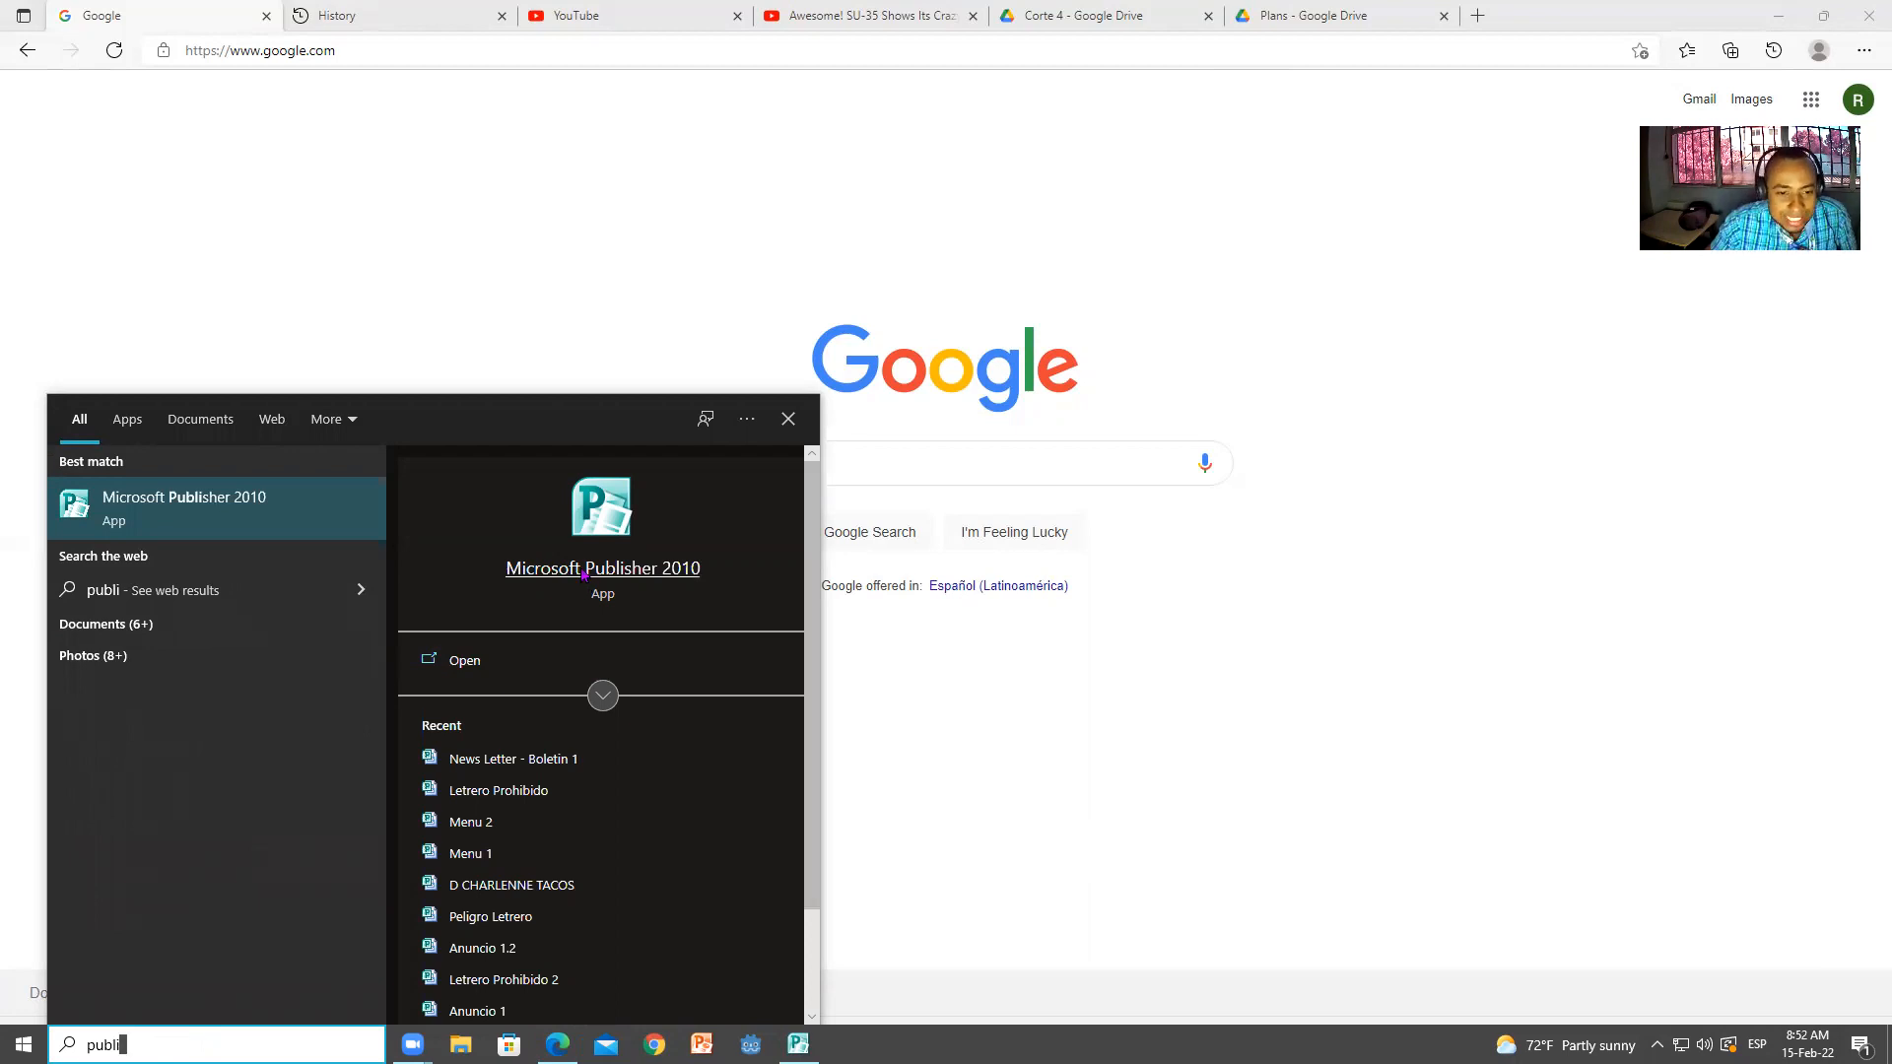
{"action": "left_click", "coordinate": [798, 1044]}
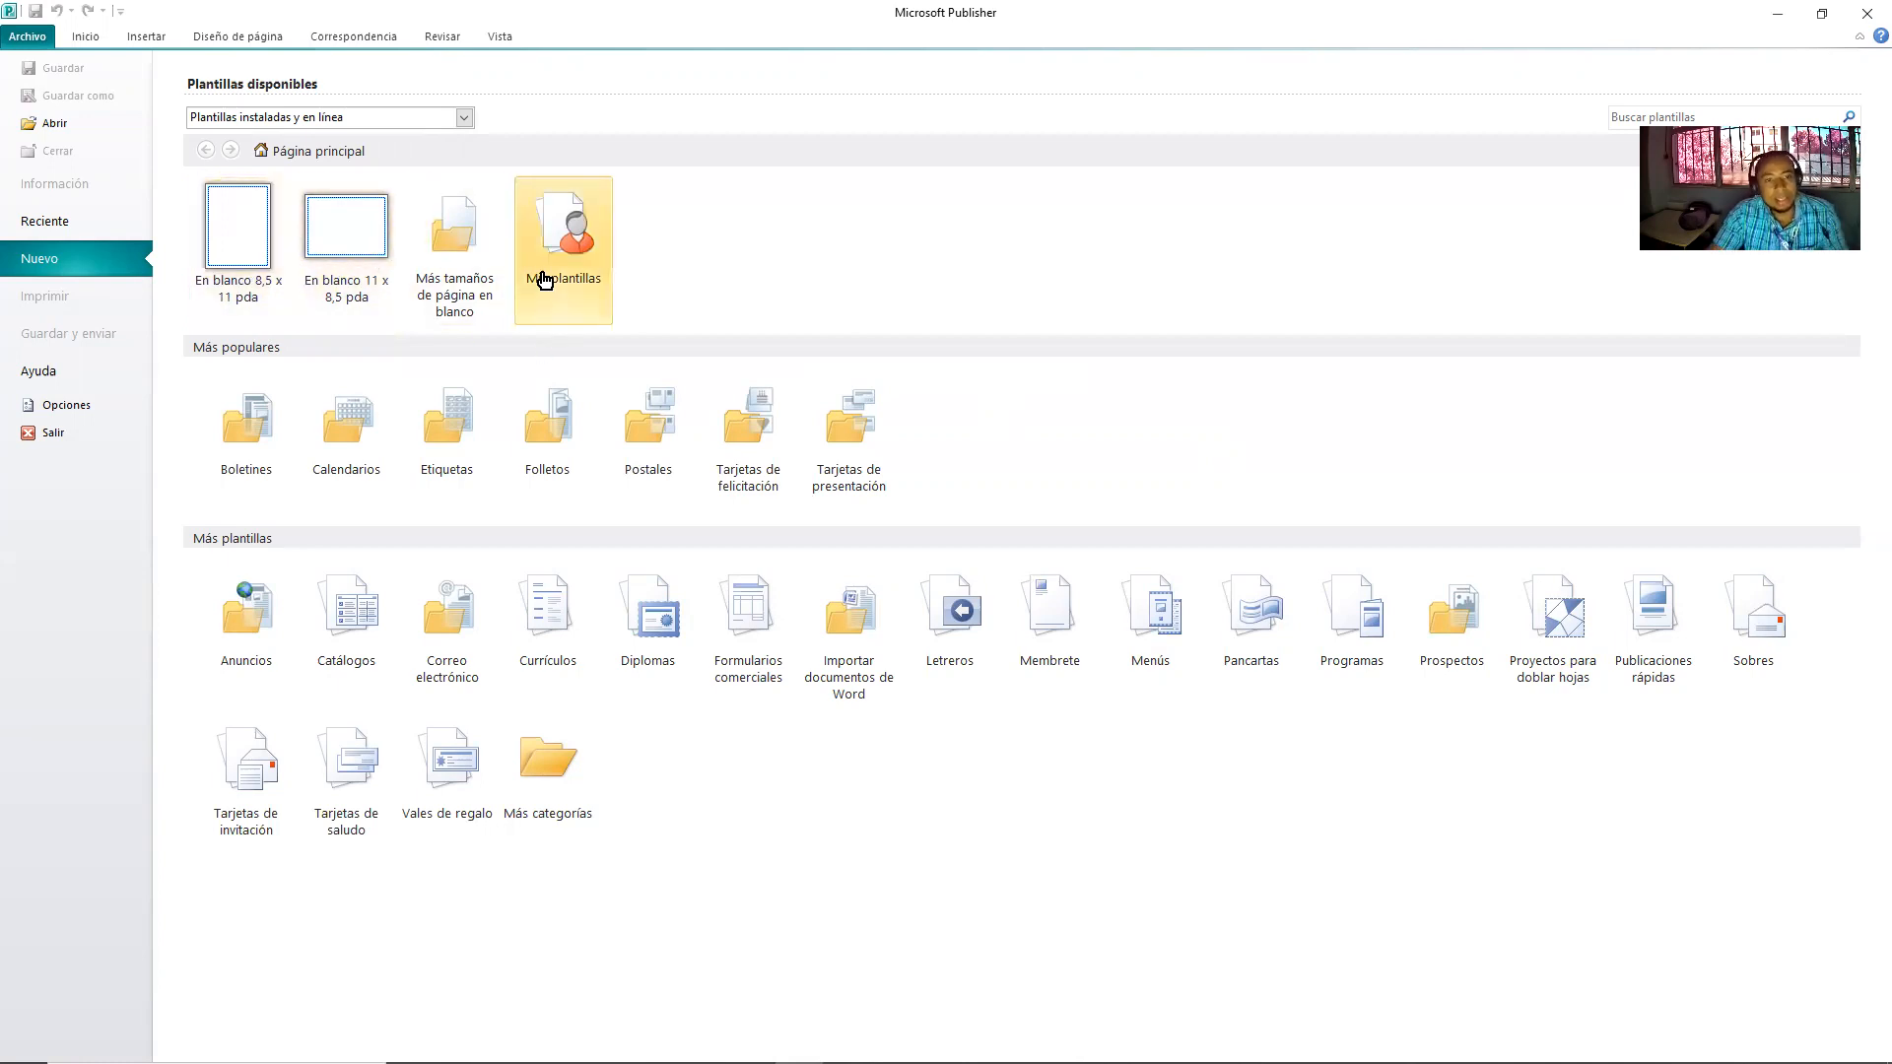
- Create a blank Ejecutivo (horizontal) publication, 10.5 x 7.25 inches, and close it again
{"action": "left_click", "coordinate": [444, 276]}
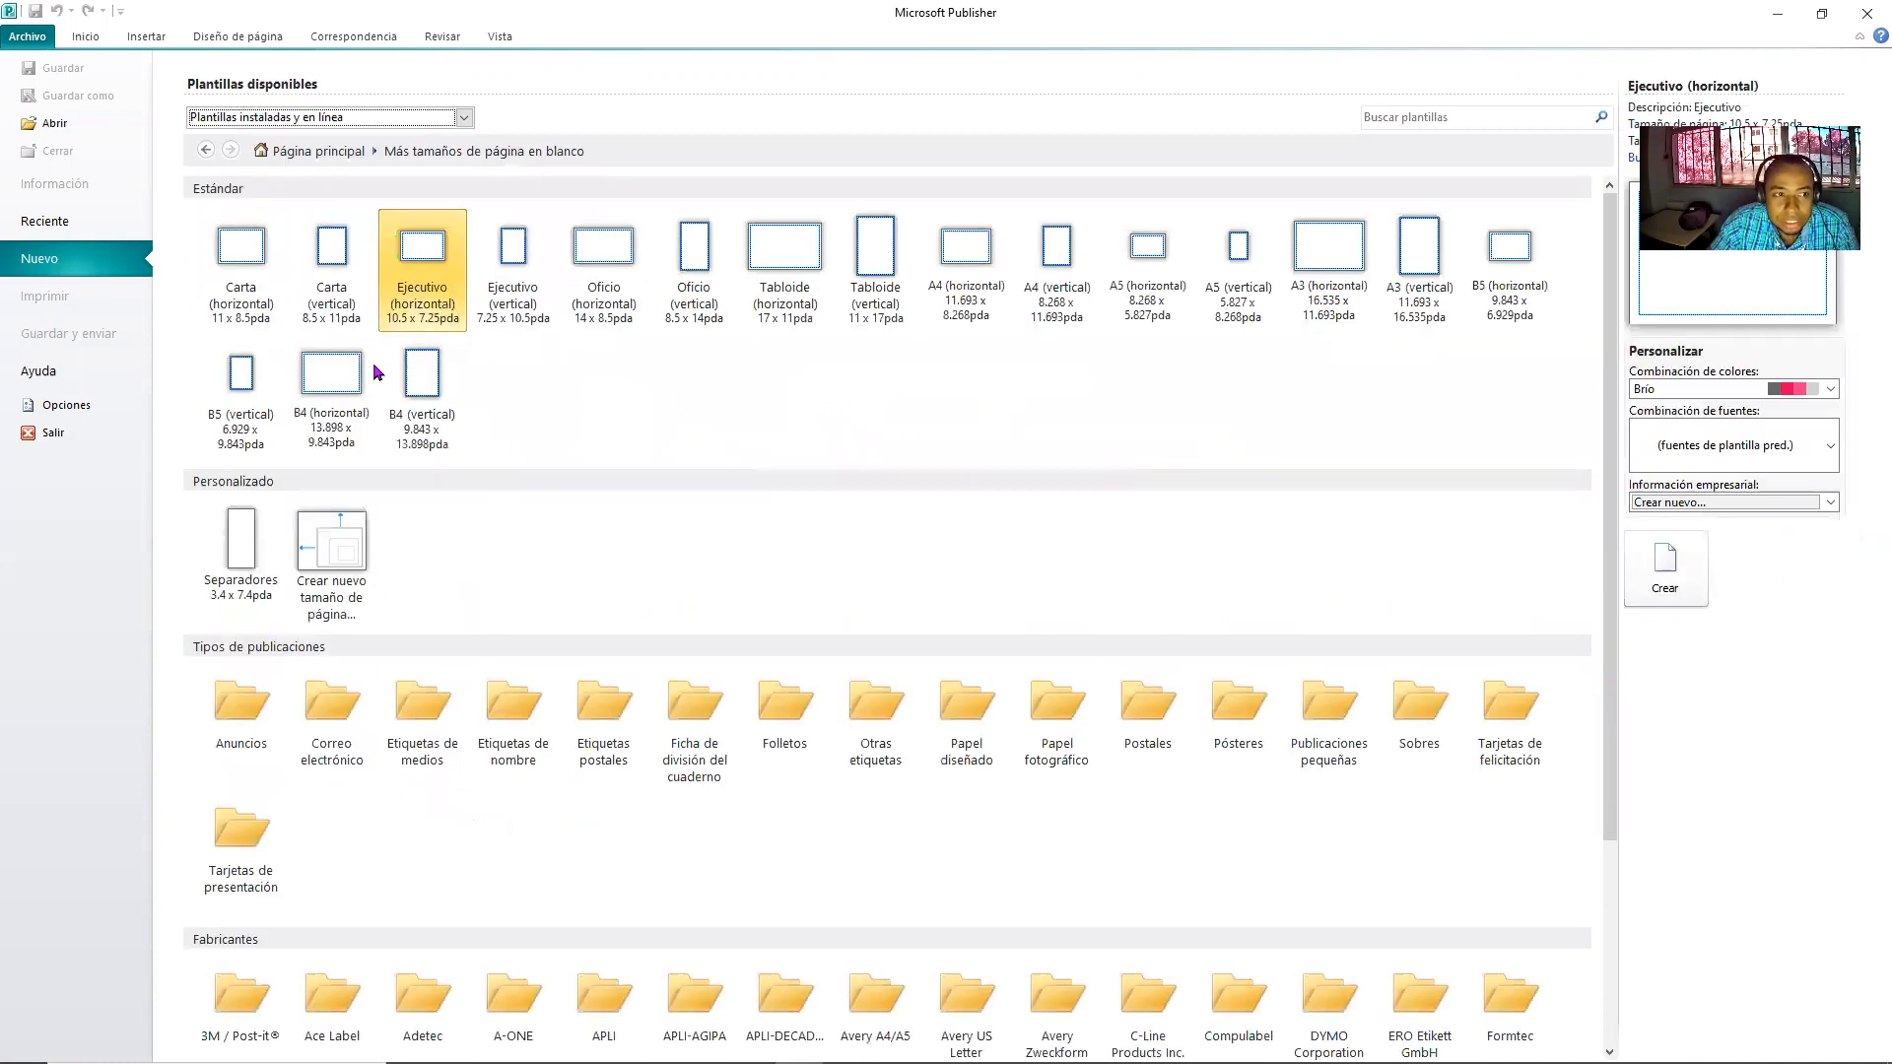
{"action": "double_click", "coordinate": [429, 337]}
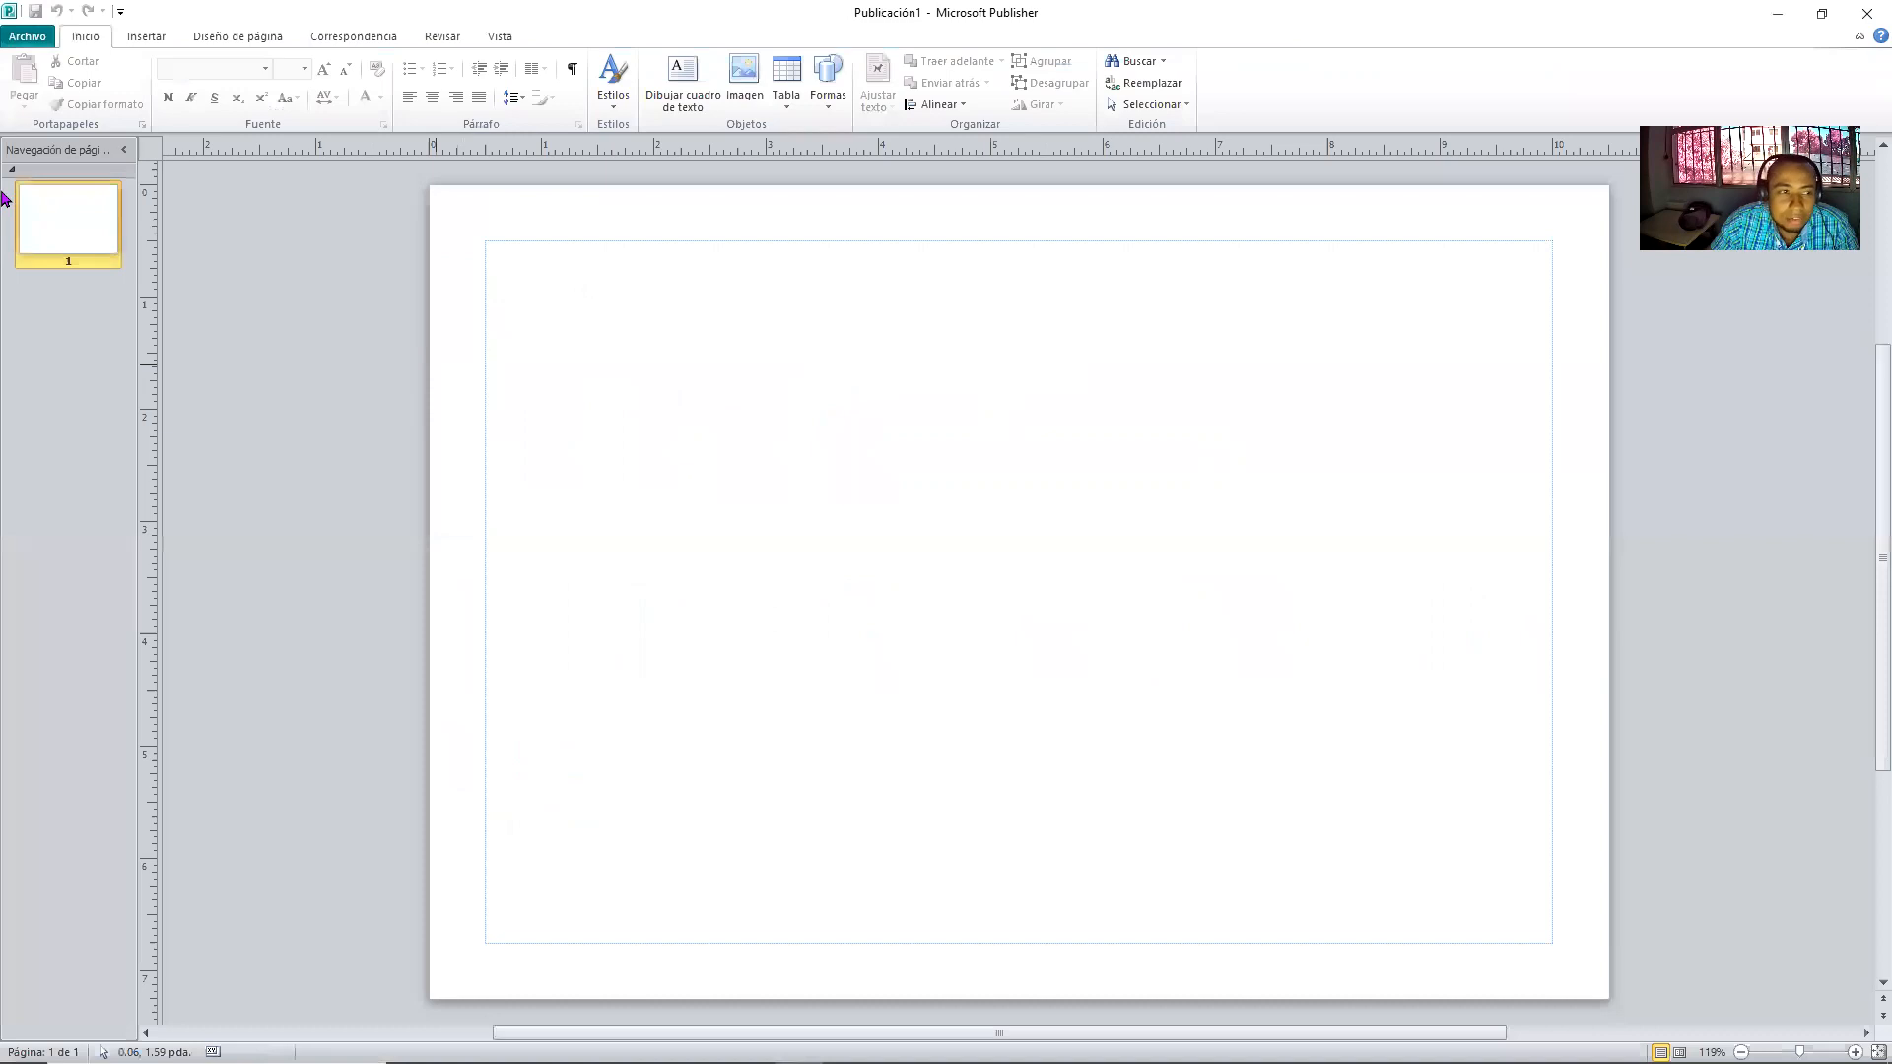
{"action": "left_click", "coordinate": [19, 36]}
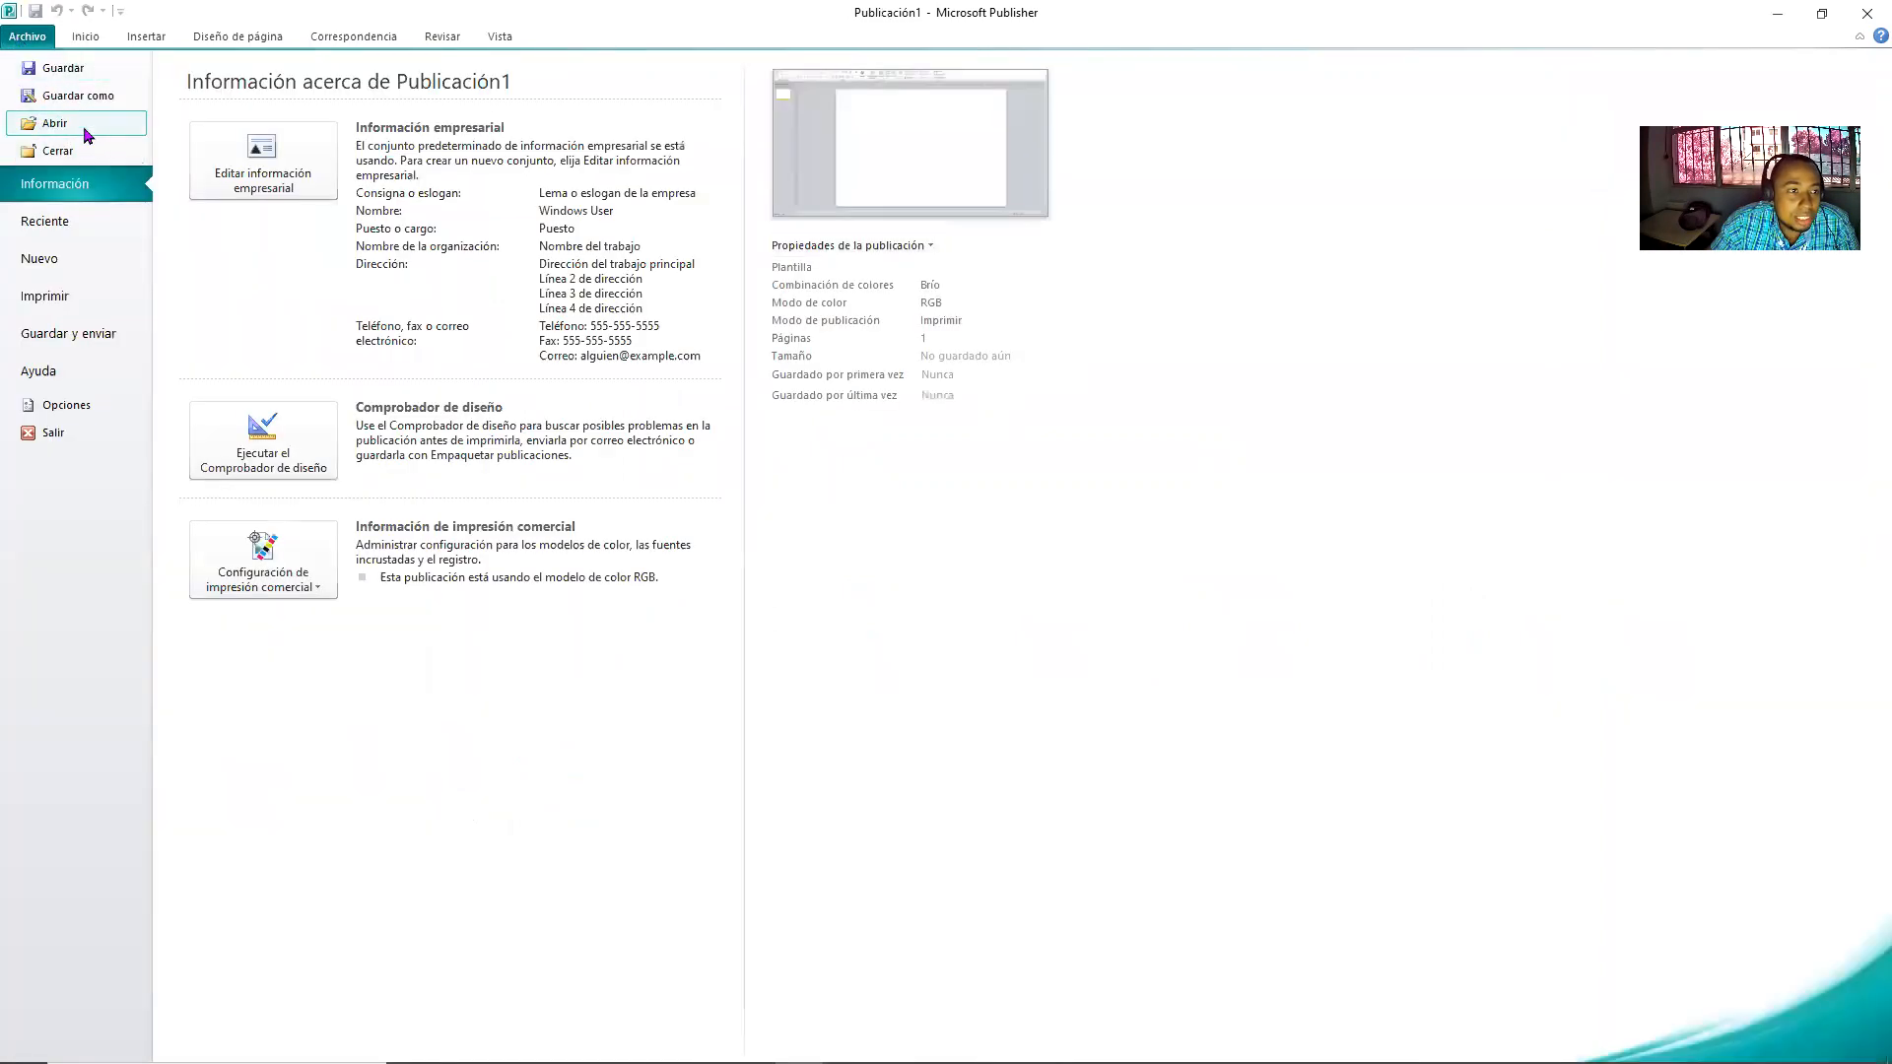
{"action": "left_click", "coordinate": [69, 152]}
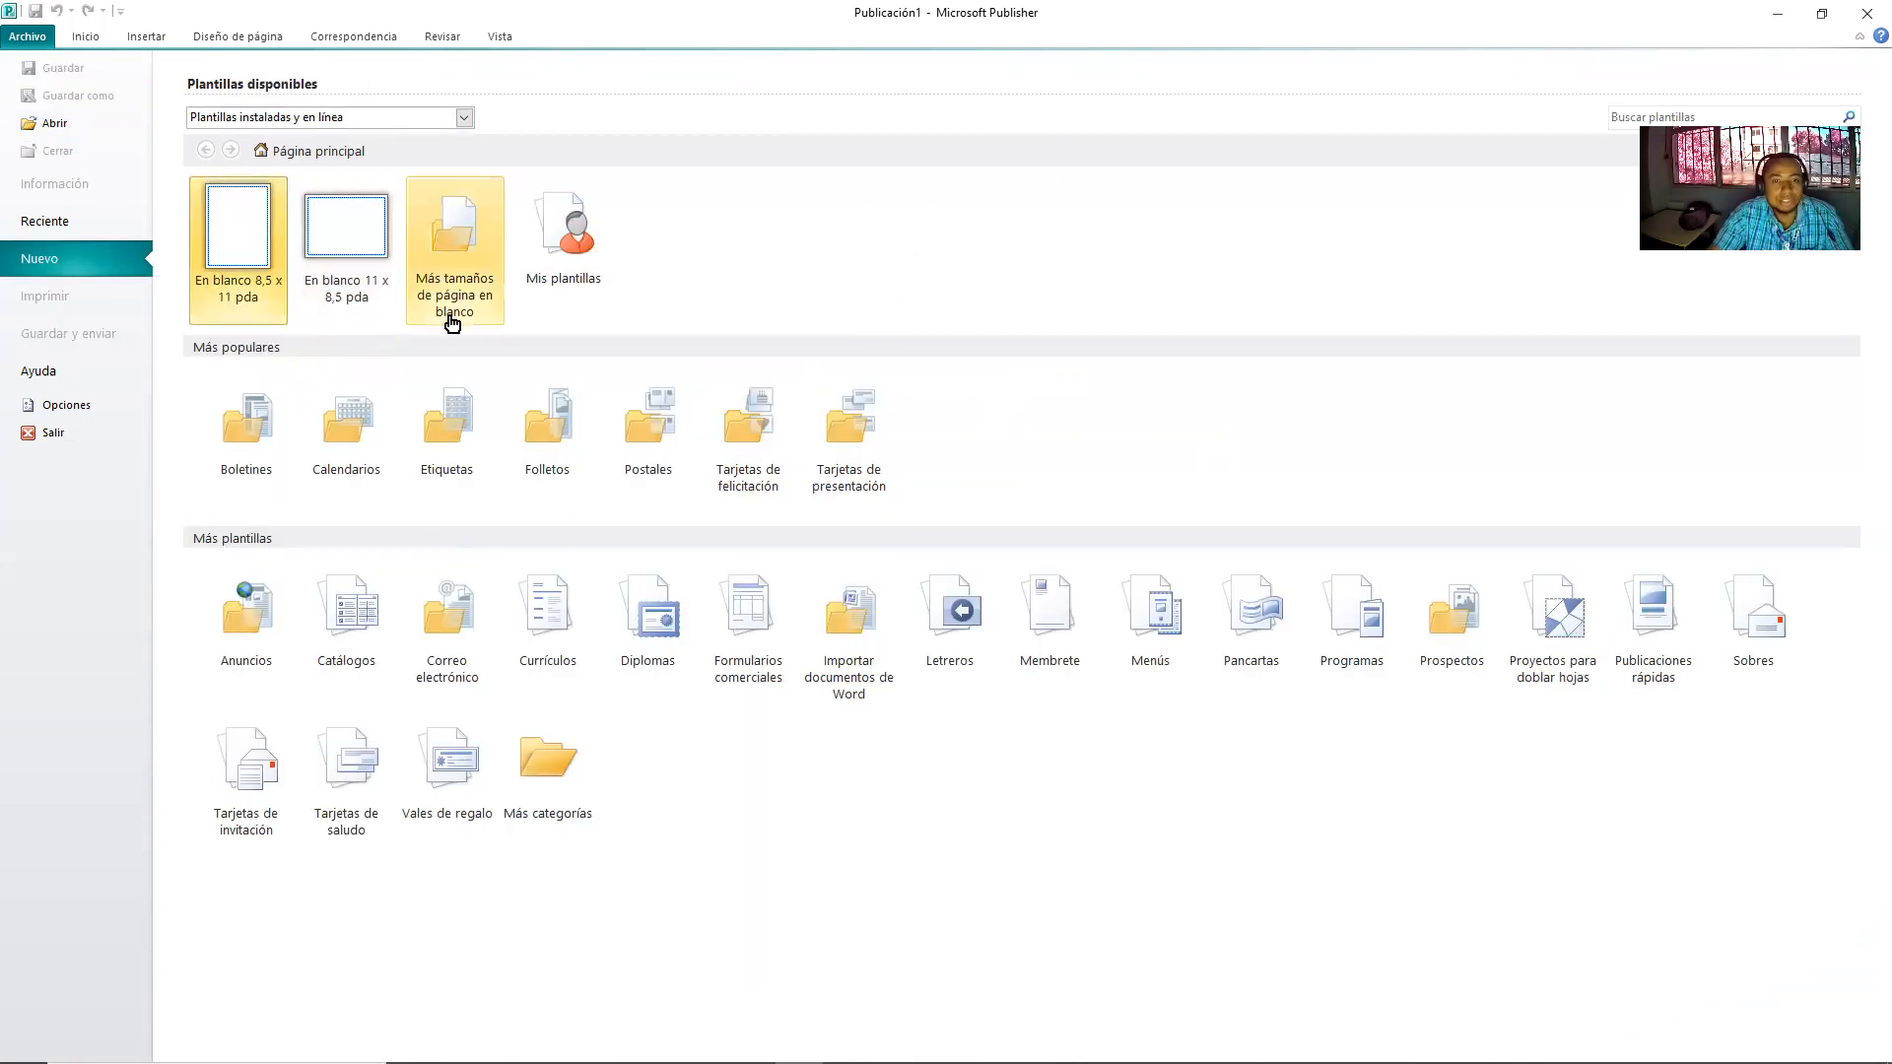
- Look over the additional blank page sizes and the installed Boletines templates, returning to the template home page
{"action": "left_click", "coordinate": [455, 263]}
{"action": "left_click", "coordinate": [454, 263]}
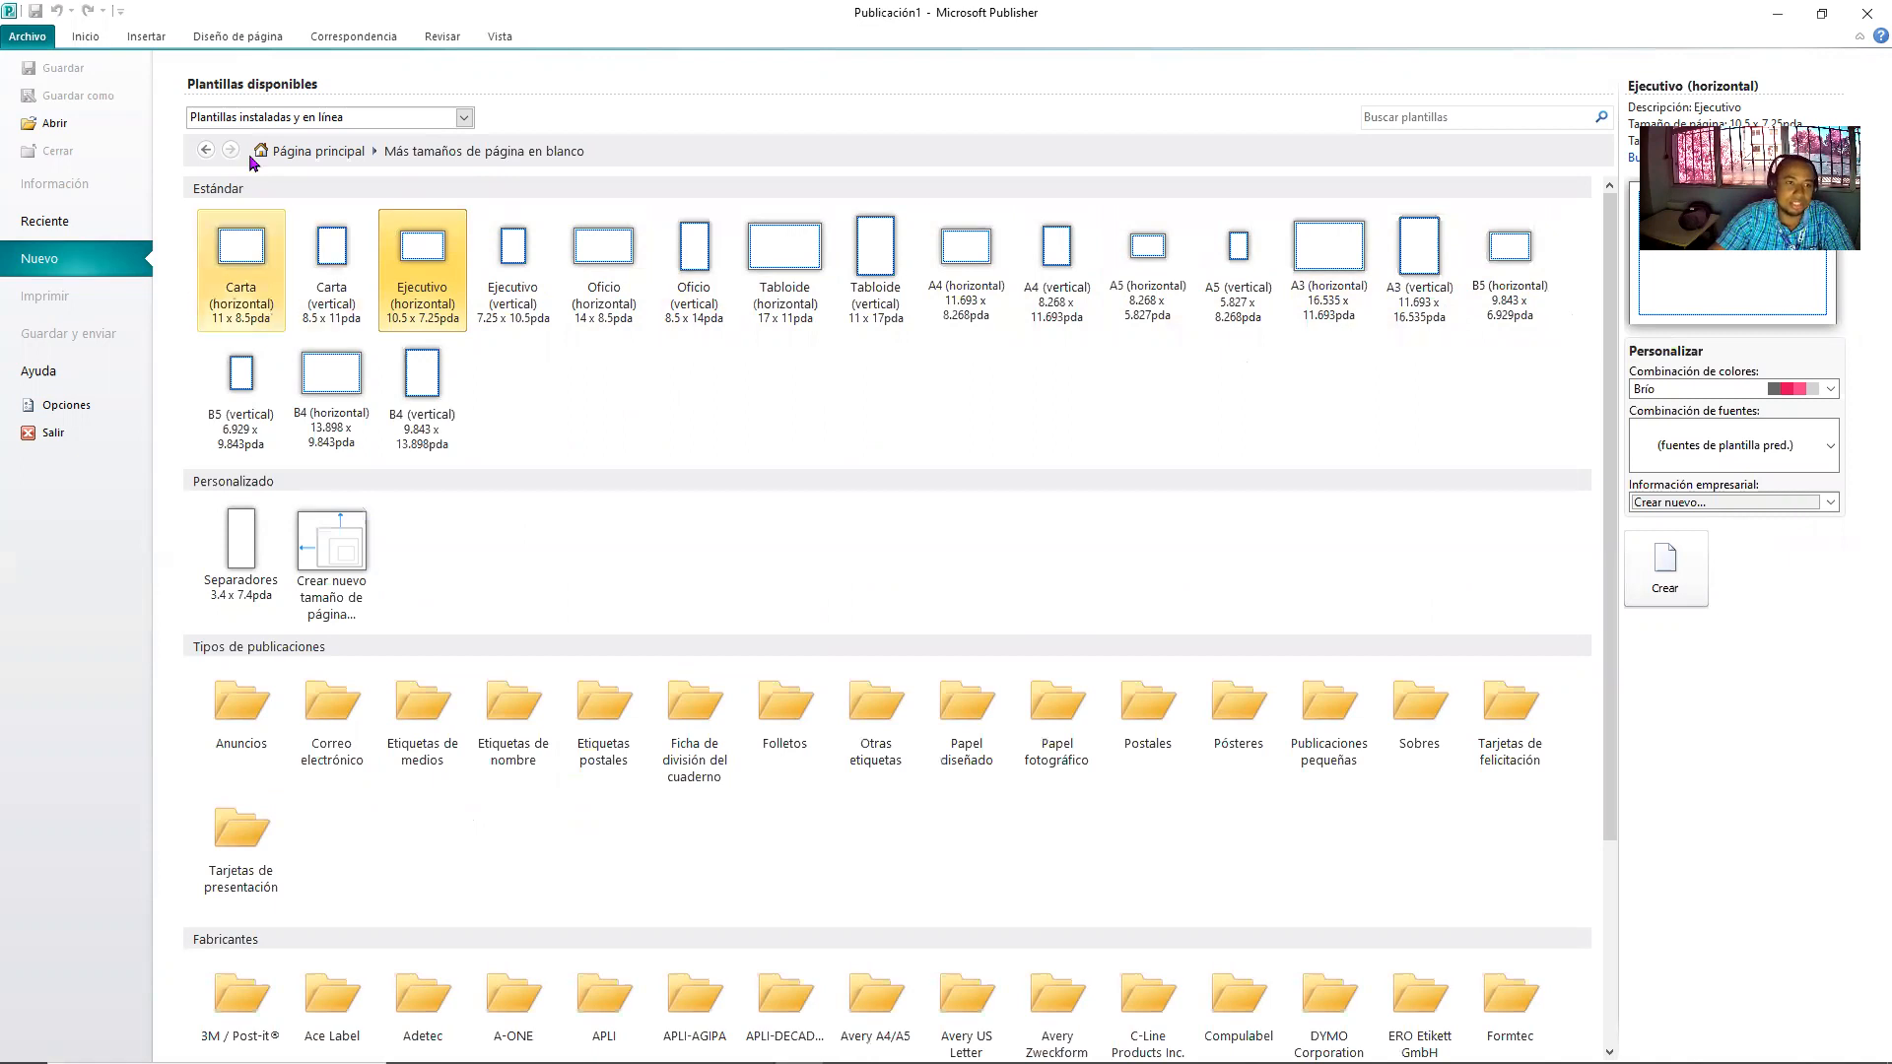
{"action": "left_click", "coordinate": [205, 150]}
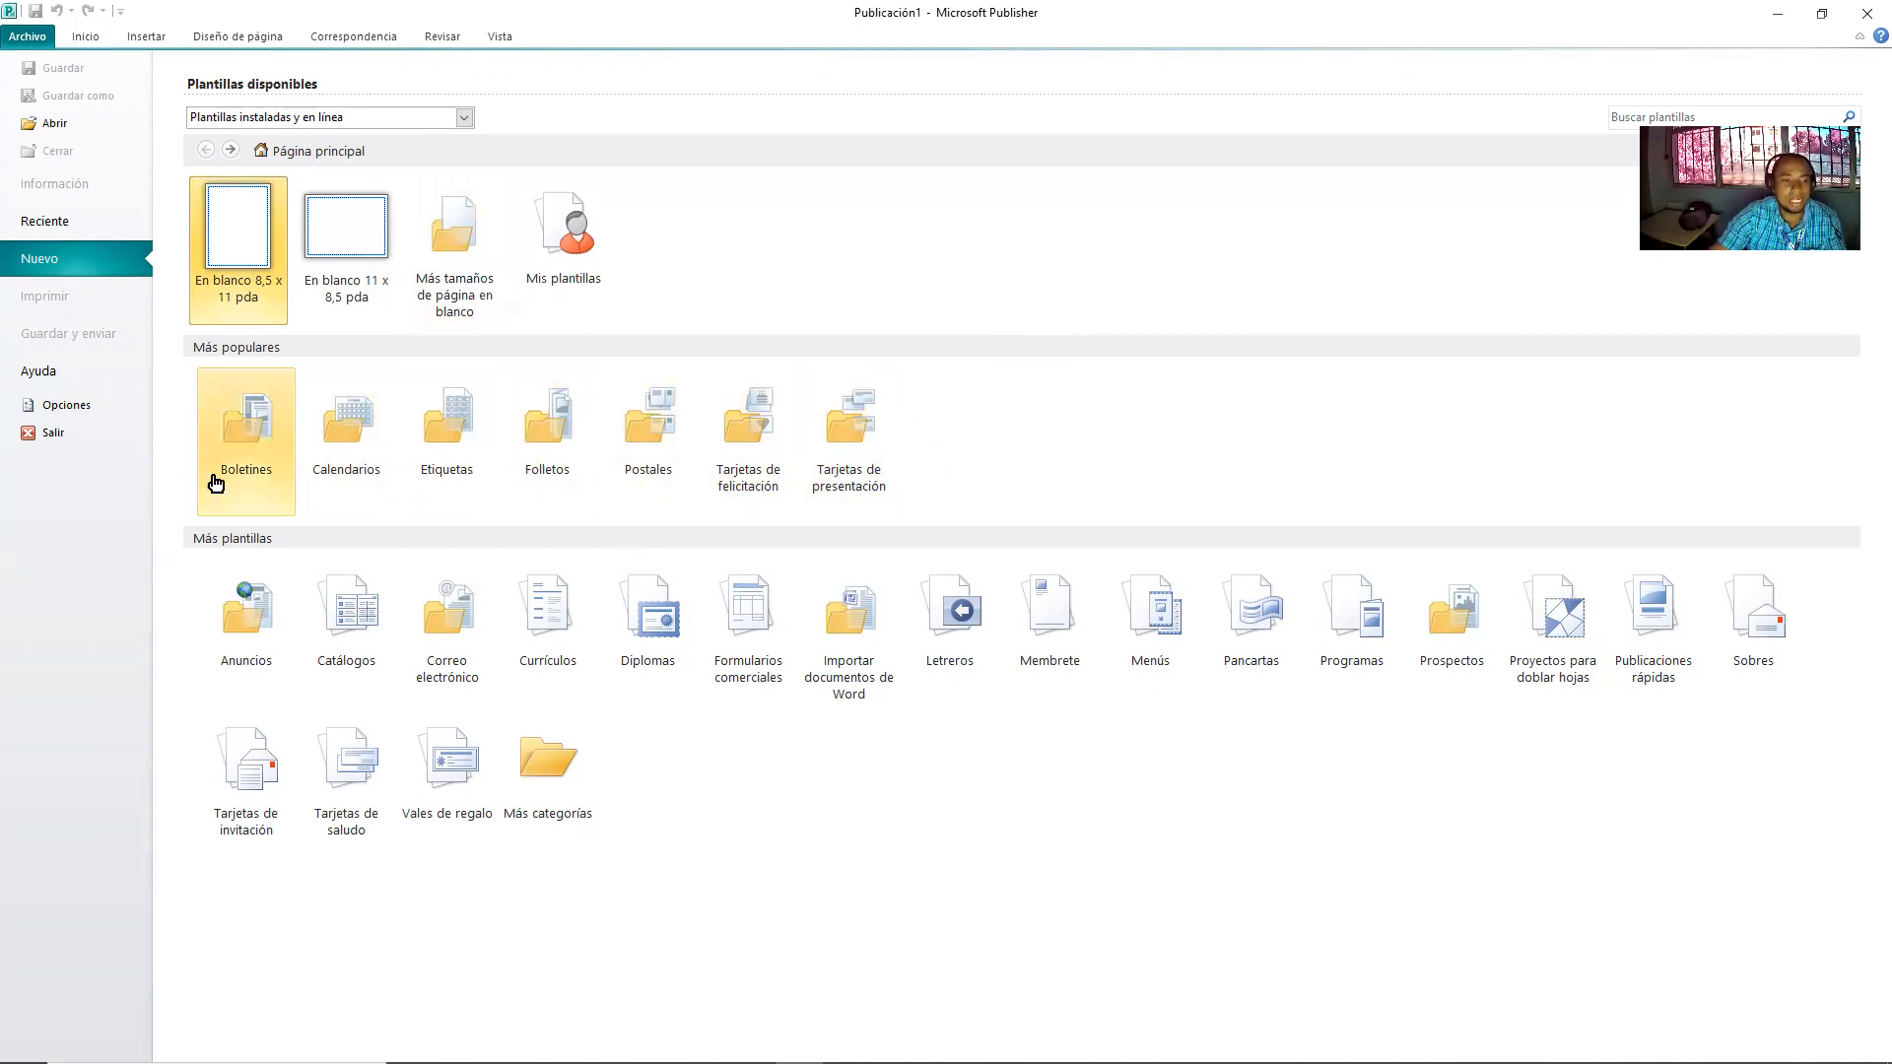
{"action": "left_click", "coordinate": [254, 437]}
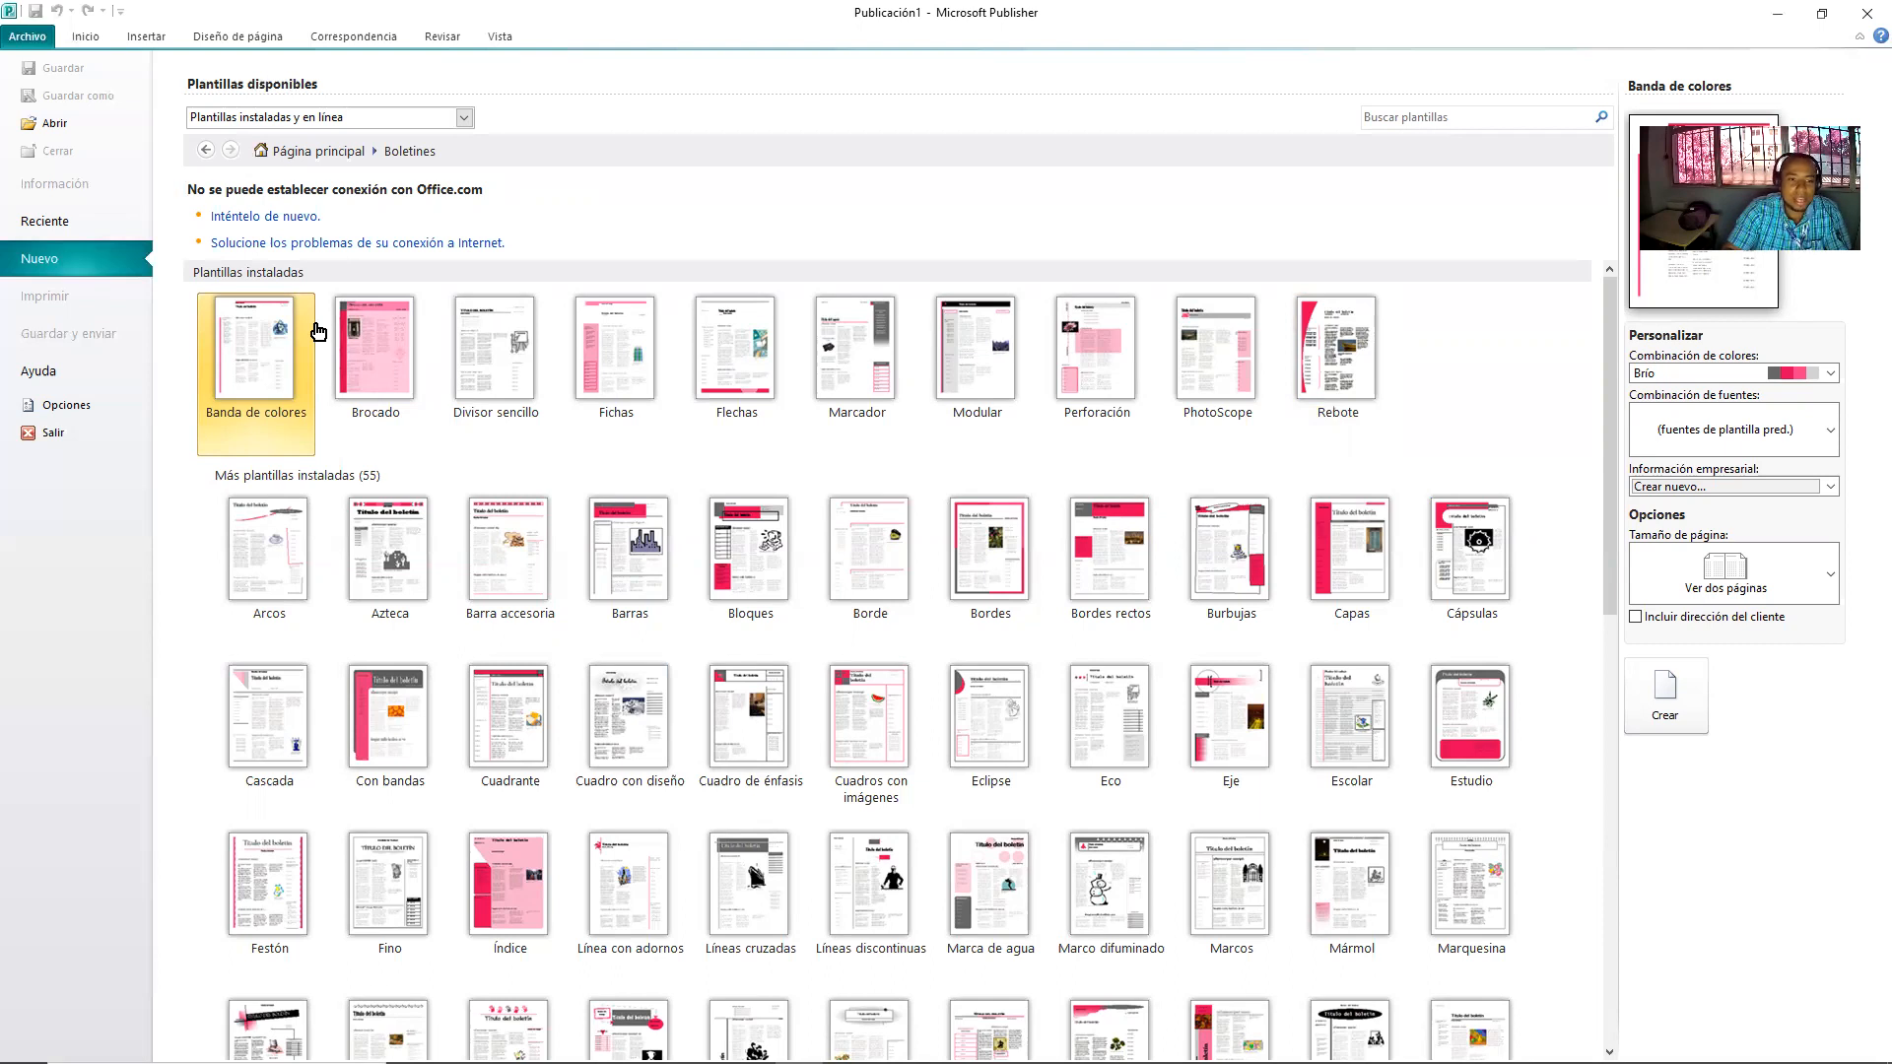
{"action": "left_click", "coordinate": [206, 151]}
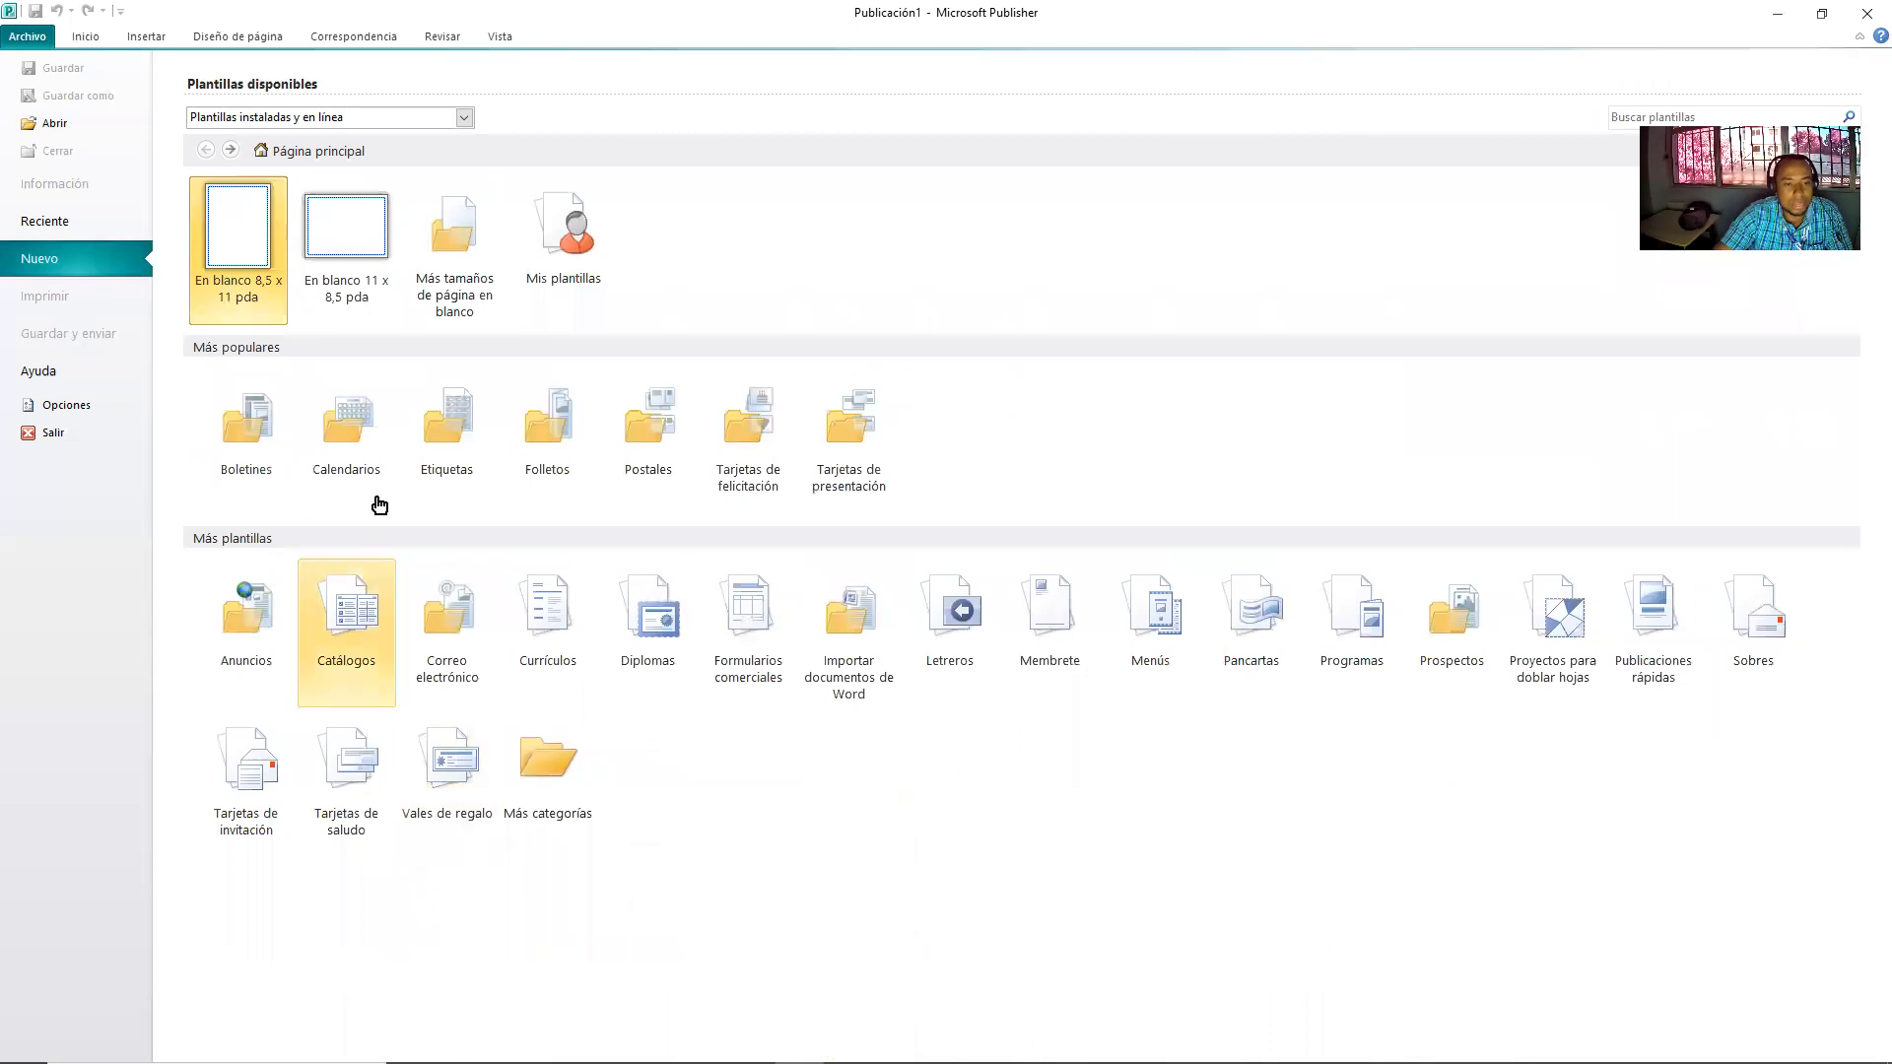
- Look through the installed Calendarios and Folletos templates, returning to the template home page
{"action": "left_click", "coordinate": [356, 469]}
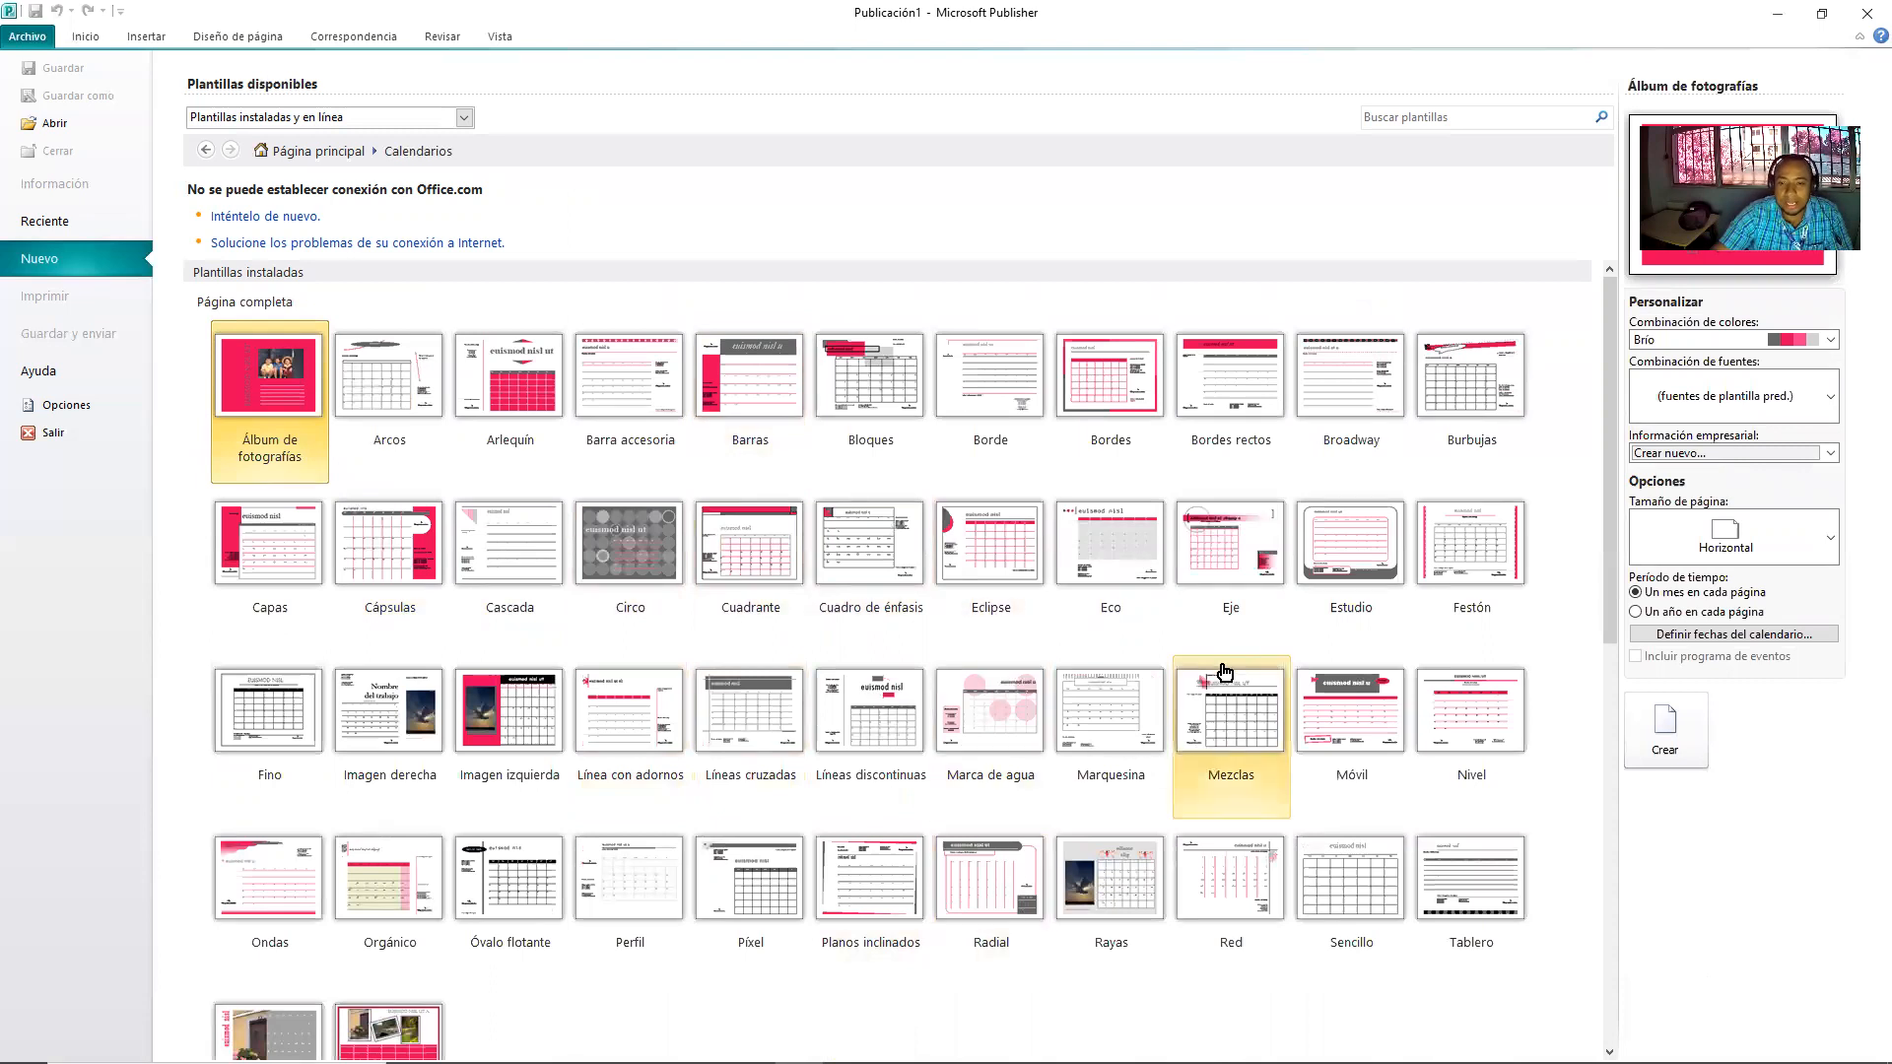
{"action": "scroll", "coordinate": [1175, 808], "scroll_direction": "down", "scroll_amount": 1}
{"action": "scroll", "coordinate": [1175, 808], "scroll_direction": "up", "scroll_amount": 1}
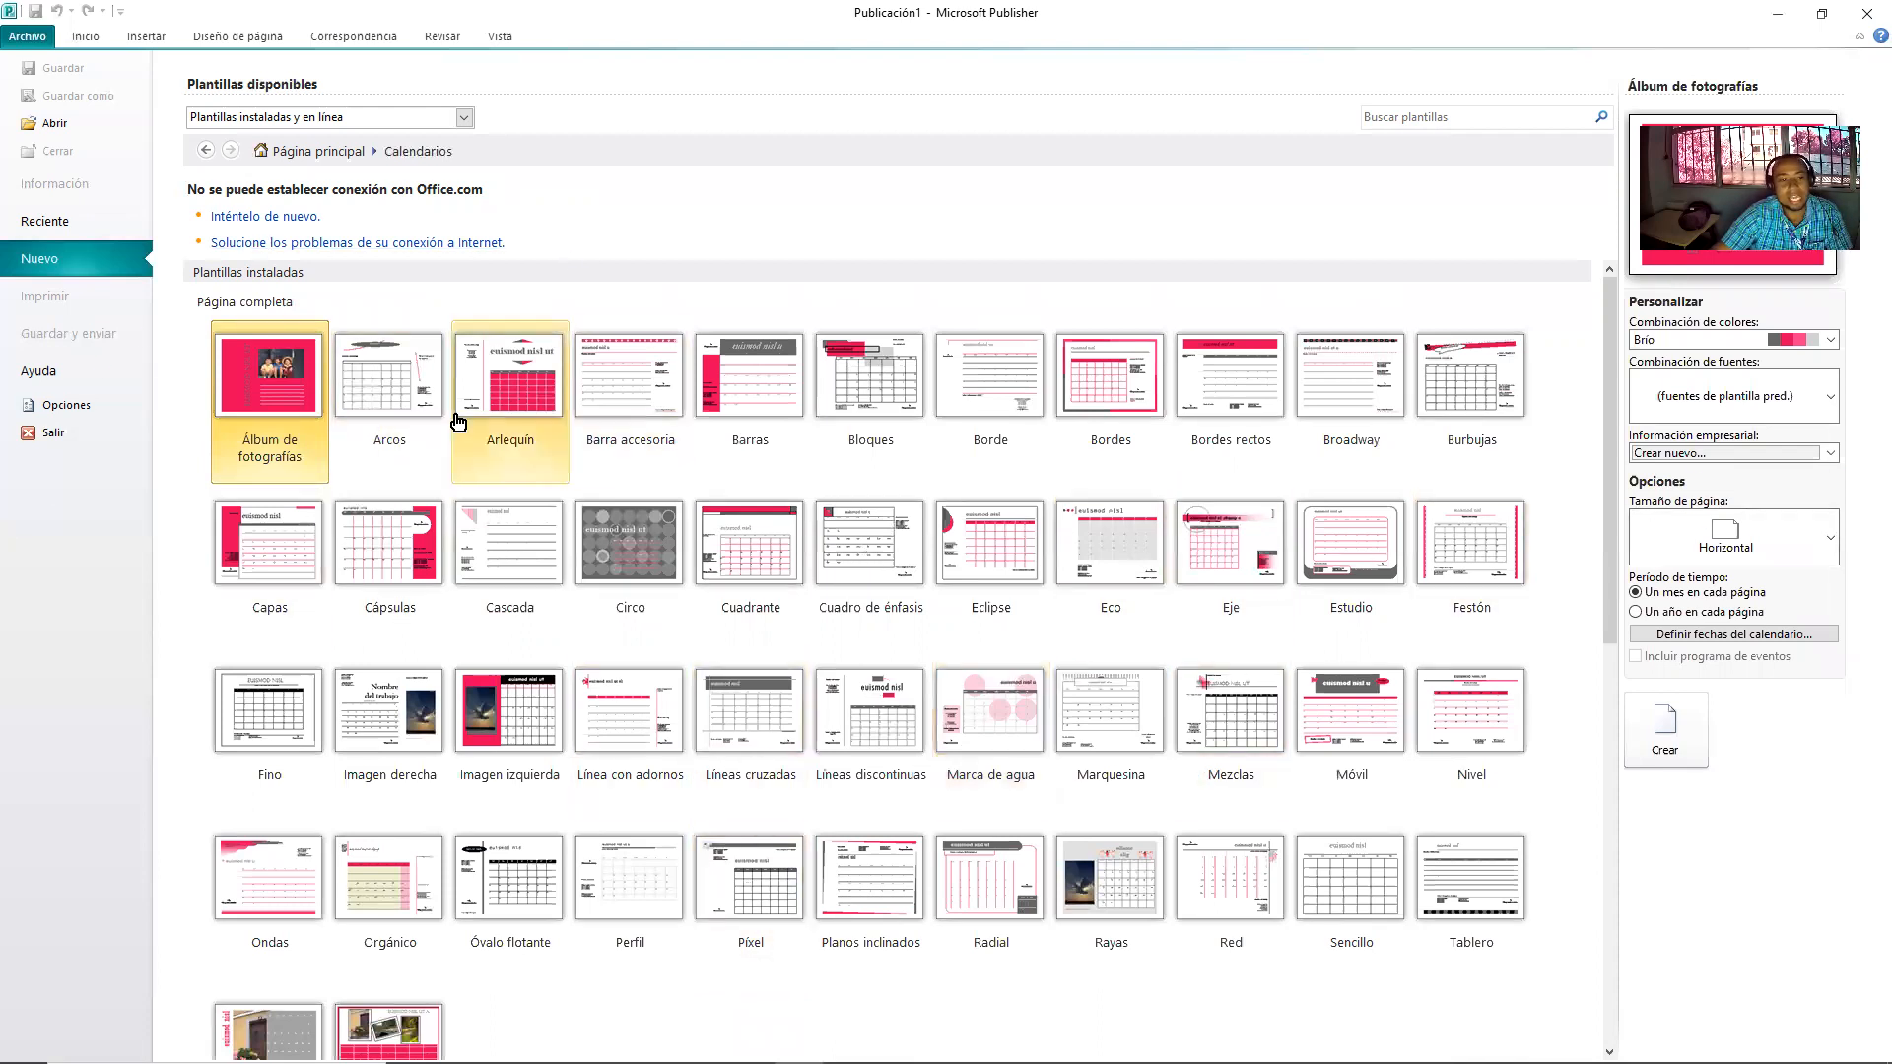
{"action": "left_click", "coordinate": [206, 150]}
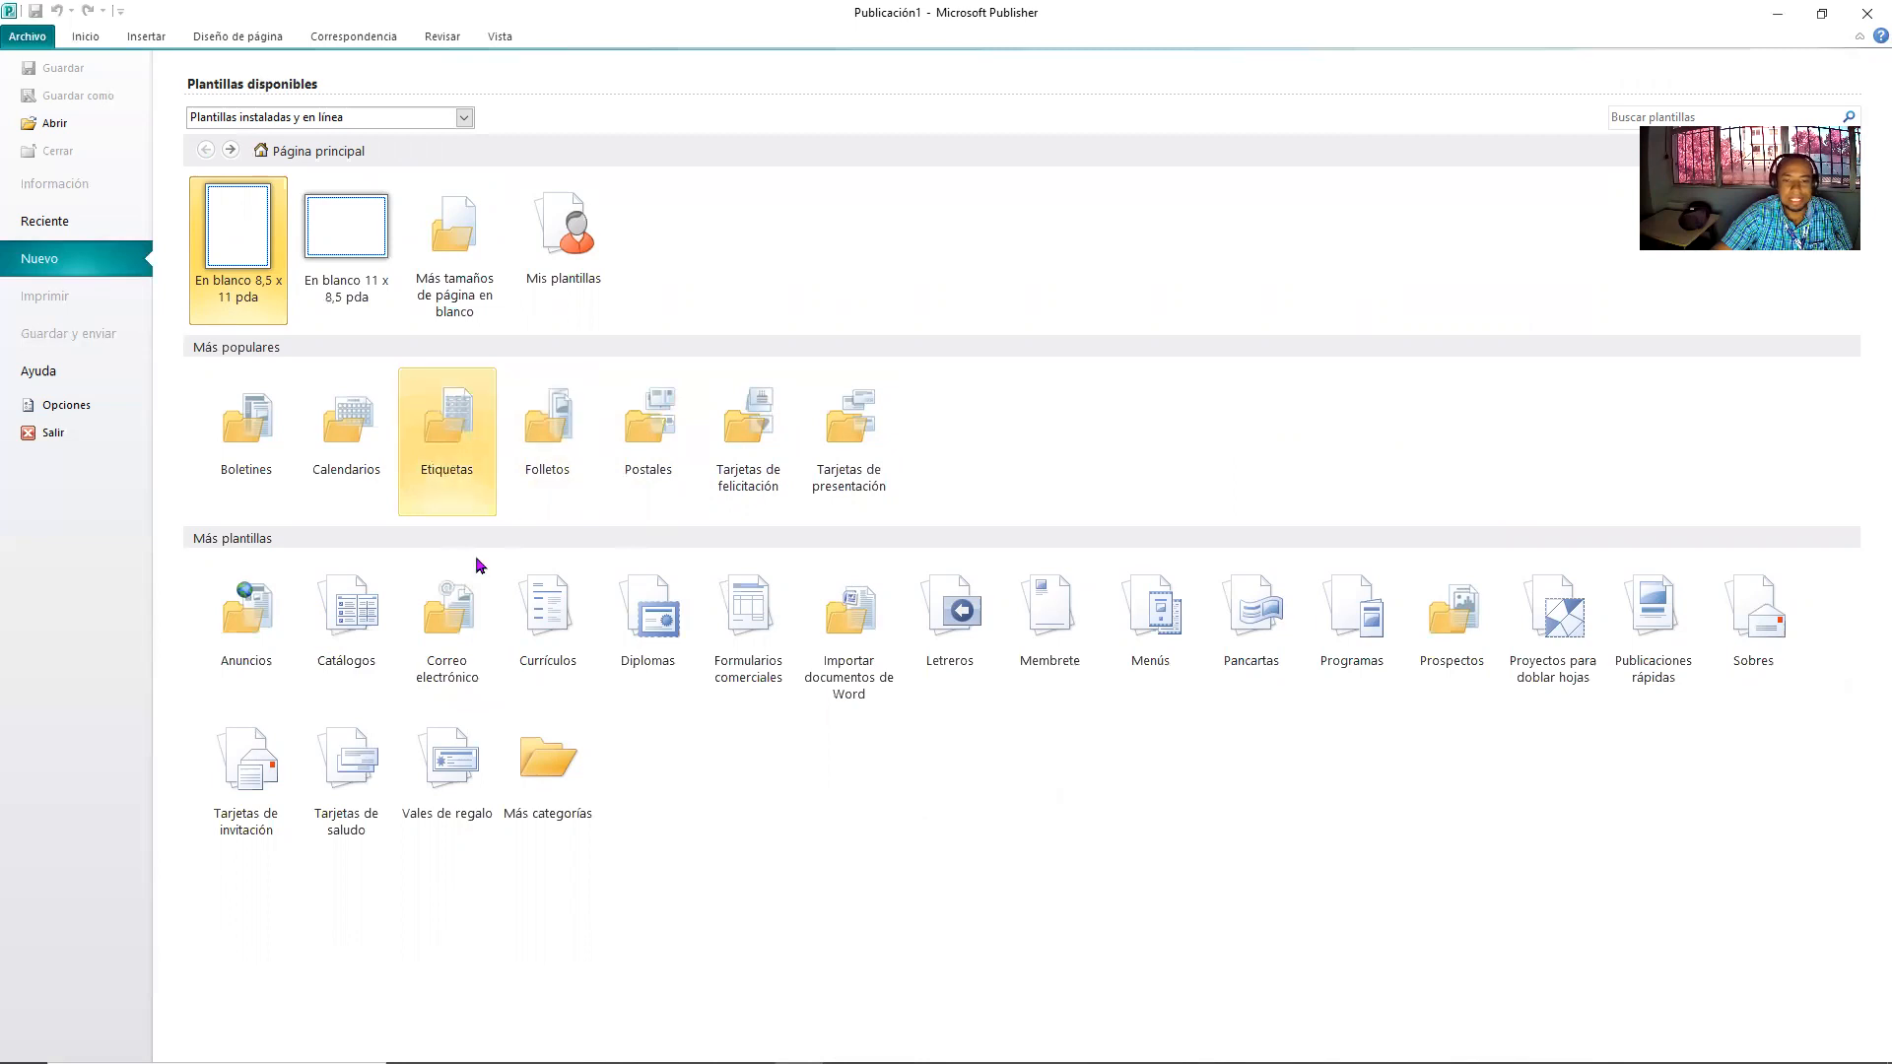
{"action": "left_click", "coordinate": [539, 461]}
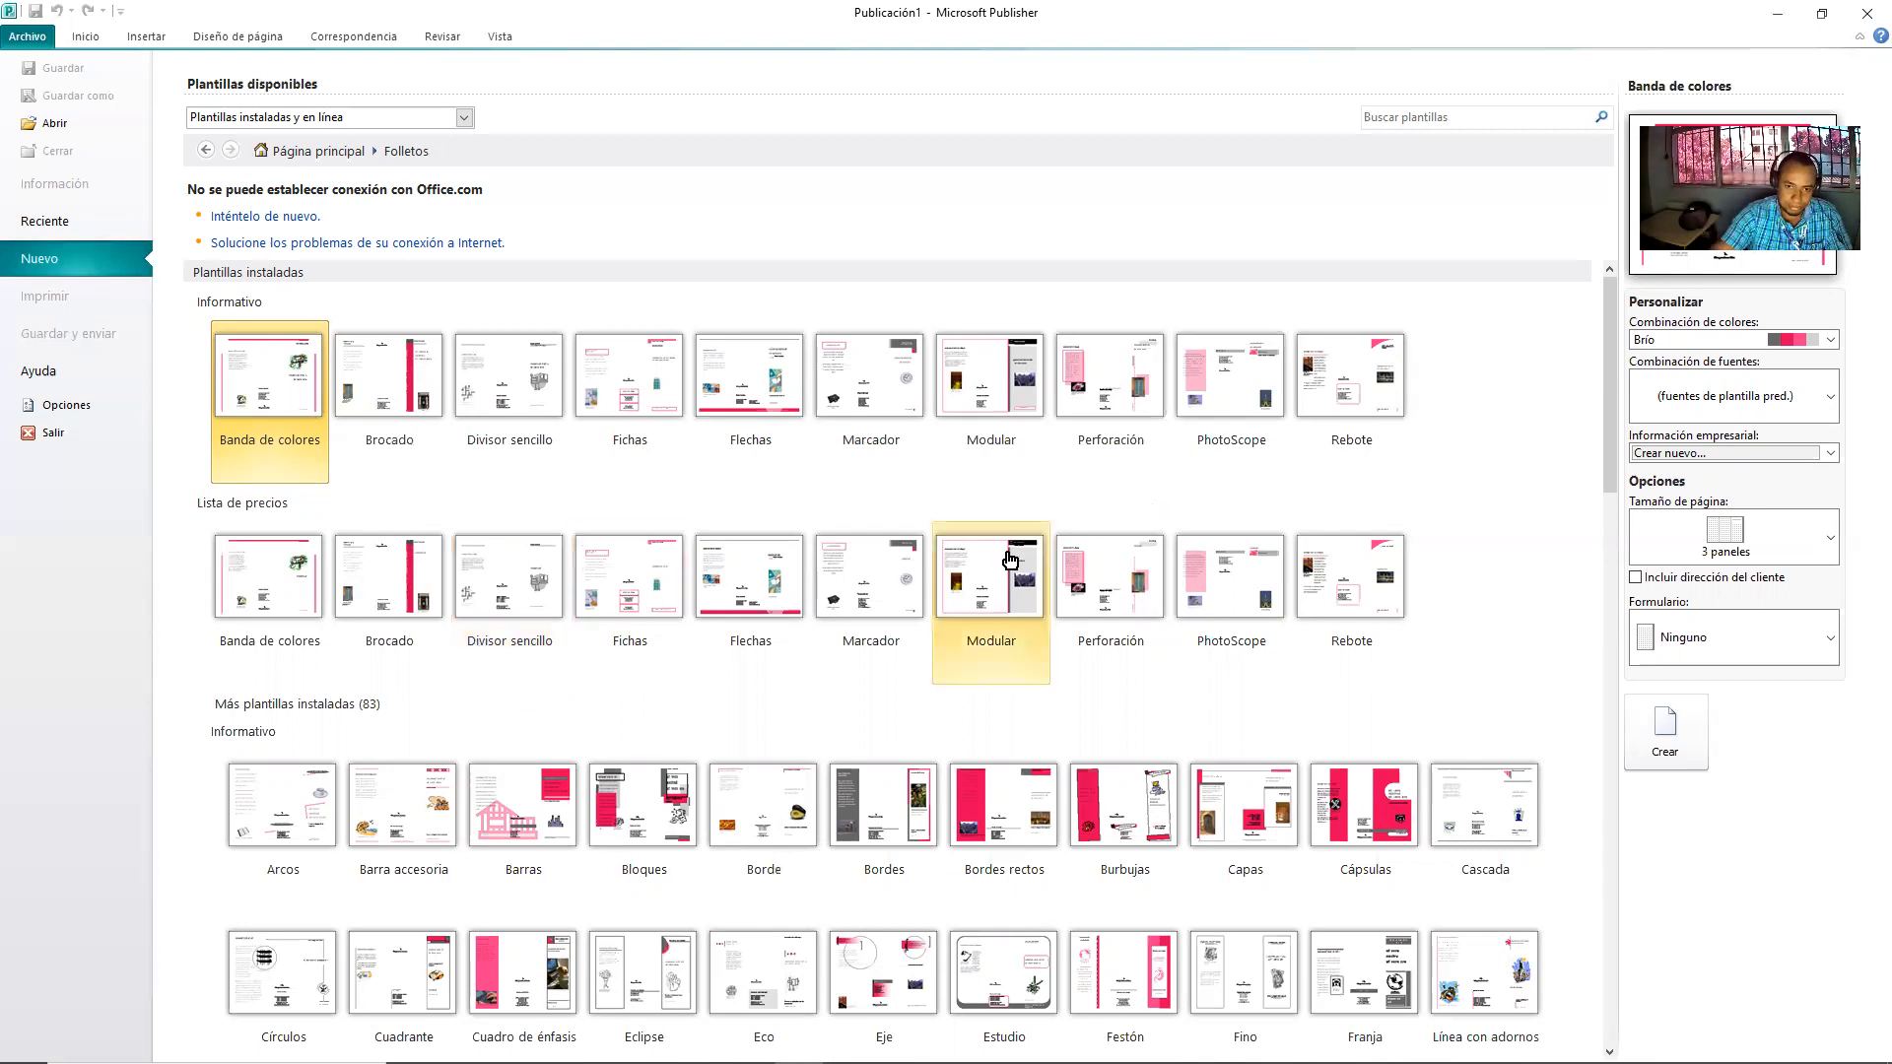
{"action": "scroll", "coordinate": [976, 641], "scroll_direction": "down", "scroll_amount": 3}
{"action": "scroll", "coordinate": [951, 591], "scroll_direction": "up", "scroll_amount": 3}
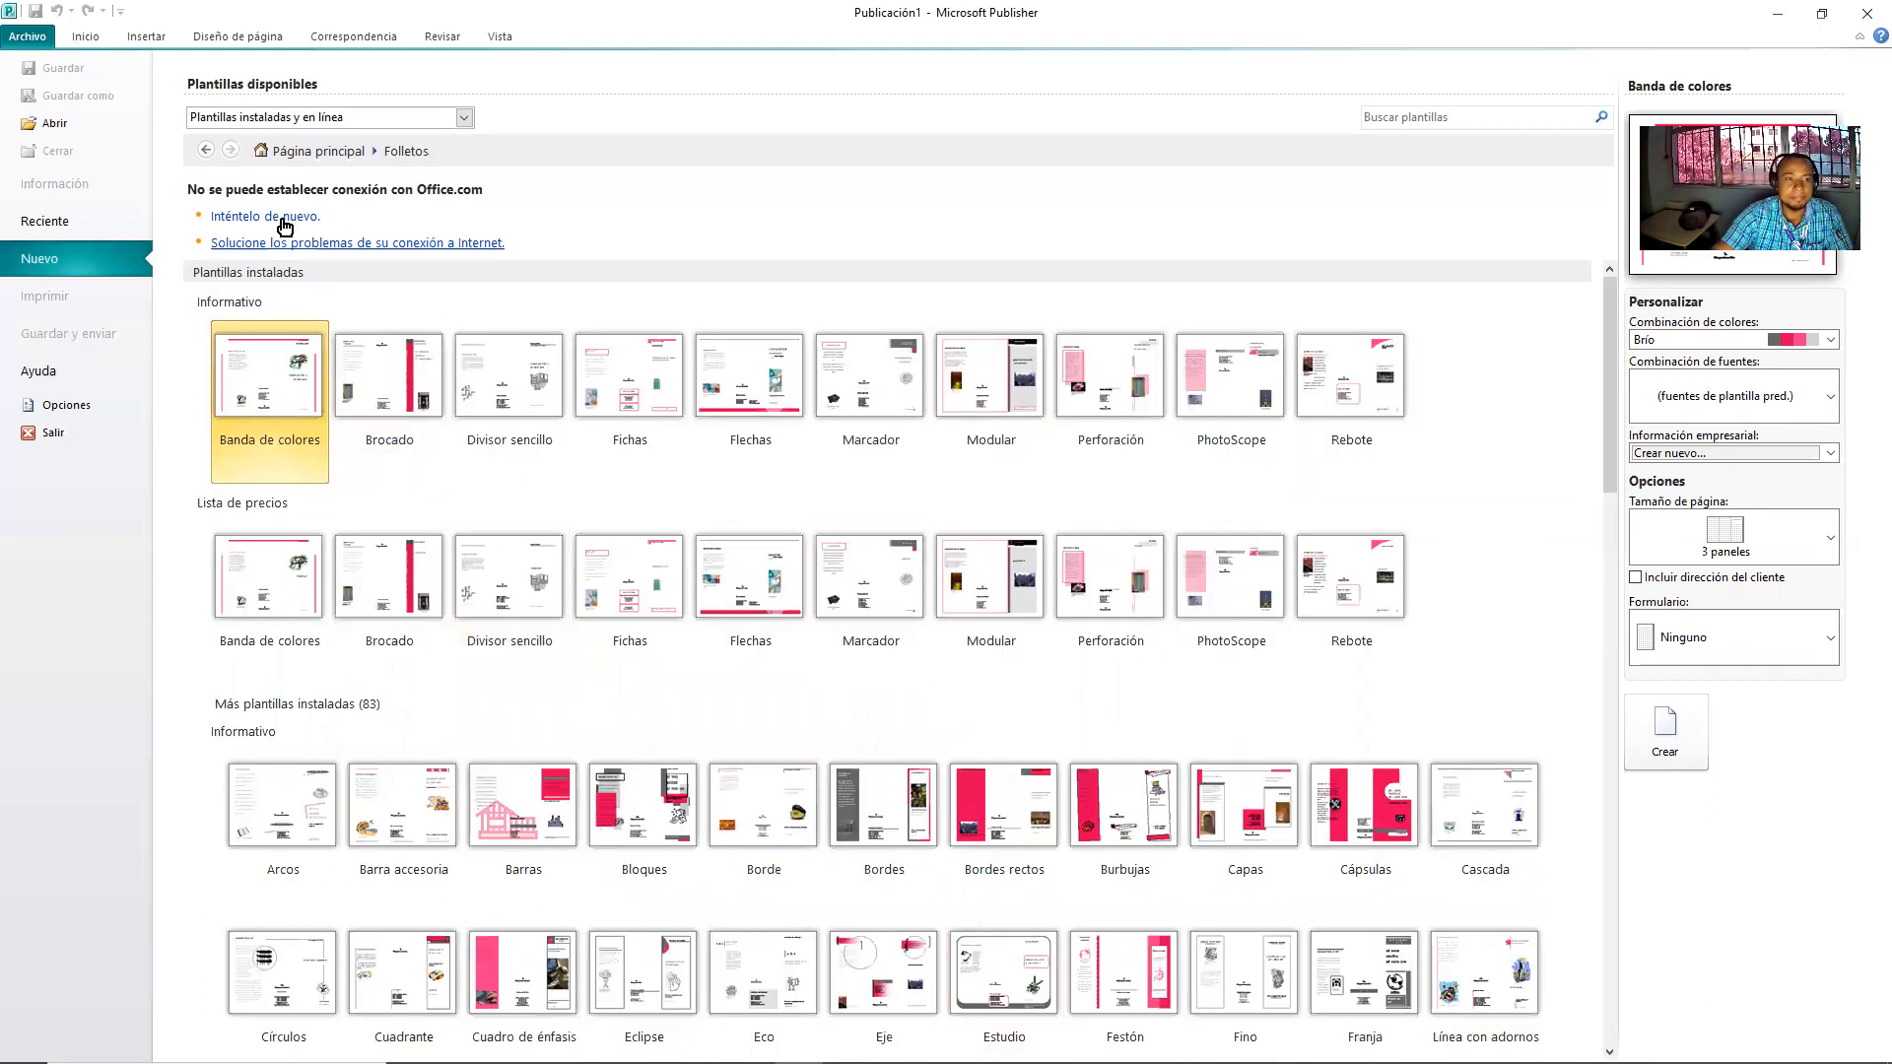
{"action": "left_click", "coordinate": [206, 150]}
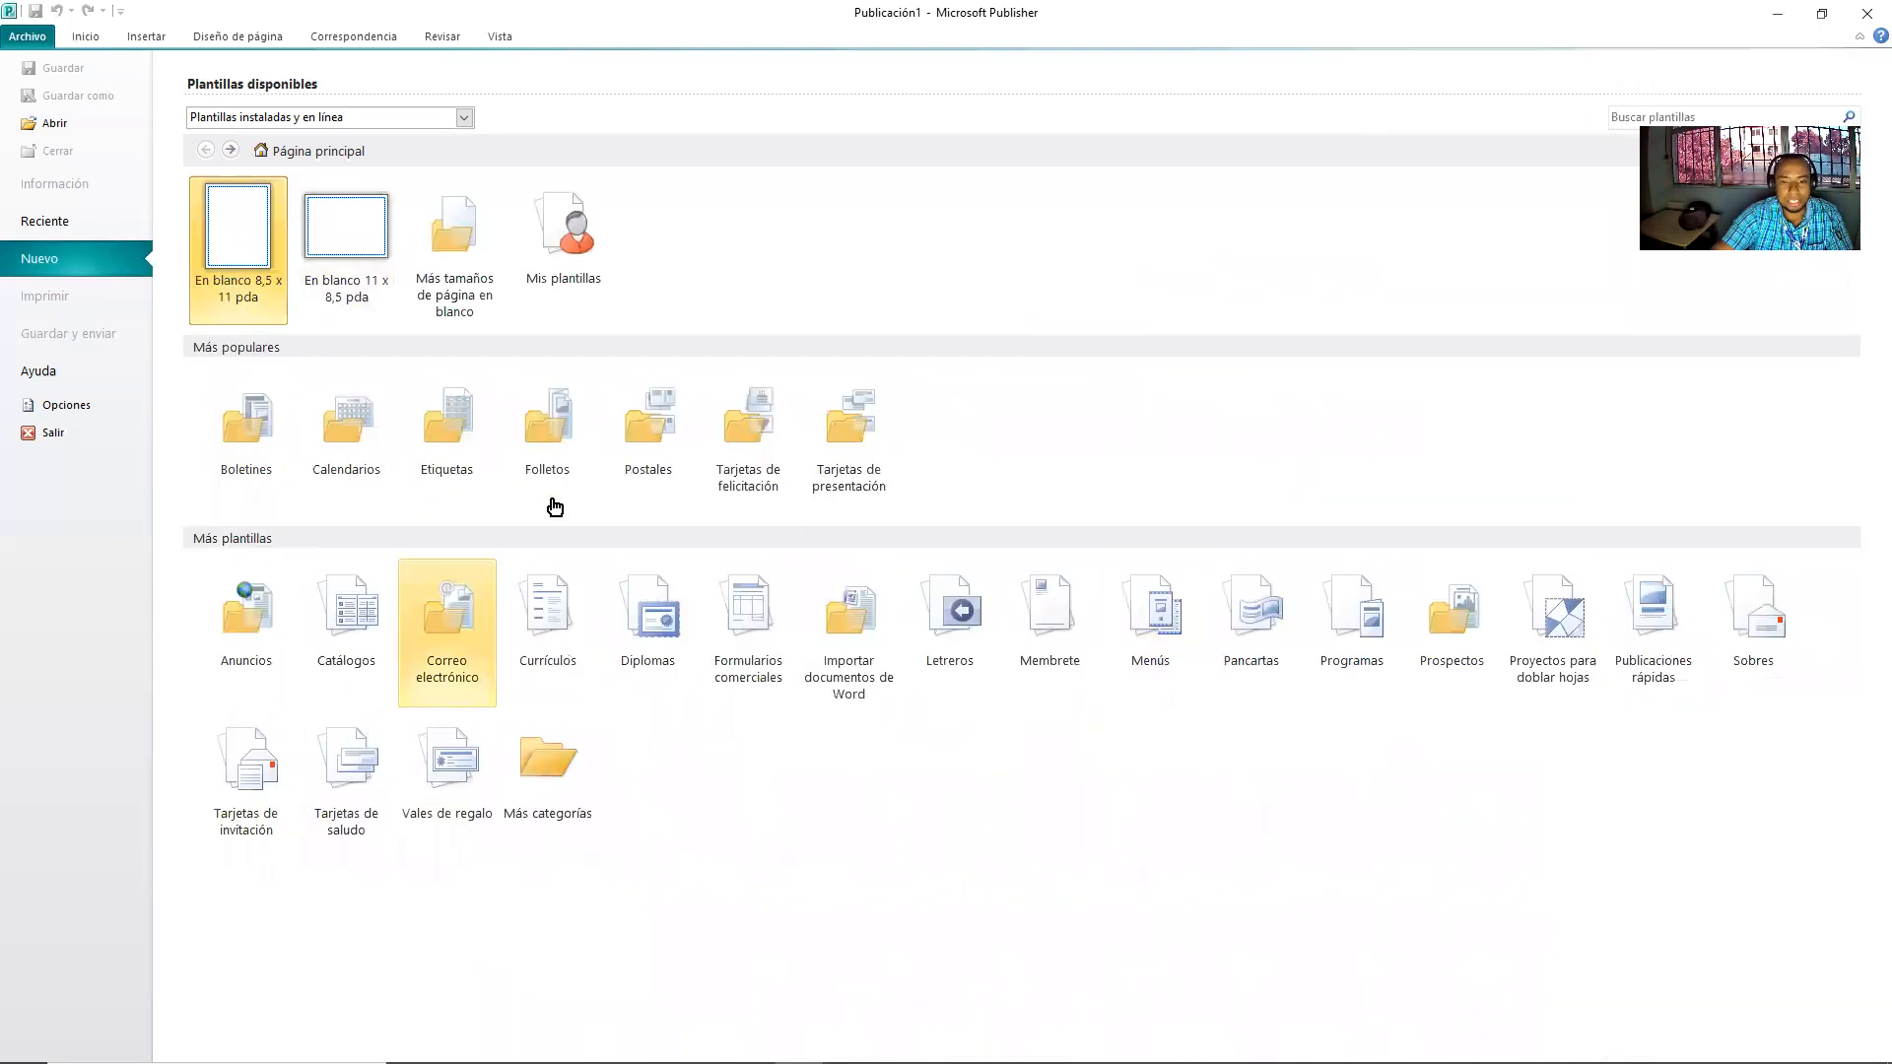
- Examine the Tarjetas de felicitación templates from the birthday cards down to the manufacturer folders, and return to the template home page
{"action": "left_click", "coordinate": [774, 477]}
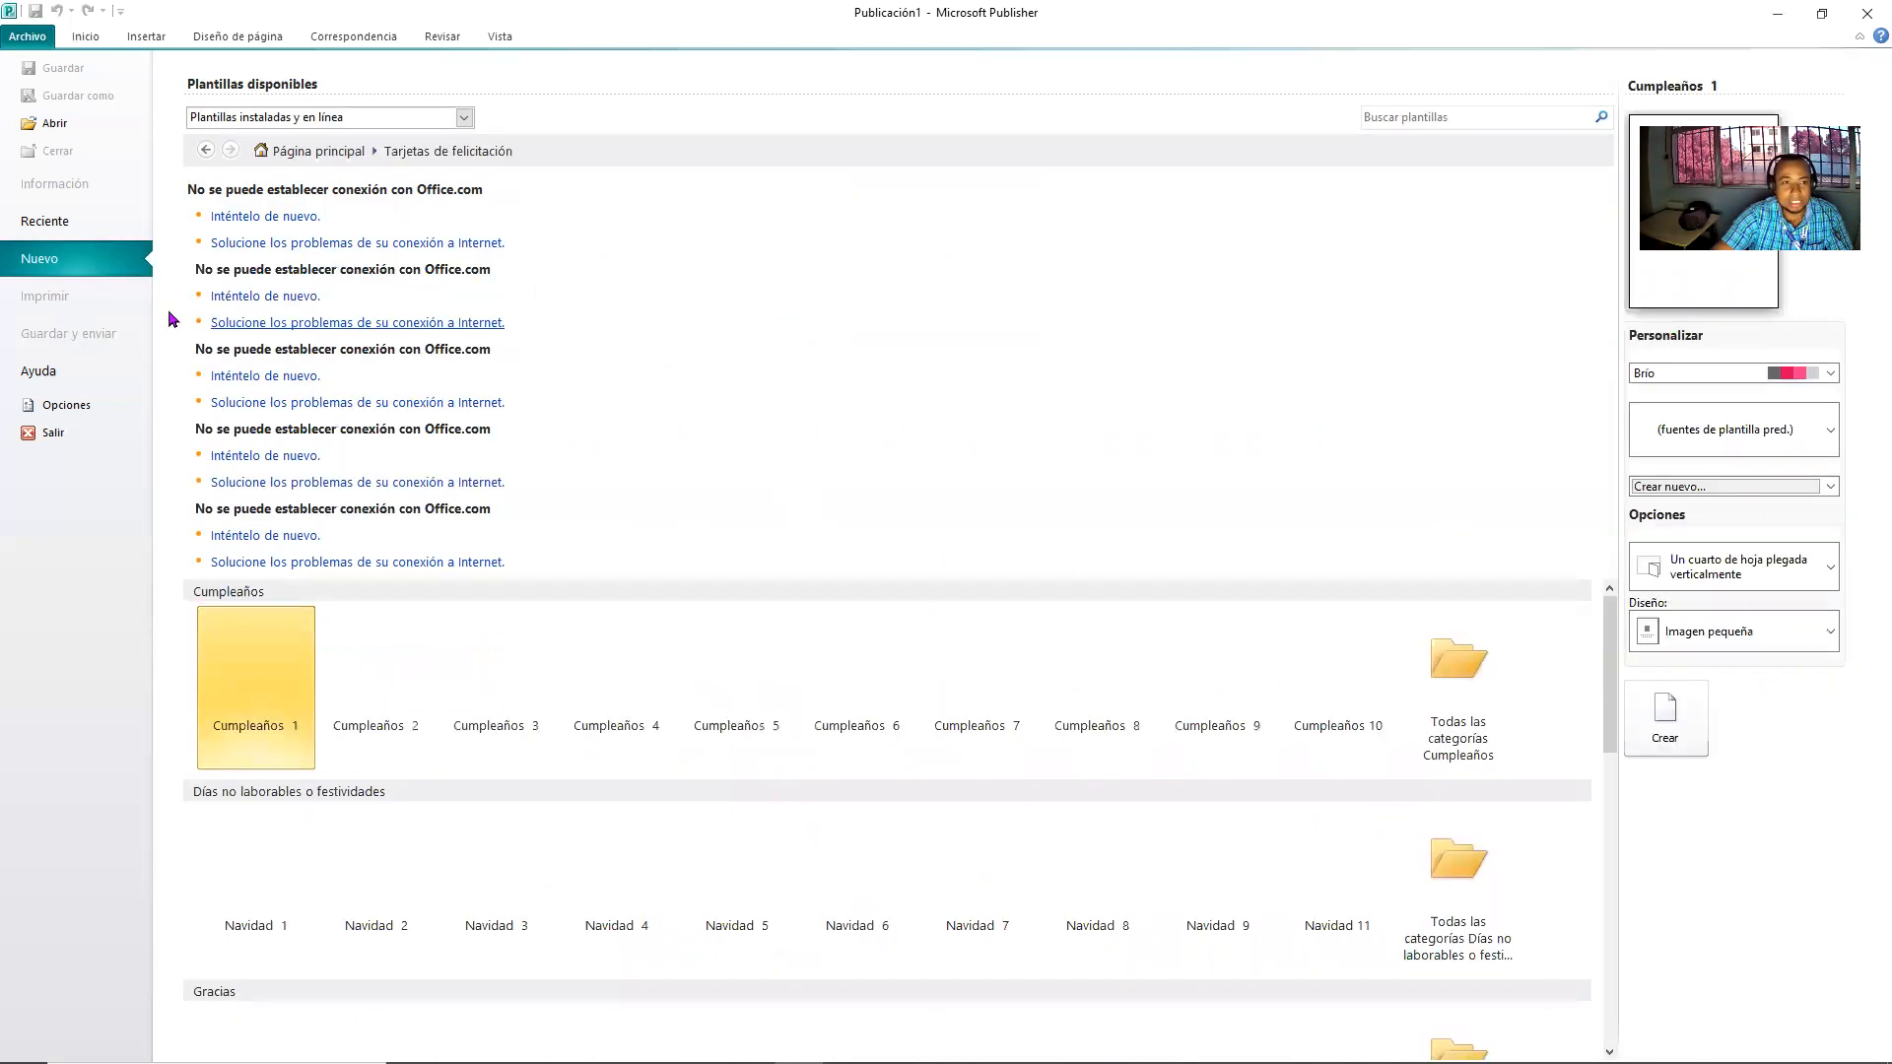
{"action": "scroll", "coordinate": [718, 822], "scroll_direction": "down", "scroll_amount": 2}
{"action": "scroll", "coordinate": [718, 821], "scroll_direction": "down", "scroll_amount": 2}
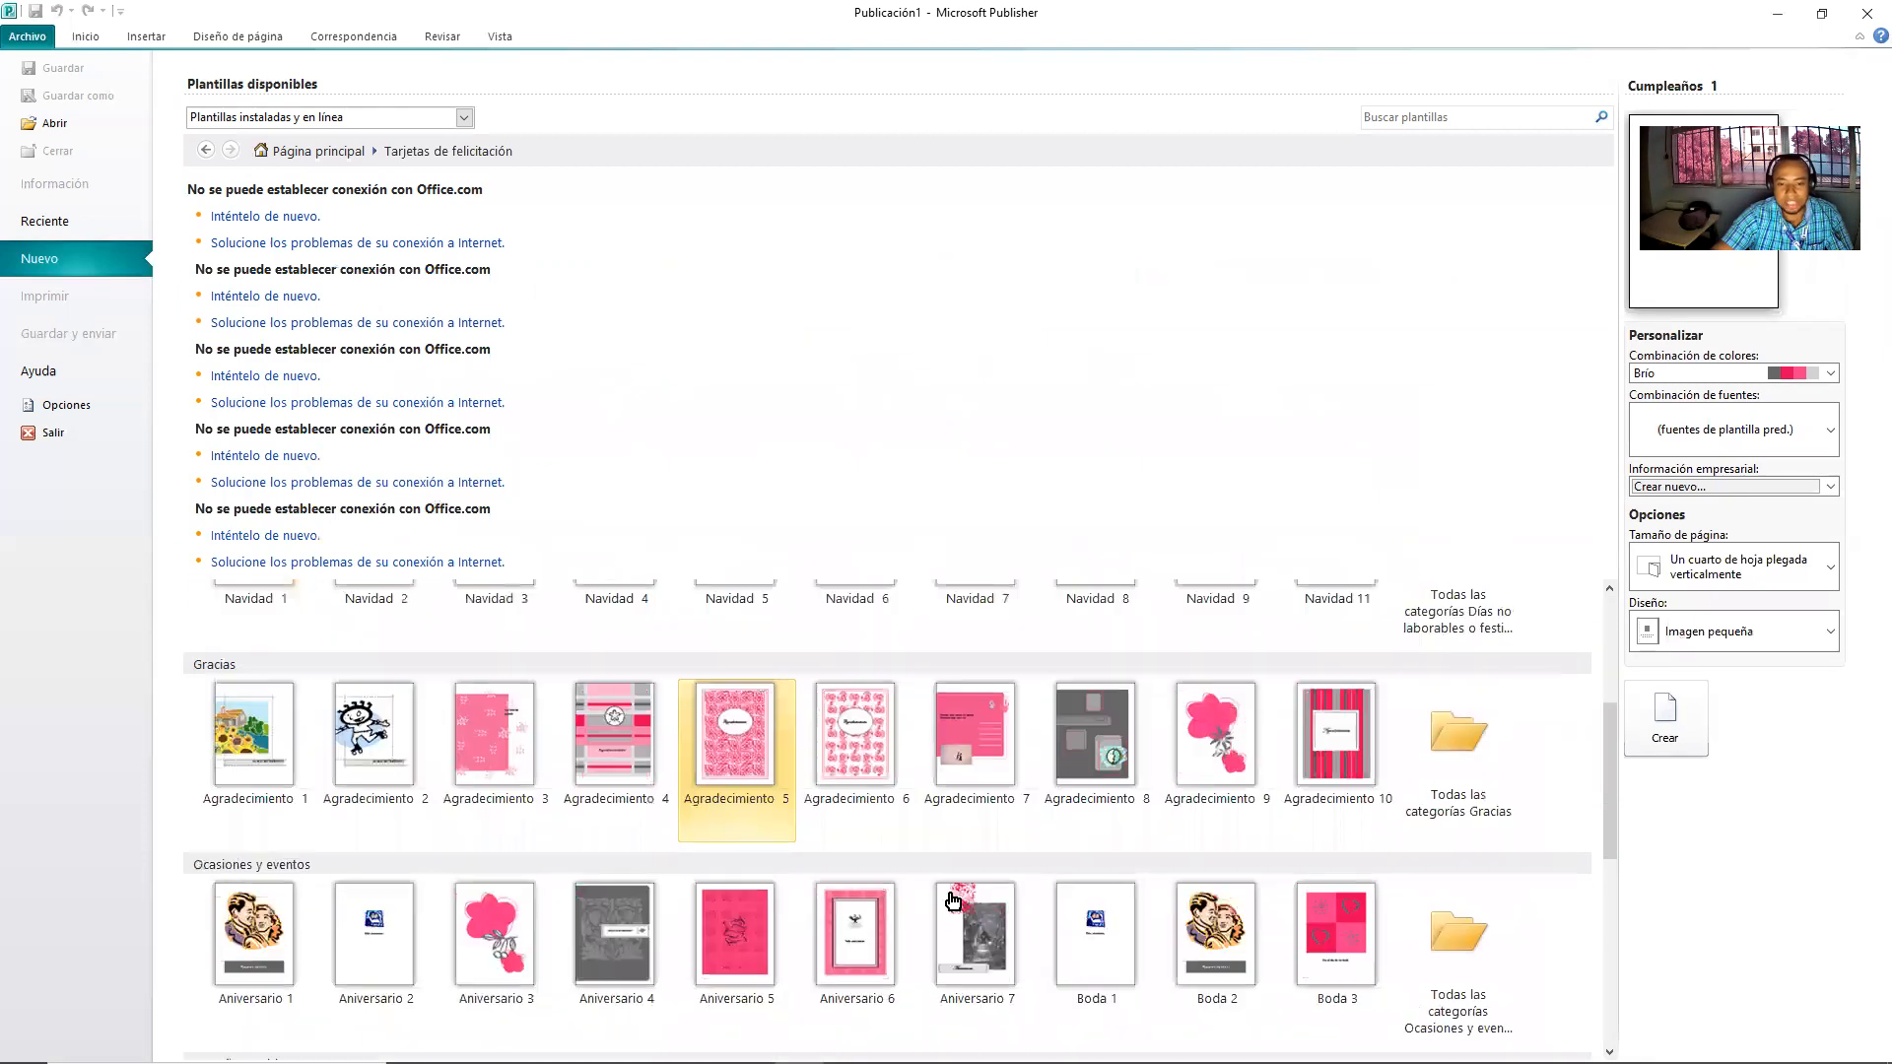
{"action": "scroll", "coordinate": [949, 891], "scroll_direction": "up", "scroll_amount": 3}
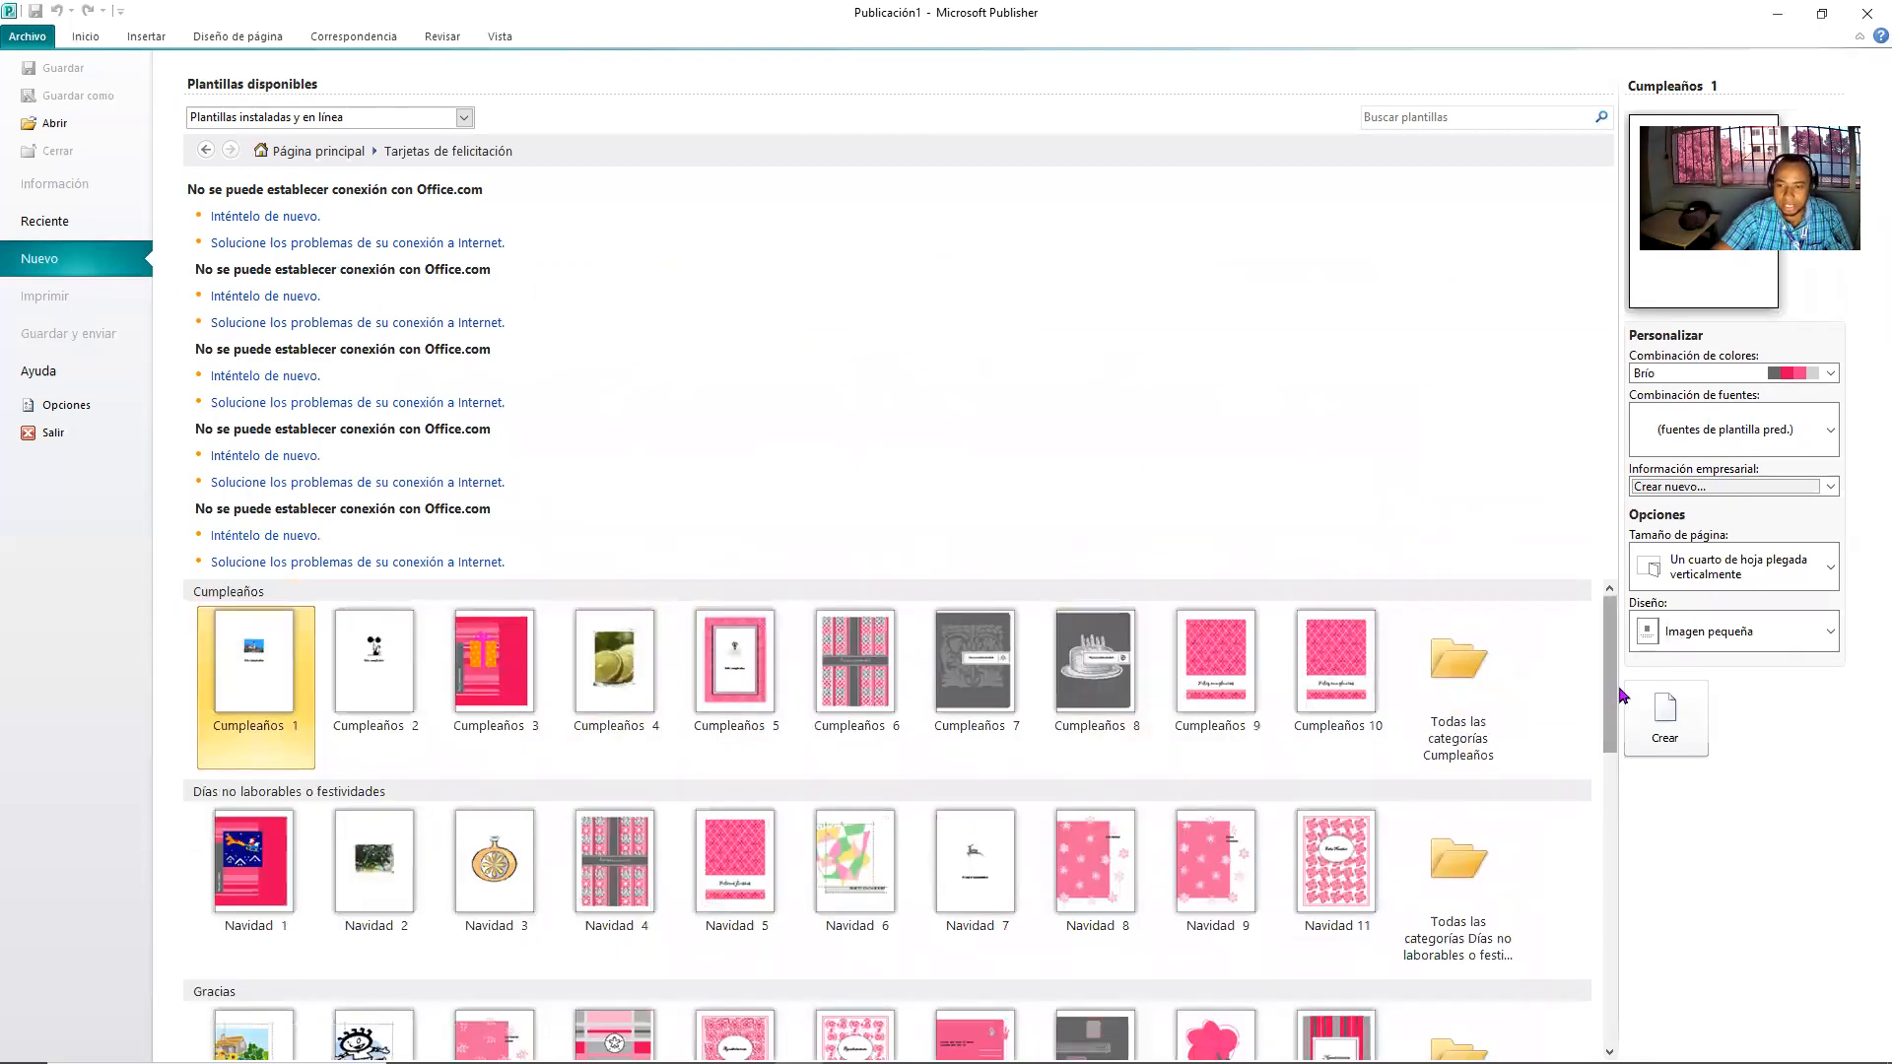
{"action": "scroll", "coordinate": [1608, 746], "scroll_direction": "down", "scroll_amount": 3}
{"action": "left_click_drag", "start_coordinate": [1608, 746], "coordinate": [1606, 978]}
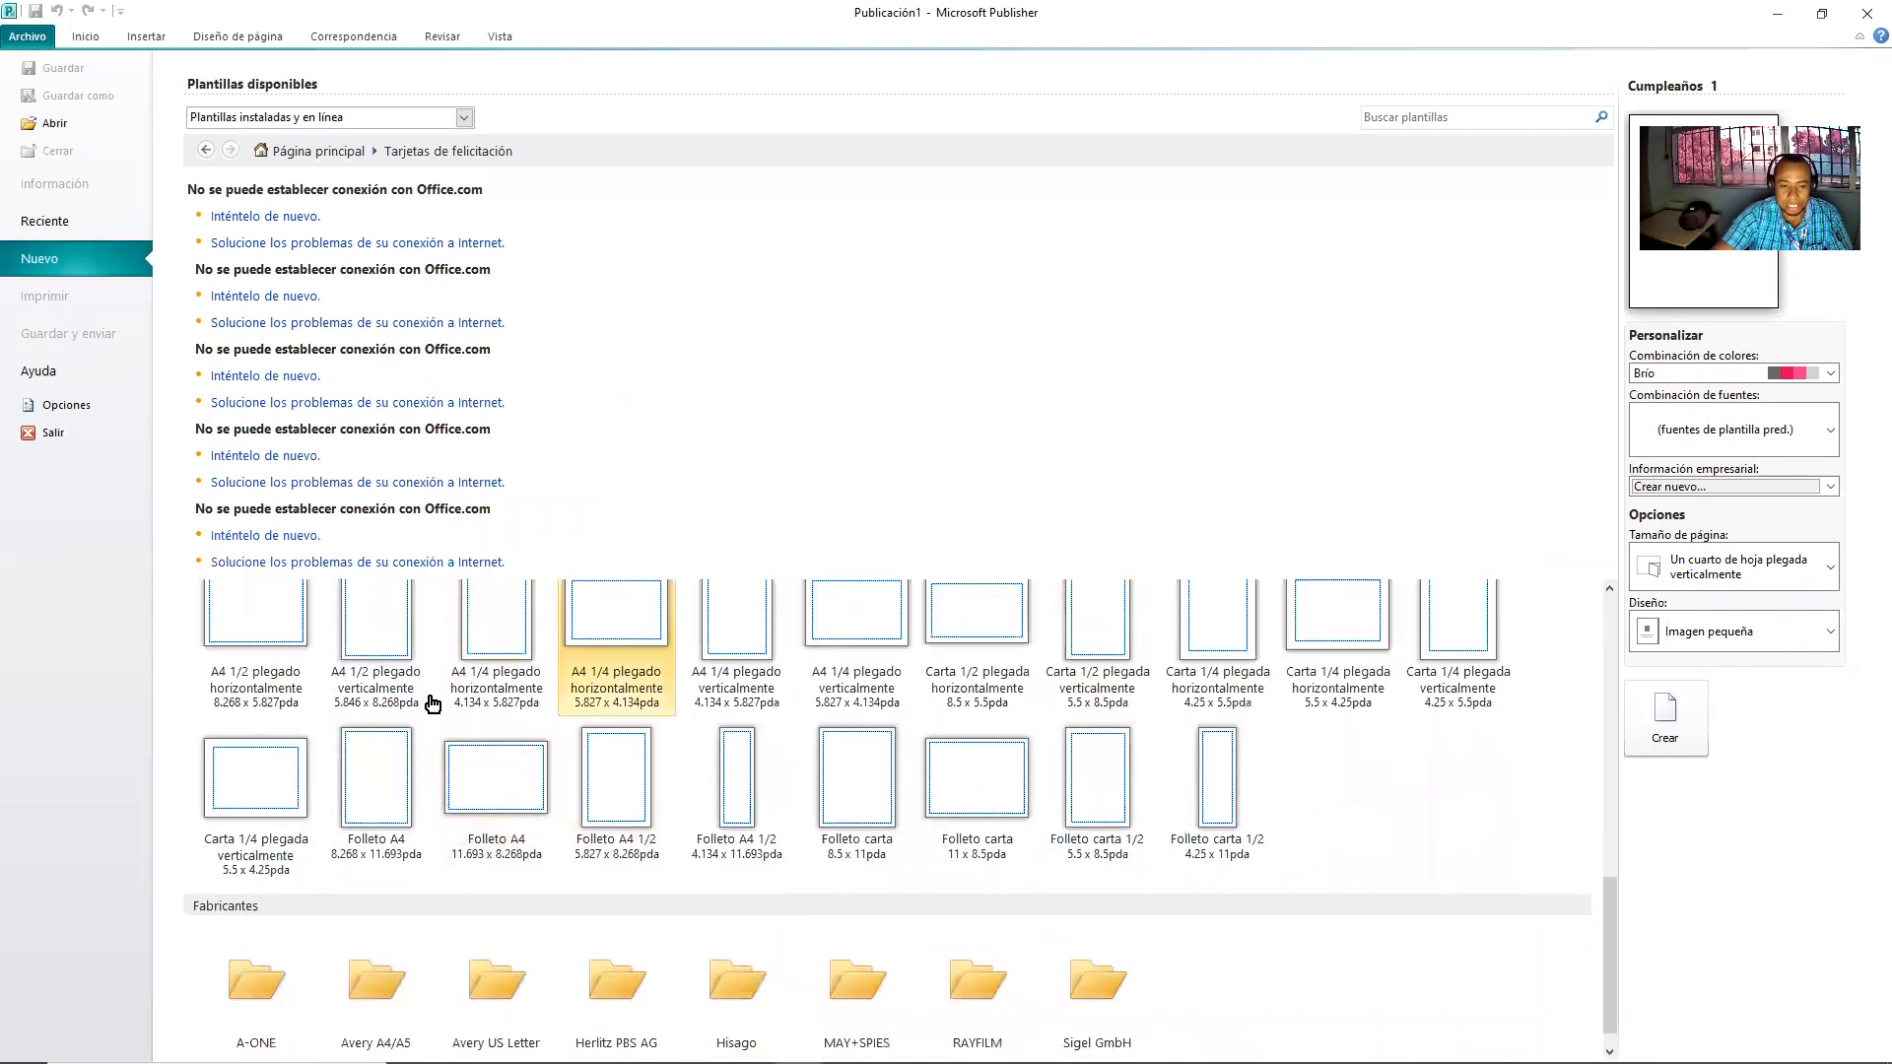
{"action": "left_click_drag", "start_coordinate": [1608, 923], "coordinate": [1581, 640]}
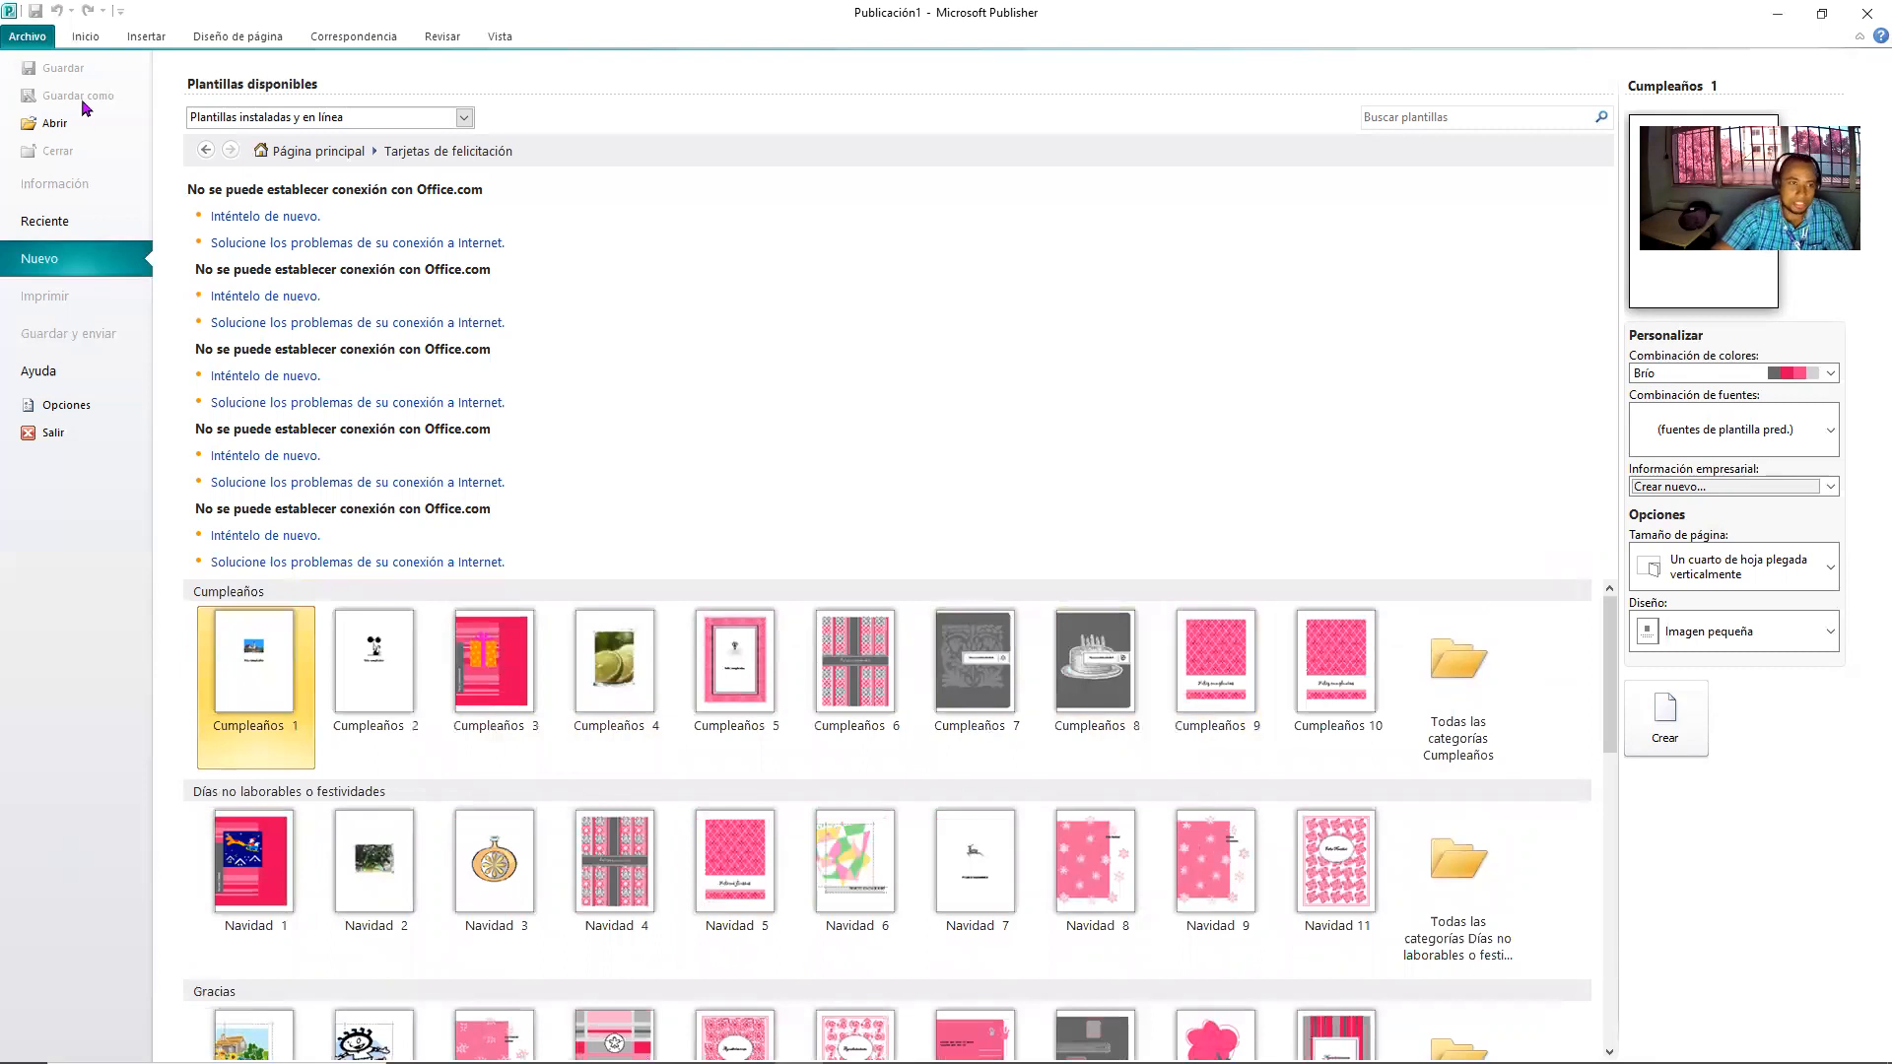
{"action": "left_click", "coordinate": [206, 150]}
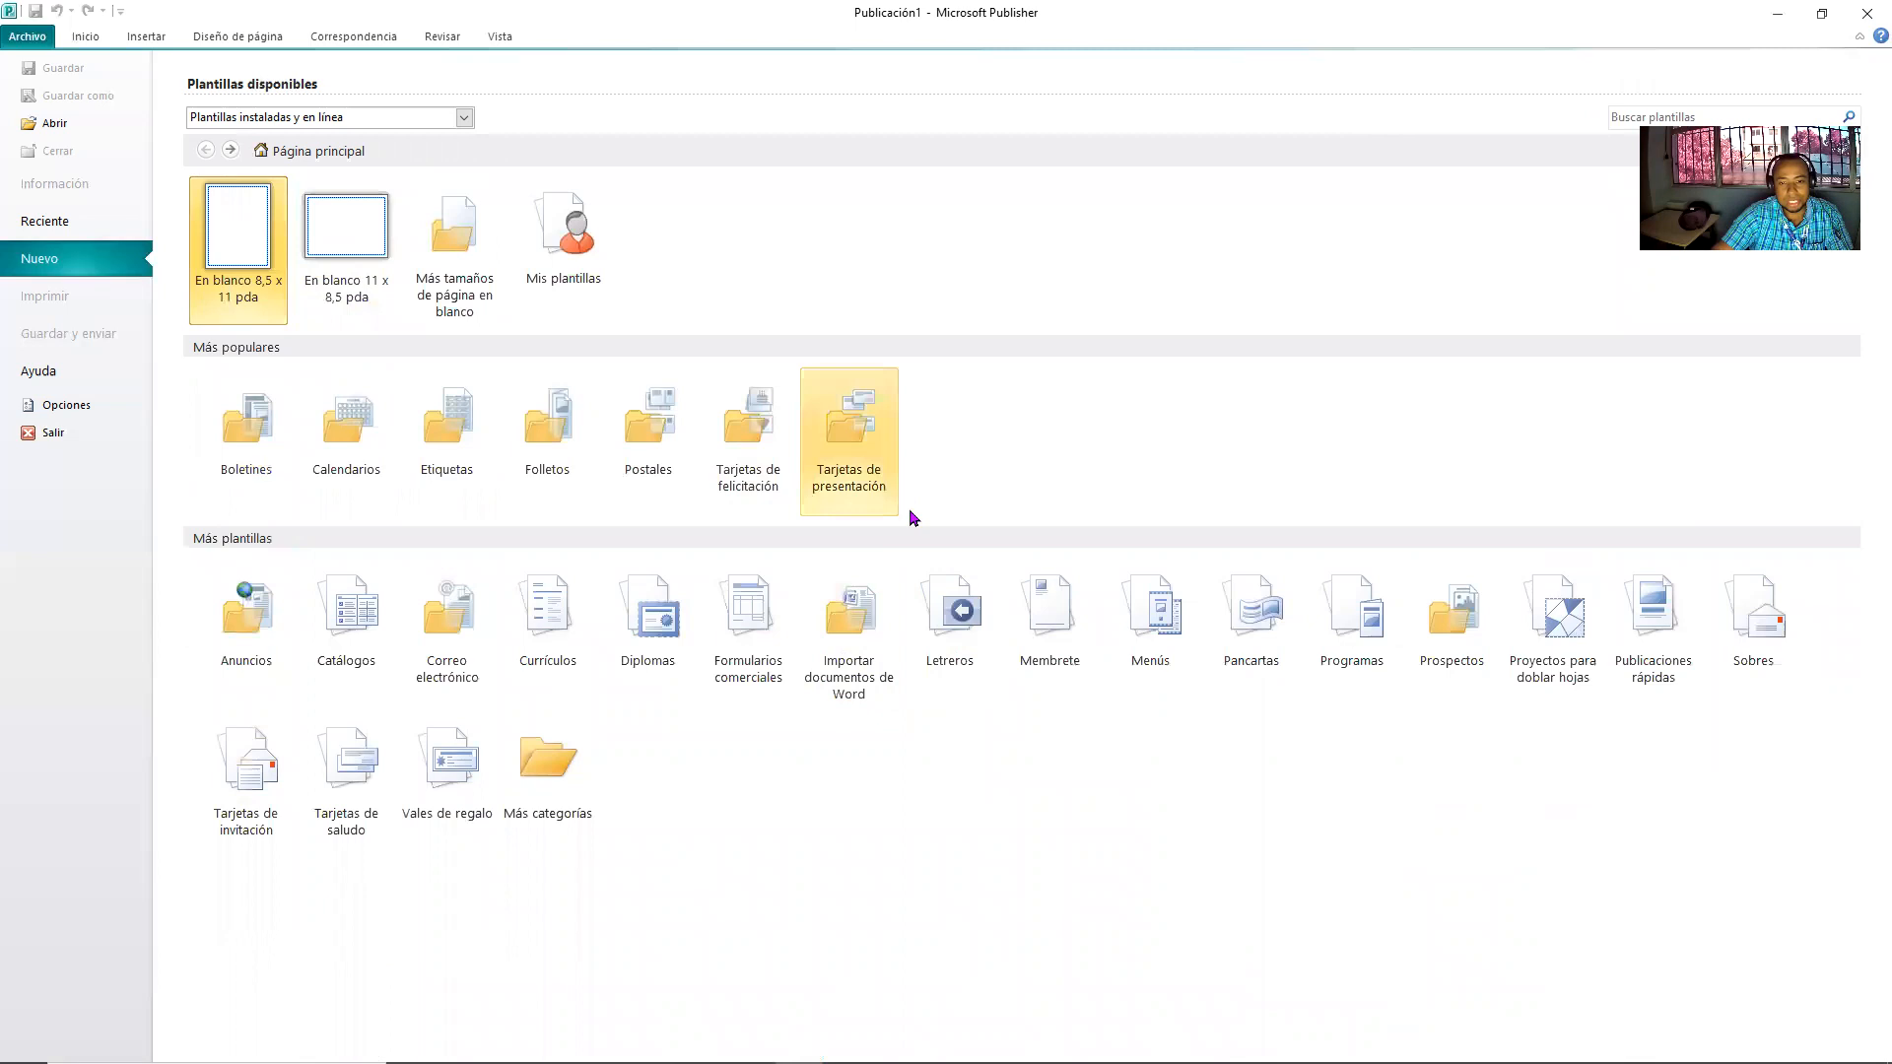
- Create a horizontal business card publication from the Flechas template in the Tarjetas de presentación category
{"action": "left_click", "coordinate": [873, 464]}
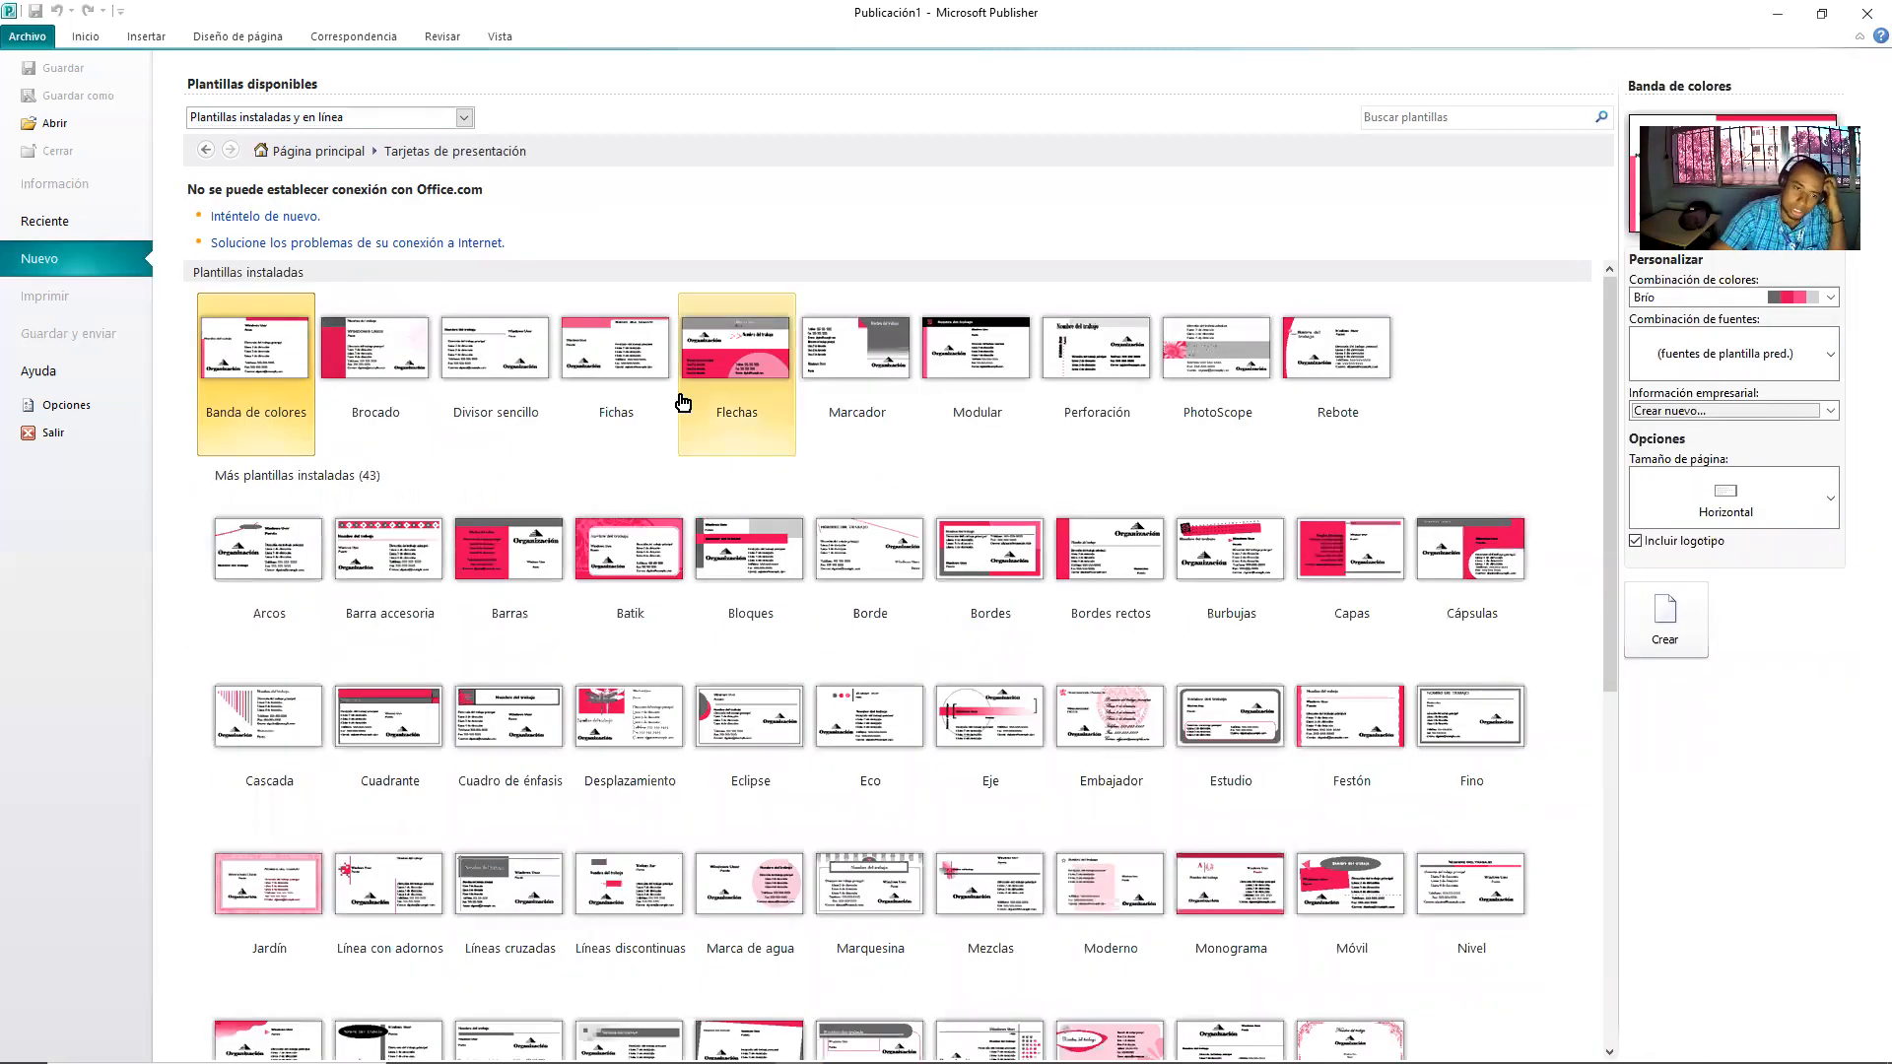
{"action": "left_click", "coordinate": [711, 353]}
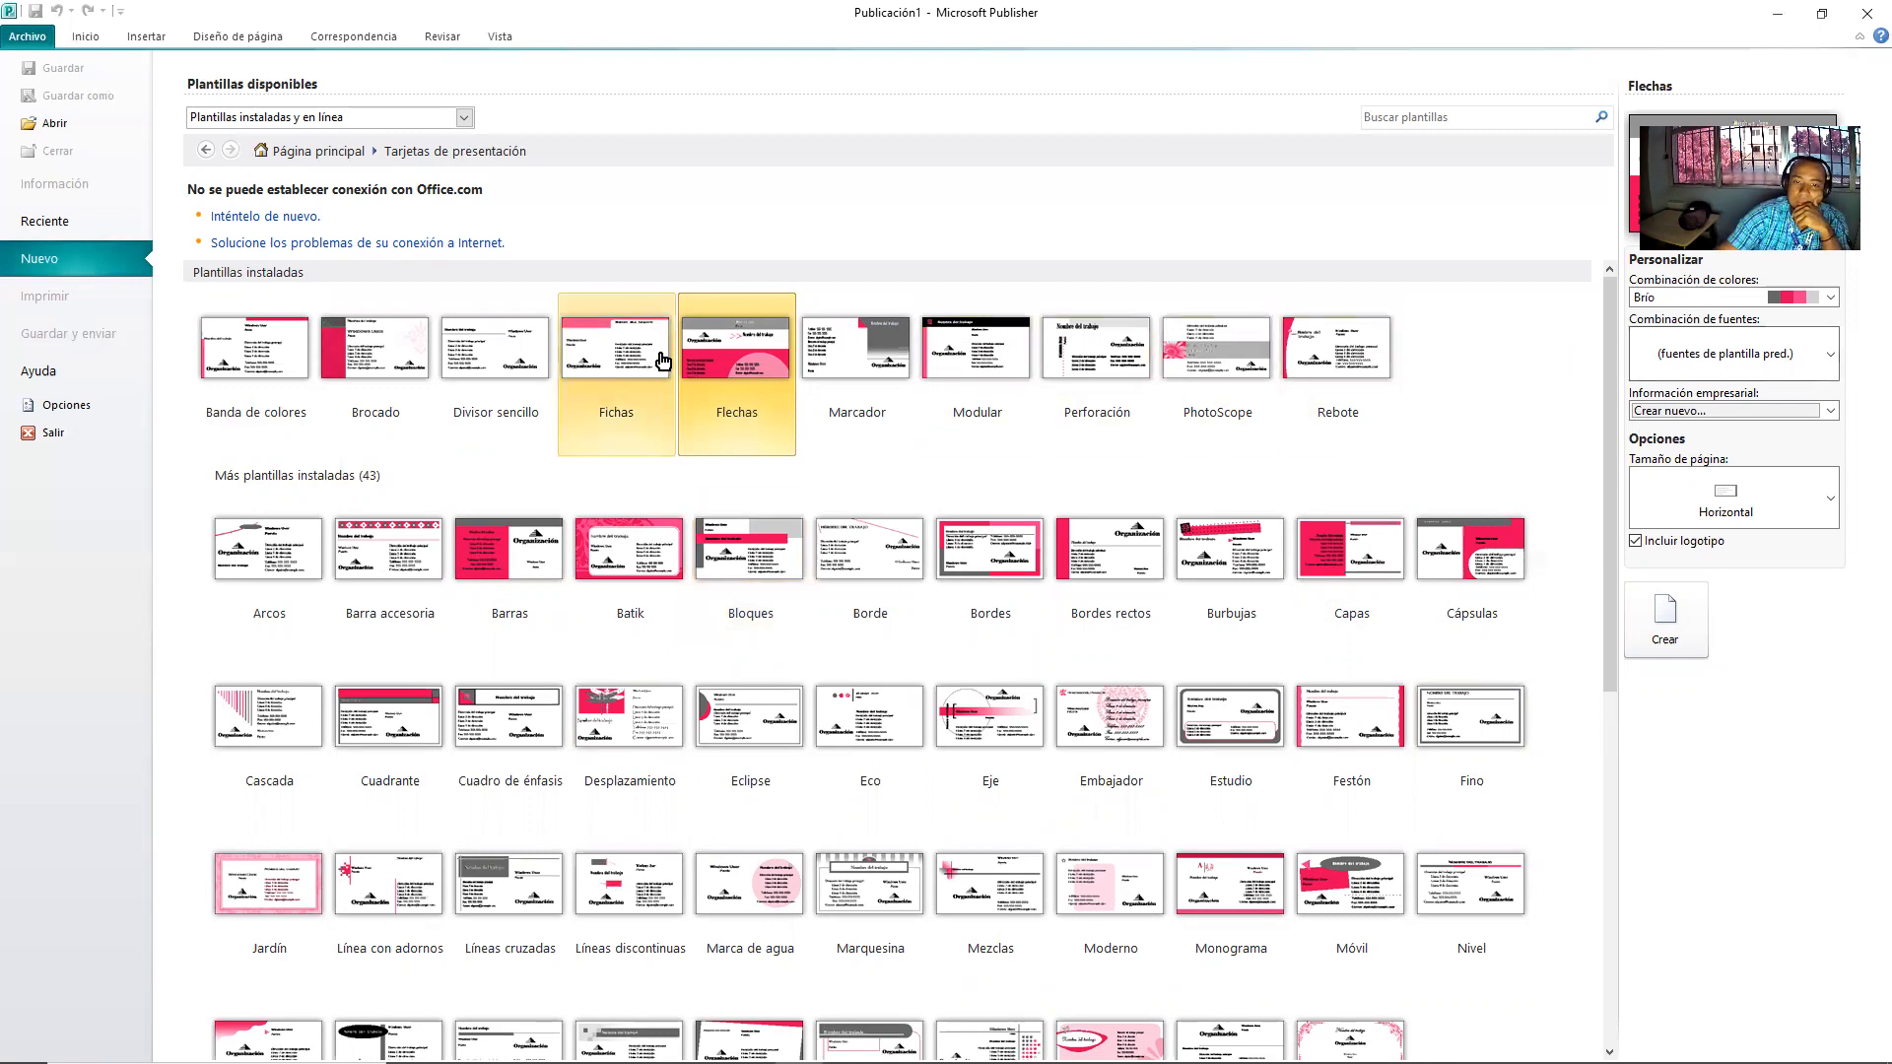
{"action": "double_click", "coordinate": [746, 367]}
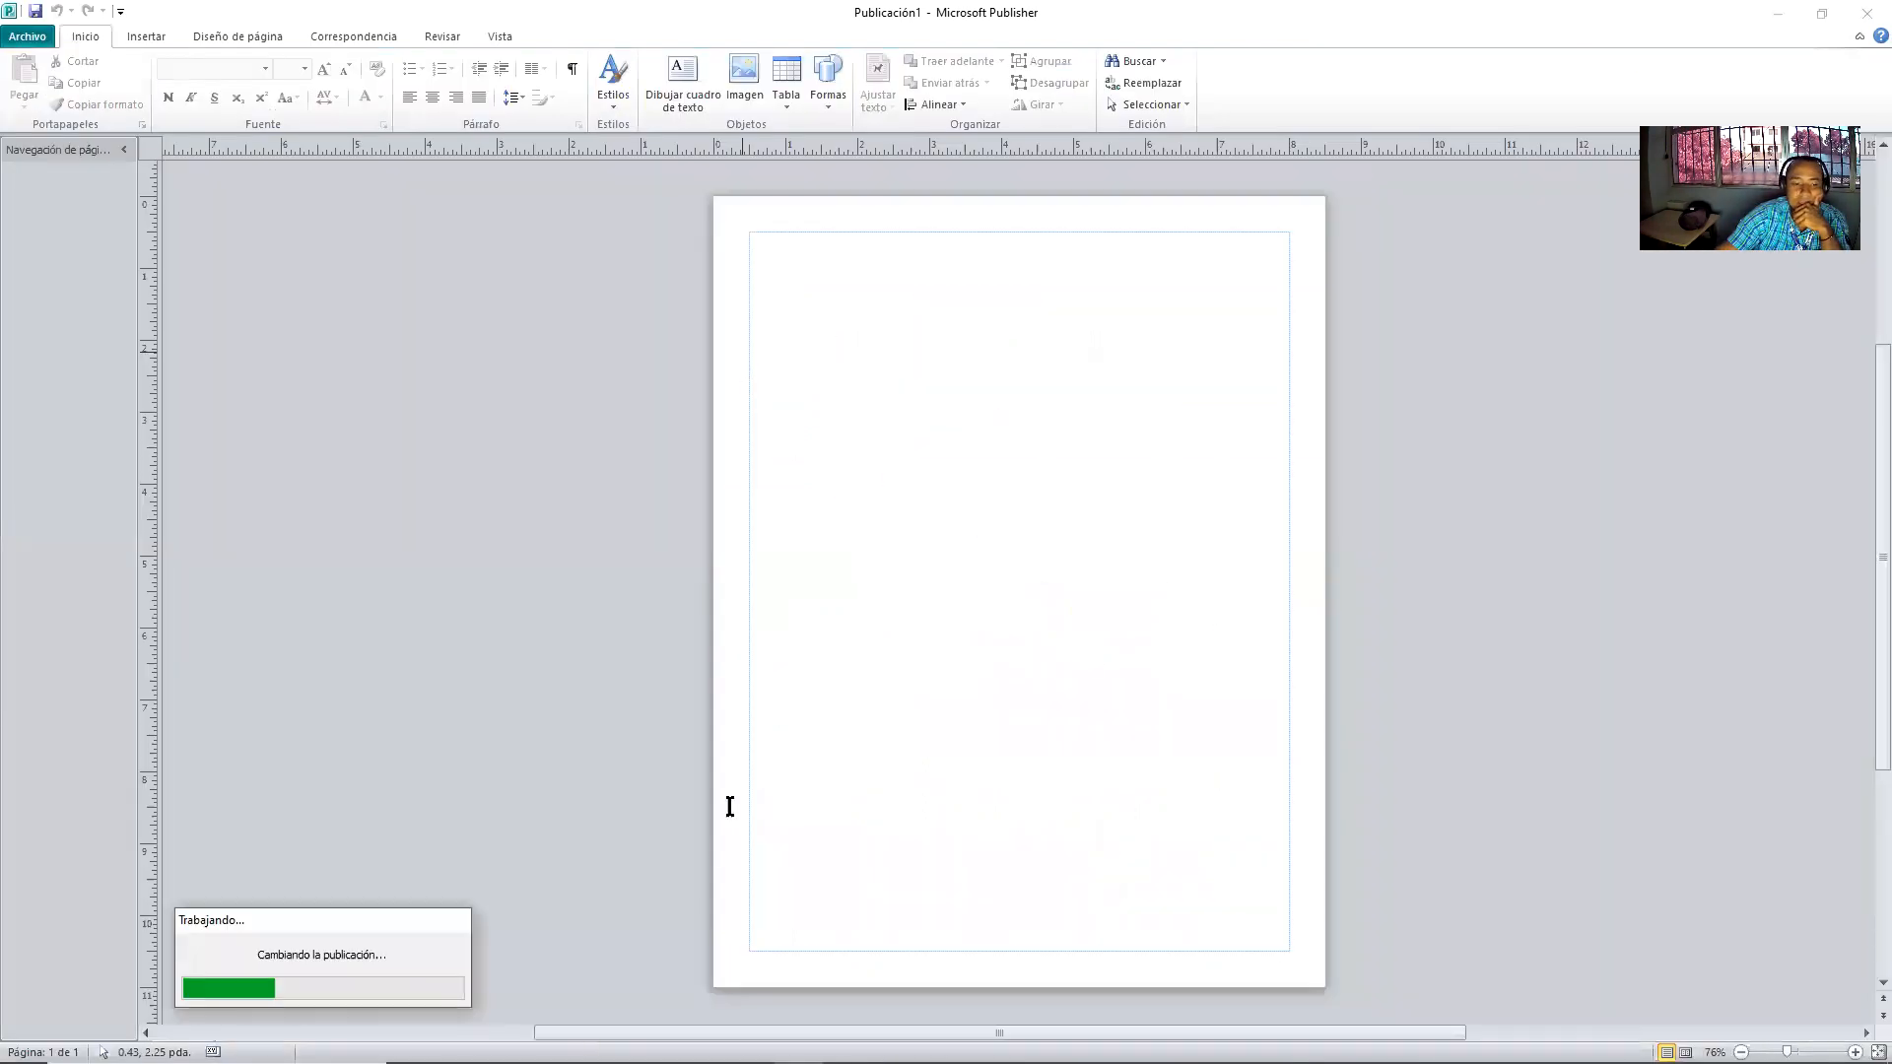
{"action": "scroll", "coordinate": [951, 619], "scroll_direction": "down", "scroll_amount": 1}
{"action": "scroll", "coordinate": [955, 619], "scroll_direction": "up", "scroll_amount": 2}
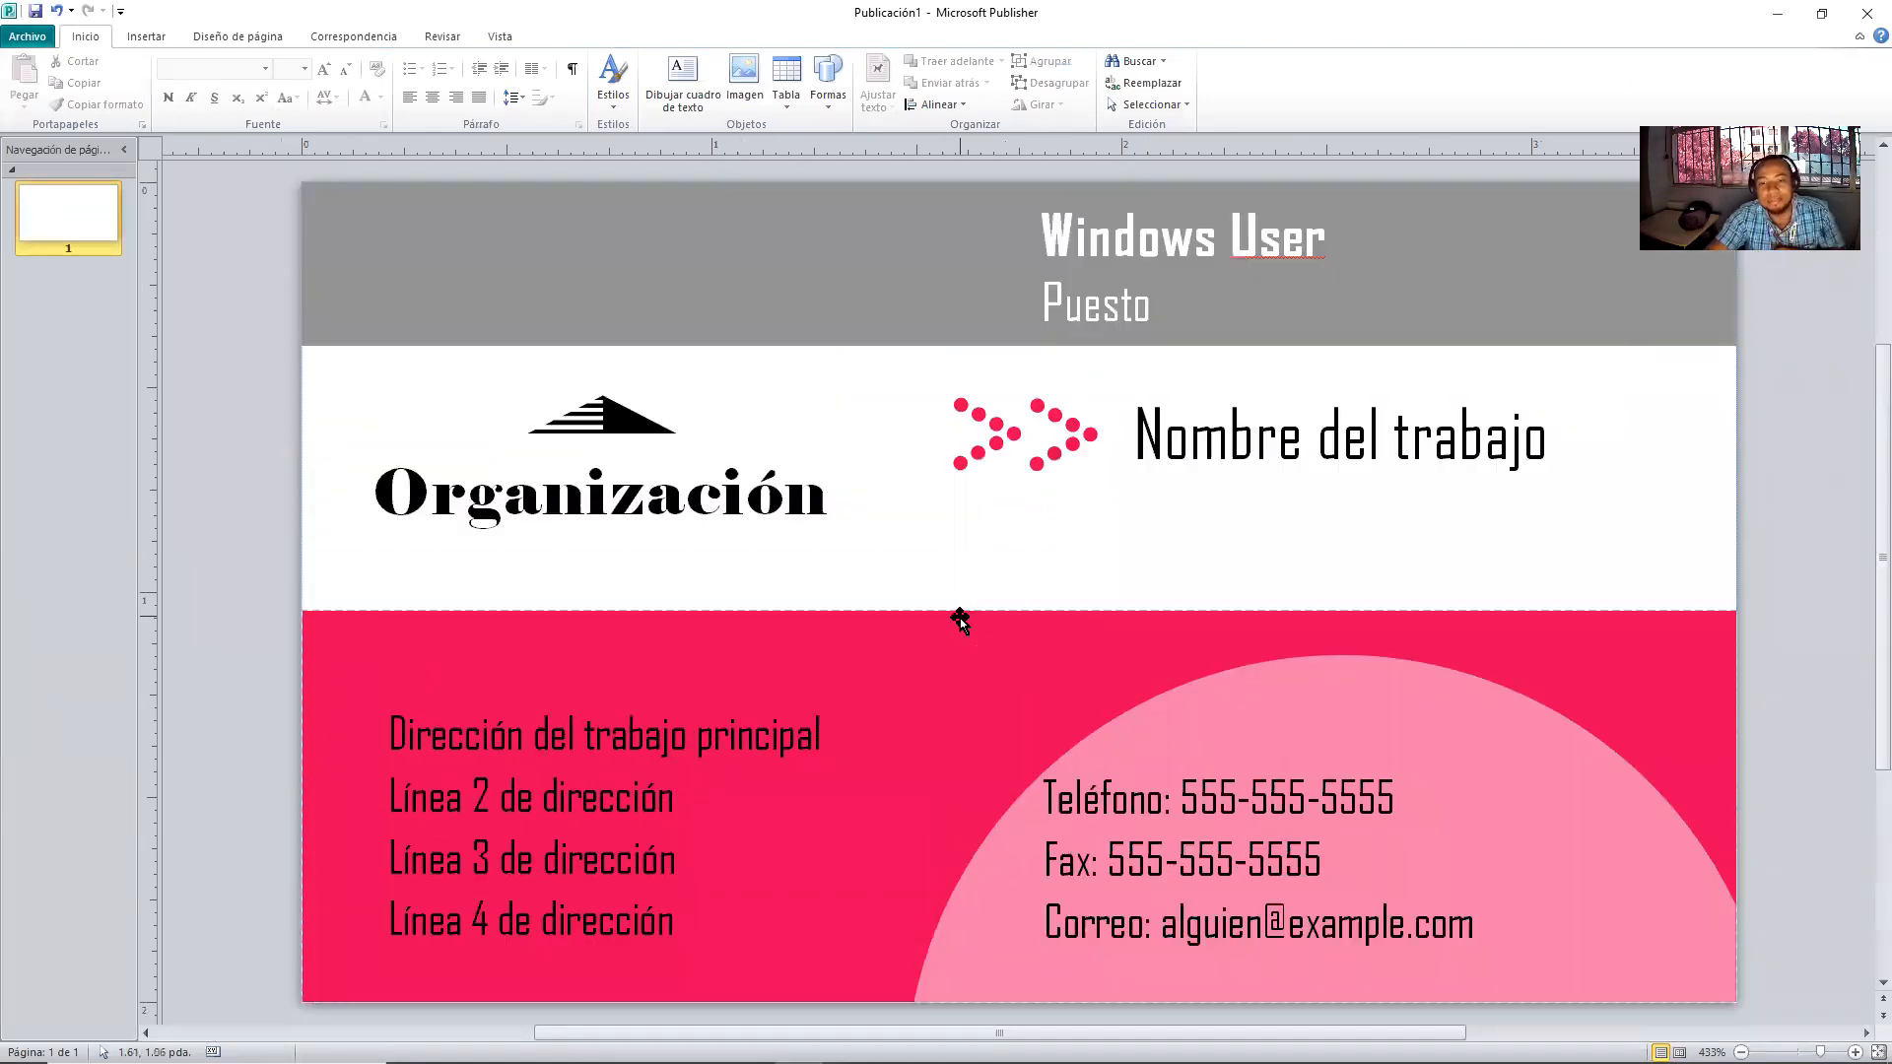
{"action": "scroll", "coordinate": [960, 621], "scroll_direction": "down", "scroll_amount": 2}
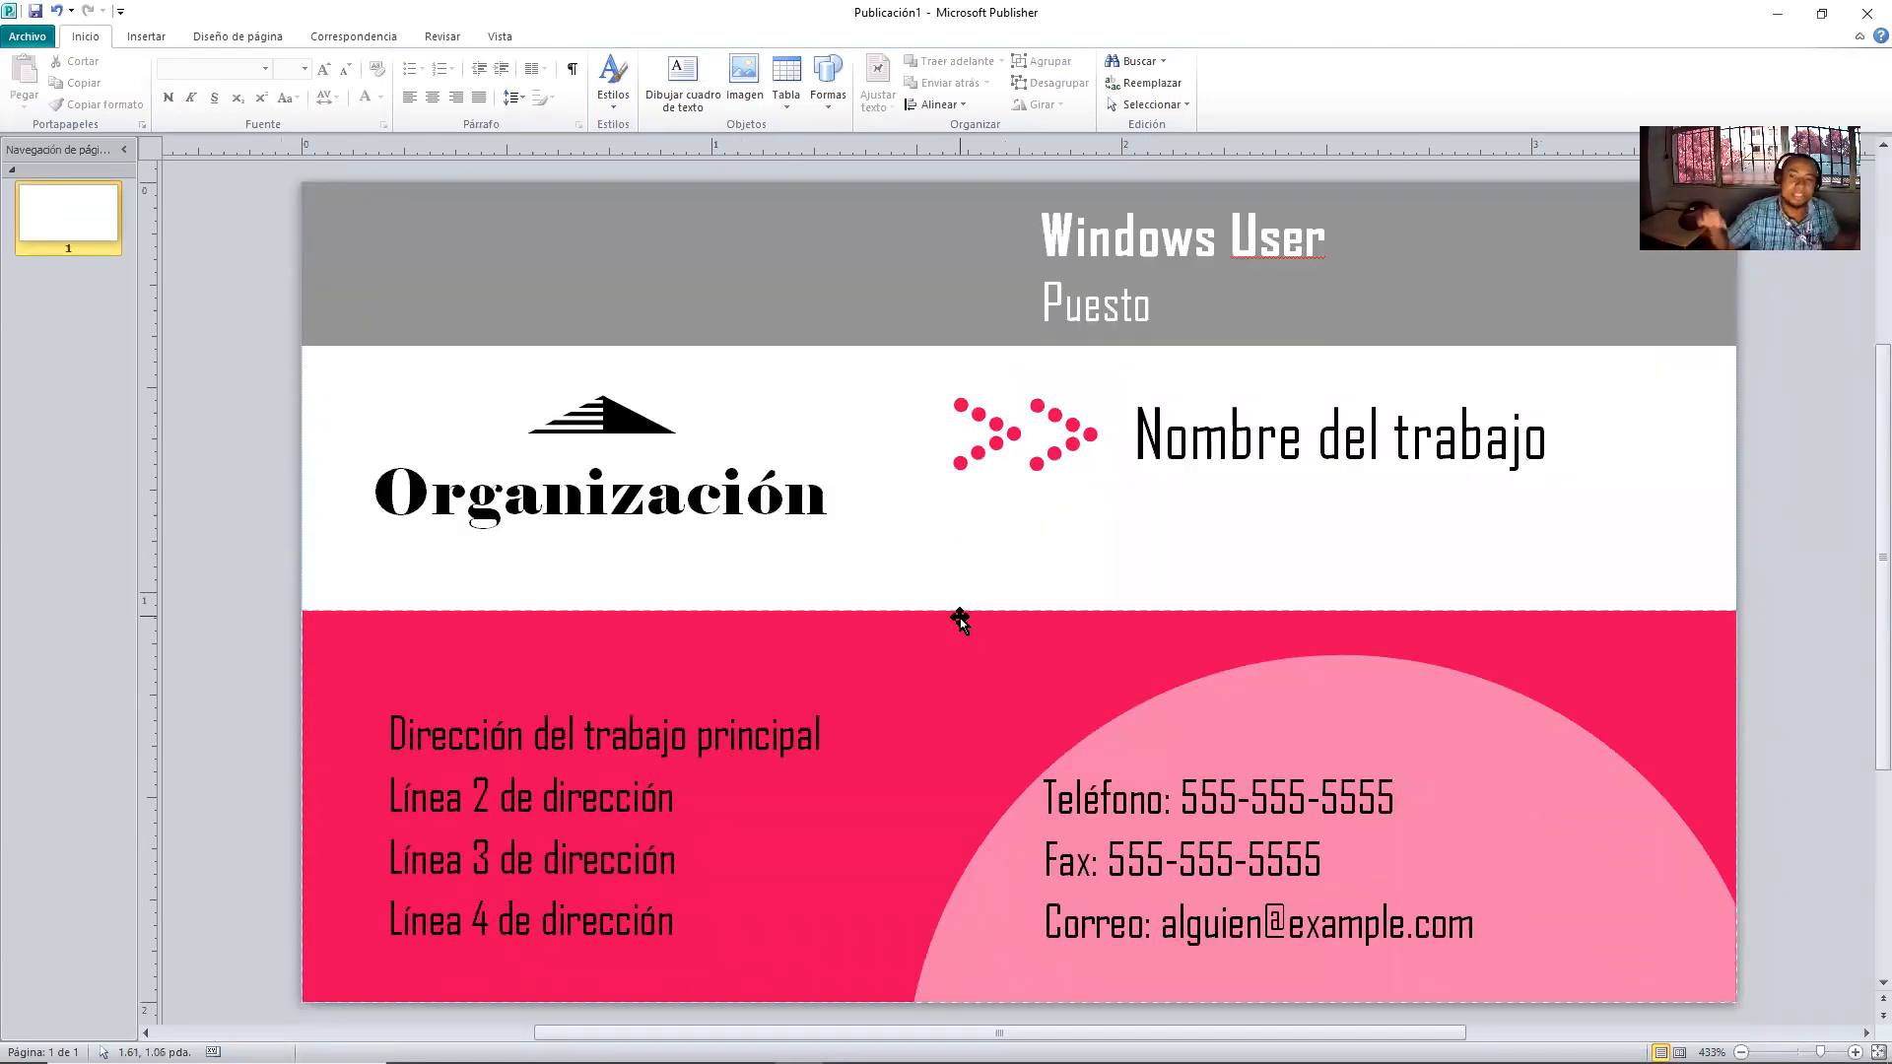
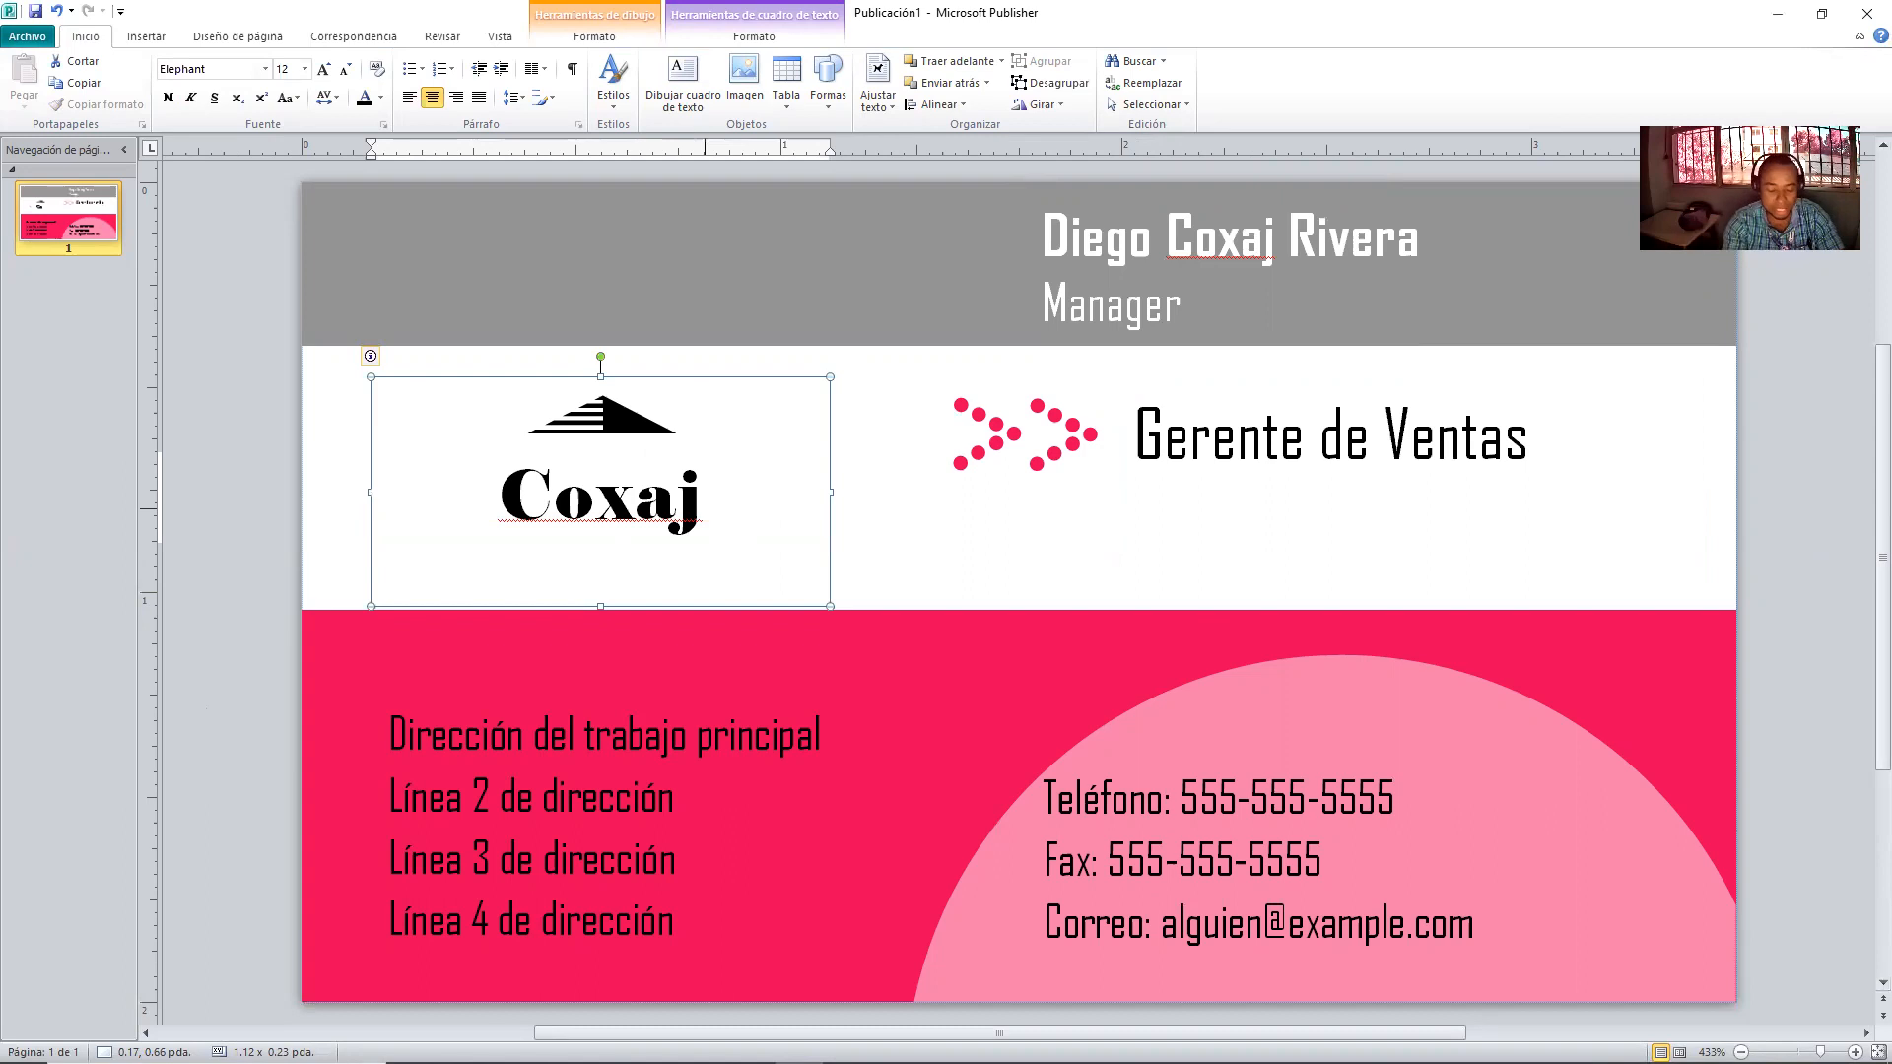
- Complete the organization name in the card's logo by adding the word "Import" at its end
{"action": "type", "text": "Impor"}
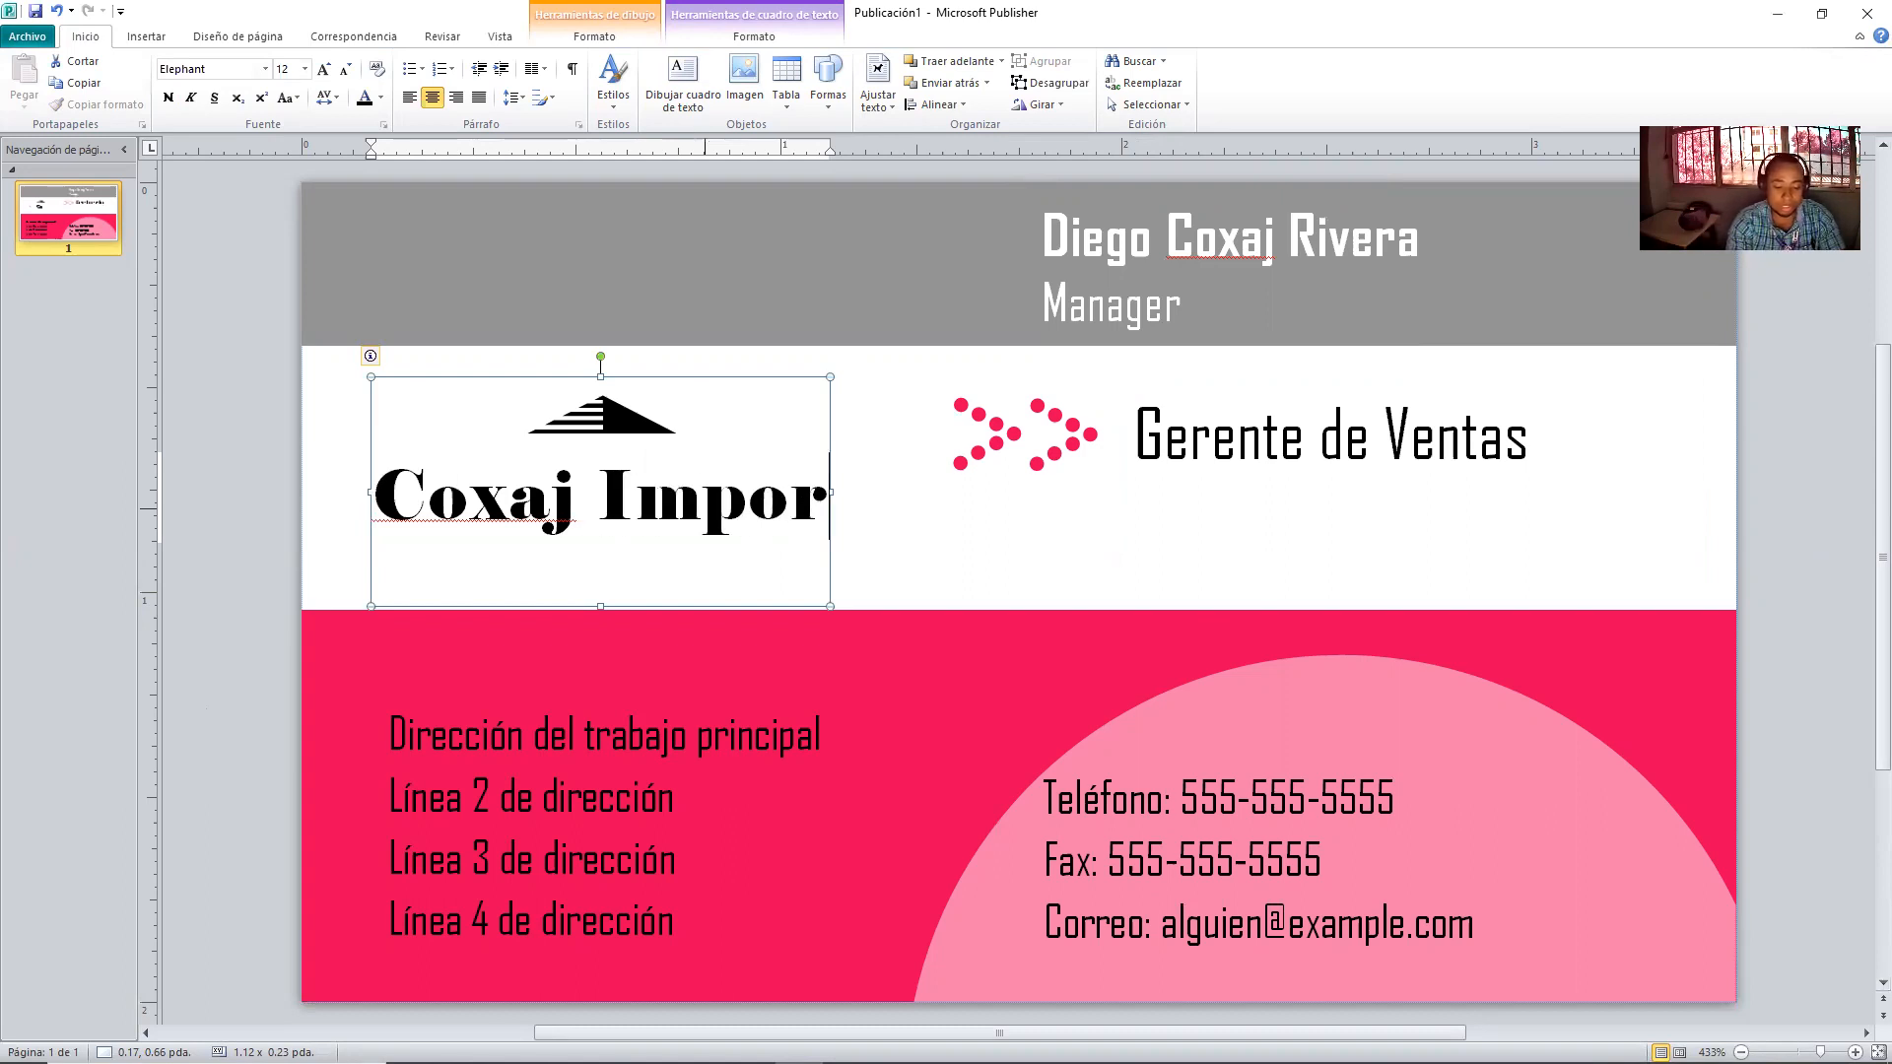
{"action": "key", "text": "ctrl+z"}
{"action": "type", "text": "t"}
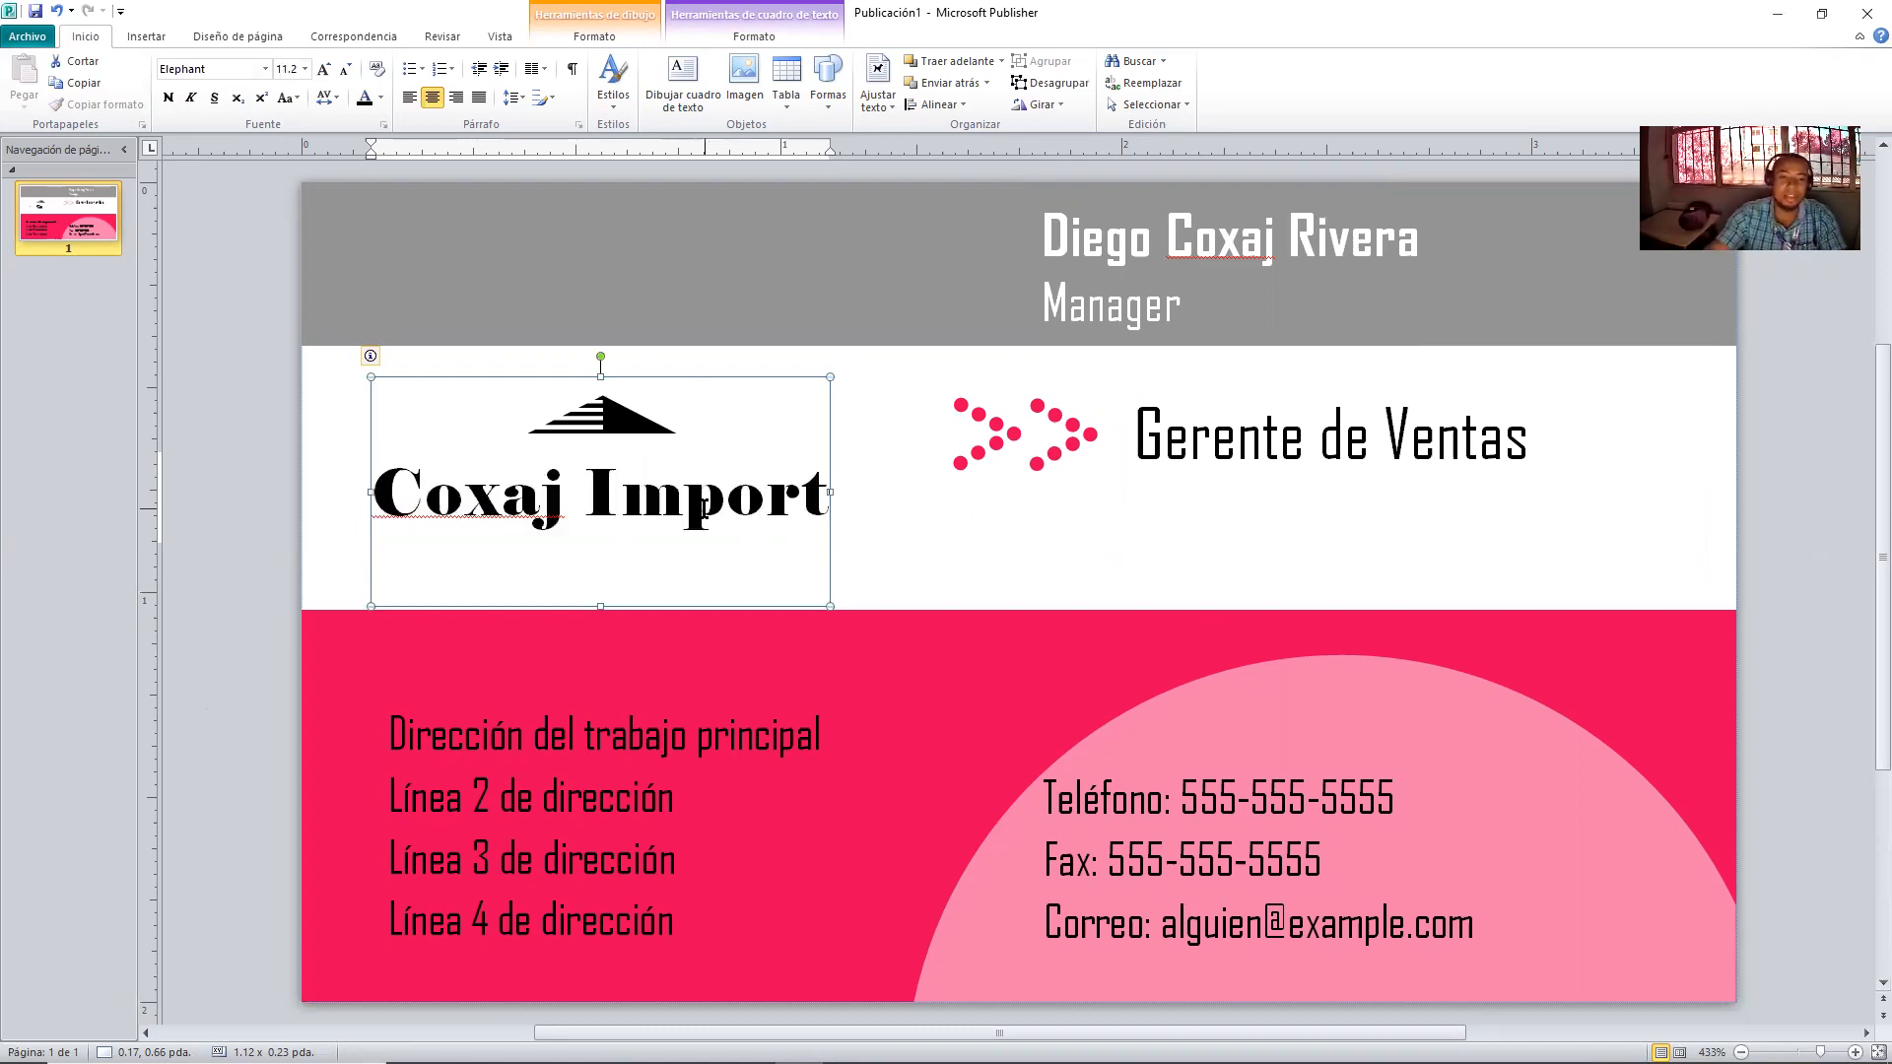
{"action": "left_click", "coordinate": [619, 418]}
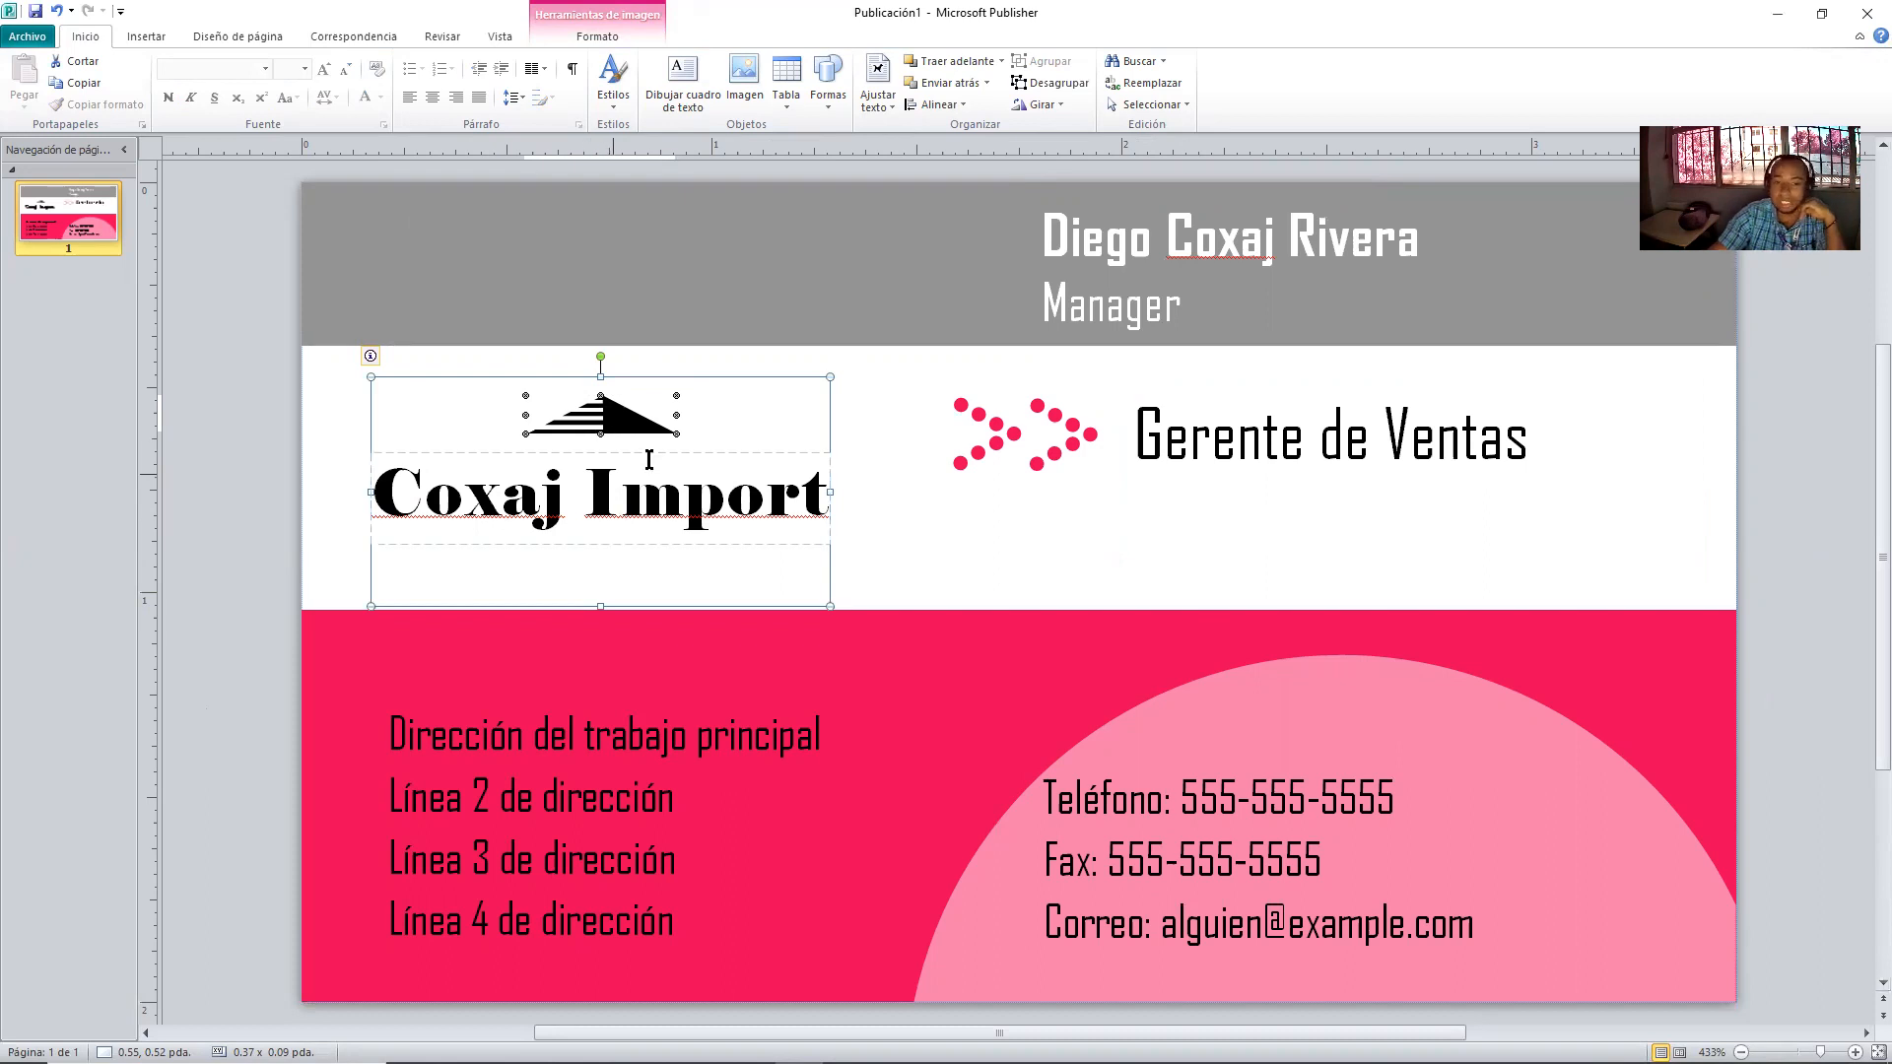
{"action": "left_click", "coordinate": [1170, 803]}
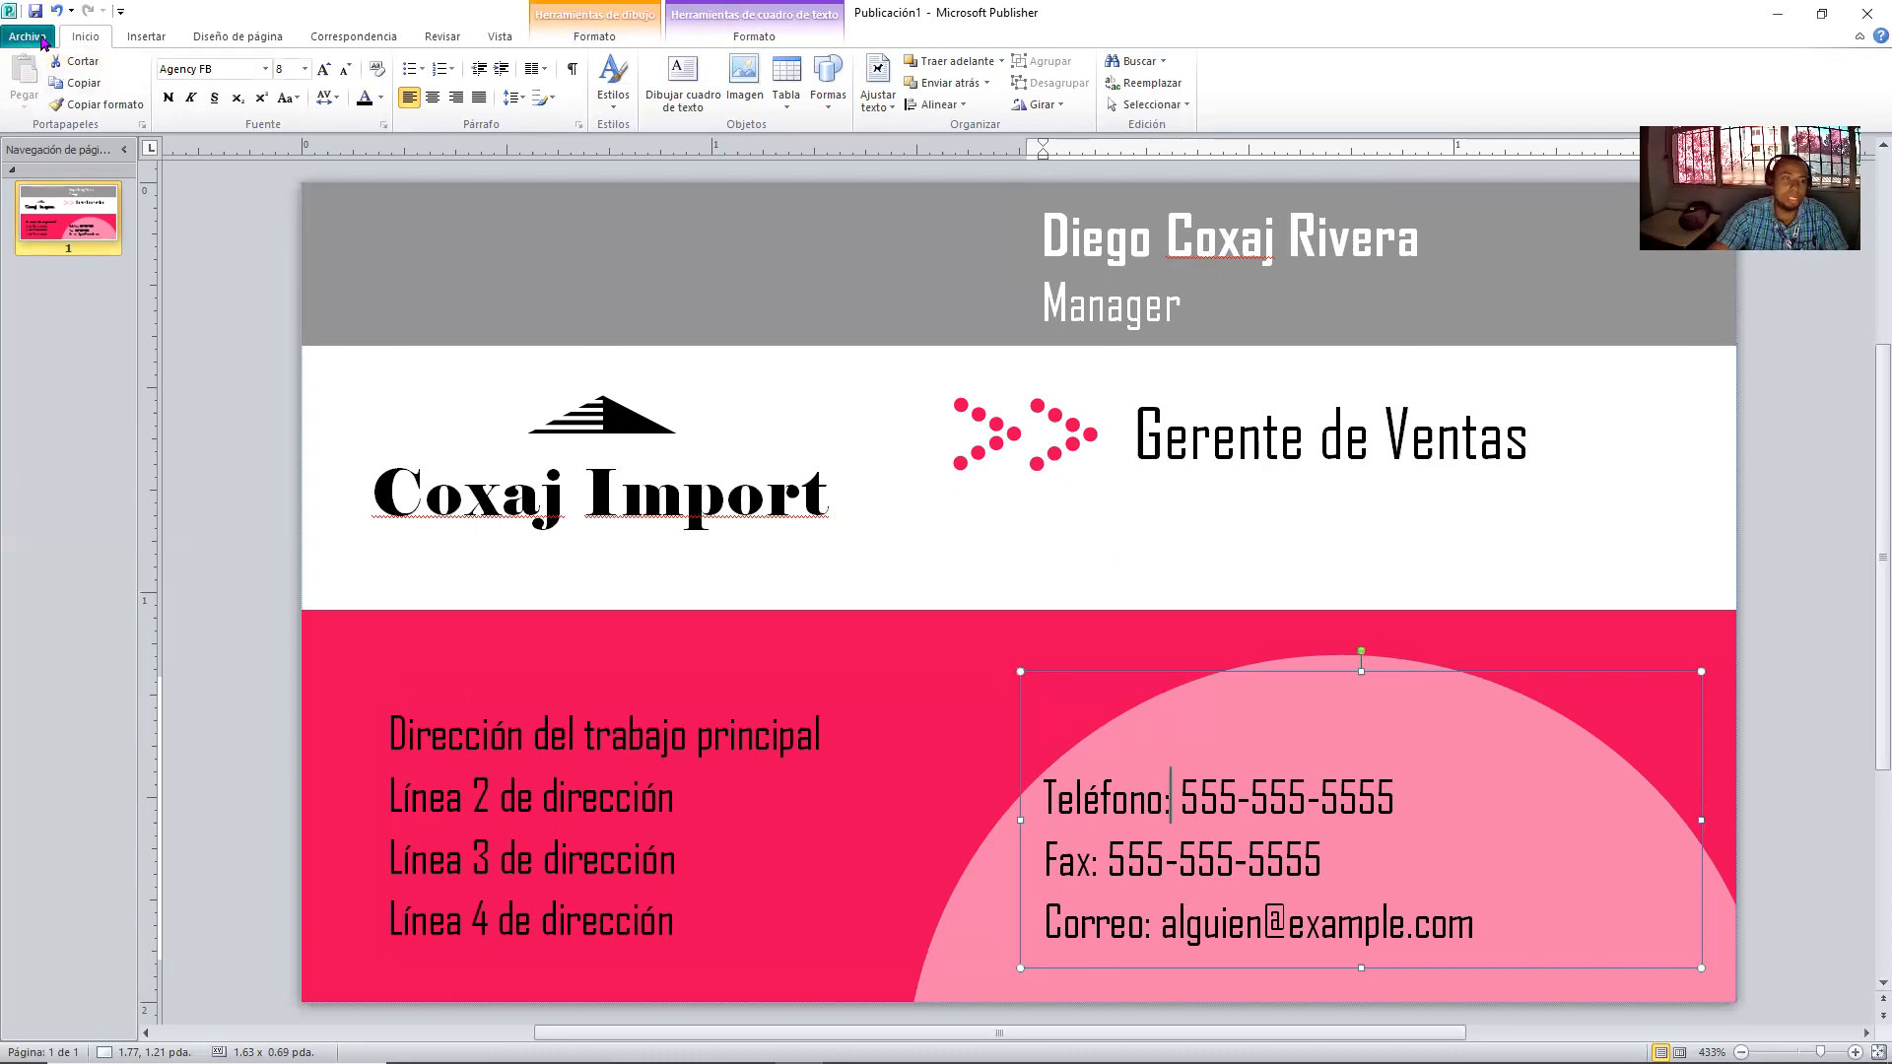
- Close the business card publication without saving it
{"action": "left_click", "coordinate": [827, 263]}
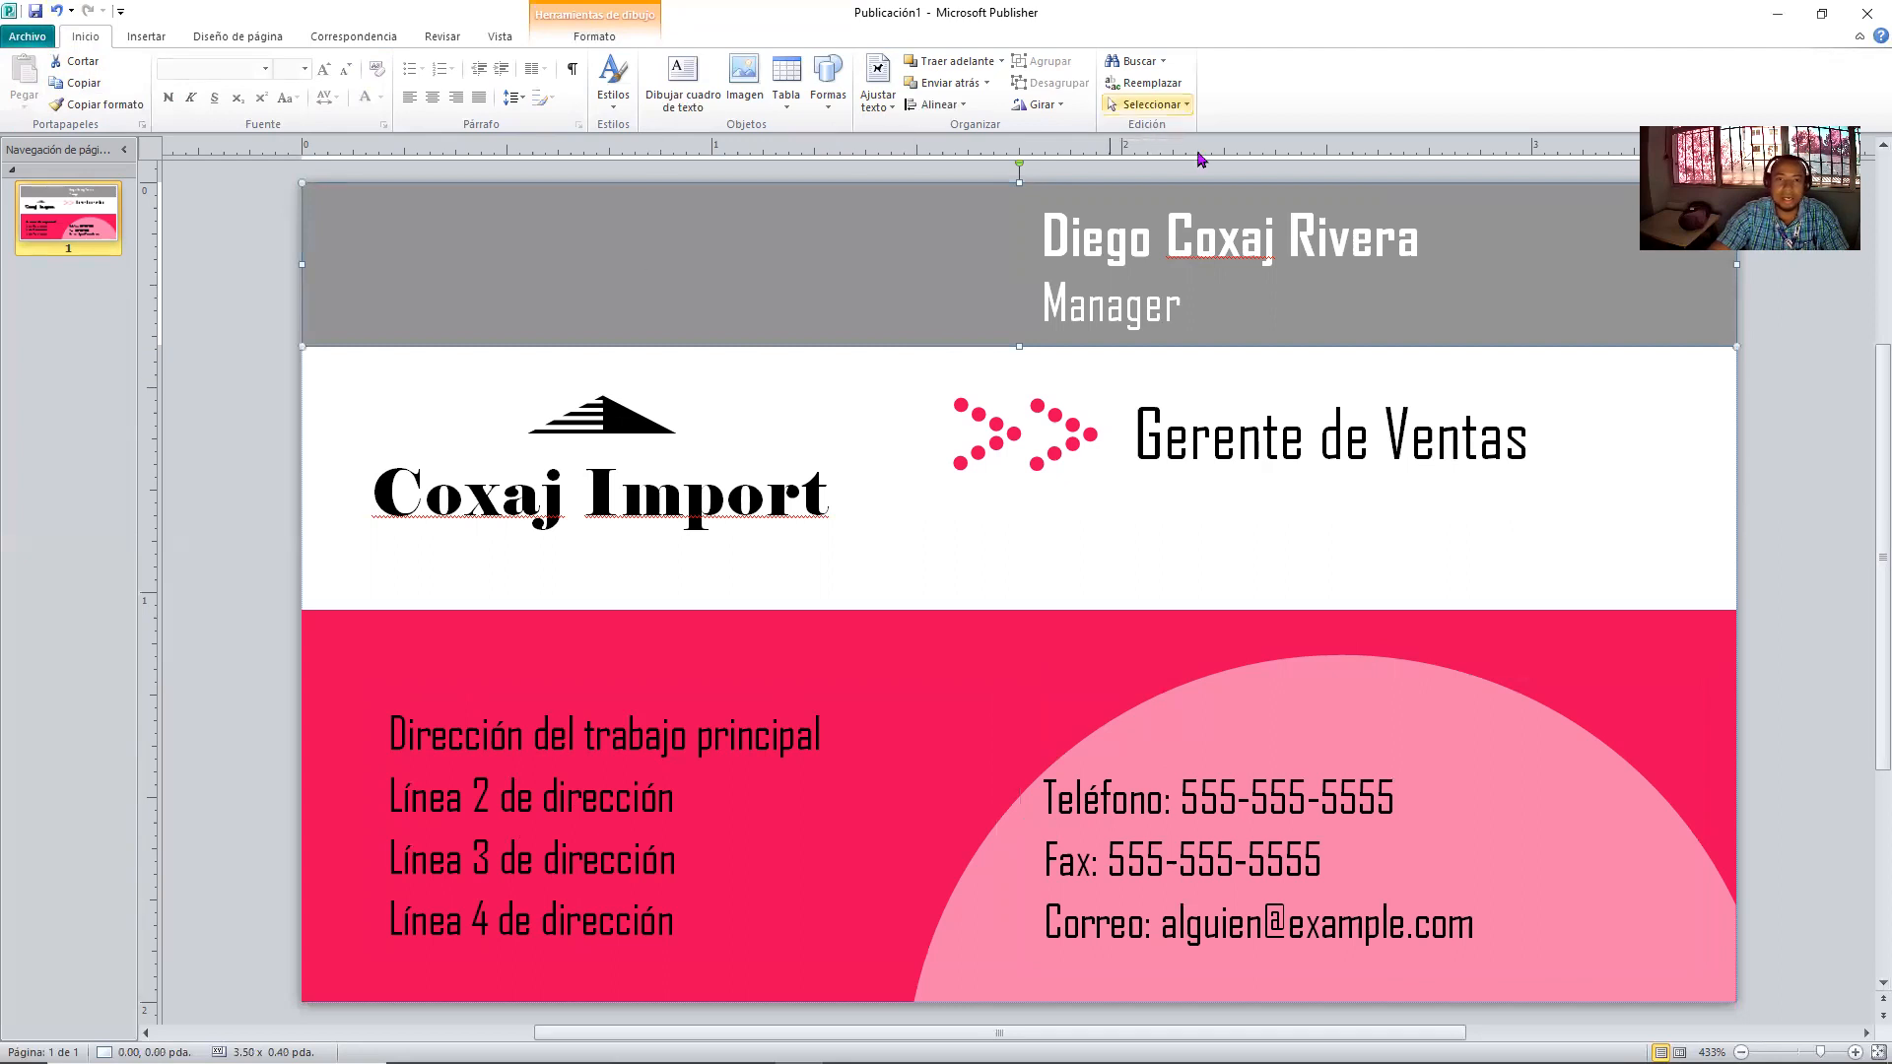
{"action": "left_click", "coordinate": [188, 321]}
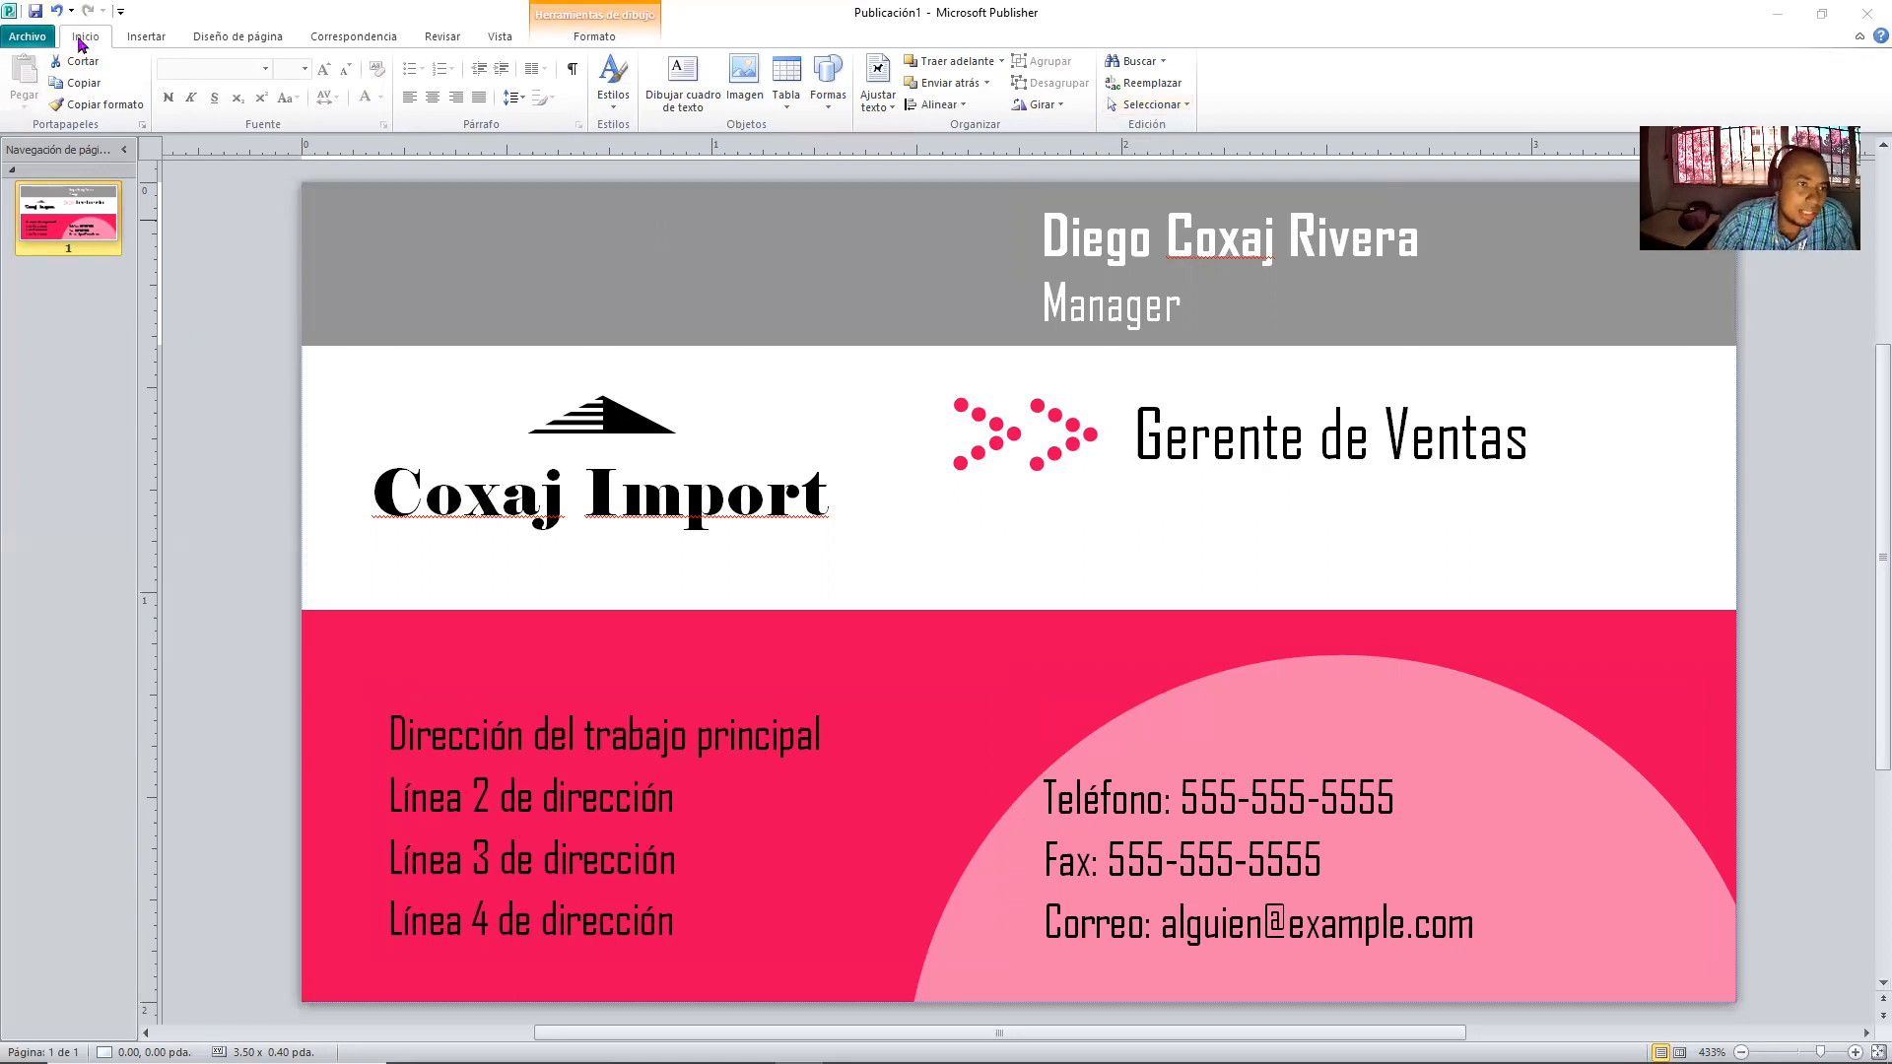
{"action": "left_click", "coordinate": [56, 11]}
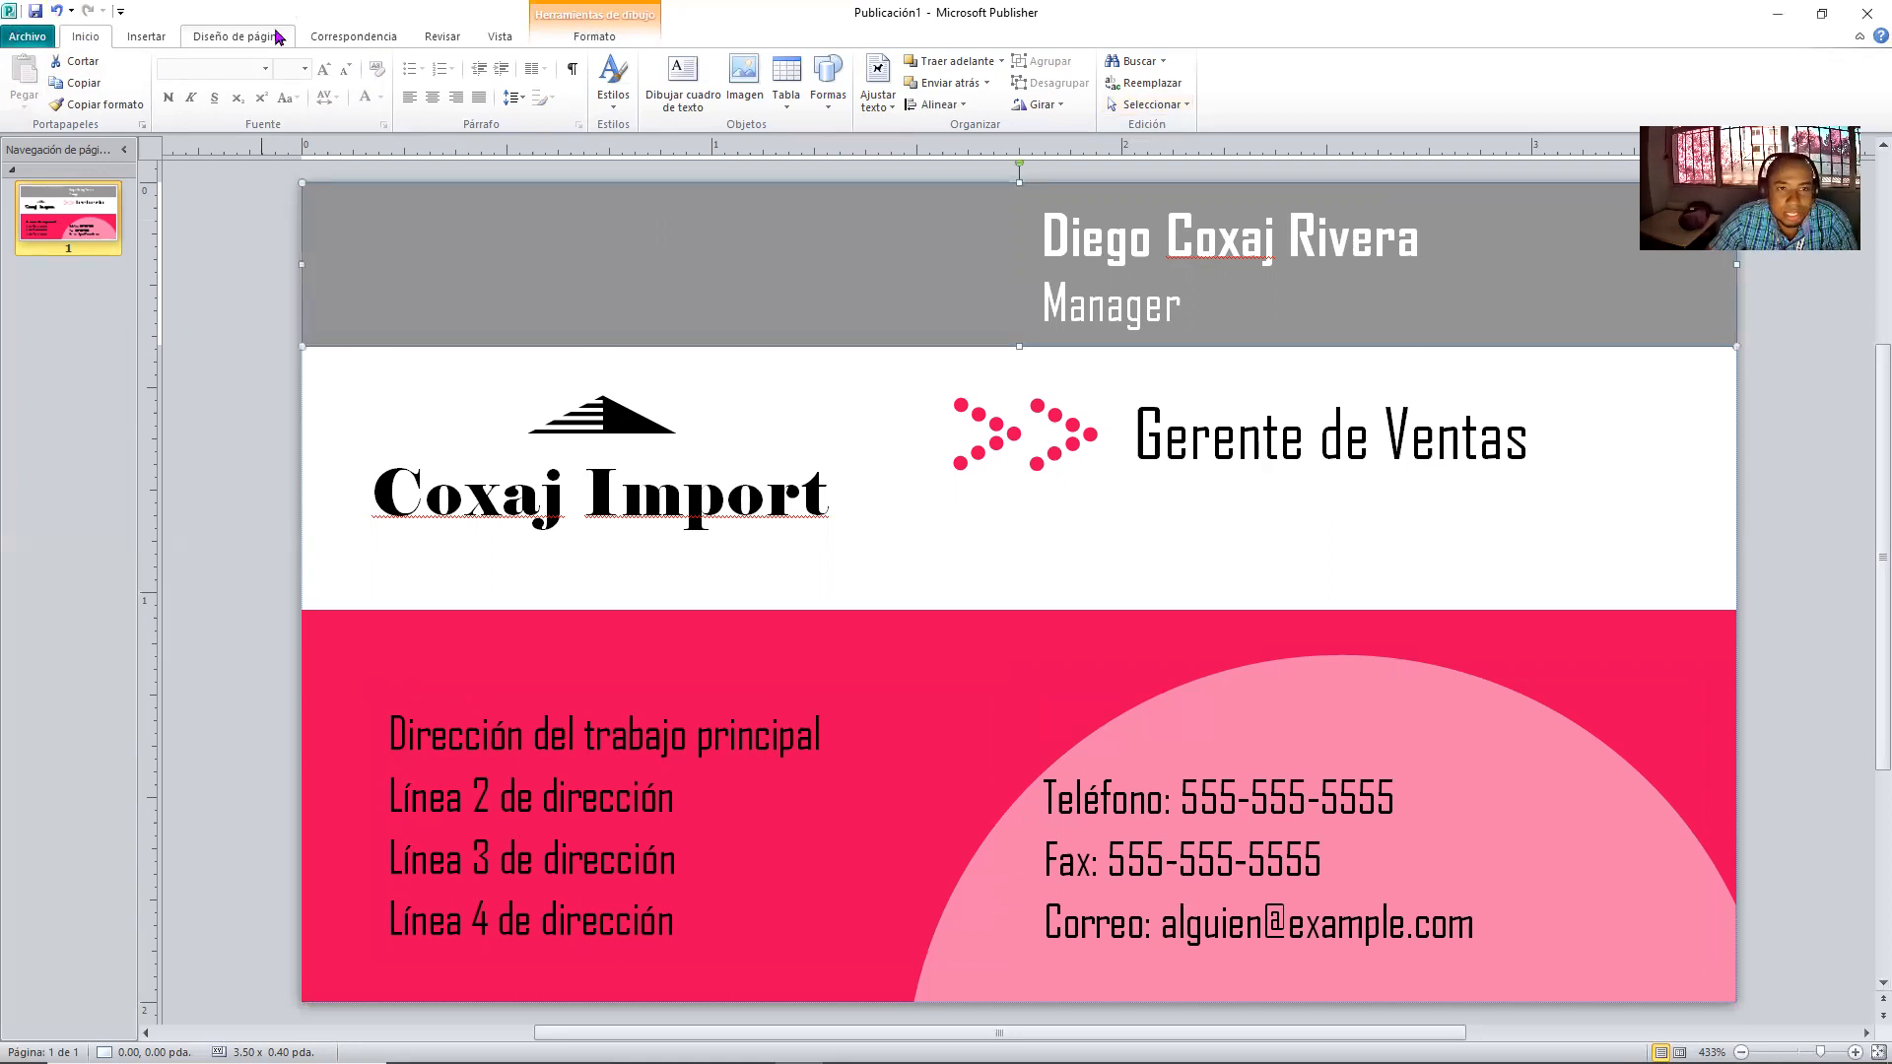
{"action": "left_click", "coordinate": [29, 36]}
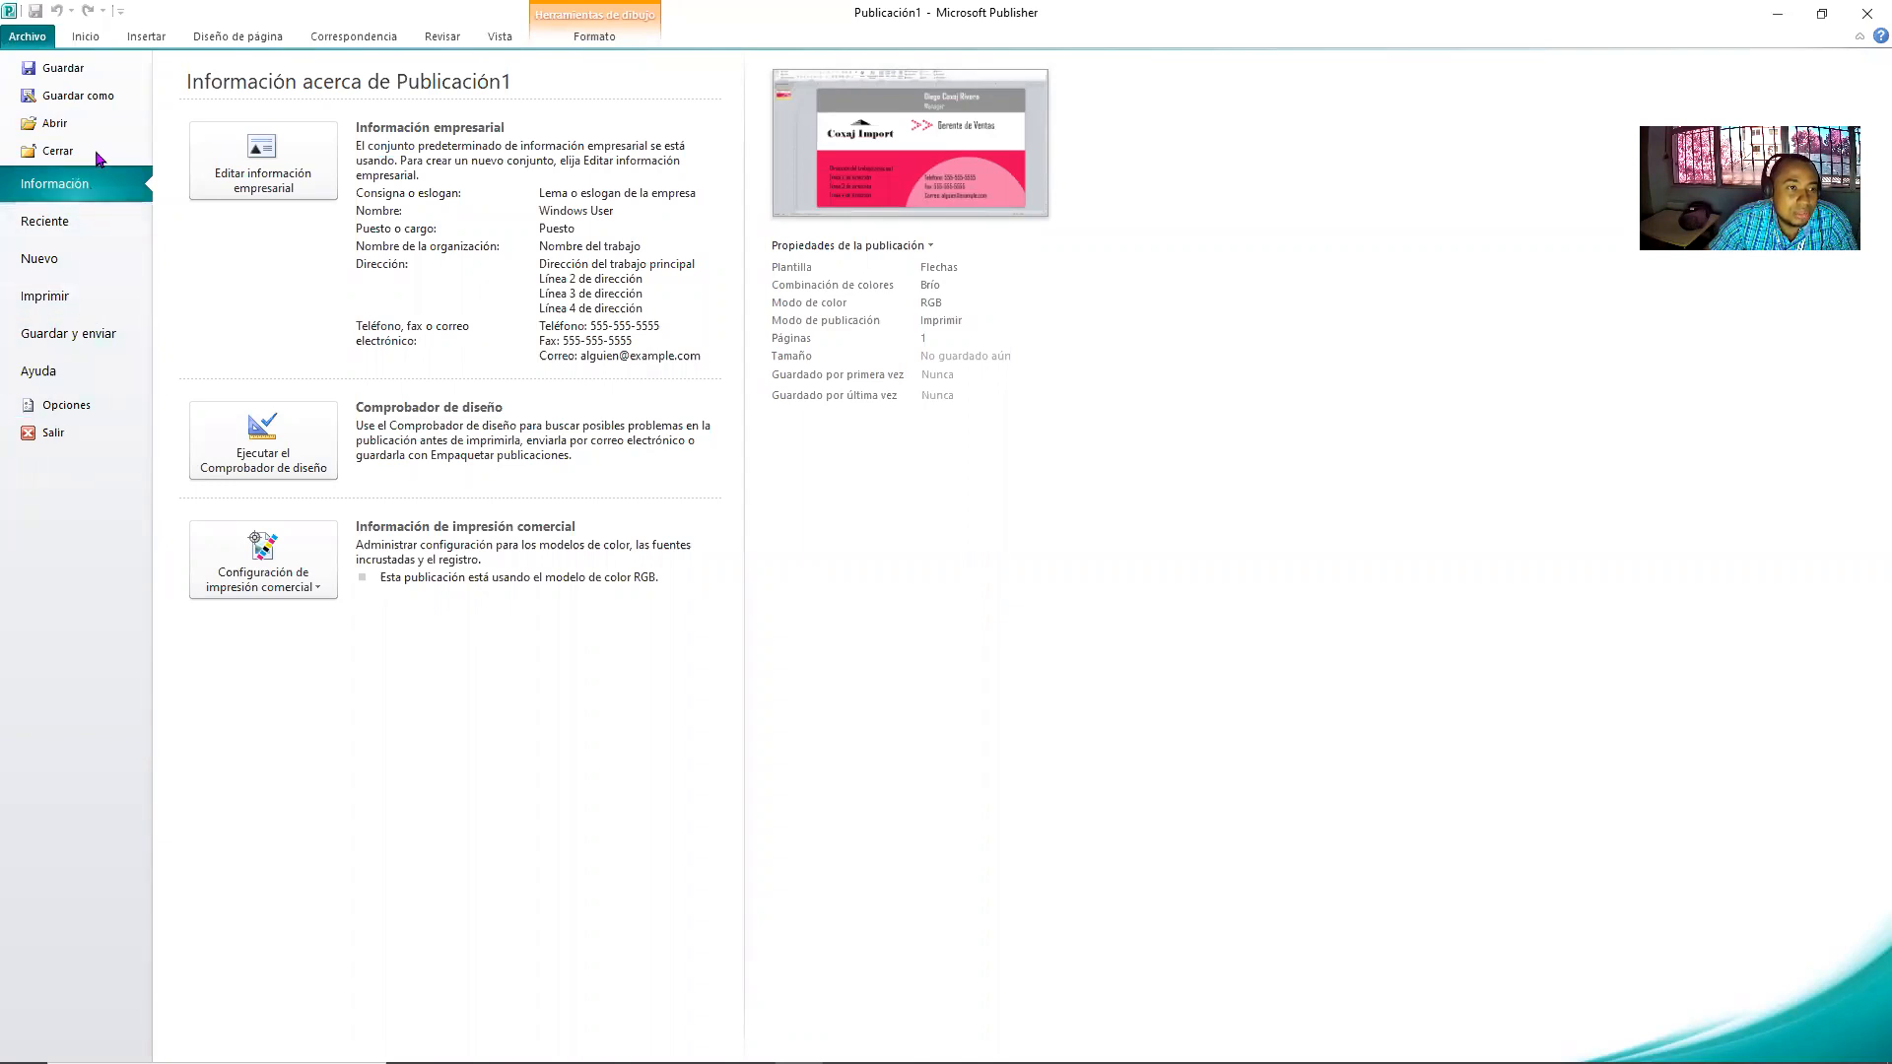
{"action": "left_click", "coordinate": [59, 151]}
{"action": "left_click", "coordinate": [943, 566]}
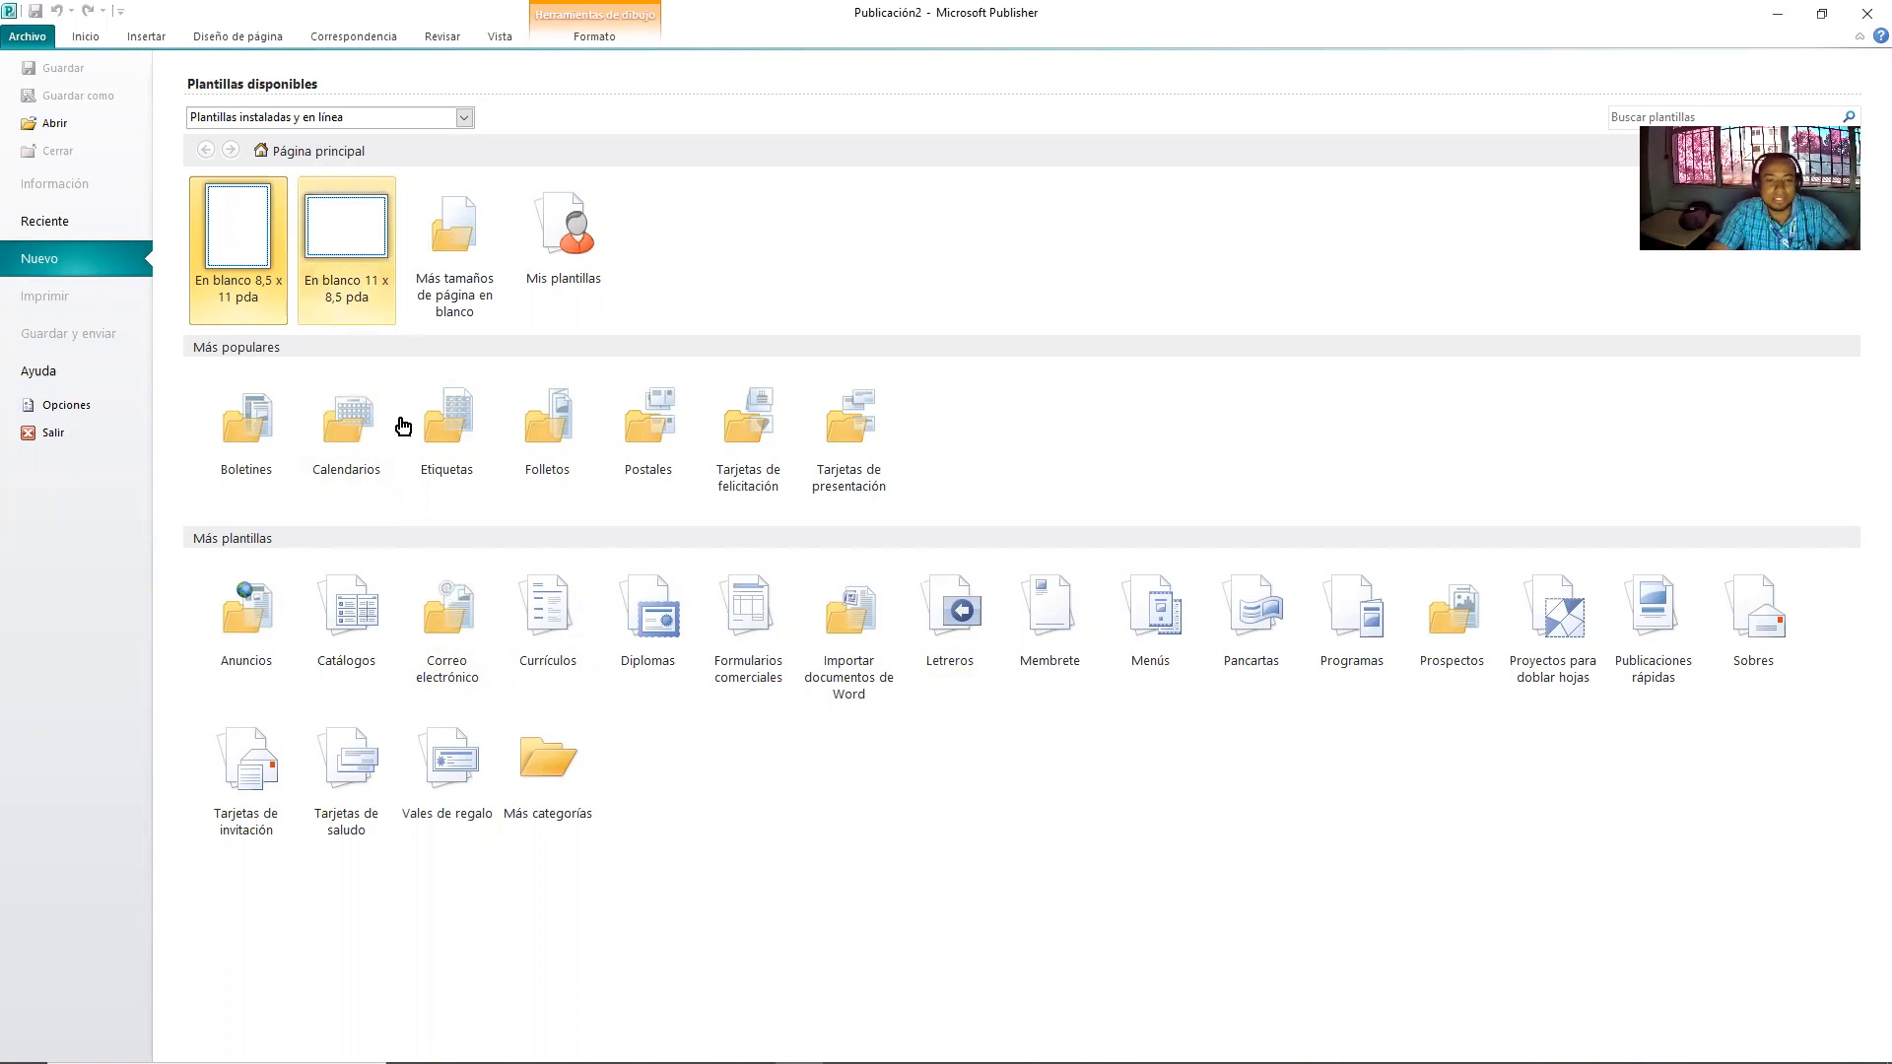
- Create a newsletter publication from the Festón template in the Boletines category
{"action": "left_click", "coordinate": [246, 409]}
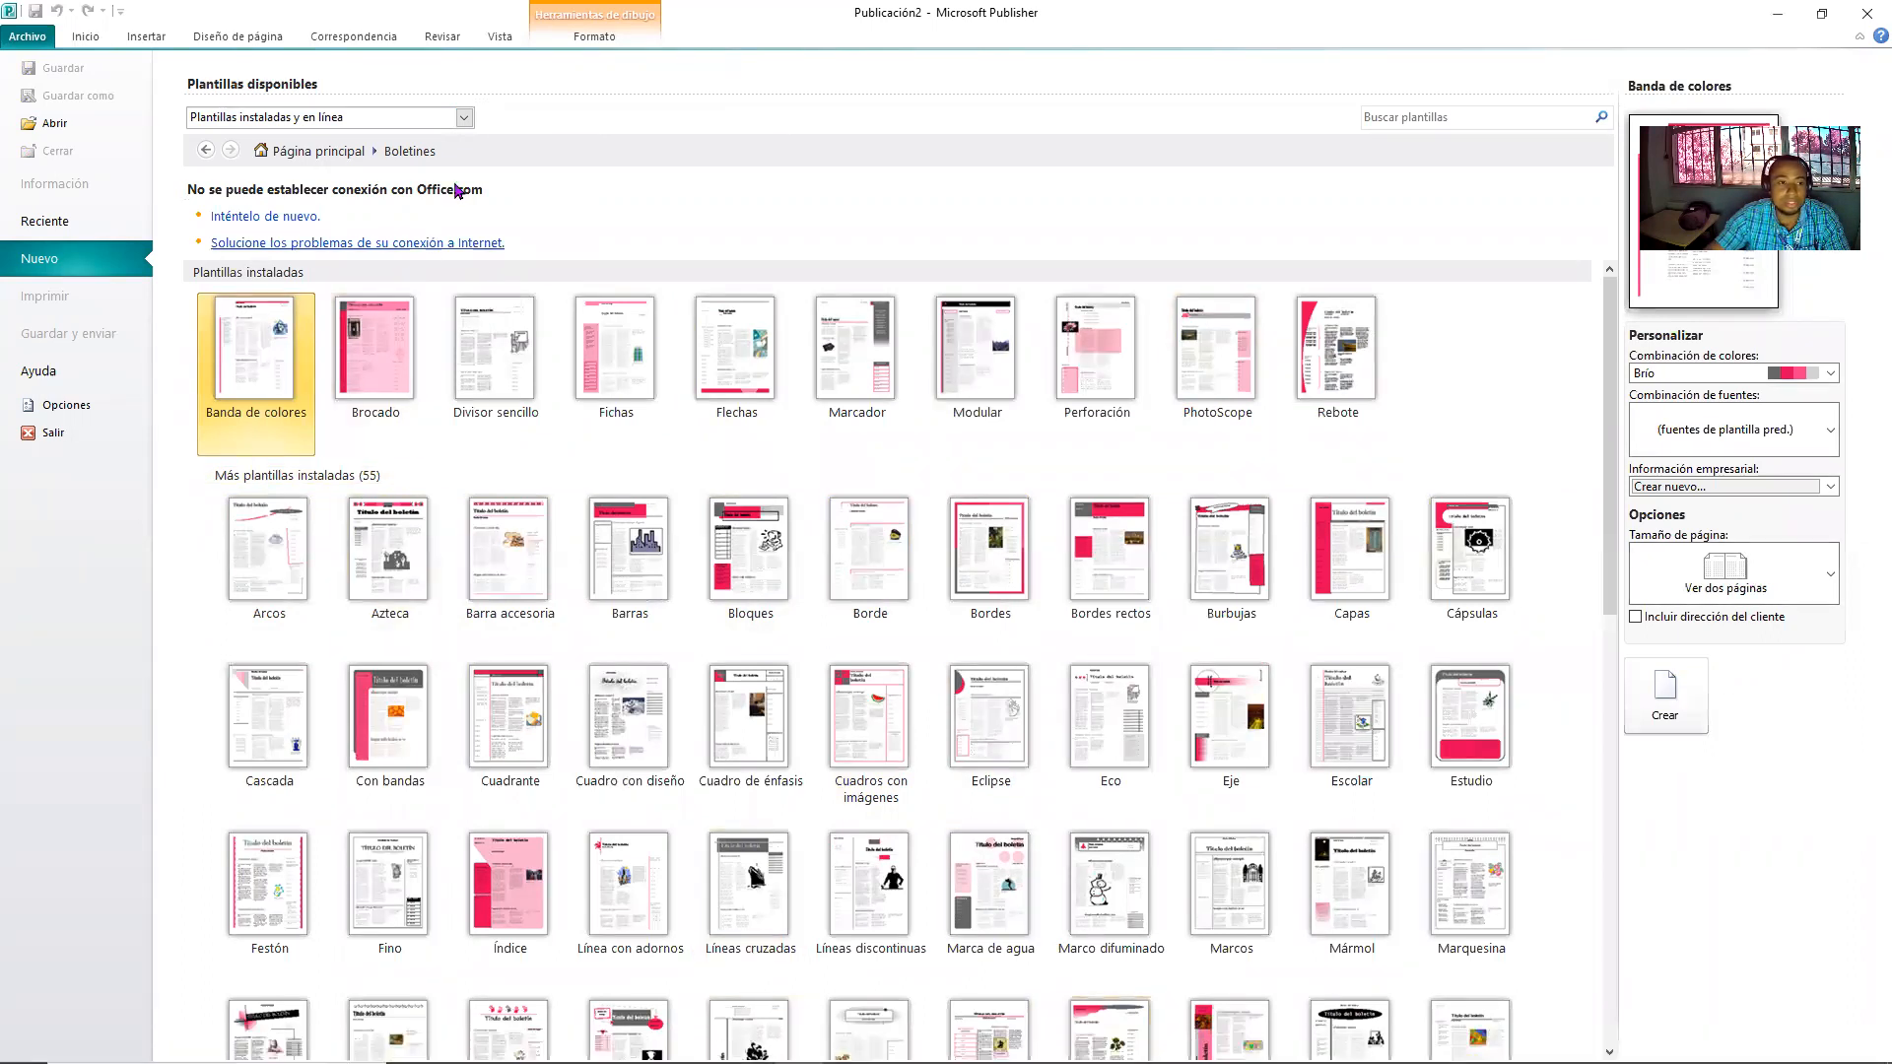
{"action": "left_click", "coordinate": [463, 118]}
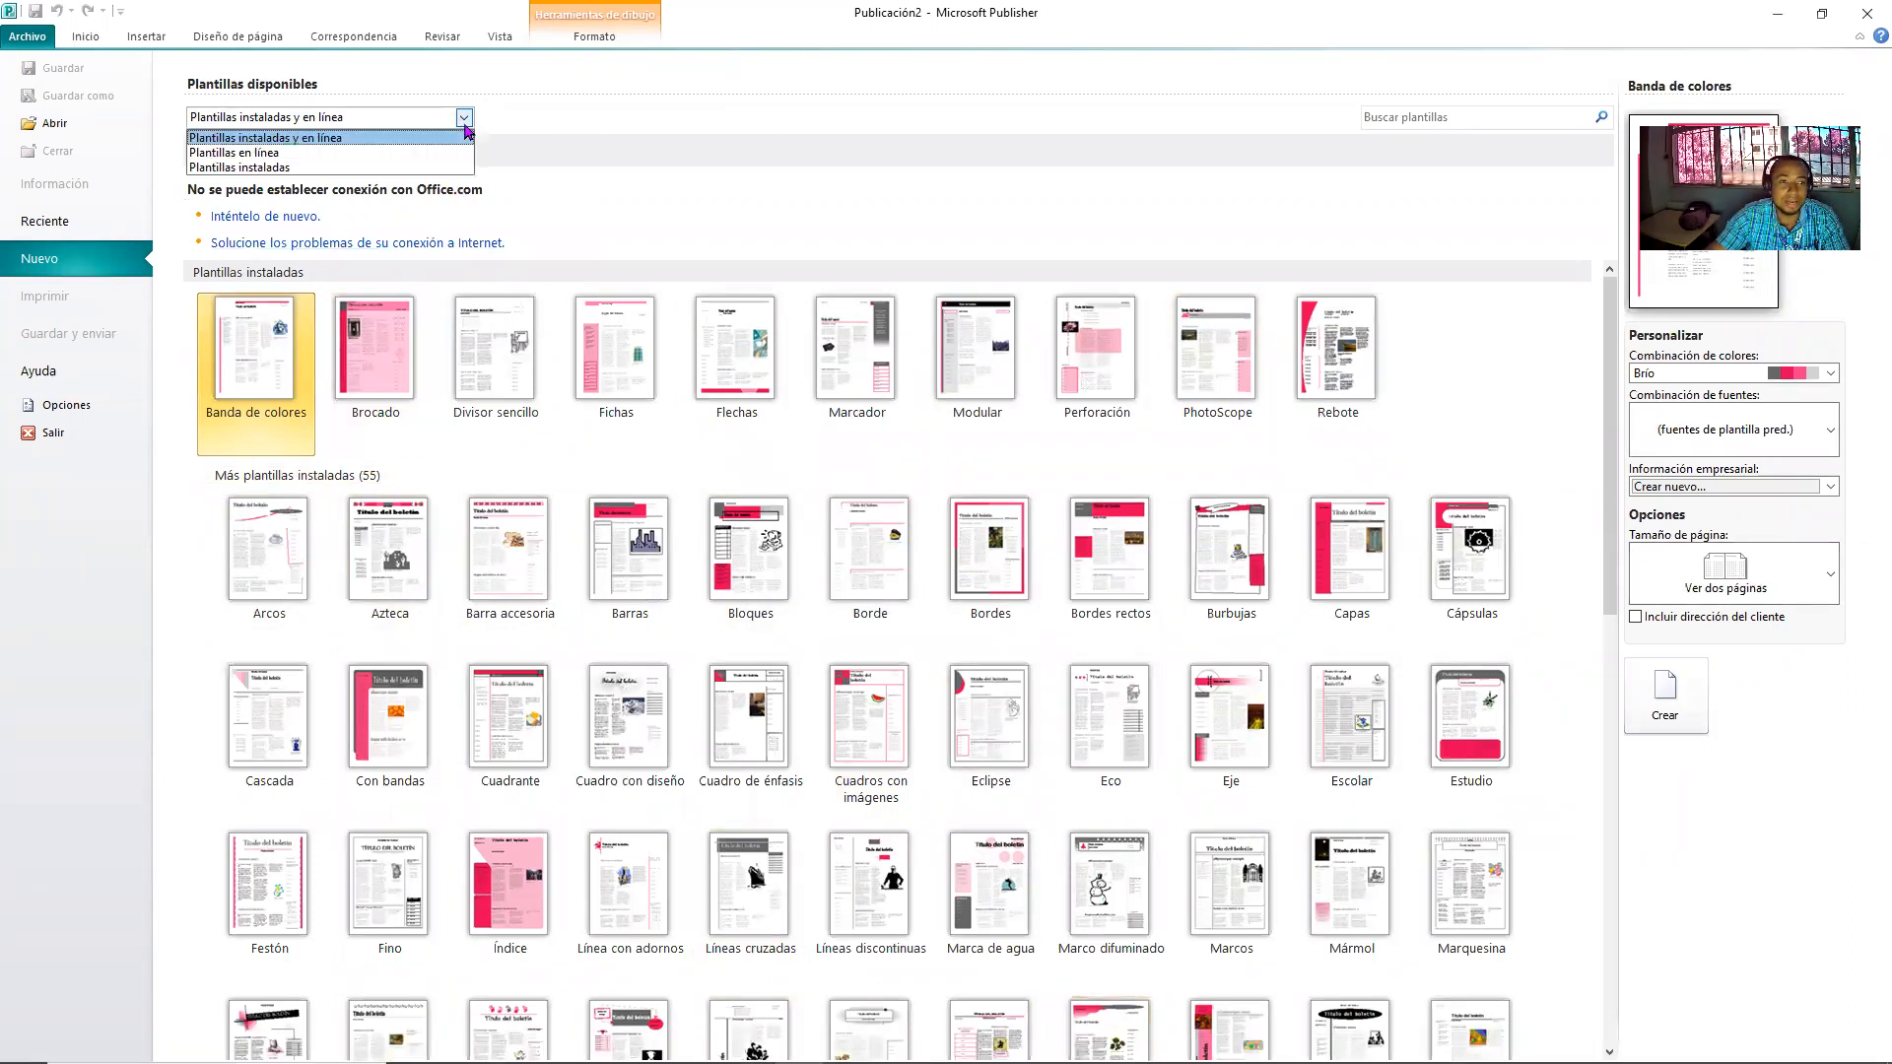
{"action": "left_click", "coordinate": [595, 115]}
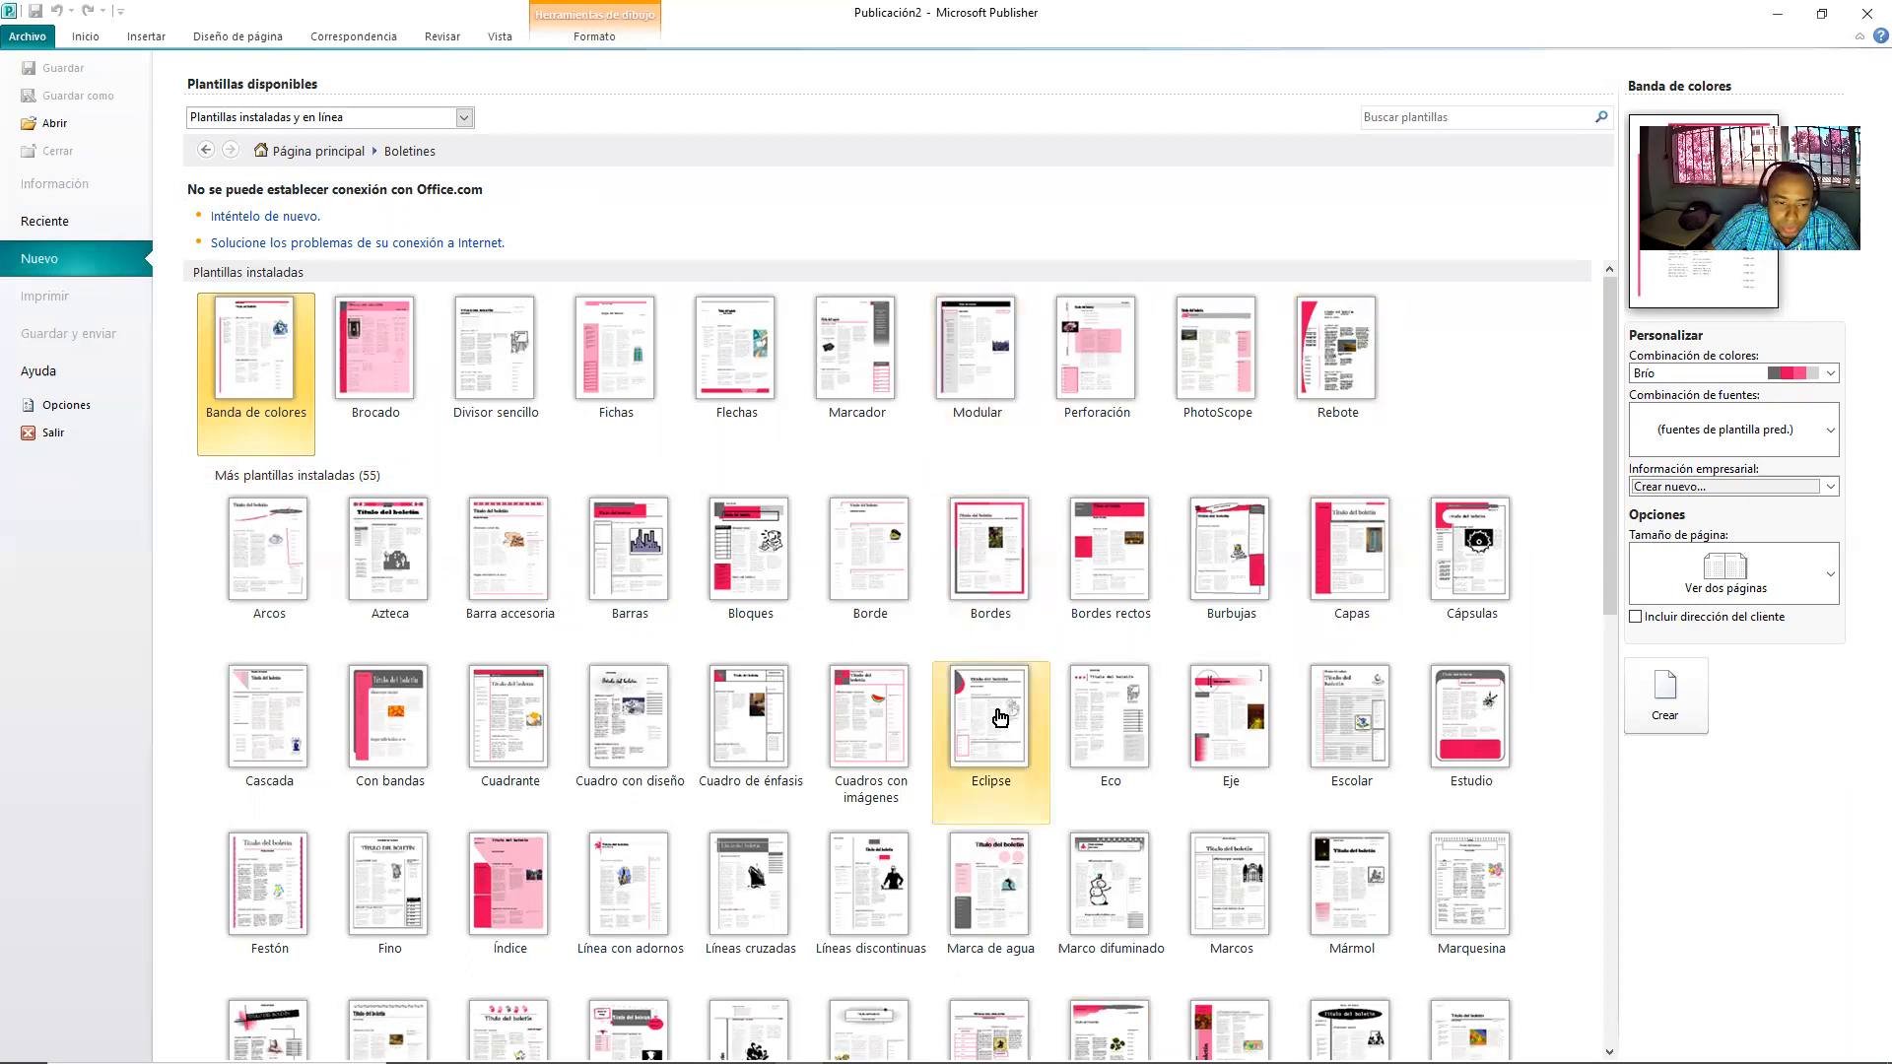
{"action": "scroll", "coordinate": [997, 720], "scroll_direction": "down", "scroll_amount": 3}
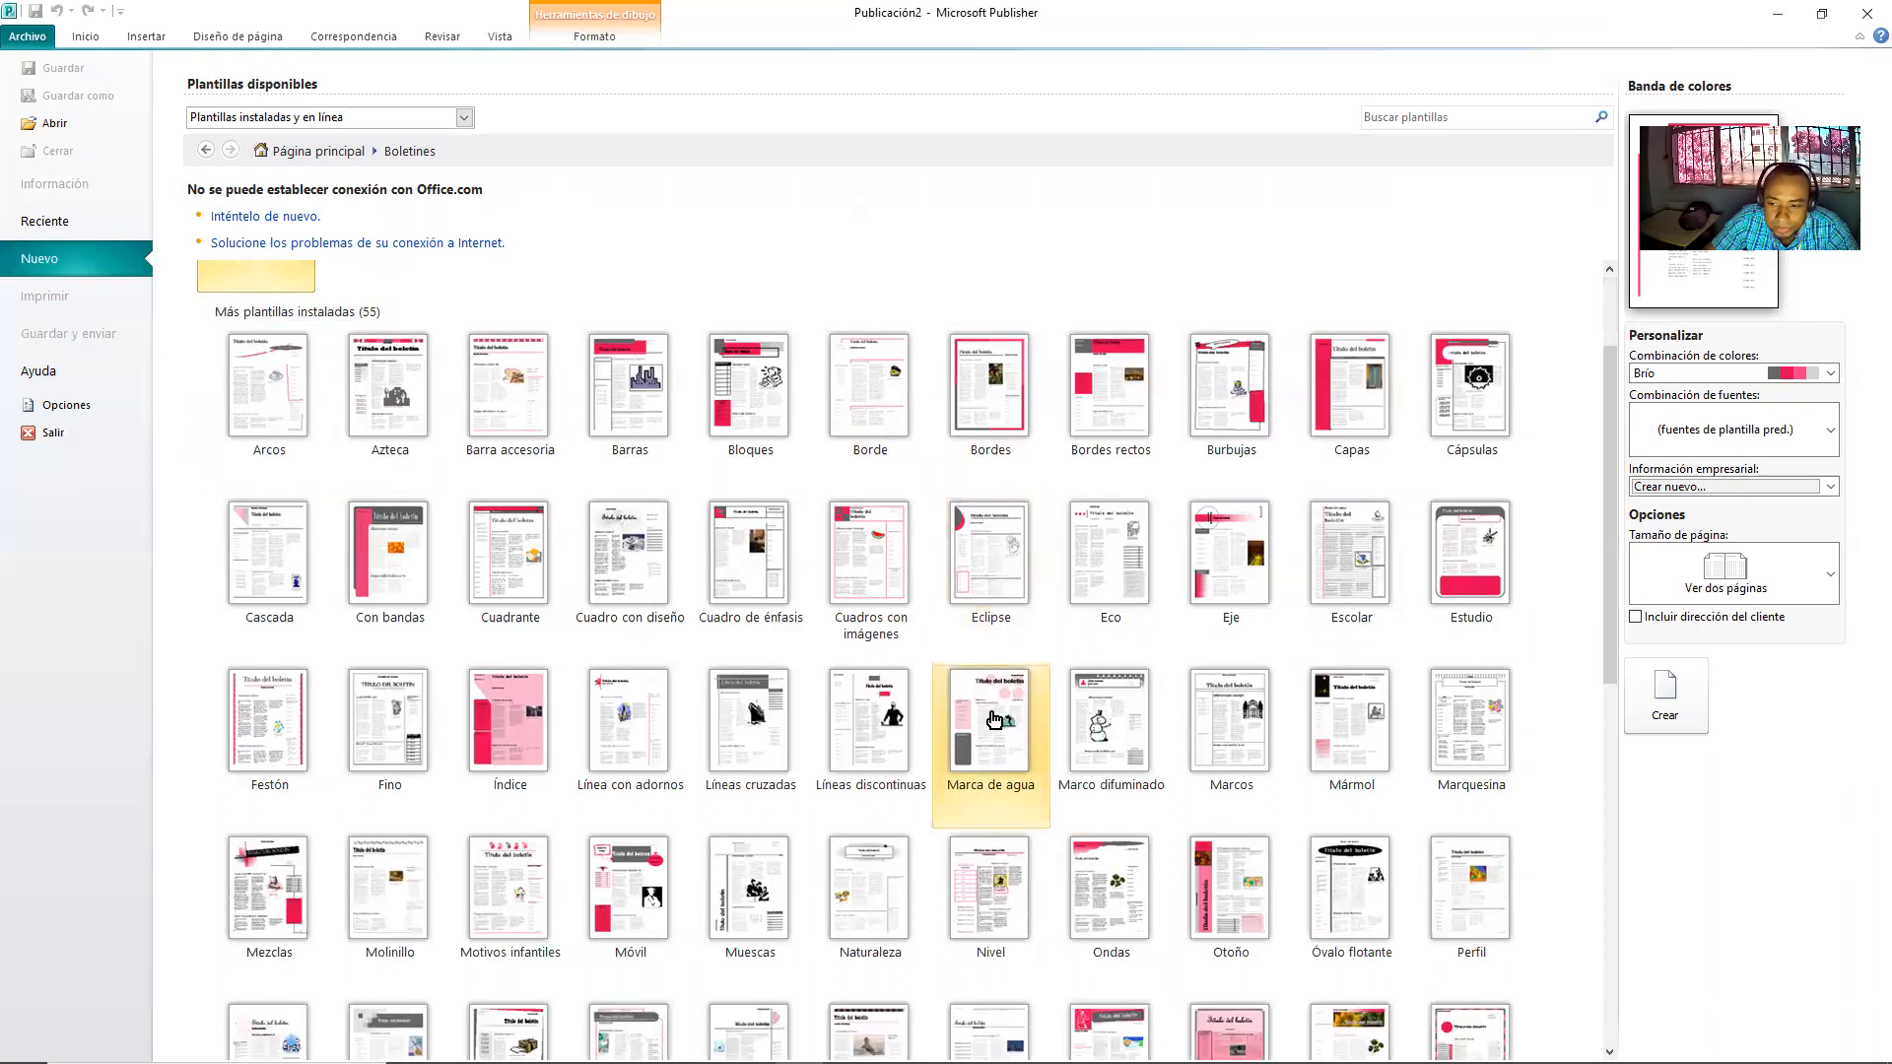
{"action": "scroll", "coordinate": [995, 719], "scroll_direction": "down", "scroll_amount": 3}
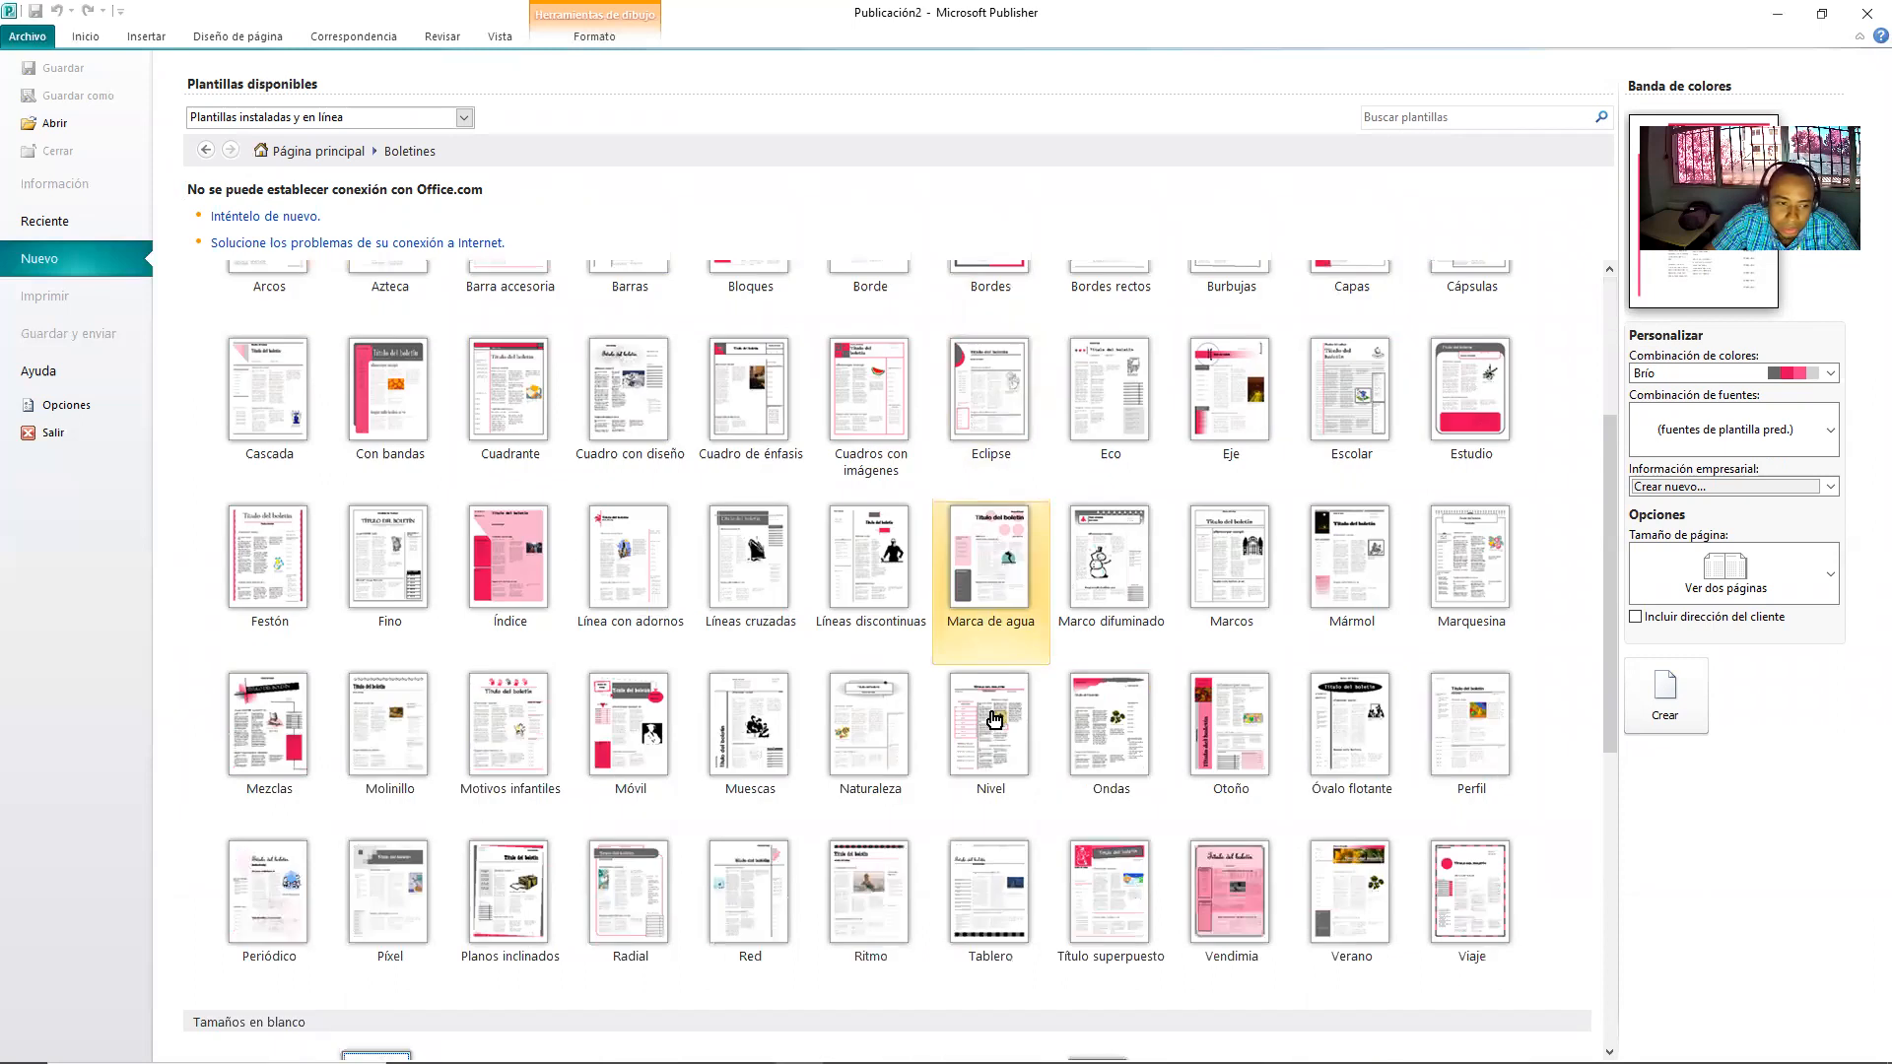
{"action": "scroll", "coordinate": [995, 719], "scroll_direction": "up", "scroll_amount": 6}
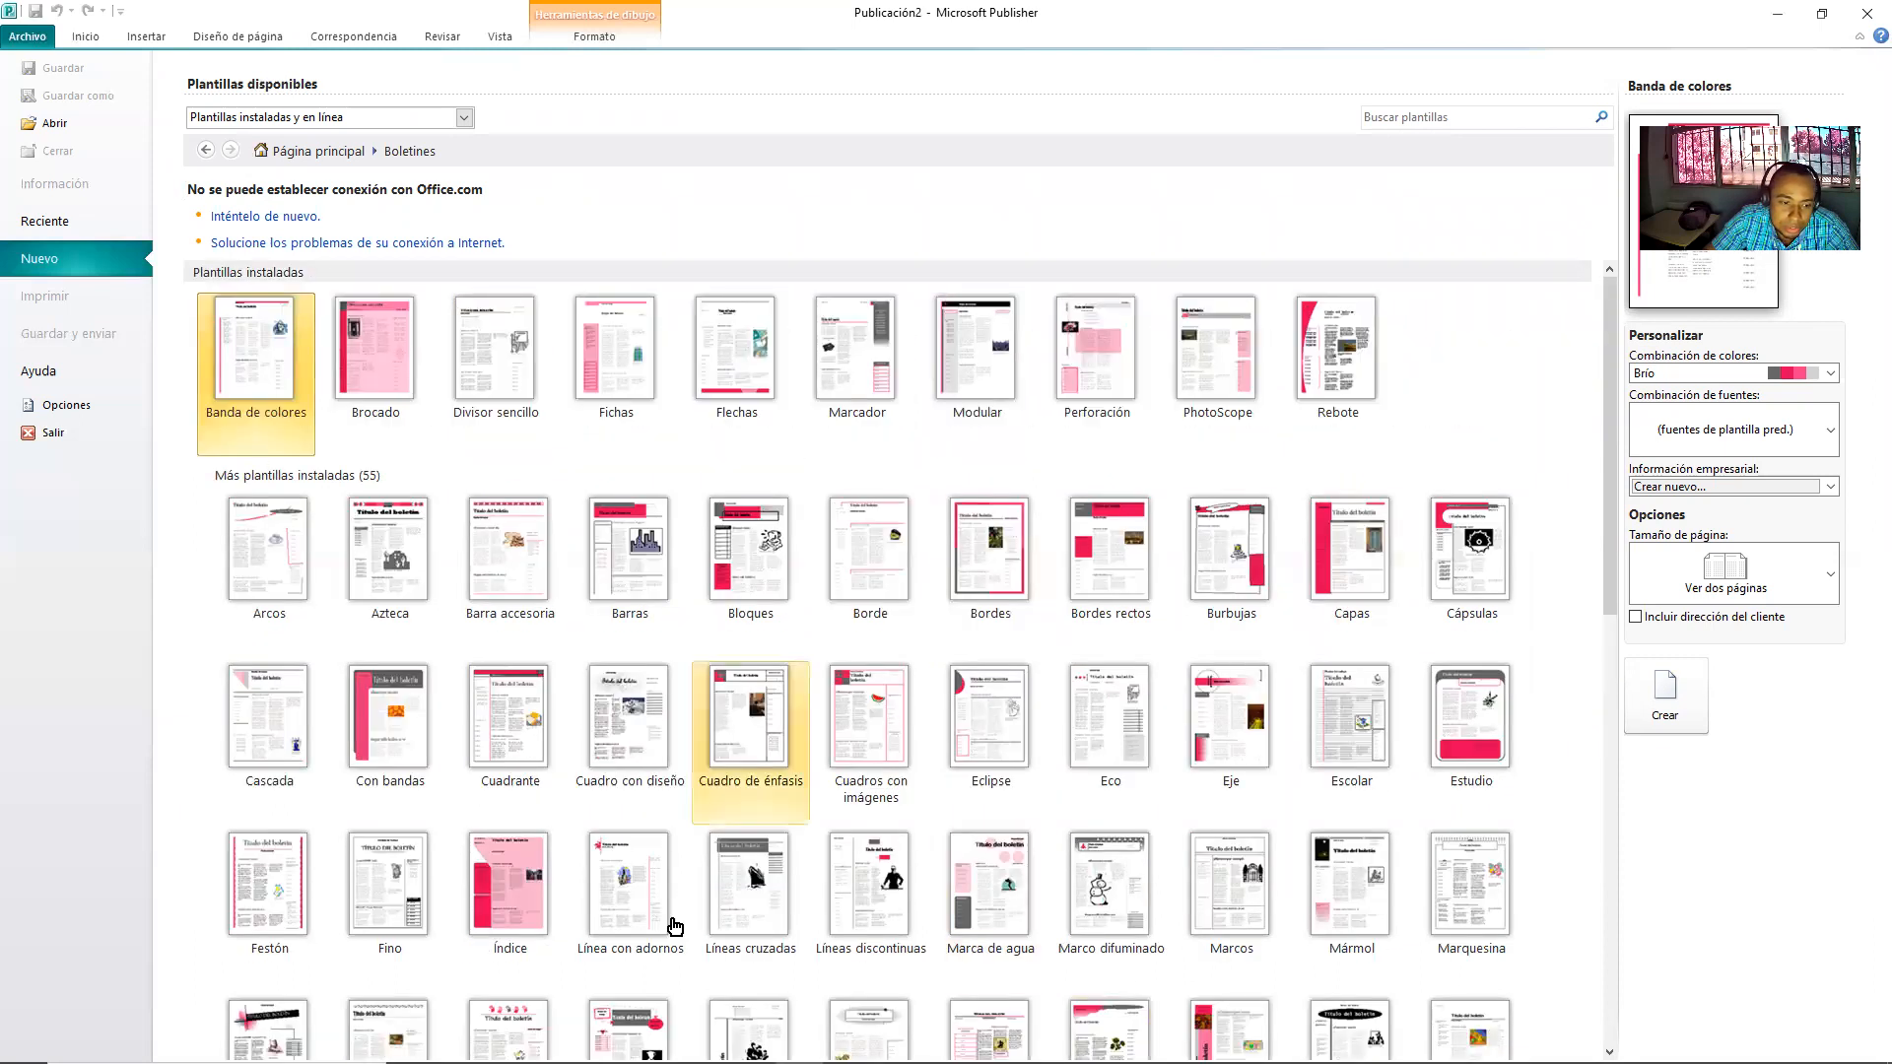
{"action": "left_click", "coordinate": [230, 908]}
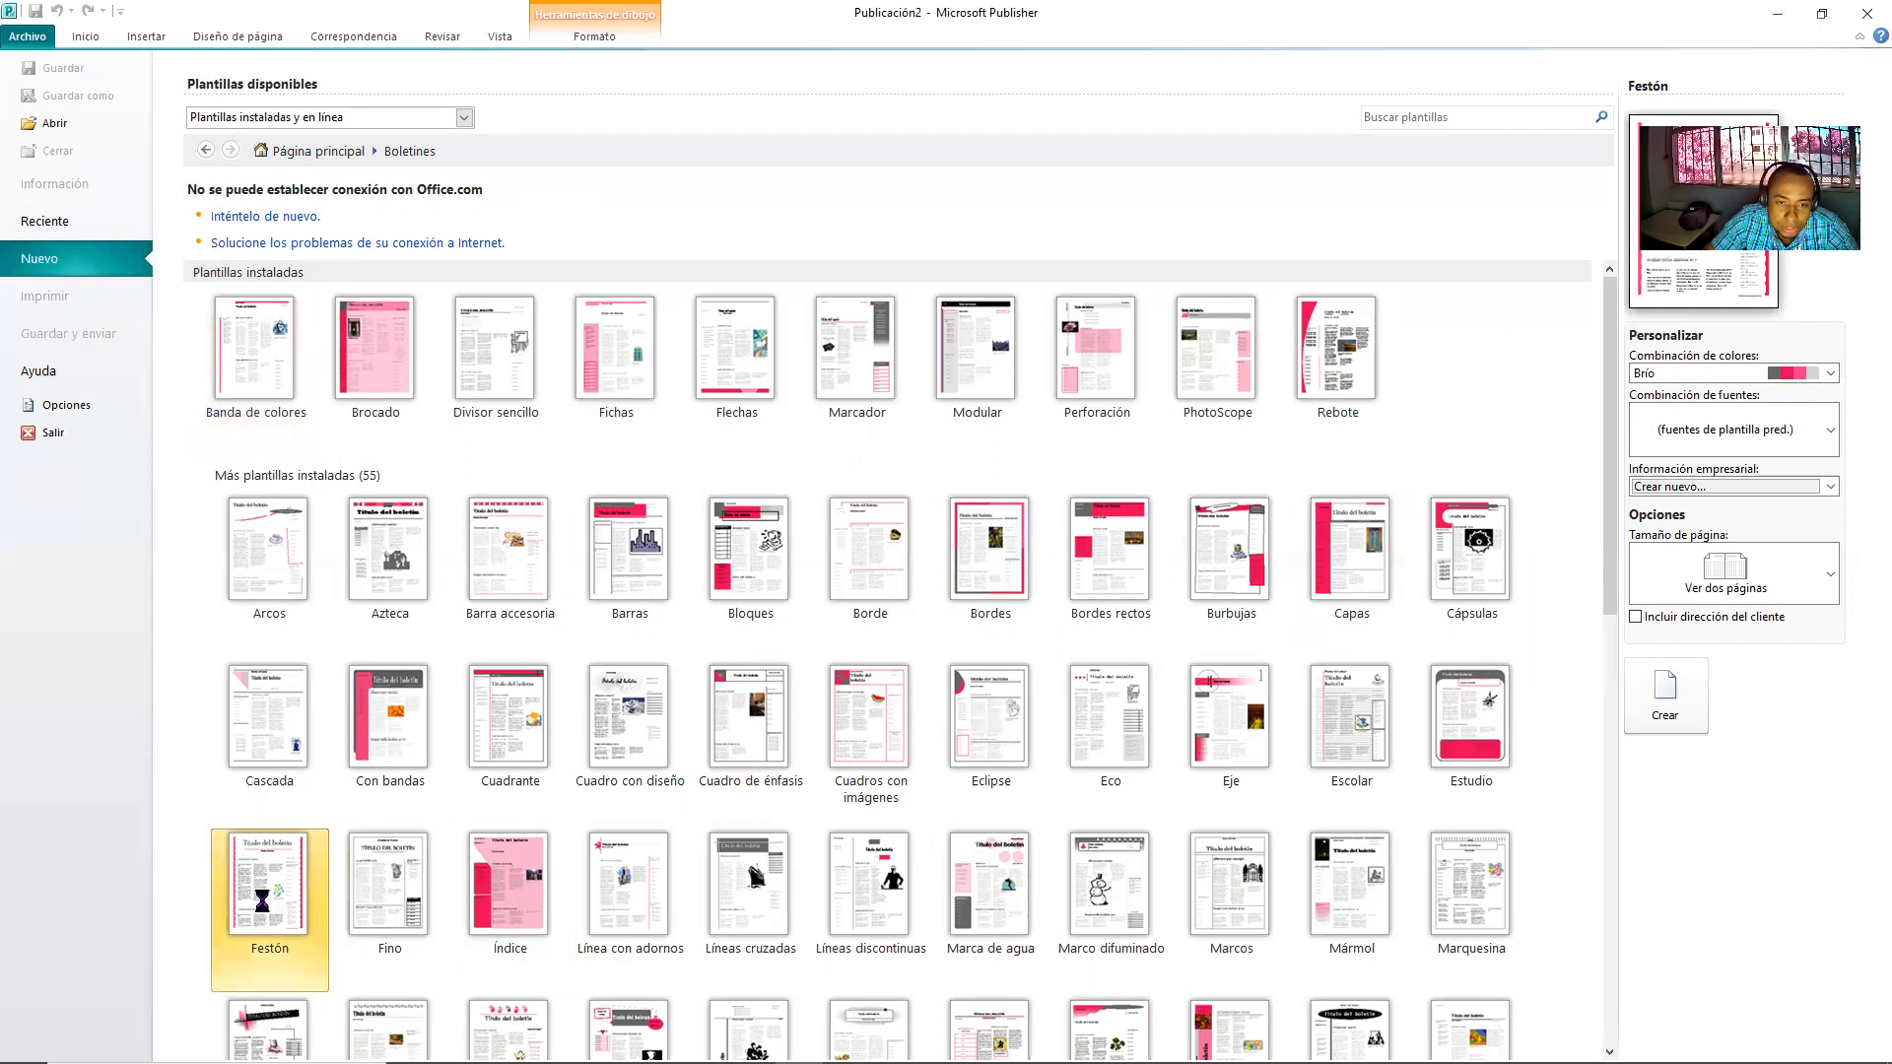
{"action": "double_click", "coordinate": [264, 902]}
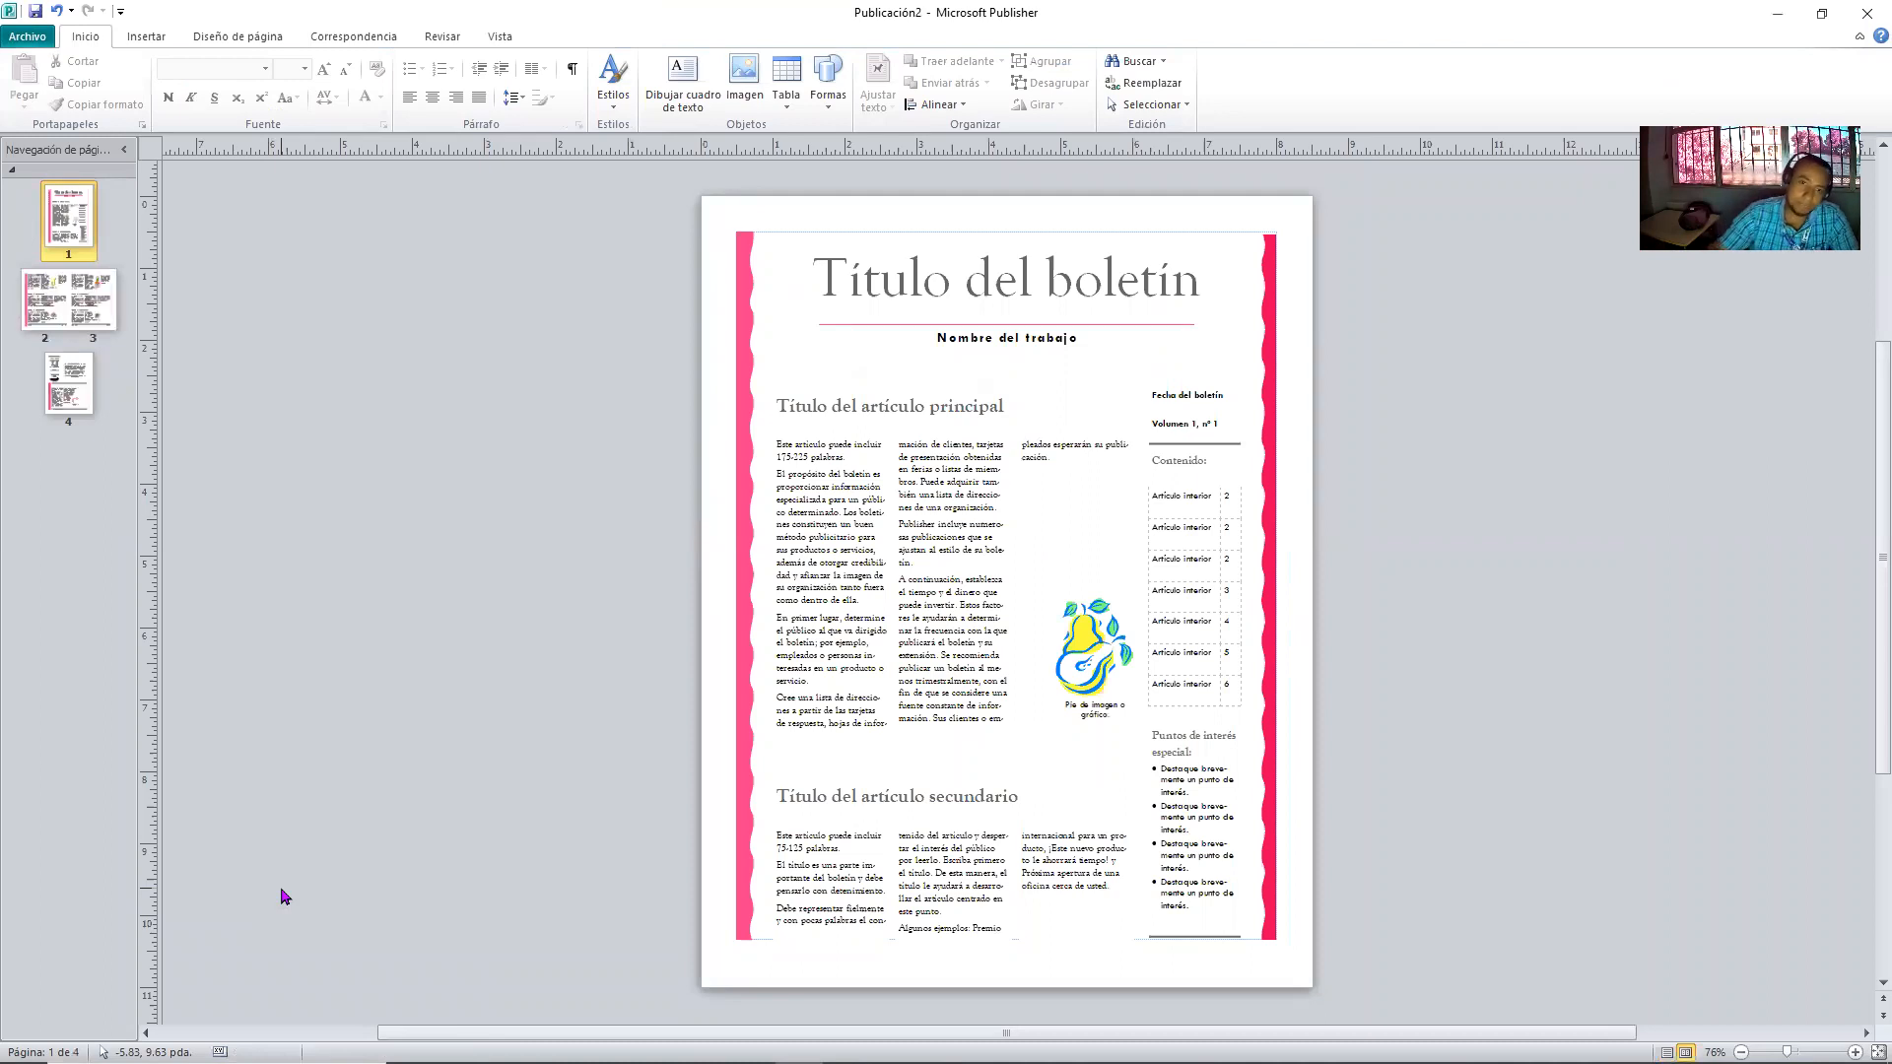
- Look through the newsletter's inside spread and back page, returning to page 1
{"action": "left_click", "coordinate": [76, 296]}
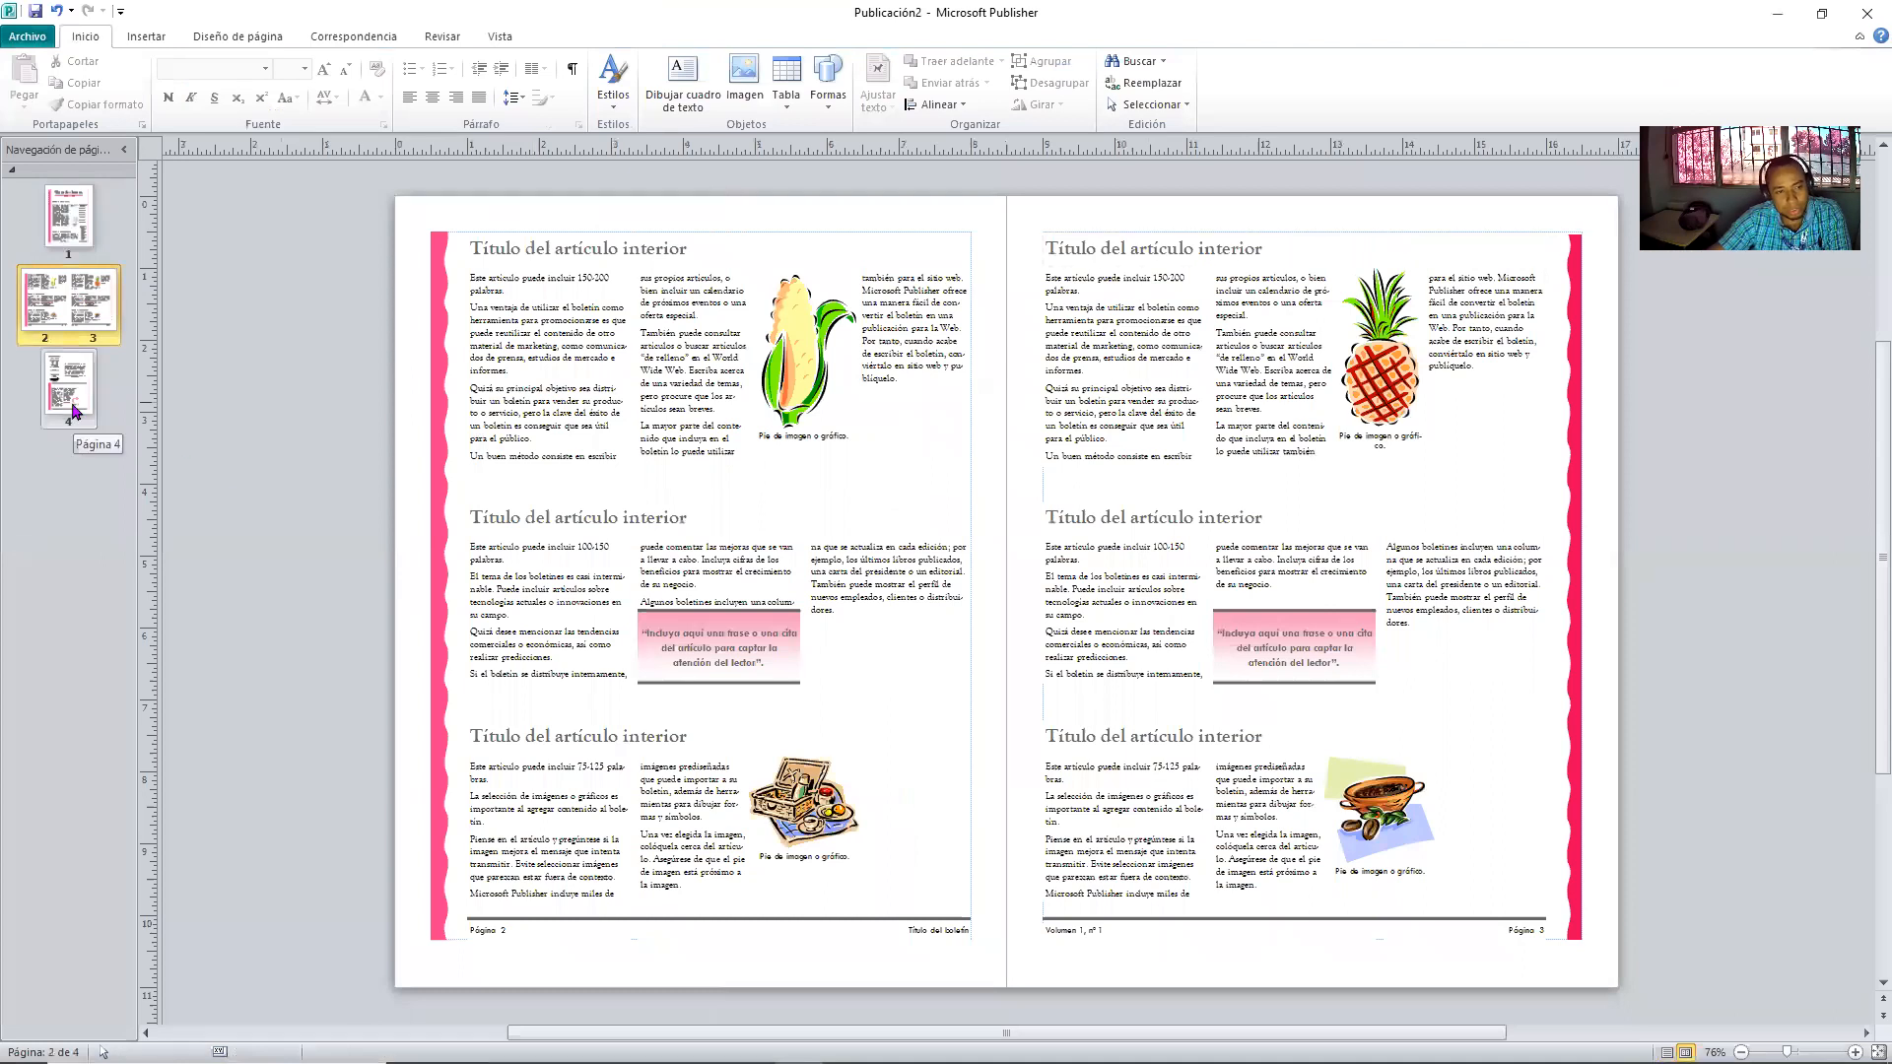
{"action": "left_click", "coordinate": [76, 410]}
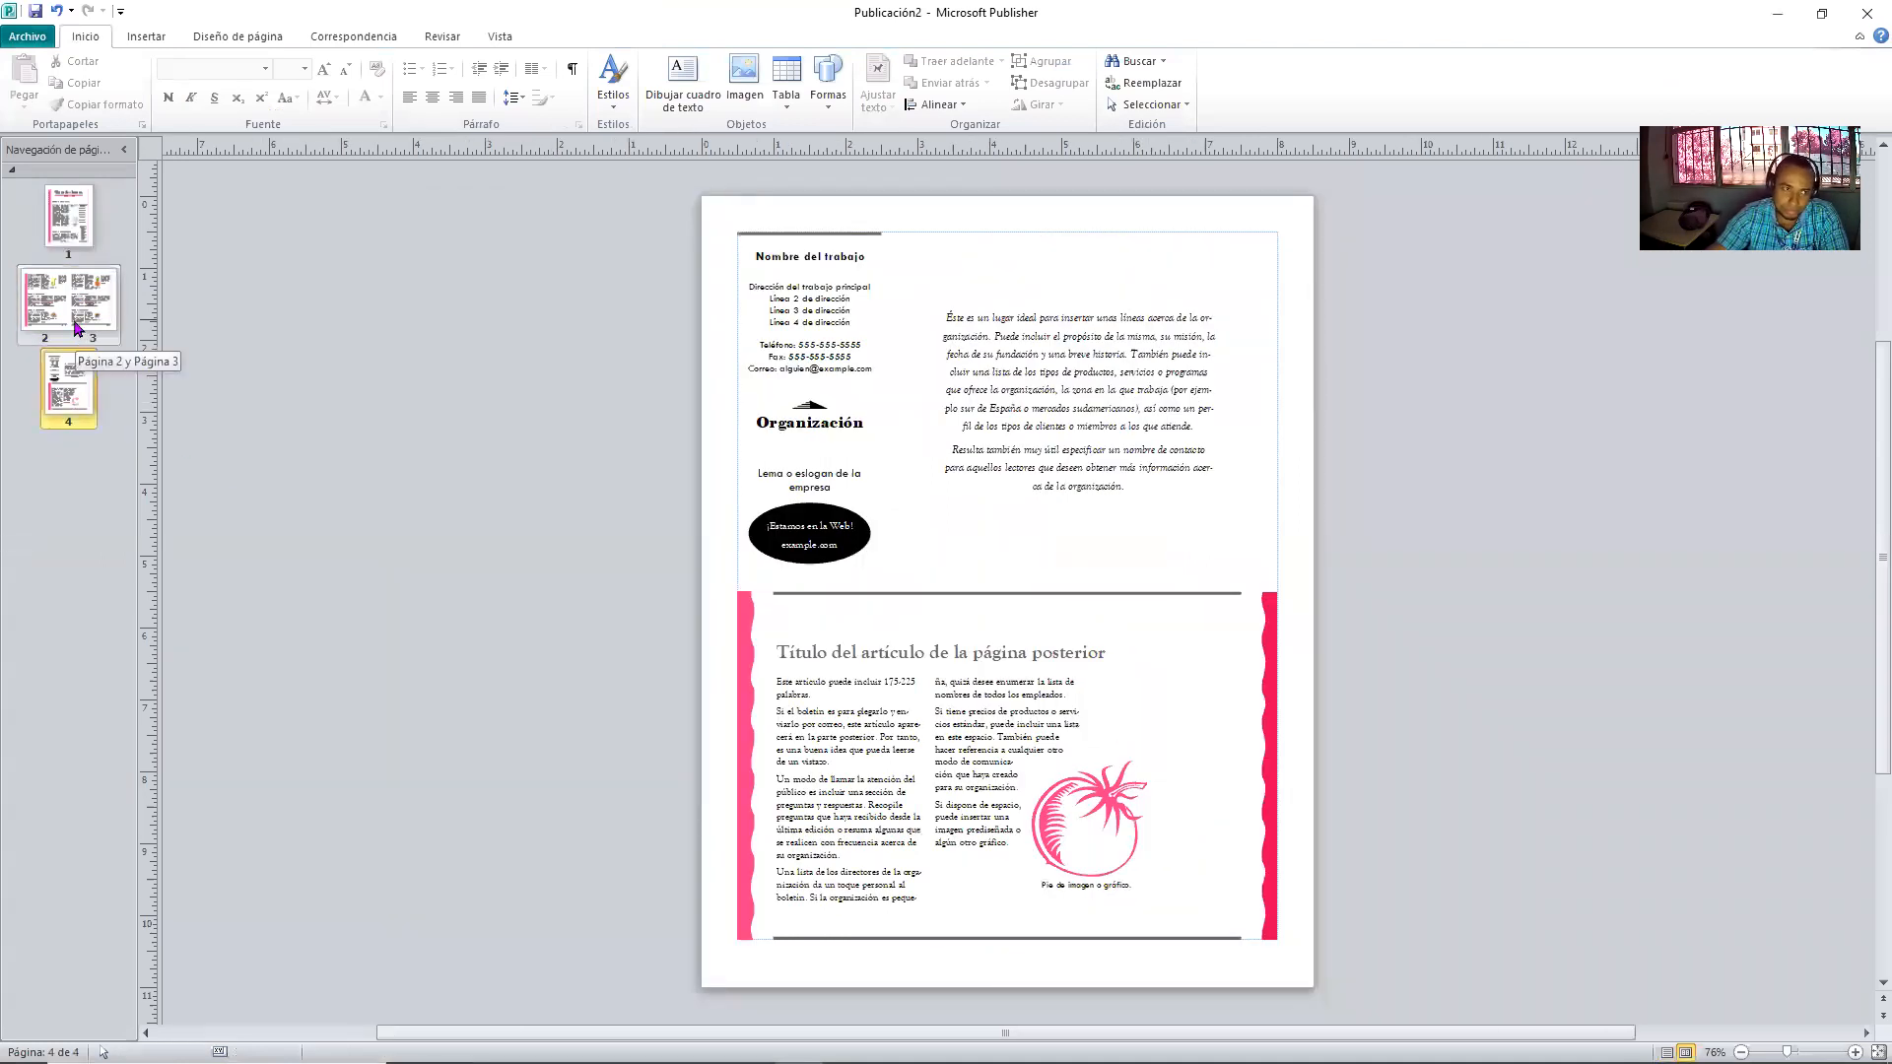
{"action": "left_click", "coordinate": [90, 339]}
{"action": "left_click", "coordinate": [69, 241]}
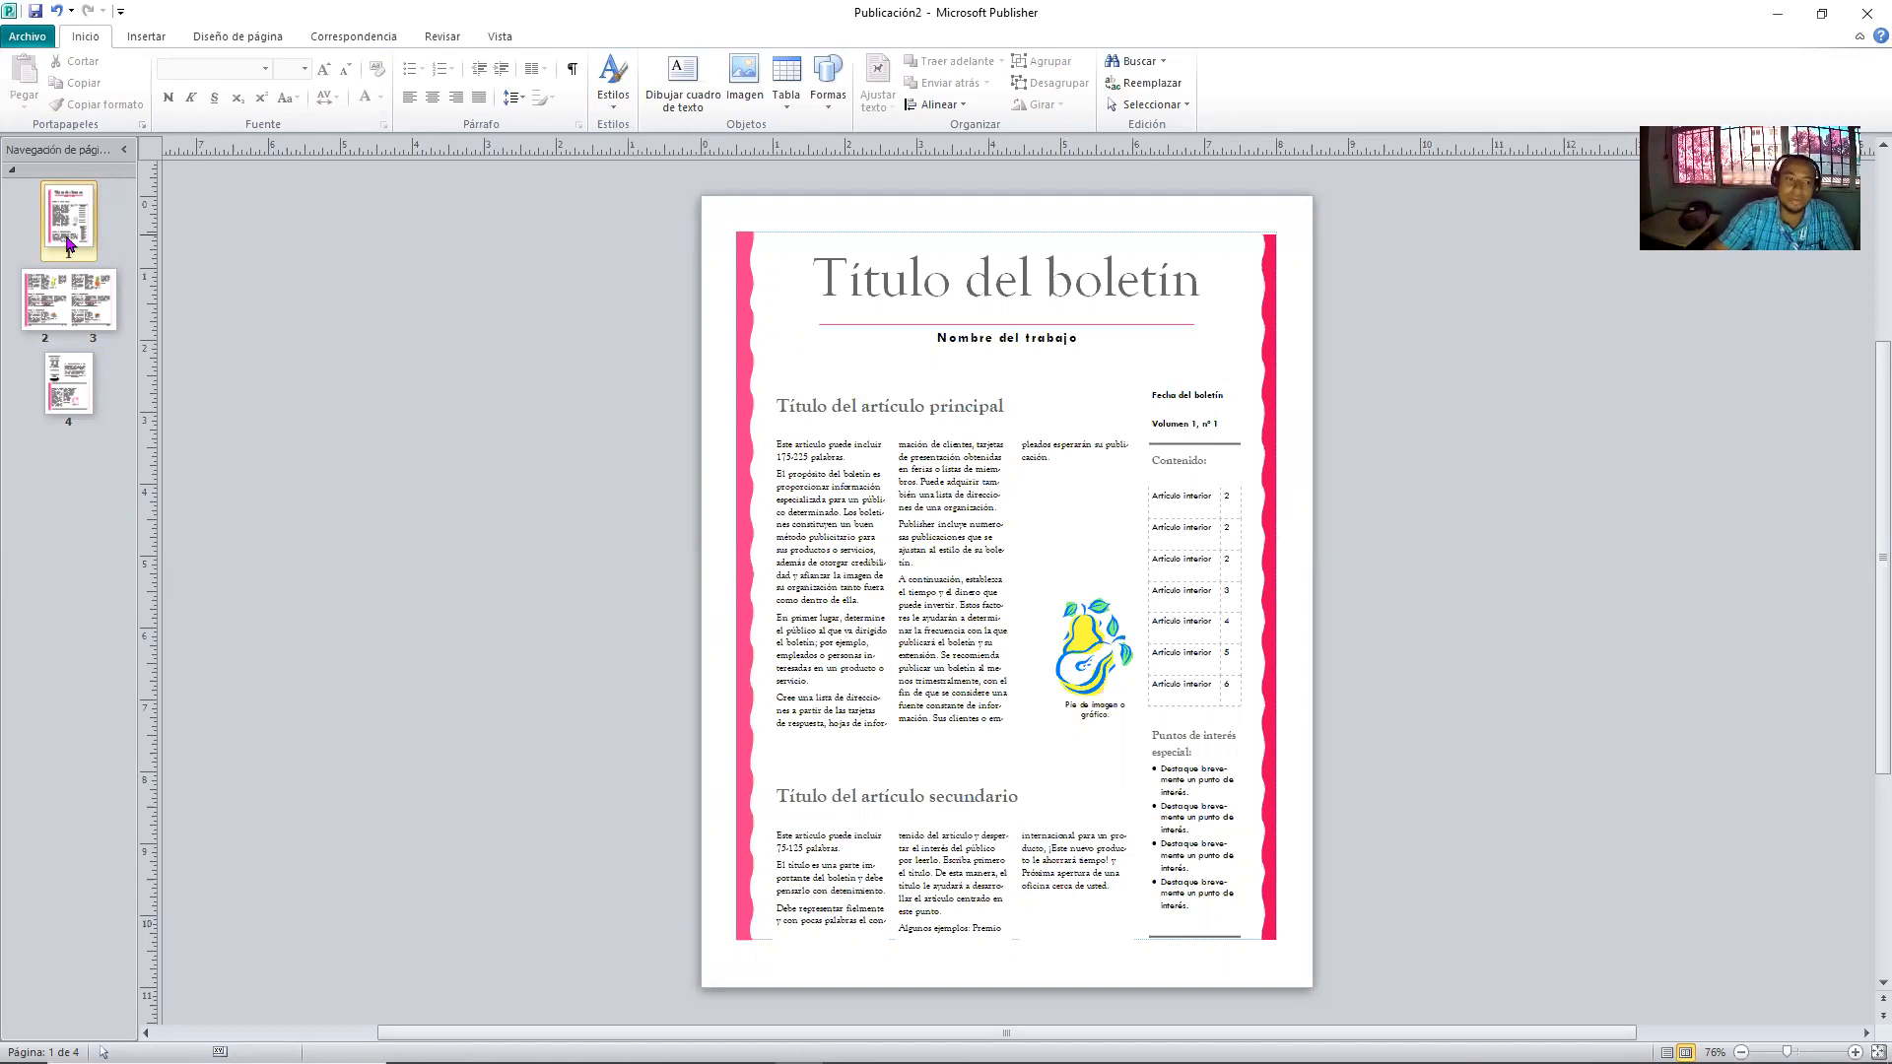
- Replace the newsletter's title on page 1 with "School Voice"
{"action": "left_click", "coordinate": [1102, 299]}
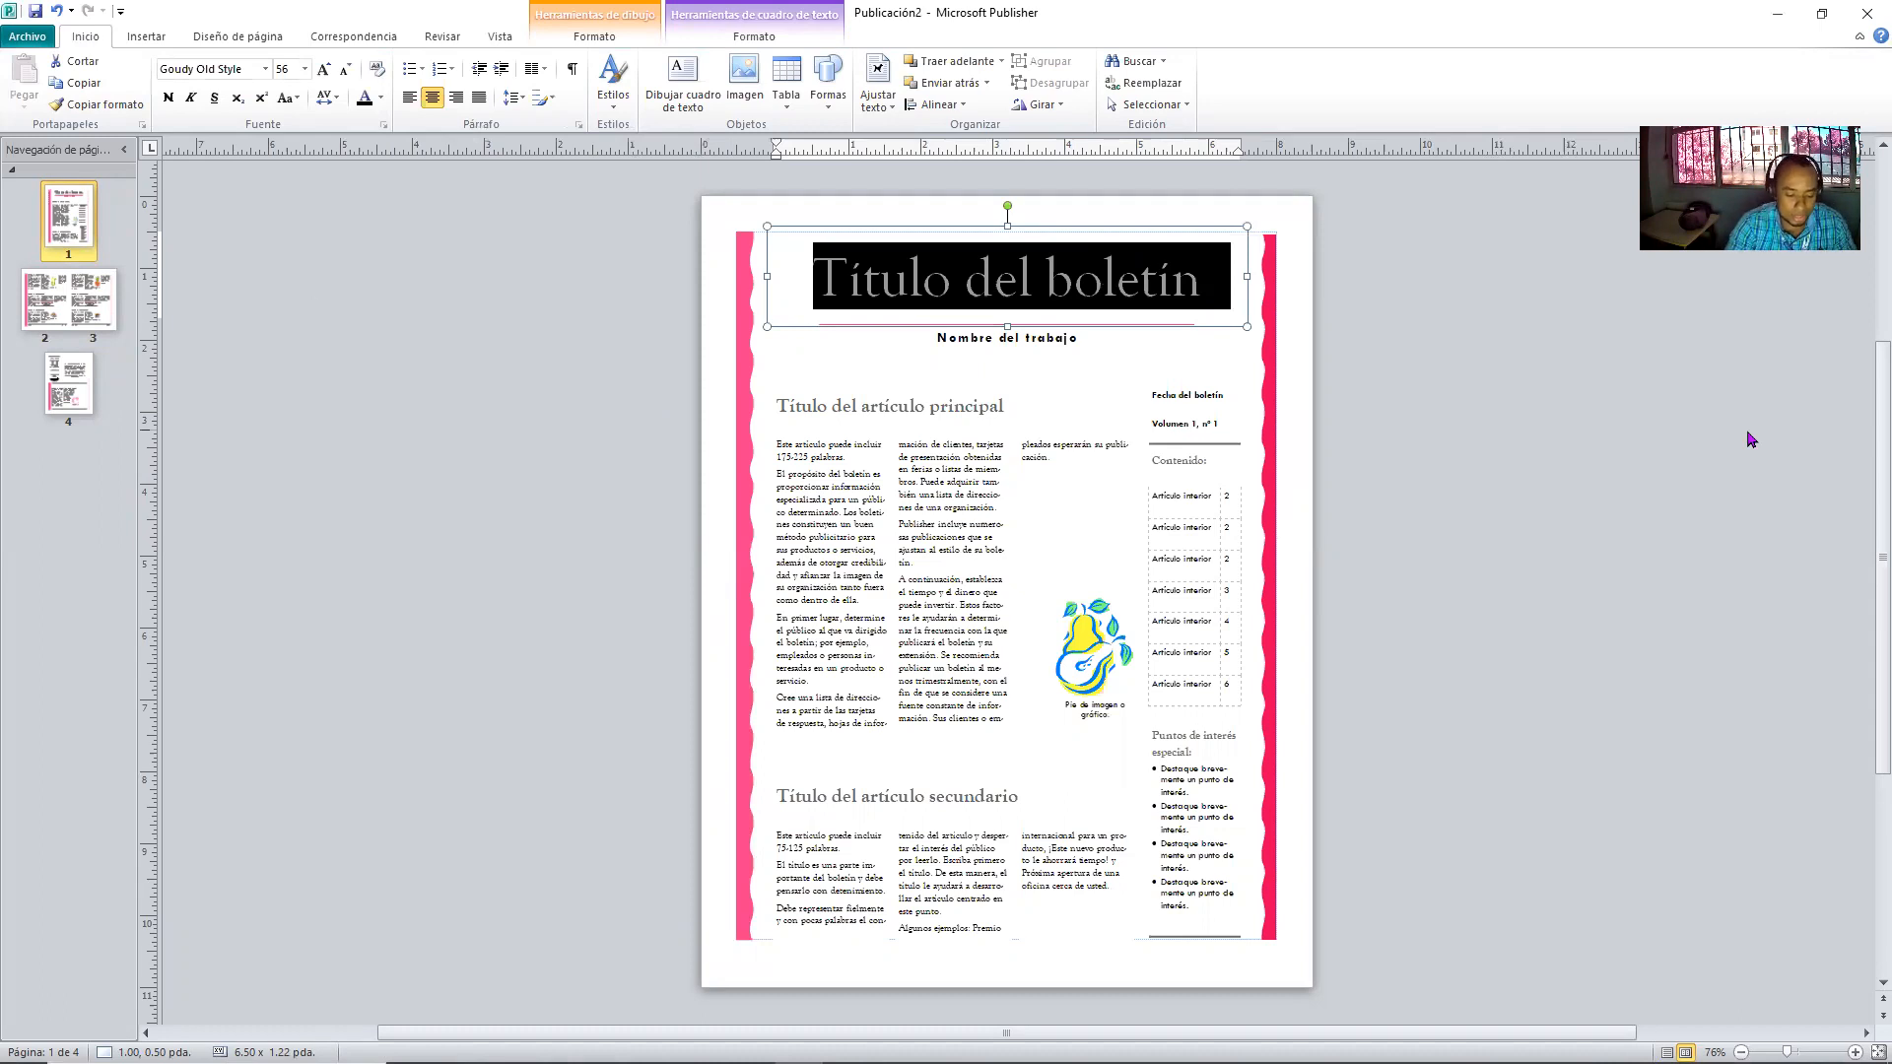
{"action": "type", "text": "Sch"}
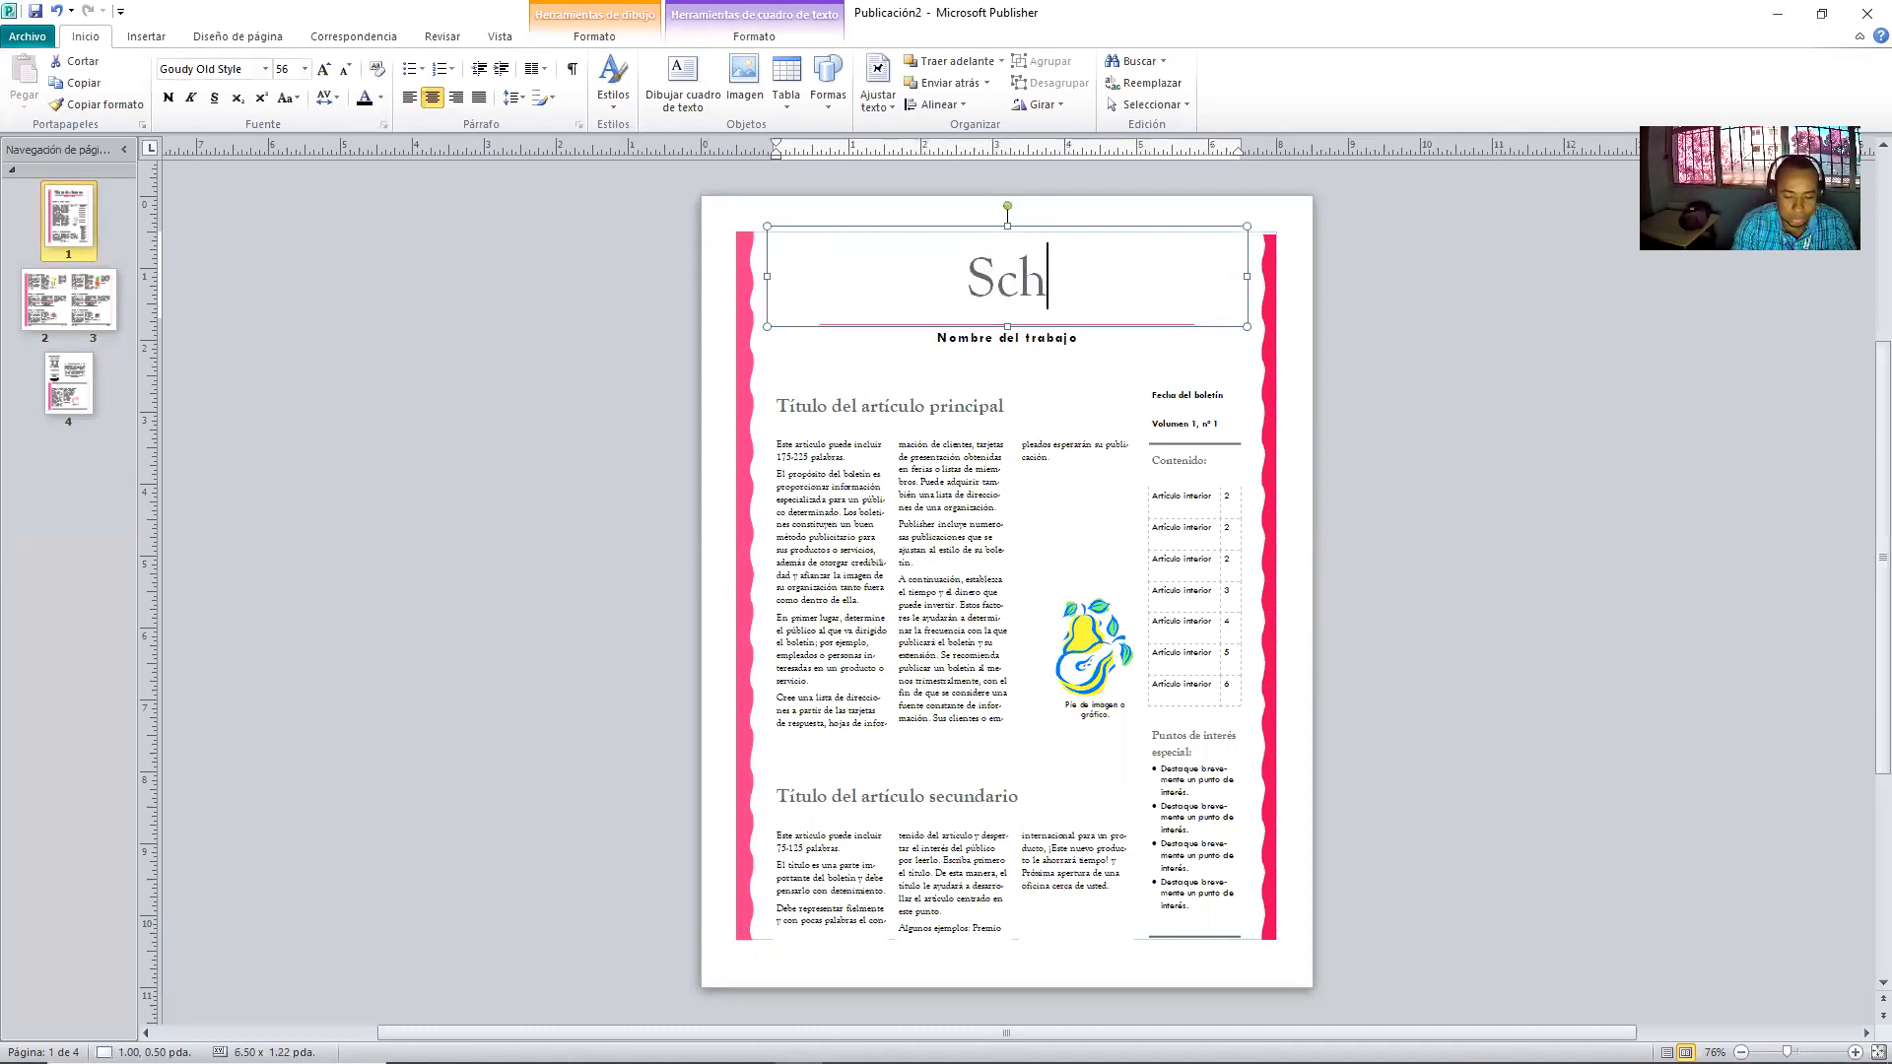
{"action": "type", "text": "ool "}
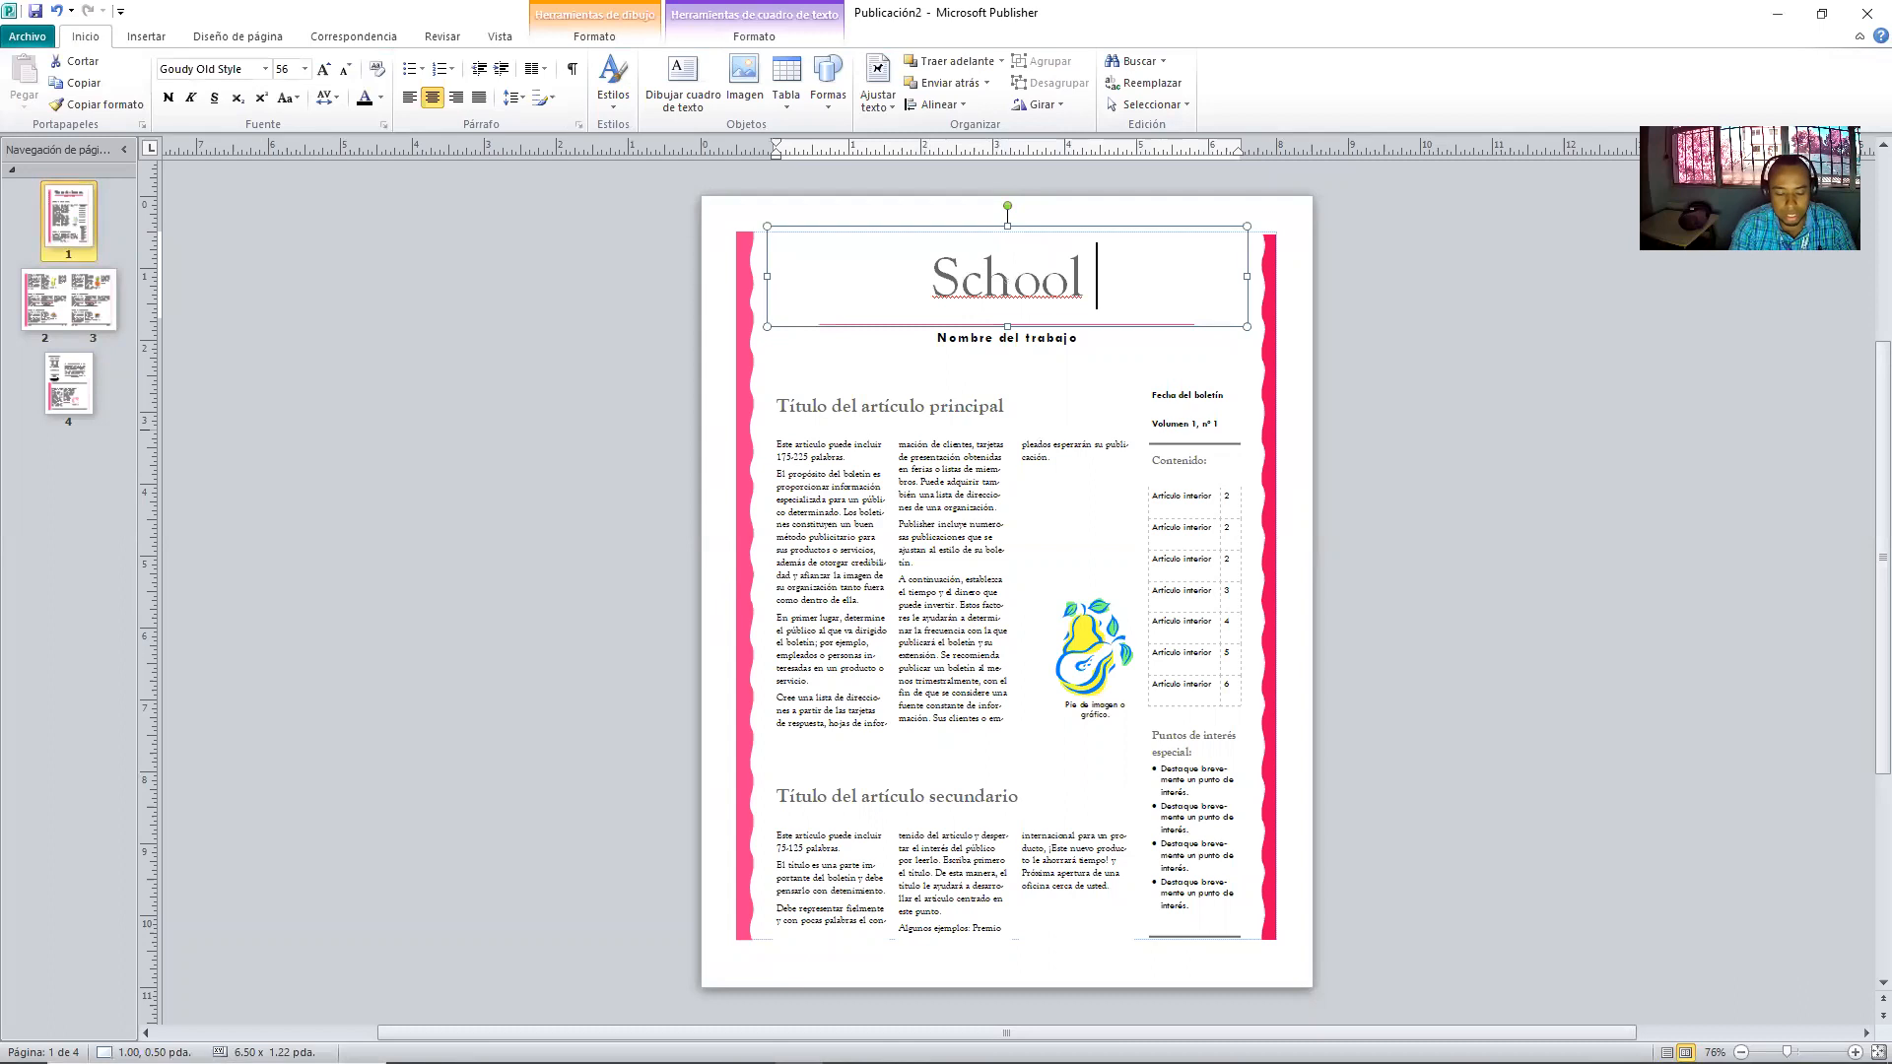
{"action": "type", "text": "Voice"}
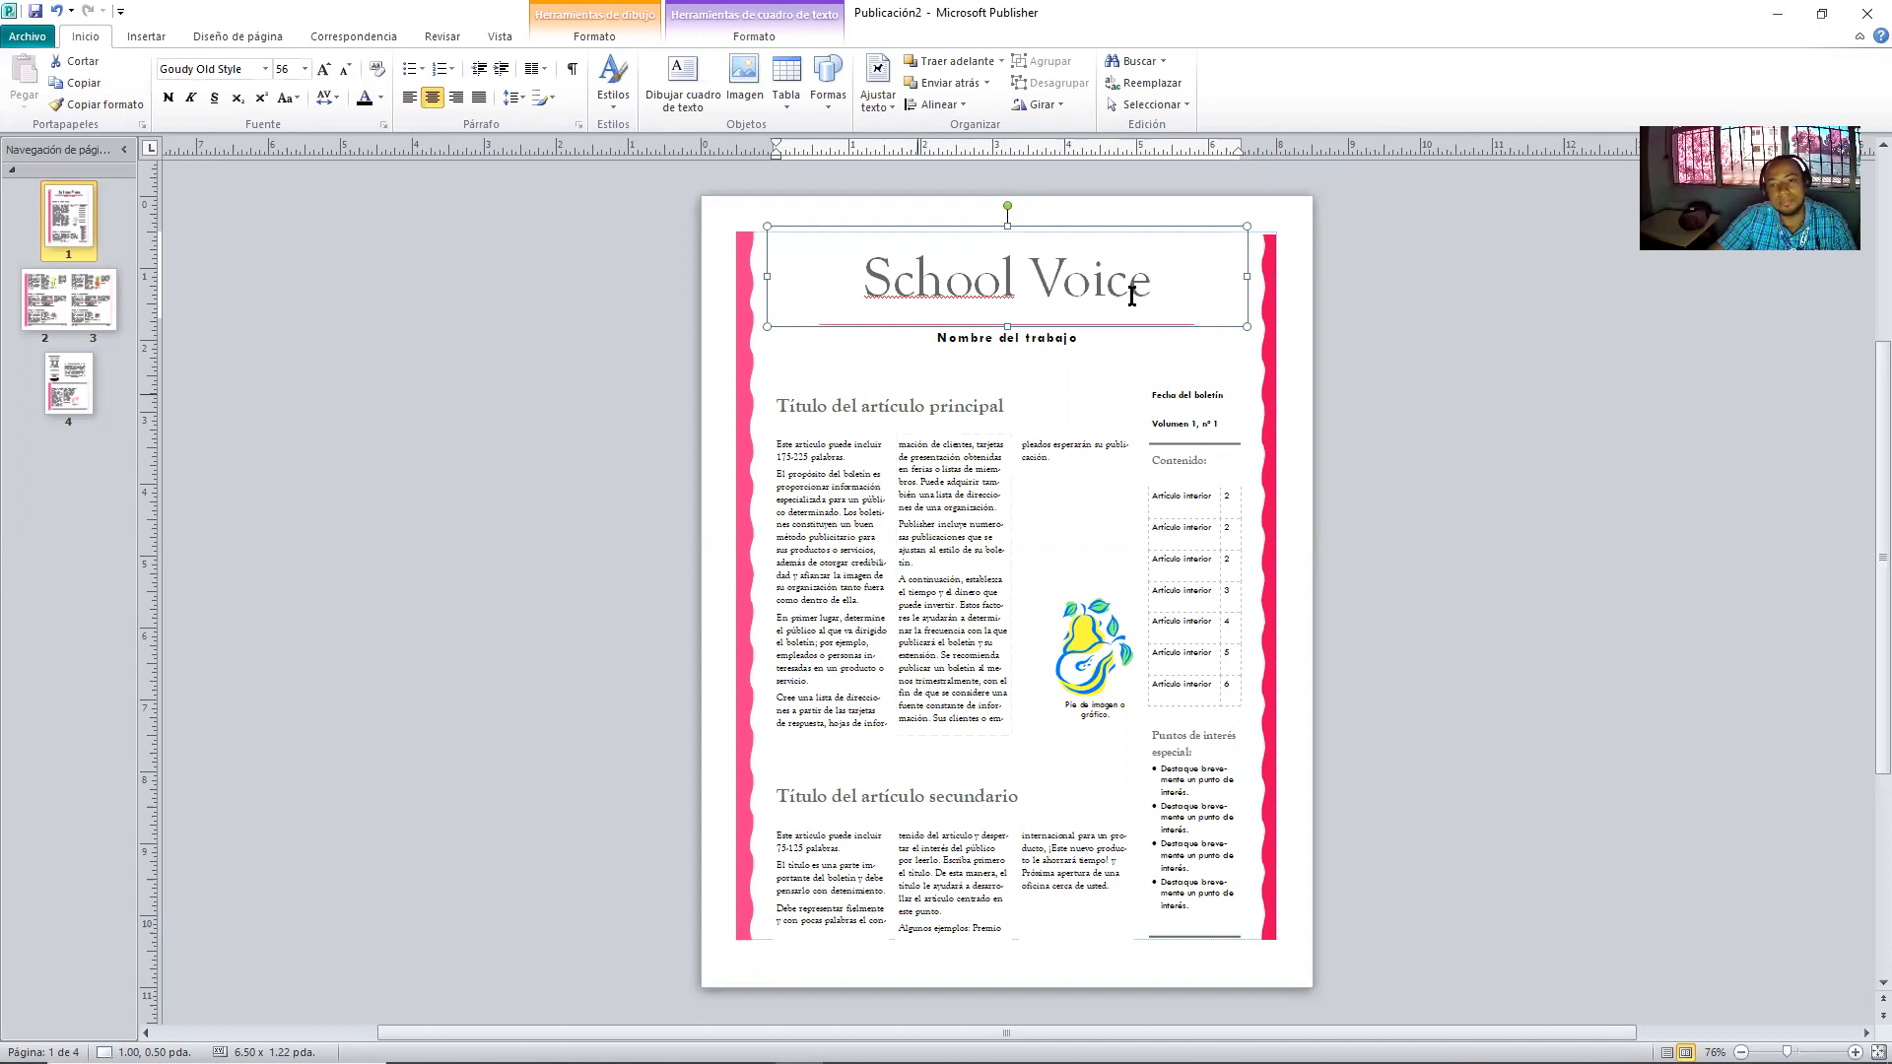
- Replace the "Nombre del trabajo" line under the newsletter title with "This Month's Latest News"
{"action": "left_click", "coordinate": [1051, 338]}
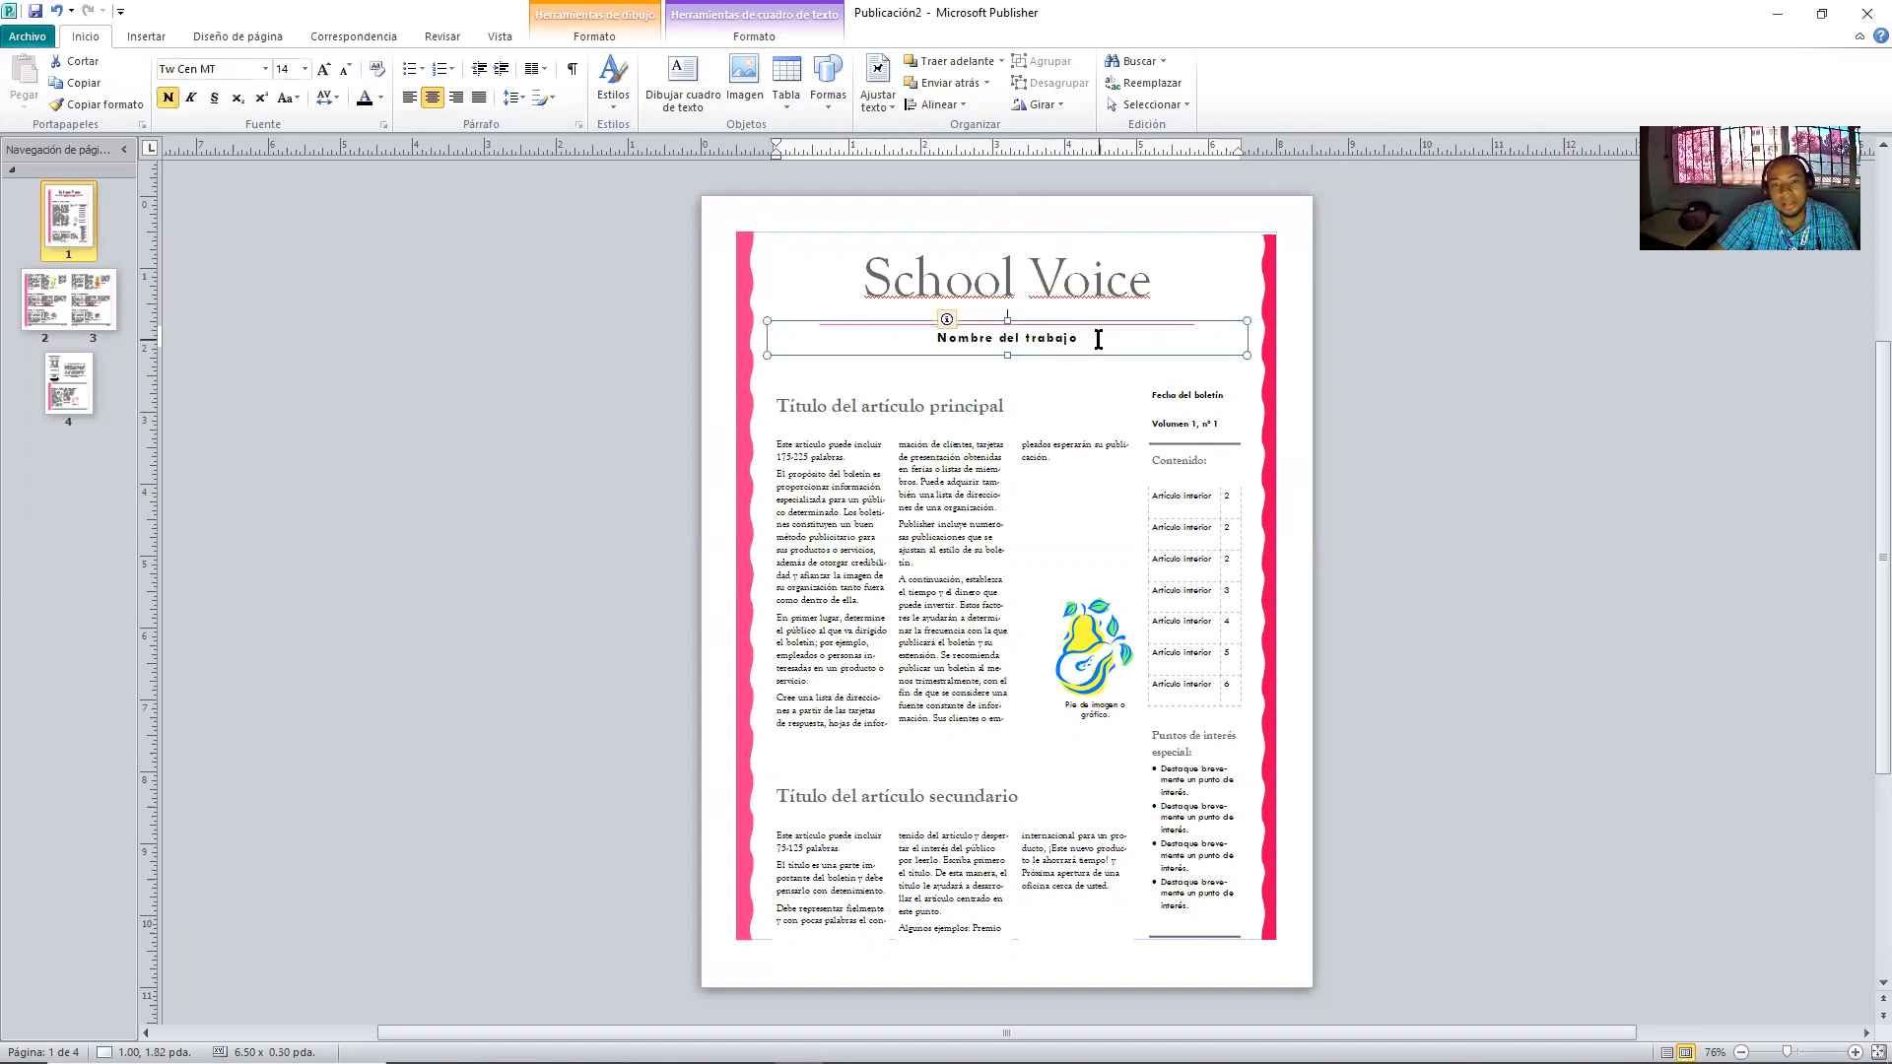
{"action": "left_click", "coordinate": [1232, 286]}
{"action": "left_click", "coordinate": [1084, 339]}
{"action": "triple_click", "coordinate": [1084, 340]}
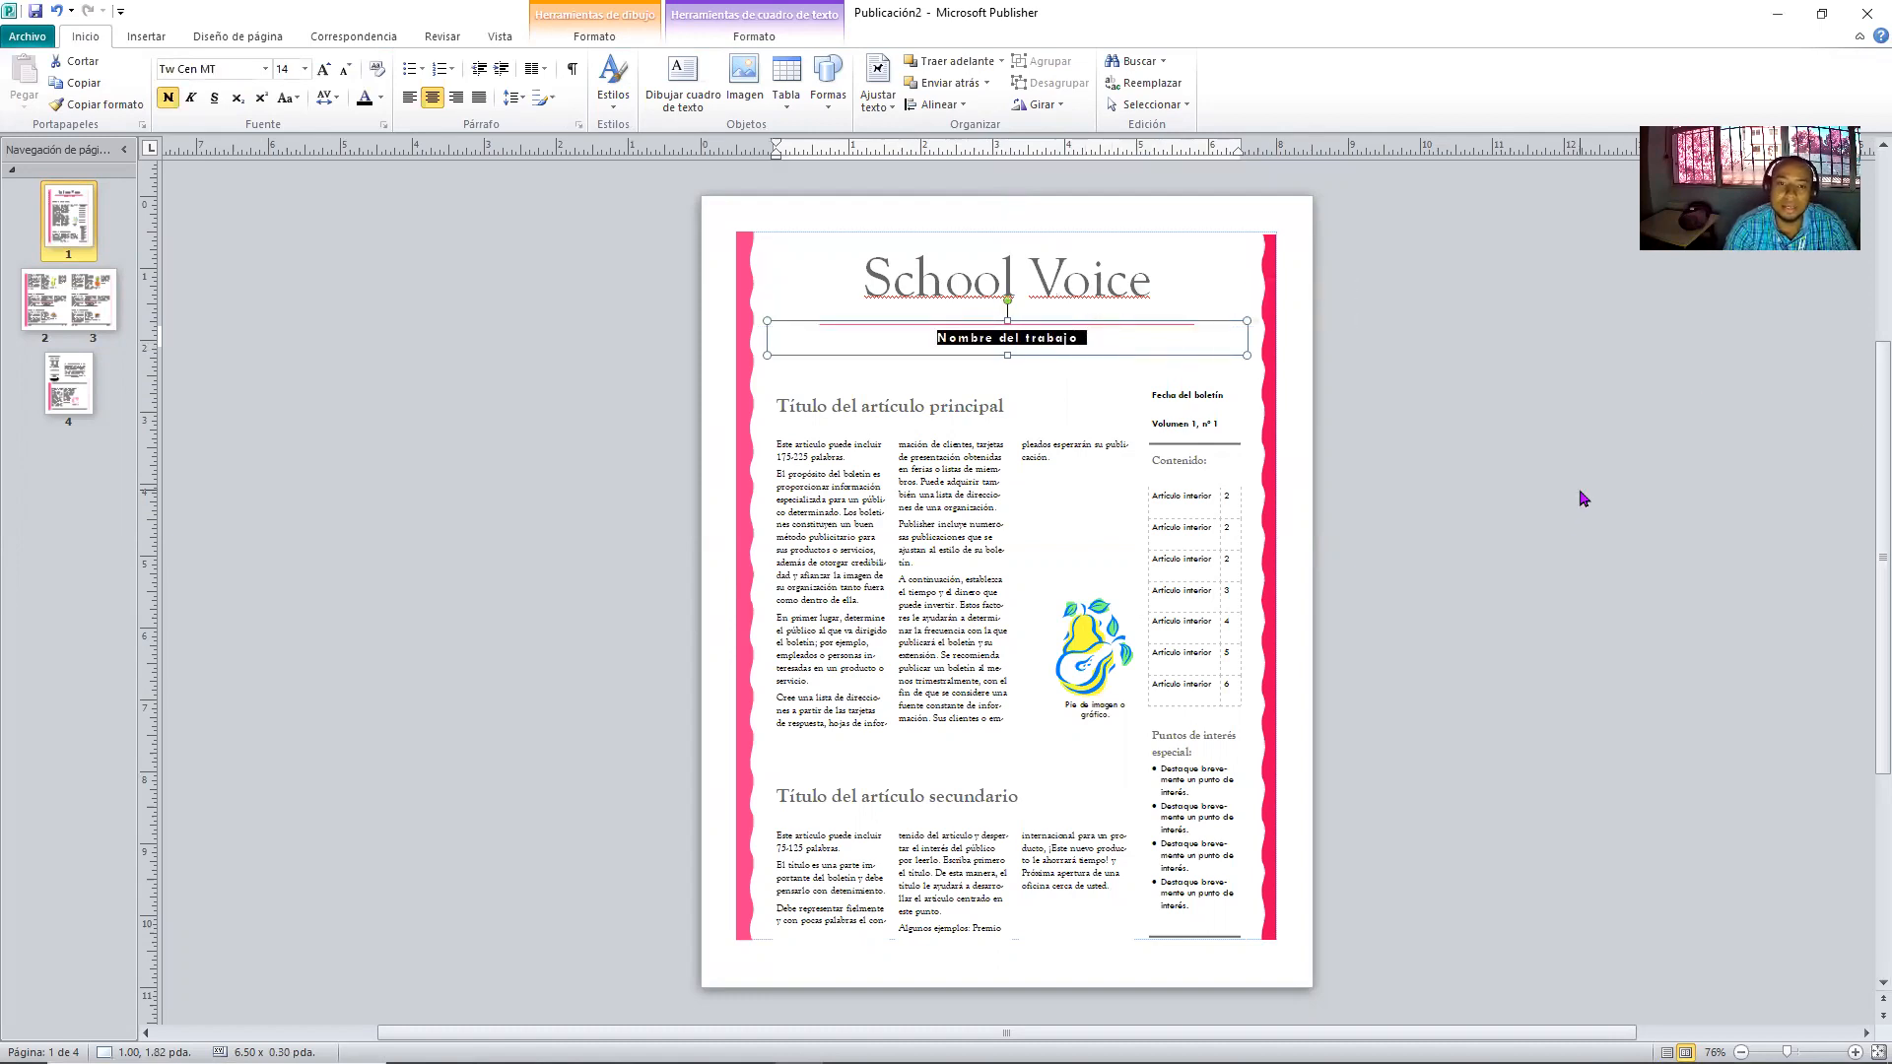
{"action": "key", "text": "Delete"}
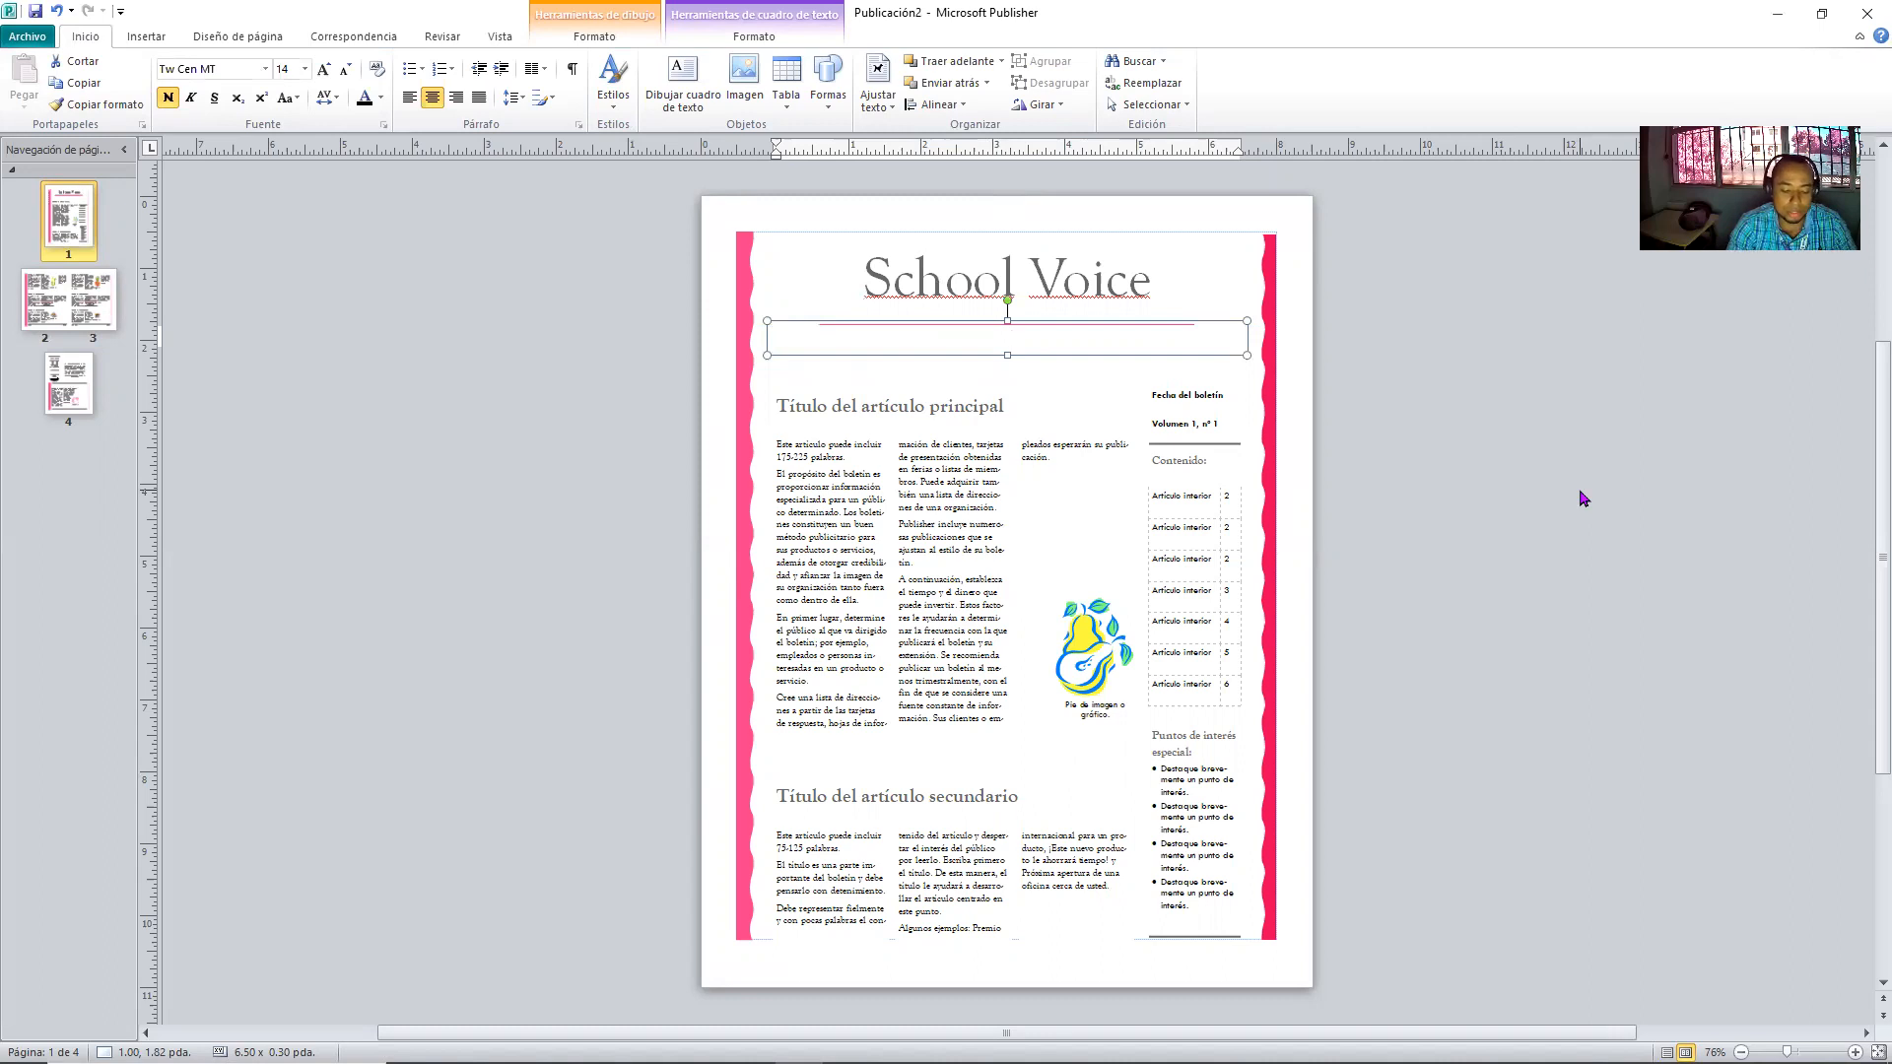
{"action": "type", "text": "The"}
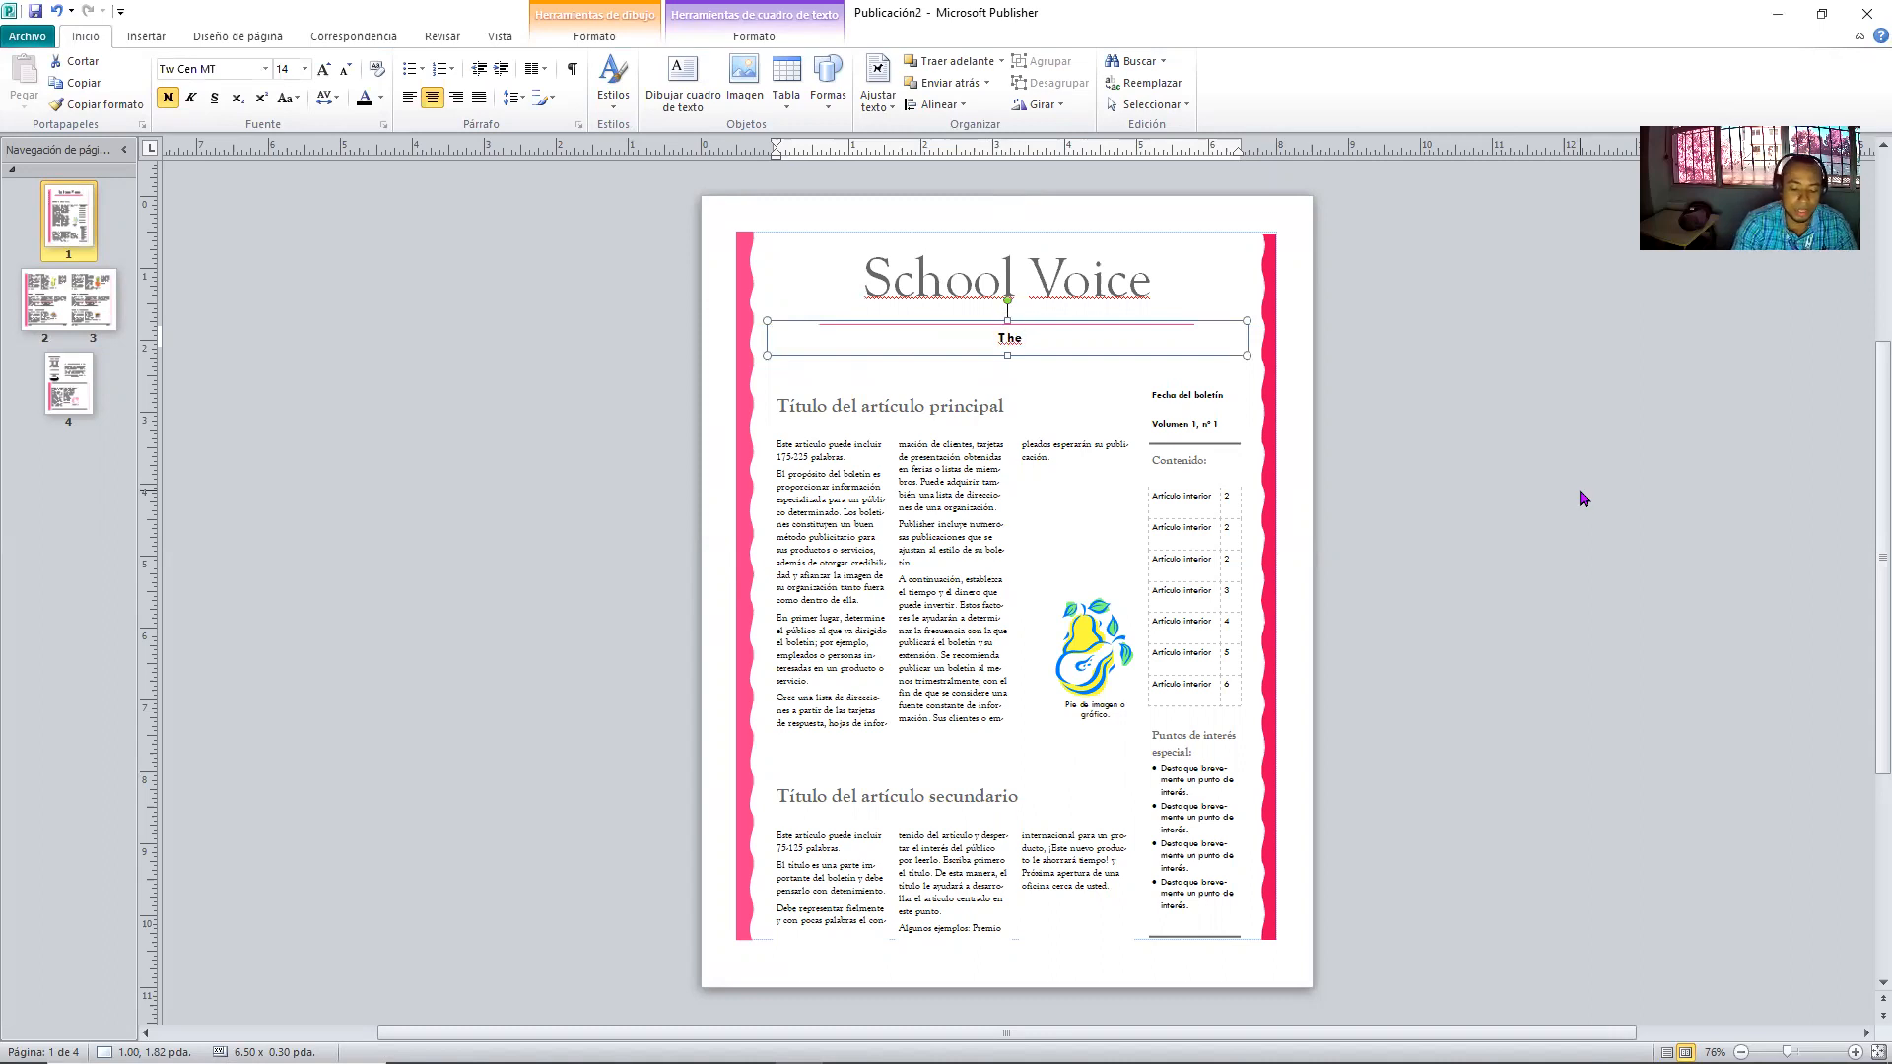
{"action": "key", "text": "ctrl+a"}
{"action": "key", "text": "BackSpace"}
{"action": "type", "text": "This Mosth"}
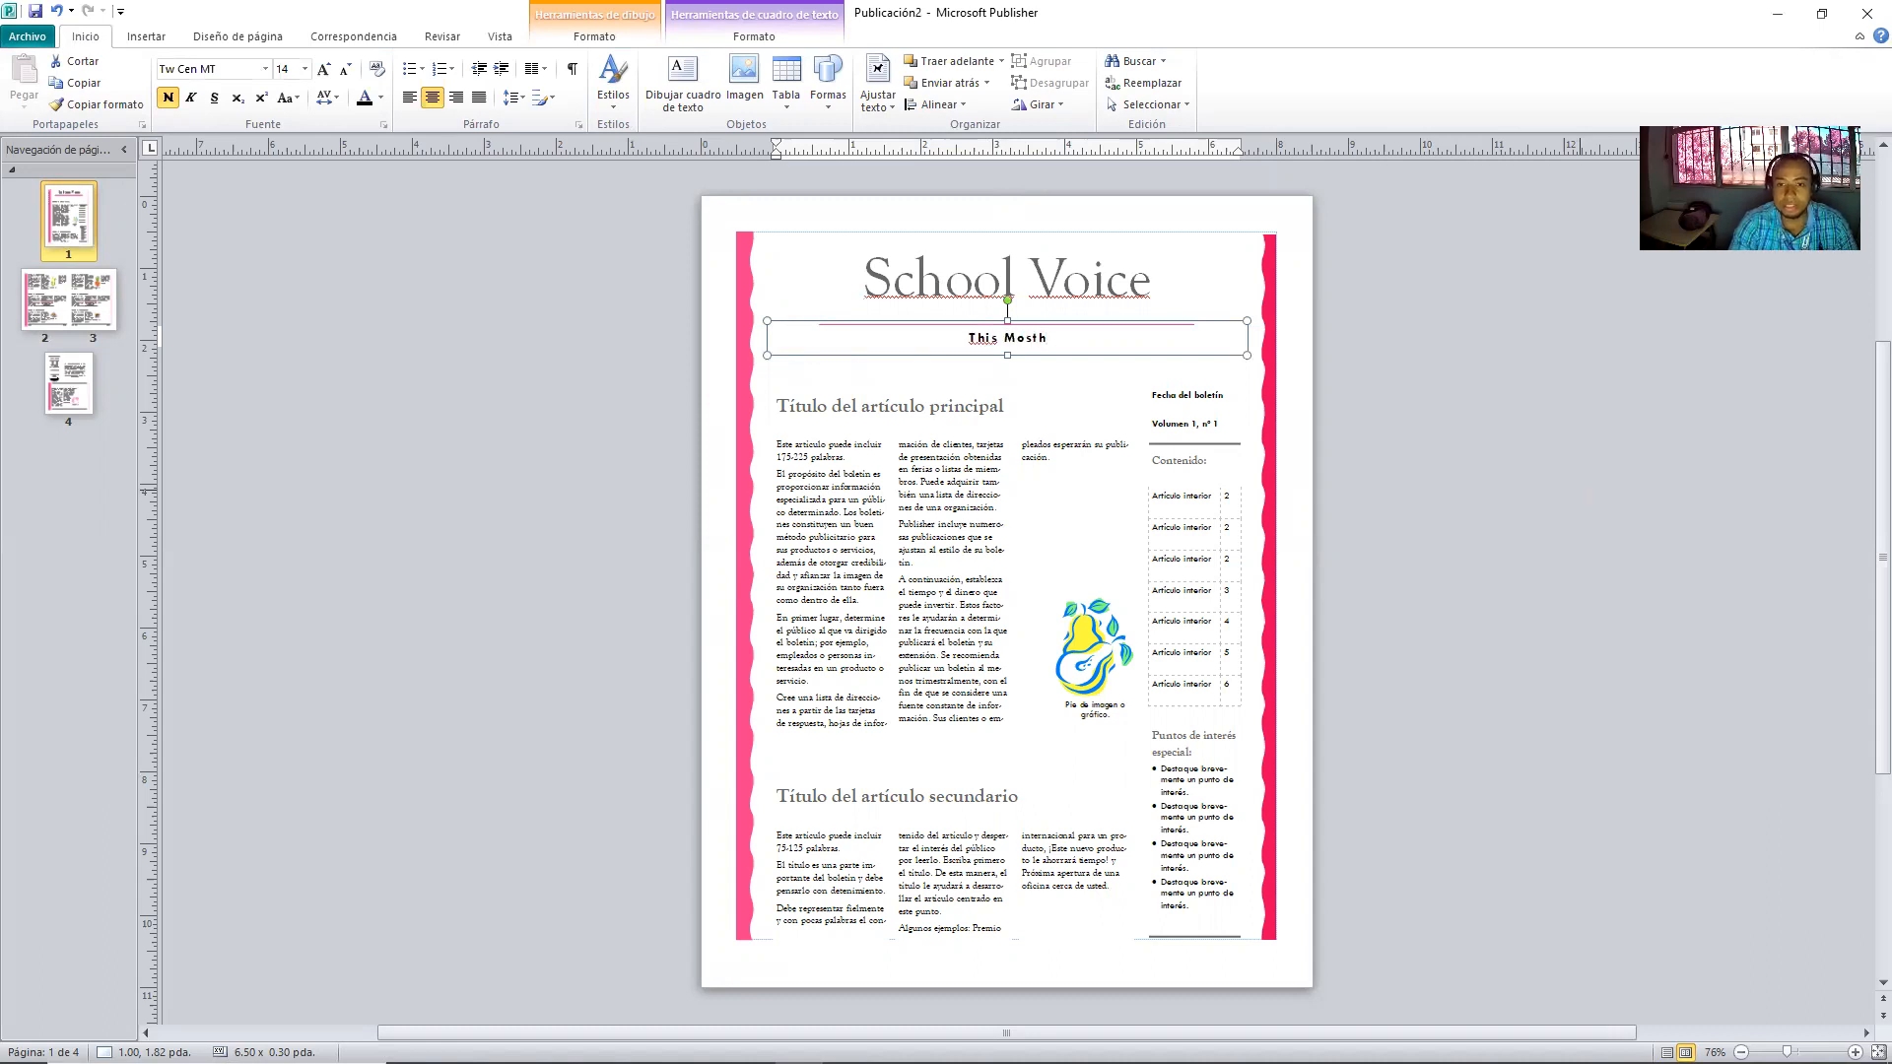
{"action": "key", "text": "BackSpace"}
{"action": "key", "text": "BackSpace"}
{"action": "key", "text": "BackSpace"}
{"action": "type", "text": "nth"}
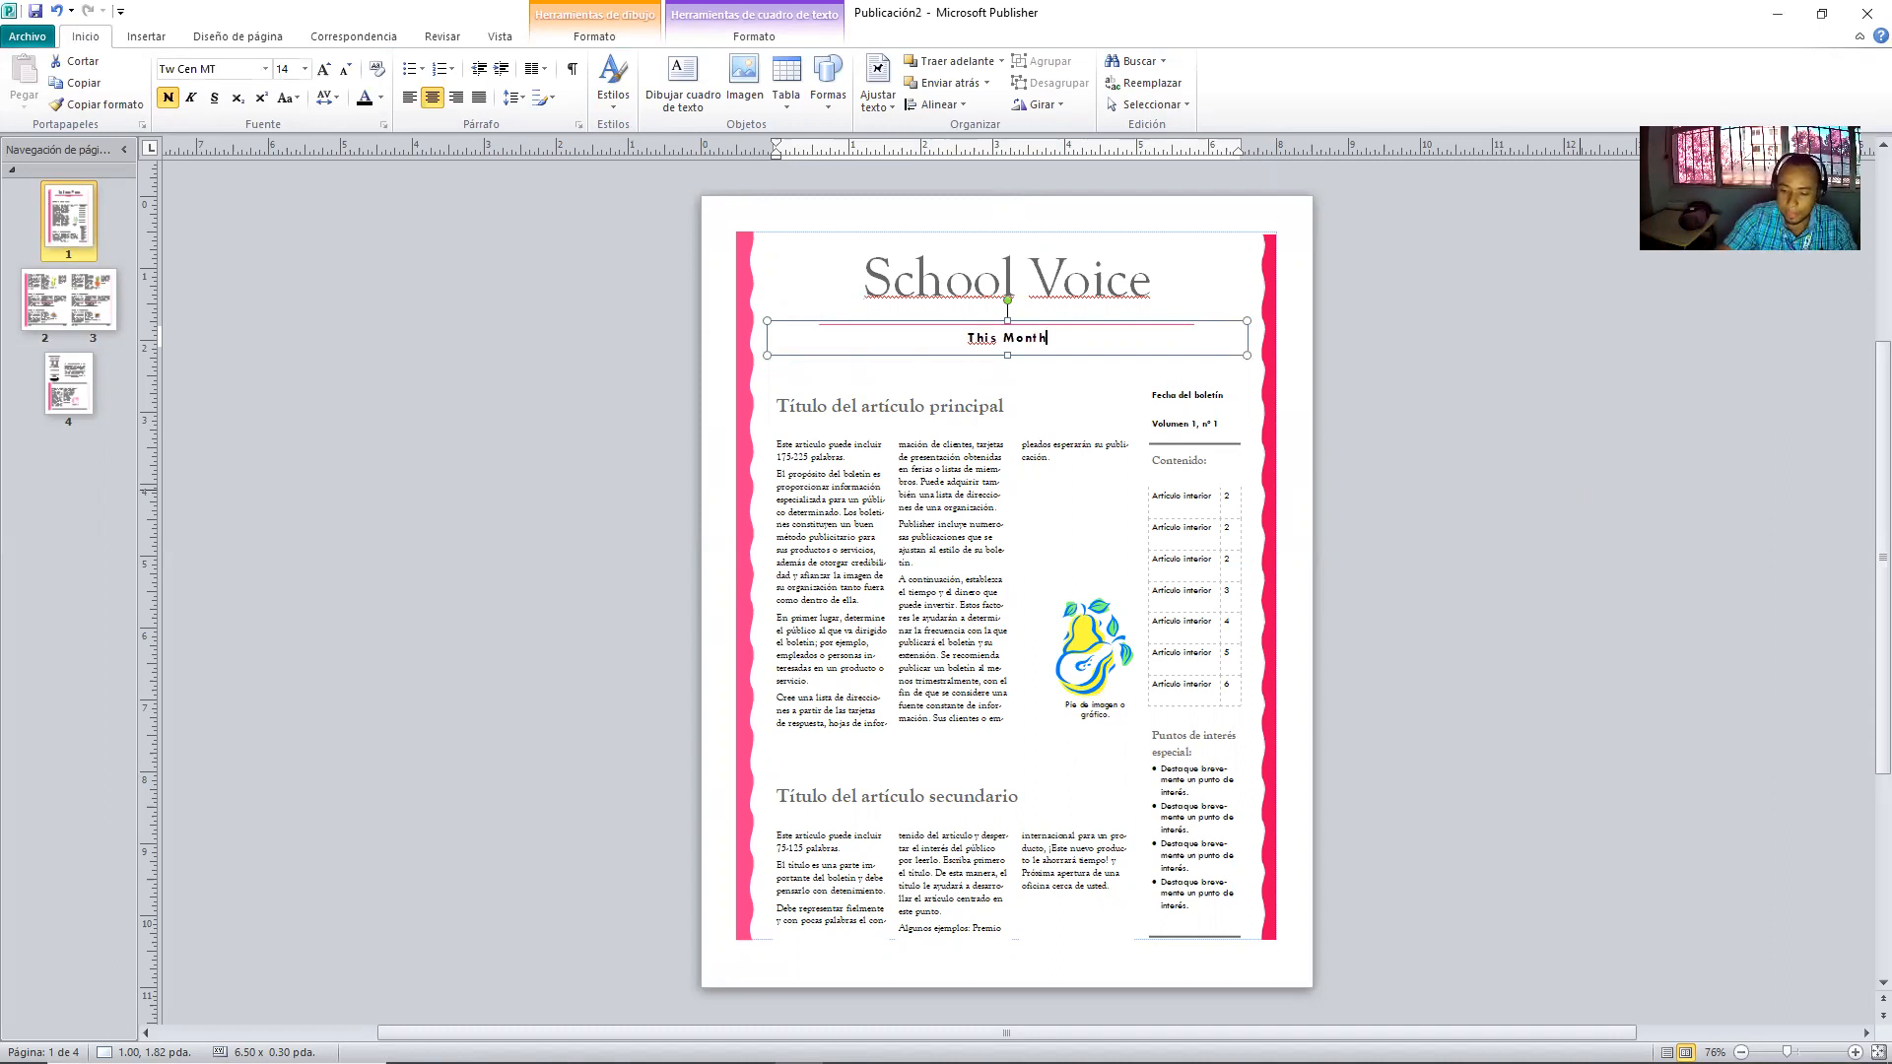
{"action": "type", "text": ":)"}
{"action": "key", "text": "BackSpace"}
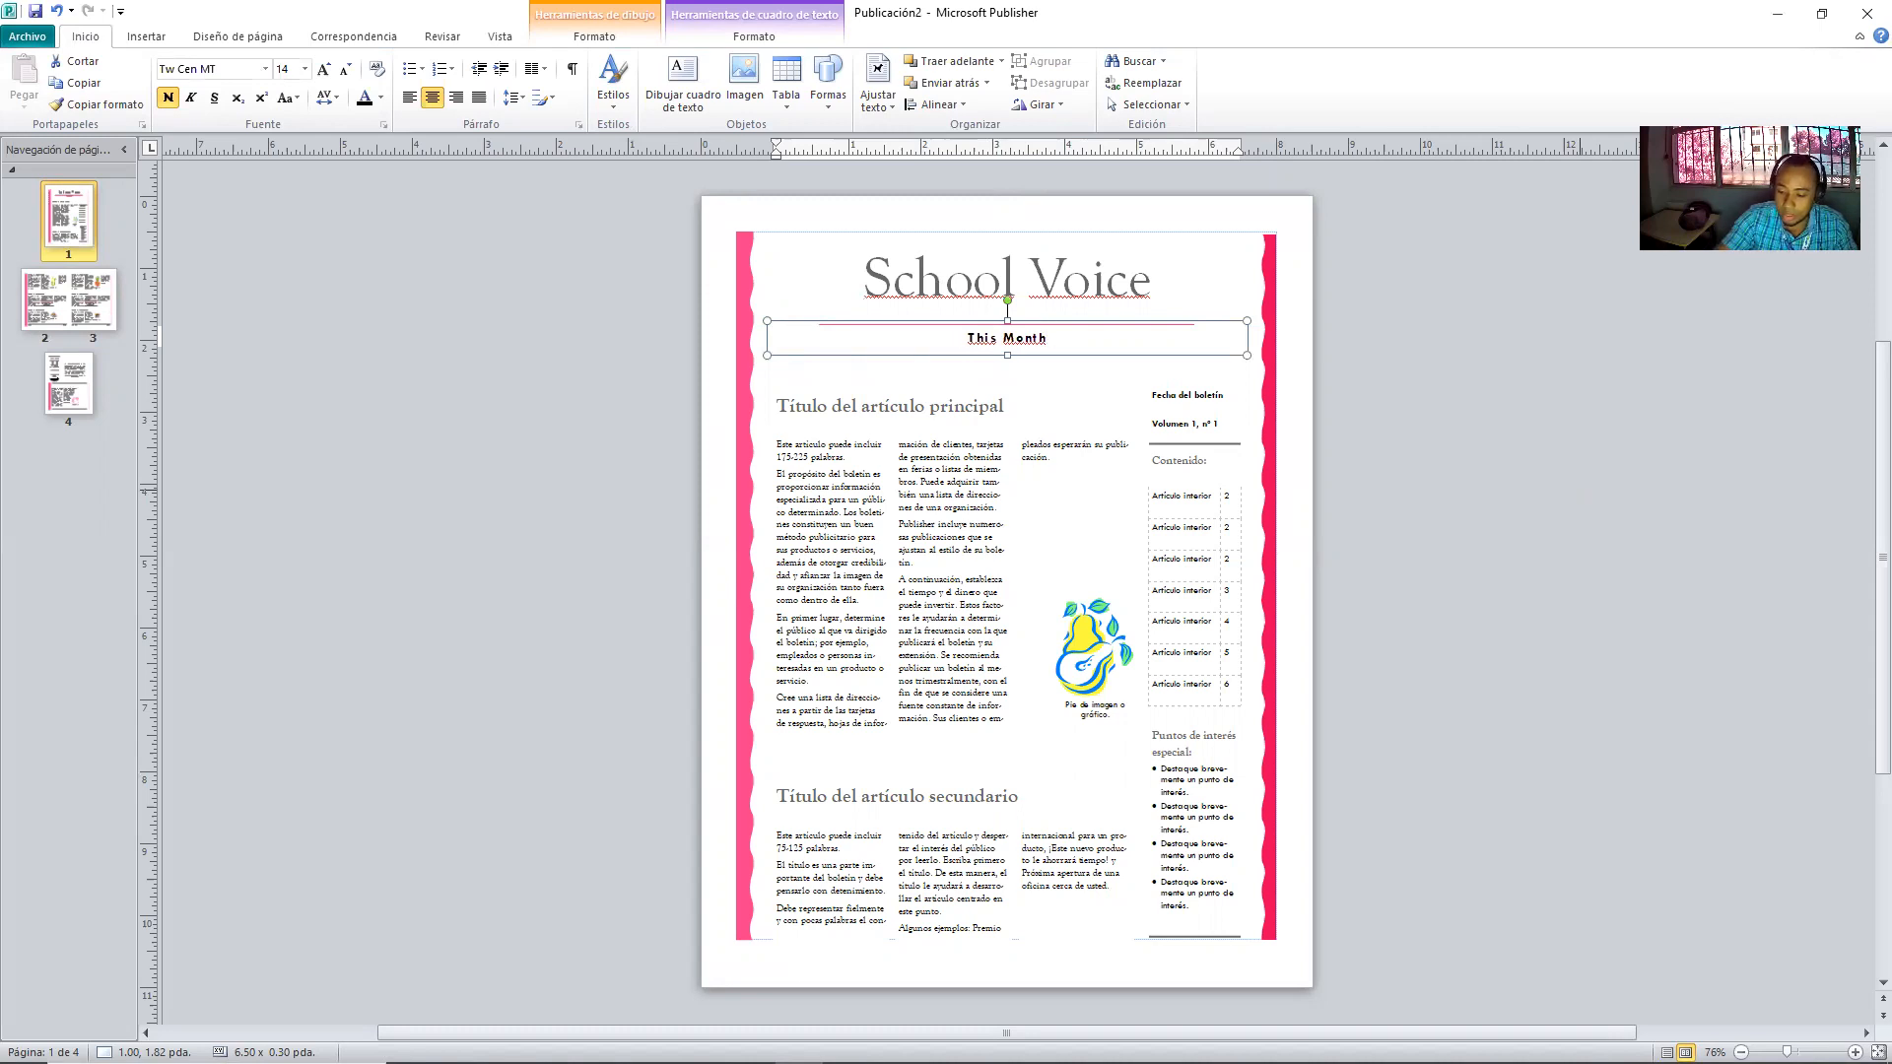
{"action": "type", "text": "'s "}
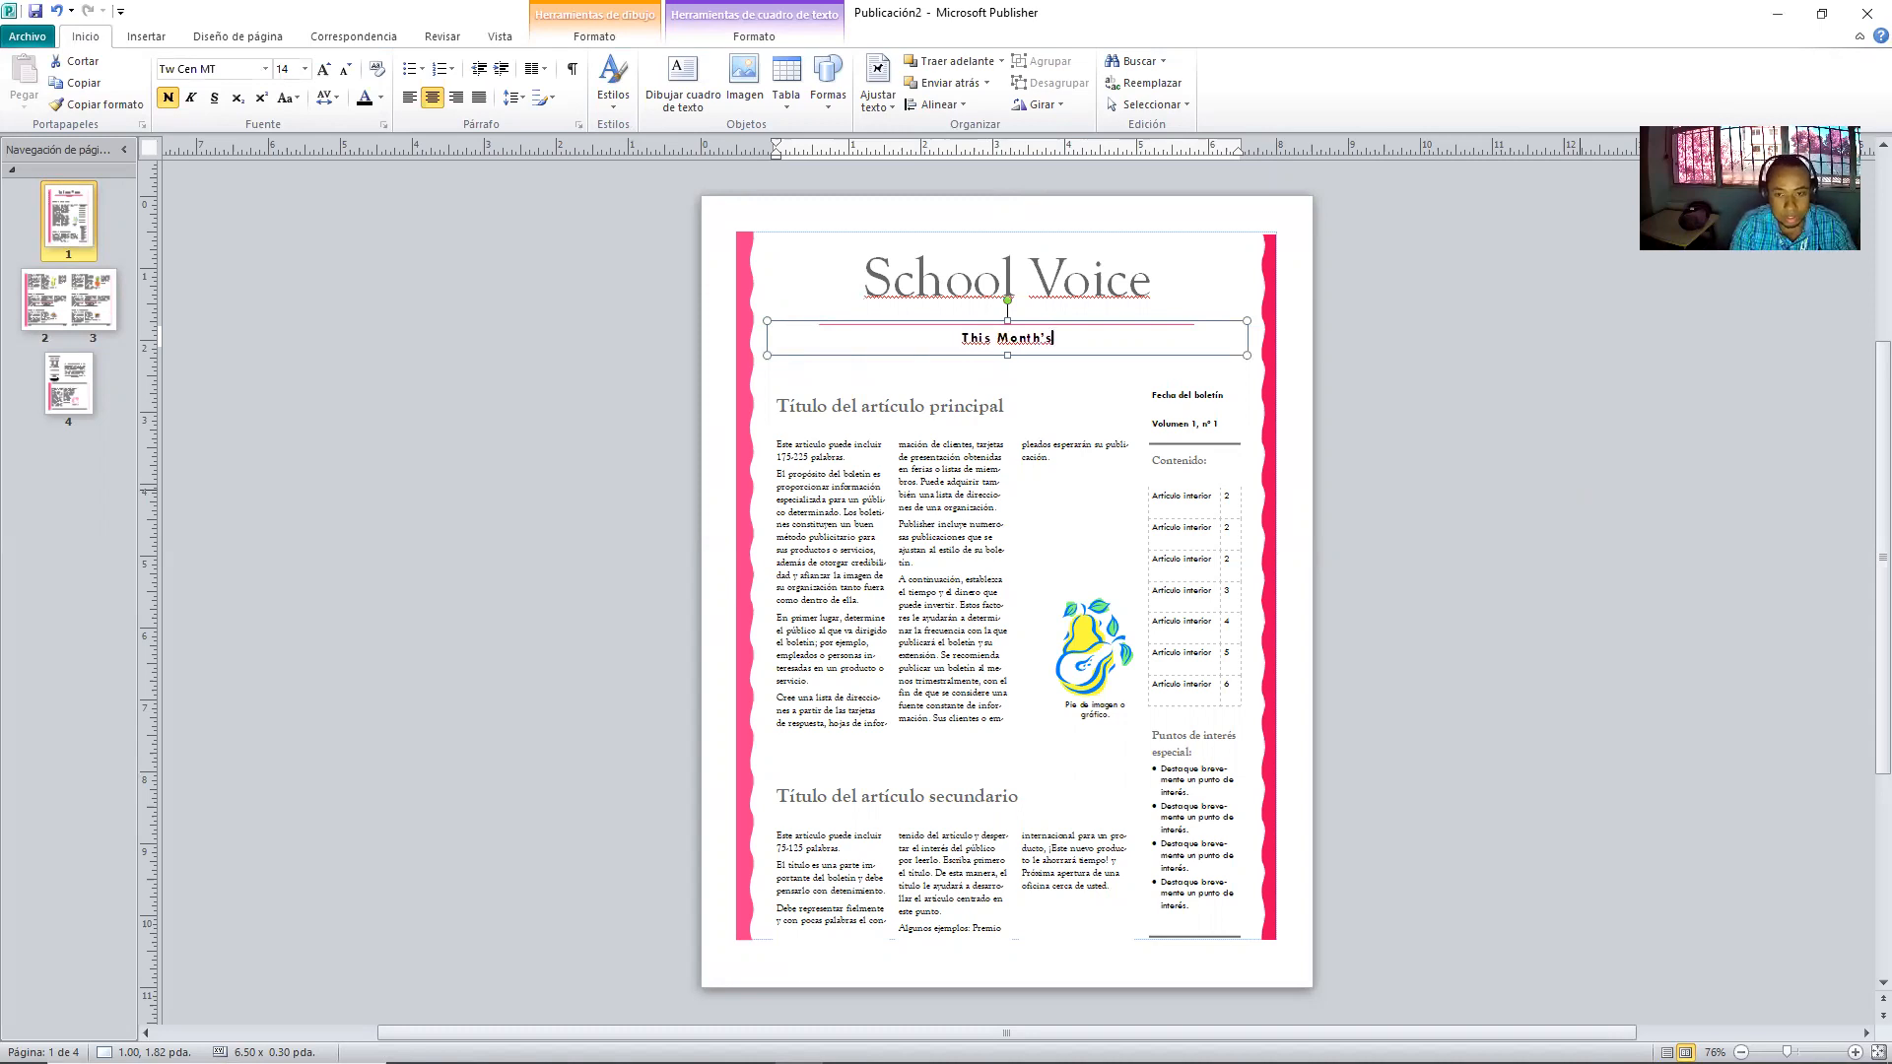
{"action": "type", "text": "Late"}
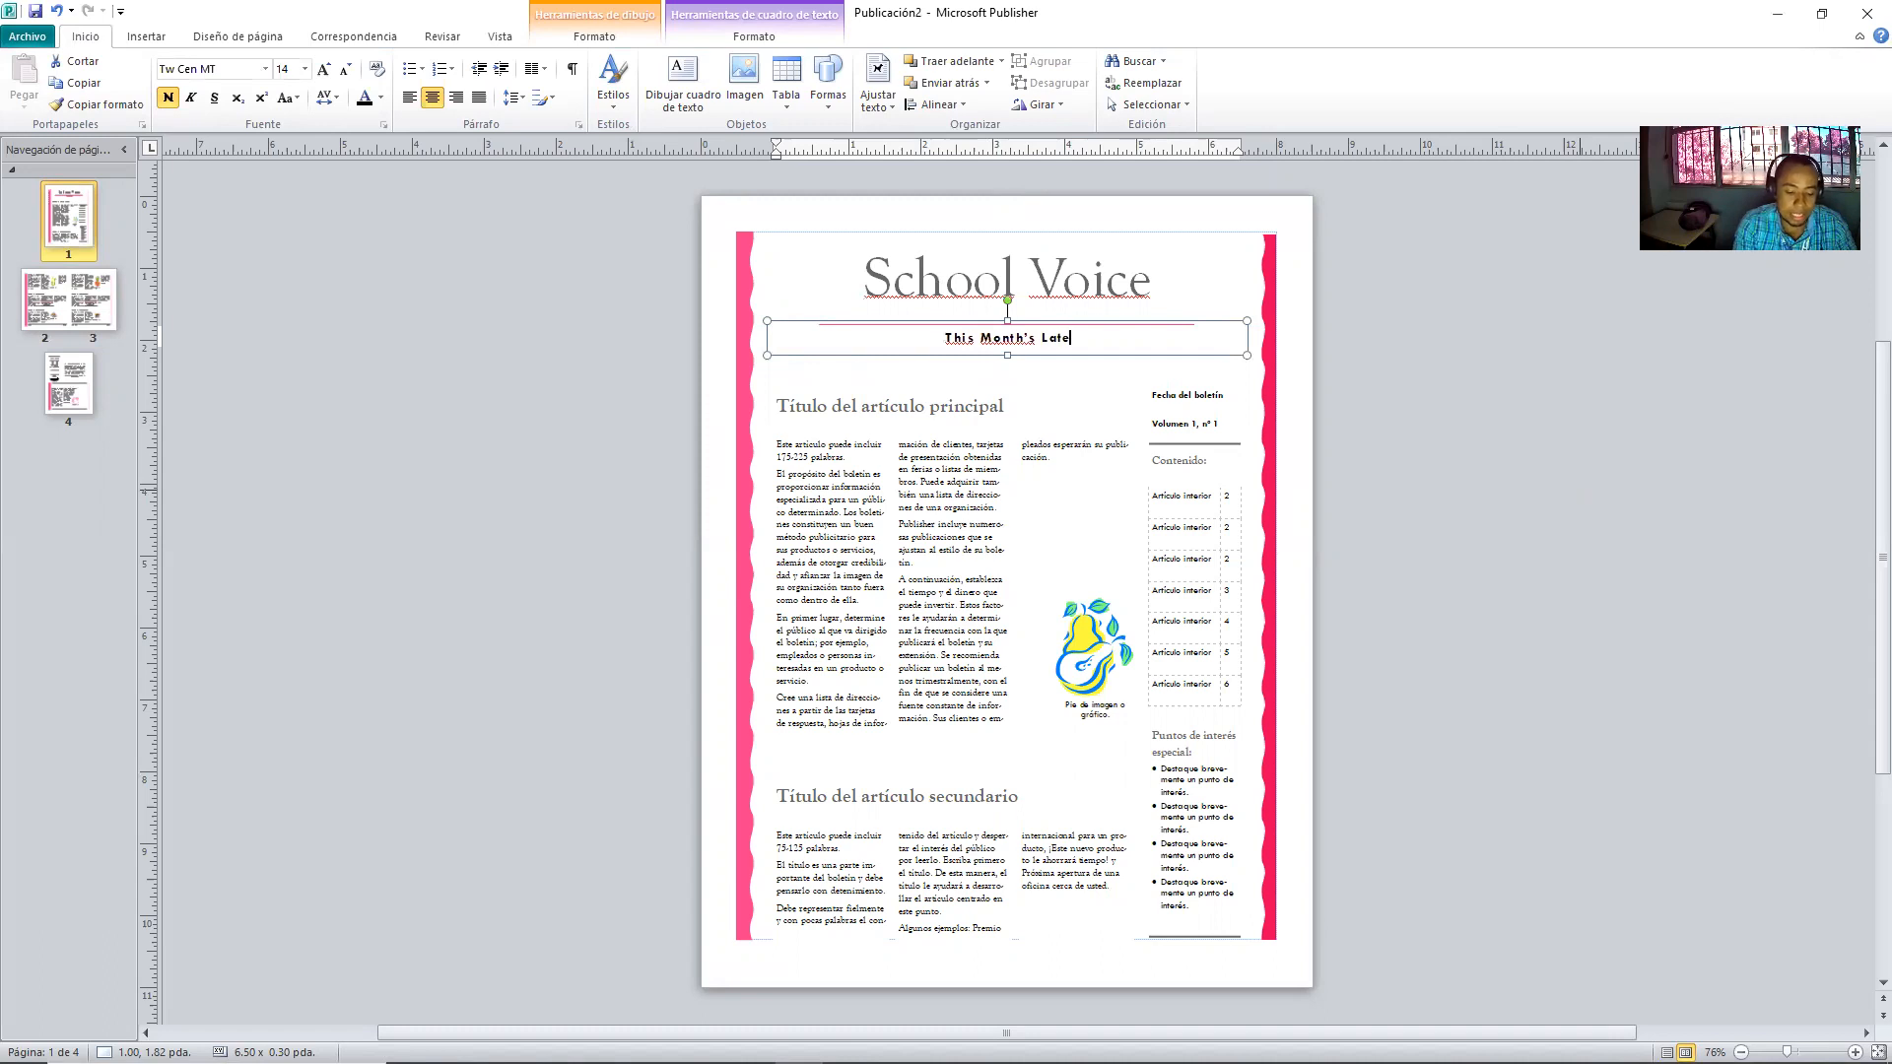
{"action": "type", "text": "st Ne"}
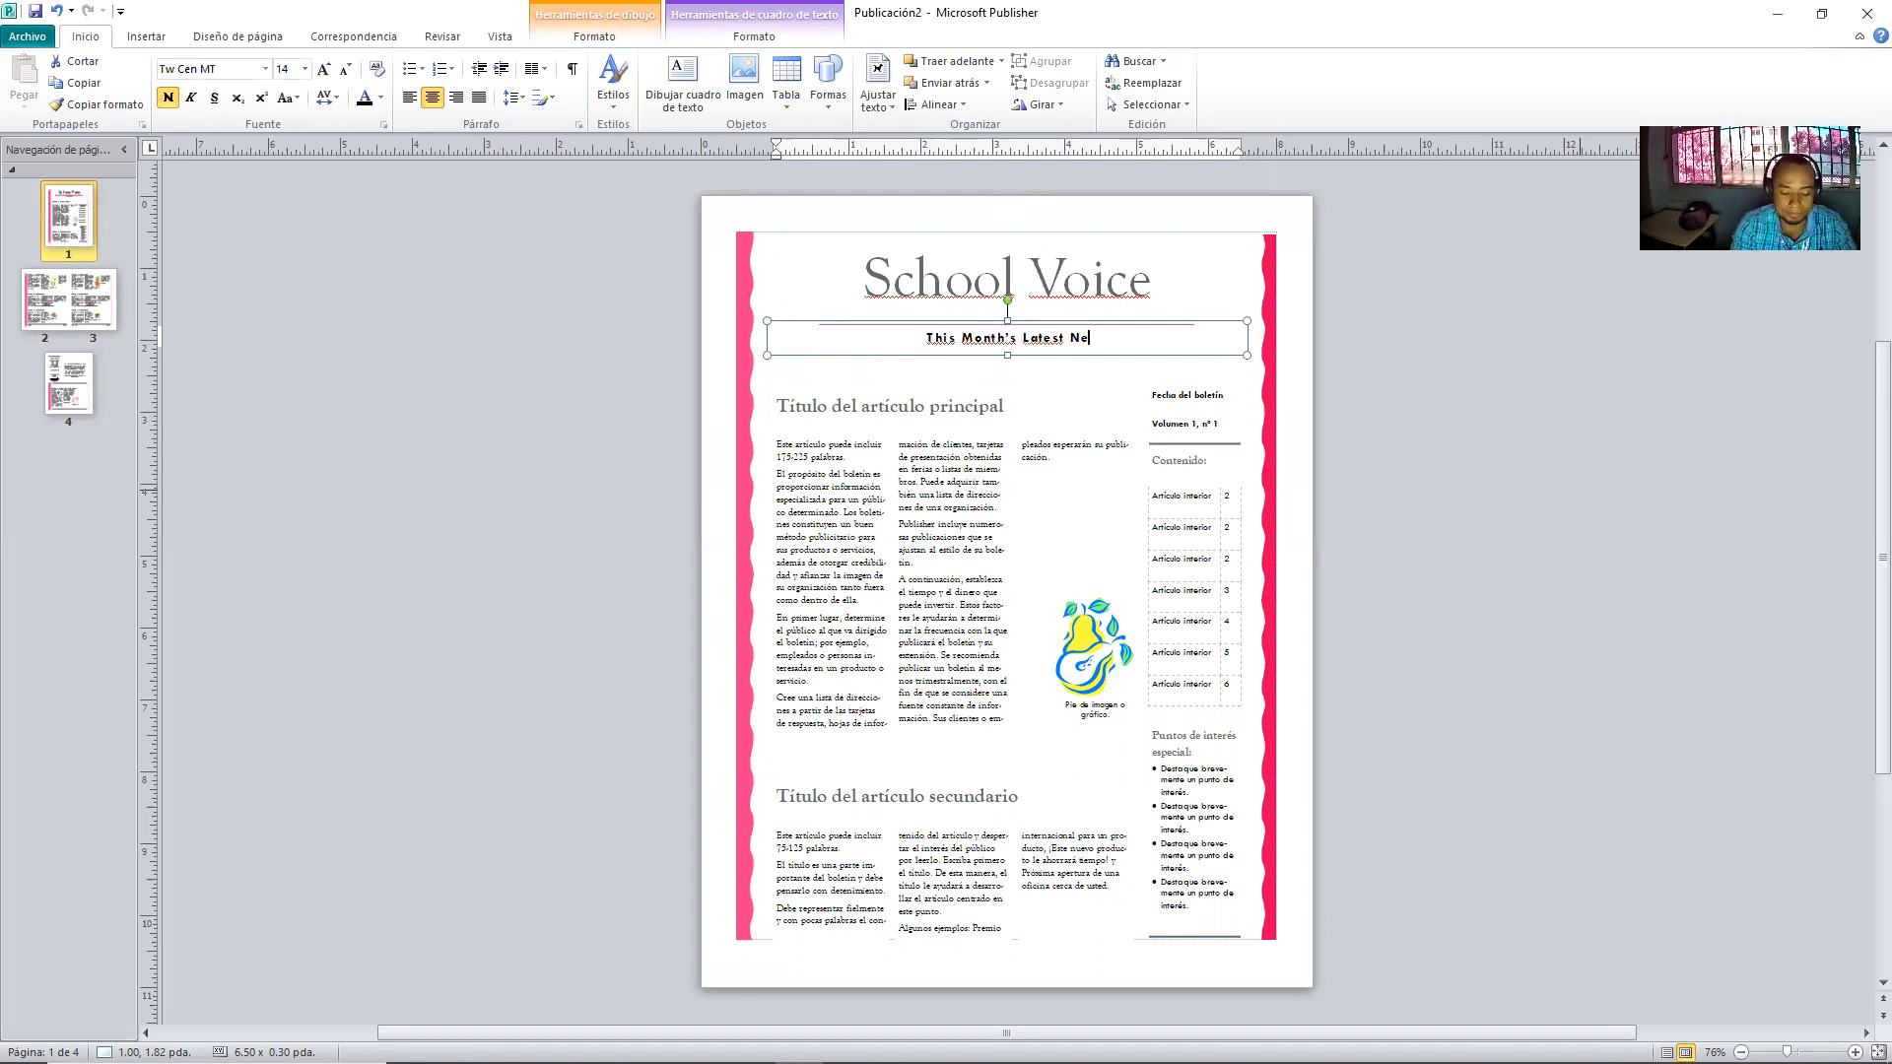
{"action": "type", "text": "ws"}
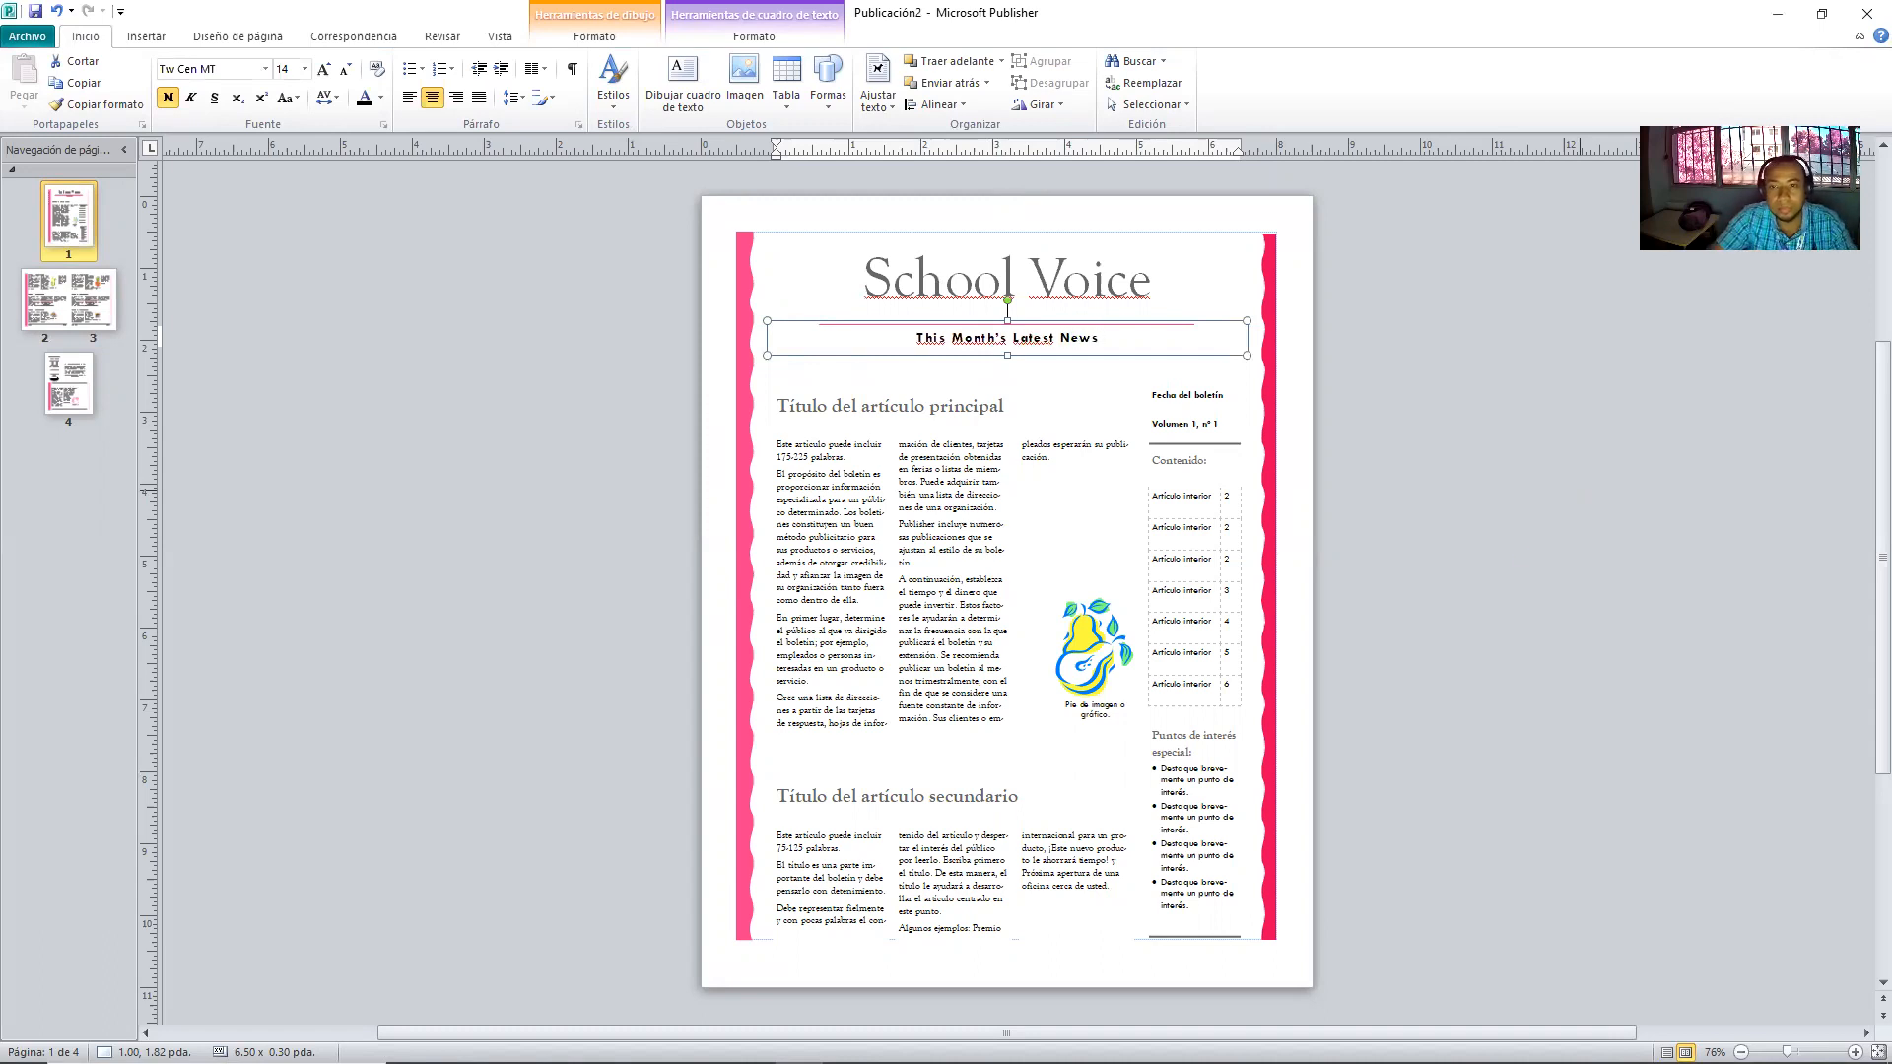
{"action": "left_click", "coordinate": [1429, 395]}
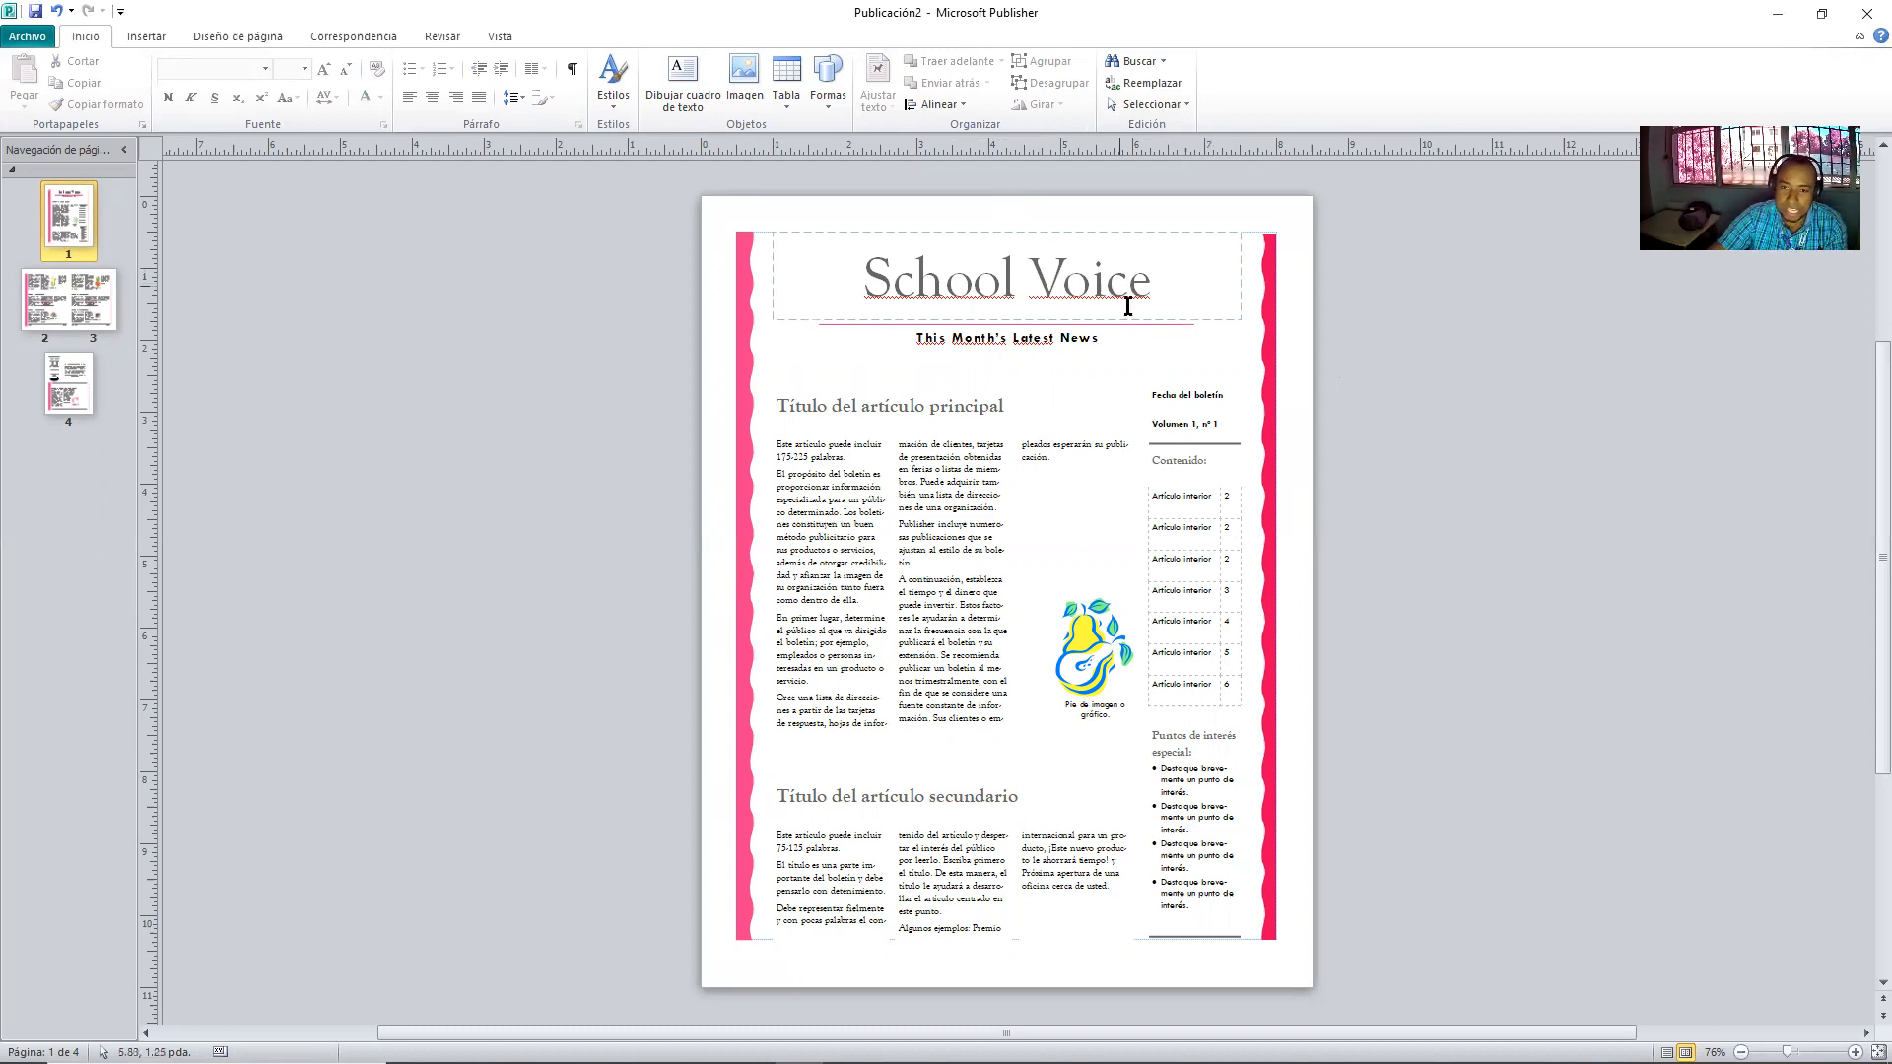
{"action": "left_click", "coordinate": [1023, 339]}
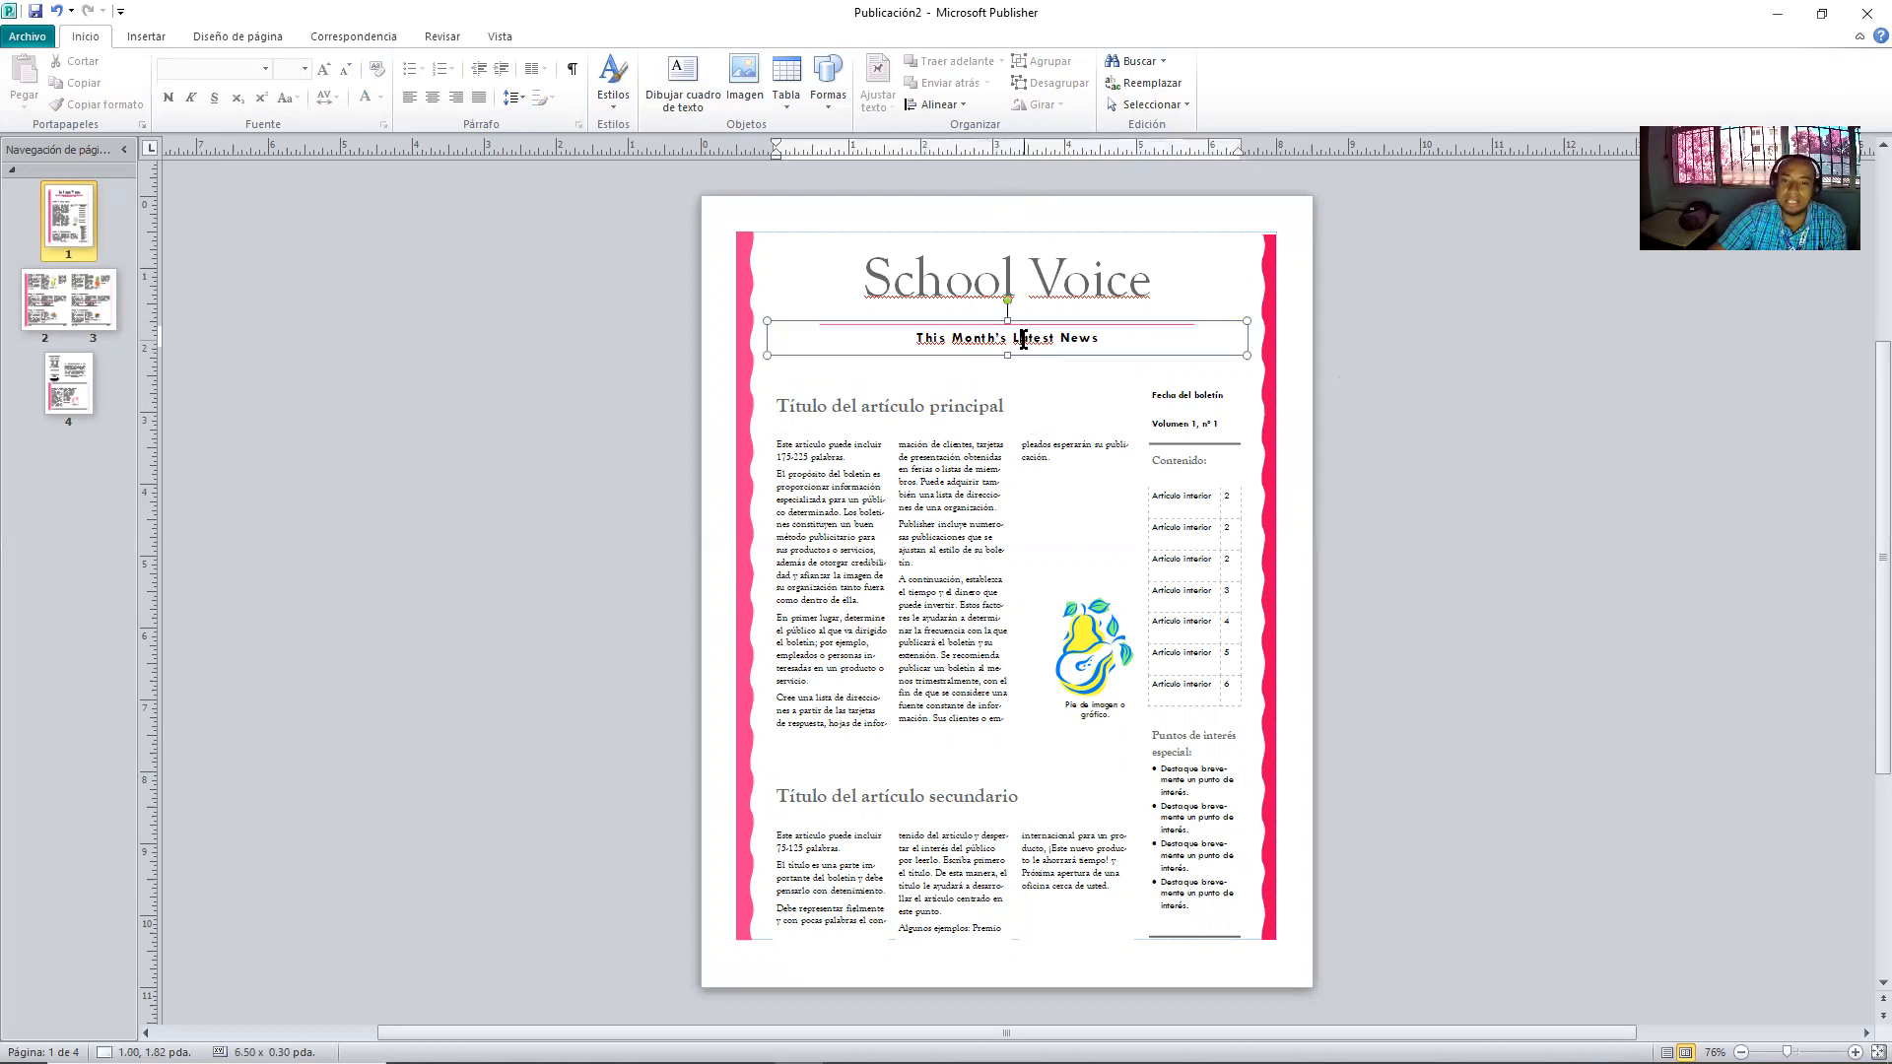
{"action": "left_click", "coordinate": [1131, 345]}
{"action": "left_click_drag", "start_coordinate": [1101, 339], "coordinate": [937, 343]}
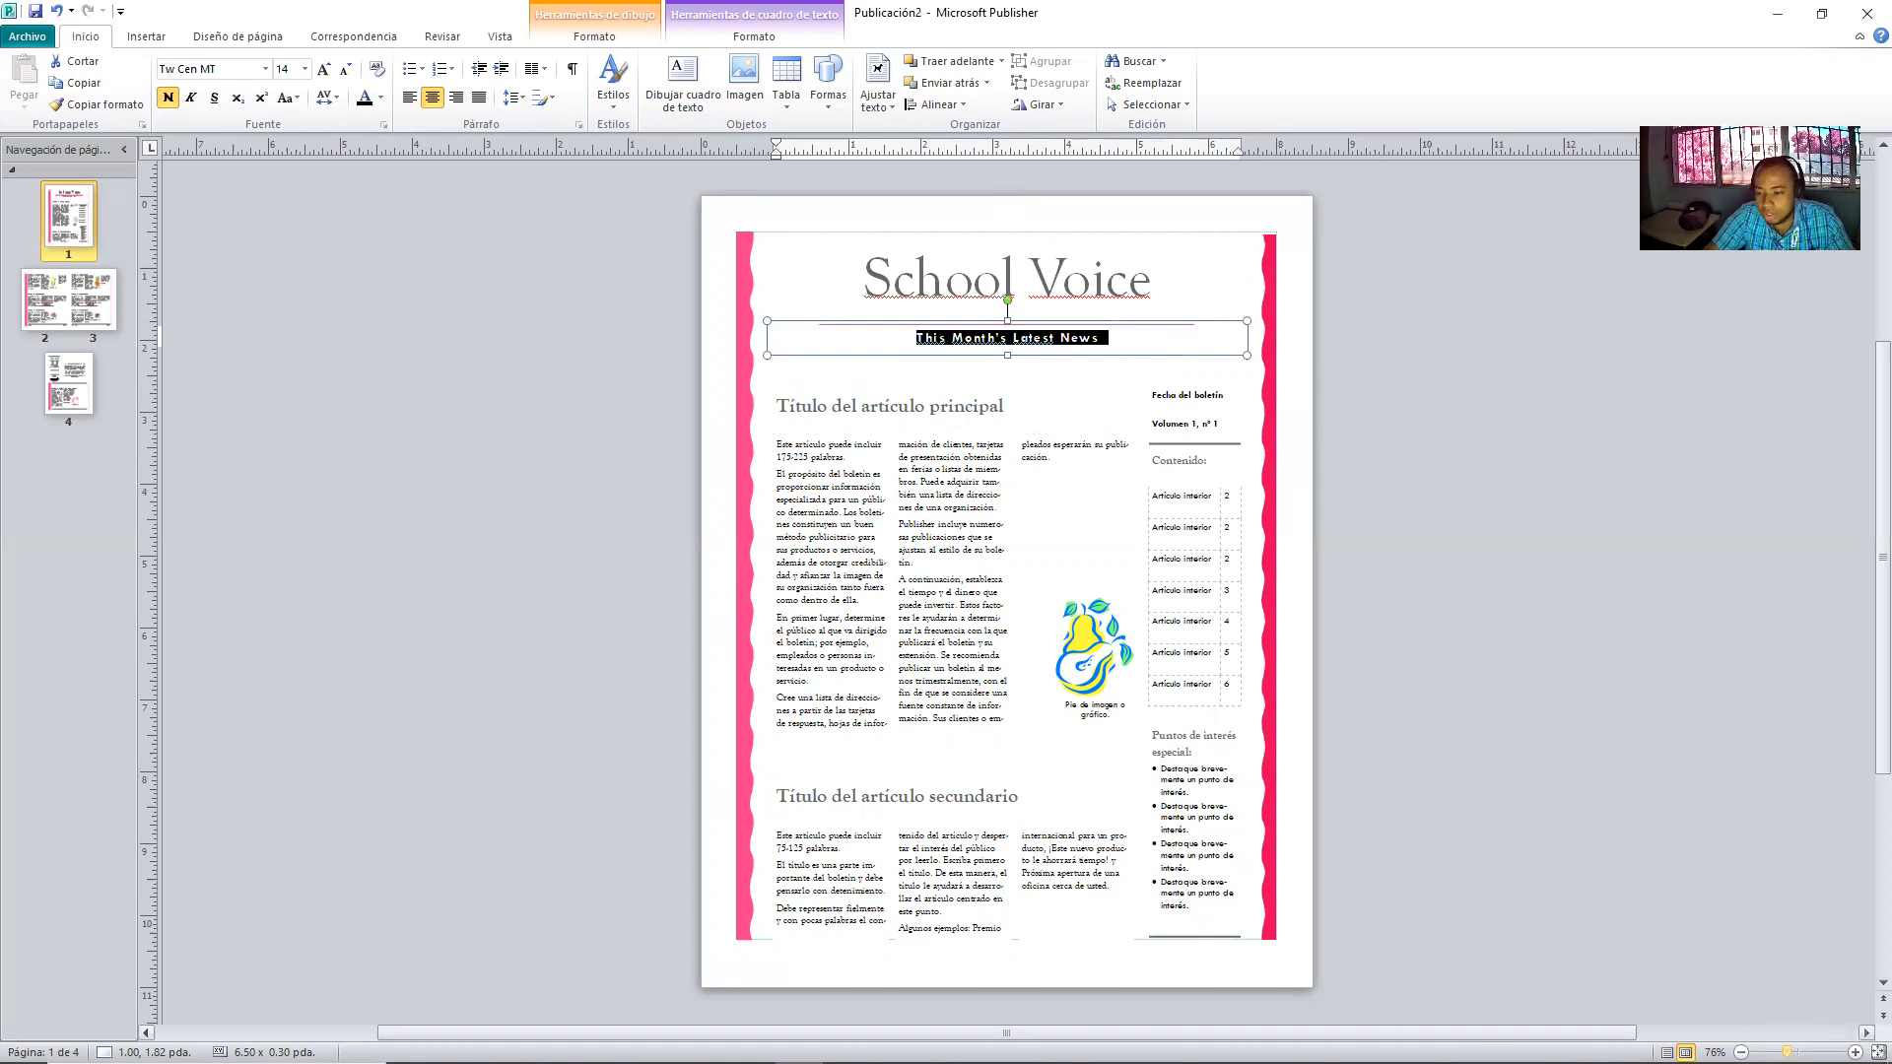
- Replace the "Fecha del boletín" placeholder on page 1 with "February, 2022"
{"action": "left_click", "coordinate": [1855, 1053]}
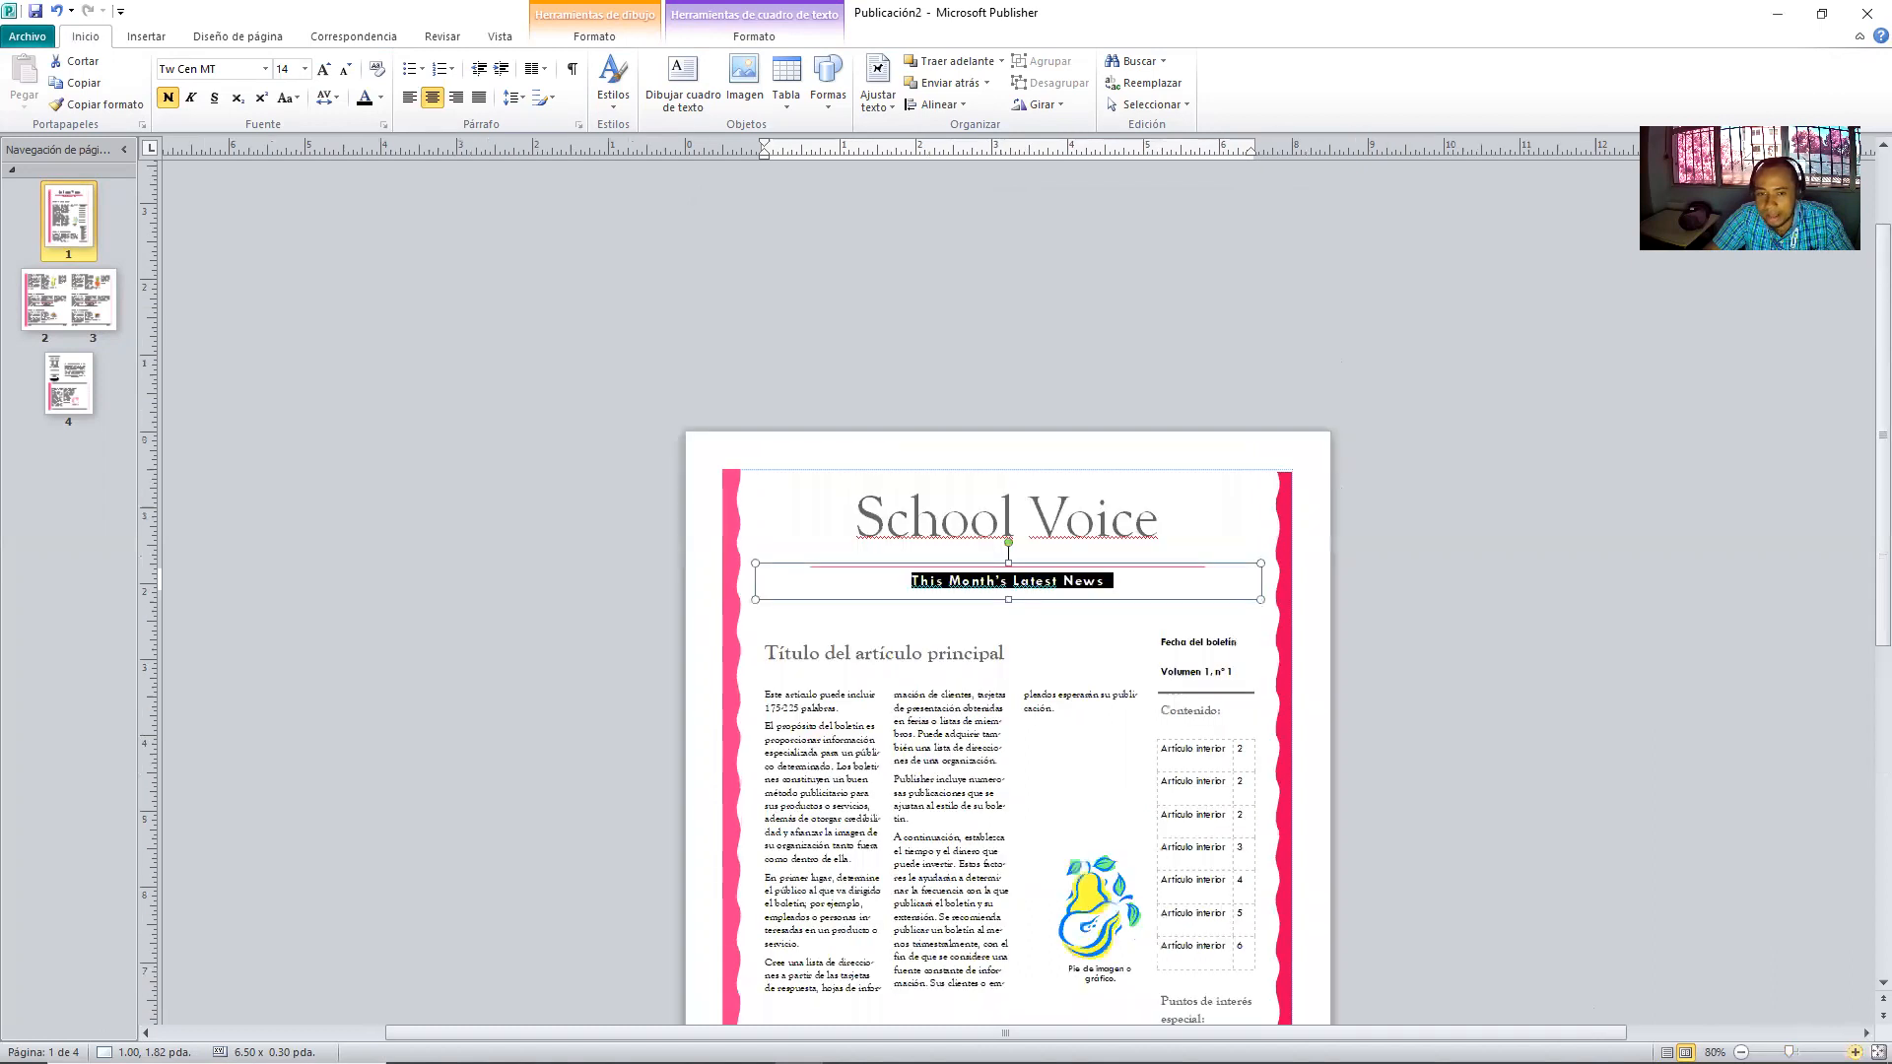
{"action": "left_click", "coordinate": [1855, 1052]}
{"action": "left_click", "coordinate": [1855, 1052]}
{"action": "scroll", "coordinate": [1618, 783], "scroll_direction": "down", "scroll_amount": 1}
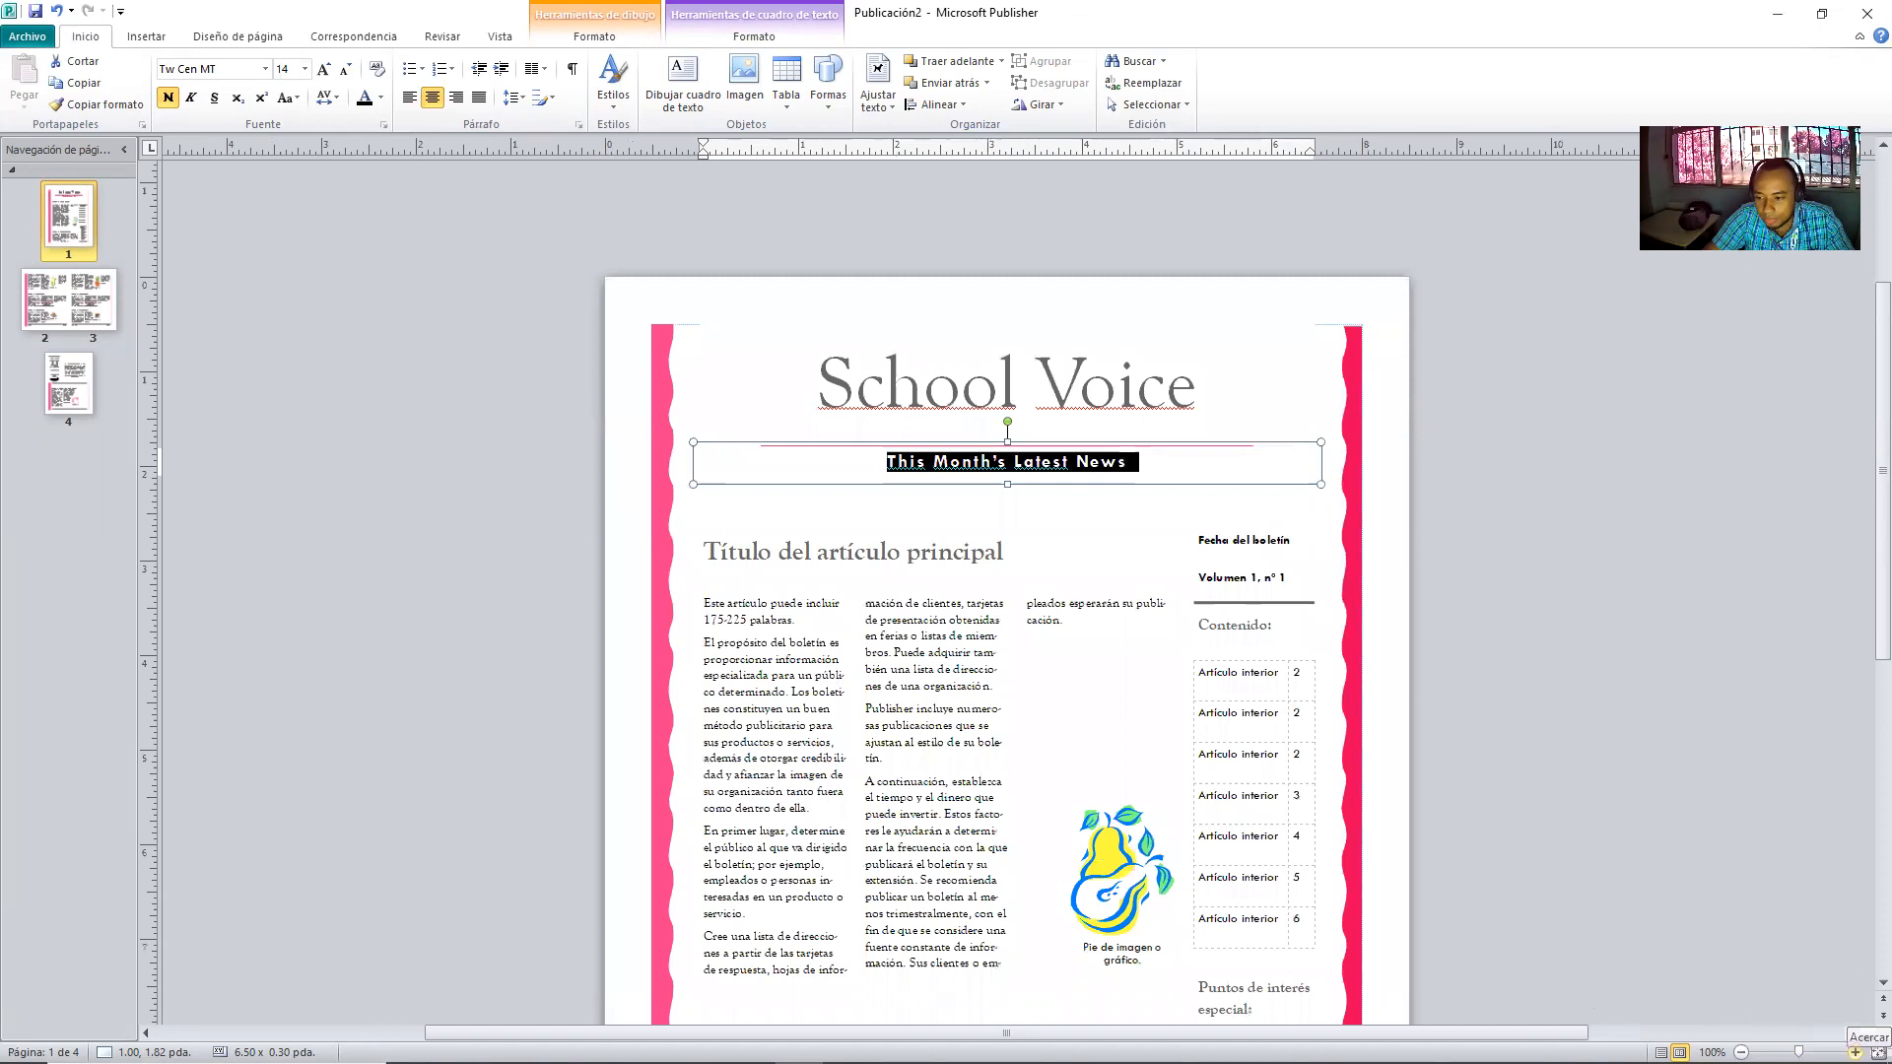
{"action": "left_click", "coordinate": [1855, 1052]}
{"action": "scroll", "coordinate": [1499, 627], "scroll_direction": "down", "scroll_amount": 1}
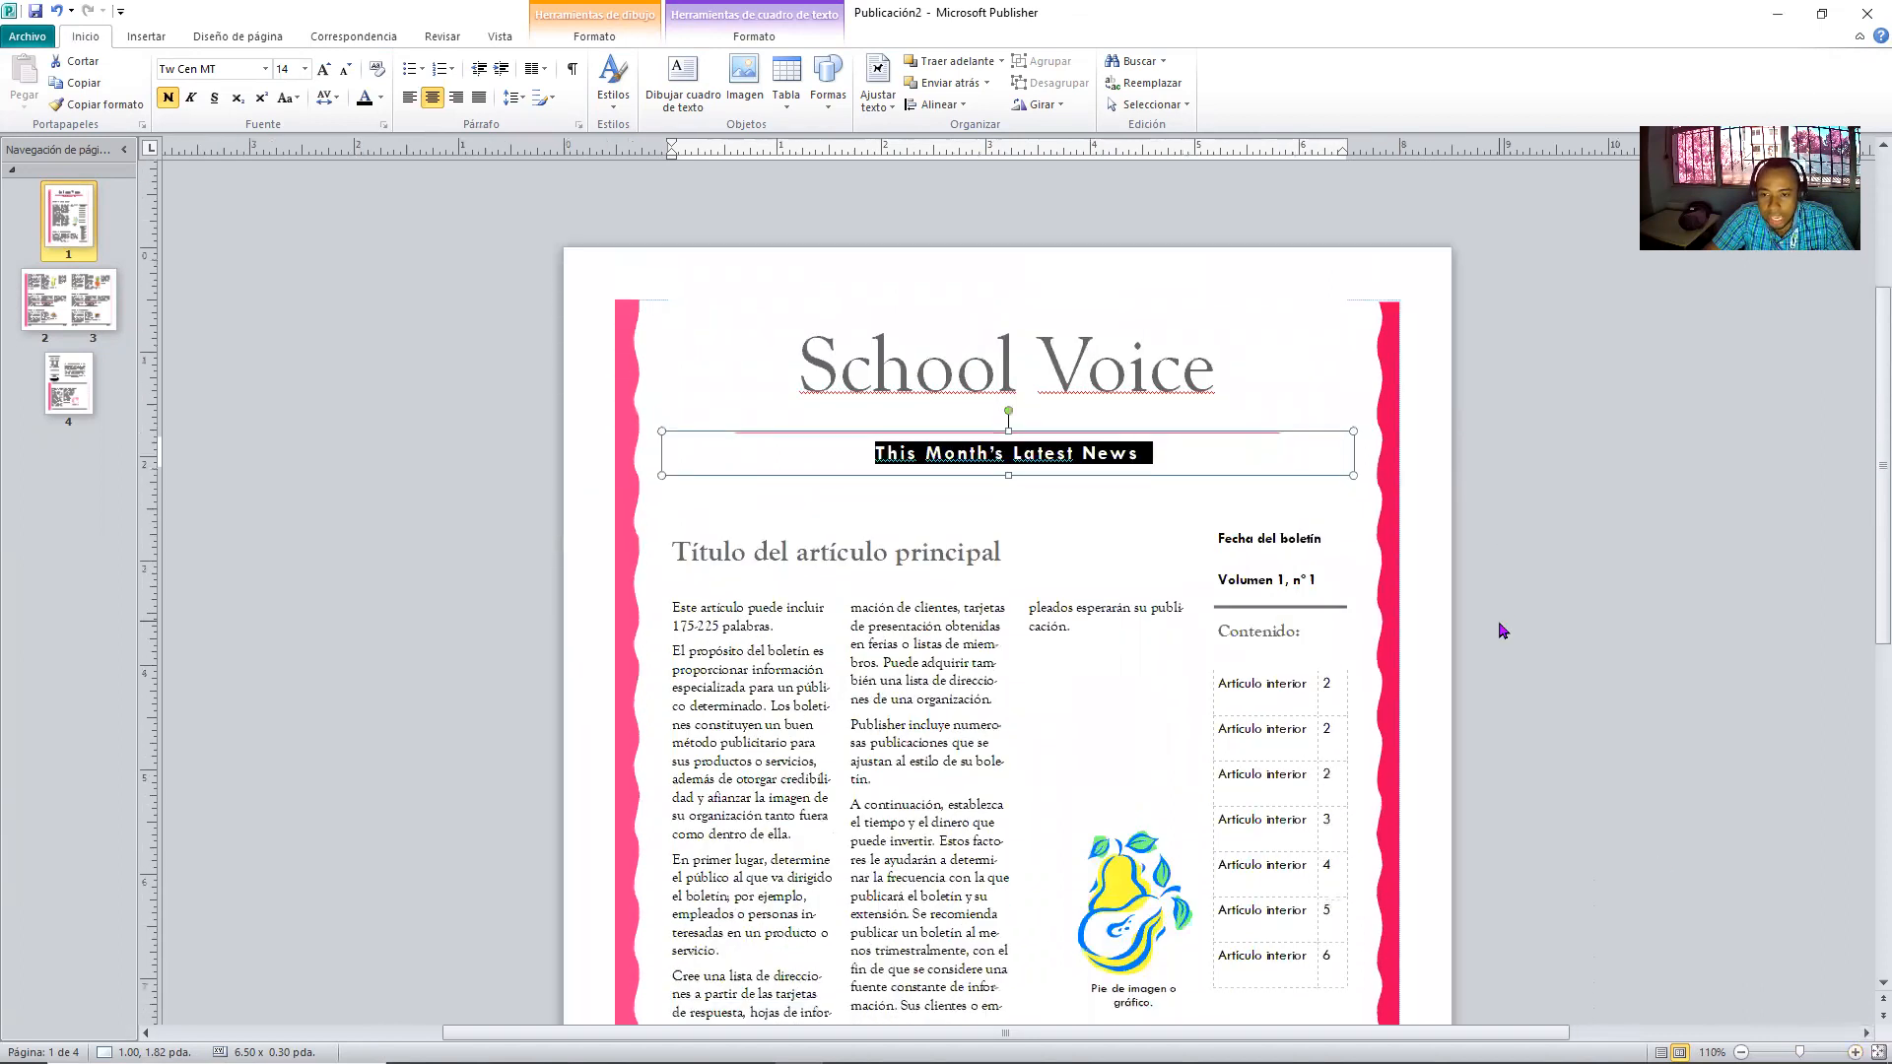
{"action": "scroll", "coordinate": [1499, 628], "scroll_direction": "down", "scroll_amount": 1}
{"action": "left_click", "coordinate": [1280, 463]}
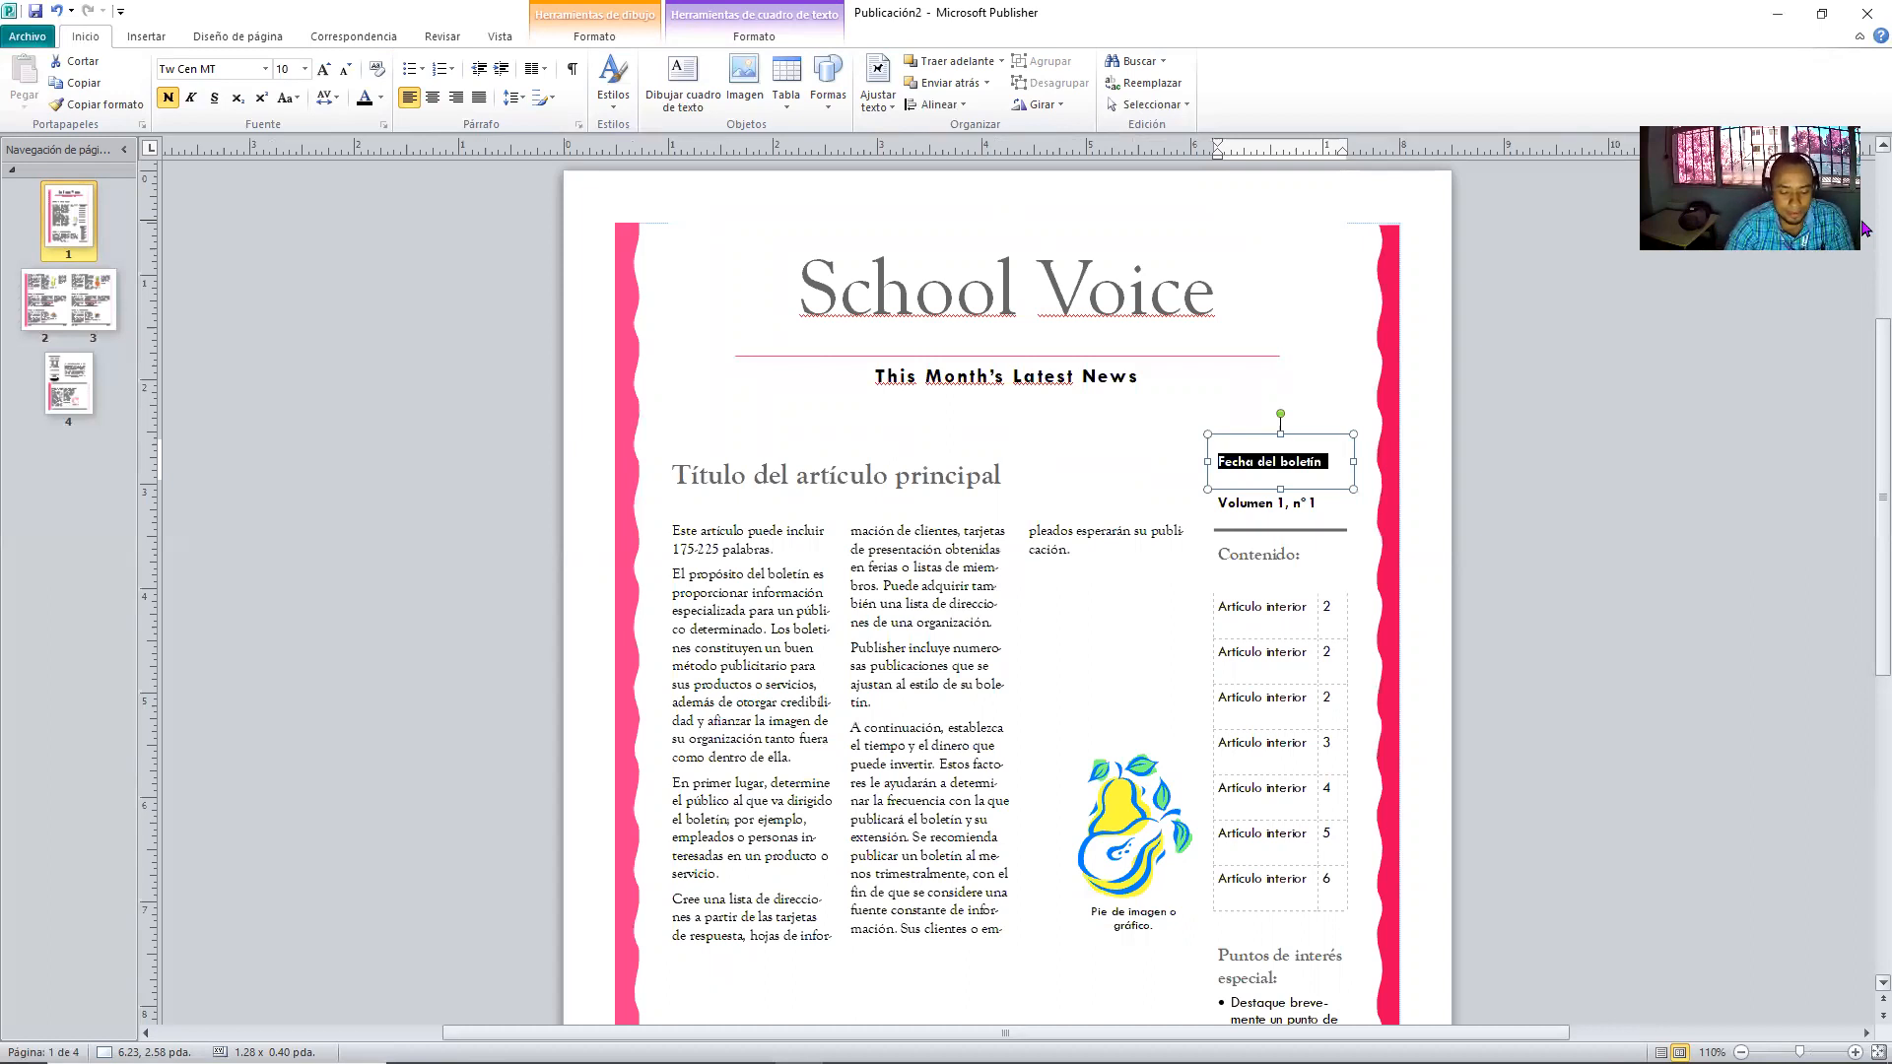
{"action": "type", "text": "February"}
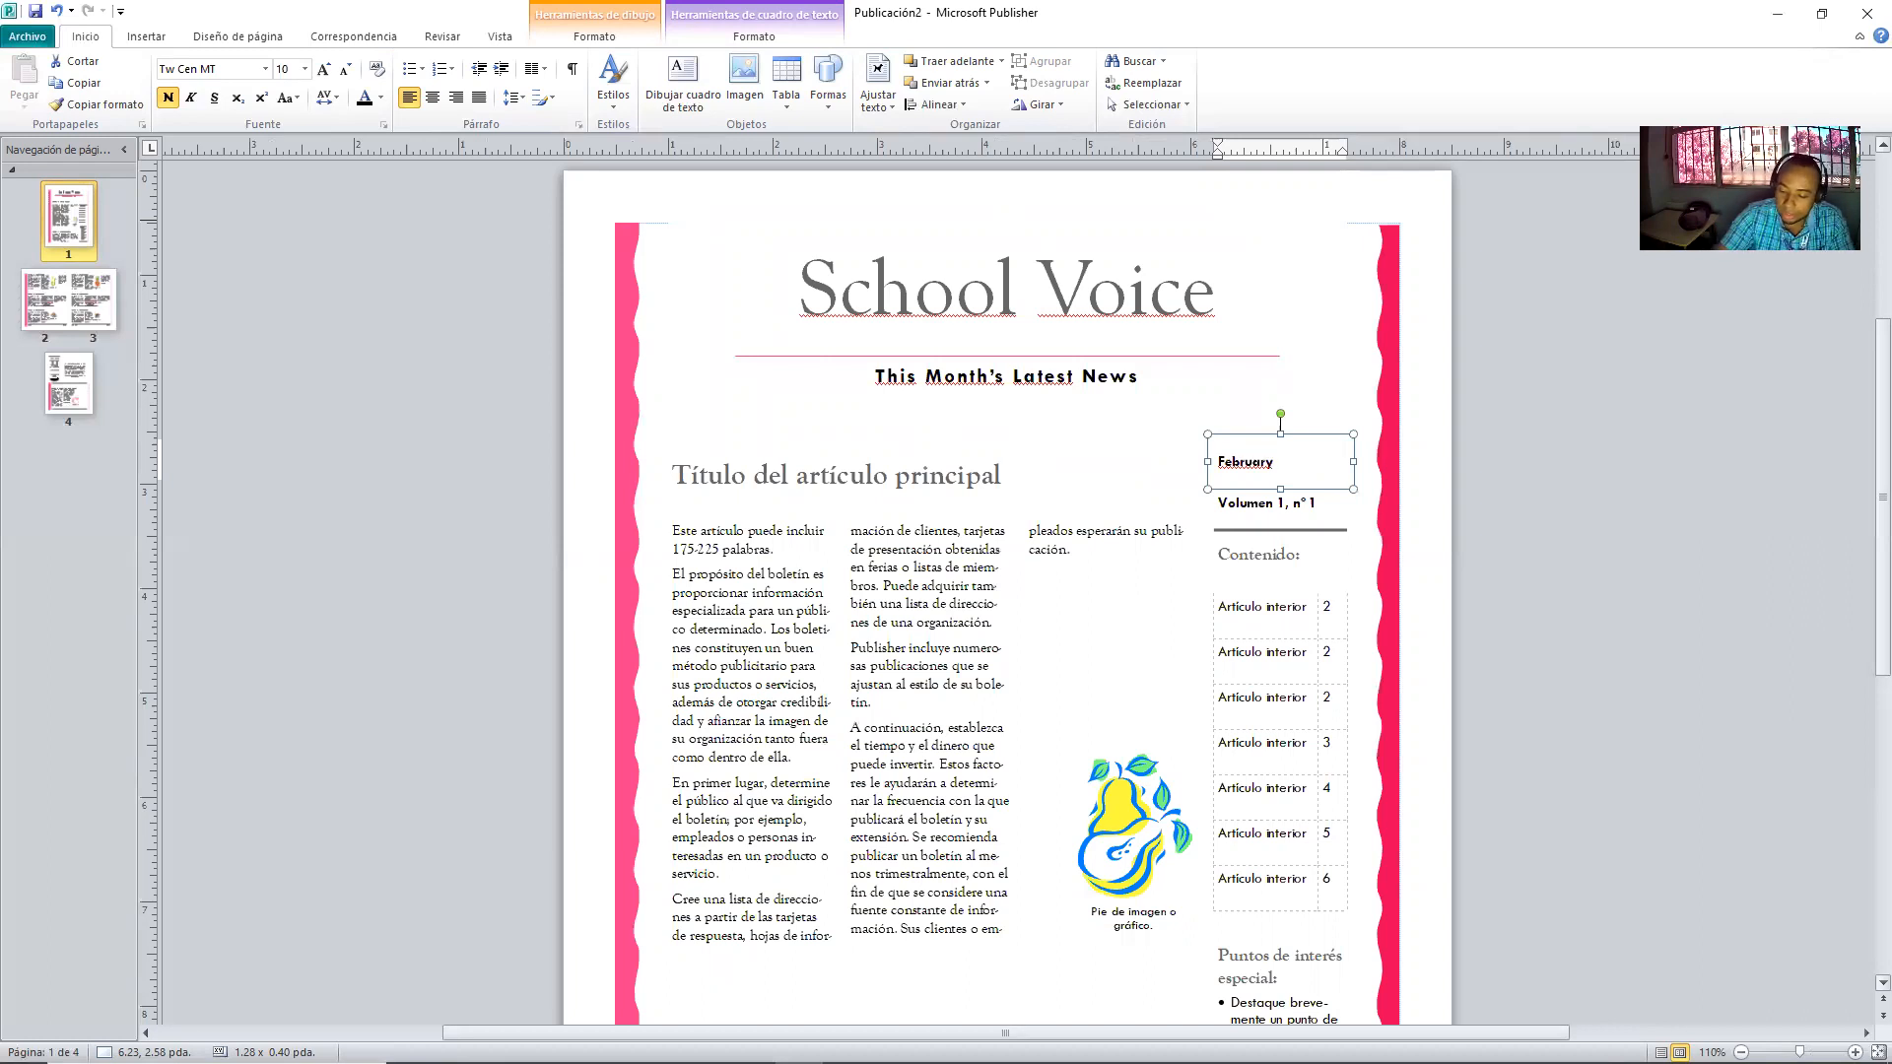
{"action": "type", "text": ",2"}
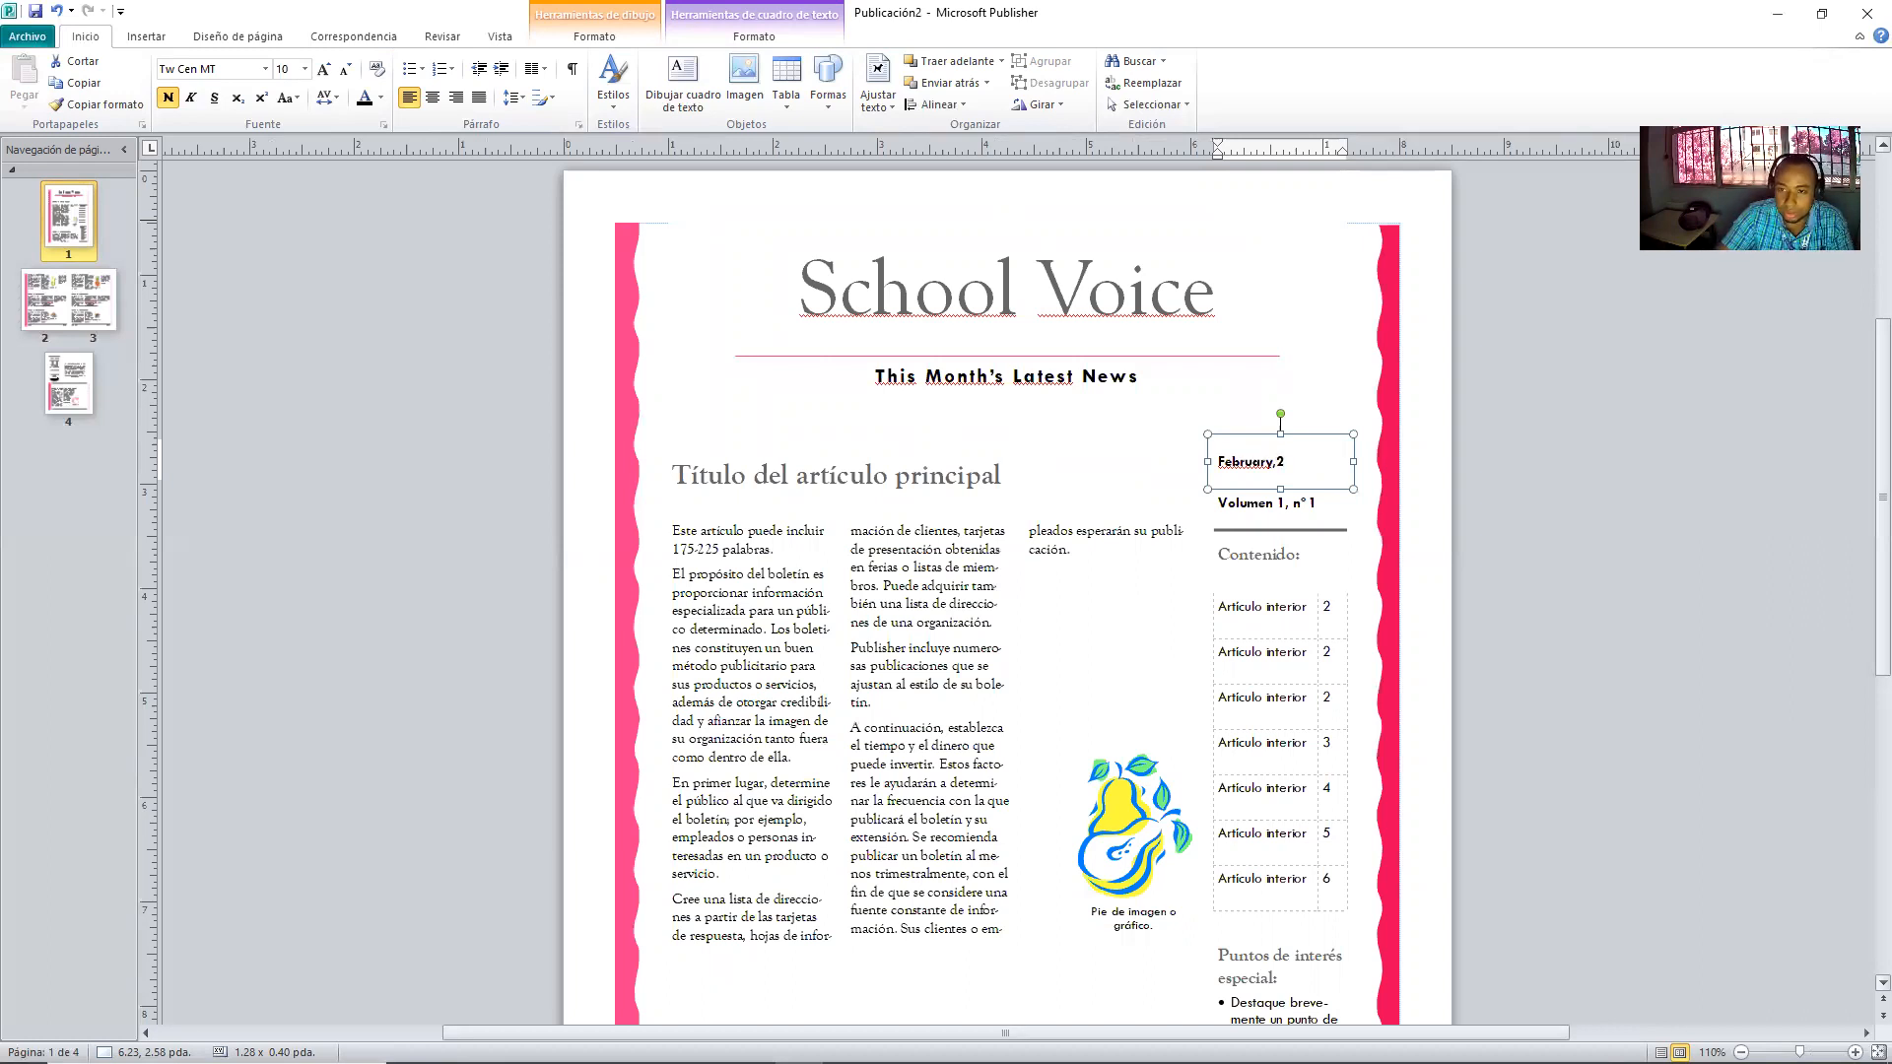
{"action": "key", "text": "BackSpace"}
{"action": "type", "text": "20"}
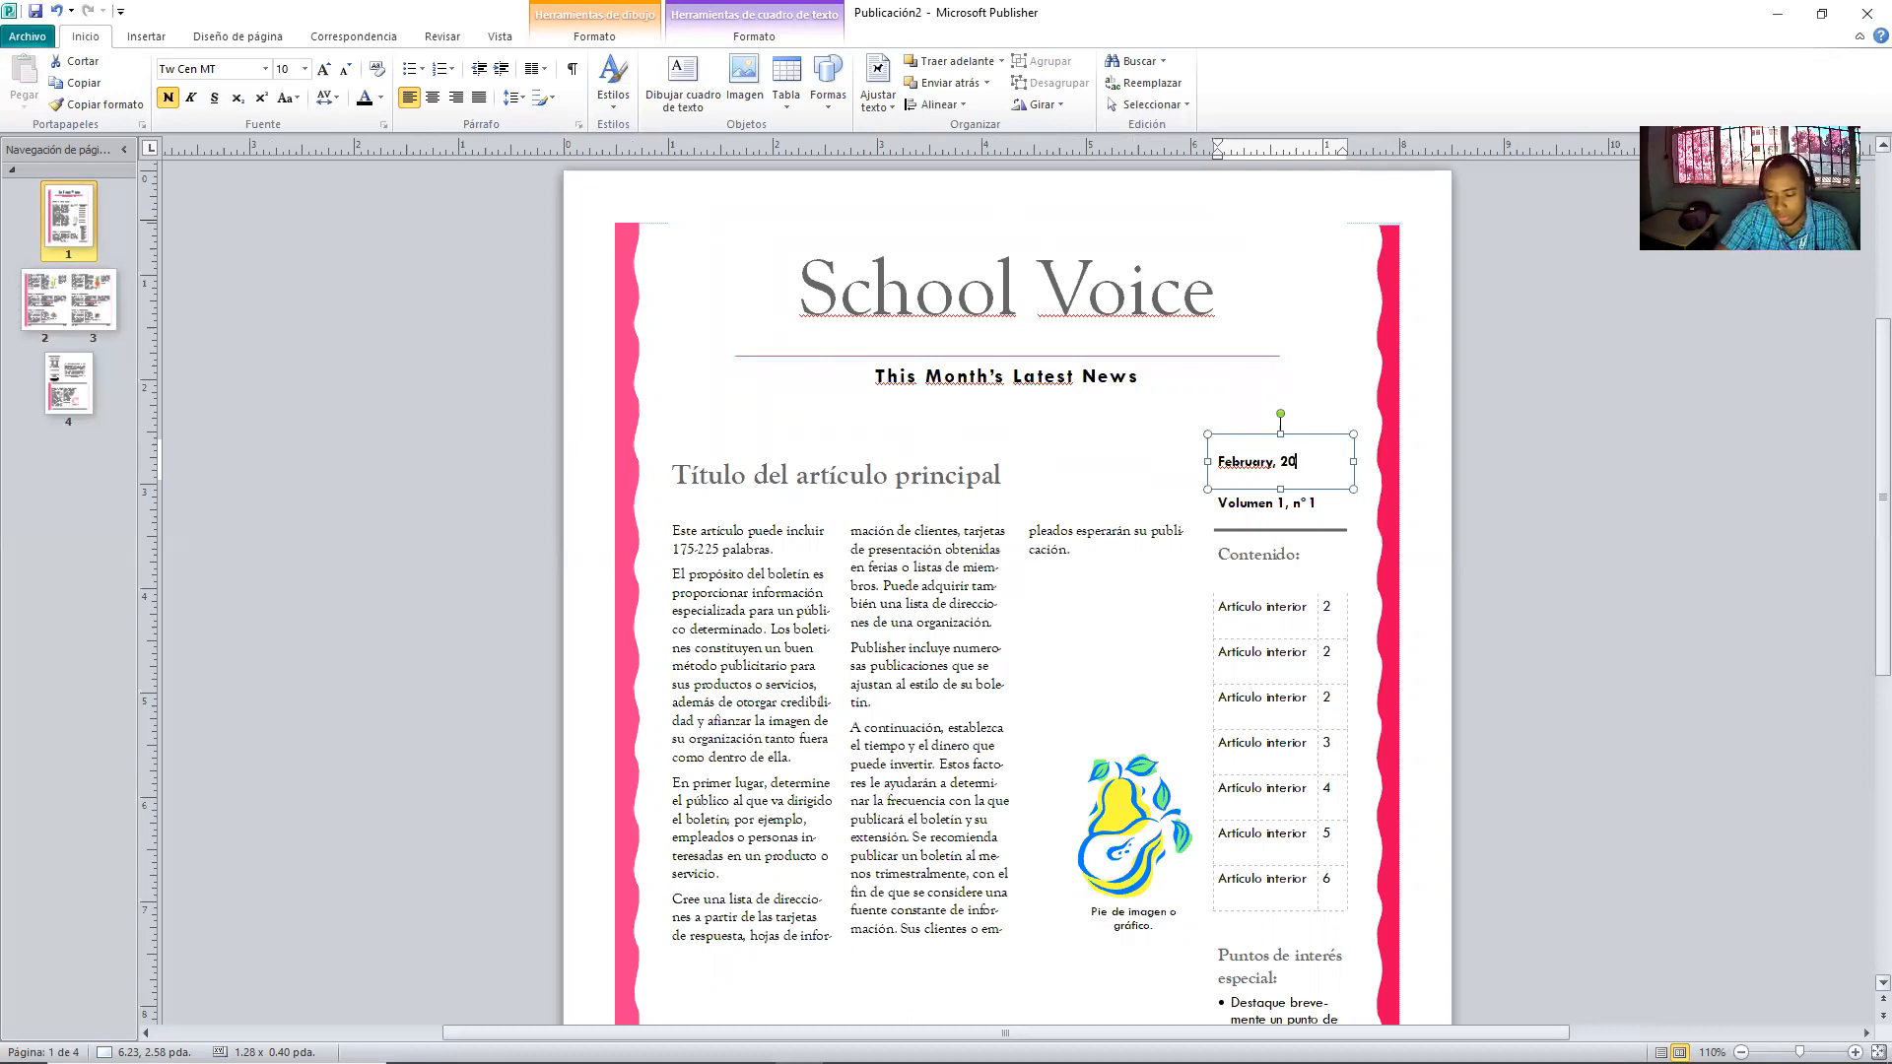
{"action": "type", "text": "22"}
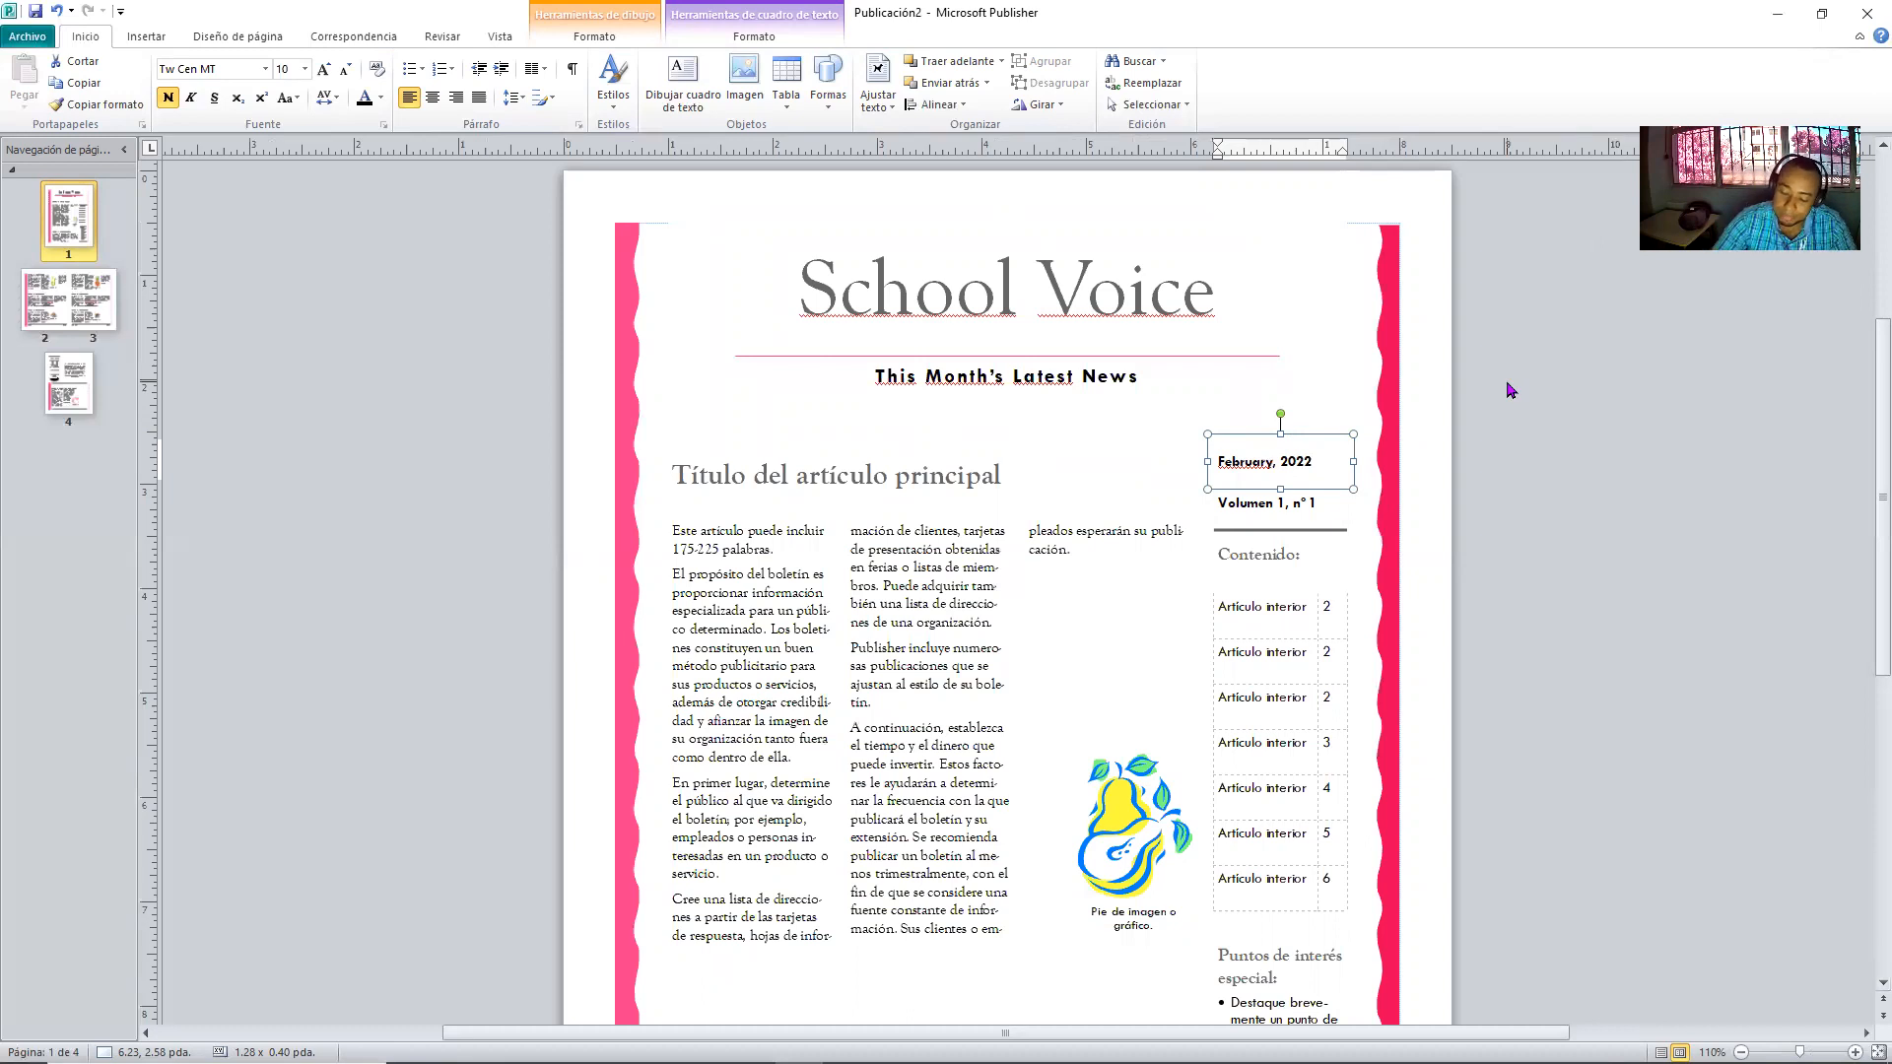
- Add the day range 14-18 to the newsletter date so it reads "February 14-18, 2022"
{"action": "type", "text": "14"}
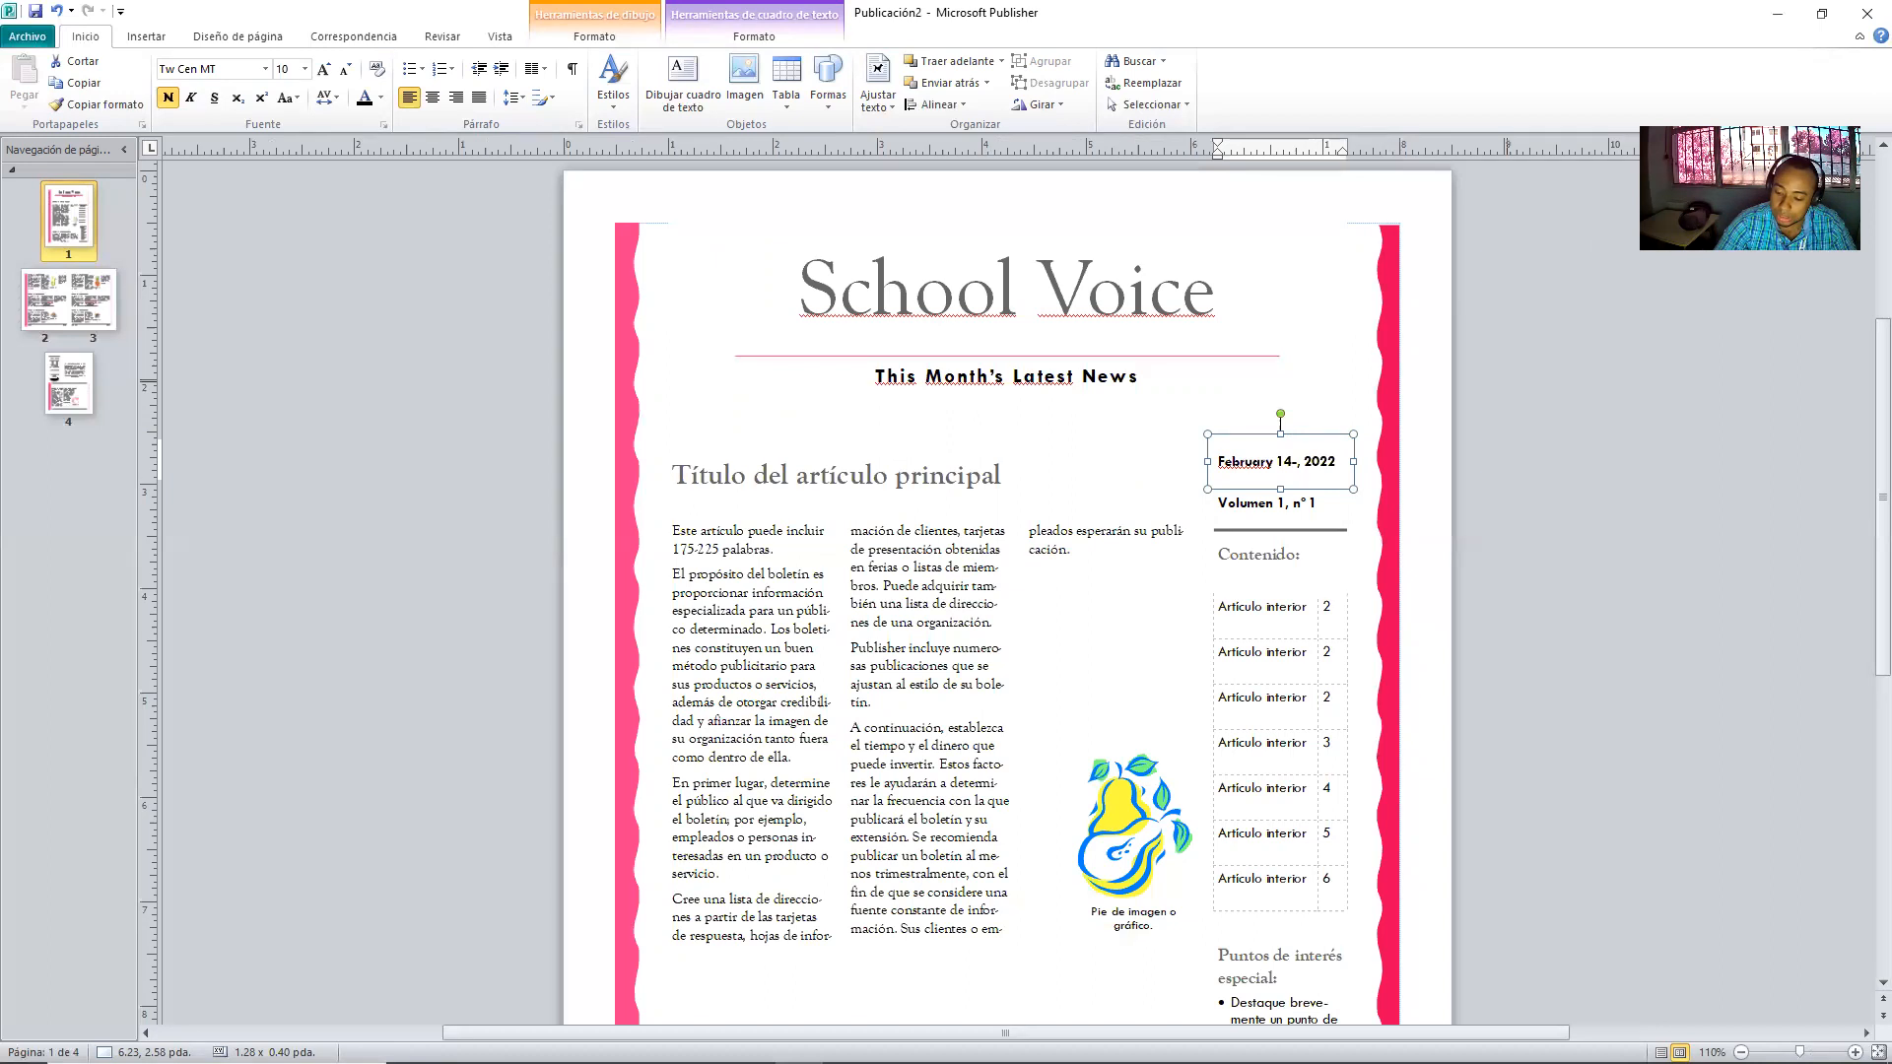
{"action": "type", "text": "-18"}
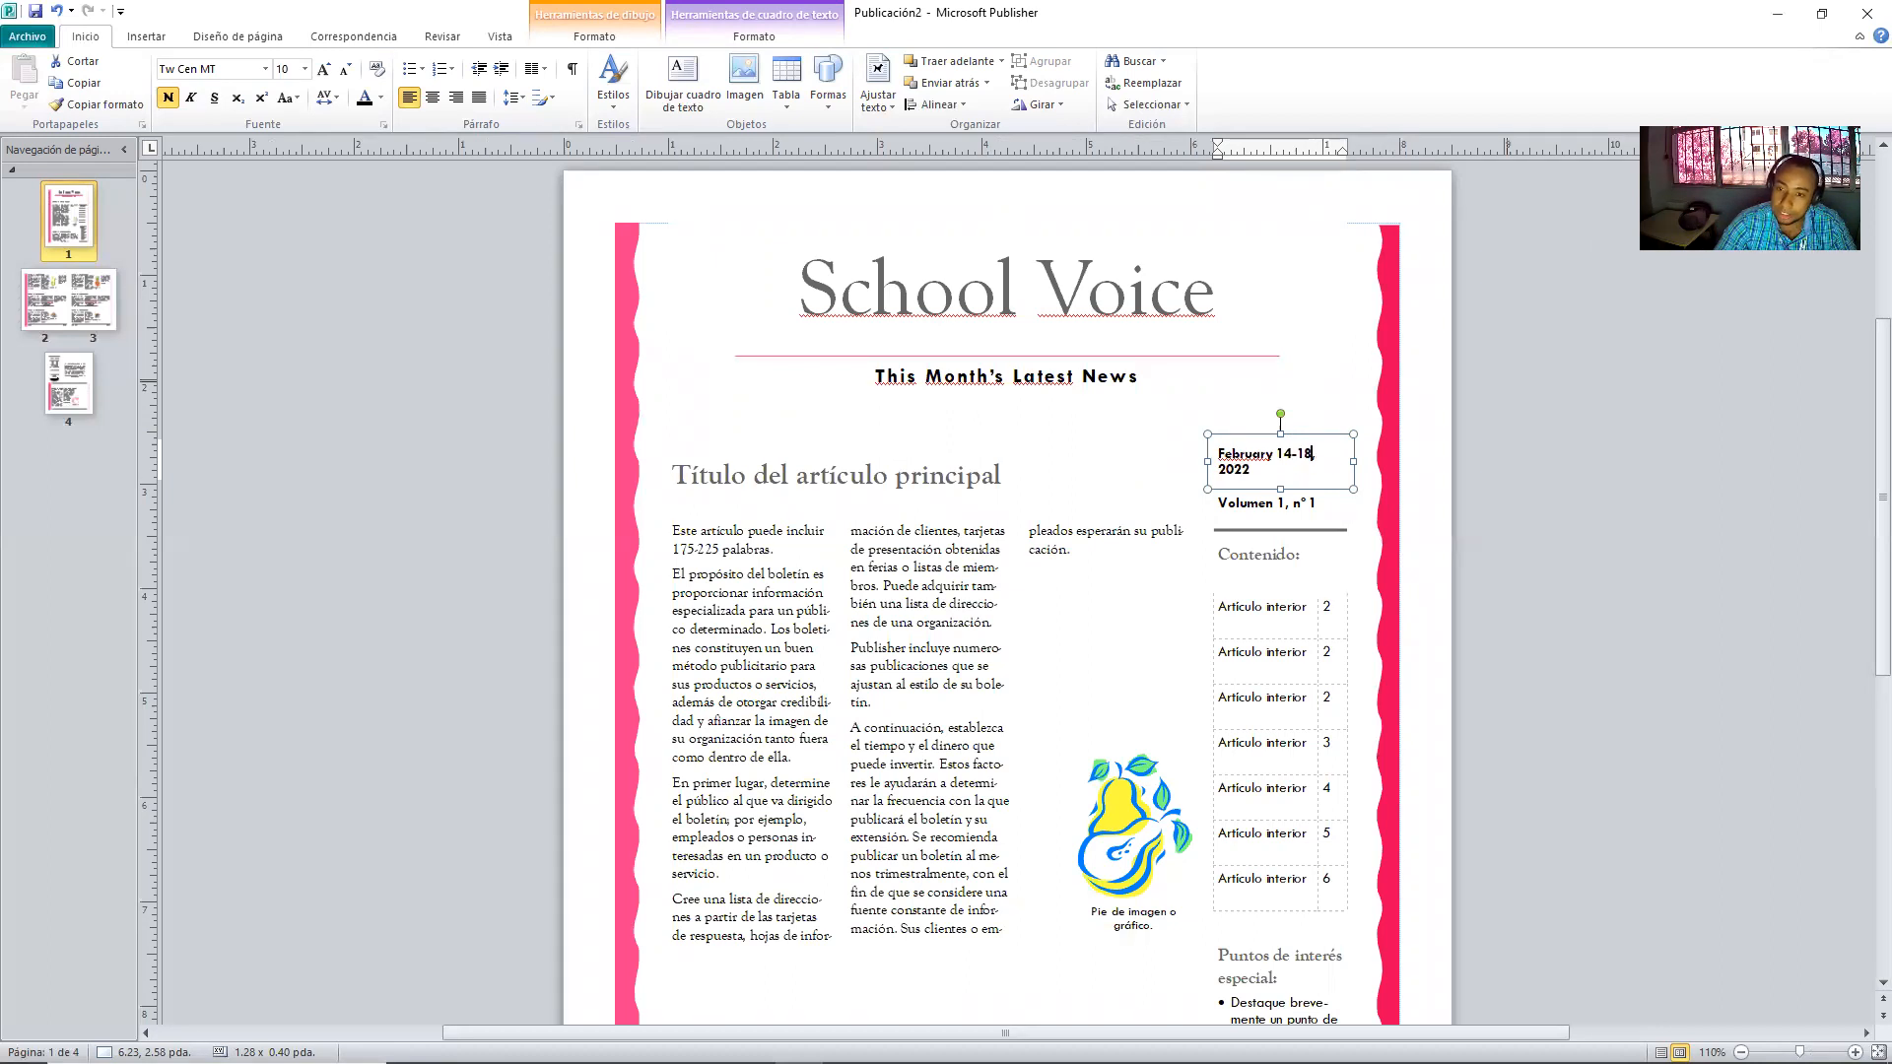
{"action": "left_click", "coordinate": [1484, 548]}
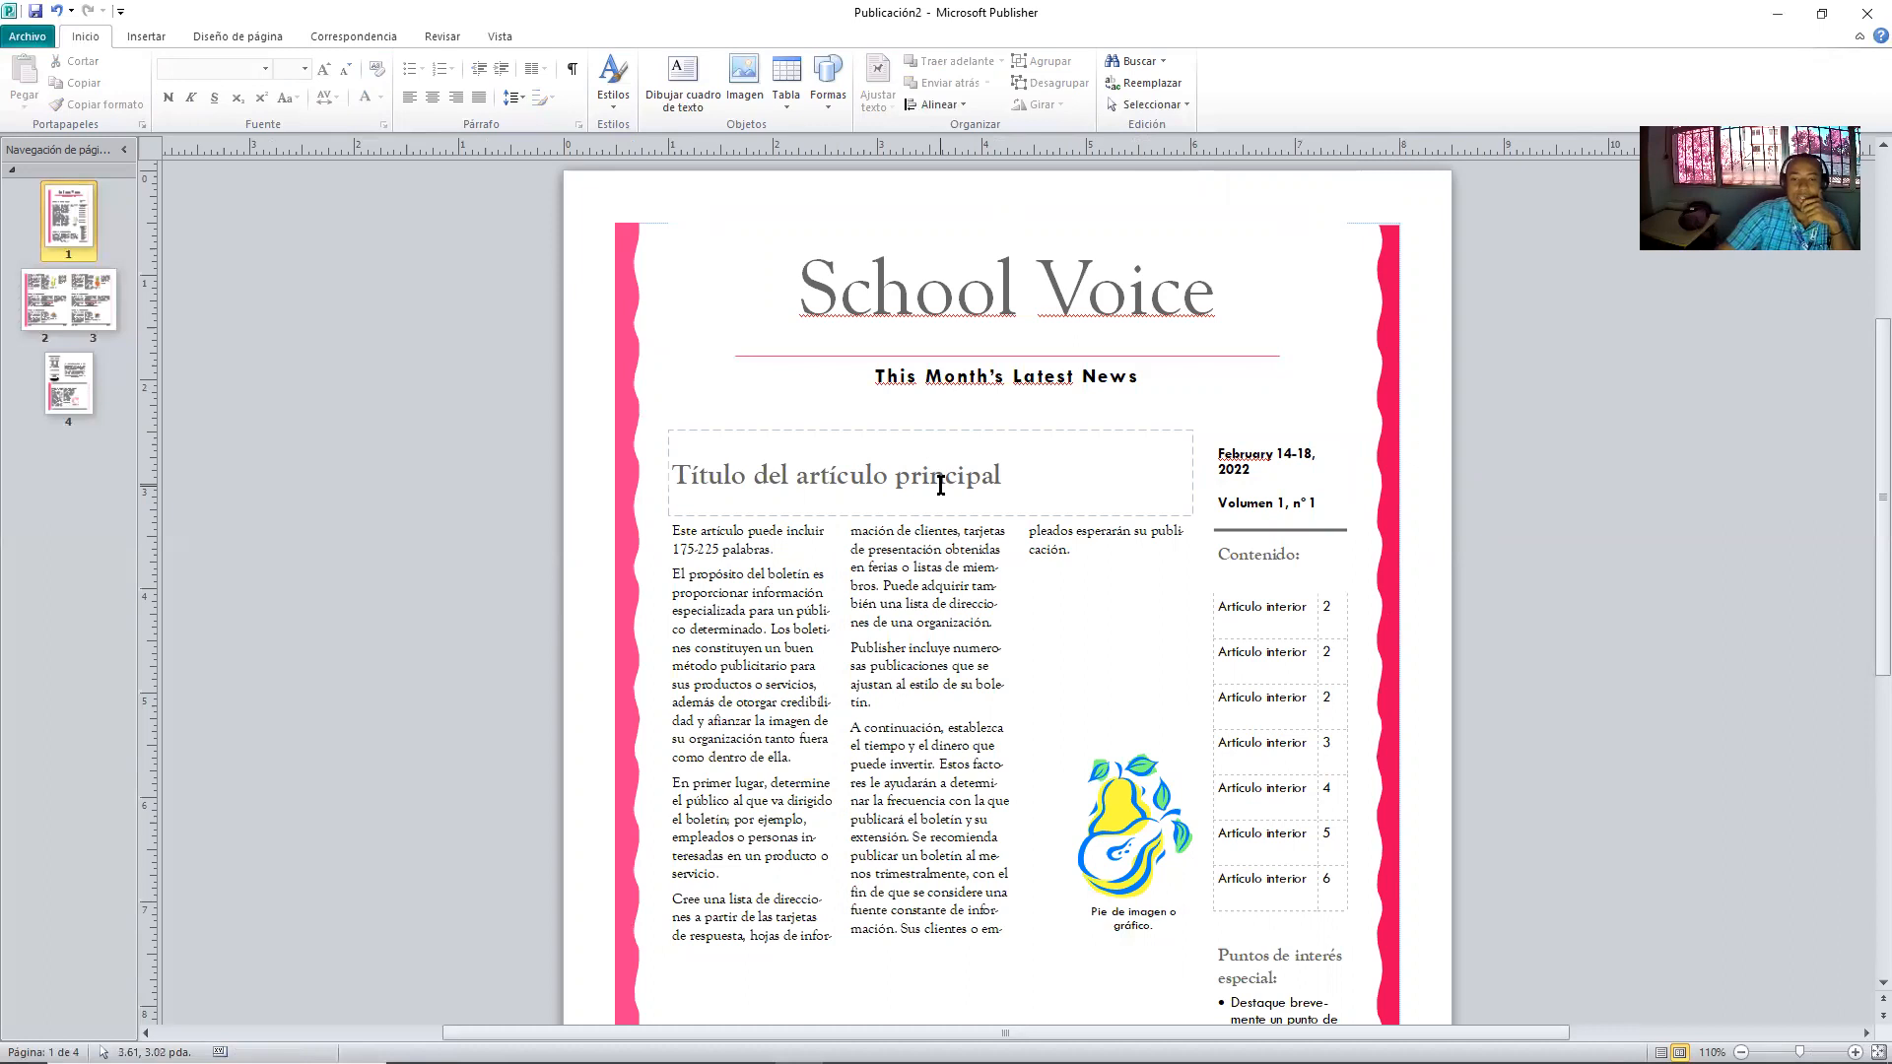
- Replace the first "Artículo interior" entry in the Contenido table with "Dominican Week"
{"action": "triple_click", "coordinate": [1273, 610]}
{"action": "scroll", "coordinate": [1275, 616], "scroll_direction": "down", "scroll_amount": 5}
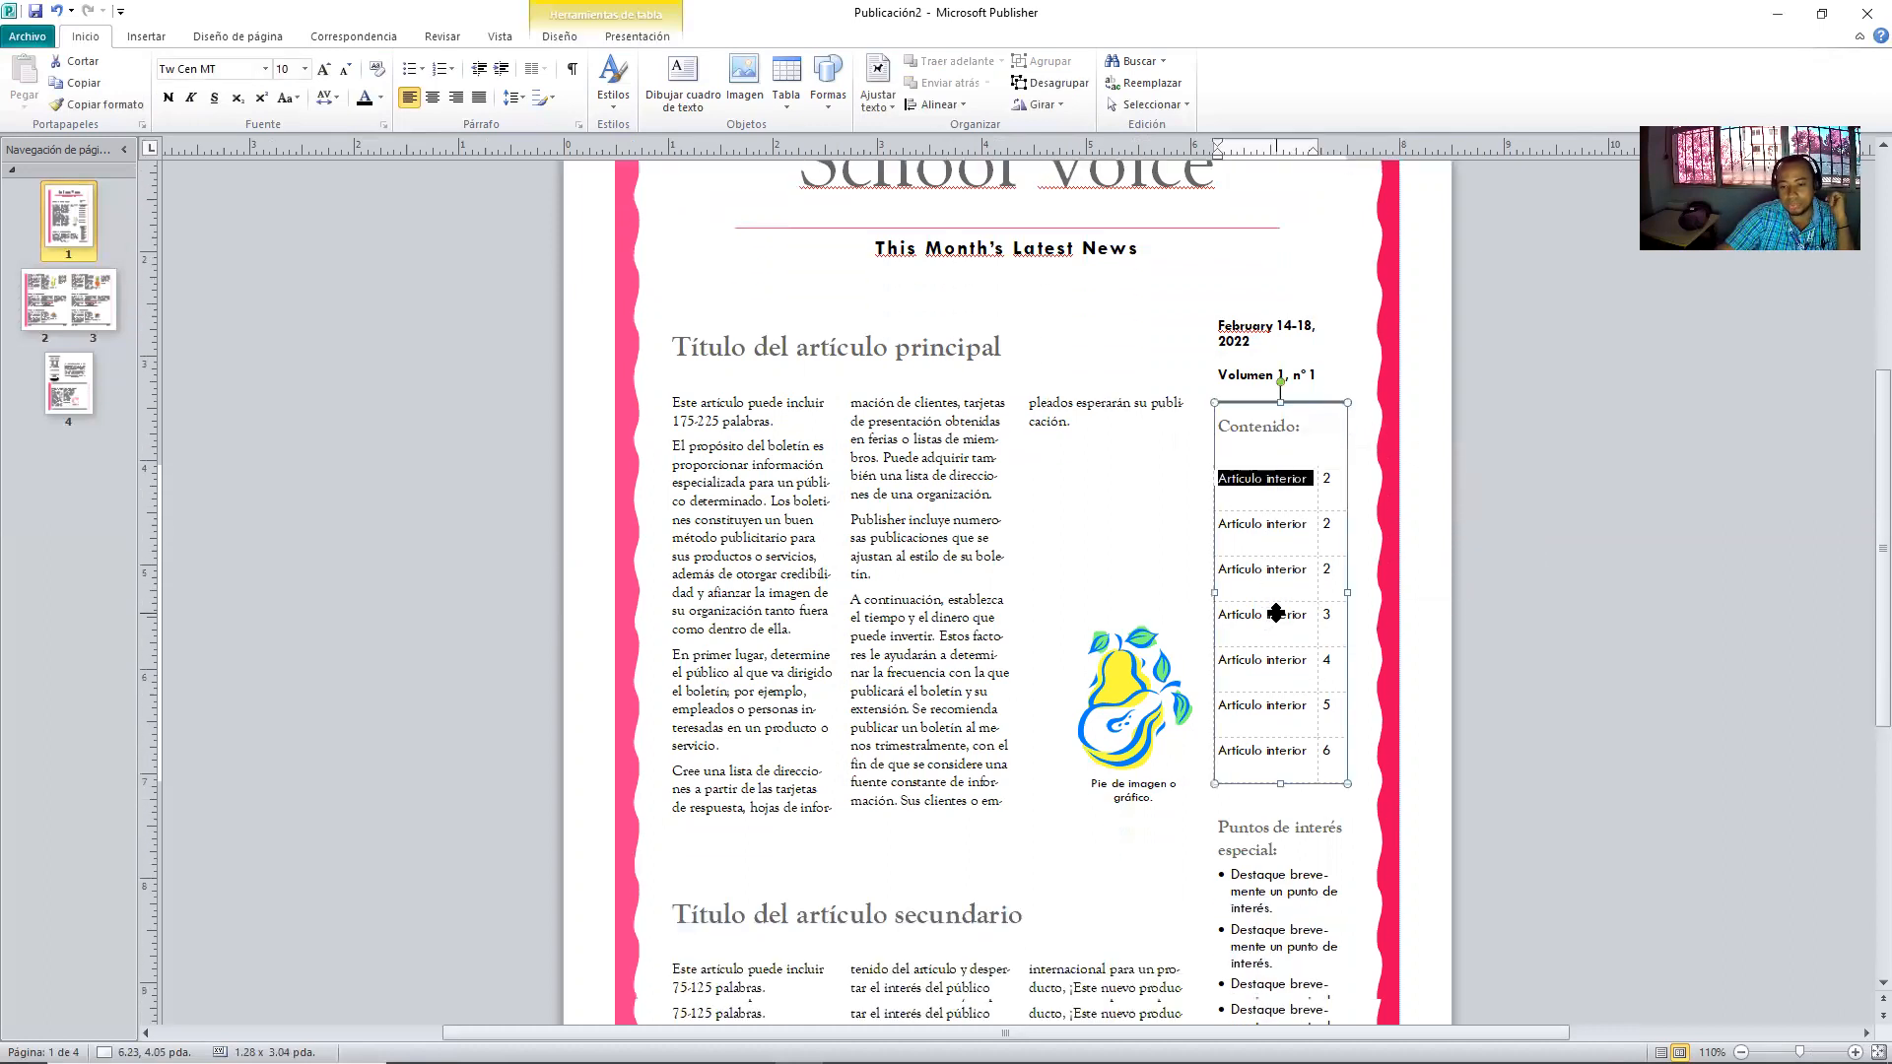
{"action": "scroll", "coordinate": [1275, 612], "scroll_direction": "up", "scroll_amount": 3}
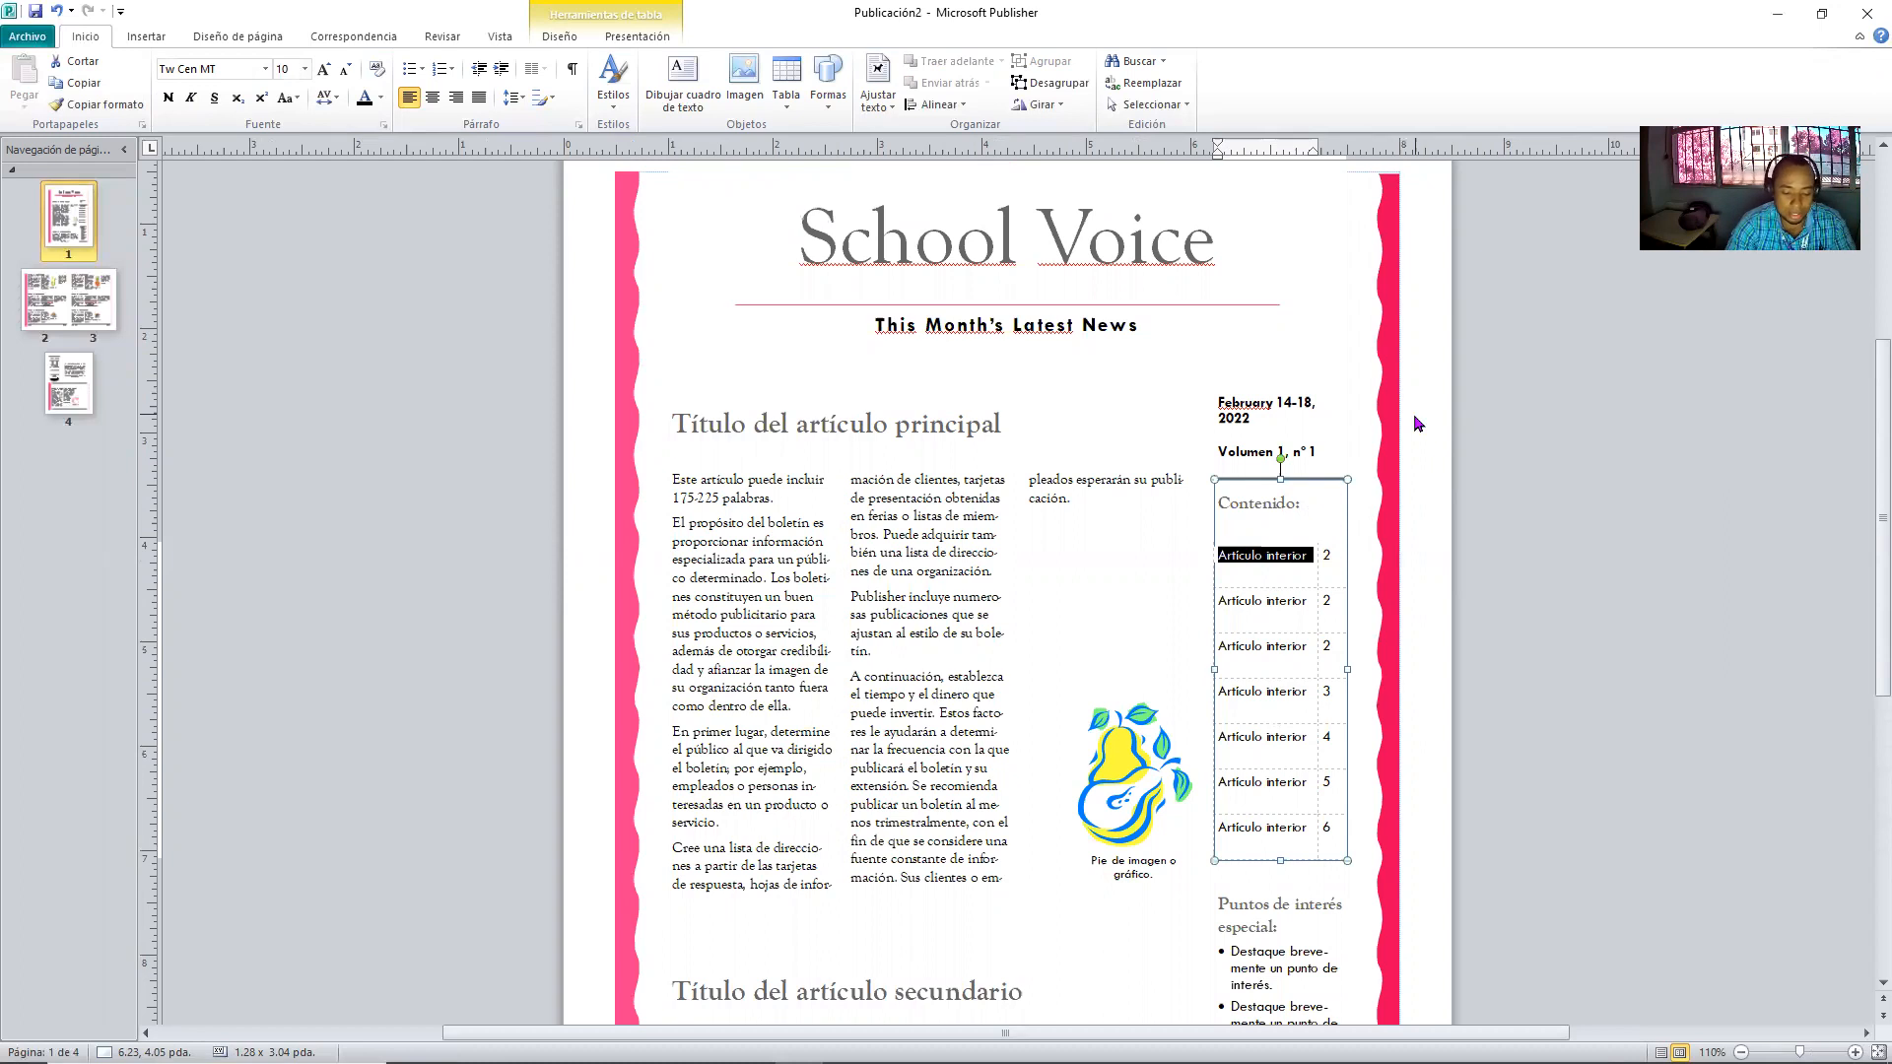
{"action": "type", "text": "Dominican"}
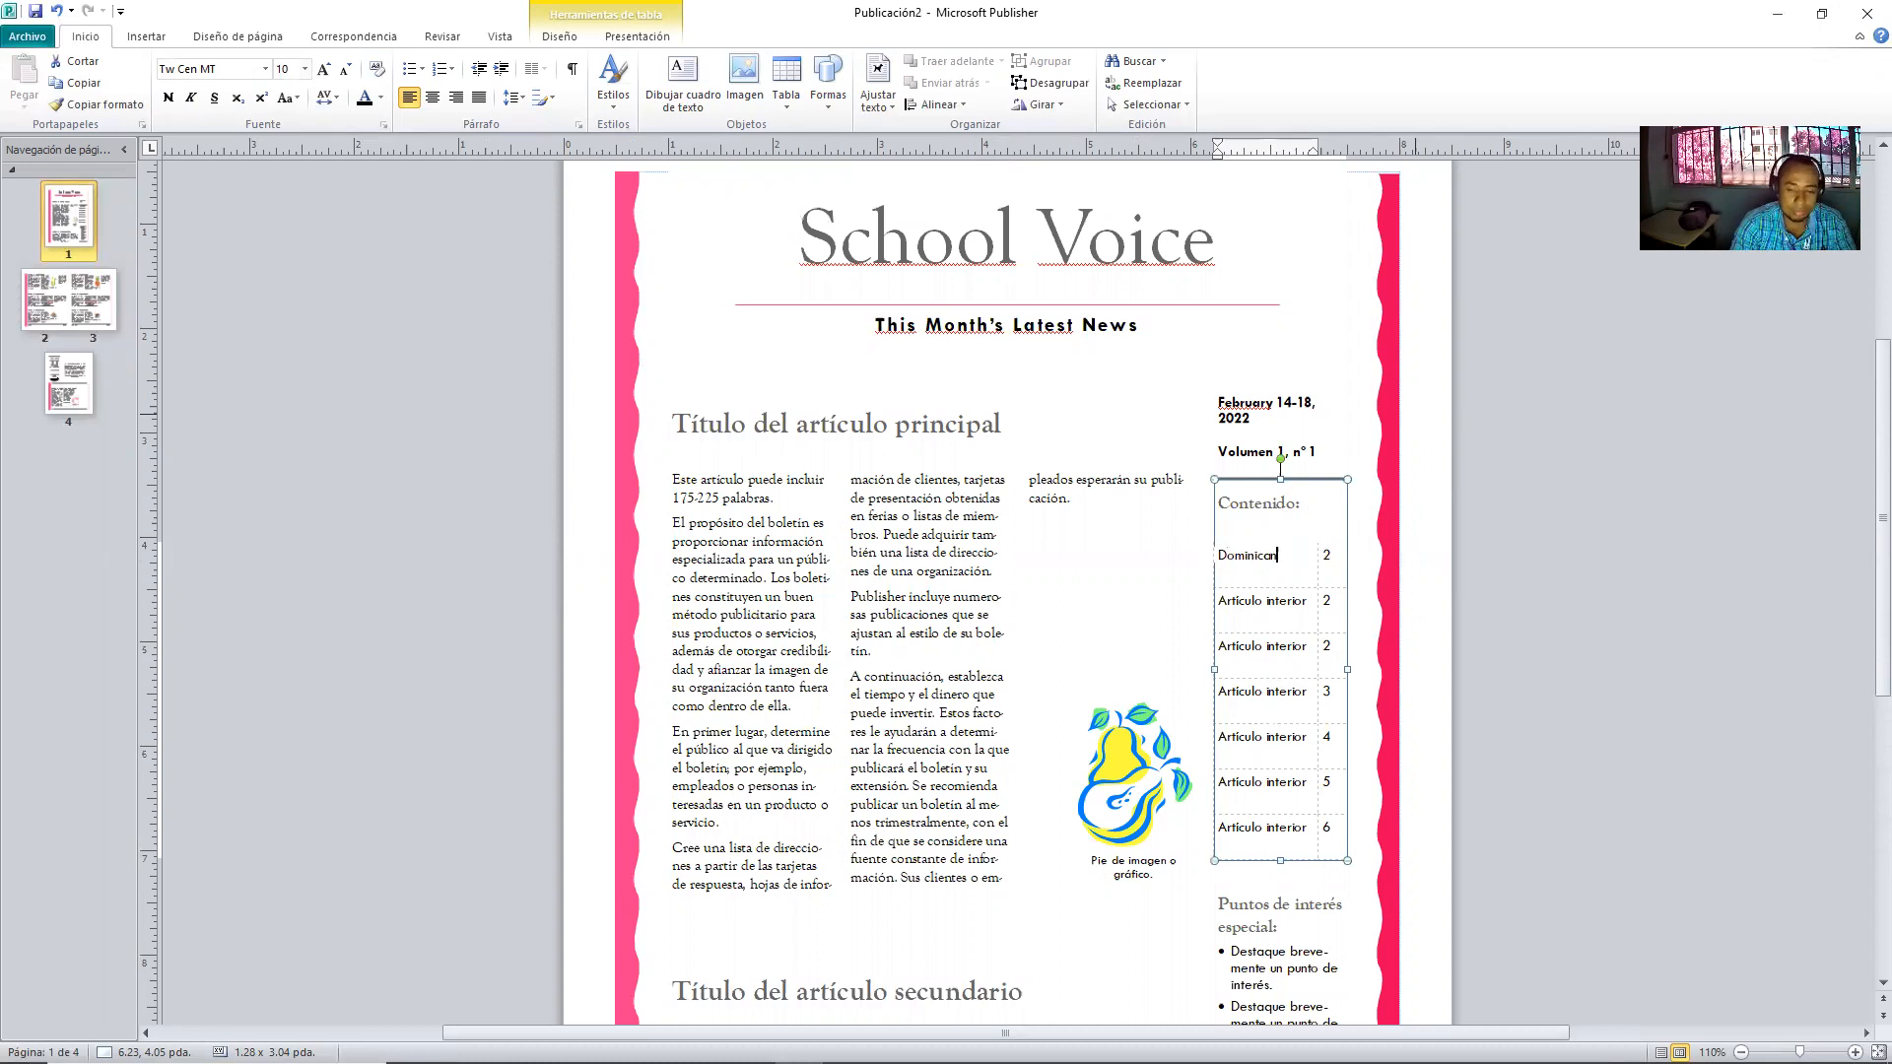
{"action": "type", "text": " Week"}
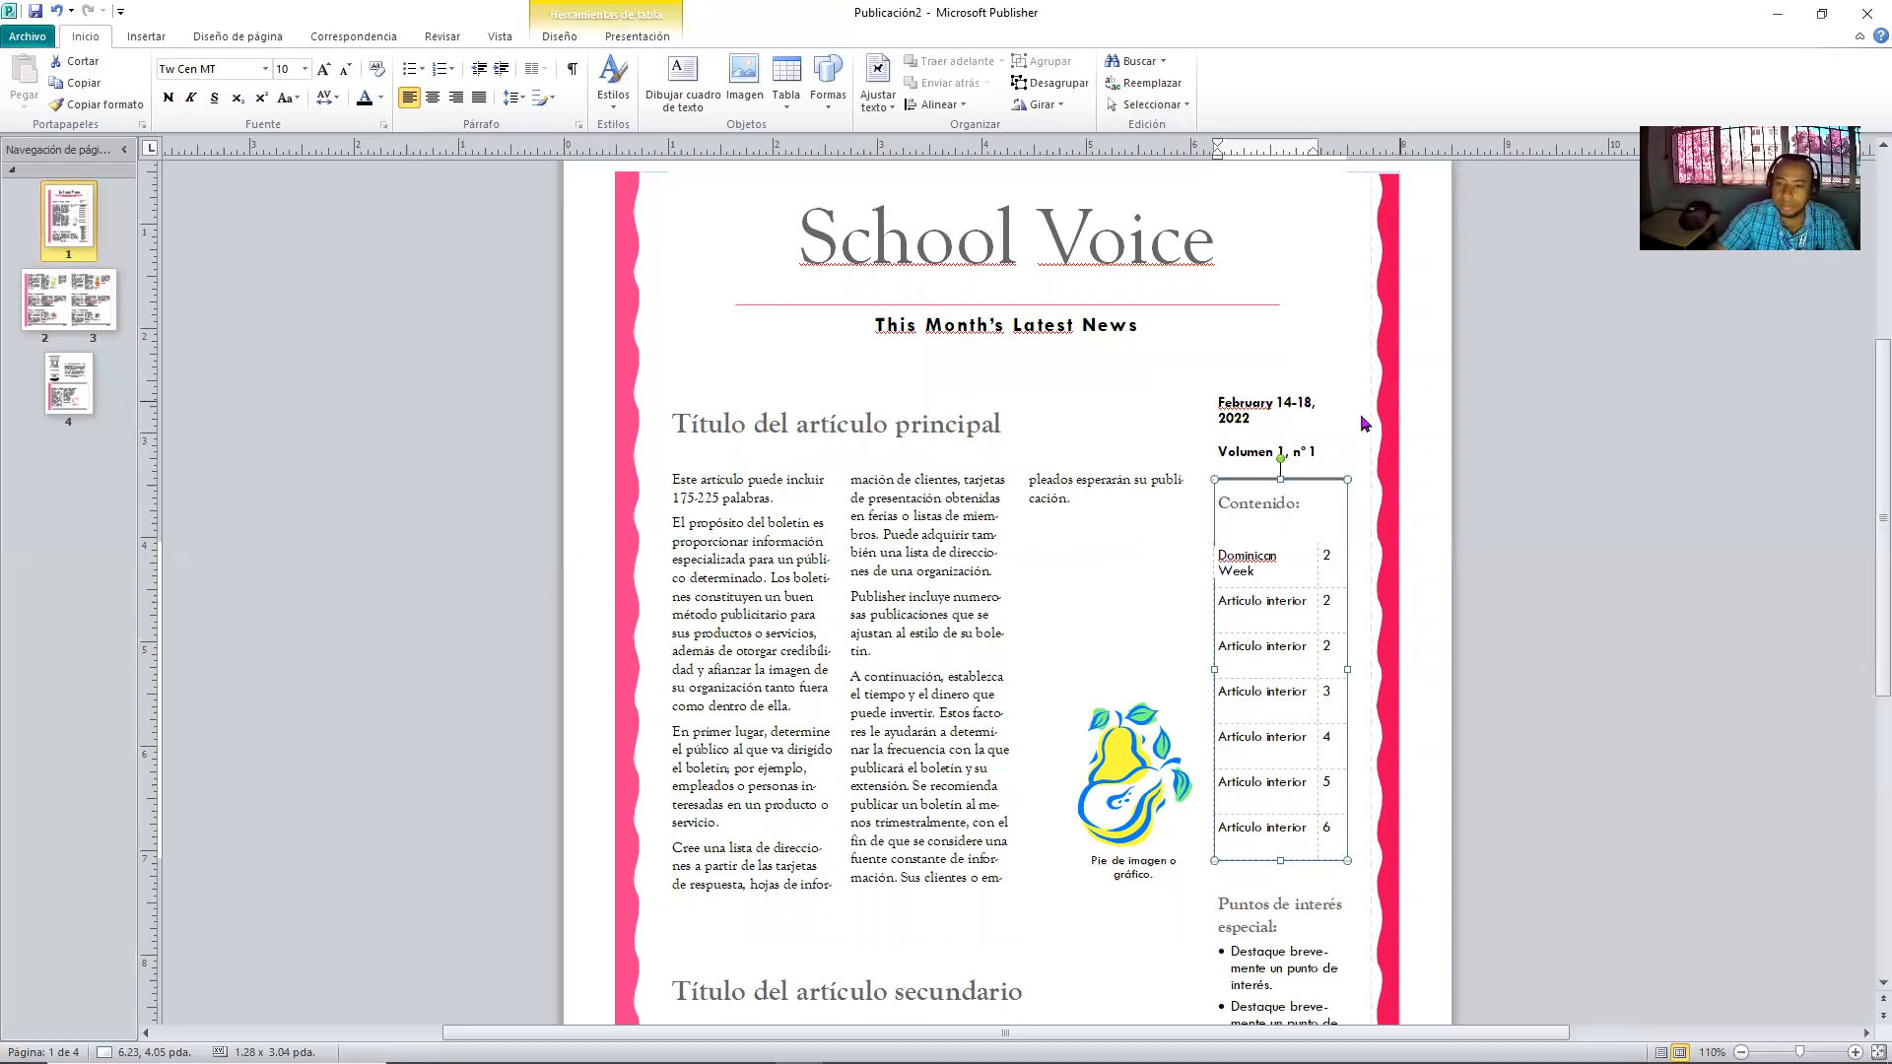
- Replace the second entry in the Contenido table with "Cafeteria Re-opening"
{"action": "triple_click", "coordinate": [1266, 602]}
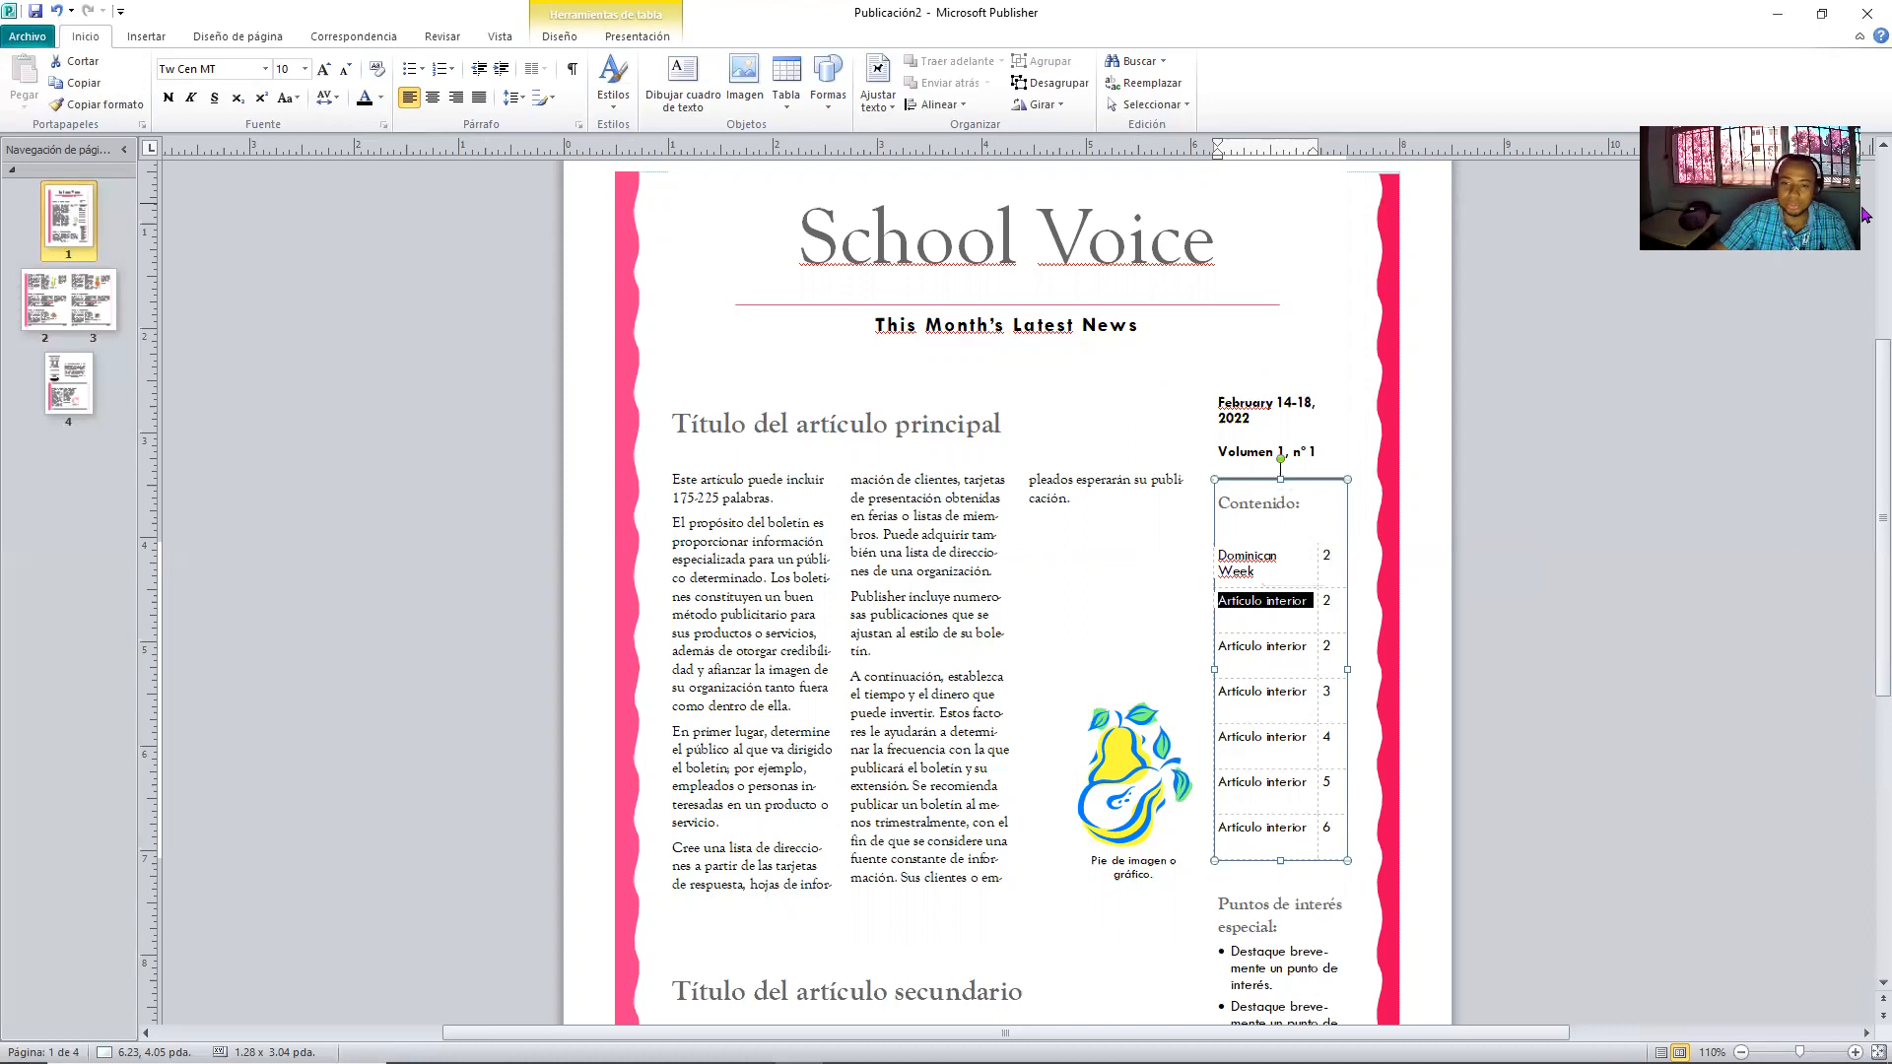
{"action": "type", "text": "Cafetr"}
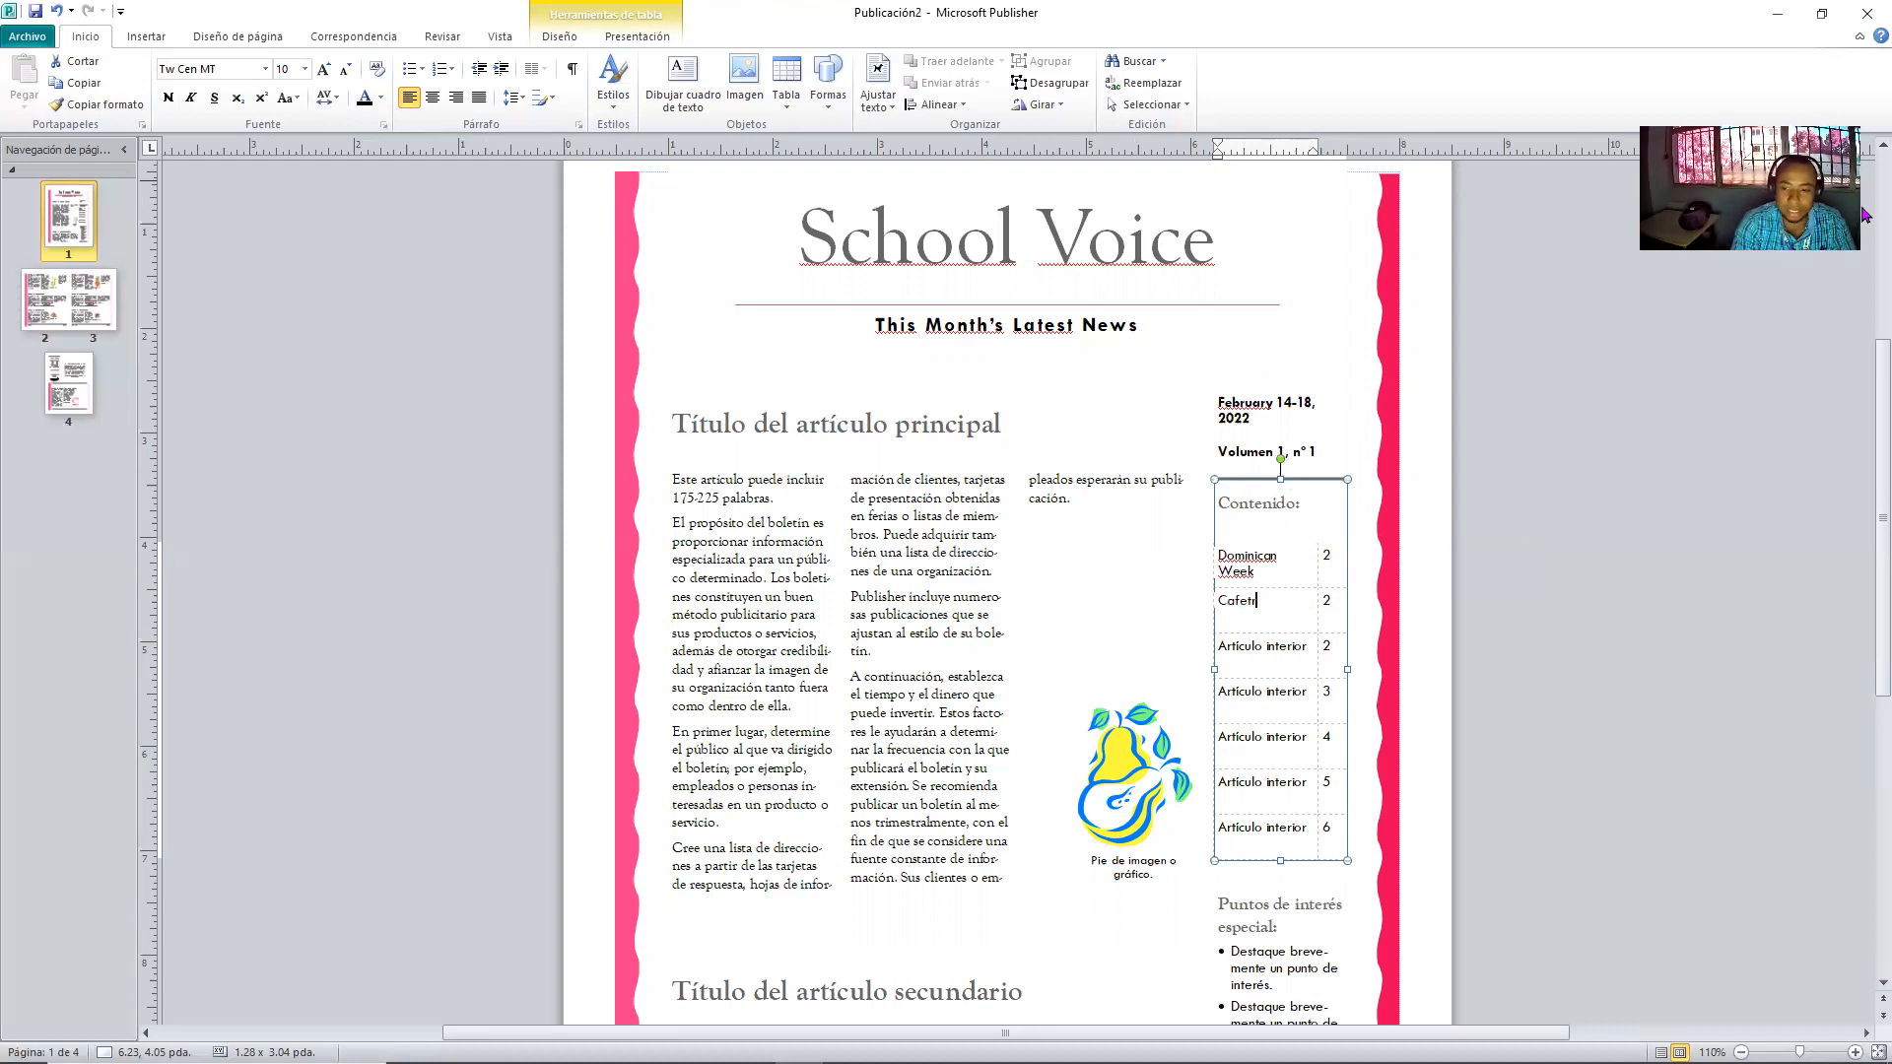
{"action": "type", "text": "eria"}
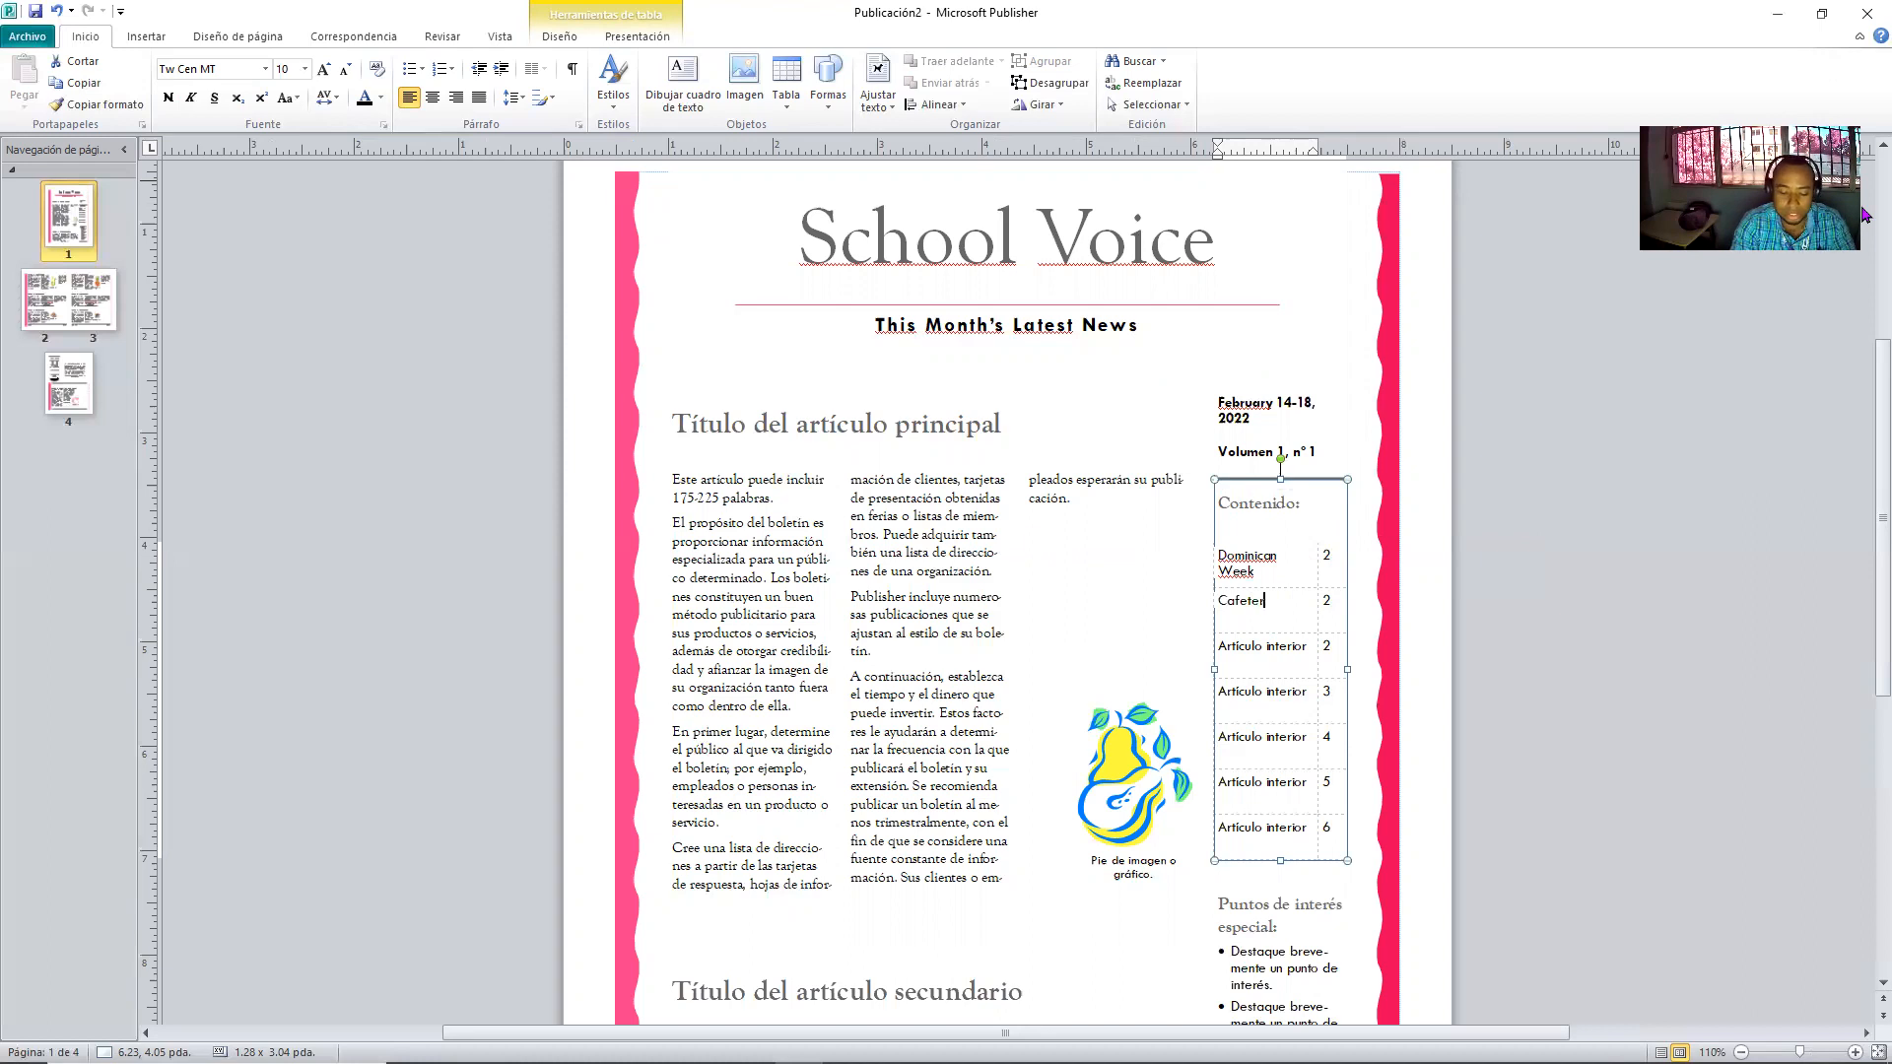
{"action": "type", "text": " R"}
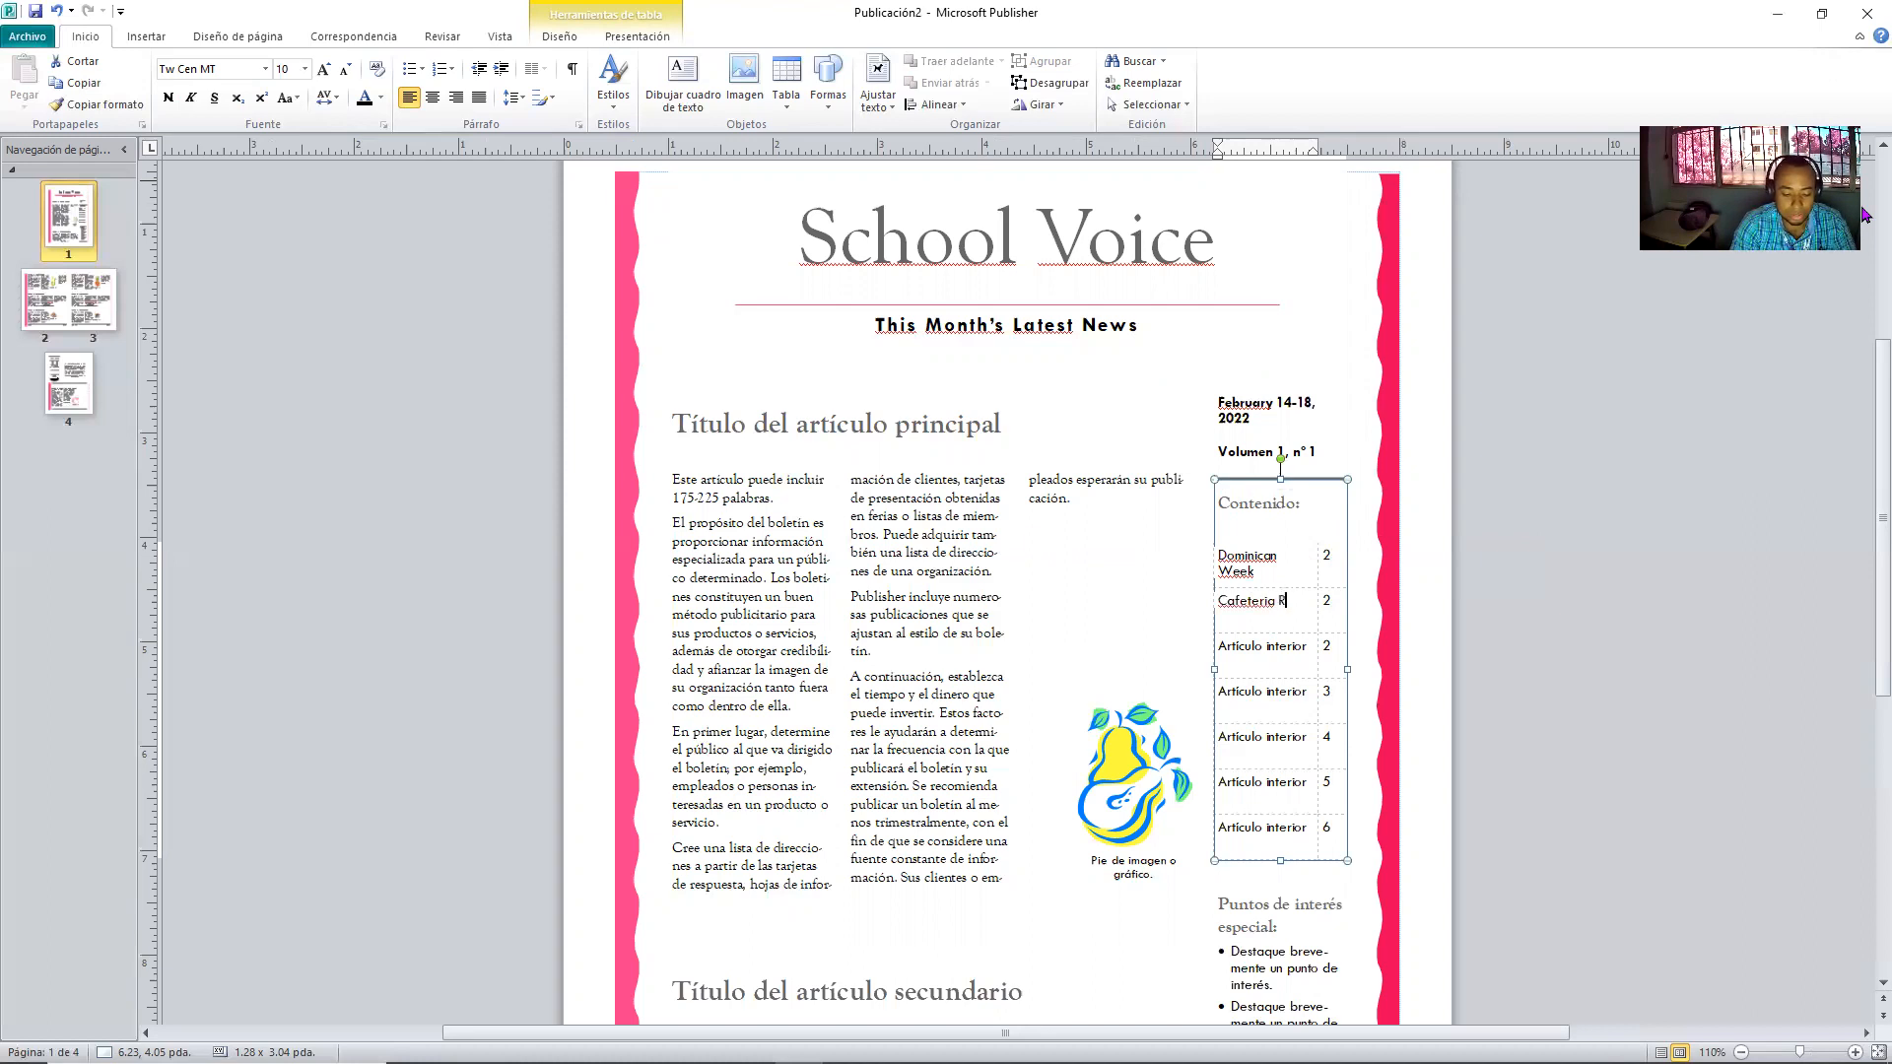
{"action": "type", "text": "e-opening"}
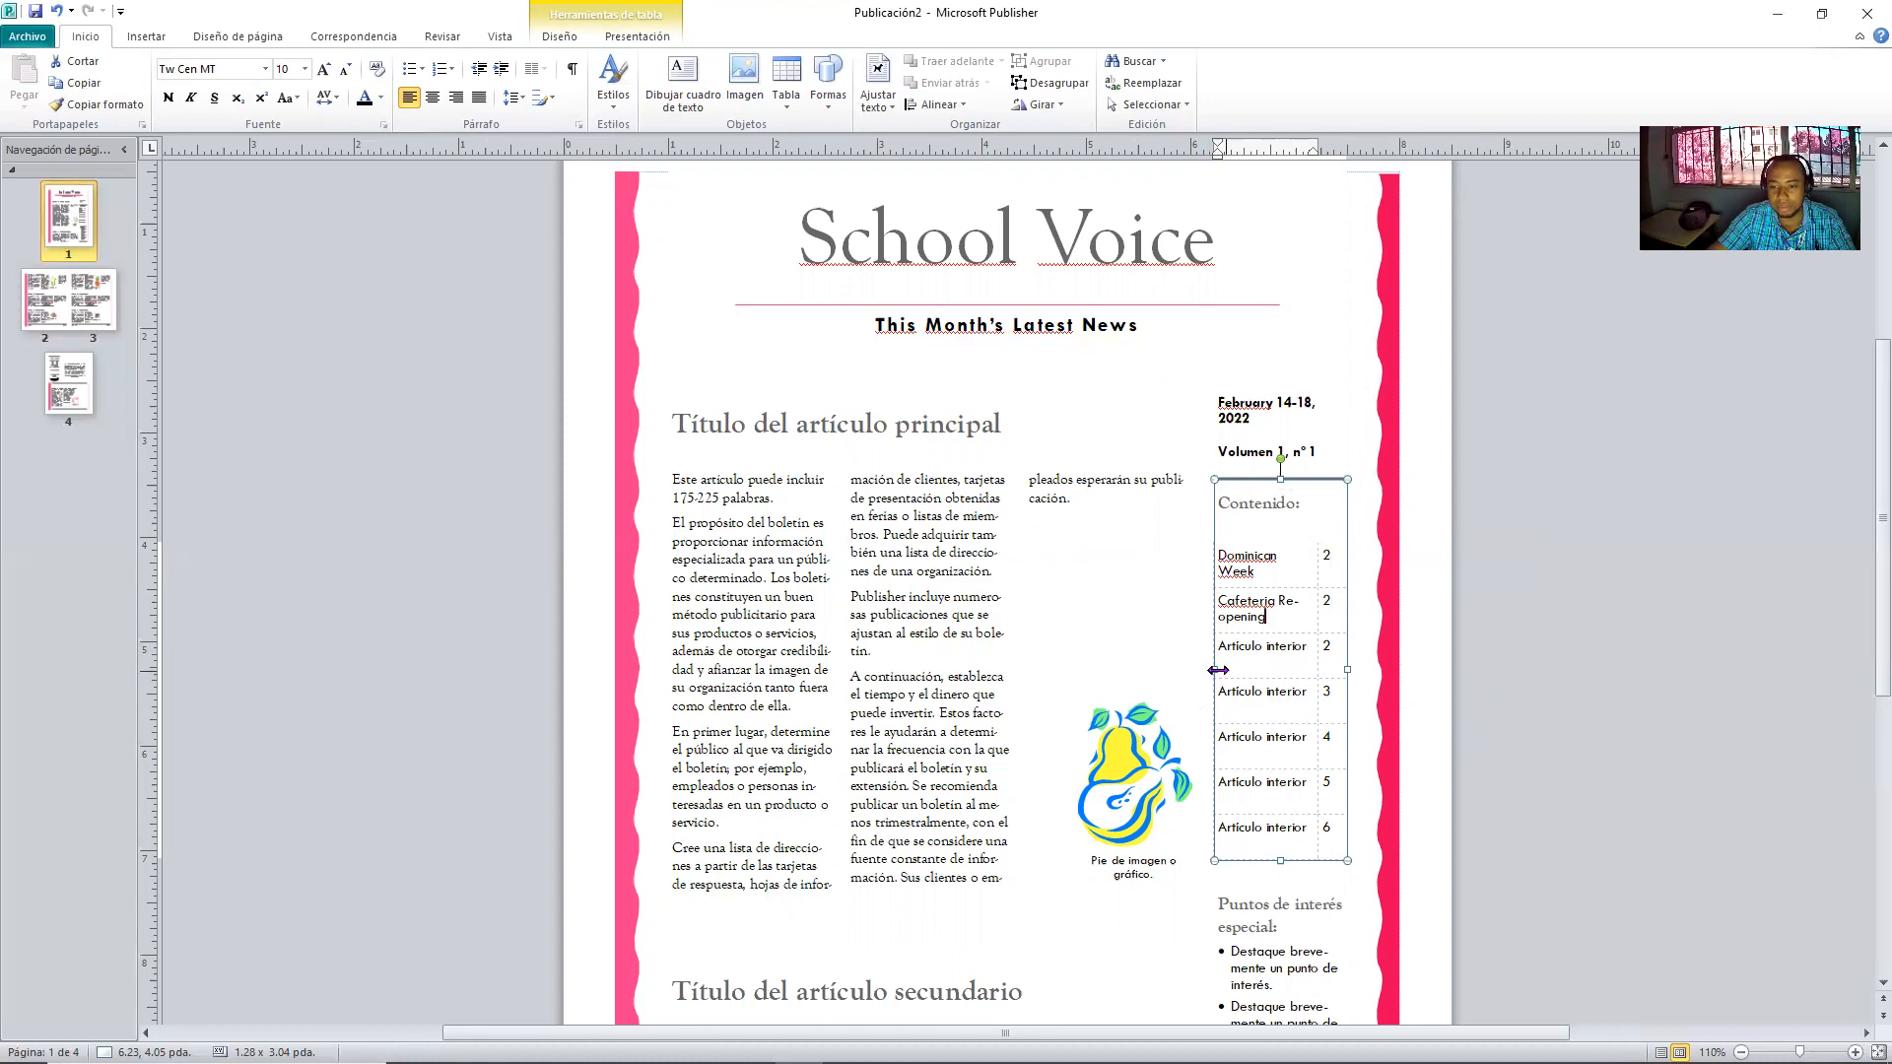
- Widen the Contenido table on both sides to about 1.68 in and shift the captioned pear picture leftward and slightly up, clear of the table
{"action": "left_click_drag", "start_coordinate": [1214, 670], "coordinate": [1195, 669]}
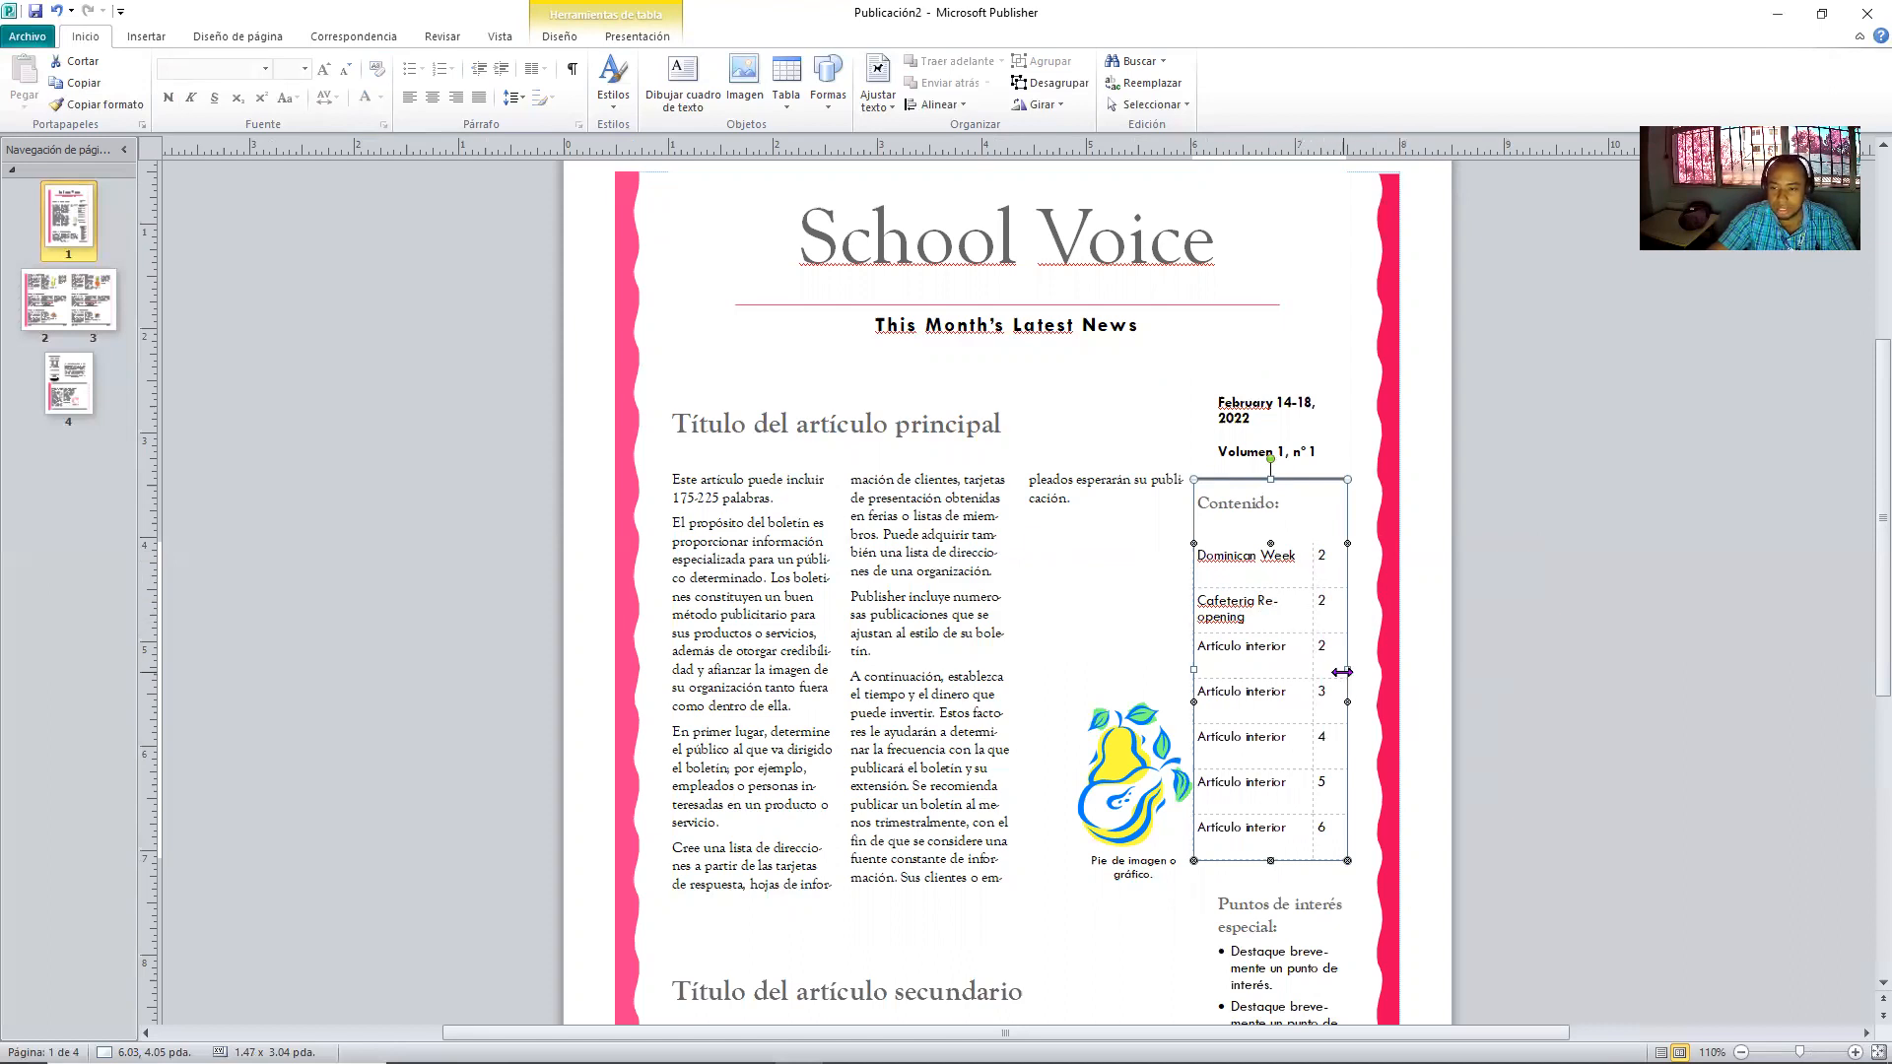
{"action": "left_click_drag", "start_coordinate": [1343, 670], "coordinate": [1369, 669]}
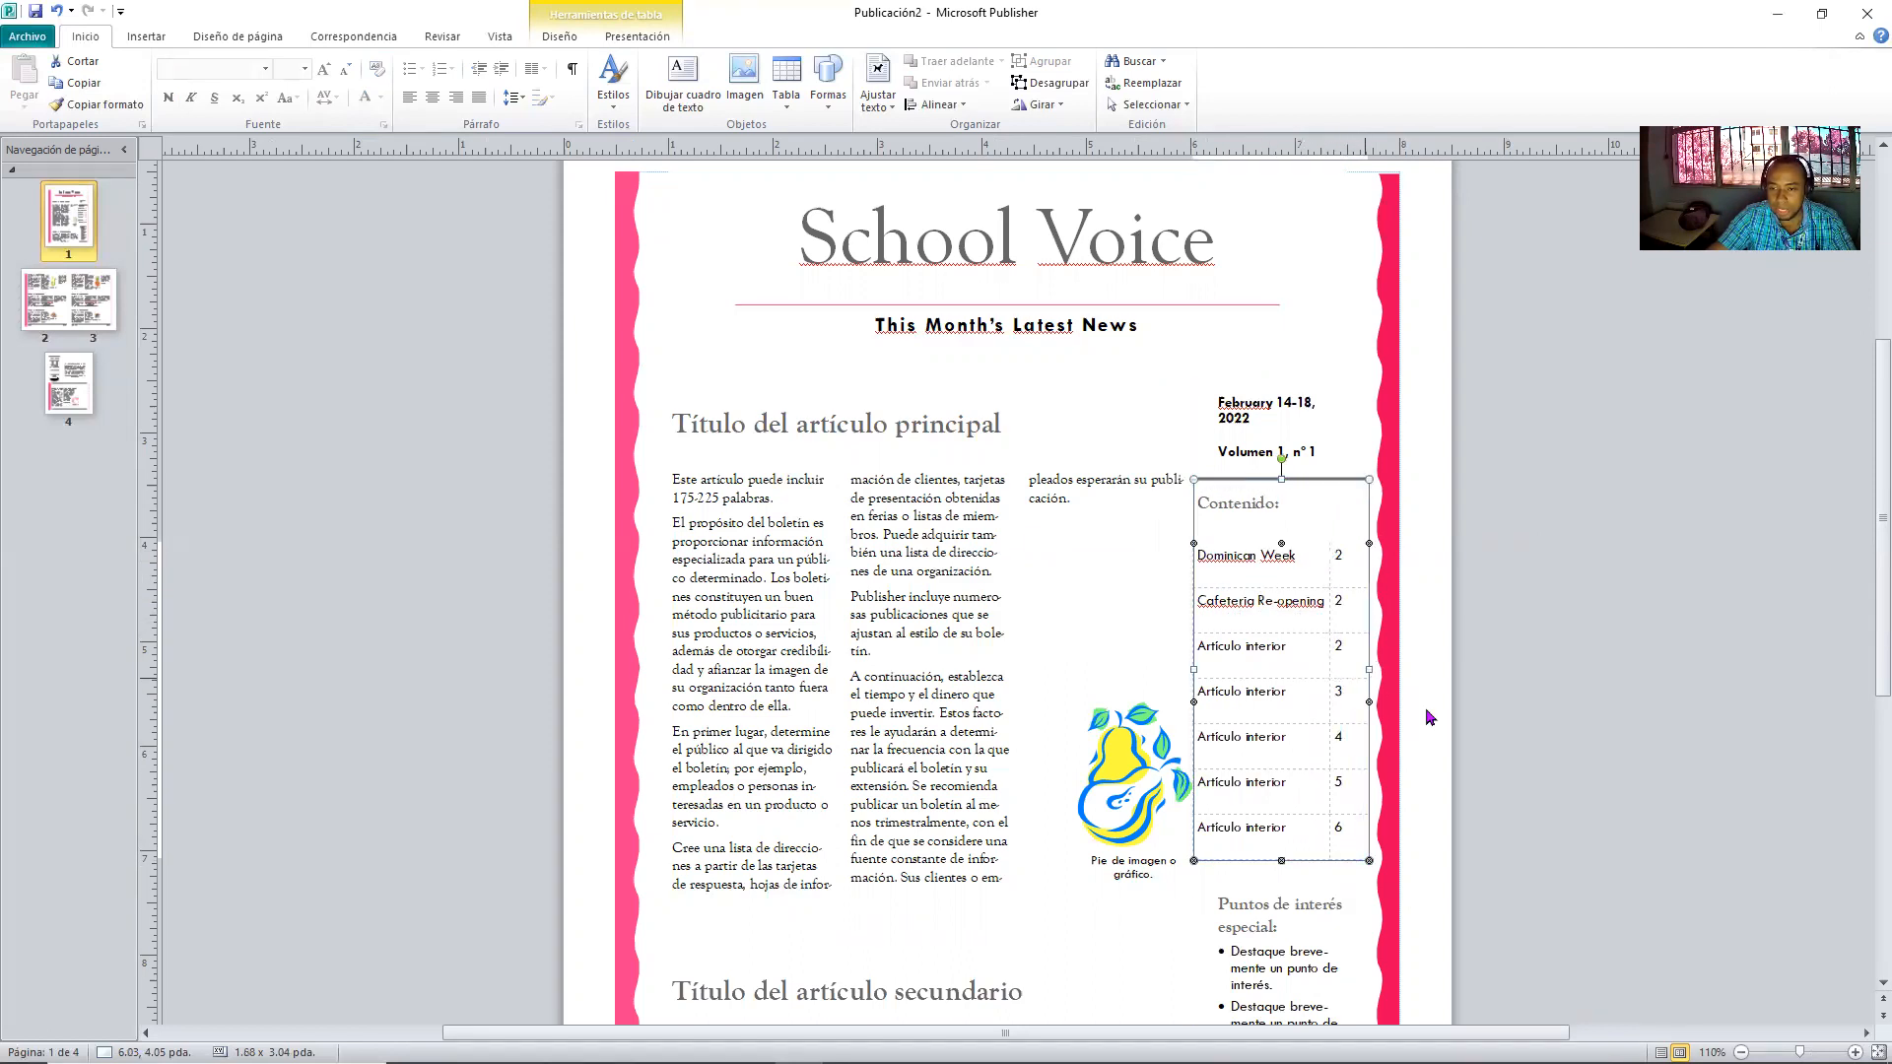
{"action": "left_click", "coordinate": [1139, 768]}
{"action": "left_click_drag", "start_coordinate": [1126, 768], "coordinate": [1086, 752]}
{"action": "left_click", "coordinate": [1539, 741]}
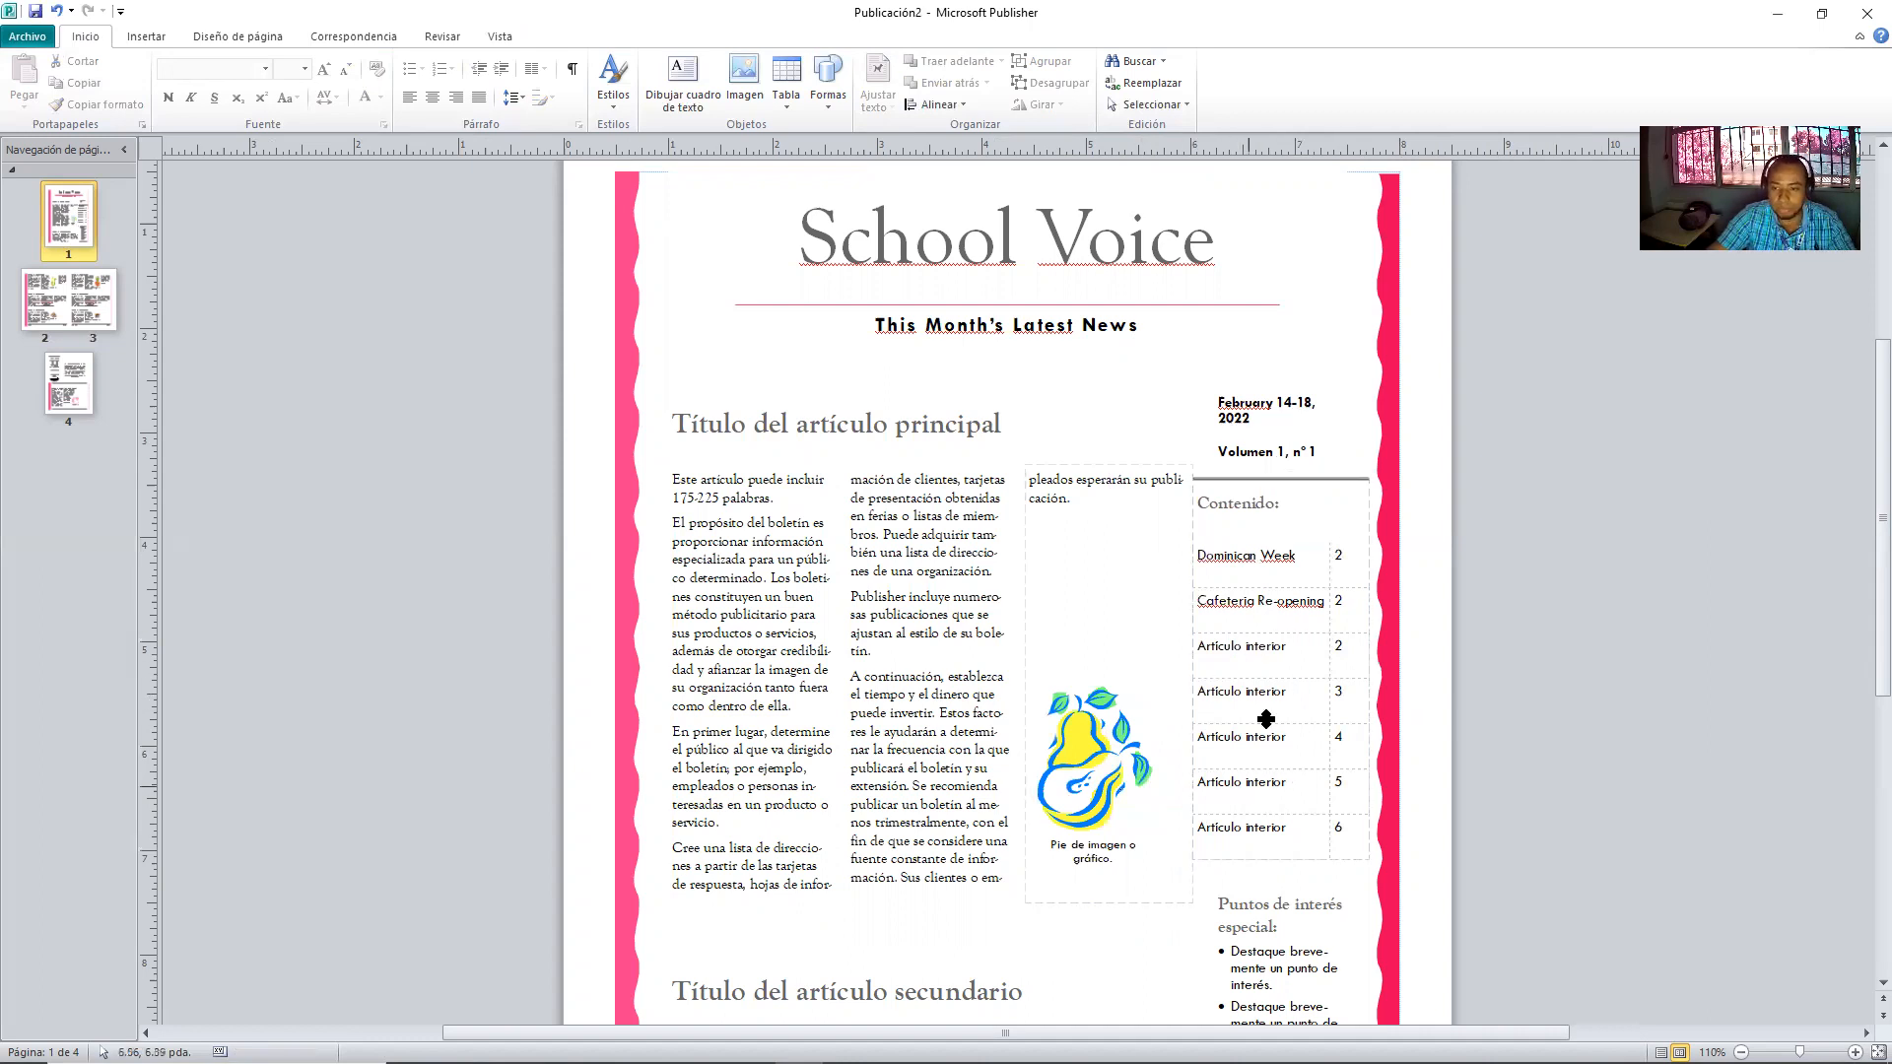
- Replace the third entry in the Contenido table with "Asynchronous Day"
{"action": "left_click", "coordinate": [1287, 646]}
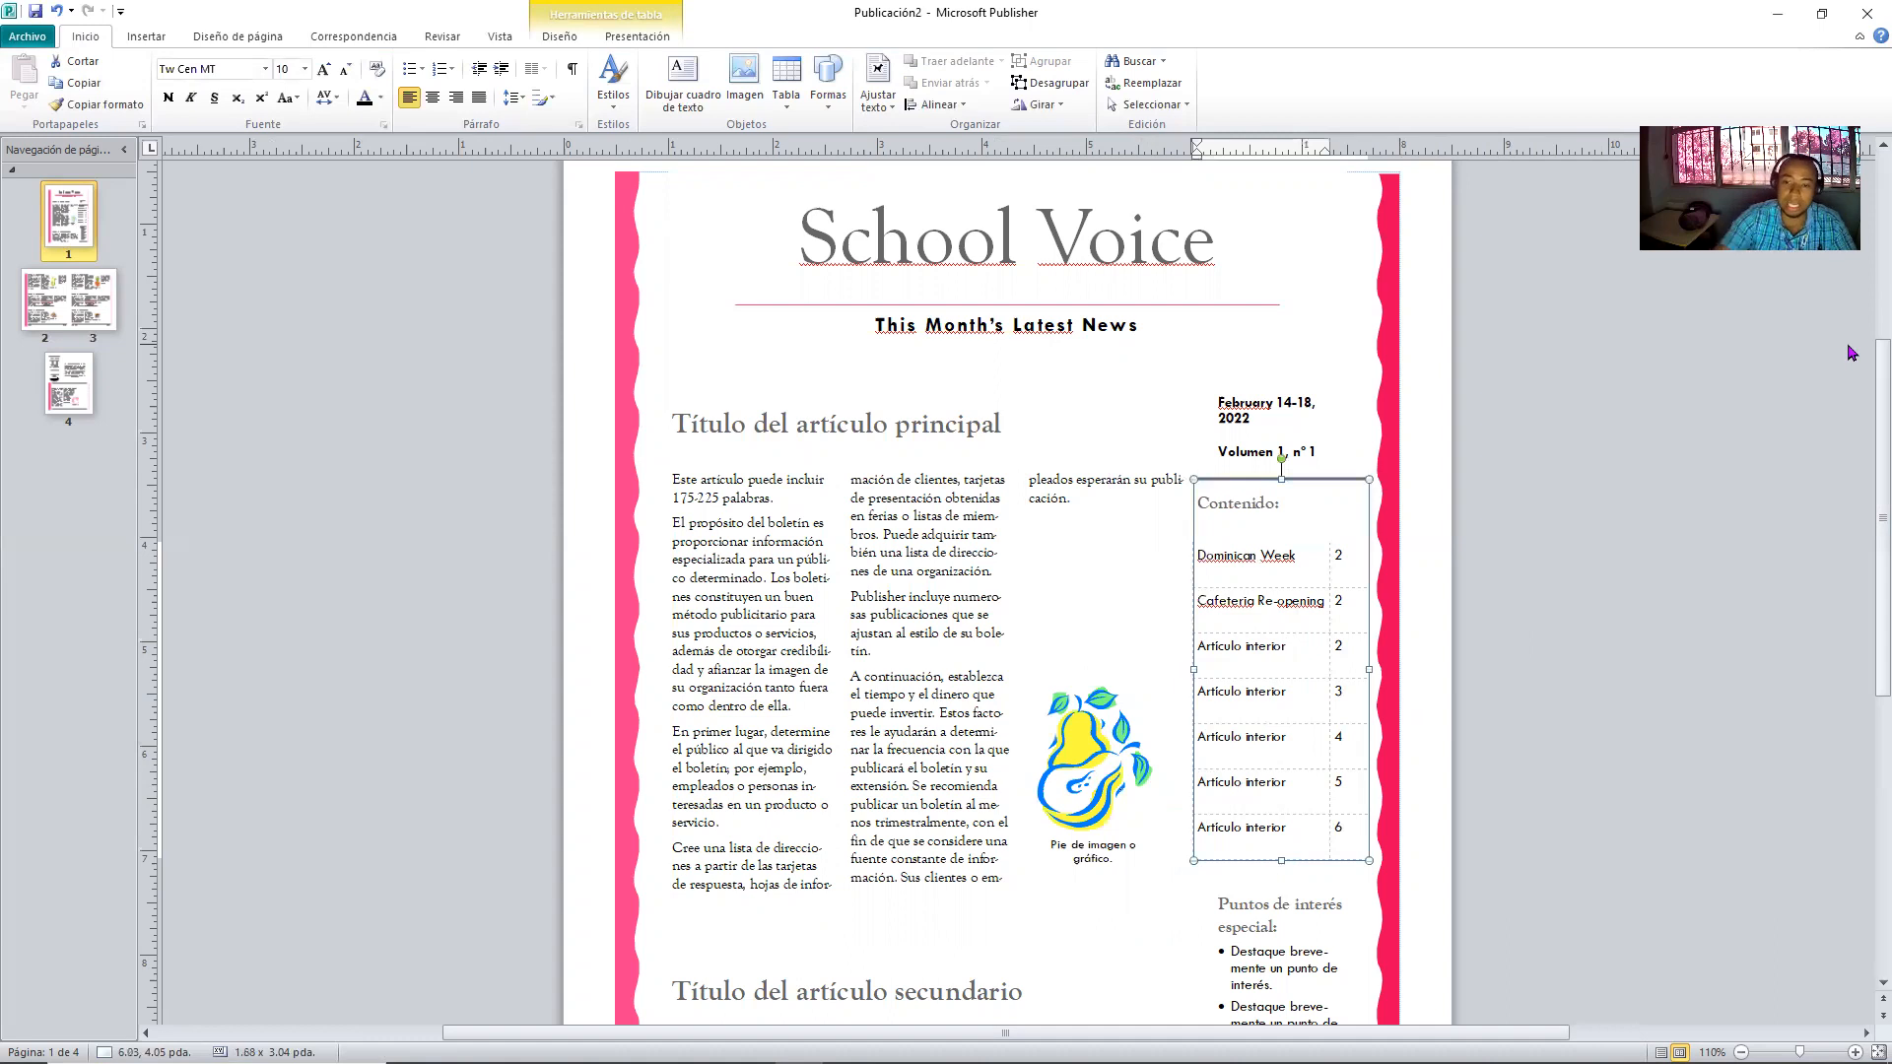
{"action": "key", "text": "ctrl+BackSpace"}
{"action": "key", "text": "ctrl+BackSpace"}
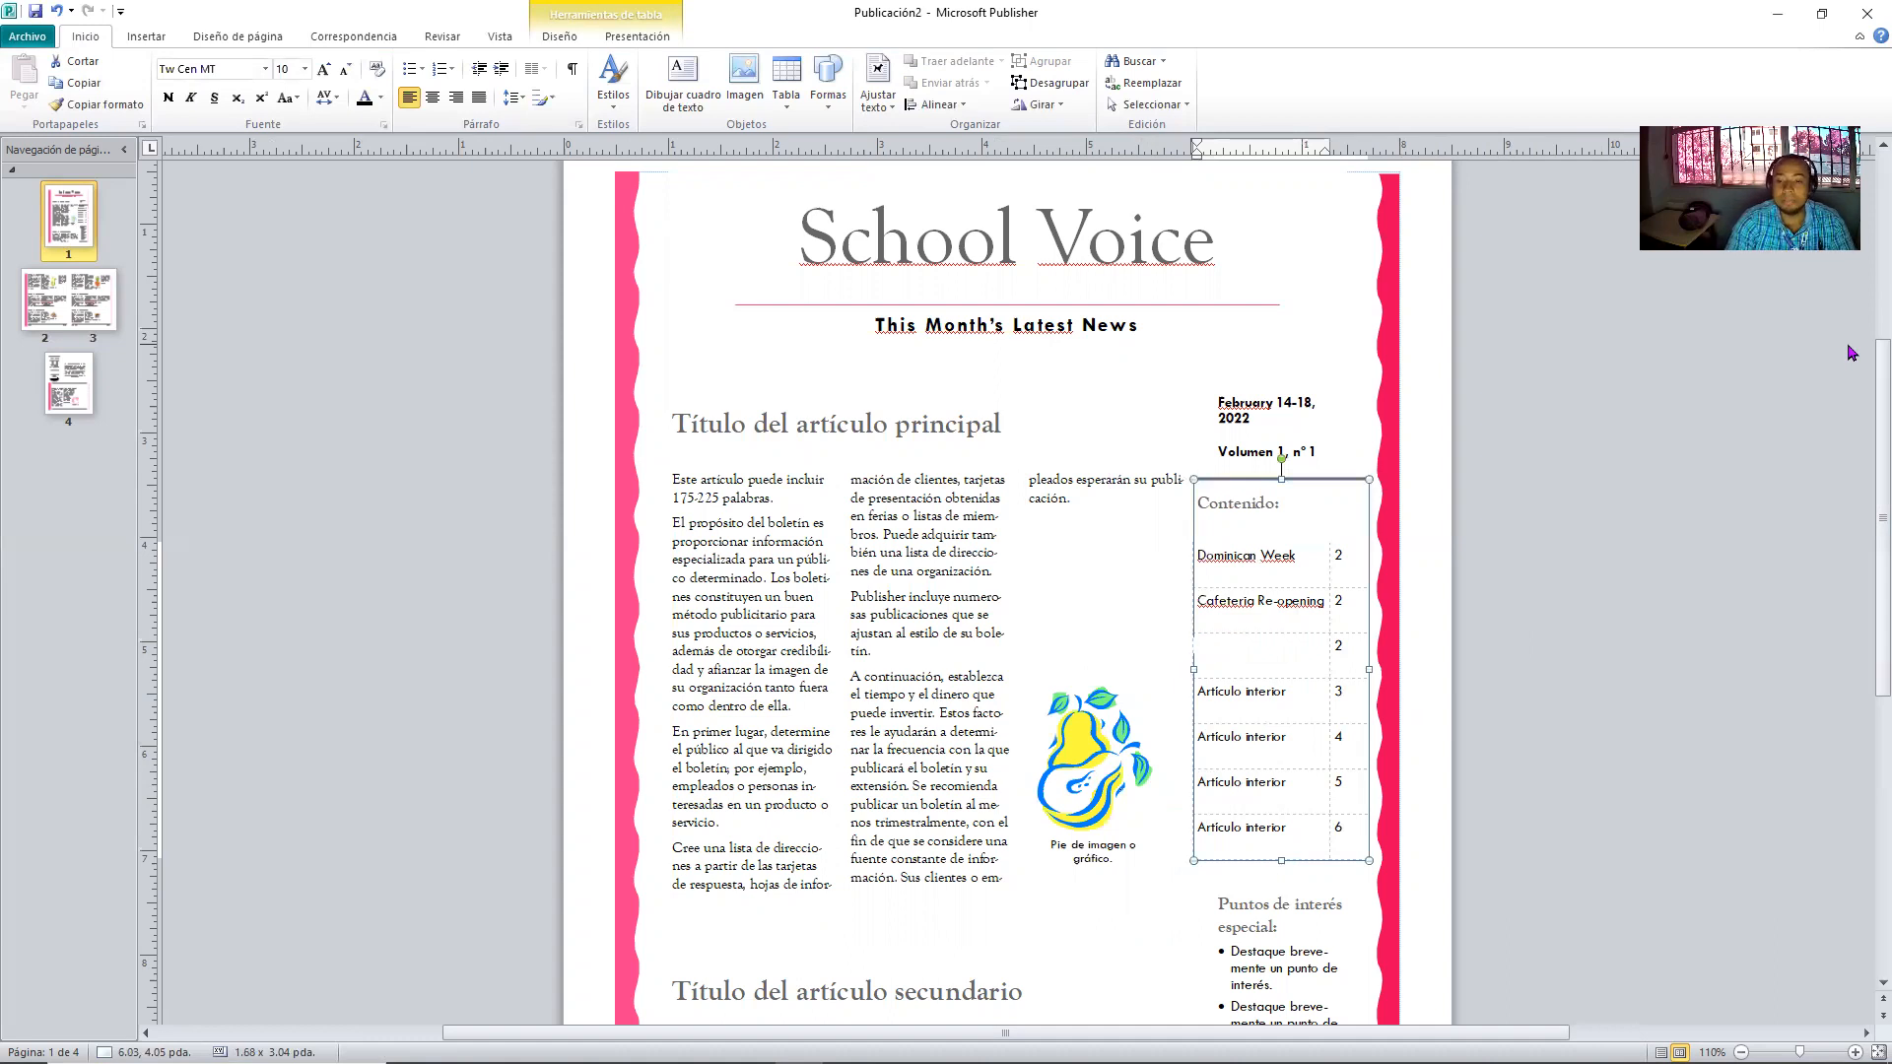
{"action": "left_click", "coordinate": [1281, 720]}
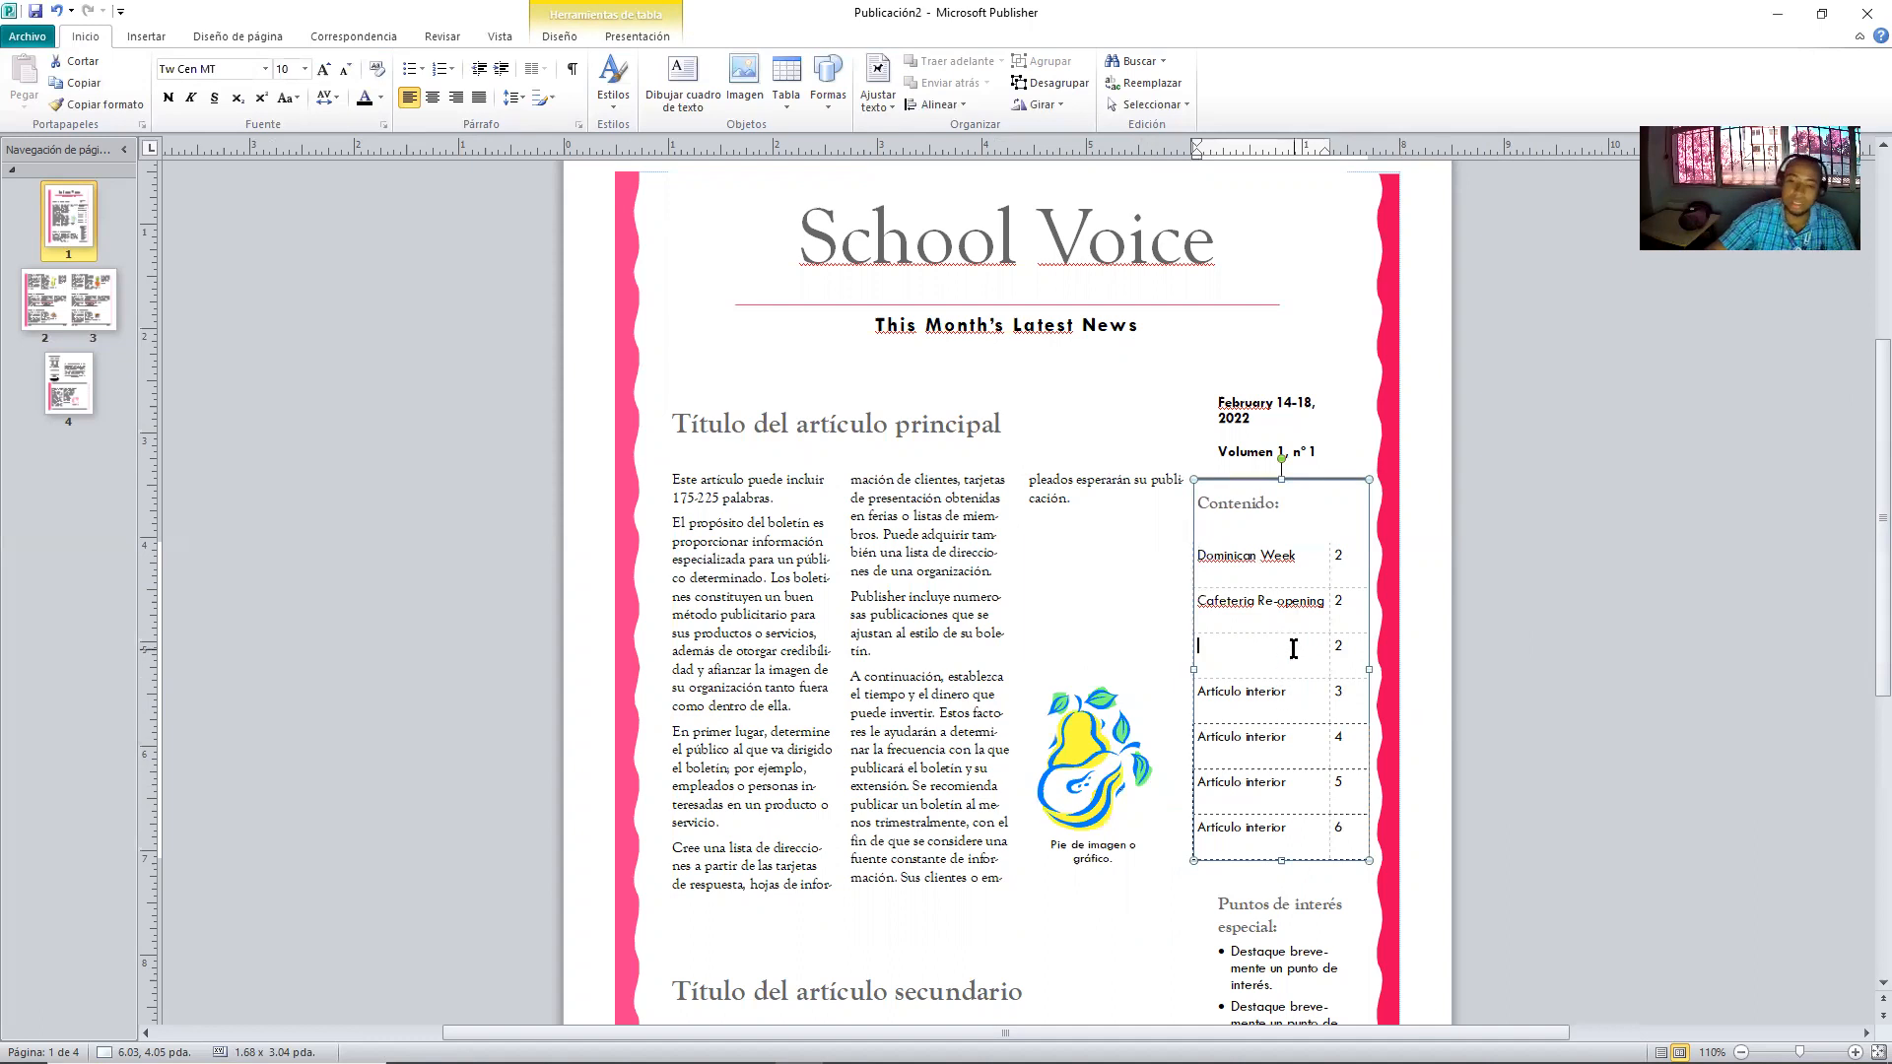
{"action": "left_click", "coordinate": [1292, 648]}
{"action": "type", "text": "Asynch"}
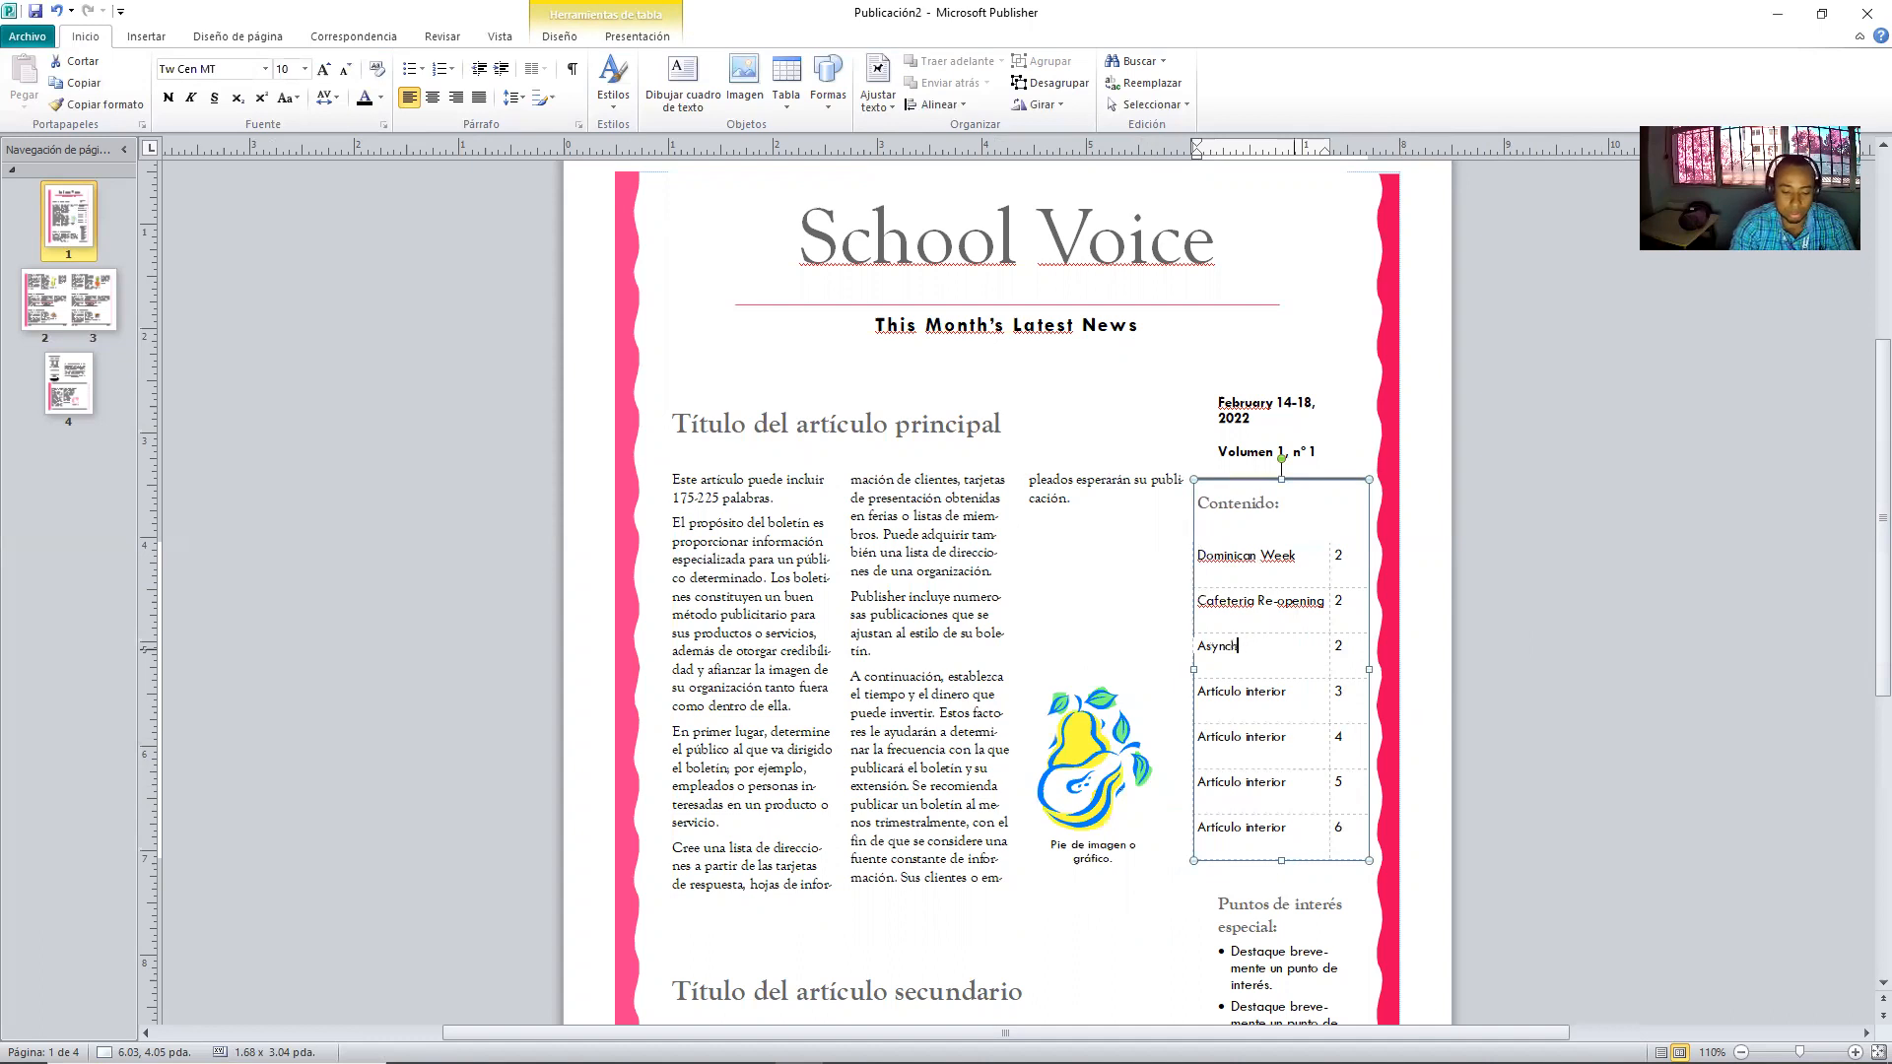
{"action": "type", "text": "ronous day"}
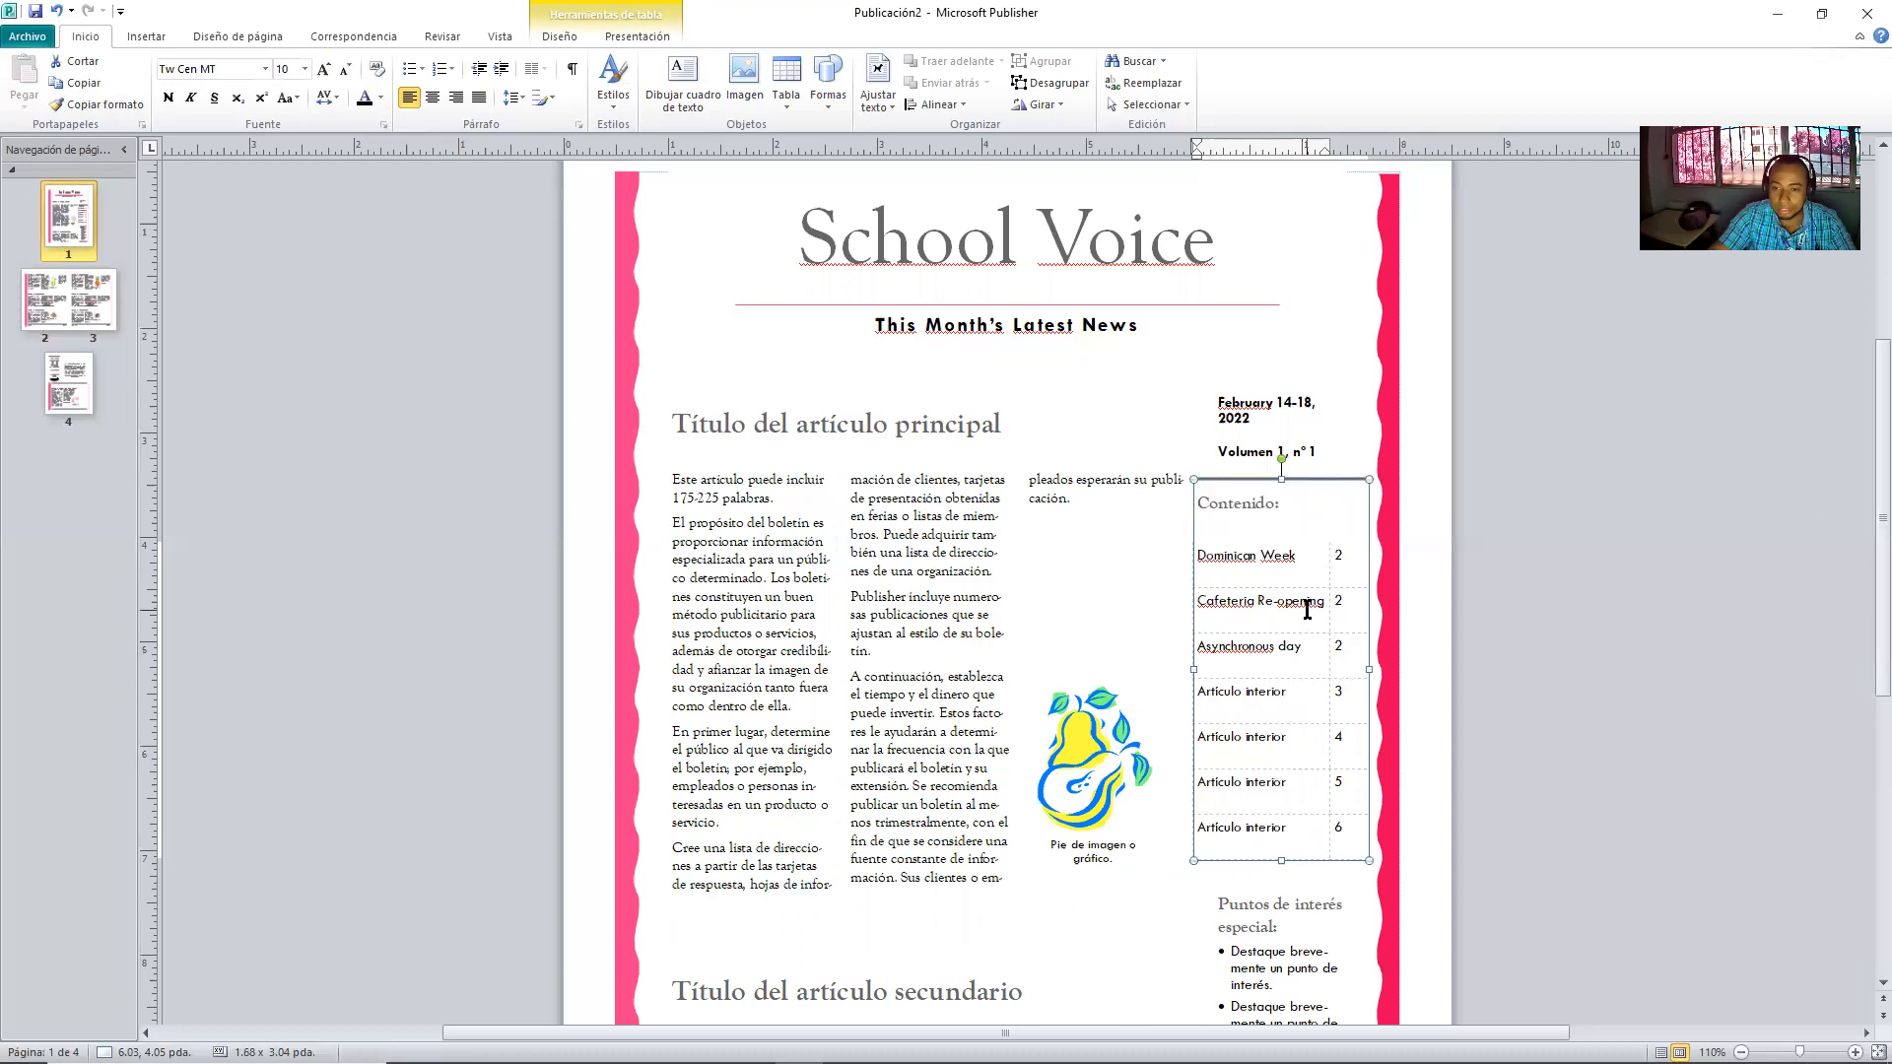
{"action": "left_click", "coordinate": [1284, 646]}
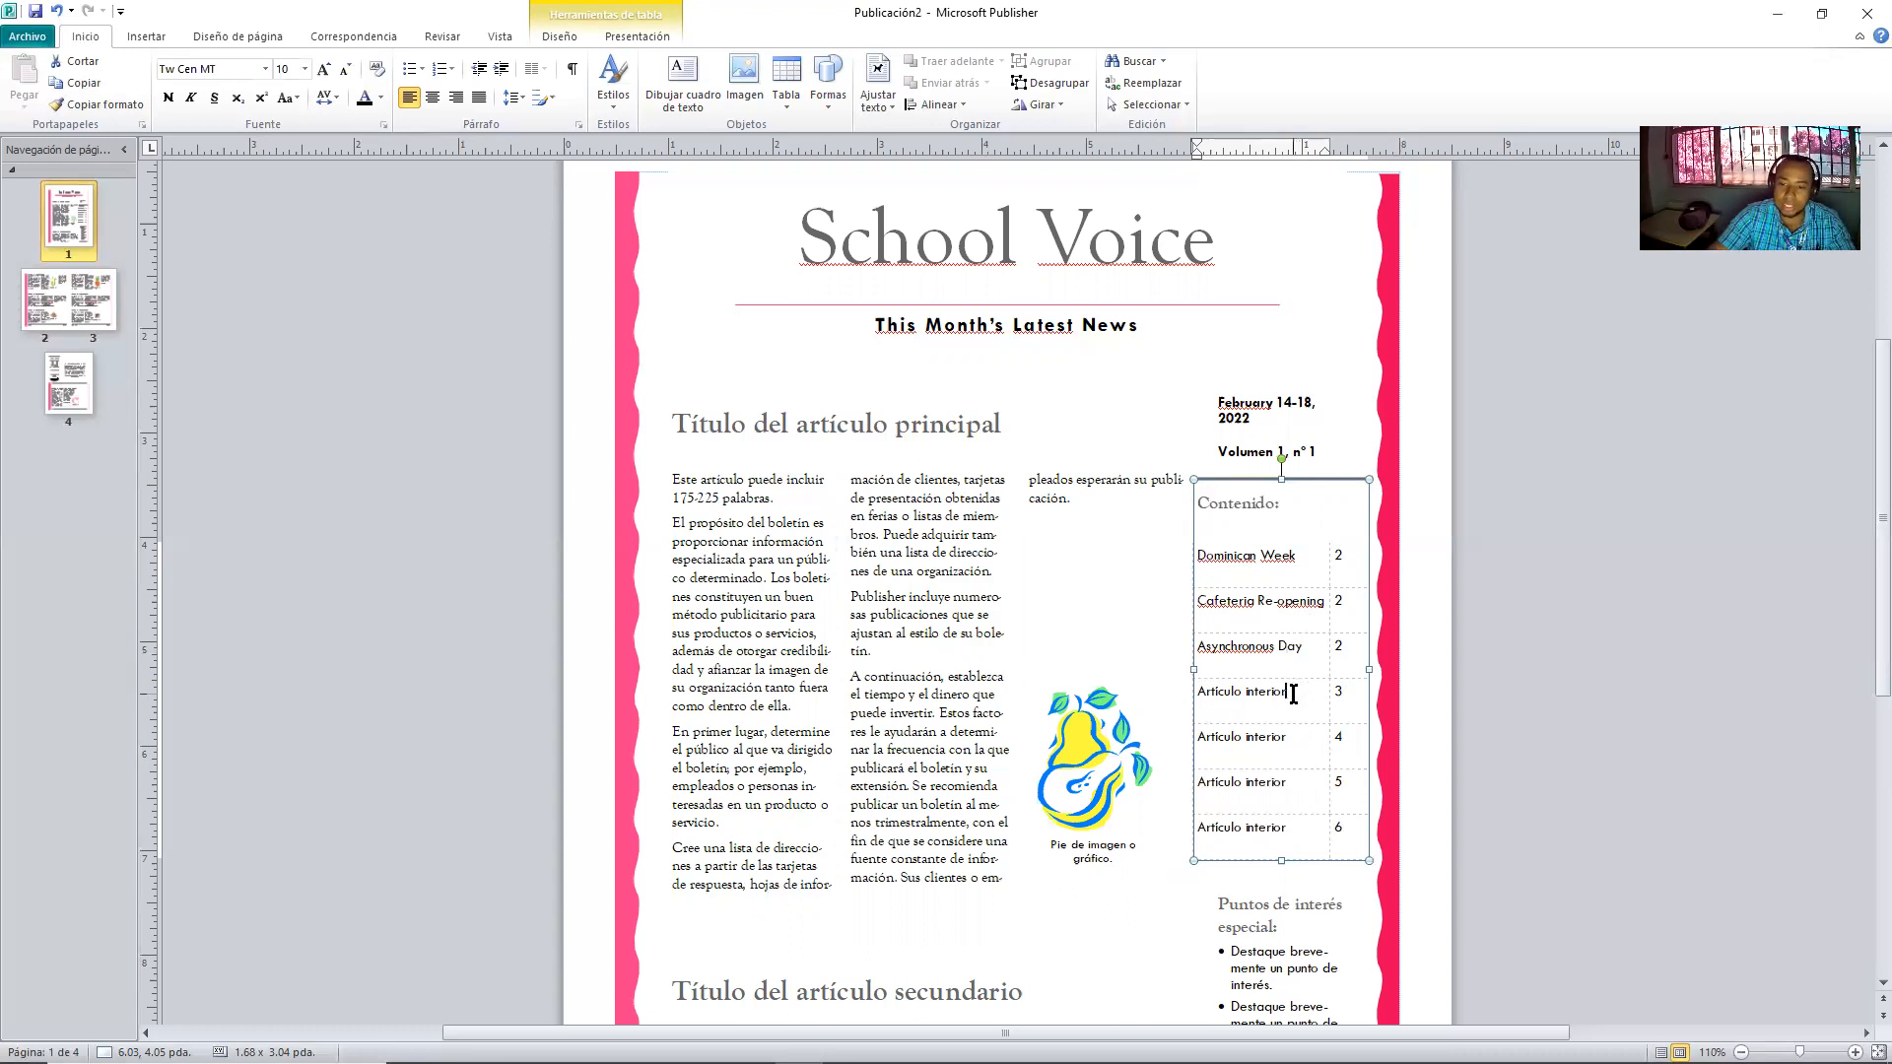
- Replace the fourth entry in the Contenido table, for page 3, with "Parents and Teachers Meetings"
{"action": "left_click_drag", "start_coordinate": [1287, 692], "coordinate": [1227, 697]}
{"action": "type", "text": "P"}
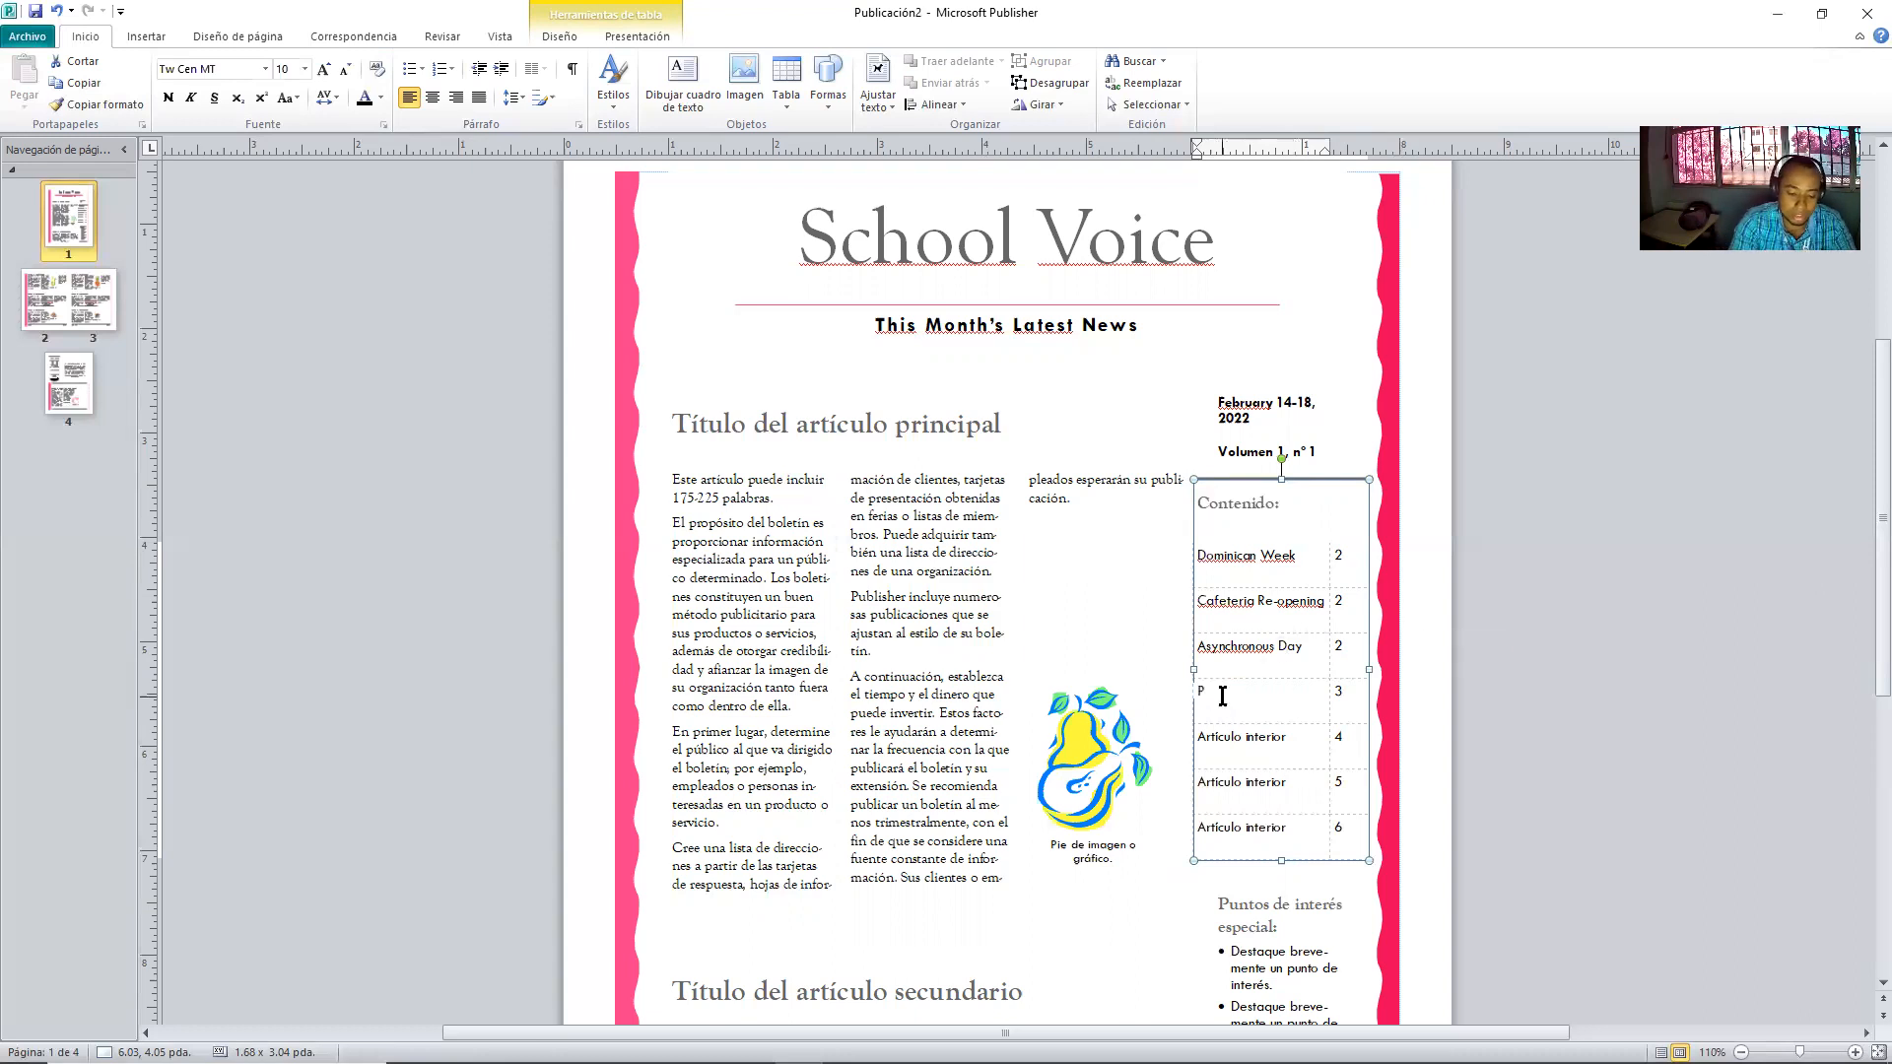
{"action": "type", "text": "orents o"}
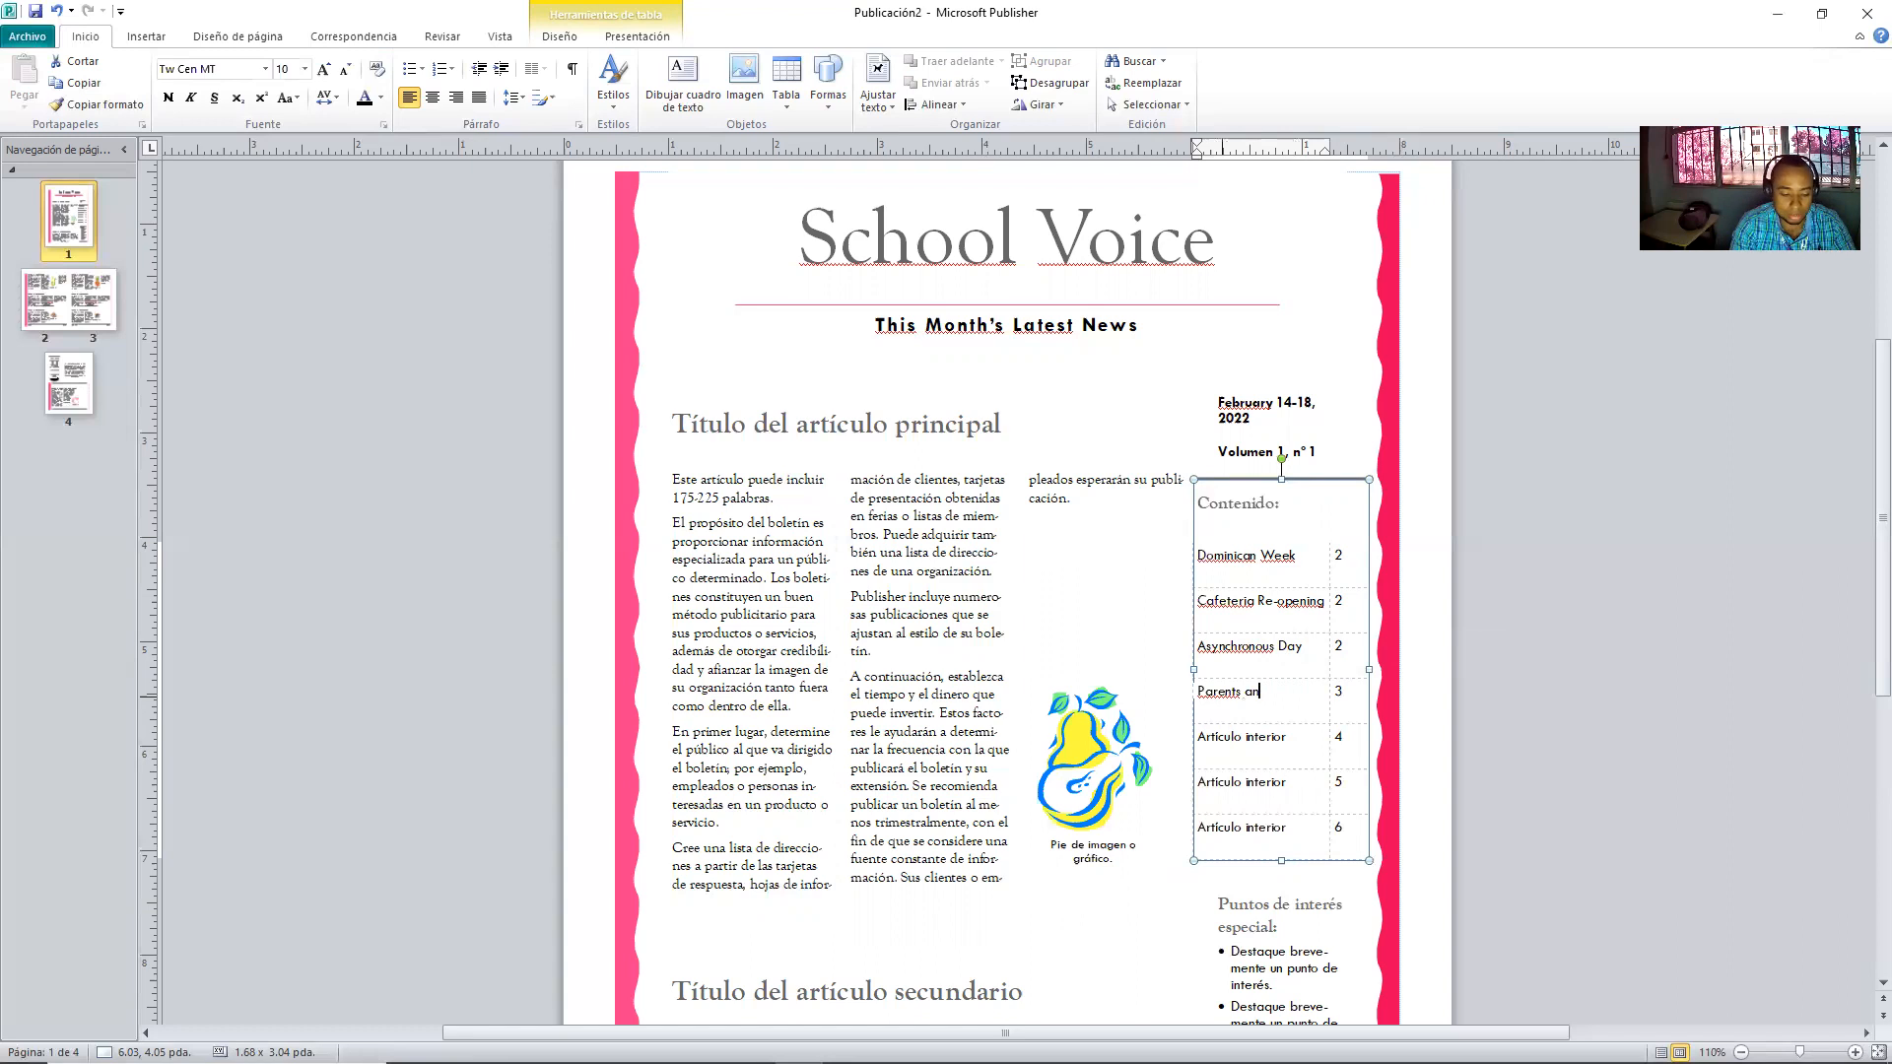
{"action": "type", "text": "nd Tec"}
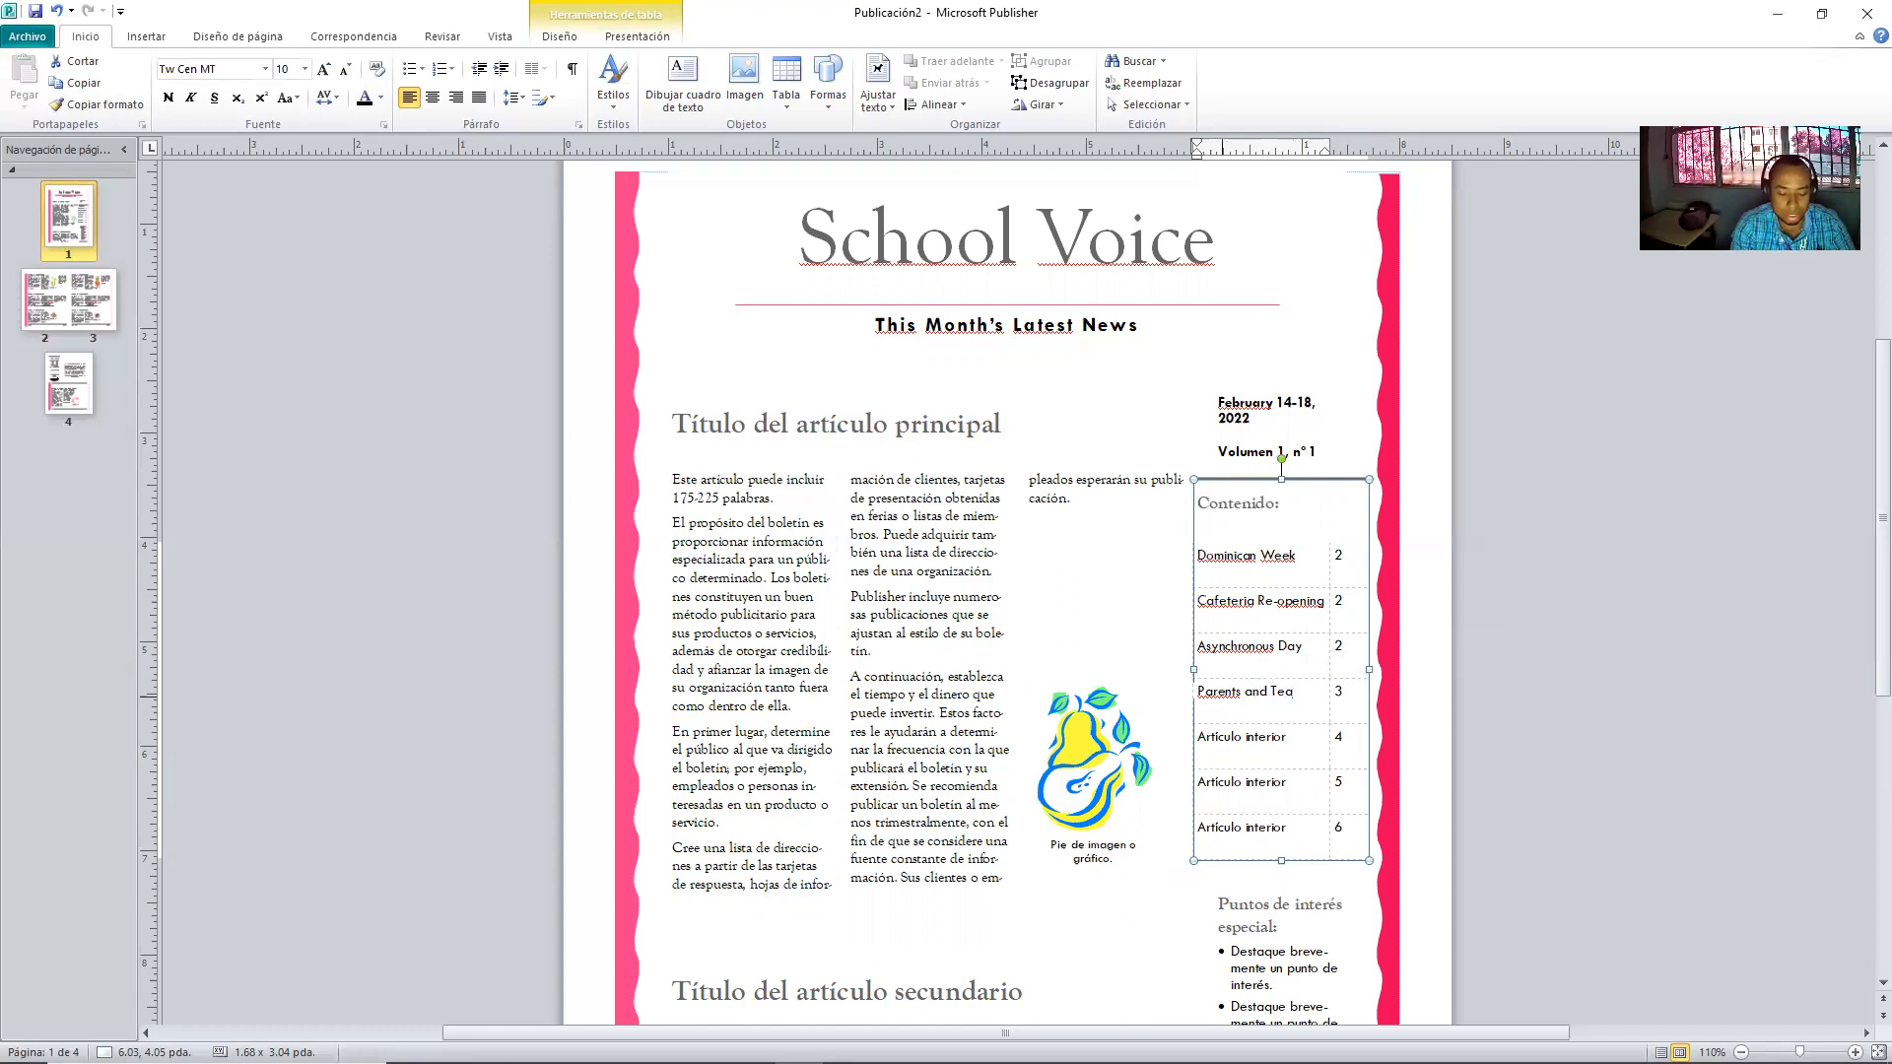
{"action": "type", "text": "hers Meetings"}
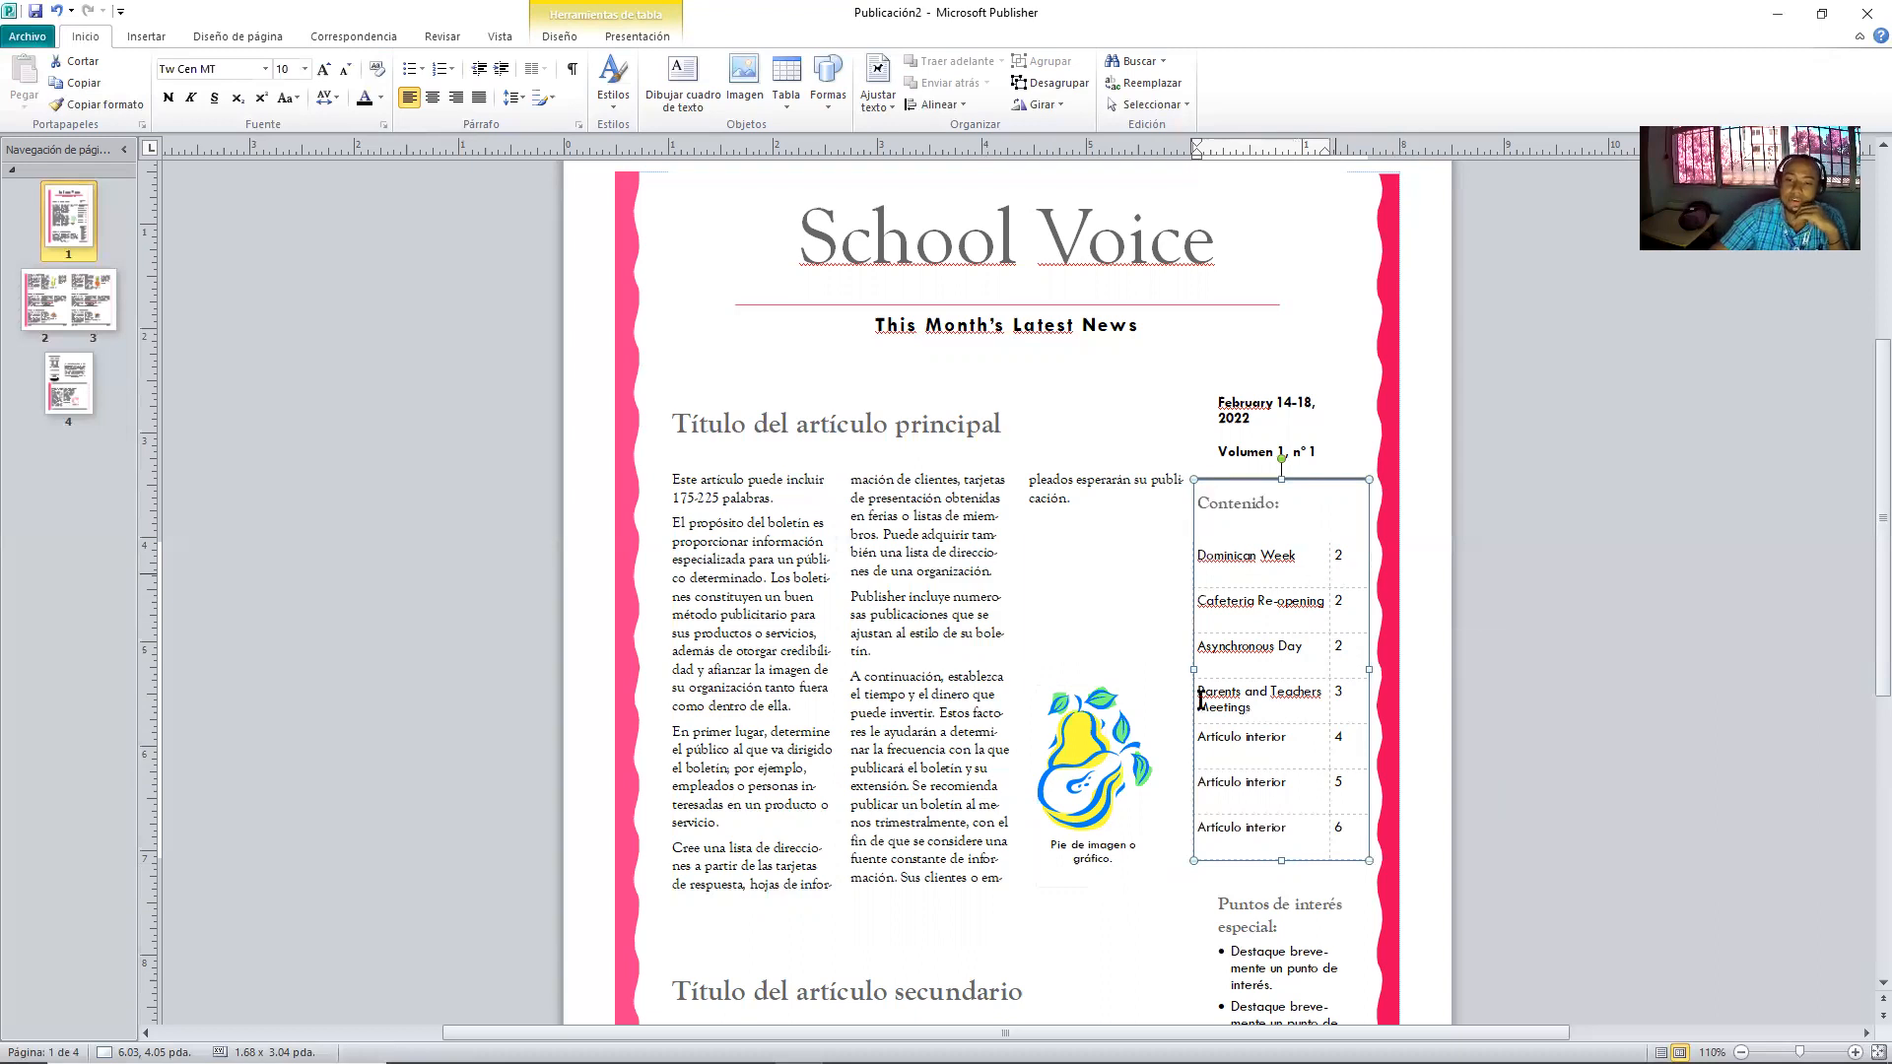
- In the Contenido table, set the page numbers of Dominican Week and Cafeteria Re-opening to 1 and of Parents and Teachers Meetings to 2
{"action": "left_click", "coordinate": [1348, 557]}
{"action": "key", "text": "shift+Left"}
{"action": "type", "text": "1"}
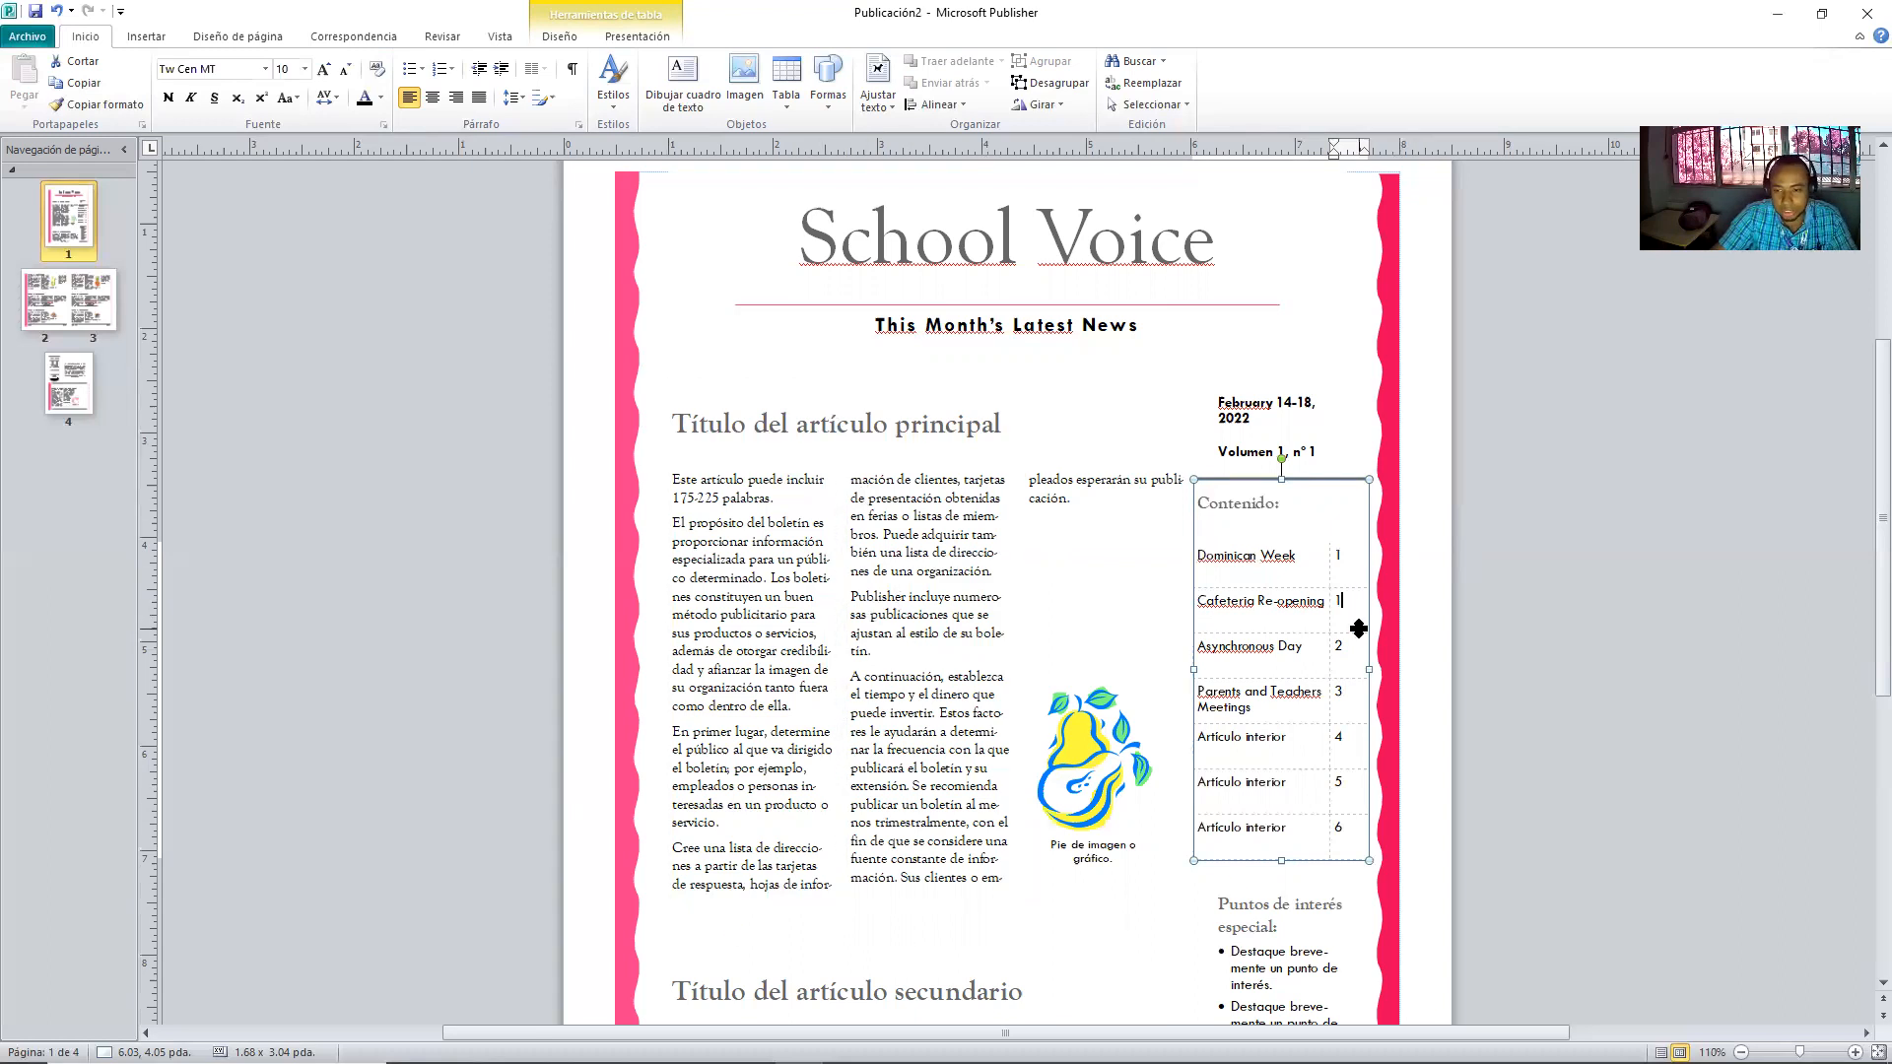
{"action": "left_click", "coordinate": [1336, 690]}
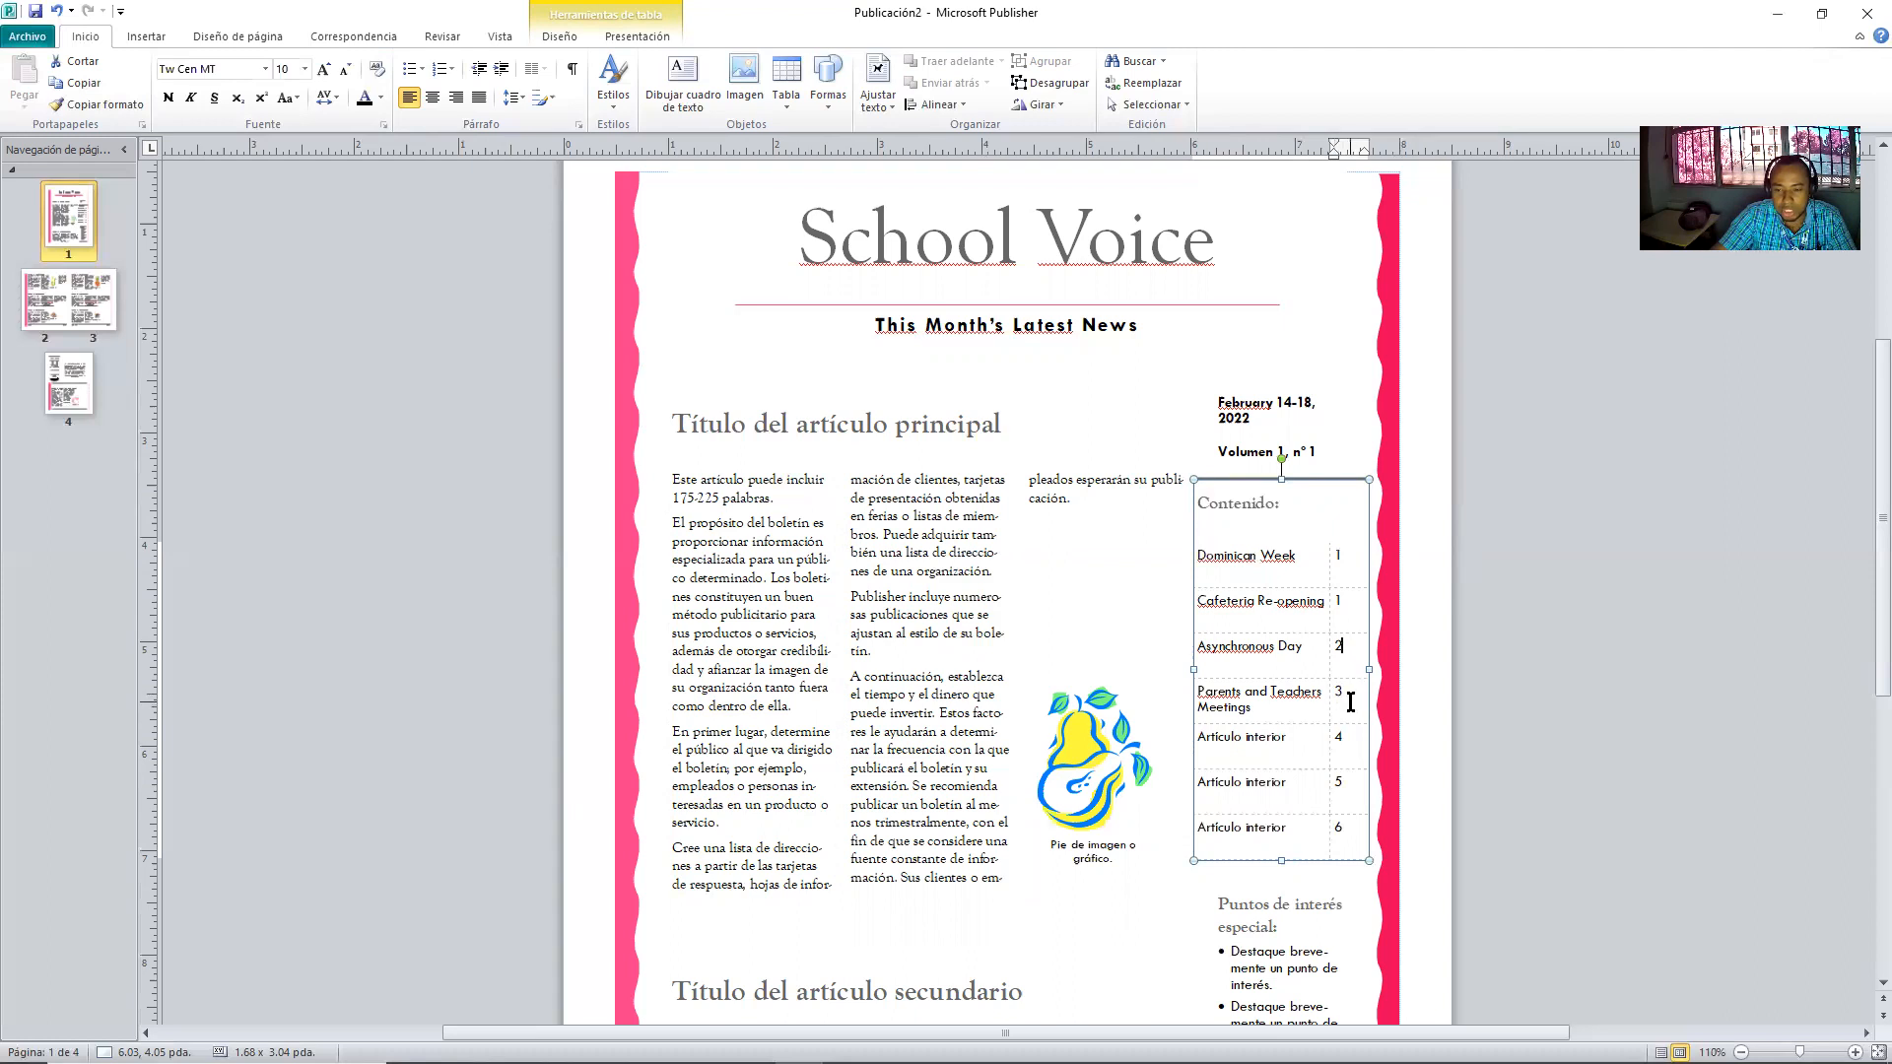
{"action": "key", "text": "shift+Left"}
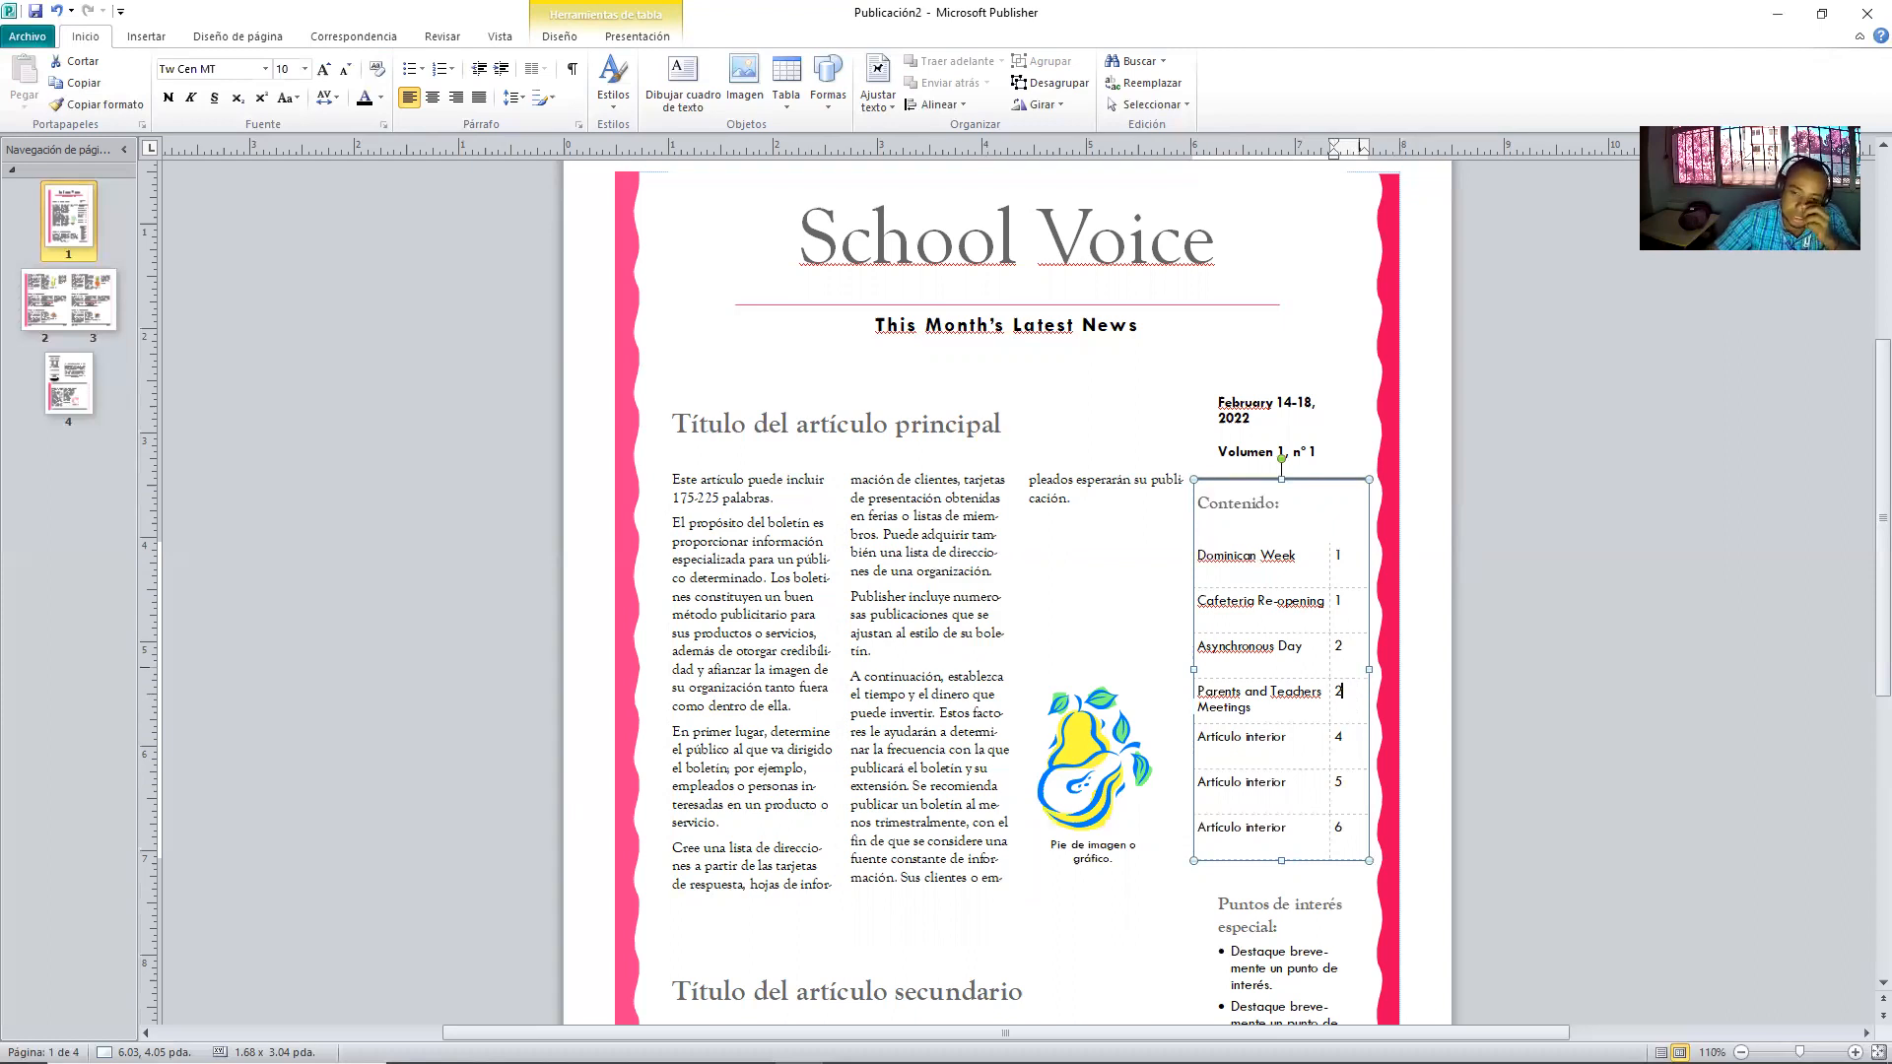
{"action": "left_click", "coordinate": [1448, 775]}
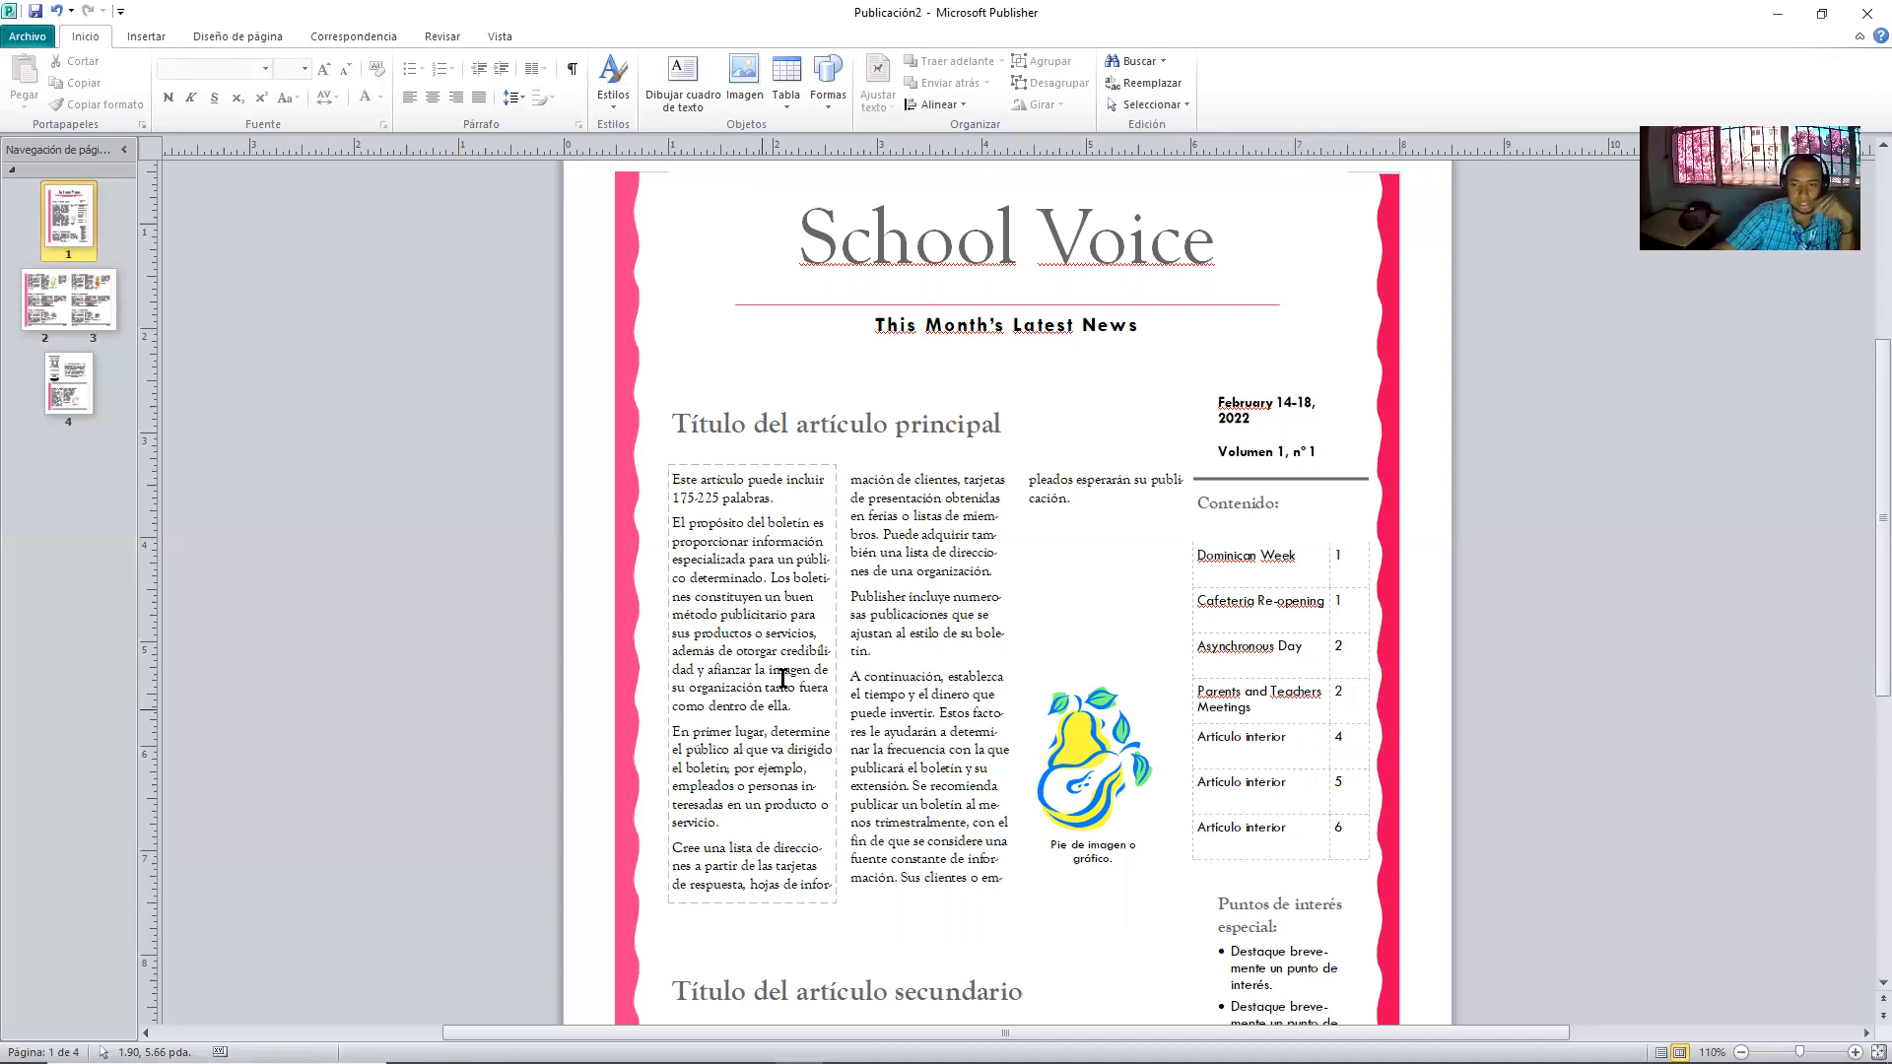
- Copy "Dominican Week" from the Contenido table and paste it over the main article's placeholder title
{"action": "left_click", "coordinate": [1262, 567]}
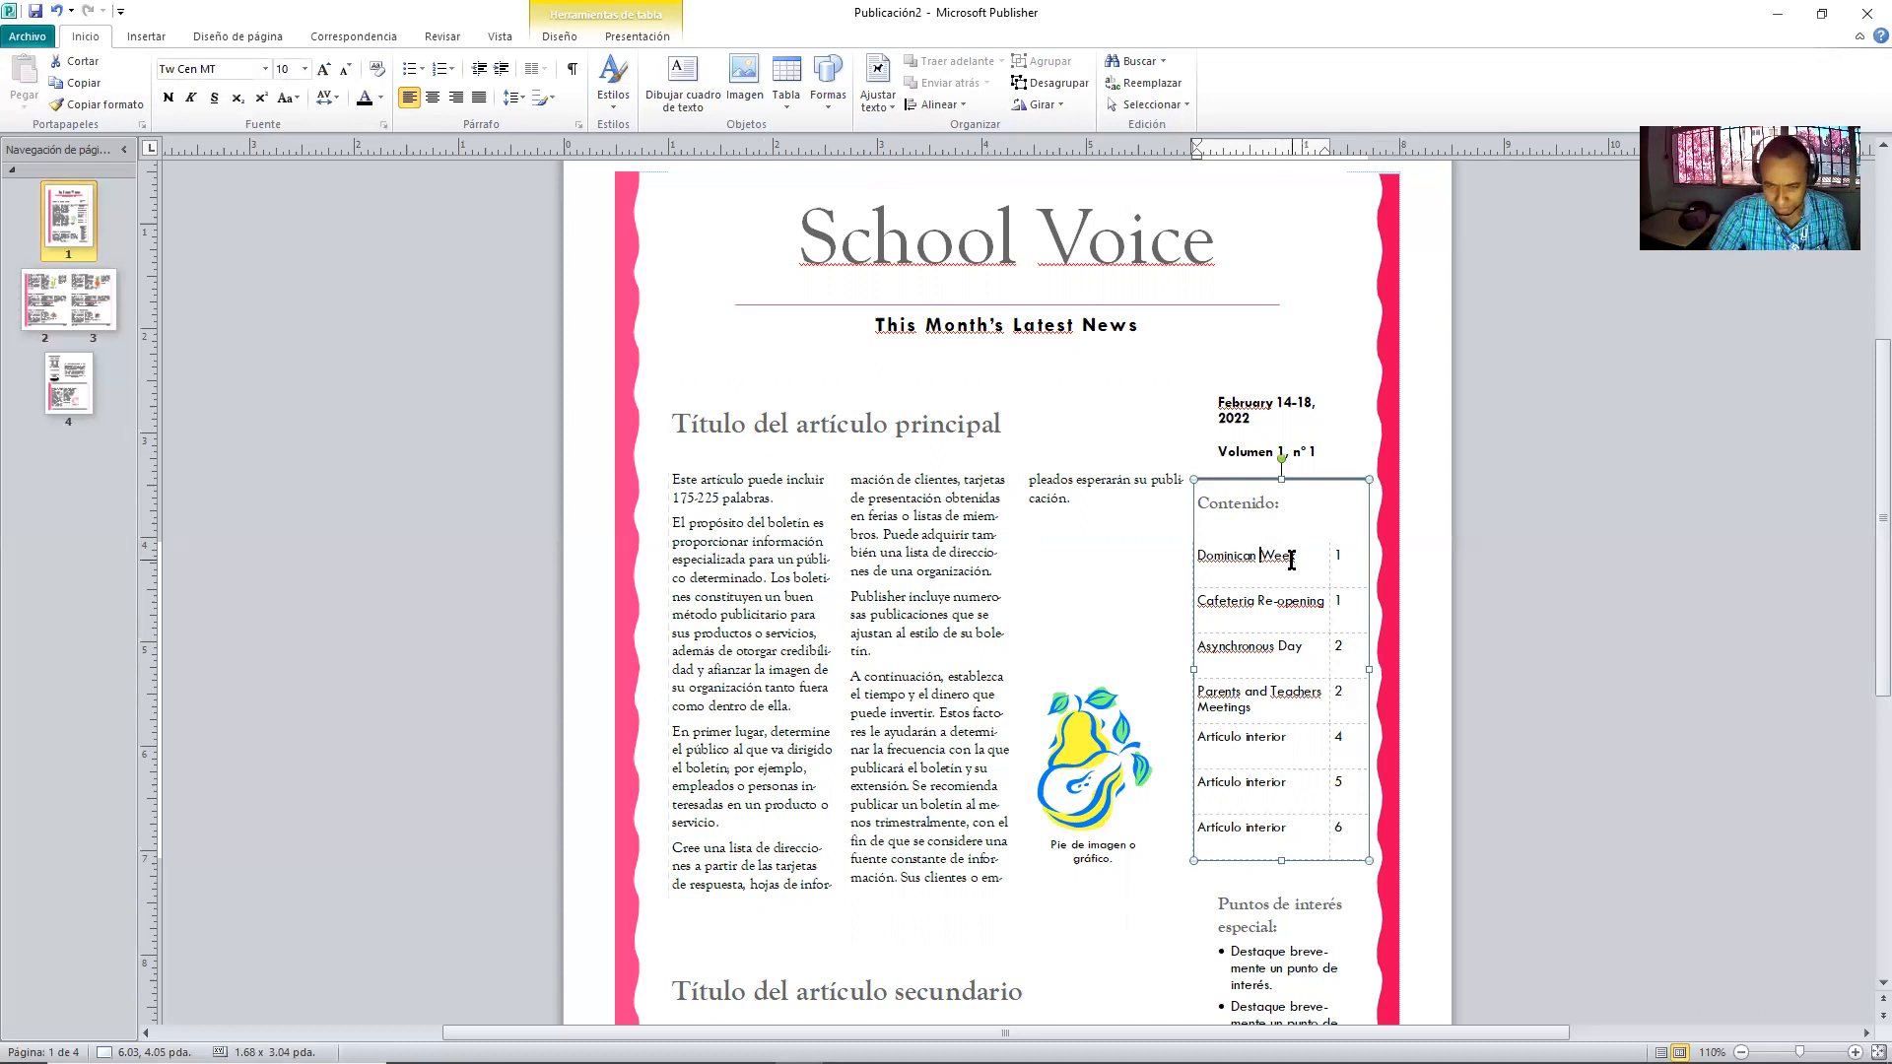
{"action": "left_click_drag", "start_coordinate": [1303, 558], "coordinate": [1216, 559]}
{"action": "key", "text": "ctrl+c"}
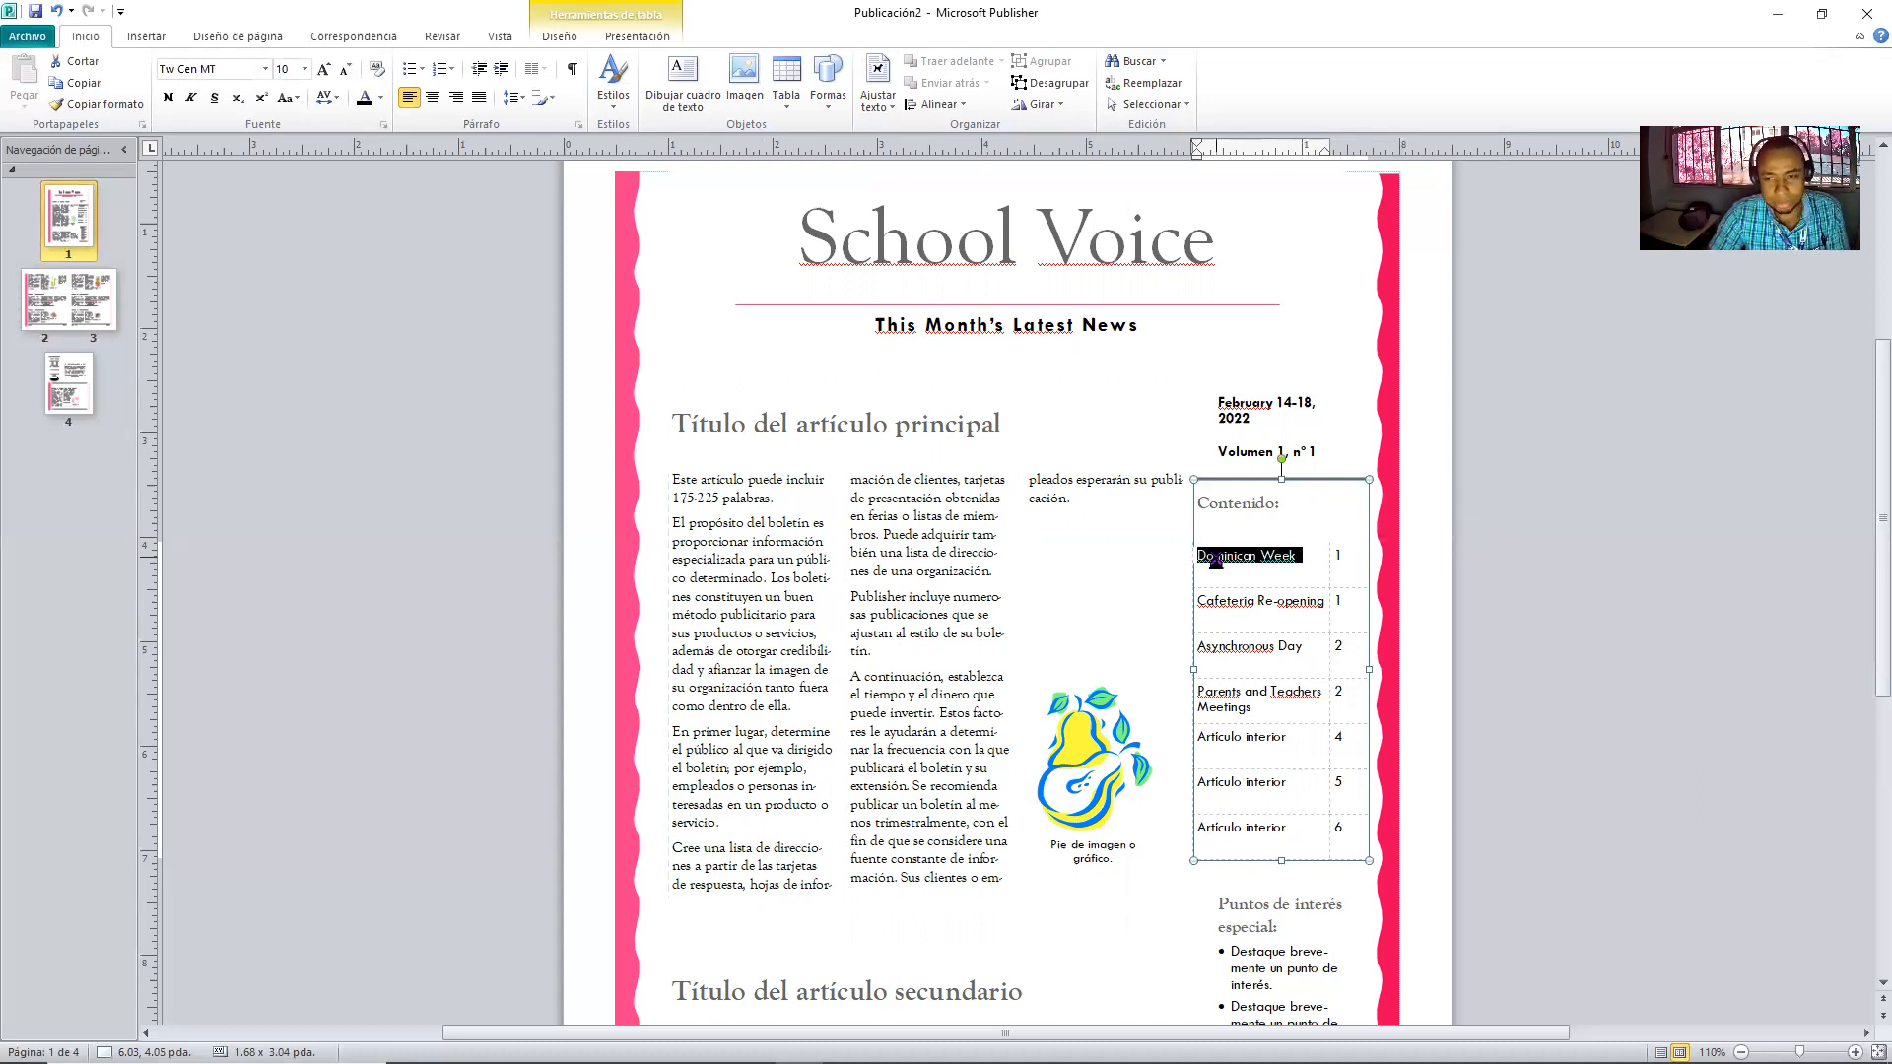
{"action": "left_click", "coordinate": [949, 429]}
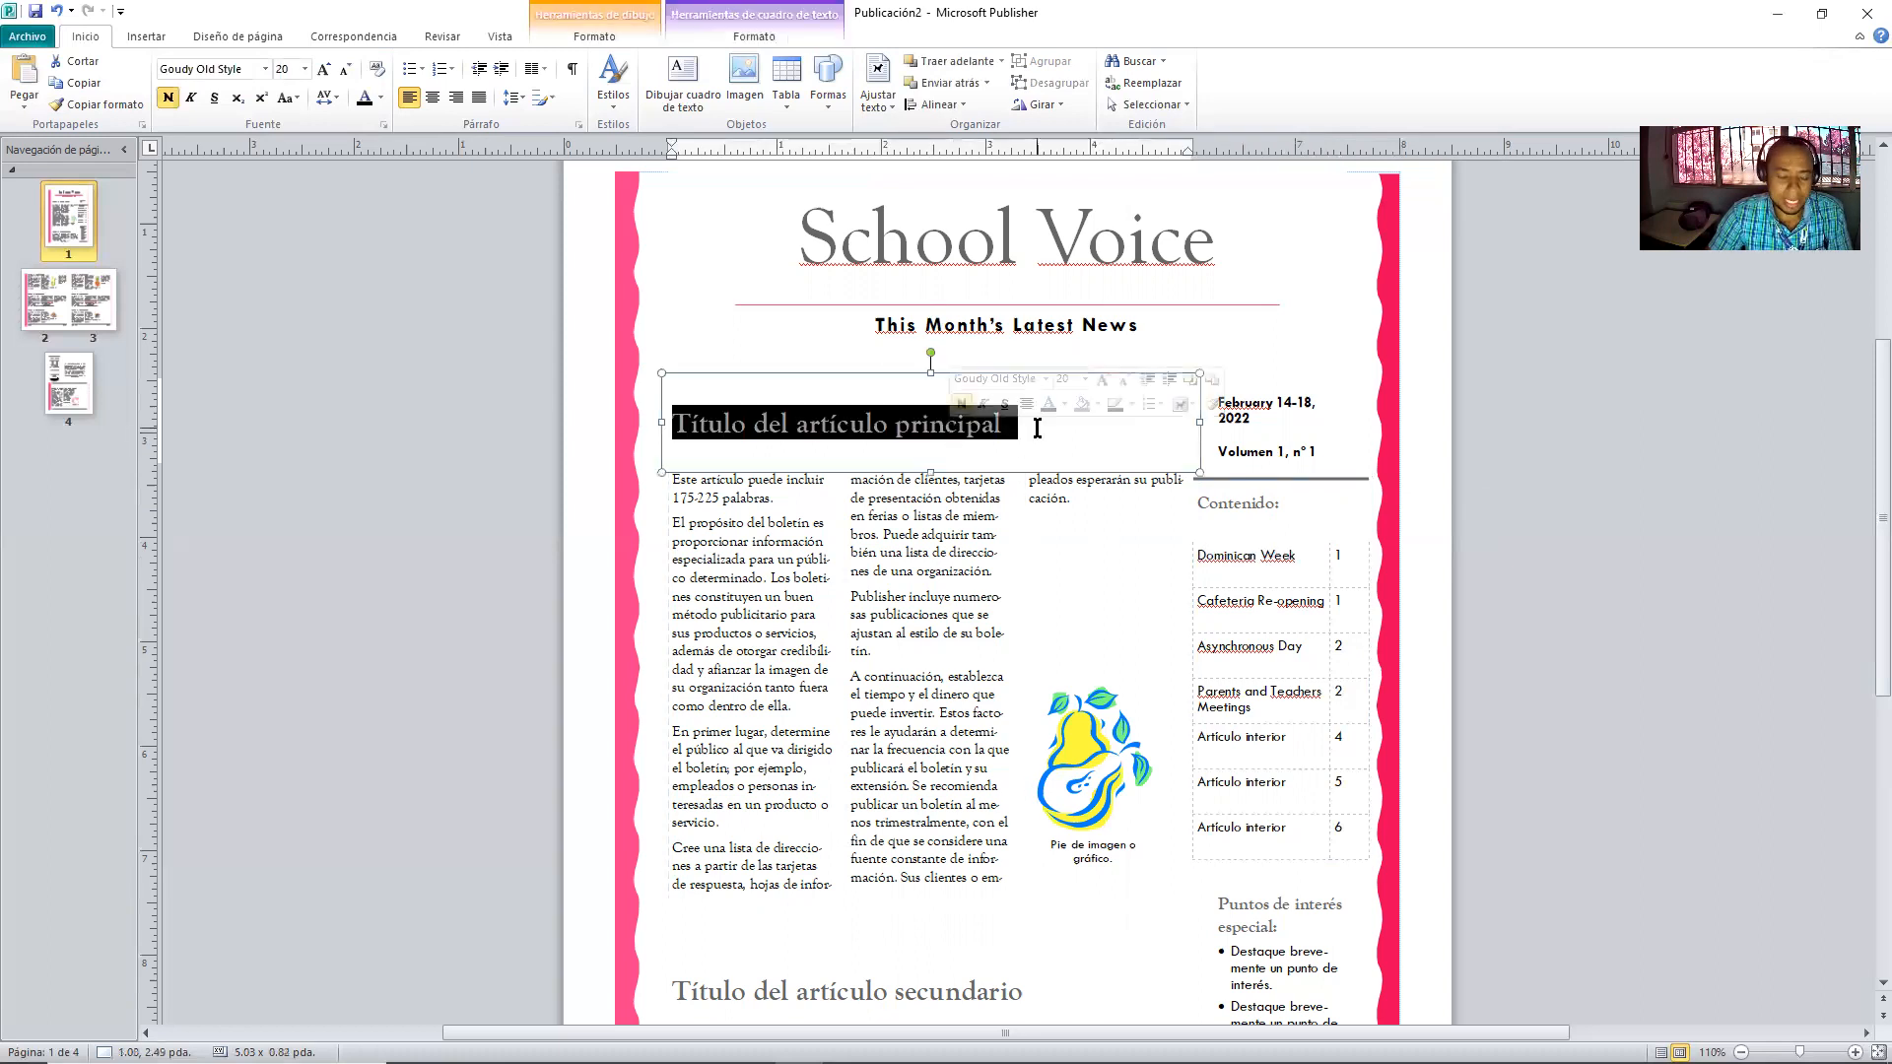
{"action": "key", "text": "ctrl+v"}
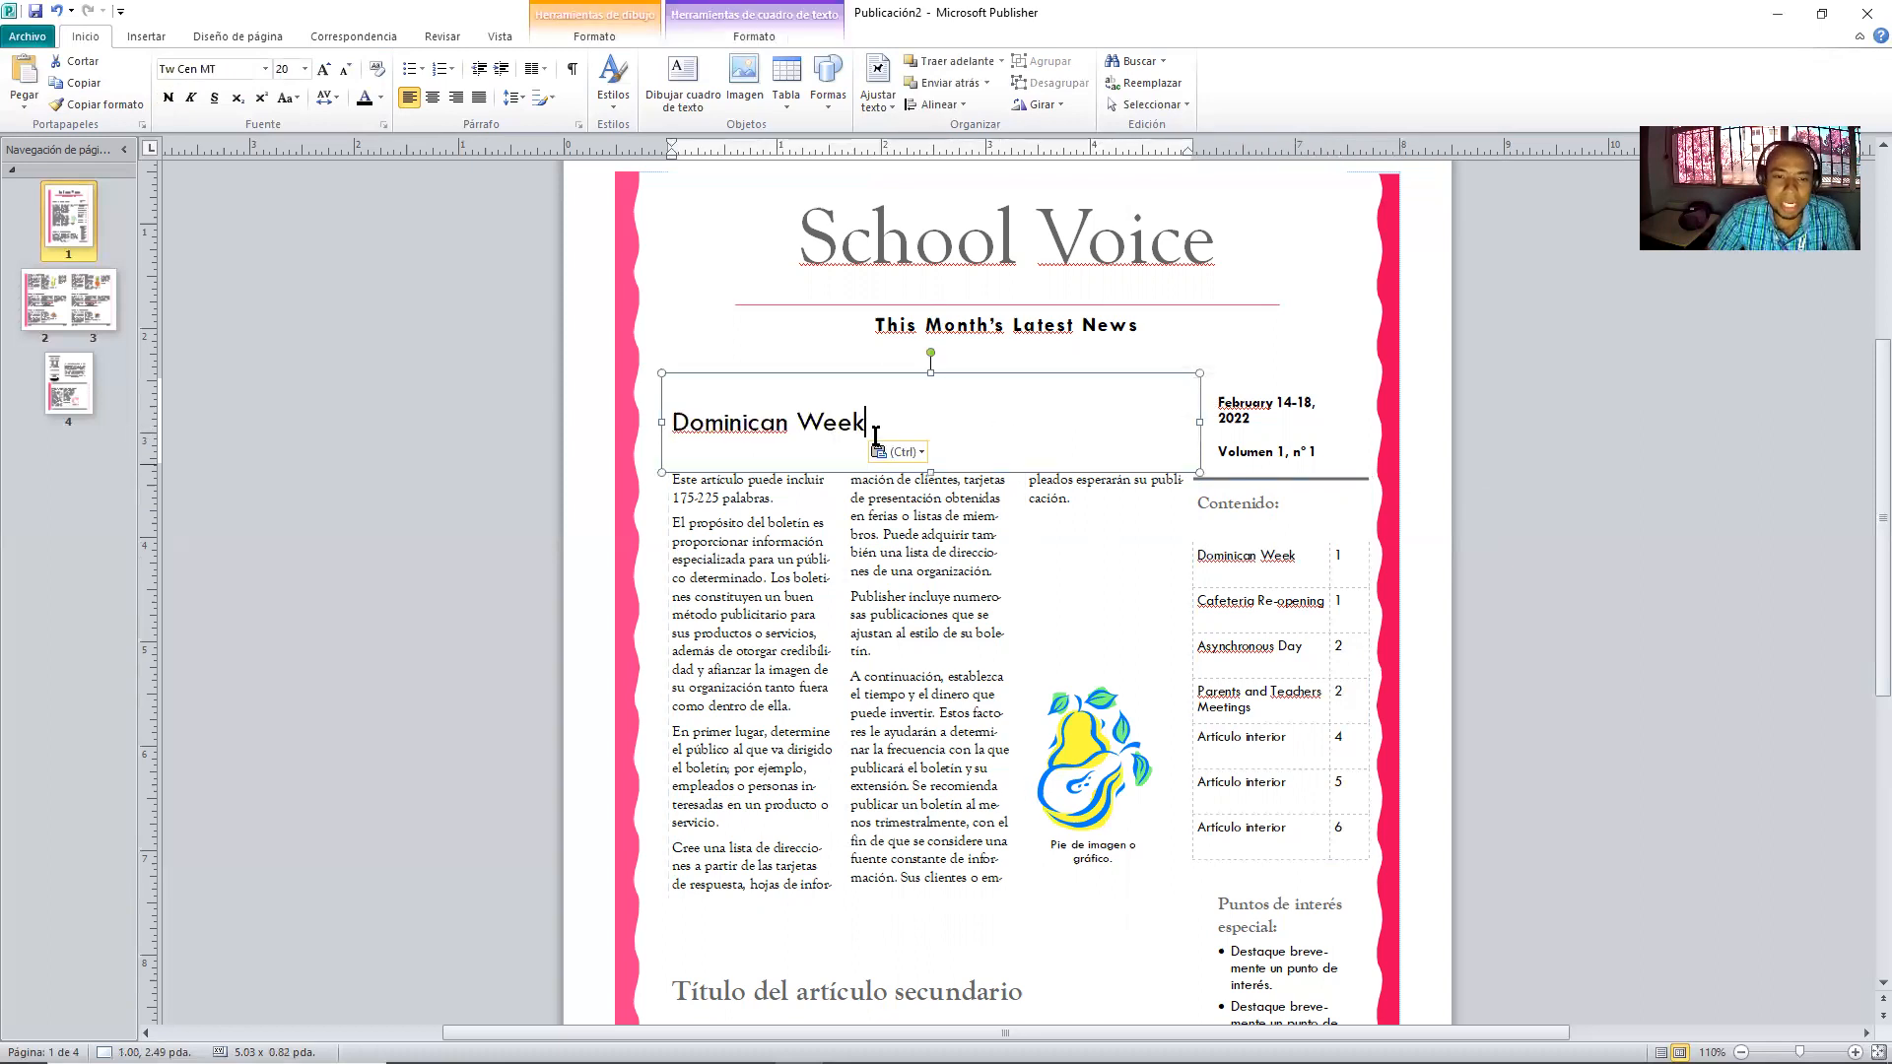
- Format the "Dominican Week" article title as bold Snap ITC at size 36
{"action": "left_click_drag", "start_coordinate": [877, 433], "coordinate": [633, 418]}
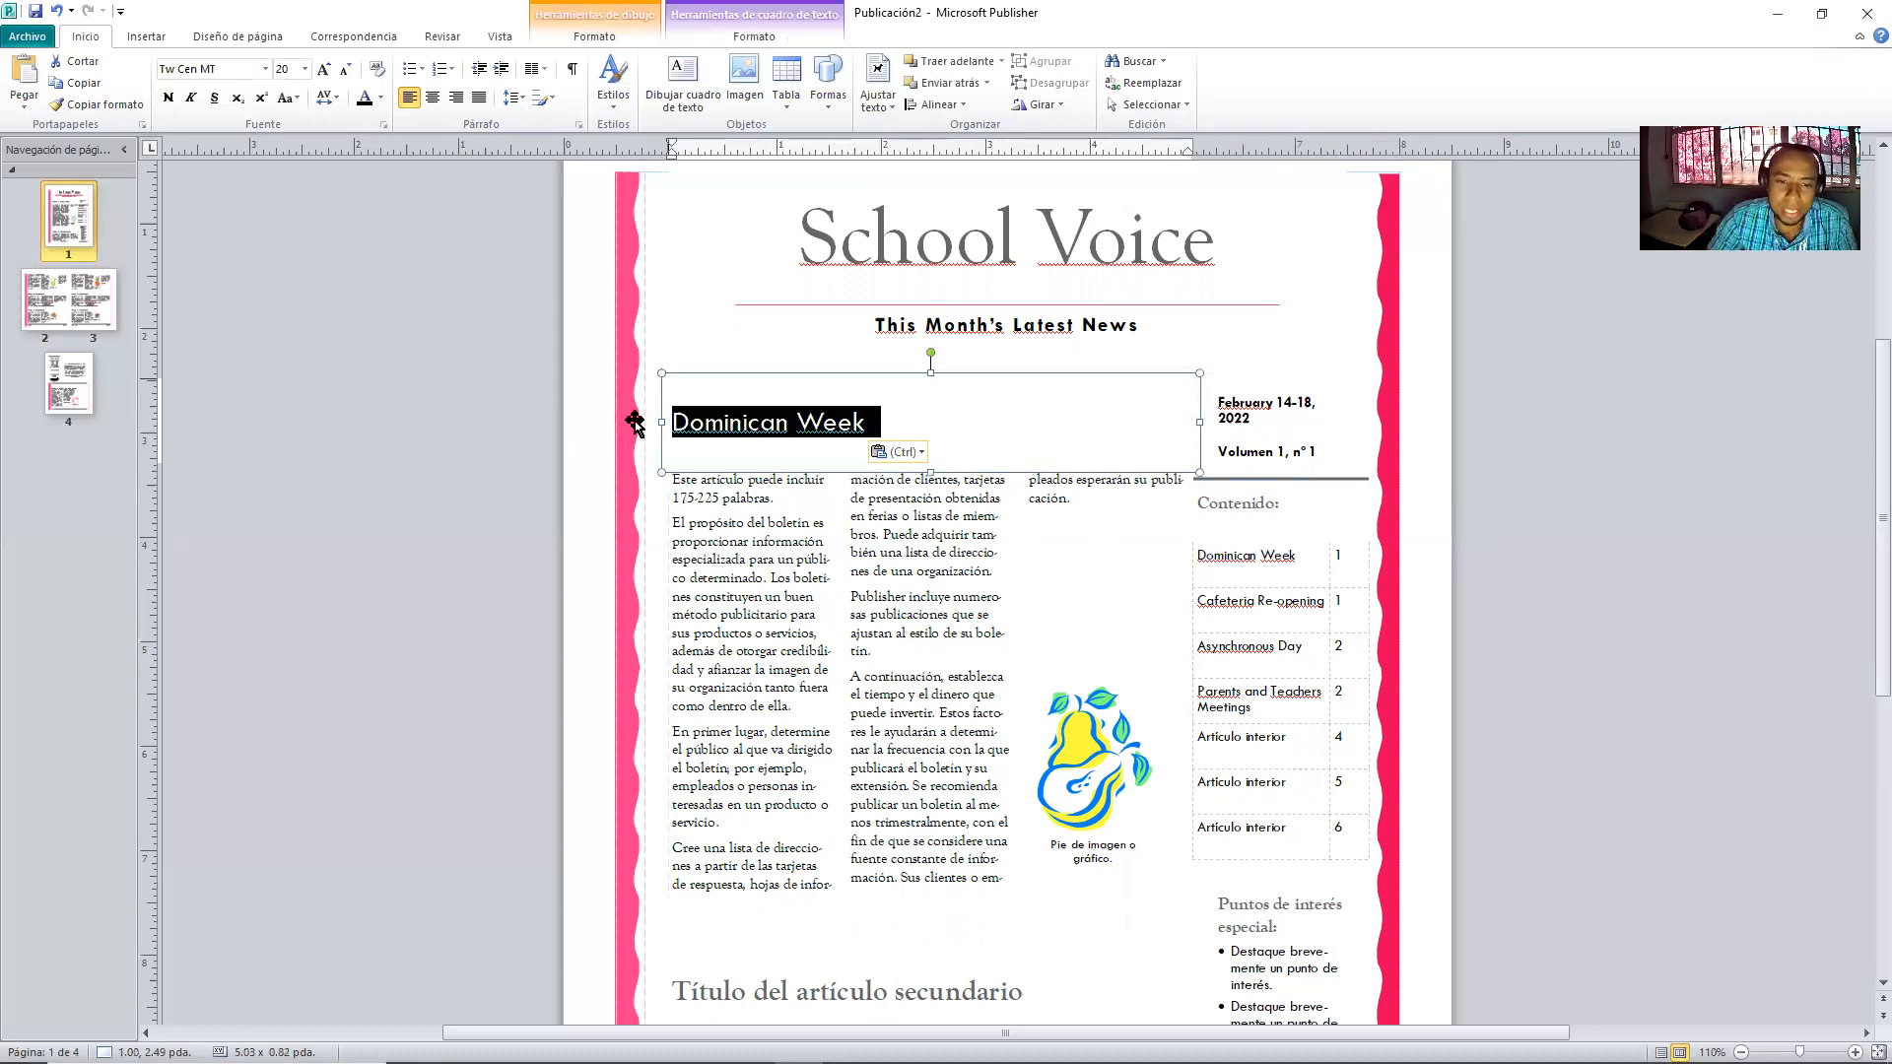
{"action": "left_click", "coordinate": [304, 69]}
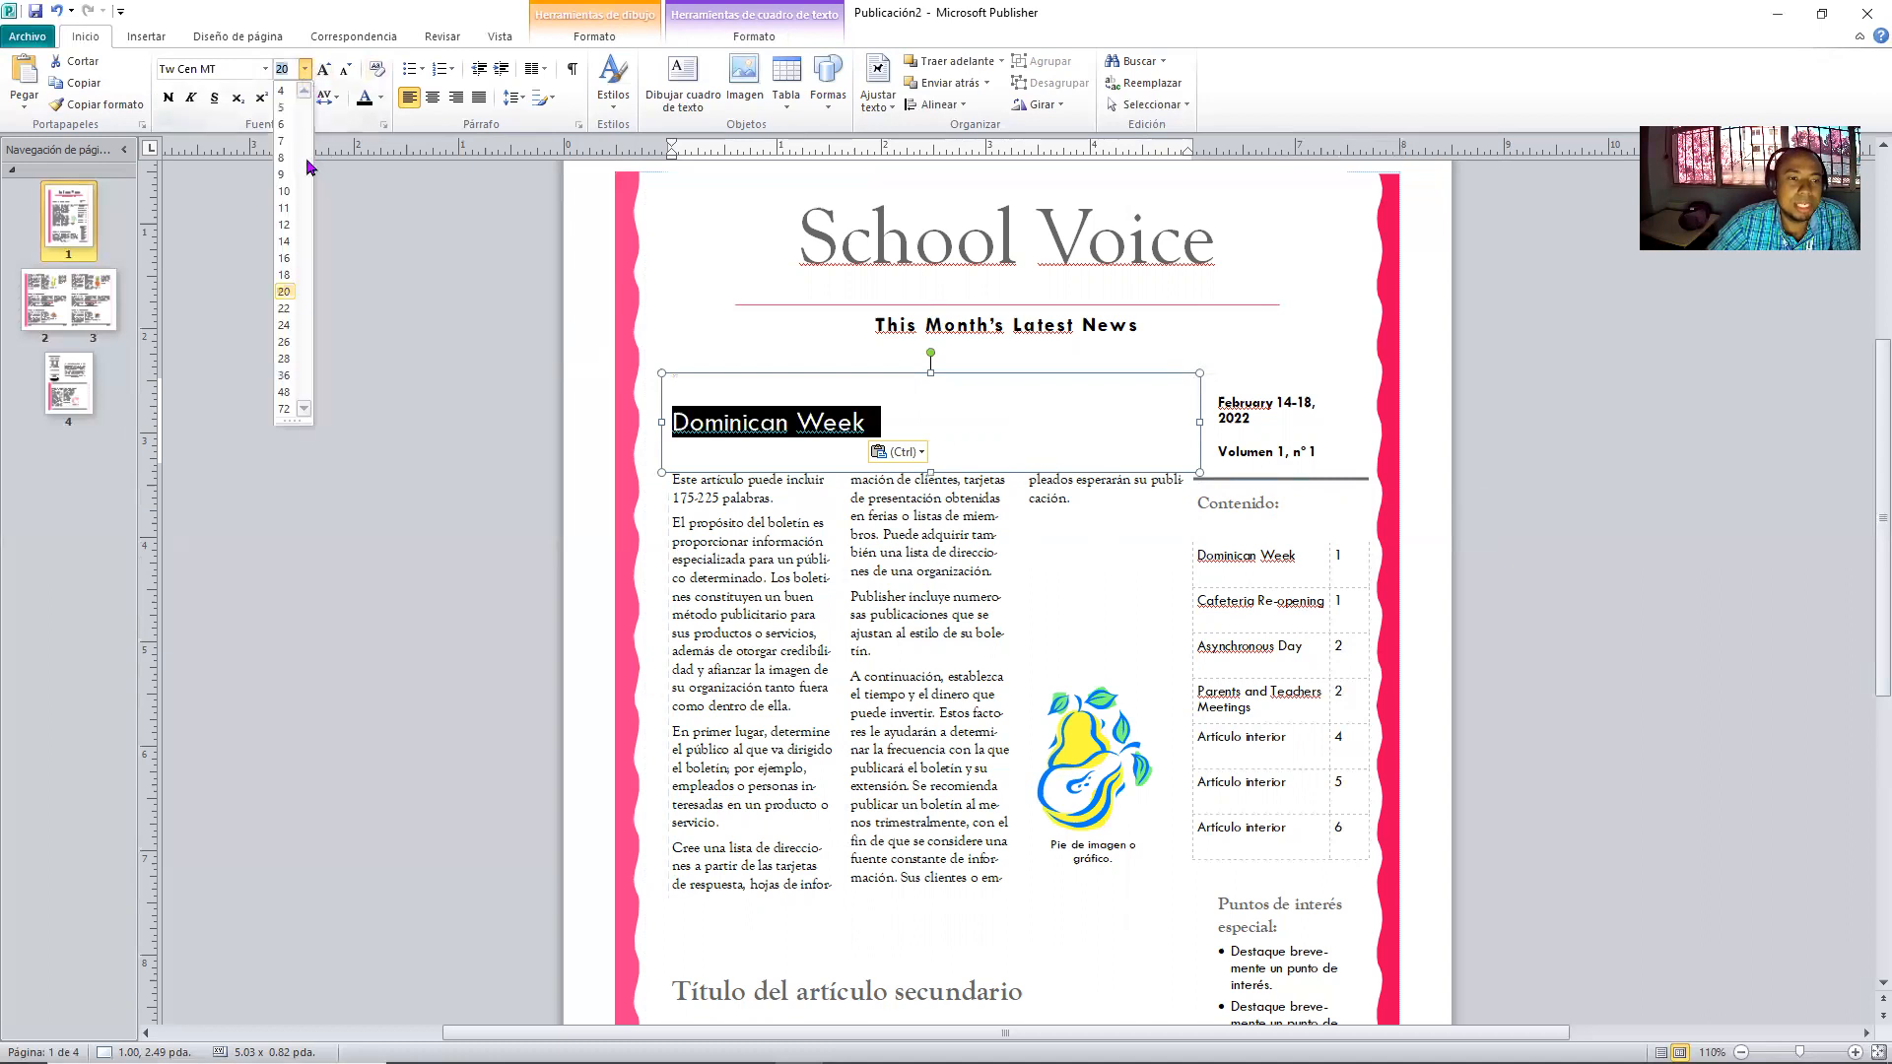
{"action": "left_click", "coordinate": [283, 342]}
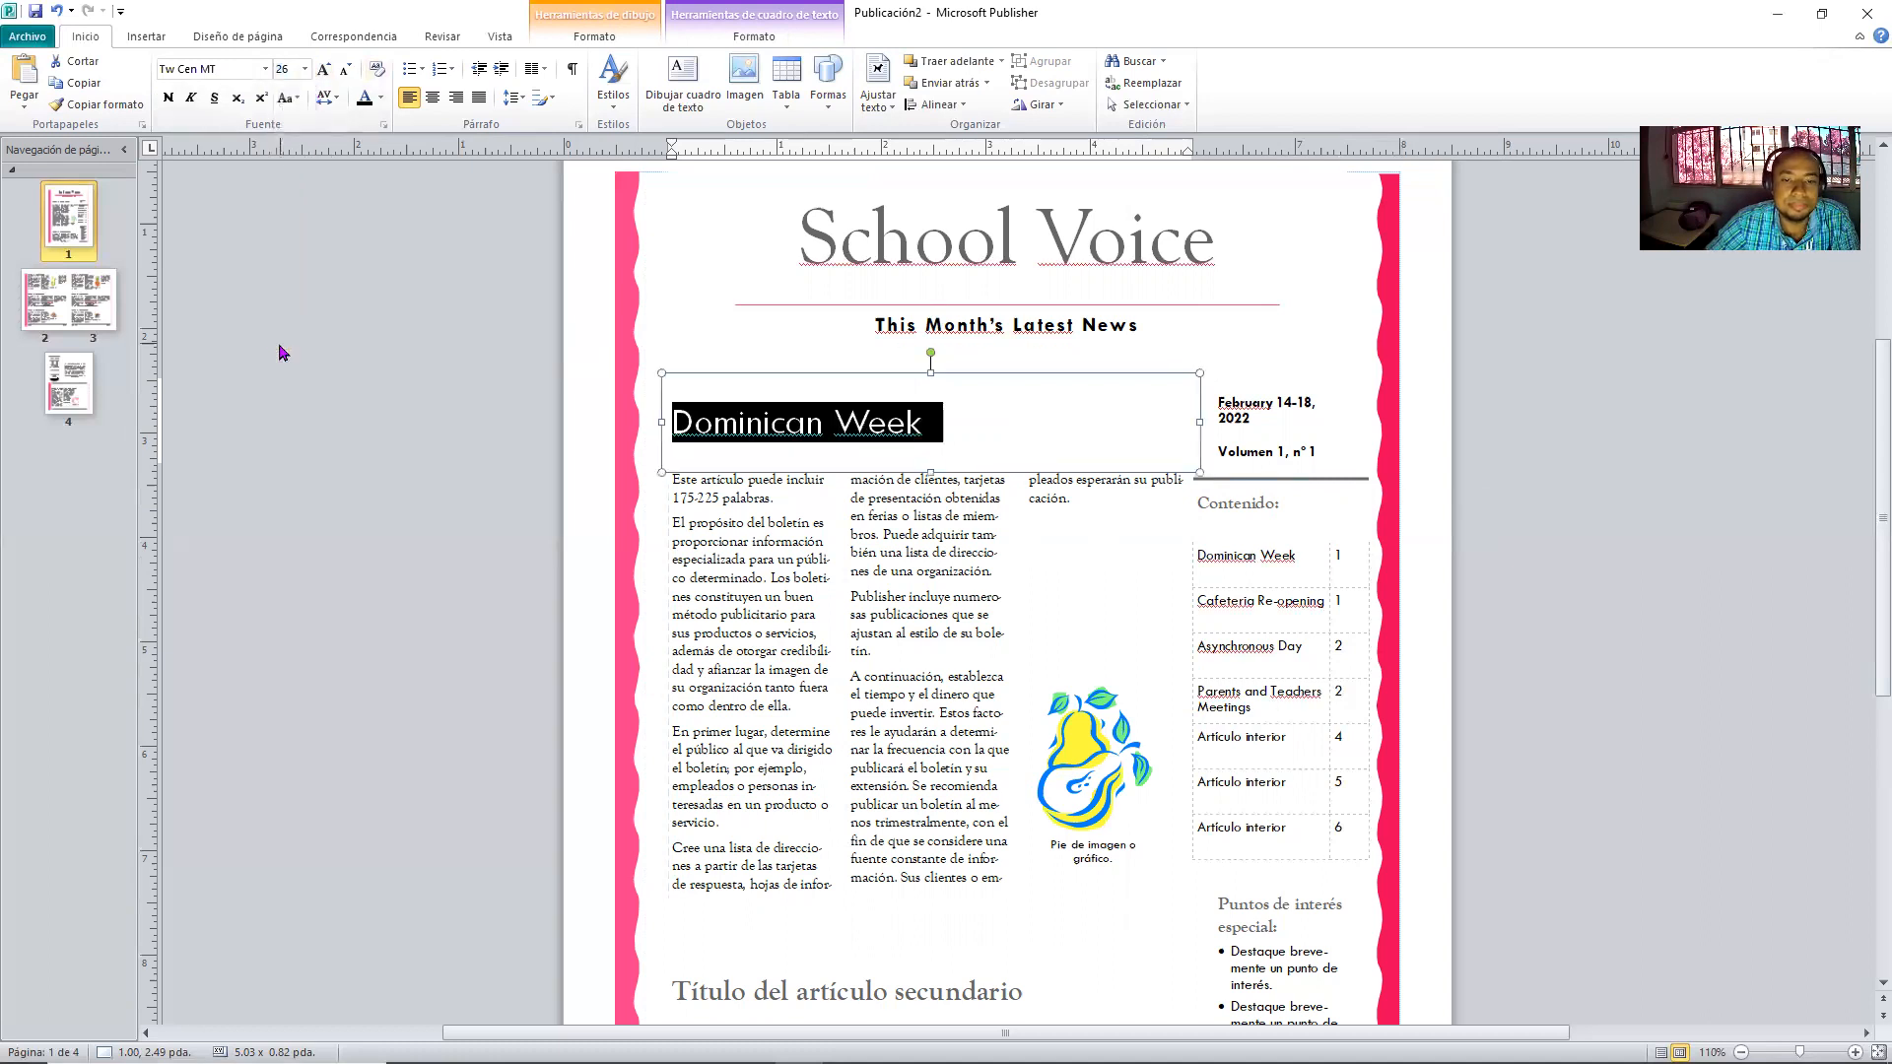
{"action": "left_click", "coordinate": [305, 69]}
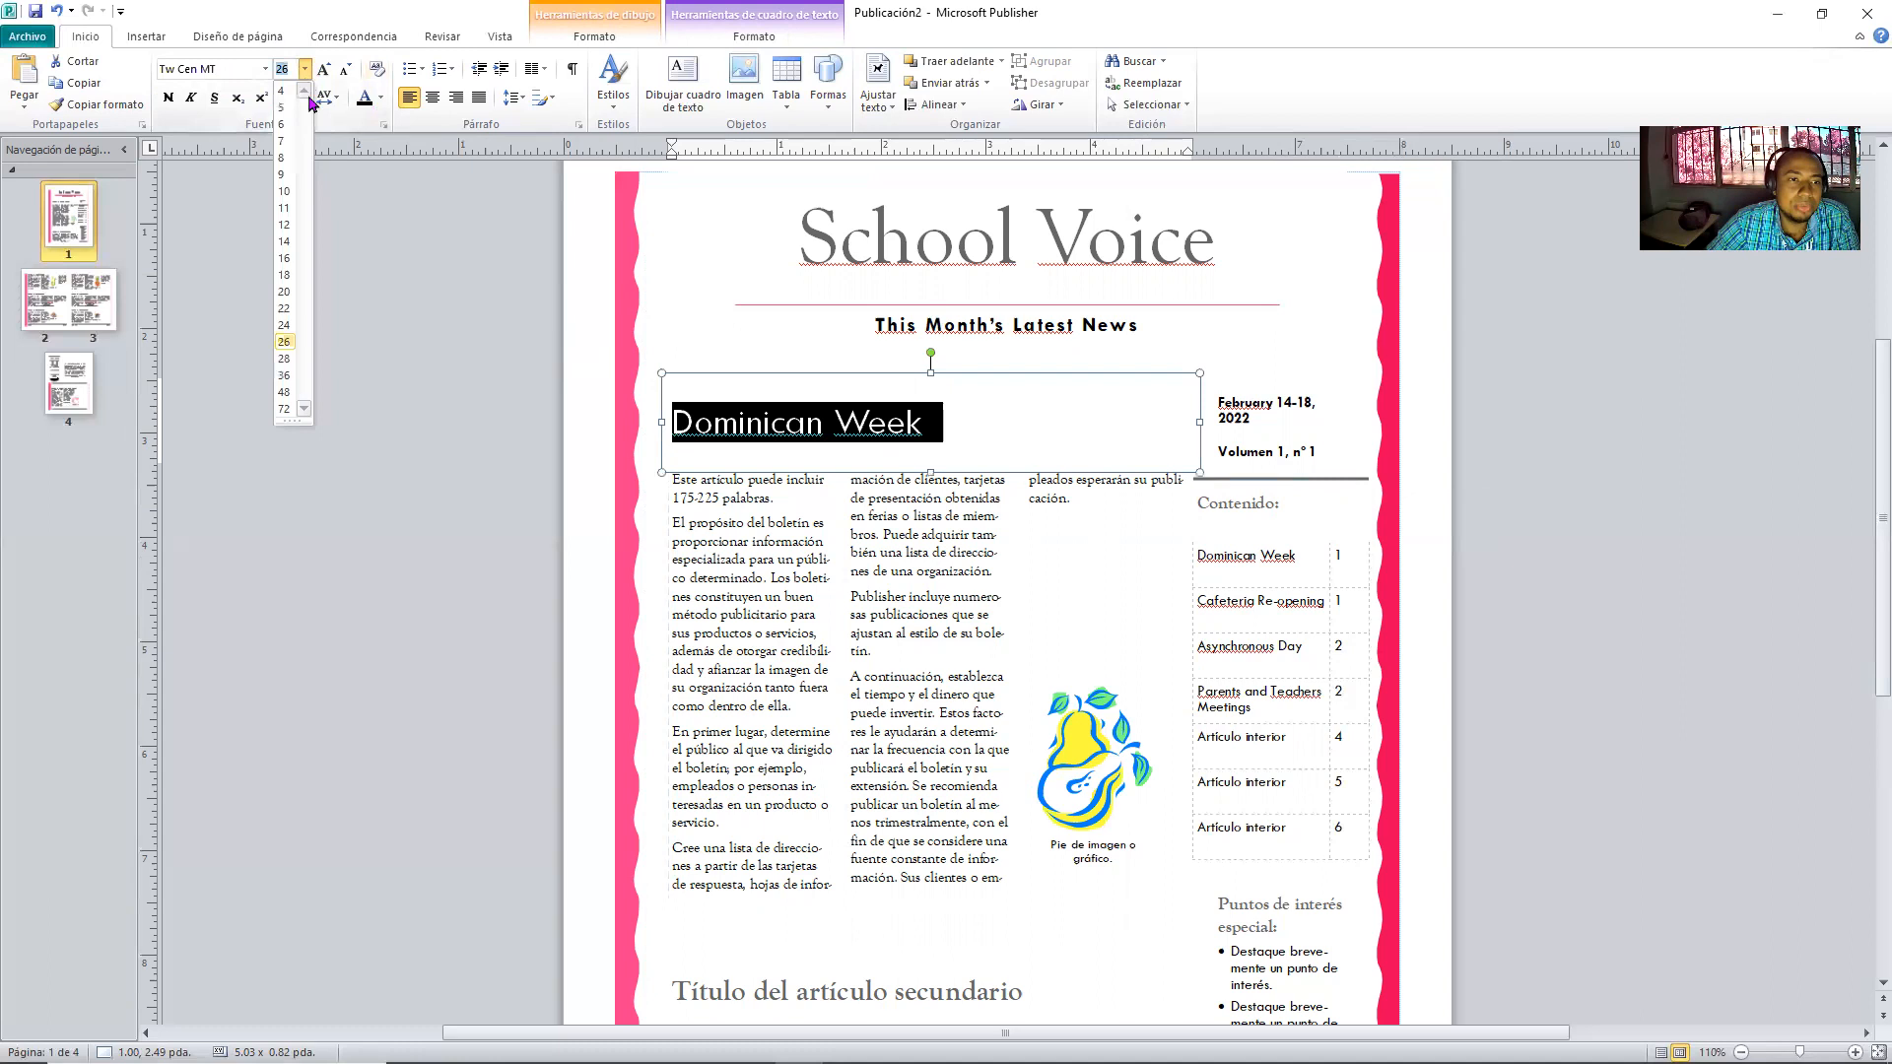
{"action": "left_click", "coordinate": [287, 376]}
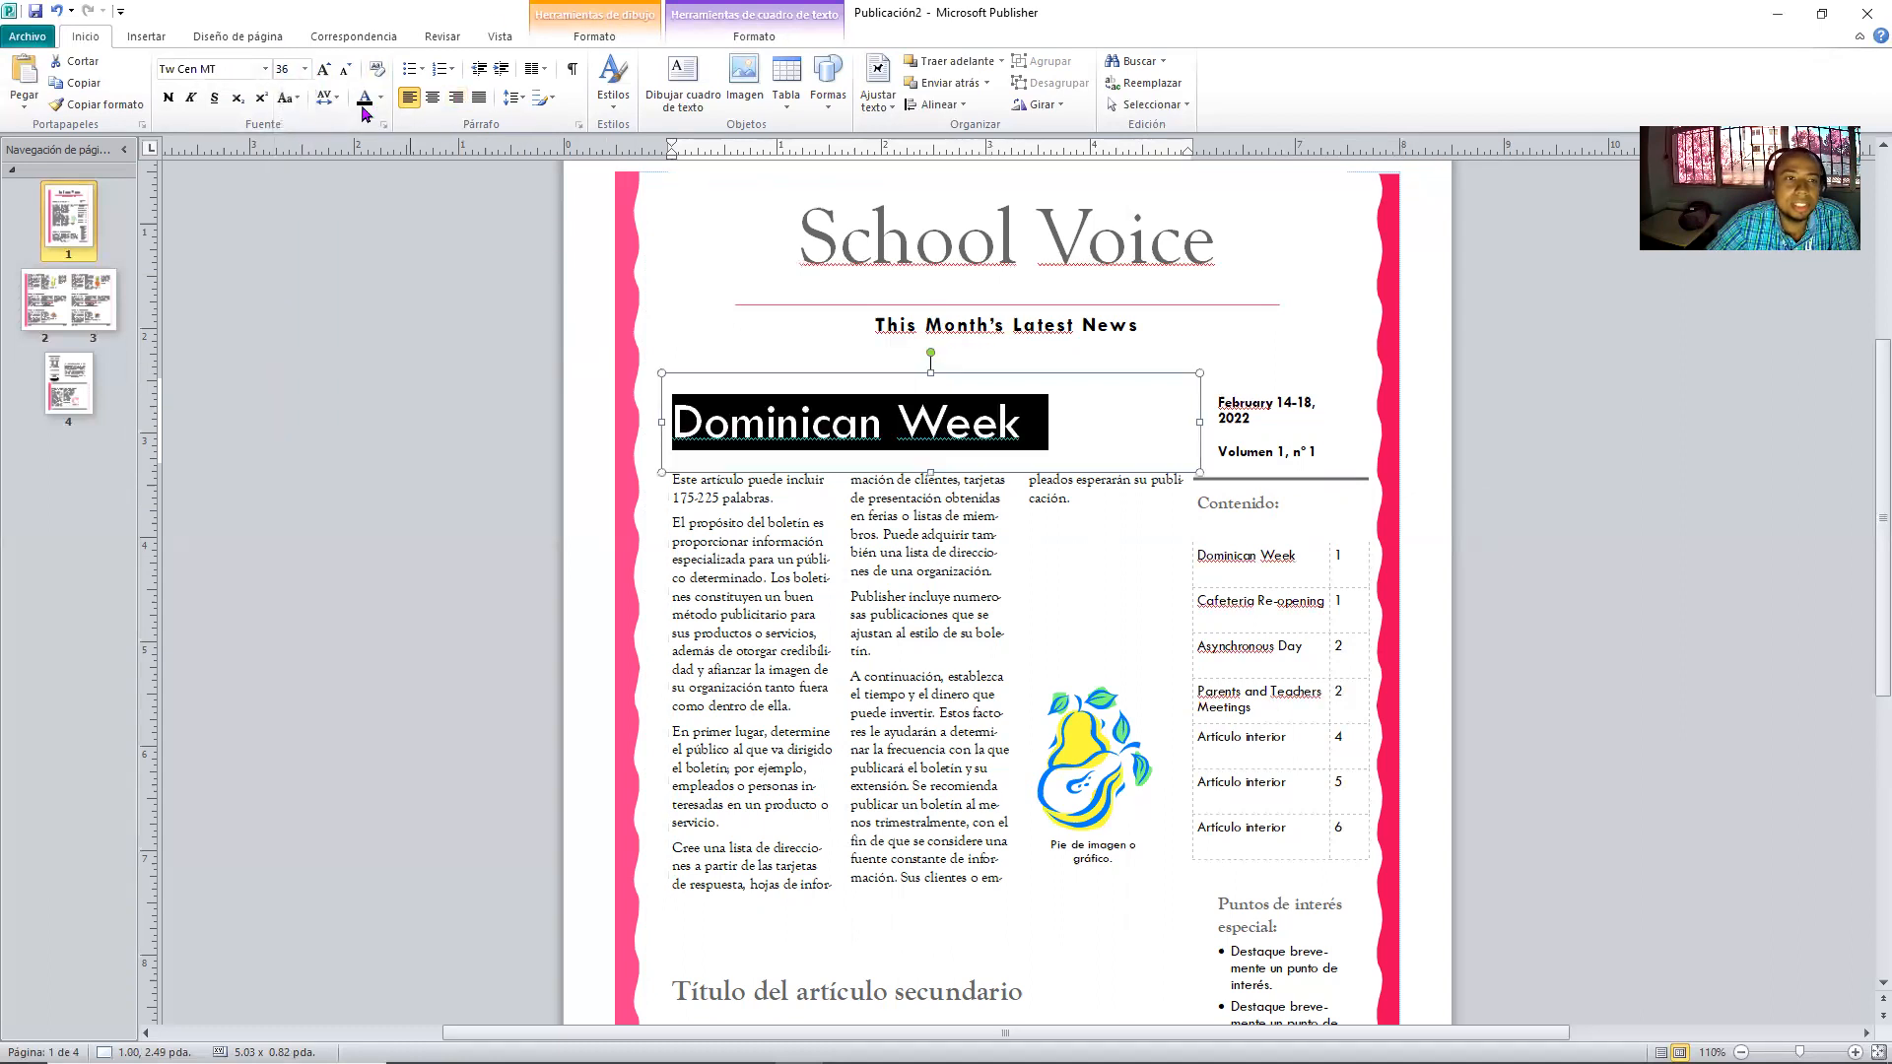
{"action": "left_click", "coordinate": [169, 97]}
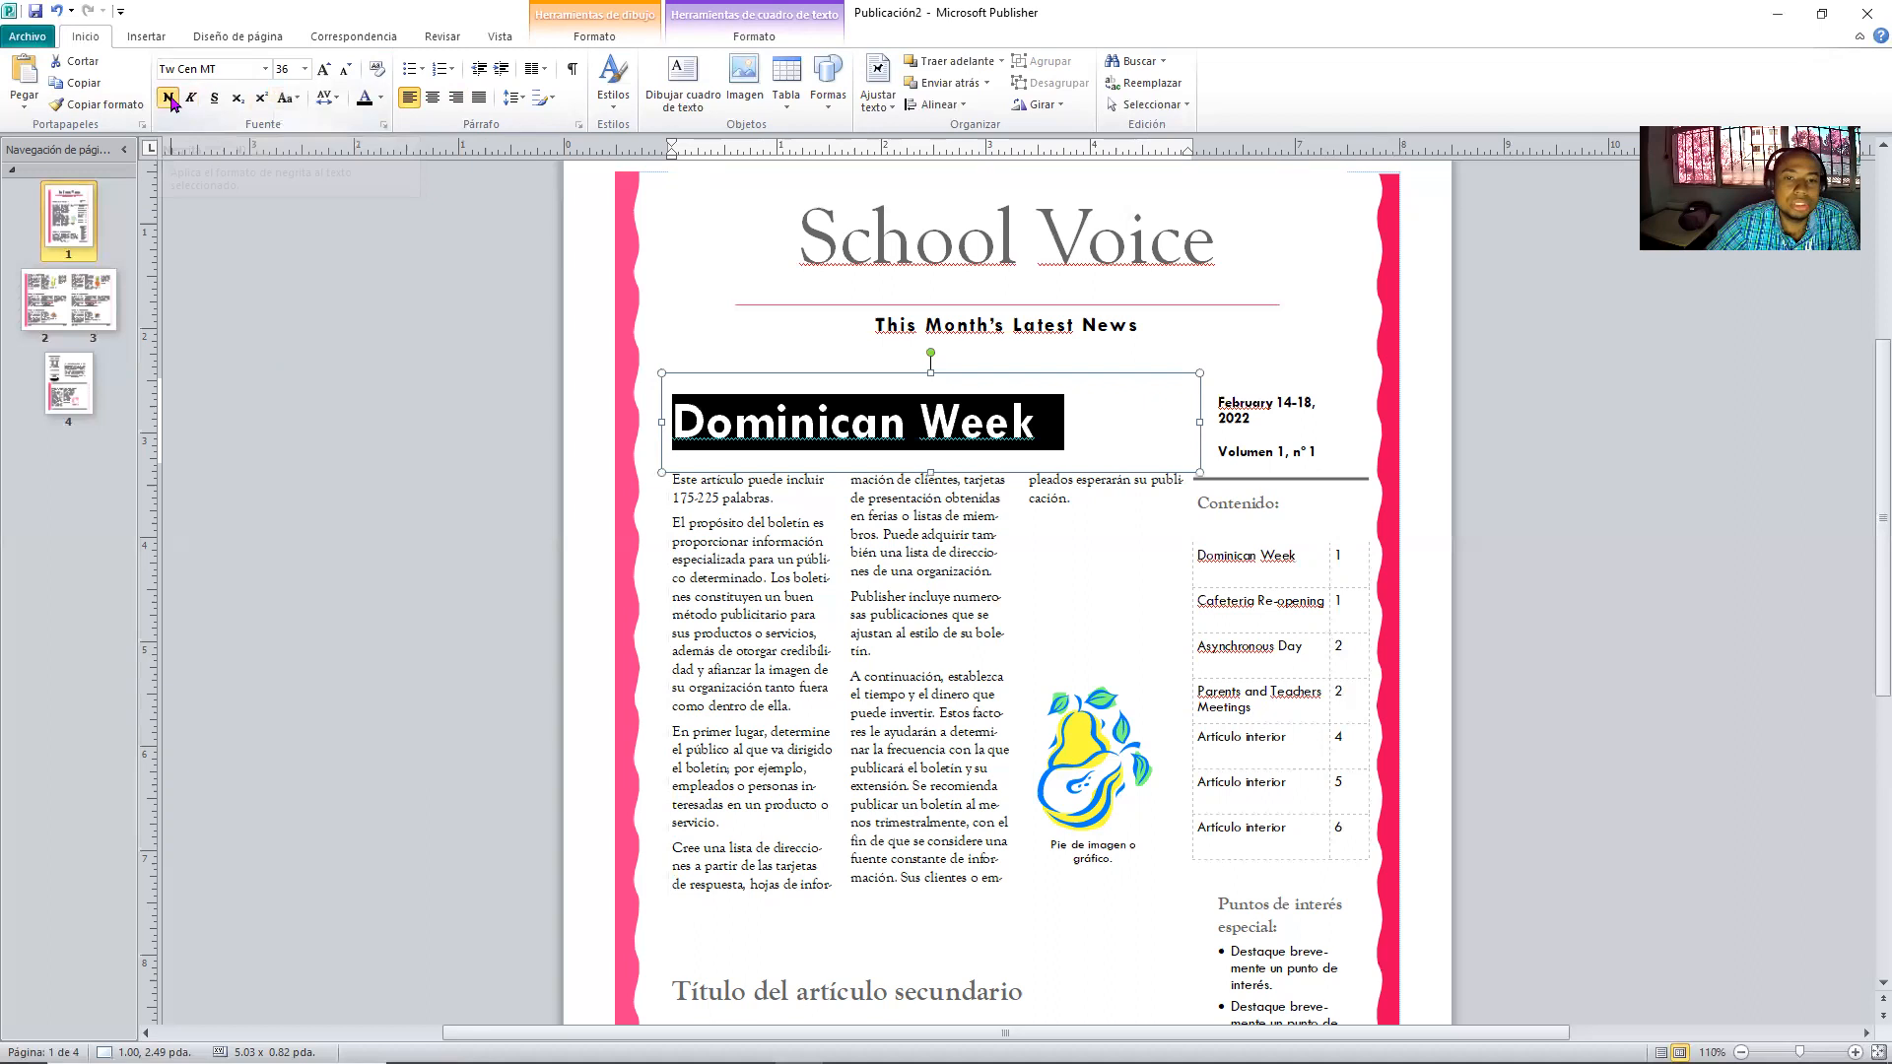
{"action": "left_click", "coordinate": [266, 73]}
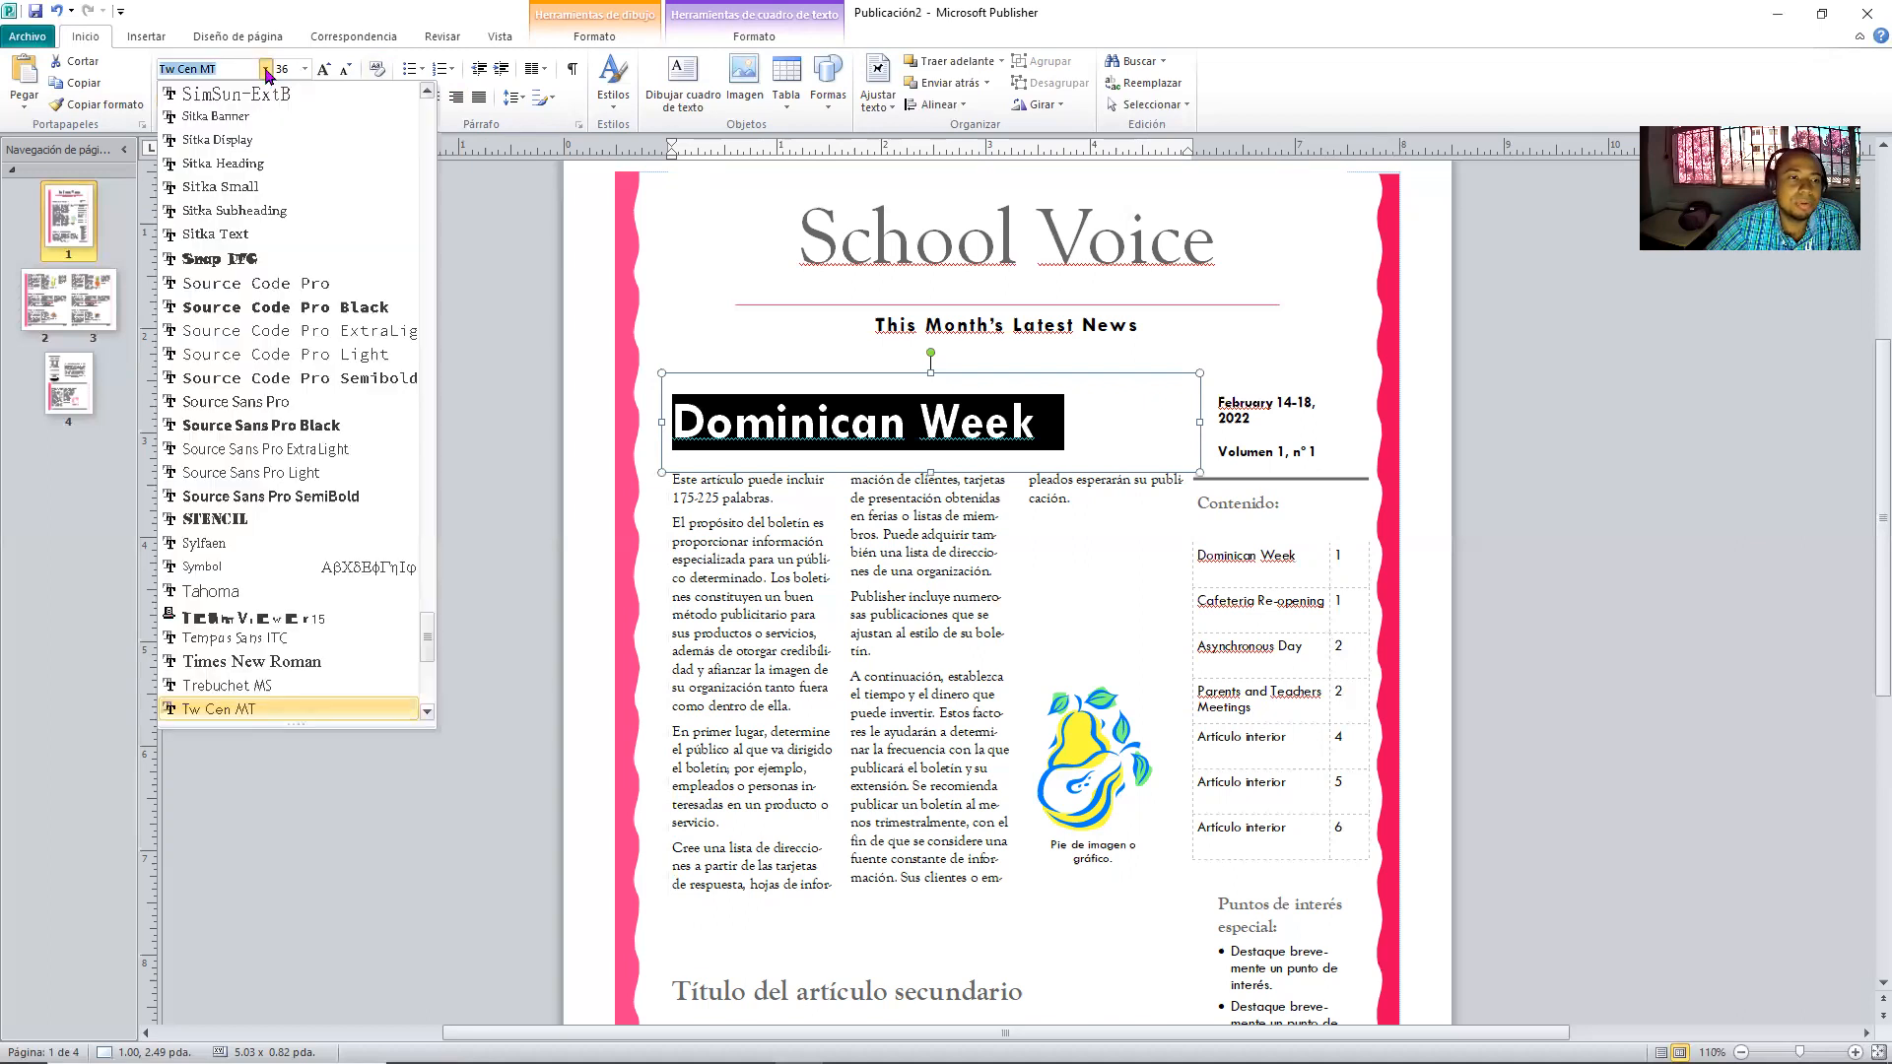
{"action": "left_click", "coordinate": [264, 260]}
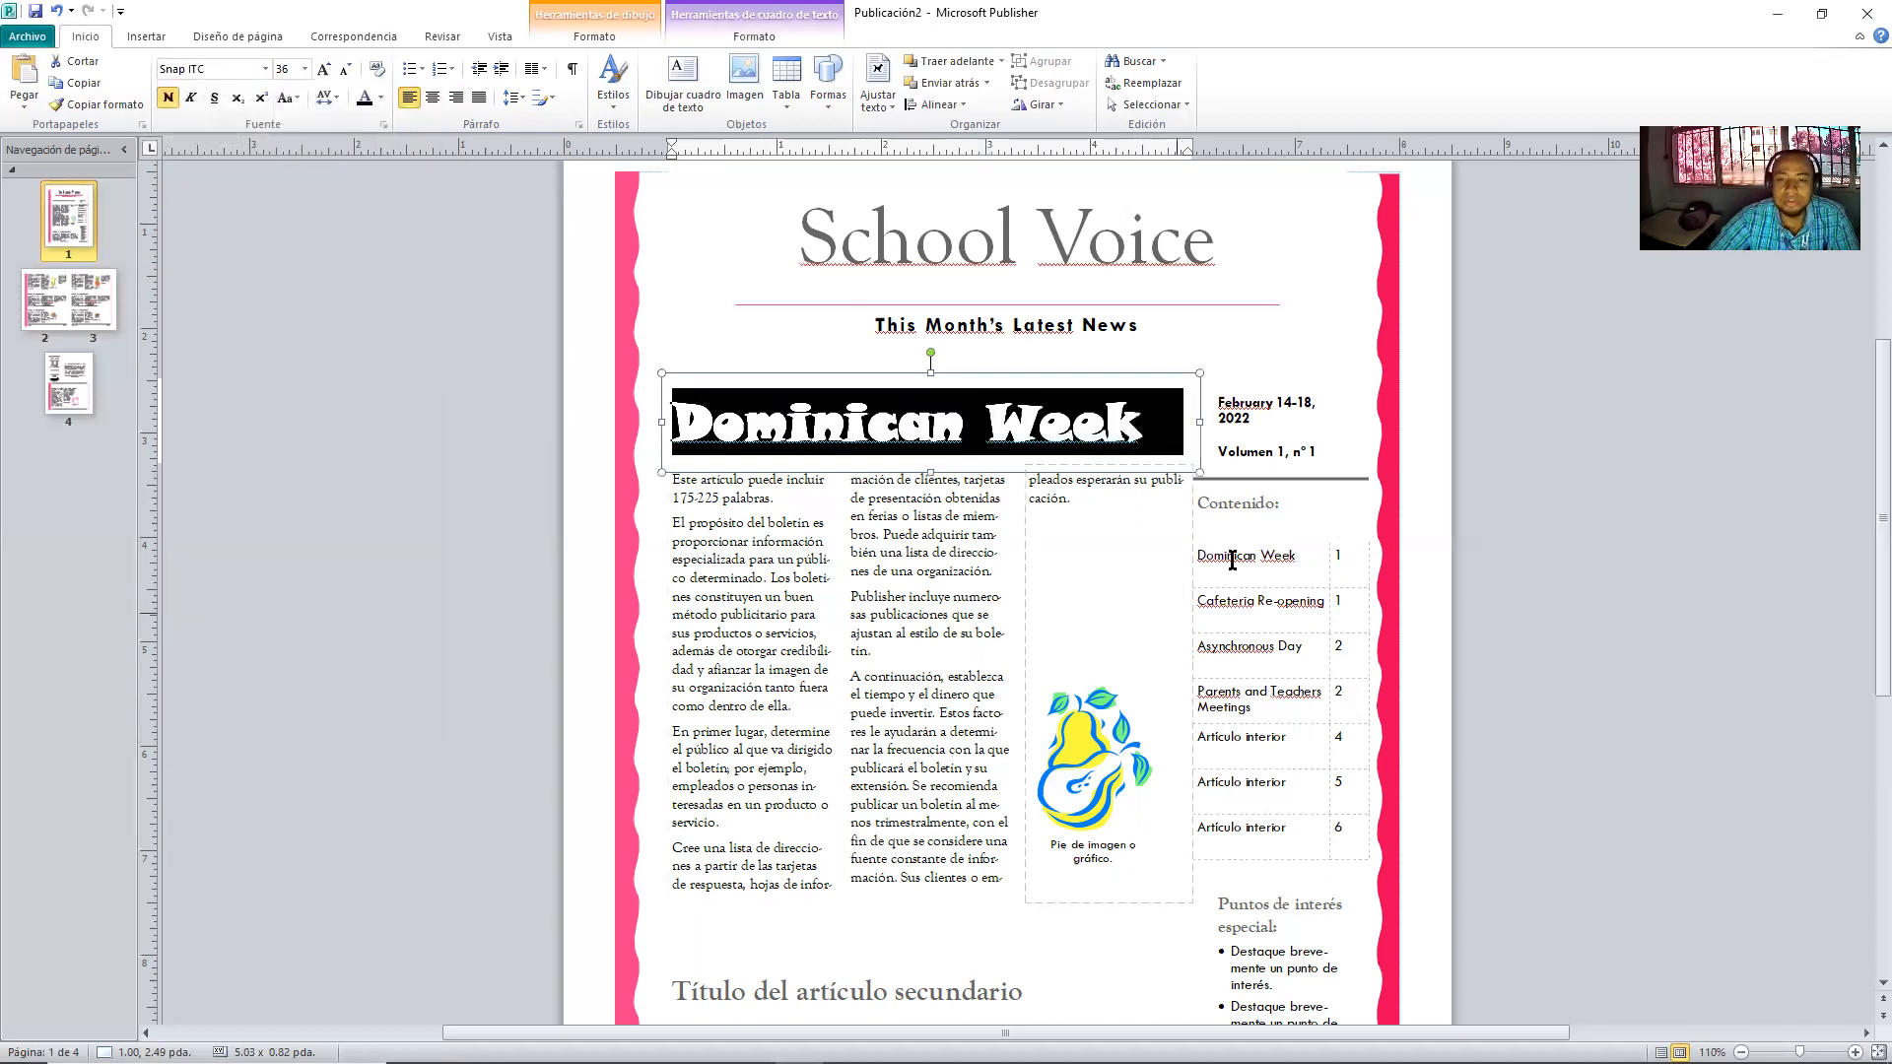
{"action": "left_click", "coordinate": [1173, 583]}
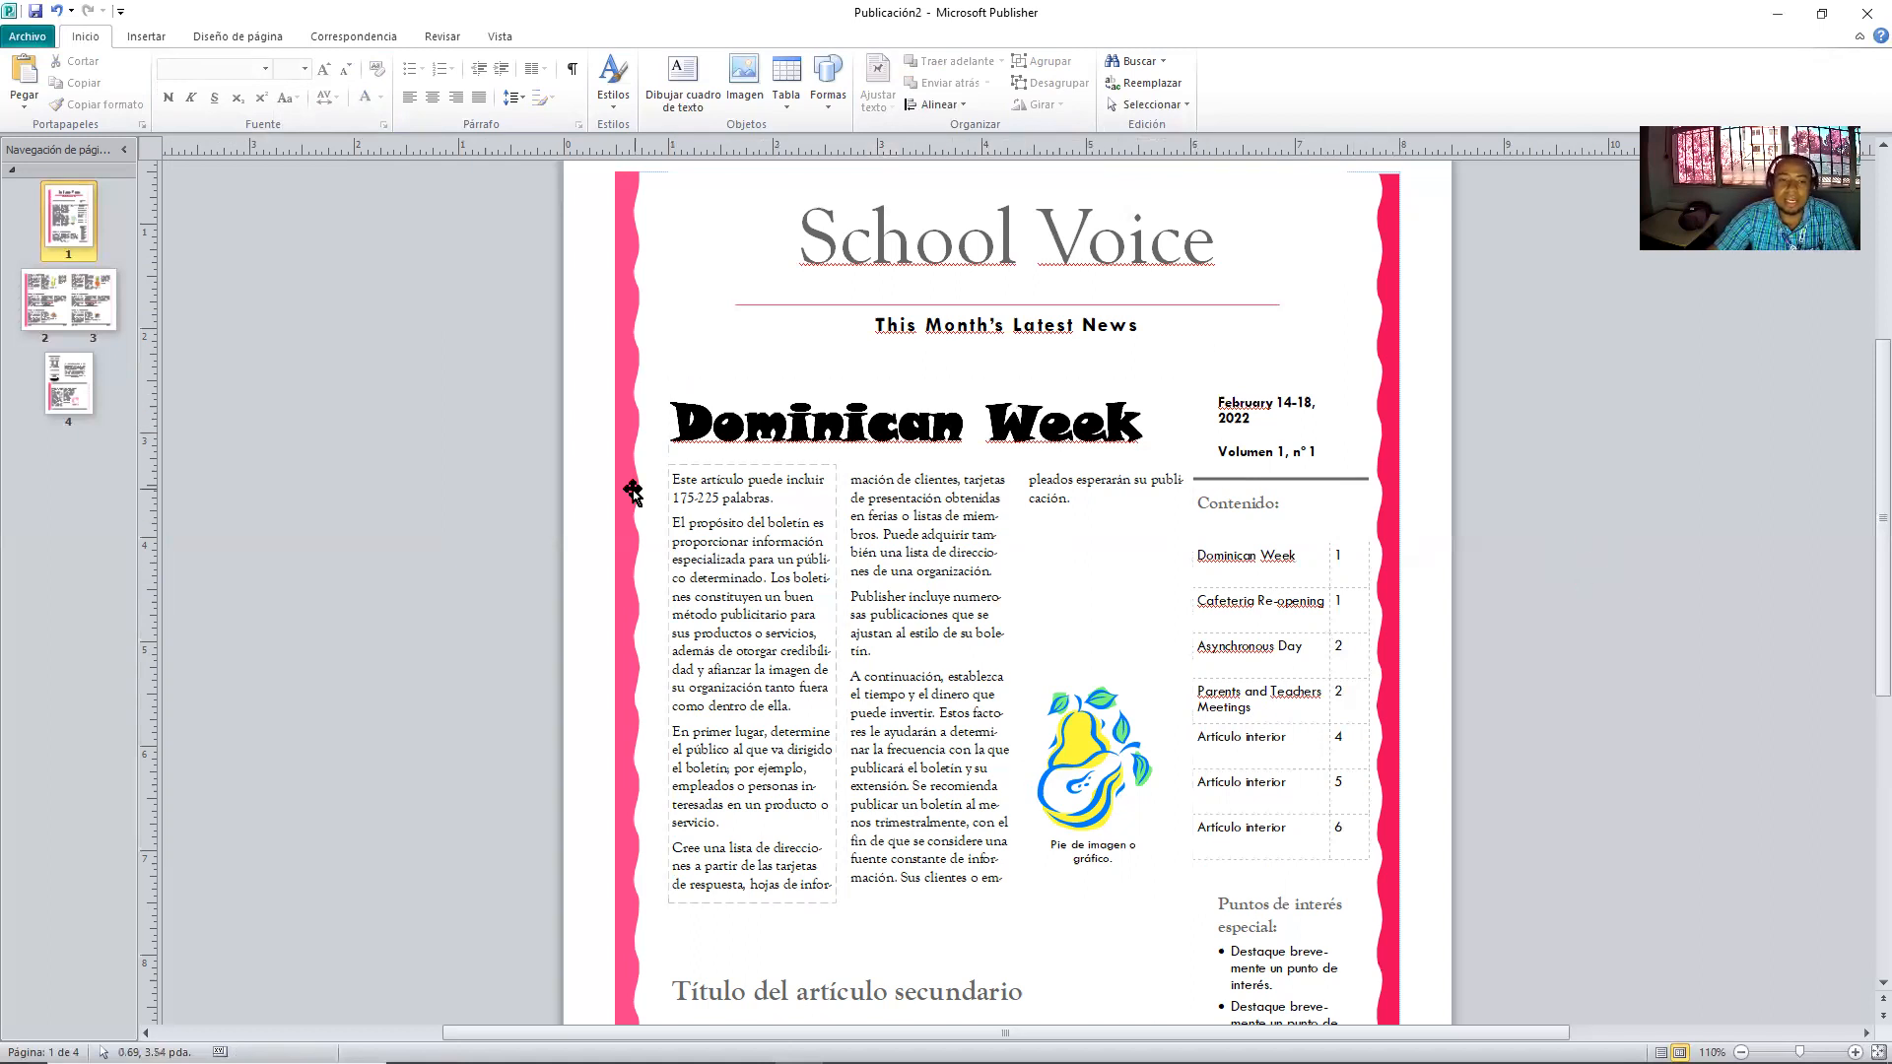
- Copy "Cafeteria Re-opening" from the Contenido table and paste it over the secondary article's placeholder title
{"action": "left_click", "coordinate": [680, 505]}
{"action": "key", "text": "ctrl+a"}
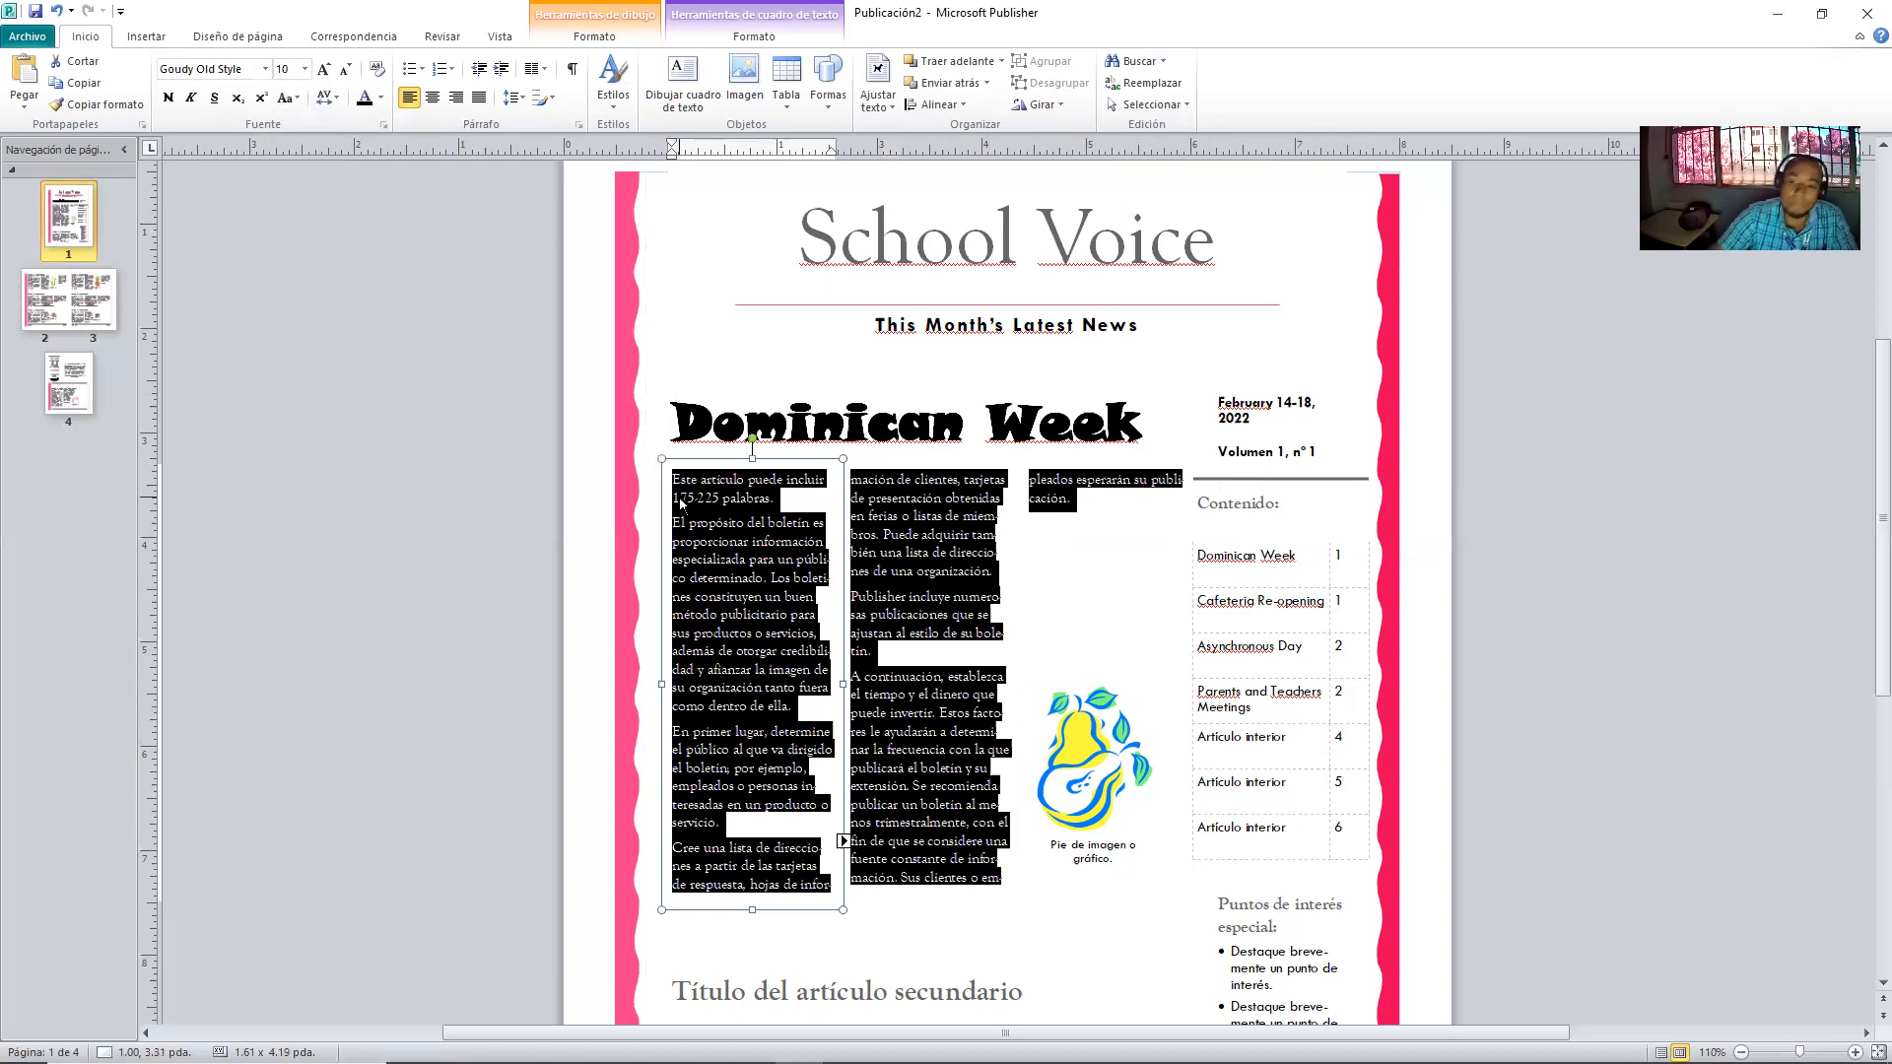
{"action": "double_click", "coordinate": [1292, 610]}
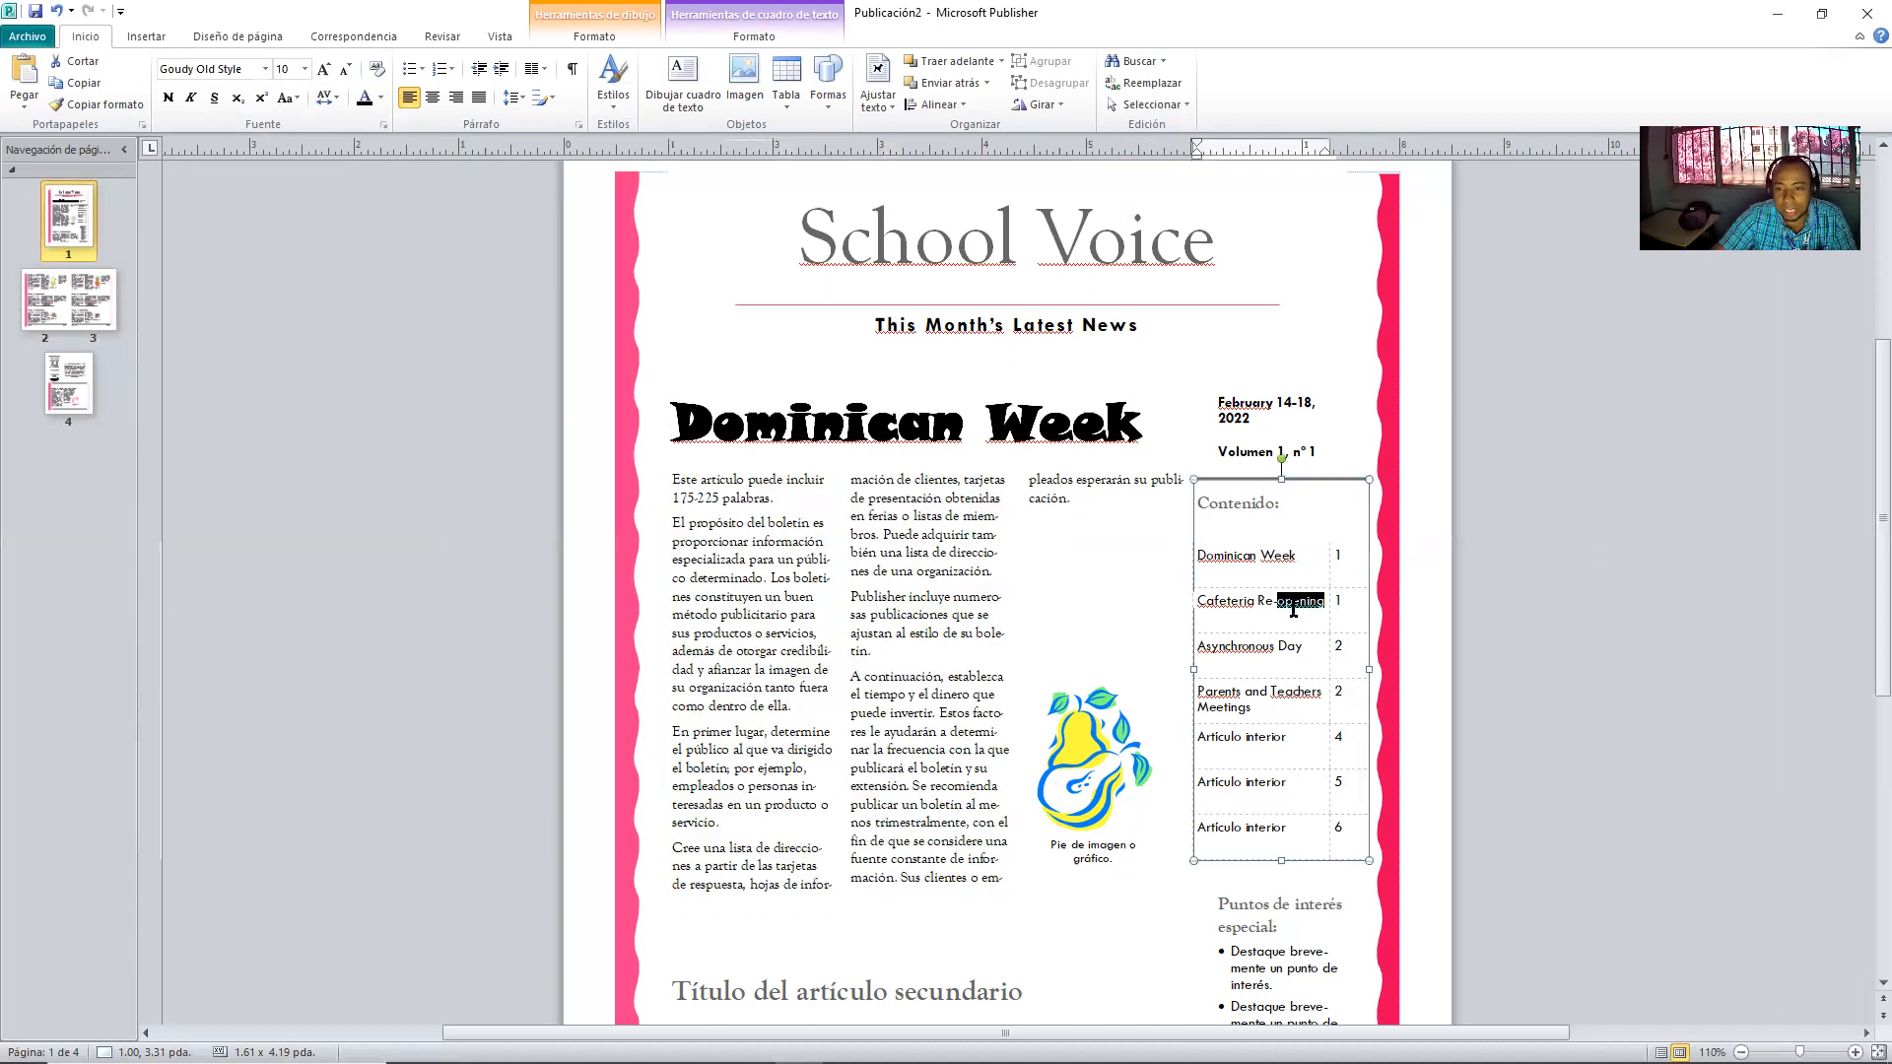
{"action": "triple_click", "coordinate": [1293, 610]}
{"action": "right_click", "coordinate": [1293, 608]}
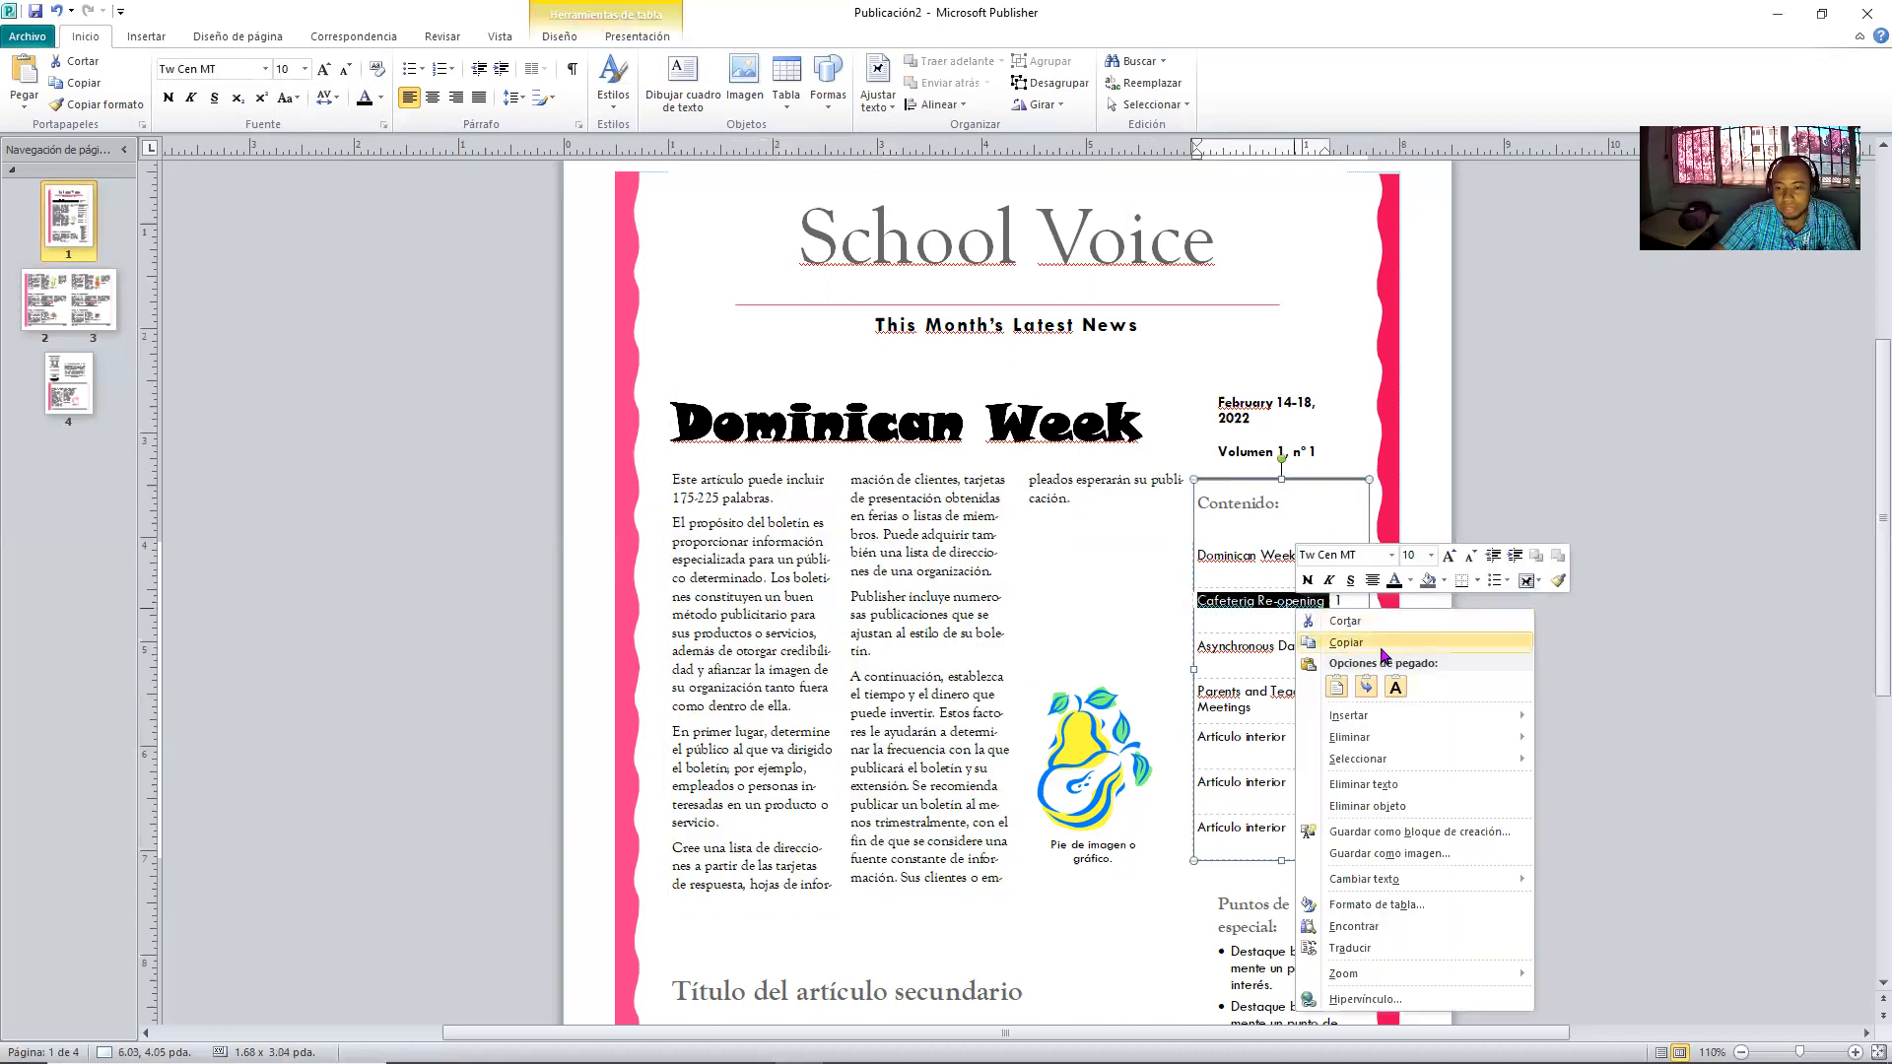
{"action": "left_click", "coordinate": [1345, 643]}
{"action": "scroll", "coordinate": [891, 924], "scroll_direction": "down", "scroll_amount": 1}
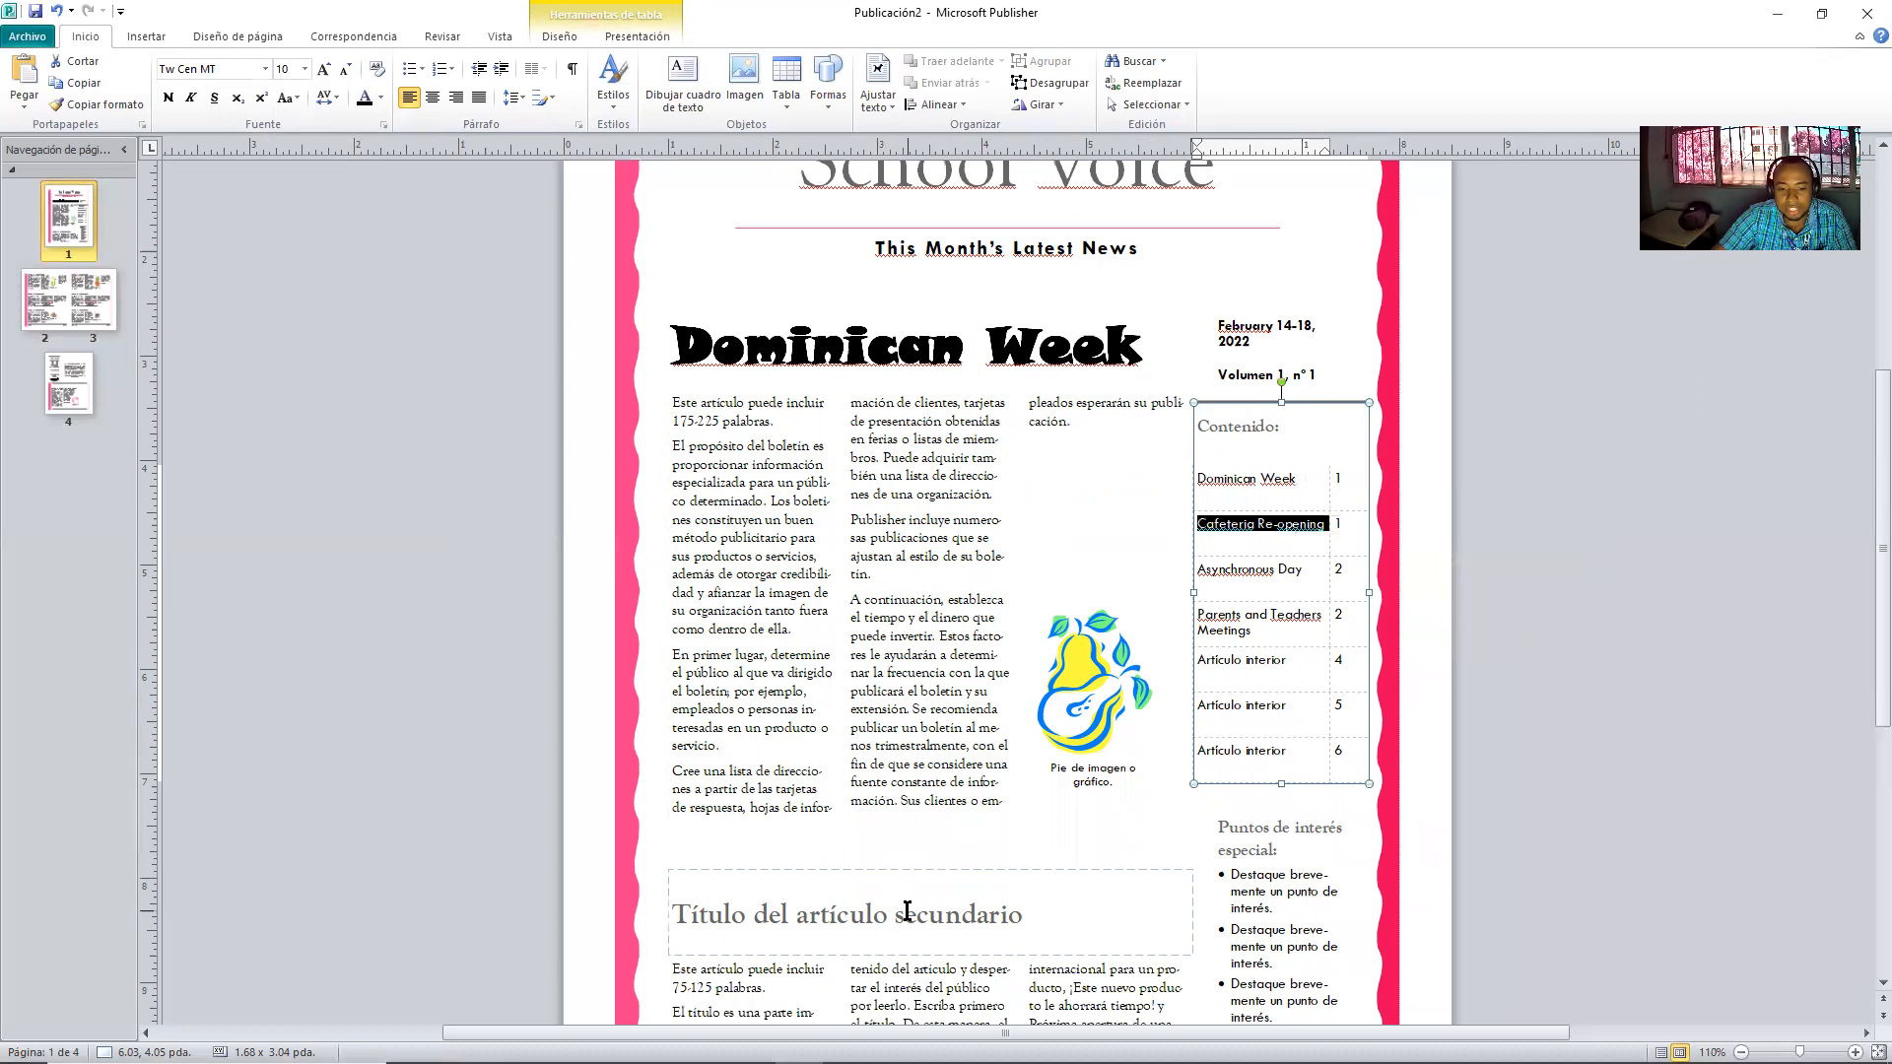
{"action": "triple_click", "coordinate": [906, 912]}
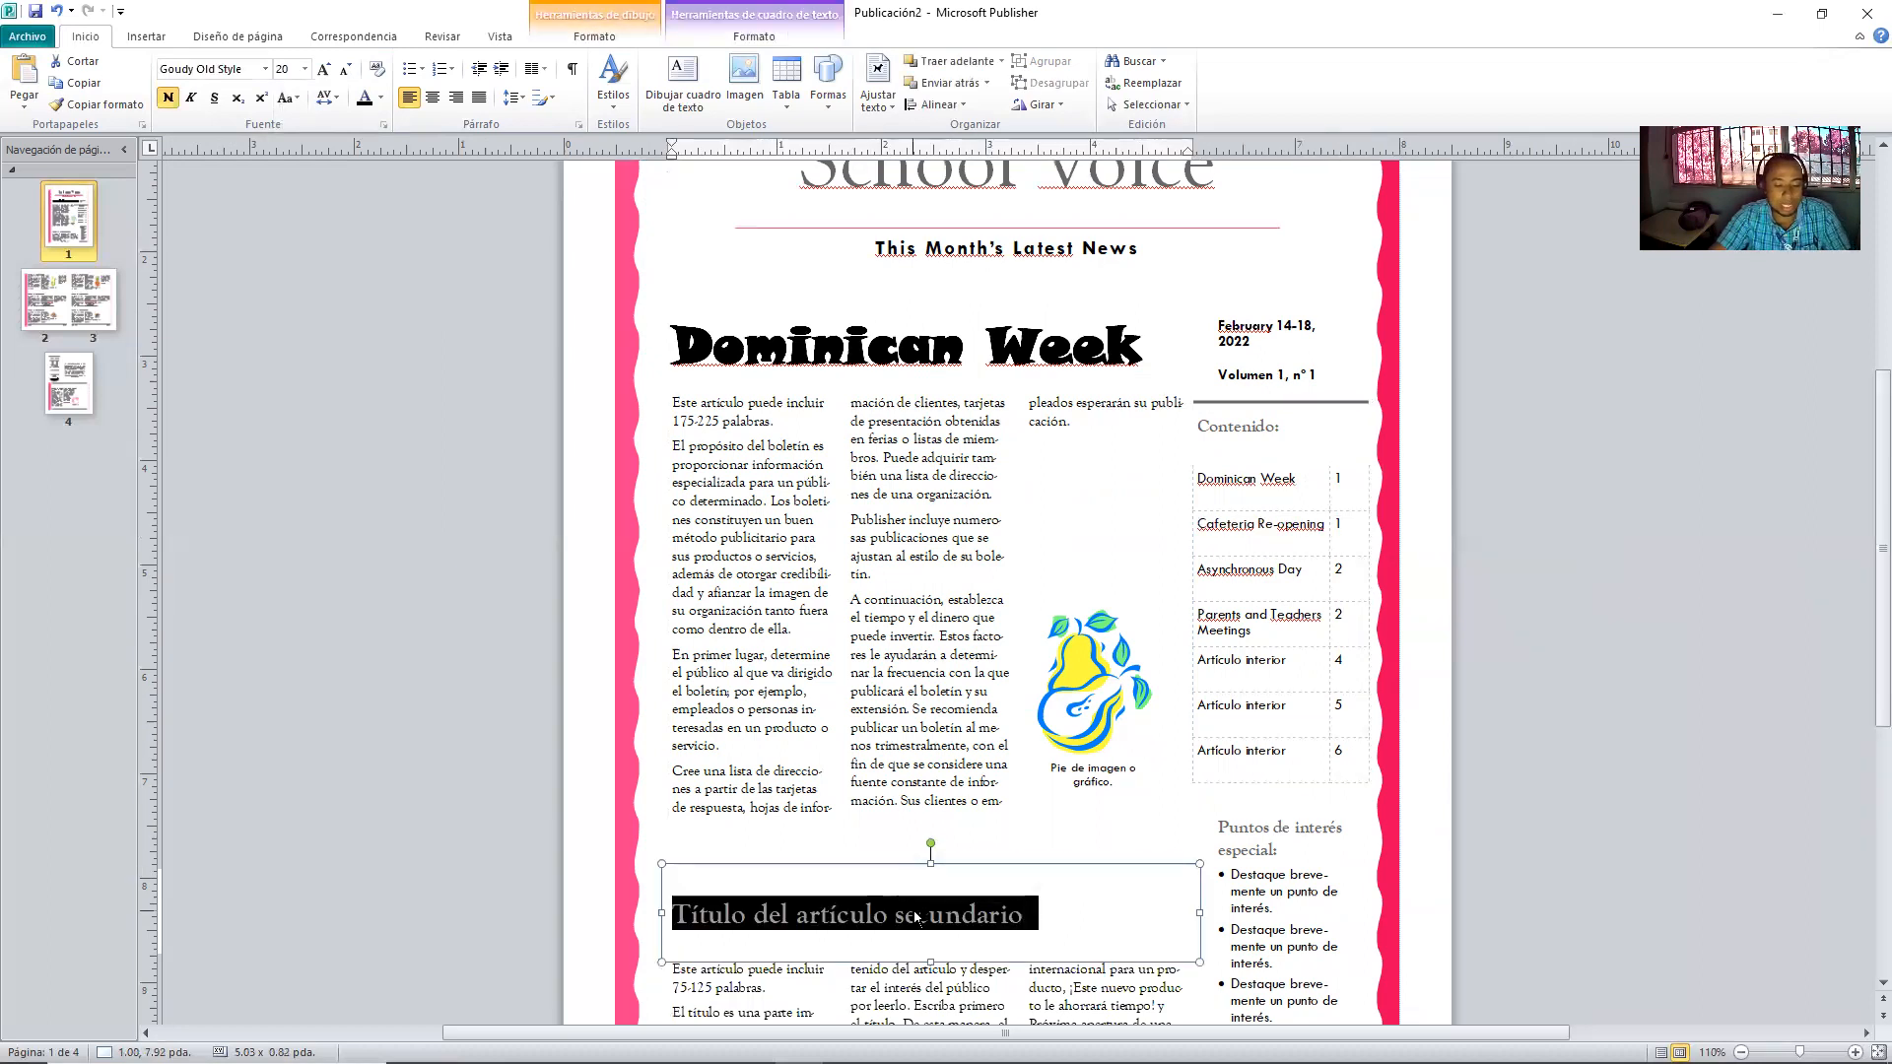
{"action": "key", "text": "ctrl+v"}
- Format the "Cafeteria Re-opening" article title as bold Snap ITC at size 24
{"action": "left_click_drag", "start_coordinate": [991, 913], "coordinate": [672, 913]}
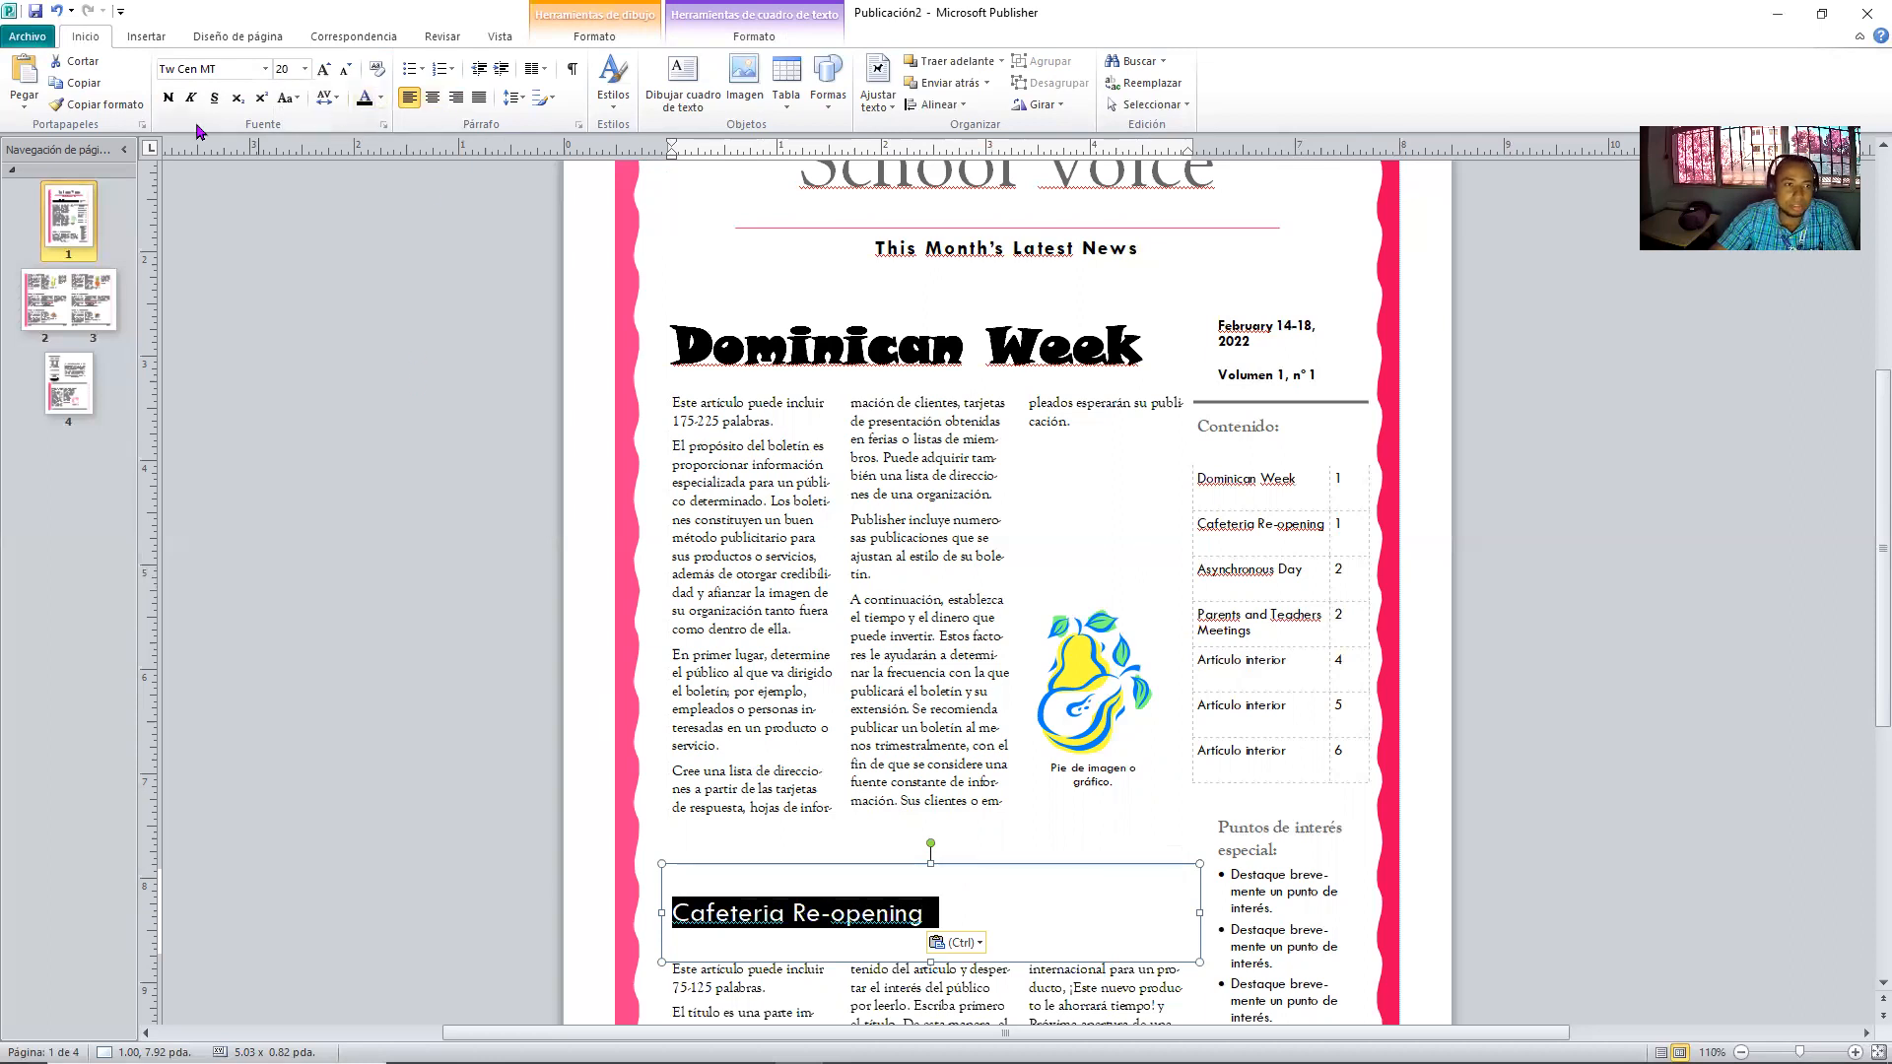
{"action": "left_click", "coordinate": [169, 97]}
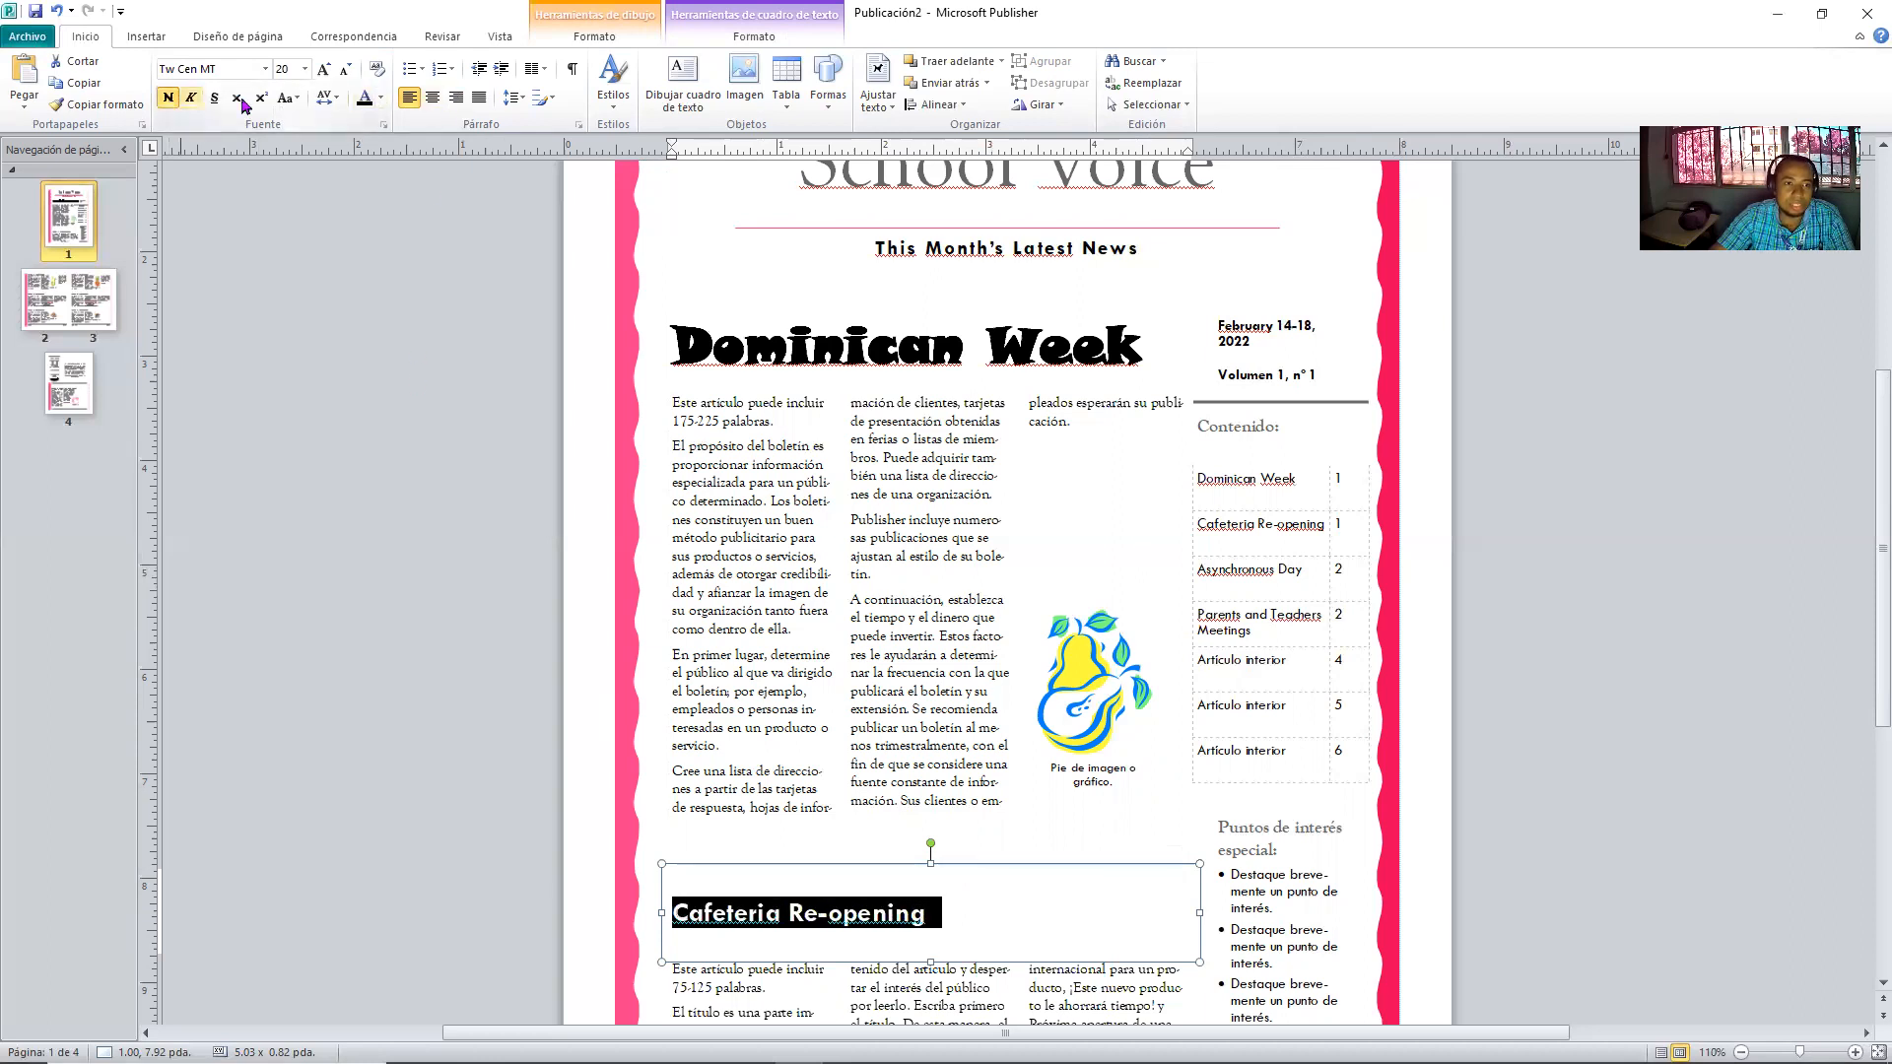
{"action": "left_click", "coordinate": [305, 71]}
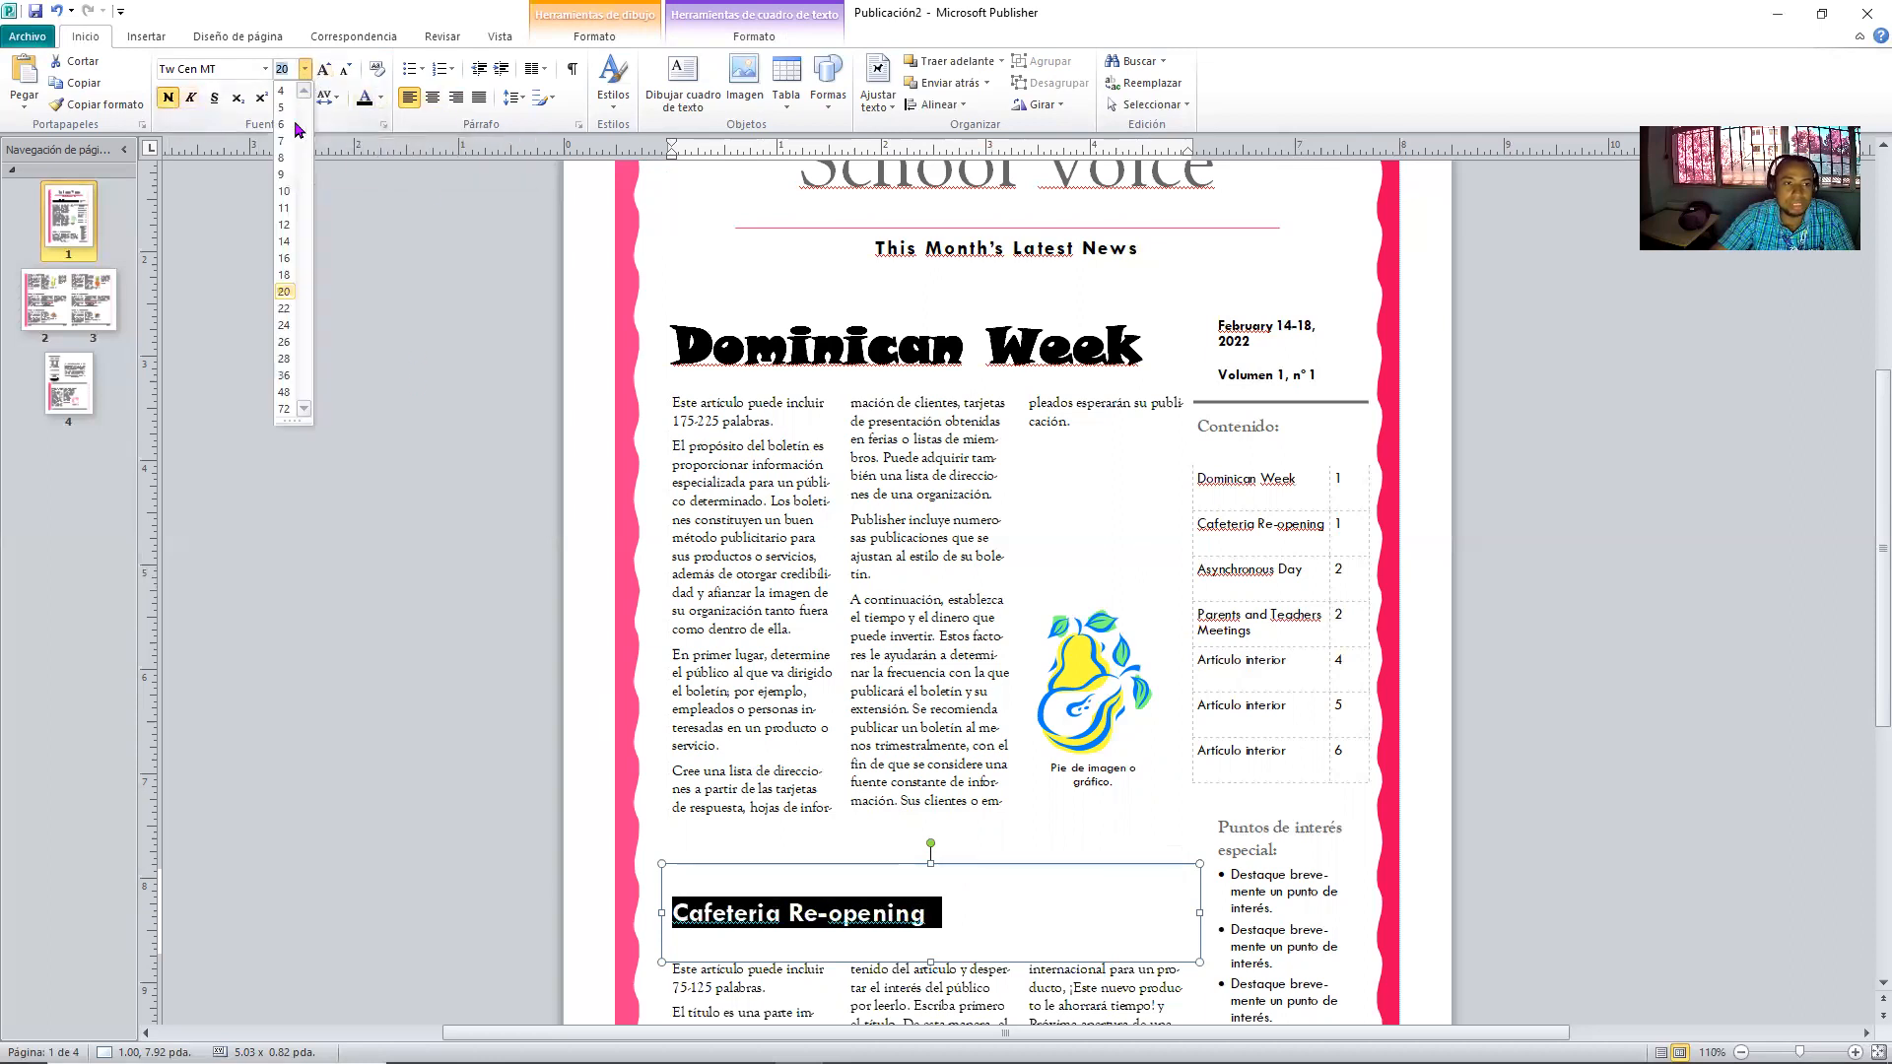
{"action": "left_click", "coordinate": [284, 376]}
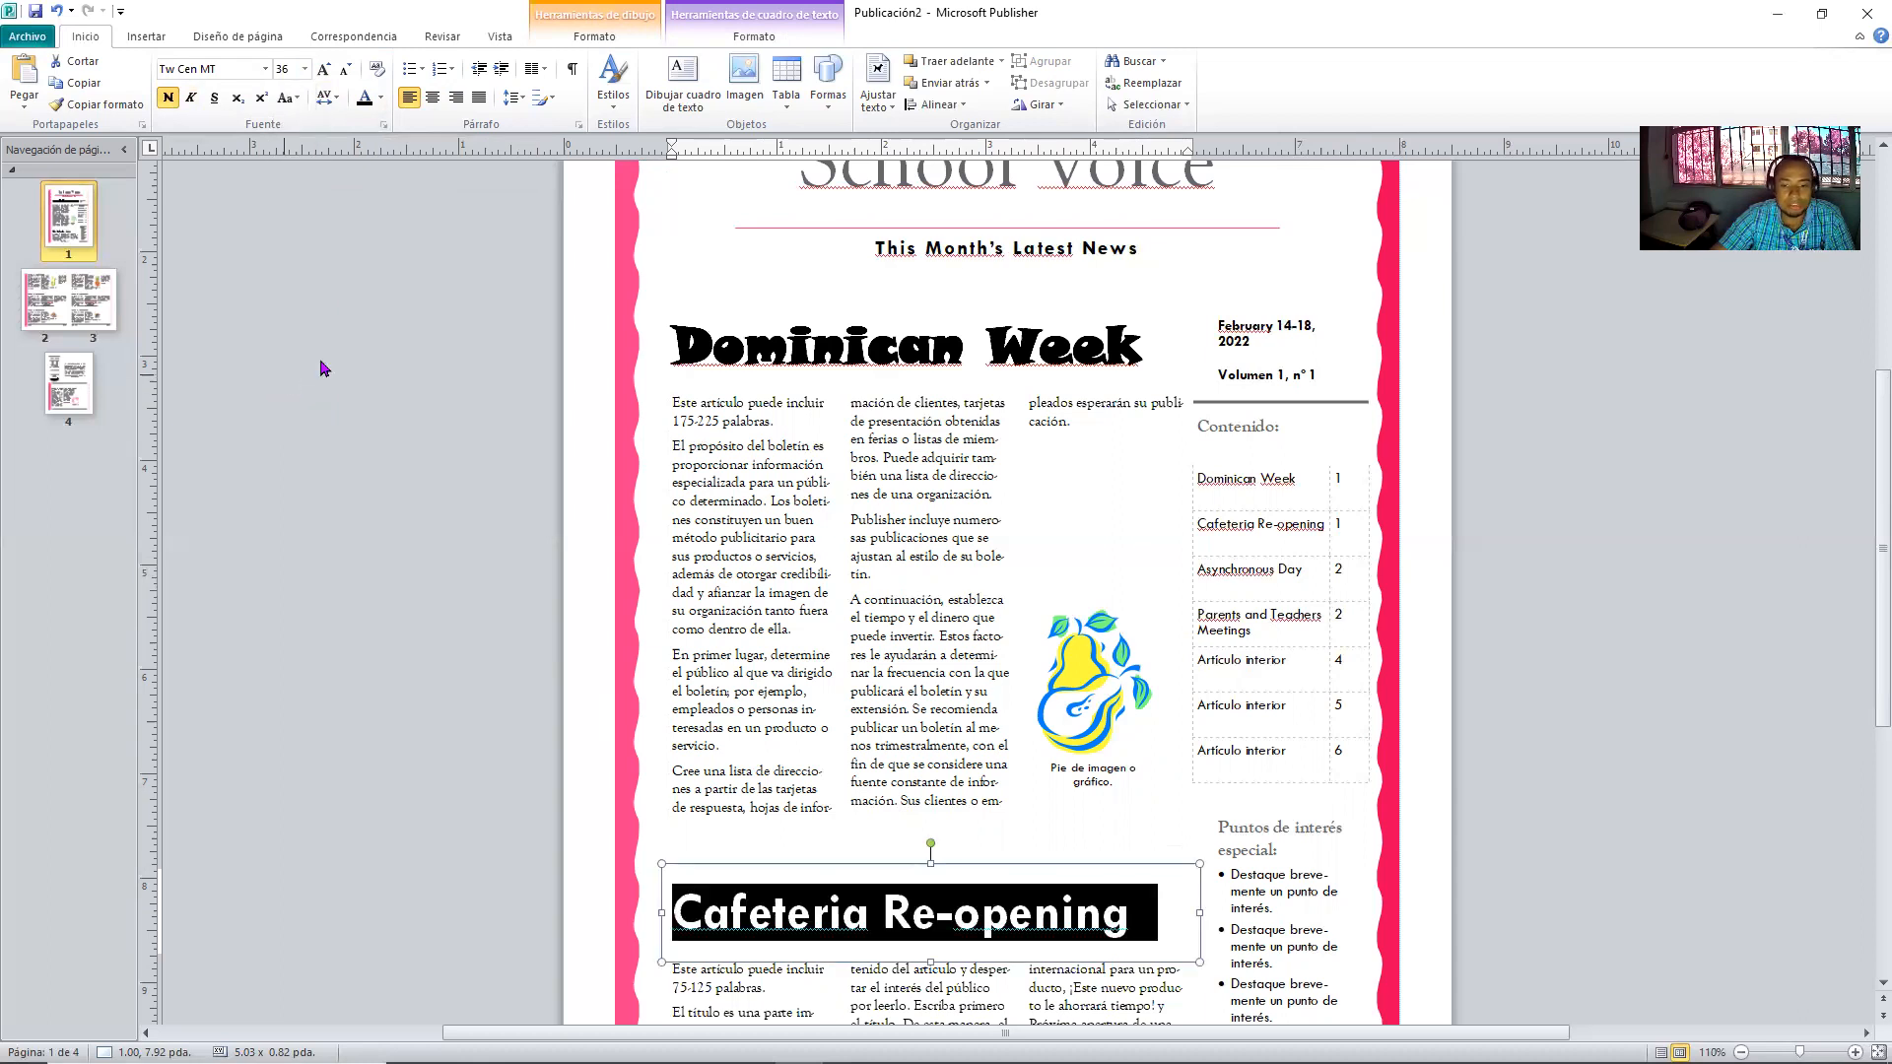
{"action": "left_click", "coordinate": [265, 69]}
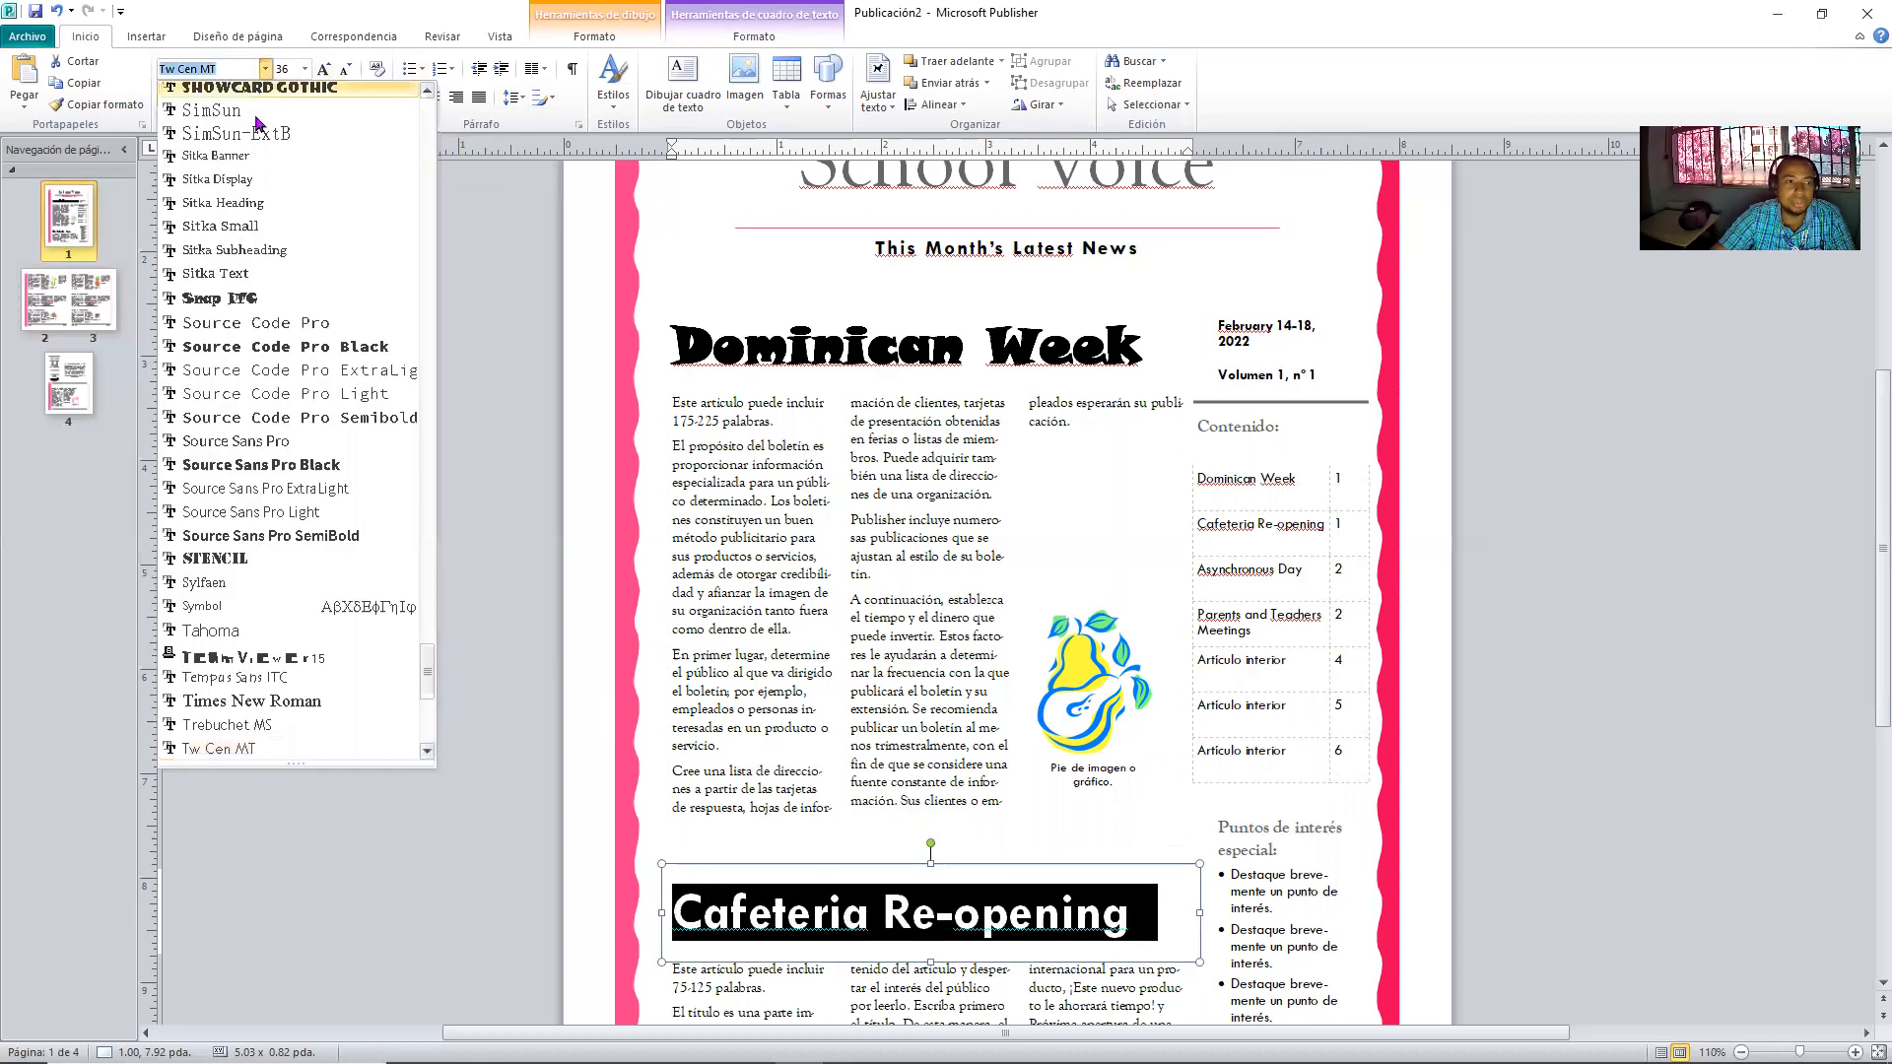
{"action": "left_click", "coordinate": [239, 300]}
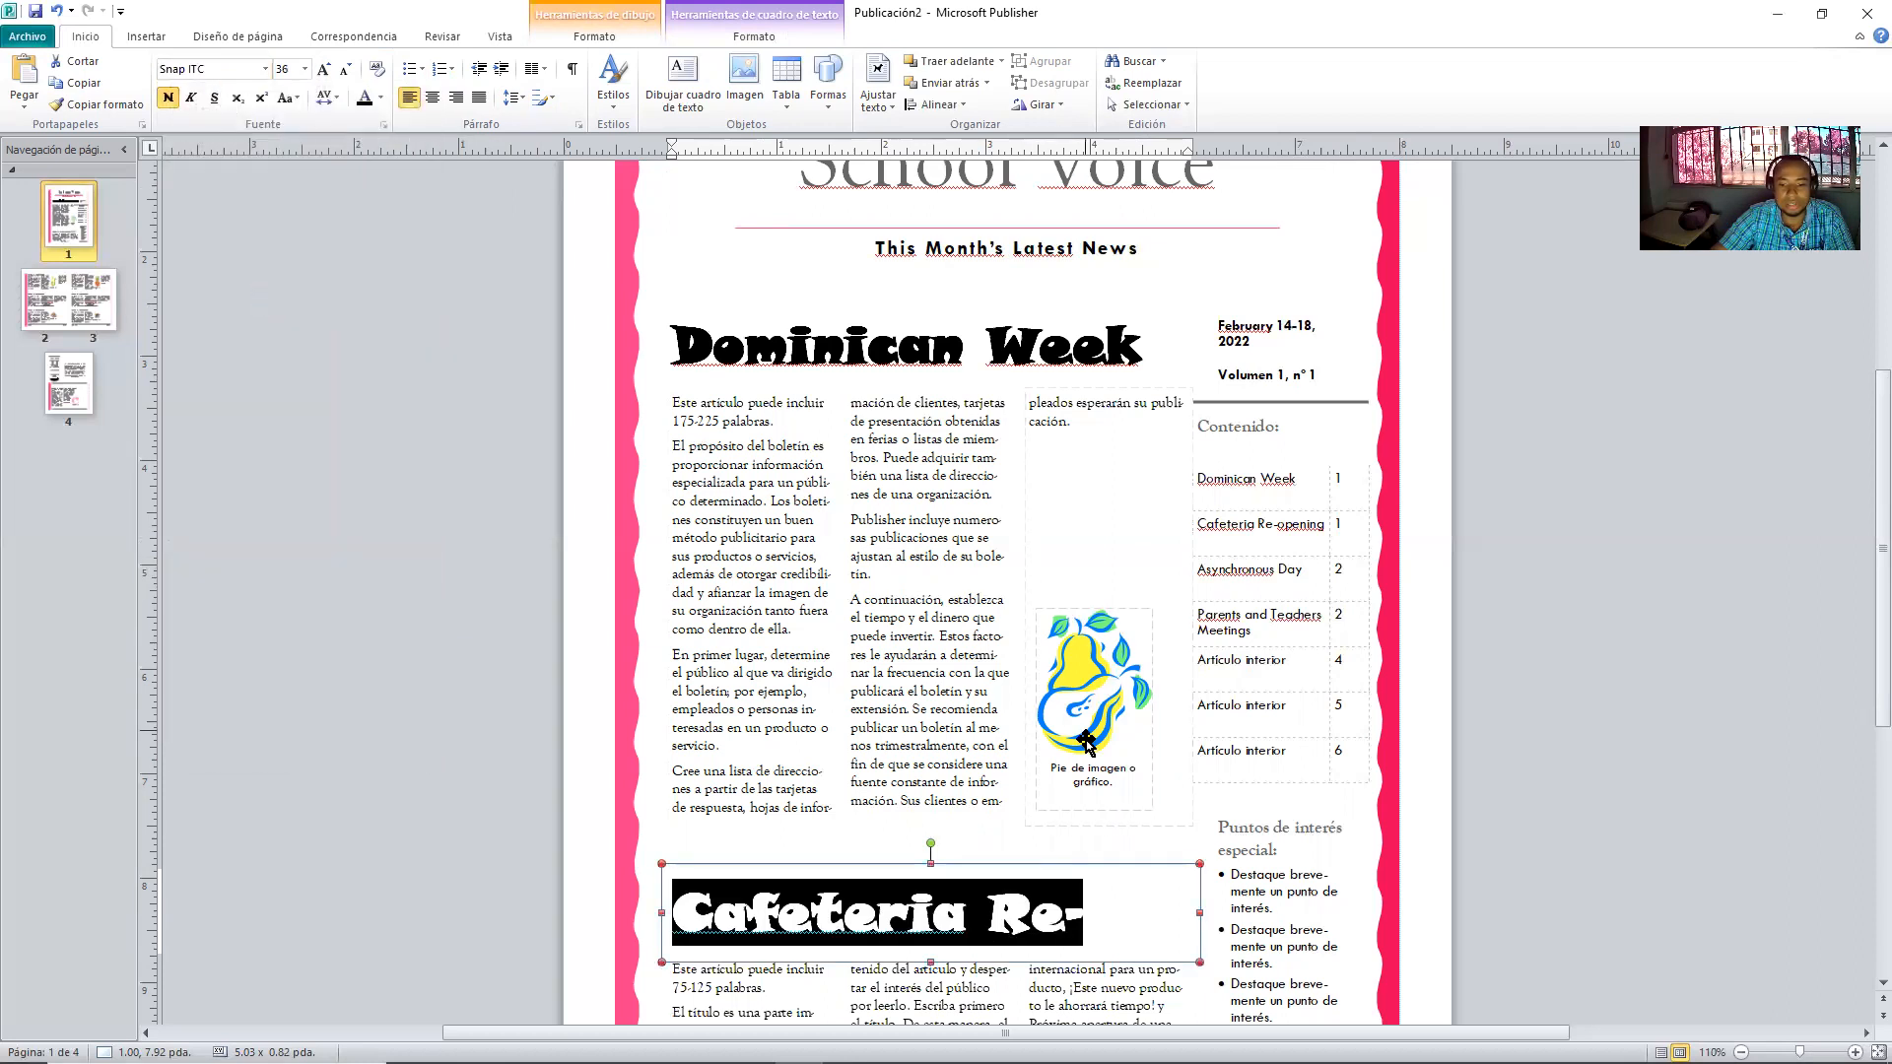
{"action": "left_click", "coordinate": [304, 69]}
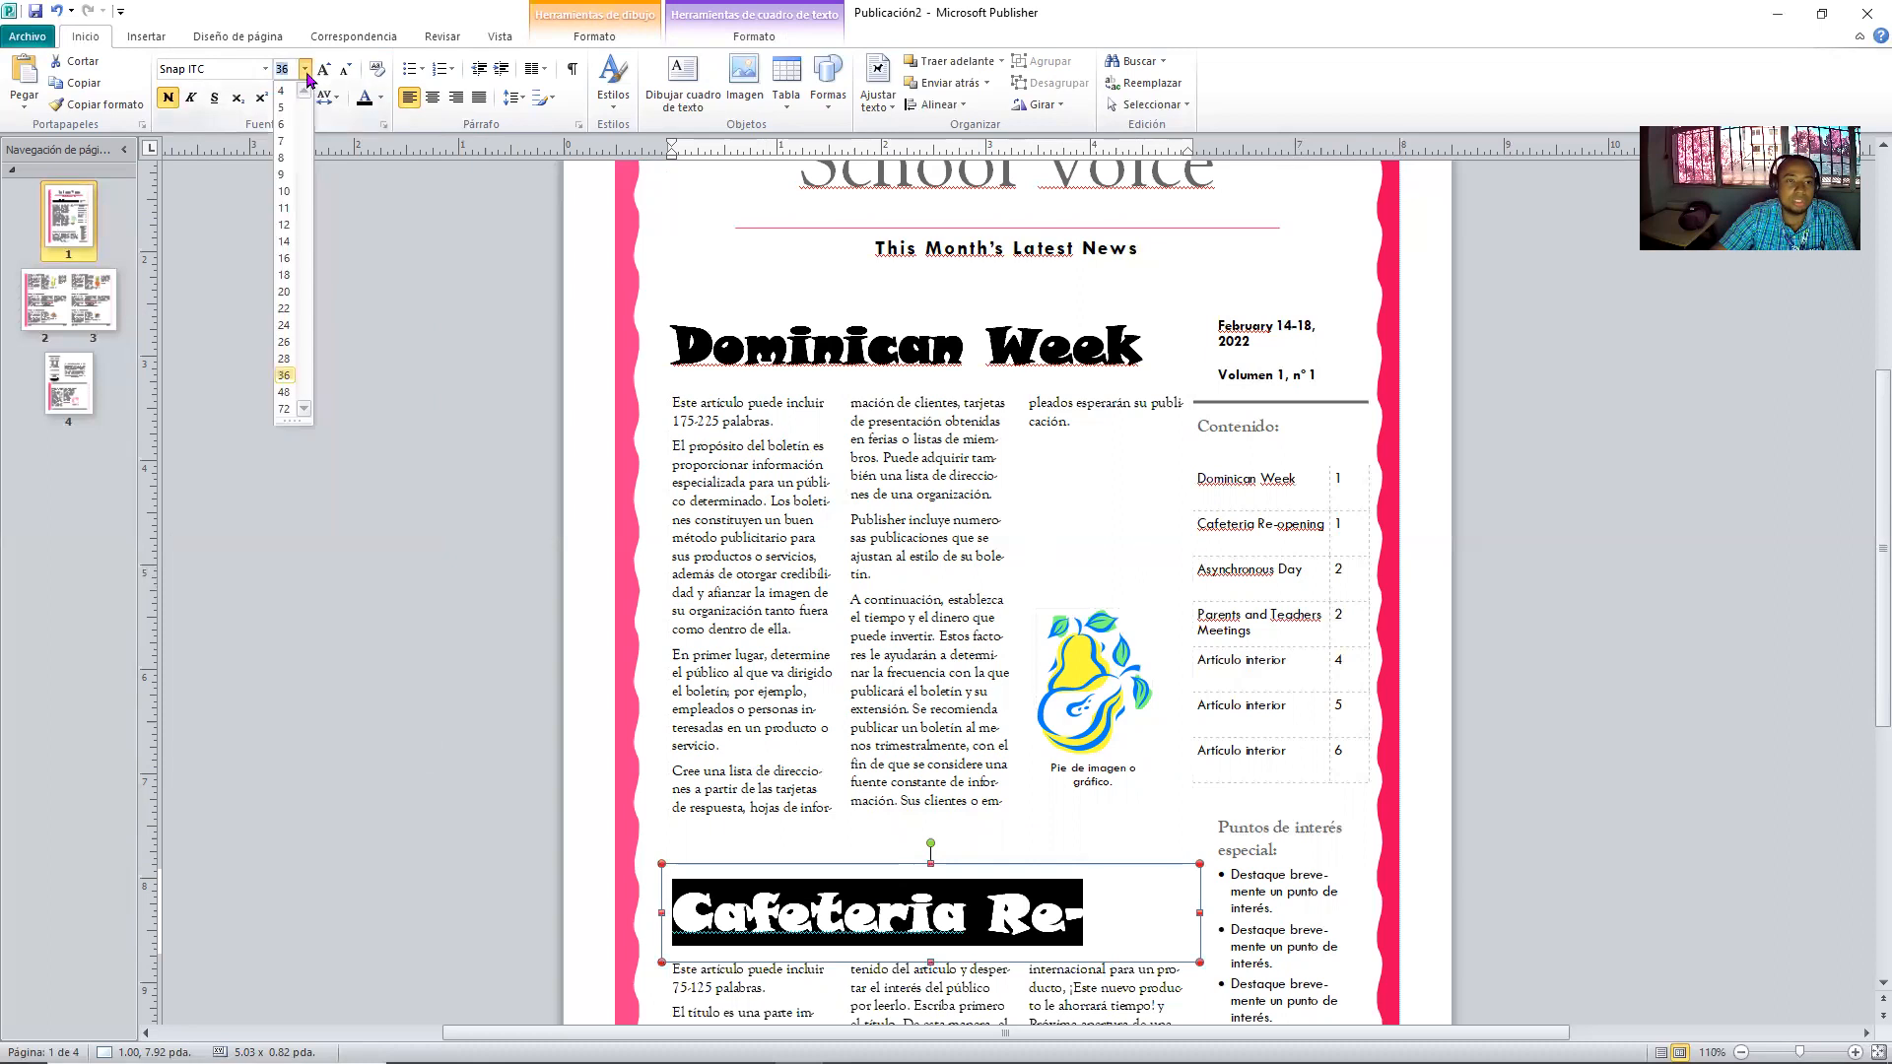
{"action": "left_click", "coordinate": [291, 328]}
{"action": "left_click", "coordinate": [1490, 693]}
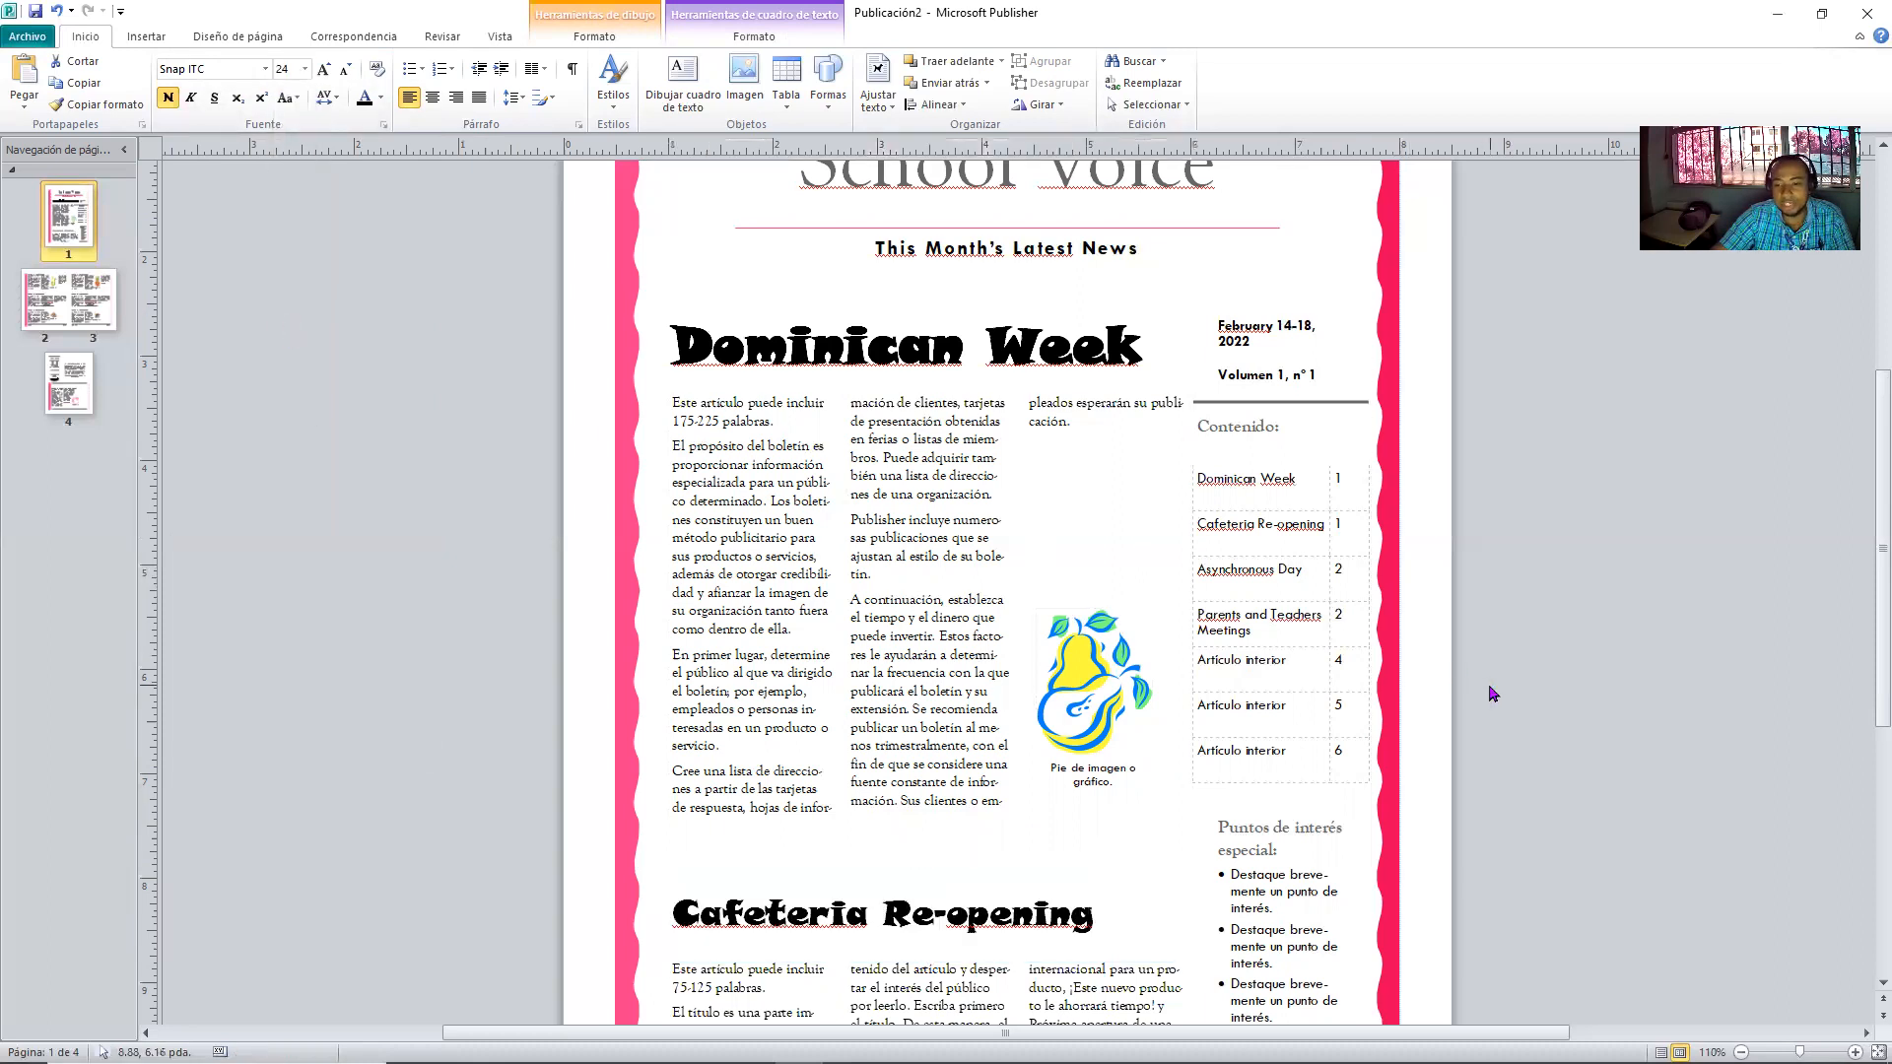
- Capitalize the "o" after the hyphen in the secondary article title so it reads "Cafeteria Re-Opening"
{"action": "left_click", "coordinate": [1033, 906]}
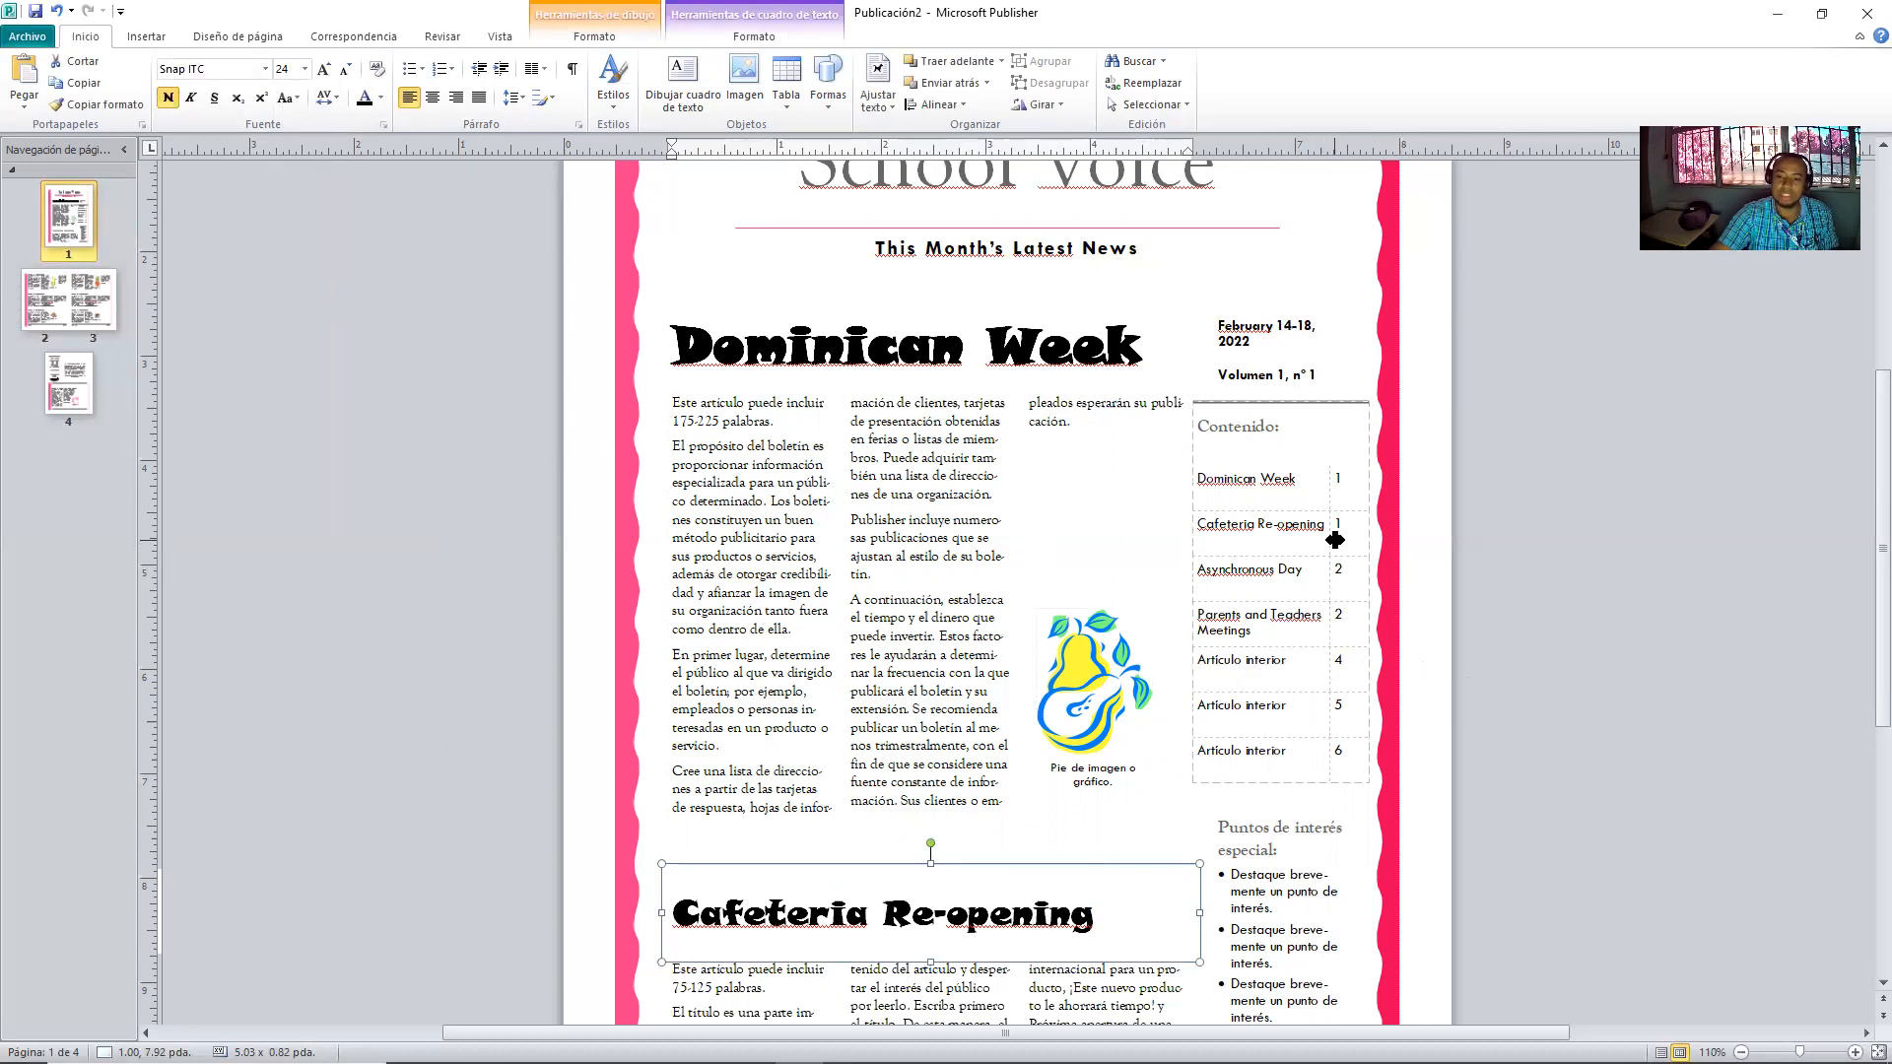
{"action": "scroll", "coordinate": [1024, 914], "scroll_direction": "down", "scroll_amount": 1}
{"action": "scroll", "coordinate": [1024, 914], "scroll_direction": "down", "scroll_amount": 3}
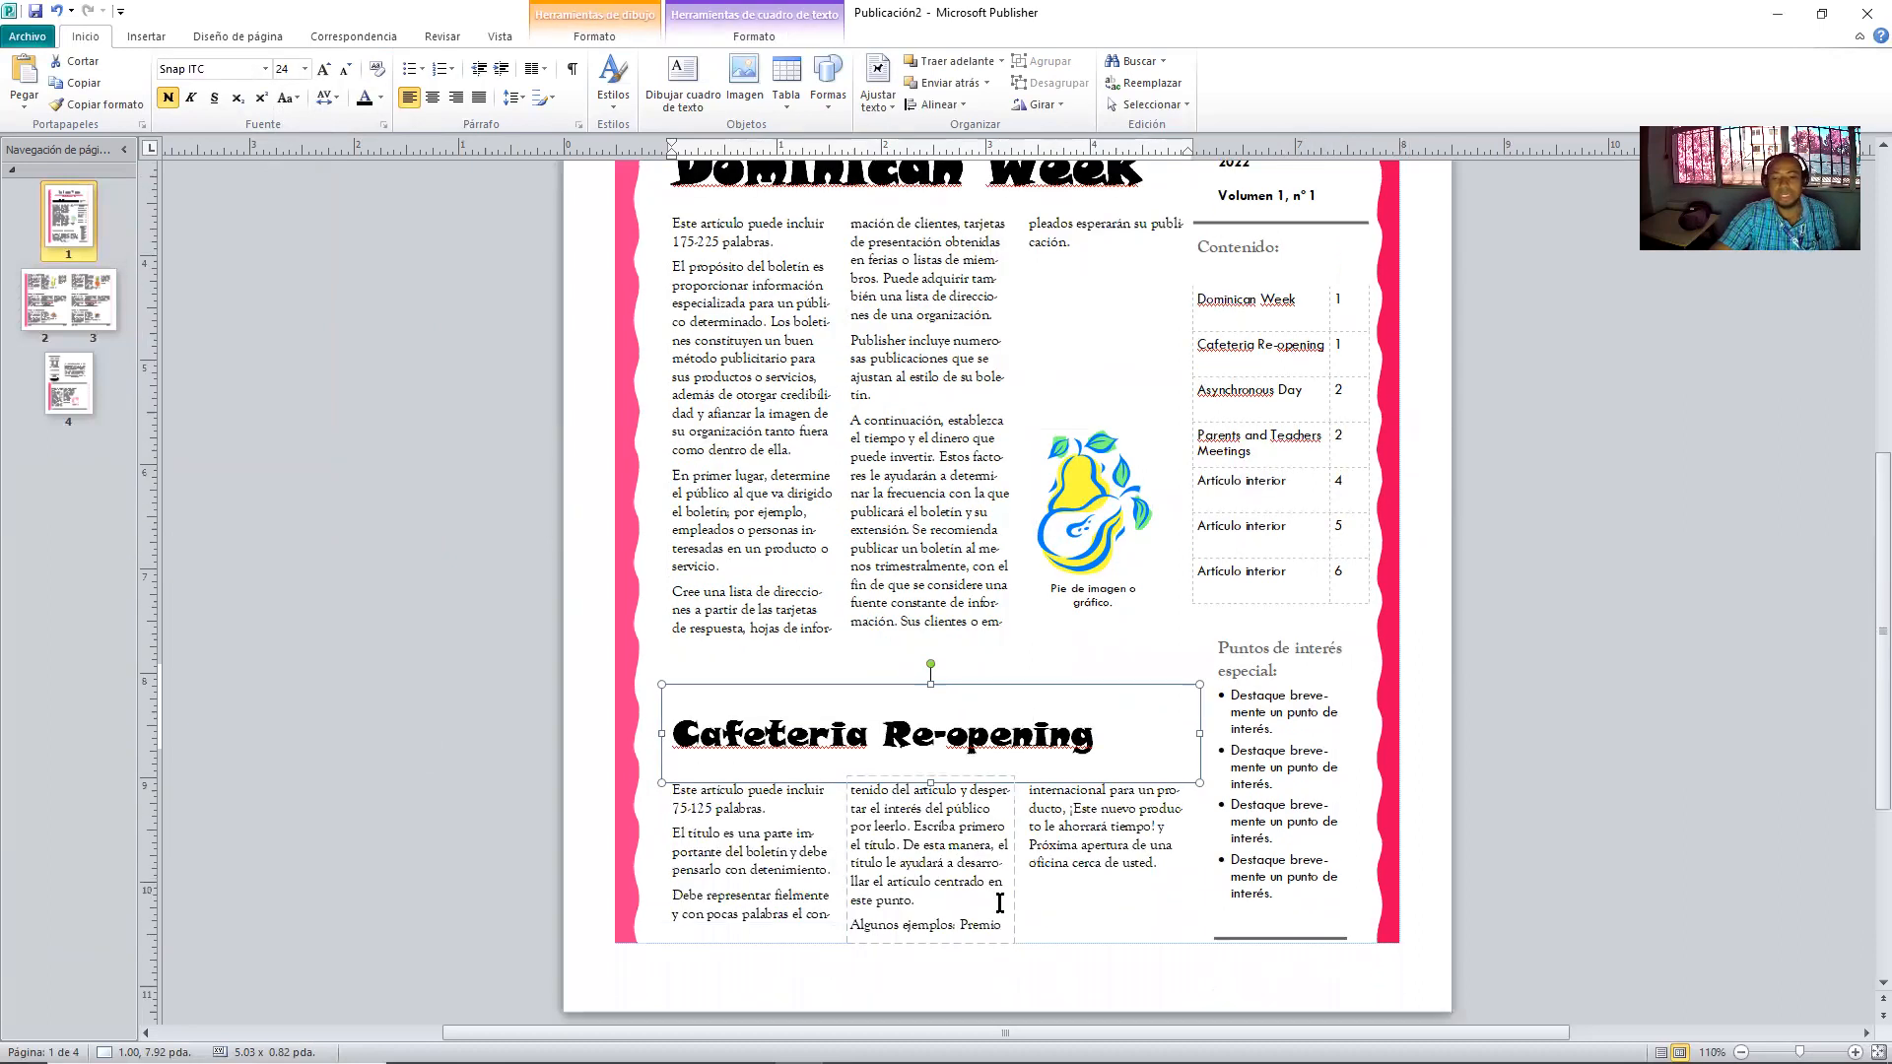
{"action": "scroll", "coordinate": [855, 782], "scroll_direction": "down", "scroll_amount": 1}
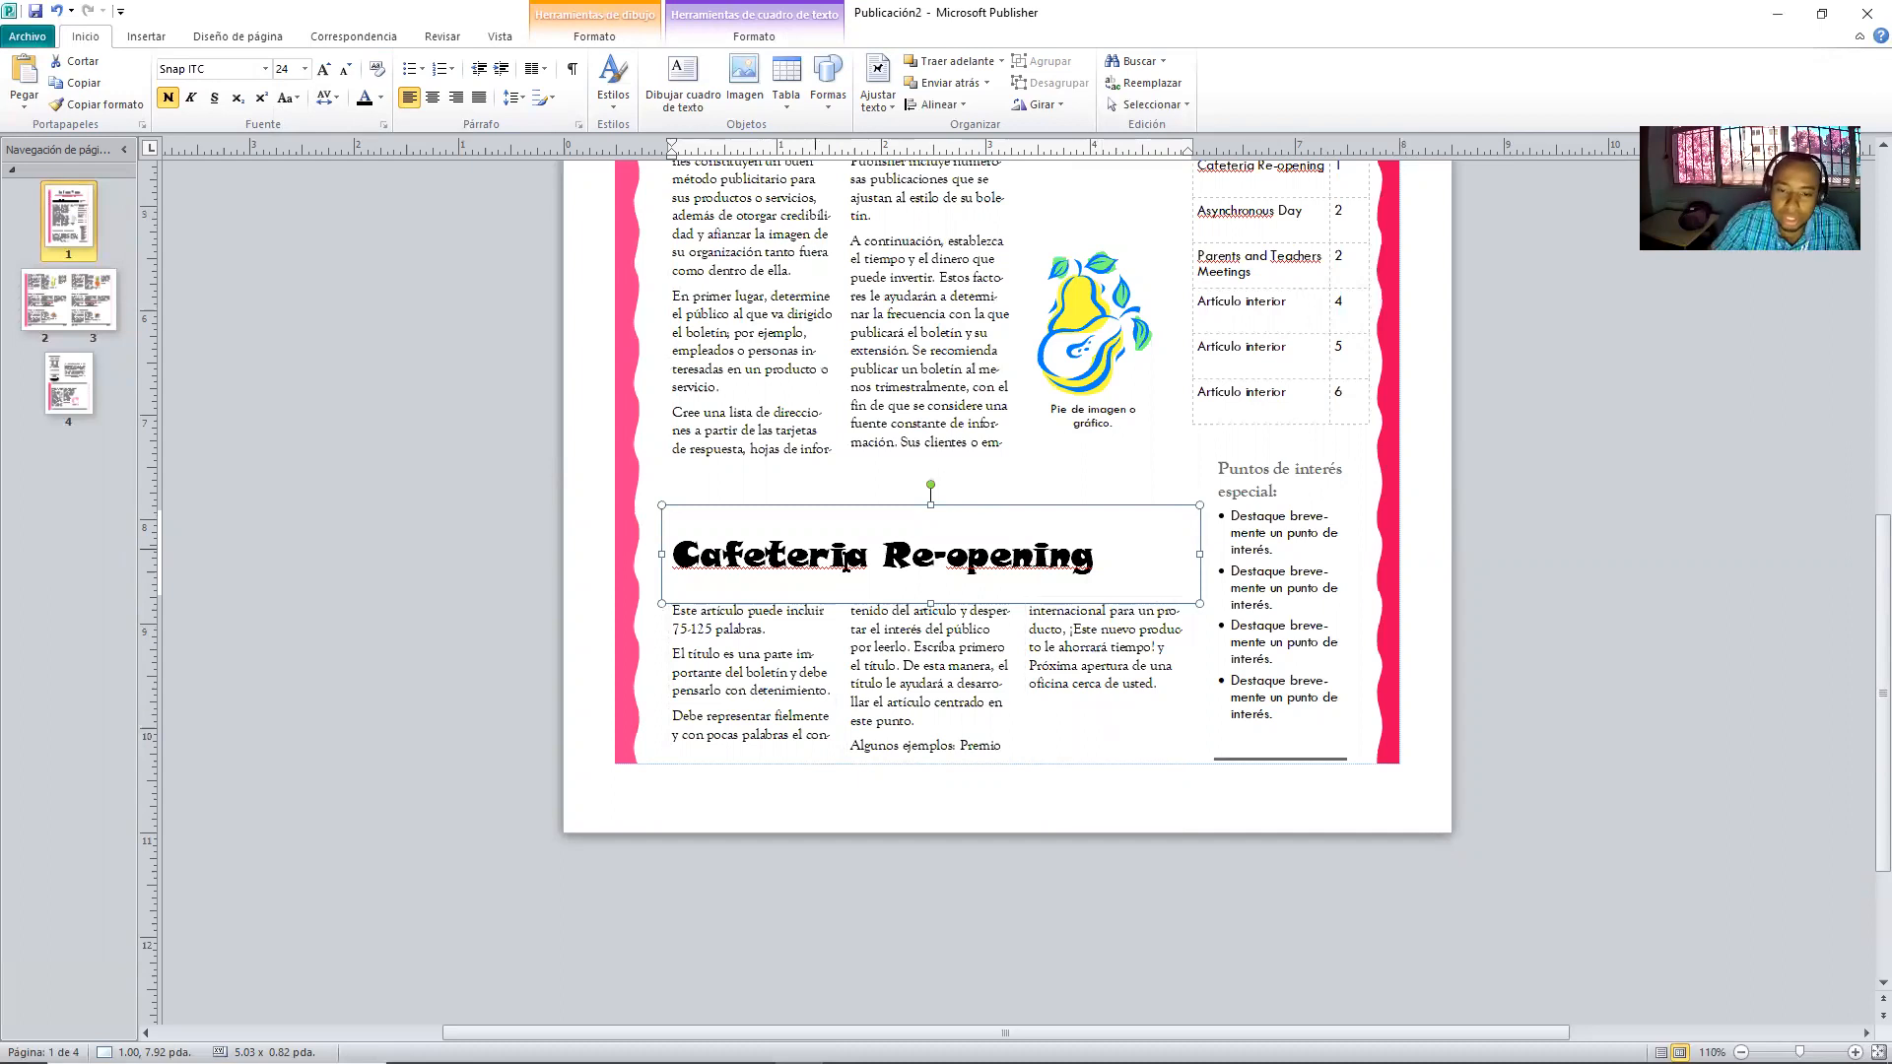
{"action": "left_click", "coordinate": [964, 562]}
{"action": "key", "text": "BackSpace"}
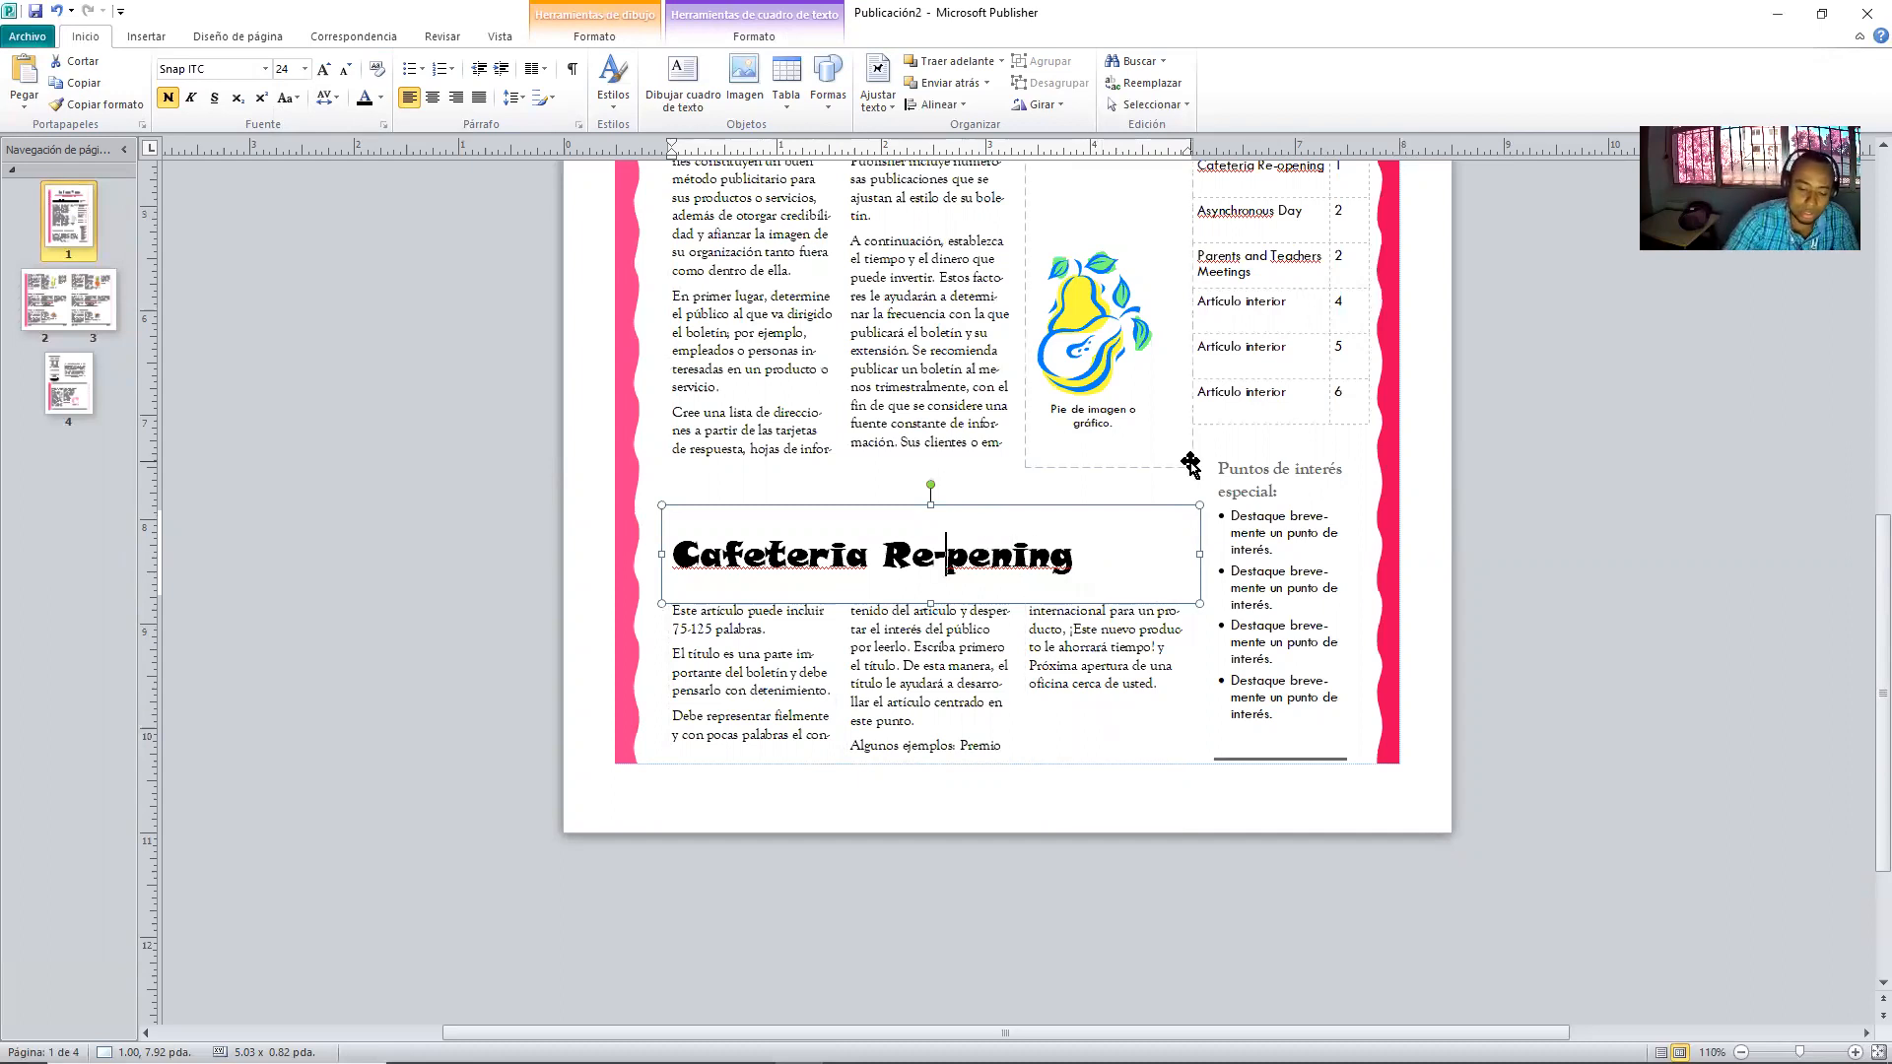
{"action": "type", "text": "O"}
{"action": "scroll", "coordinate": [717, 615], "scroll_direction": "up", "scroll_amount": 3}
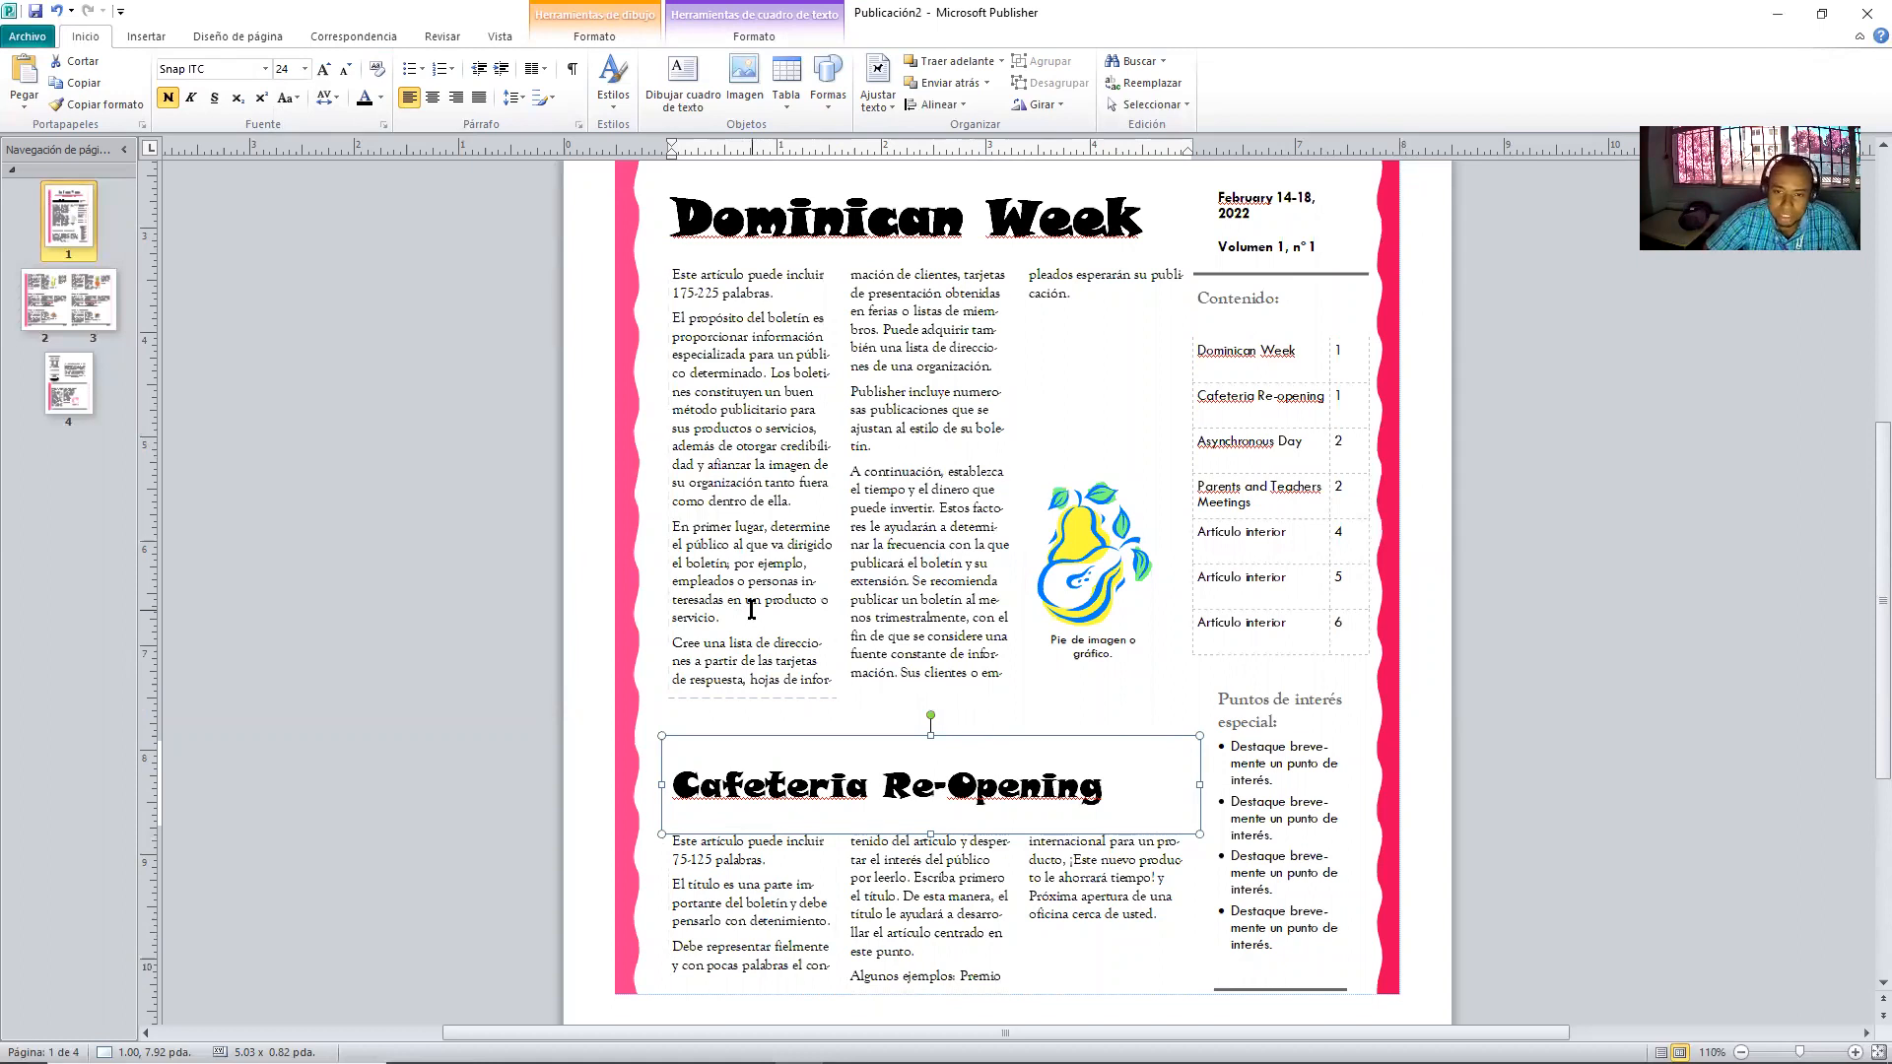
- Replace the first "Artículo interior" entry in the Contenido table with "Lower Secondary Birthdays" and set its page number to 3
{"action": "scroll", "coordinate": [1545, 820], "scroll_direction": "up", "scroll_amount": 3}
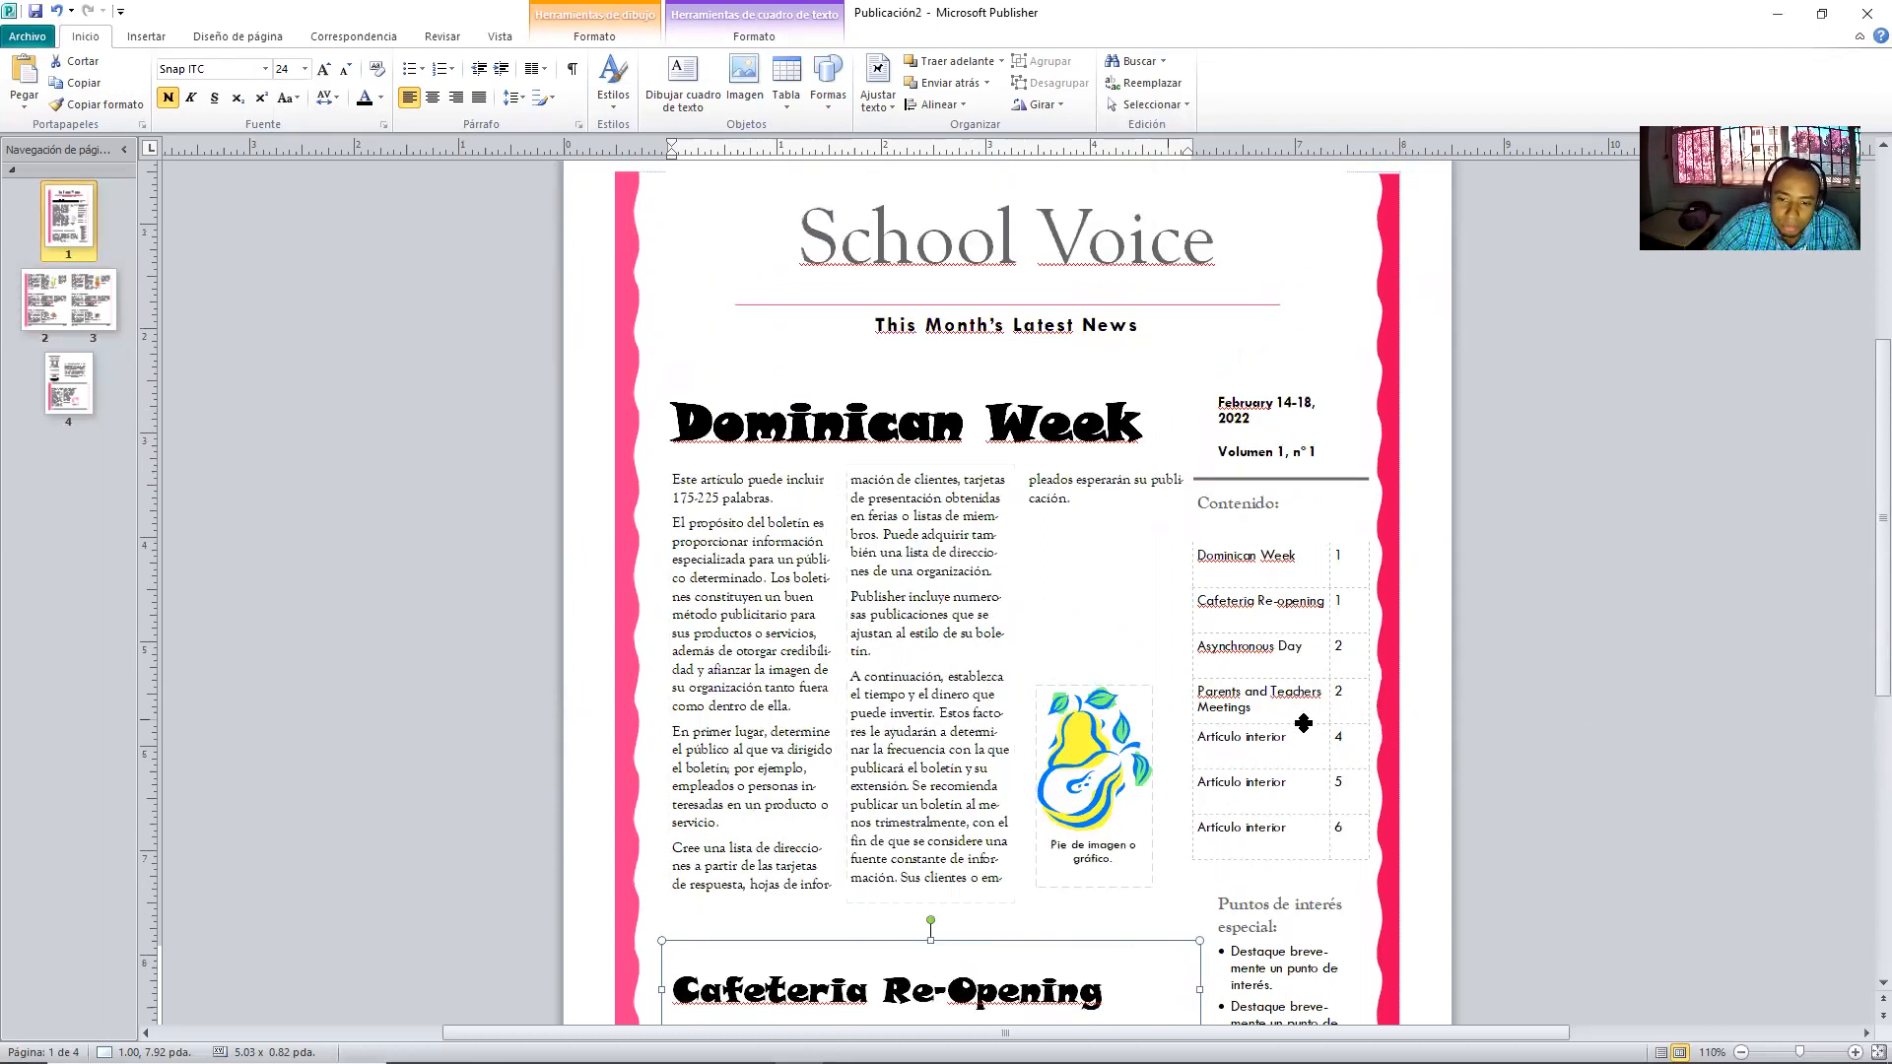
{"action": "left_click_drag", "start_coordinate": [1301, 746], "coordinate": [1227, 740]}
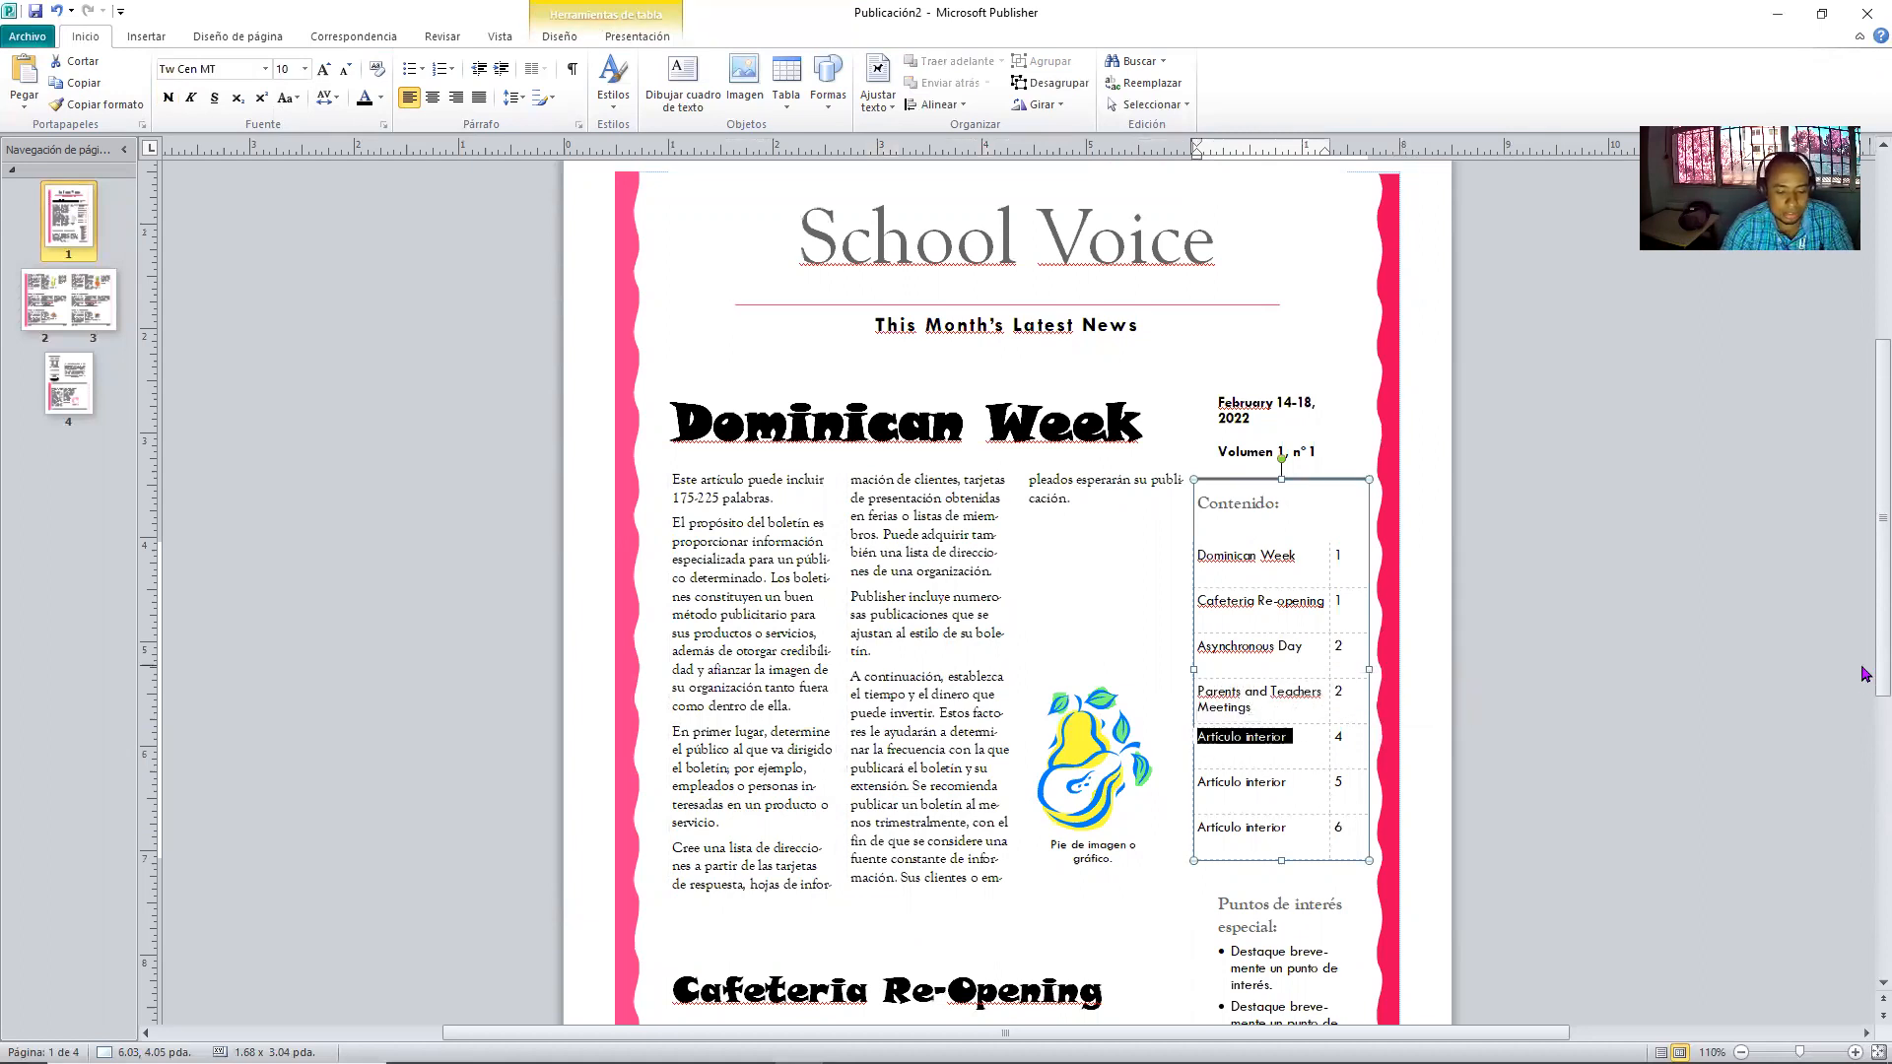
{"action": "type", "text": "L"}
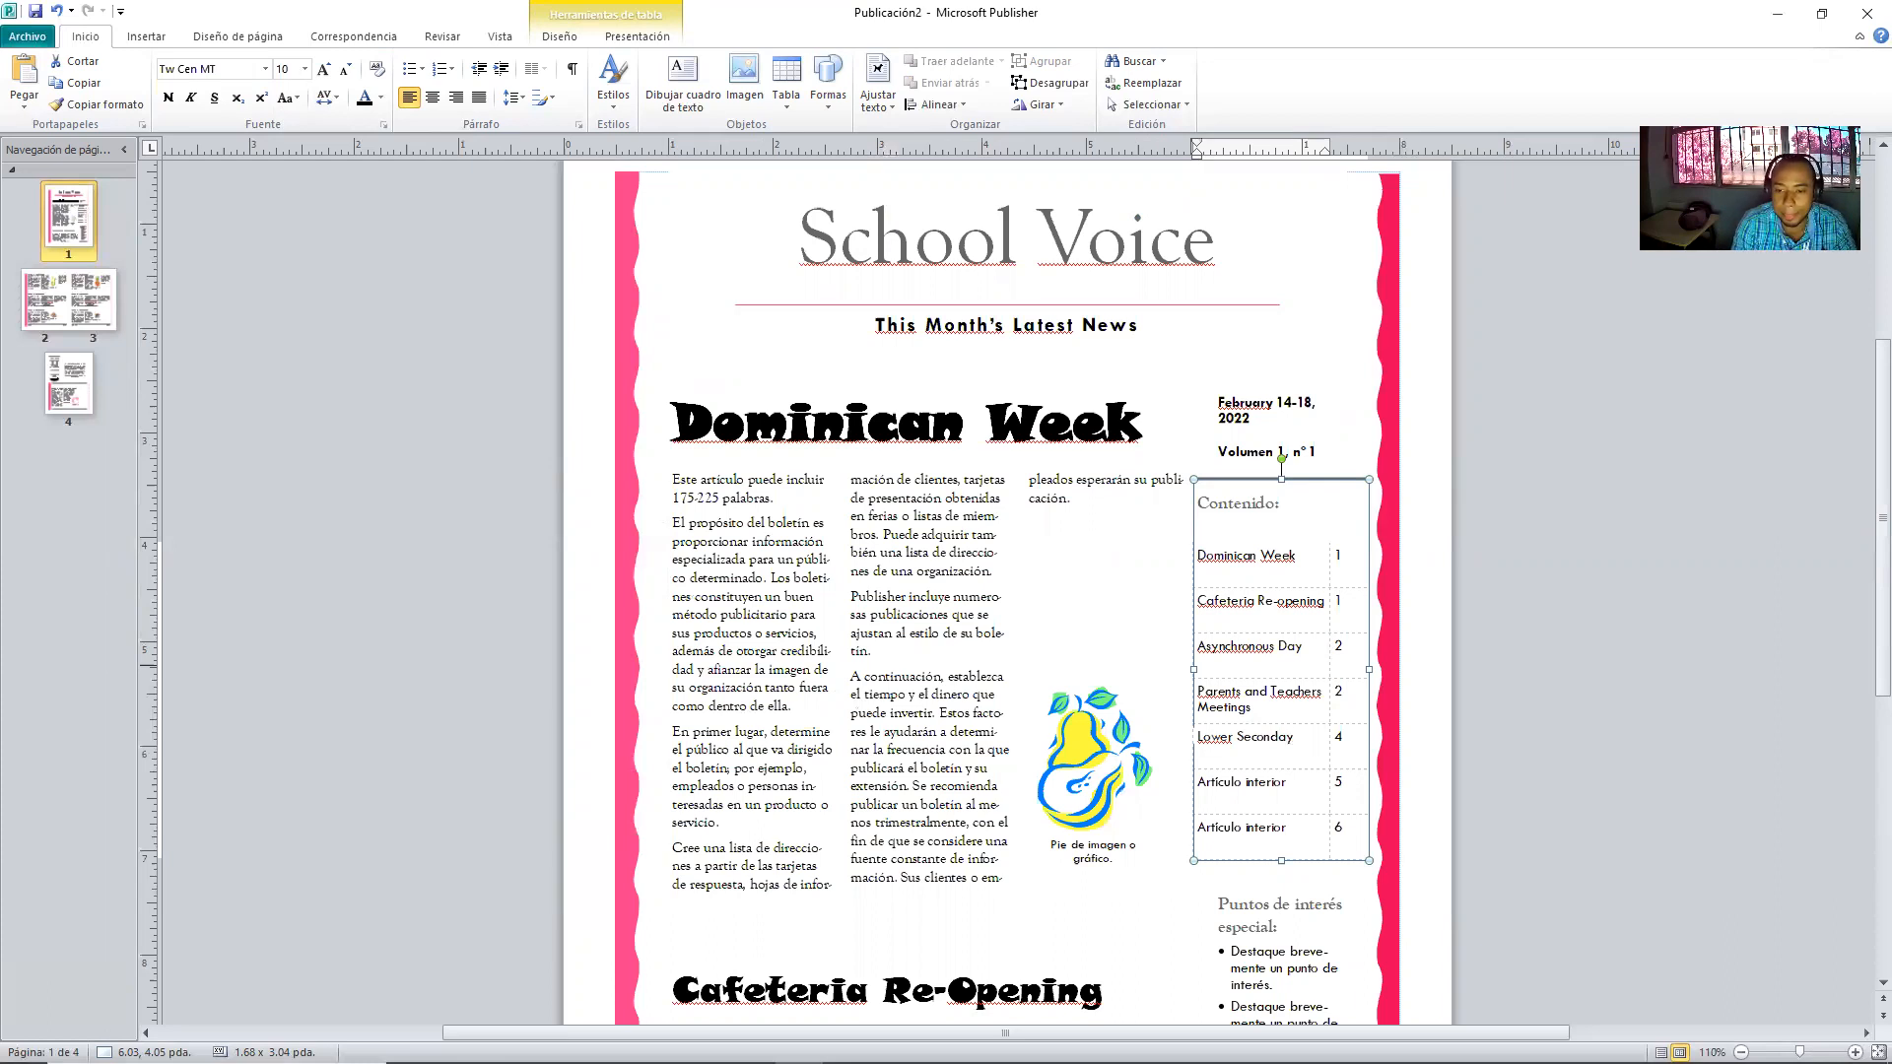
{"action": "type", "text": "ower Secondary "}
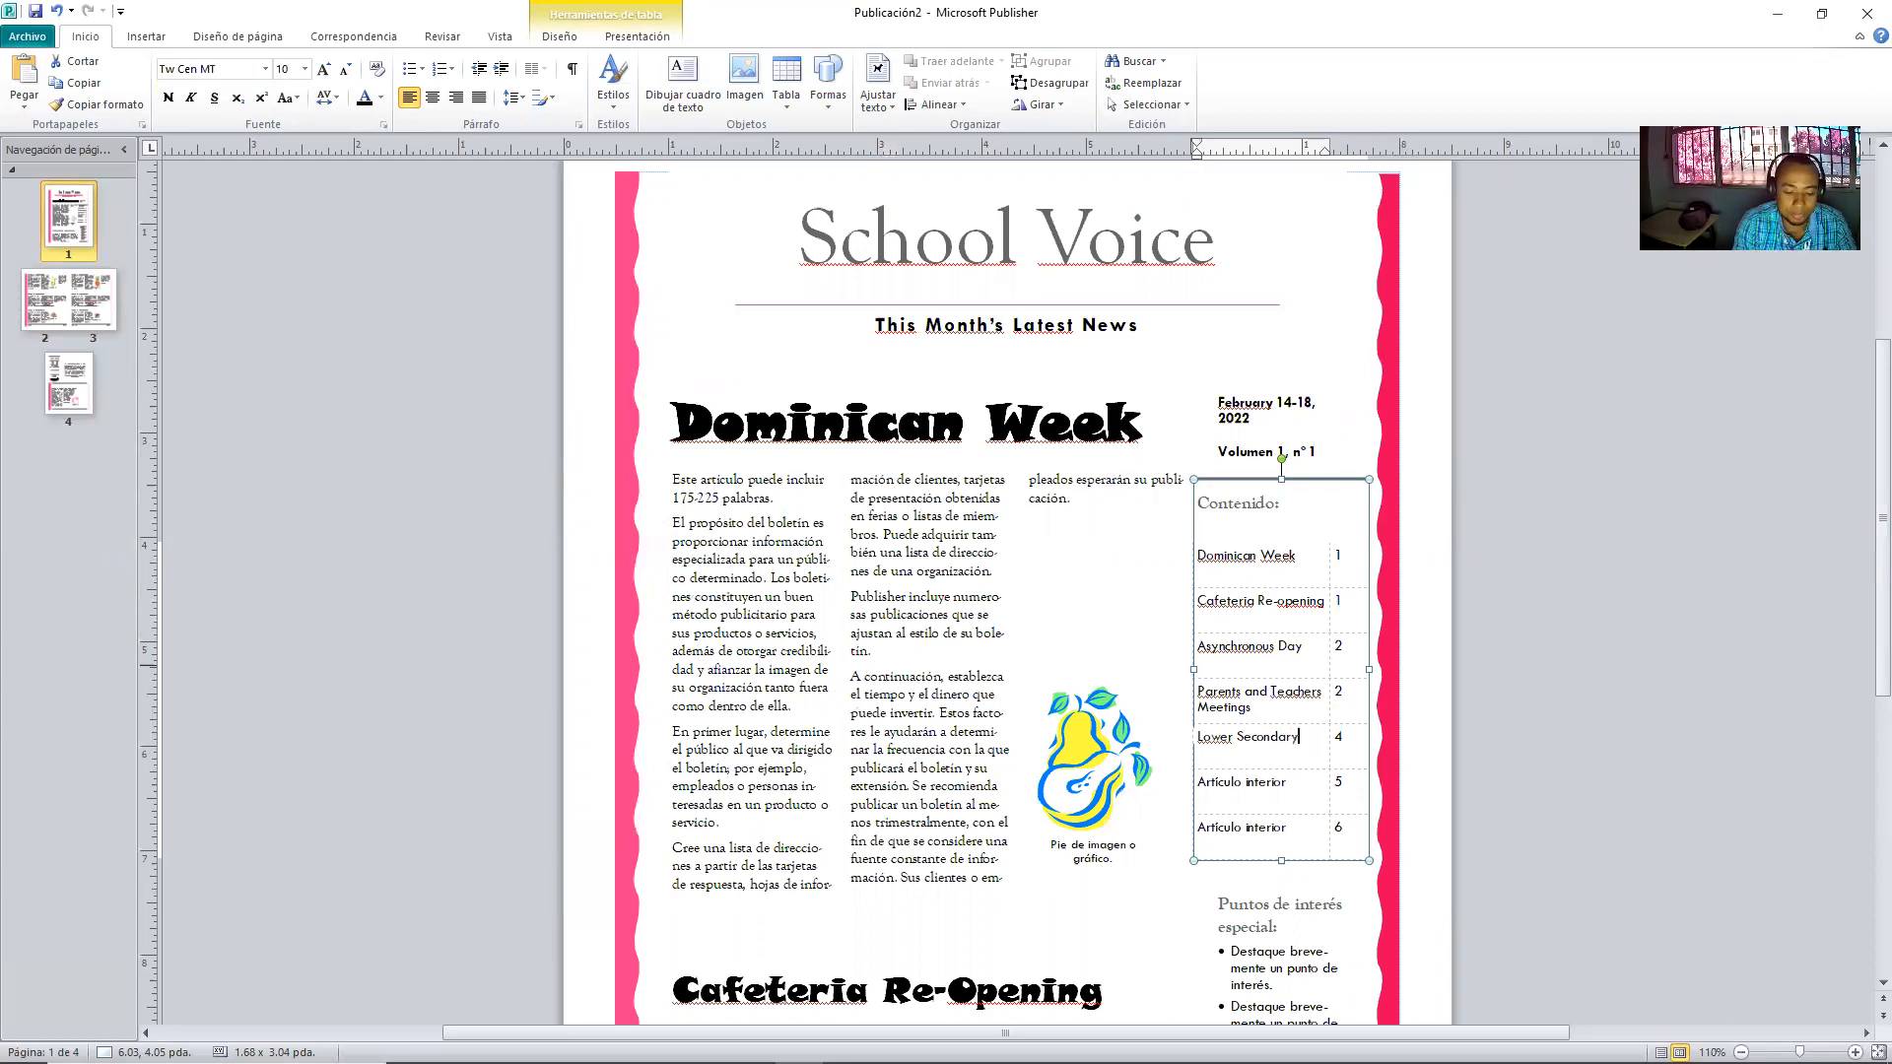
{"action": "type", "text": "Birthdays"}
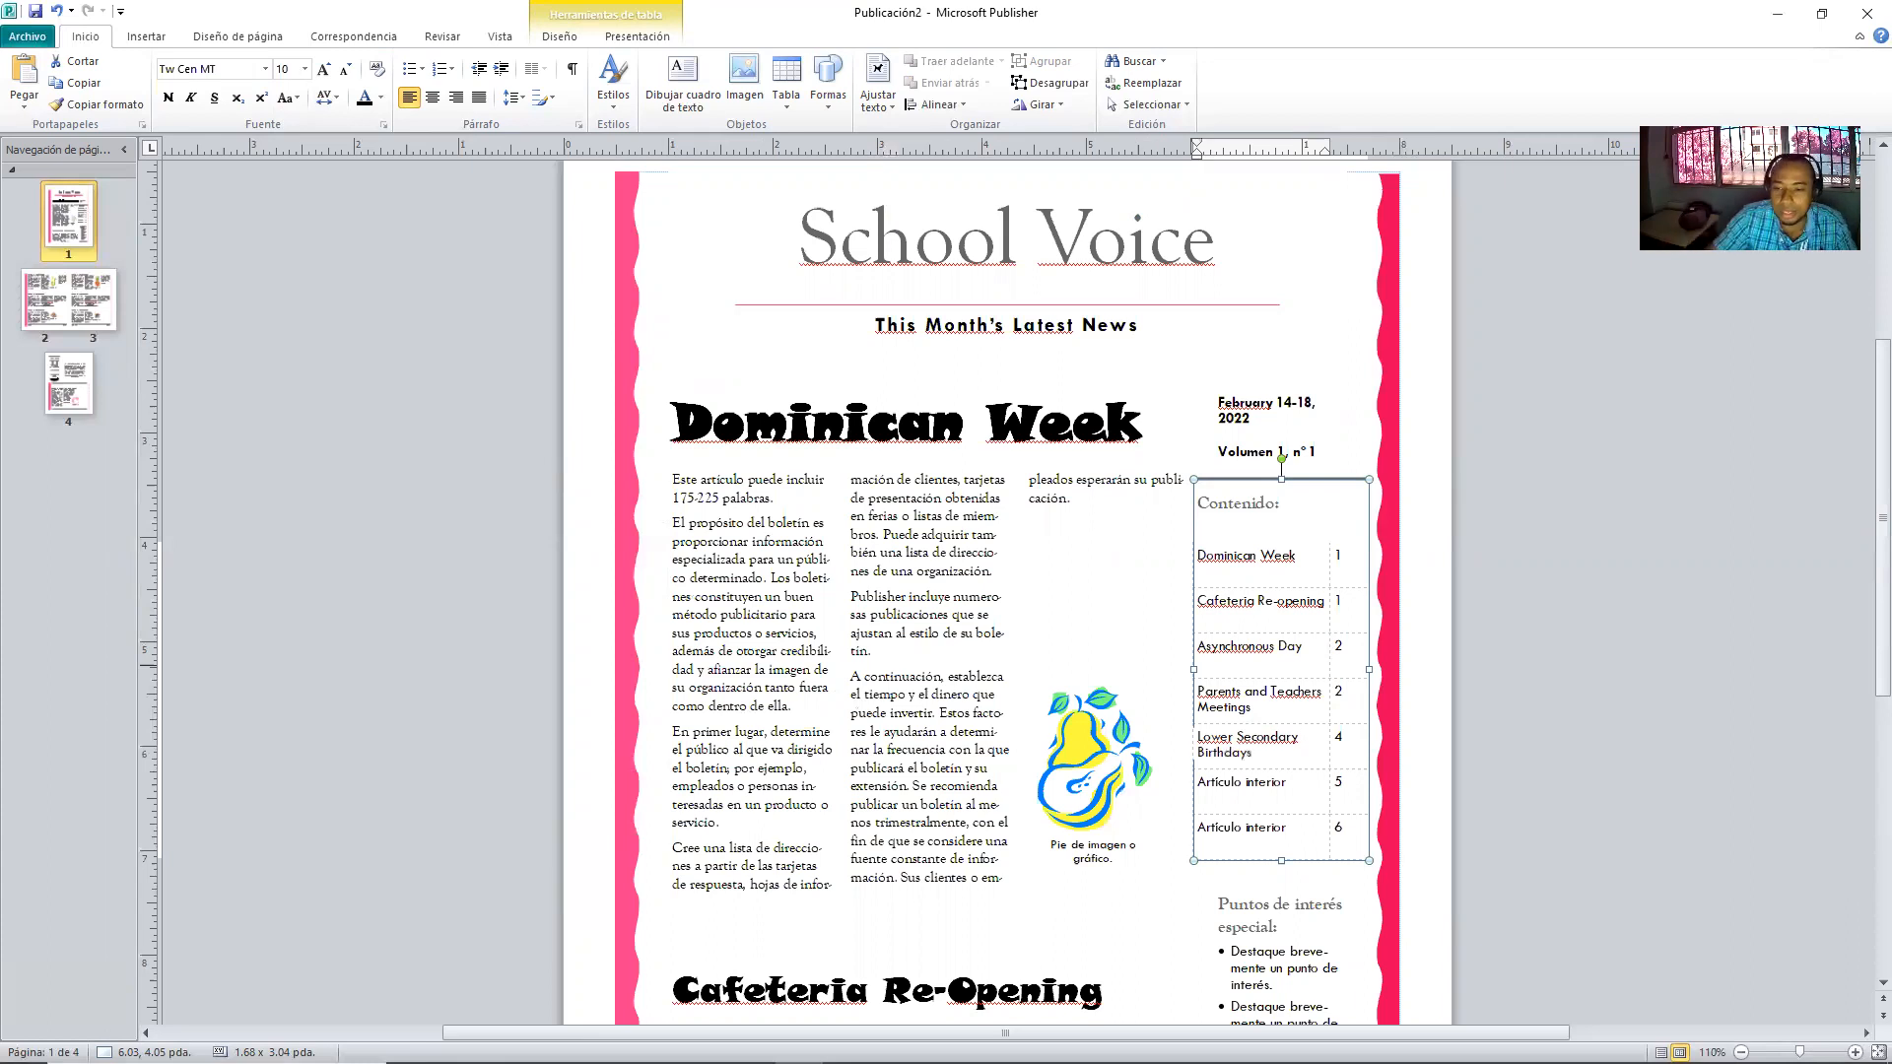
{"action": "left_click", "coordinate": [1346, 741]}
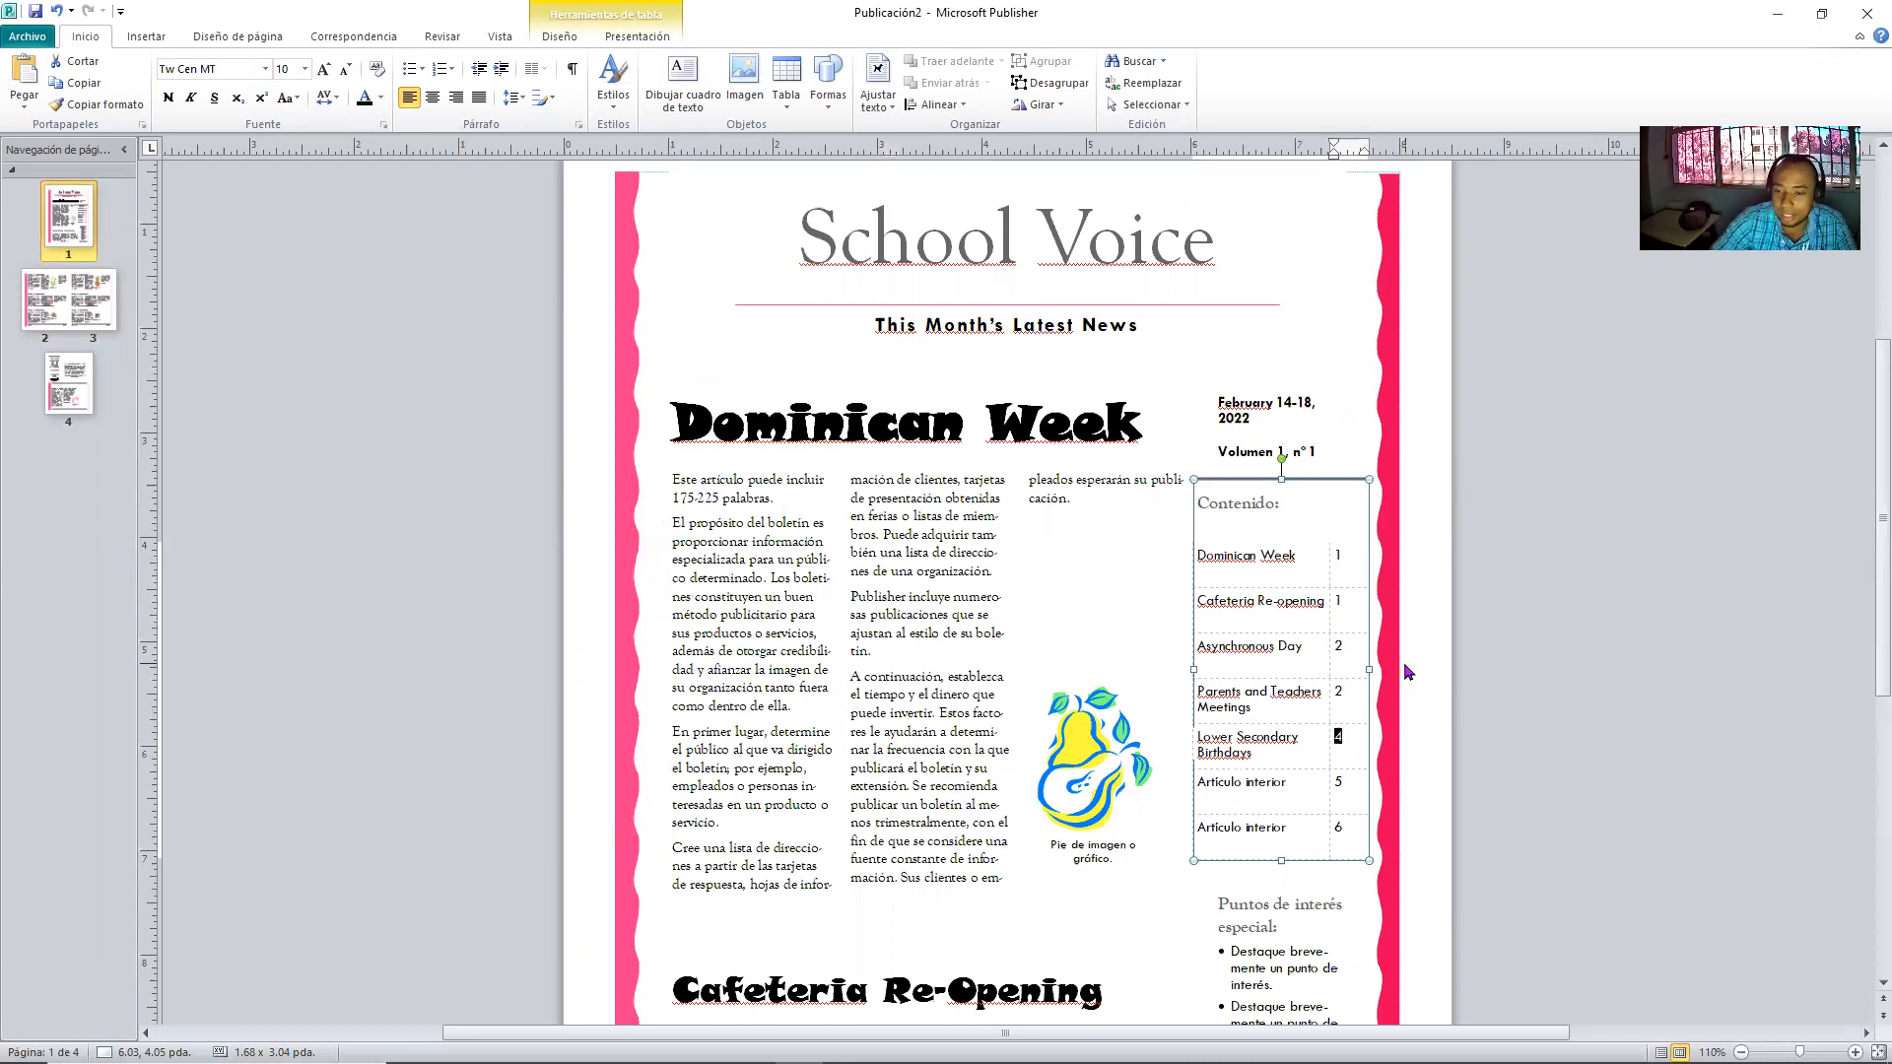
{"action": "type", "text": "3"}
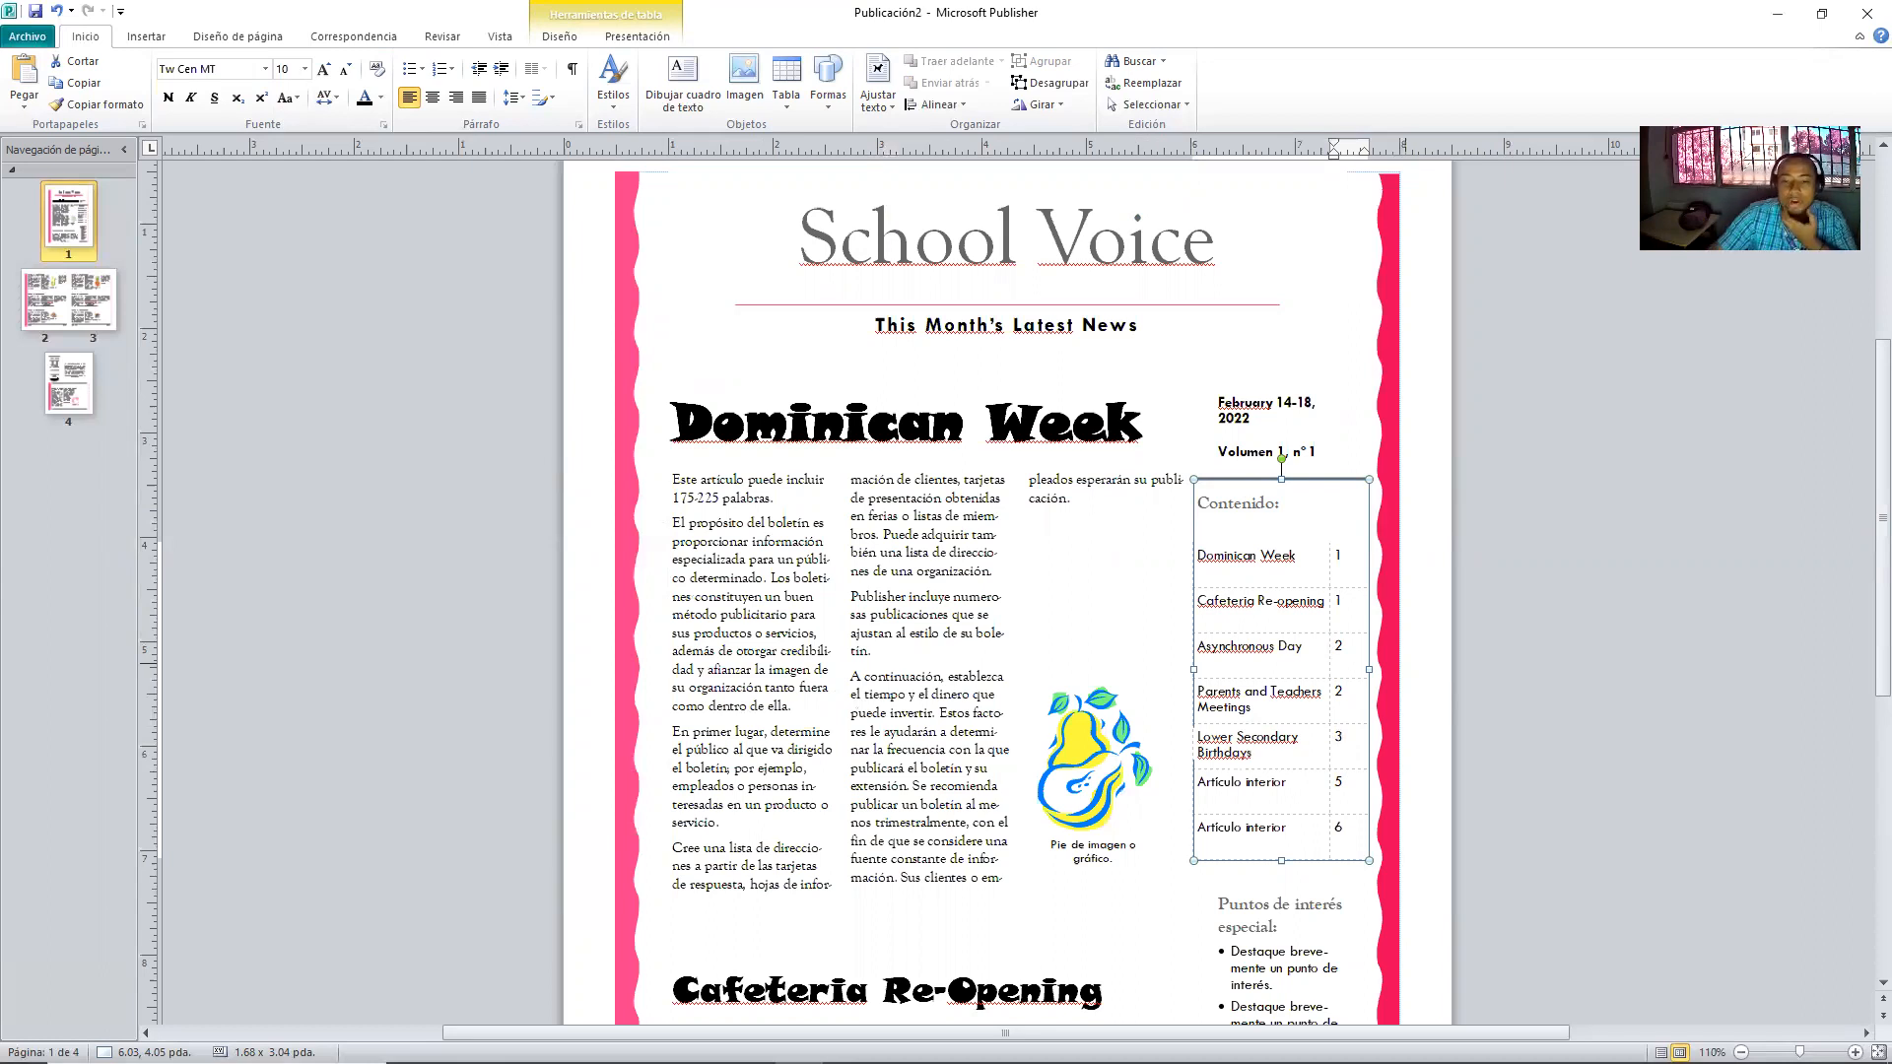
{"action": "left_click", "coordinate": [1507, 803]}
- Look over the first page's two articles and the remaining placeholder entries in the Contenido table
{"action": "scroll", "coordinate": [806, 457], "scroll_direction": "down", "scroll_amount": 5}
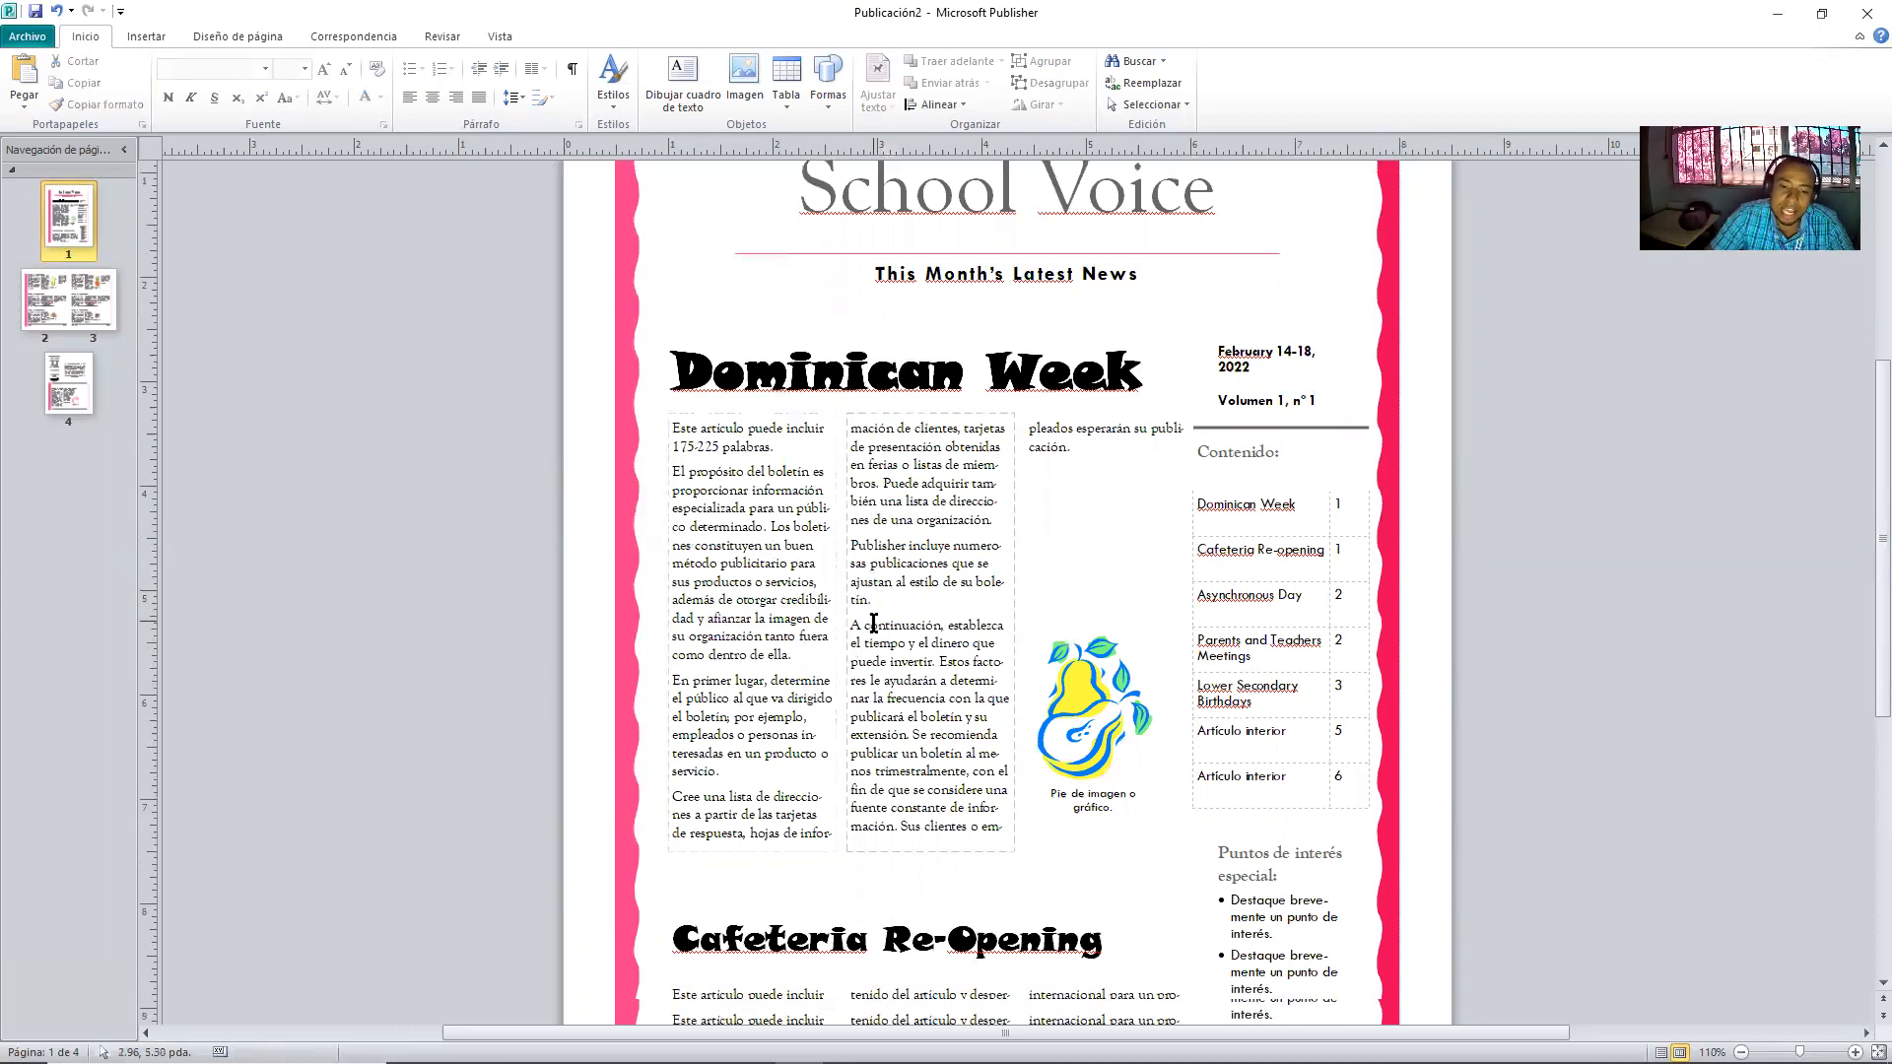
{"action": "scroll", "coordinate": [862, 806], "scroll_direction": "down", "scroll_amount": 5}
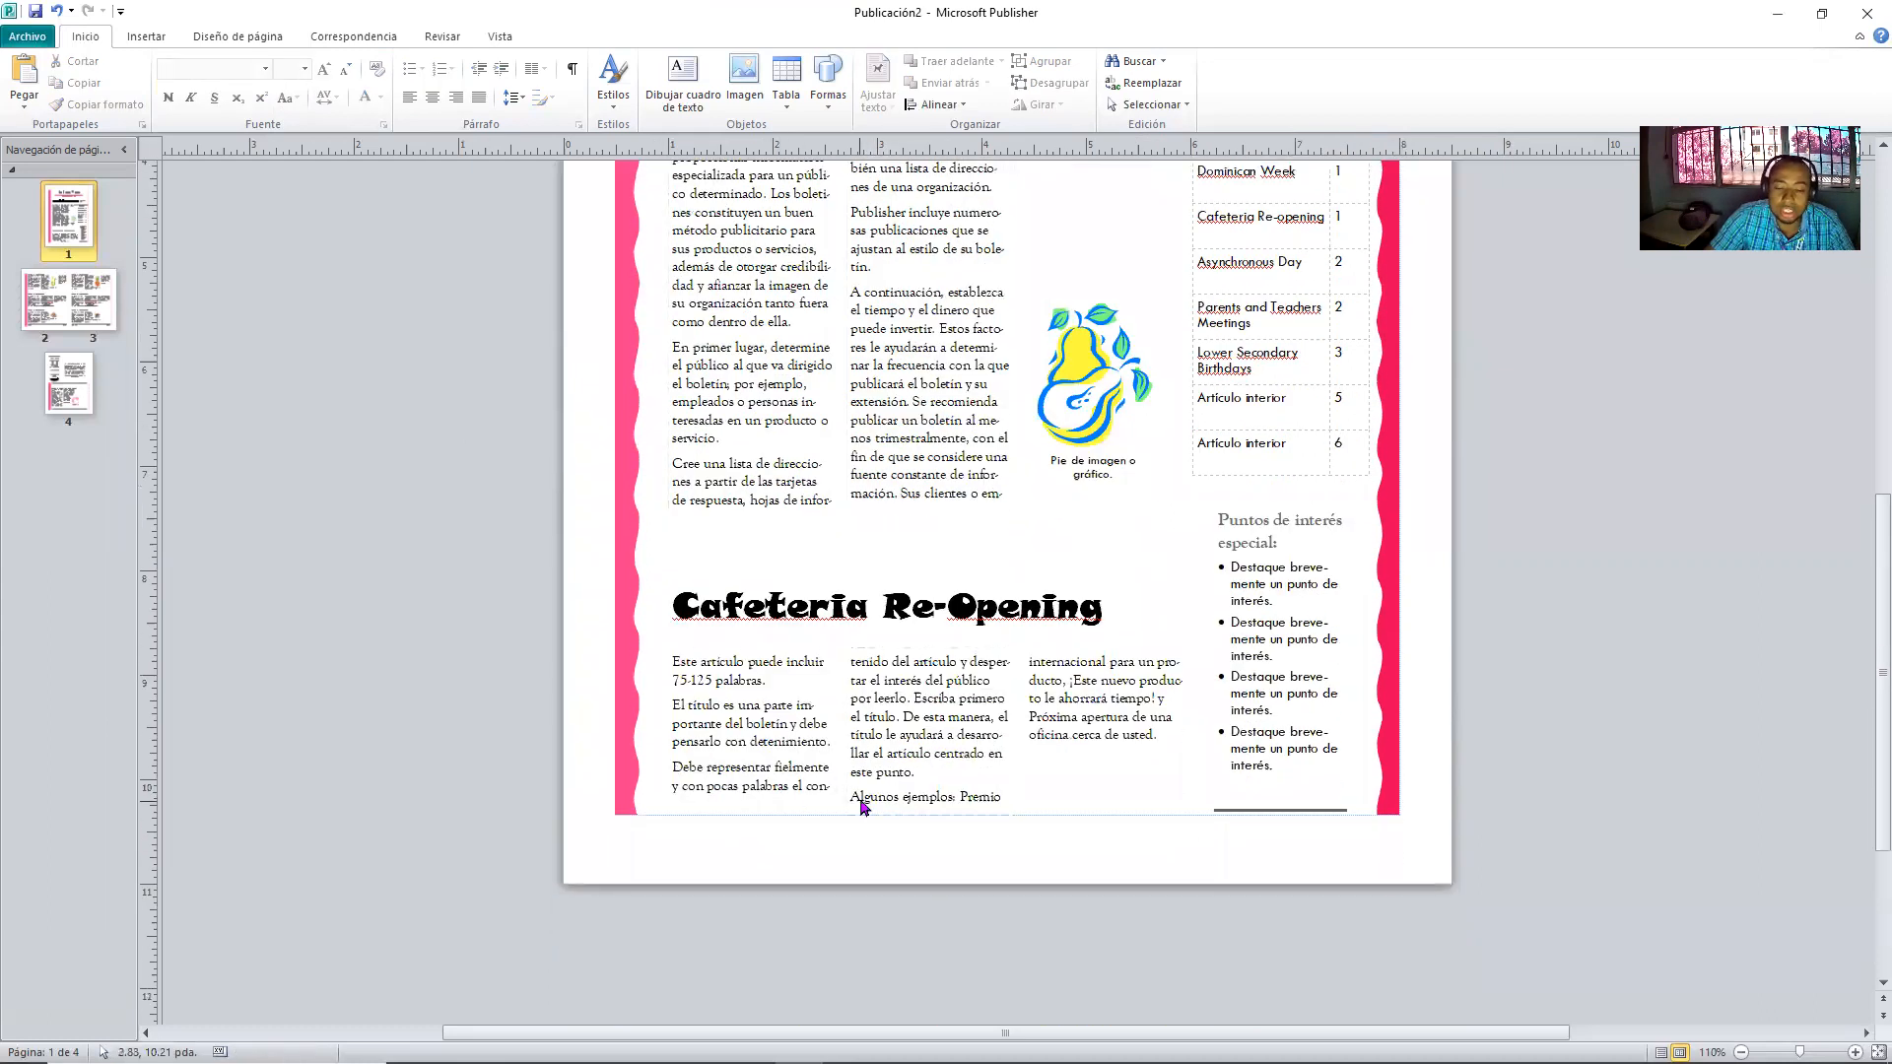
{"action": "scroll", "coordinate": [862, 806], "scroll_direction": "up", "scroll_amount": 8}
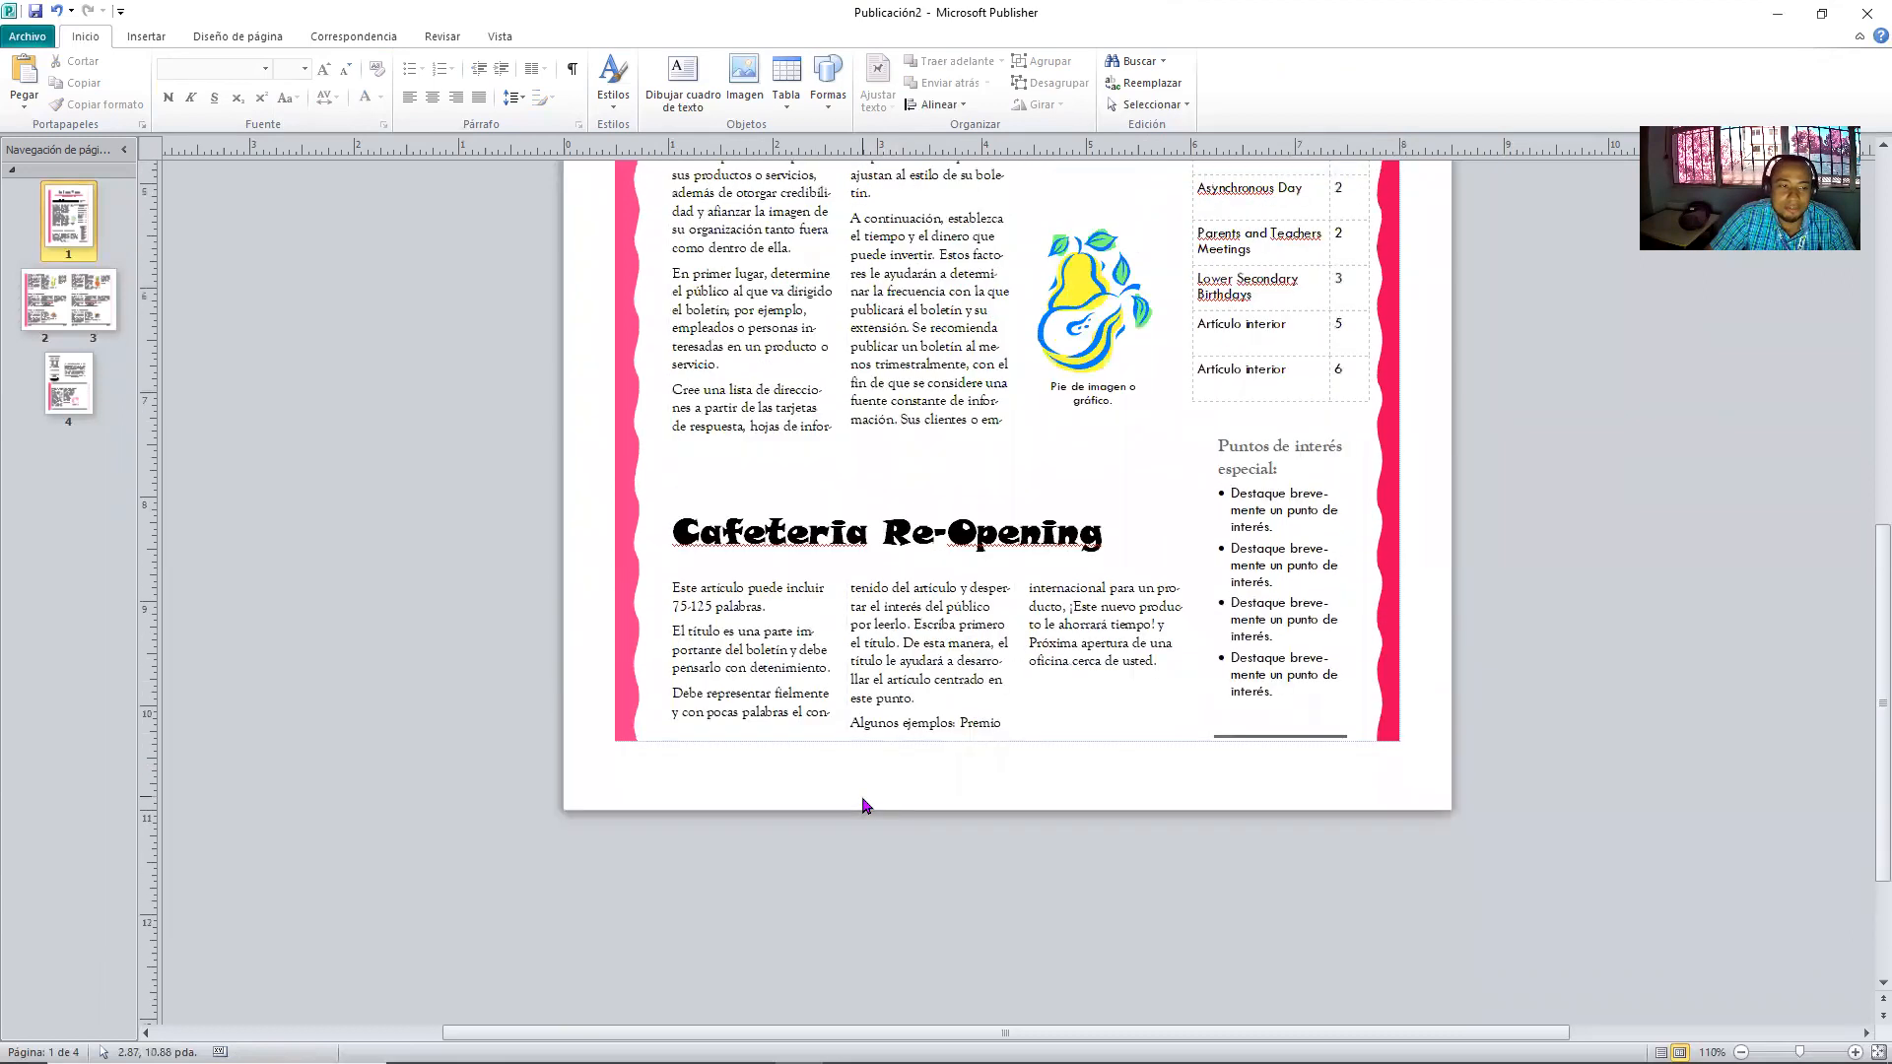
{"action": "scroll", "coordinate": [860, 788], "scroll_direction": "up", "scroll_amount": 3}
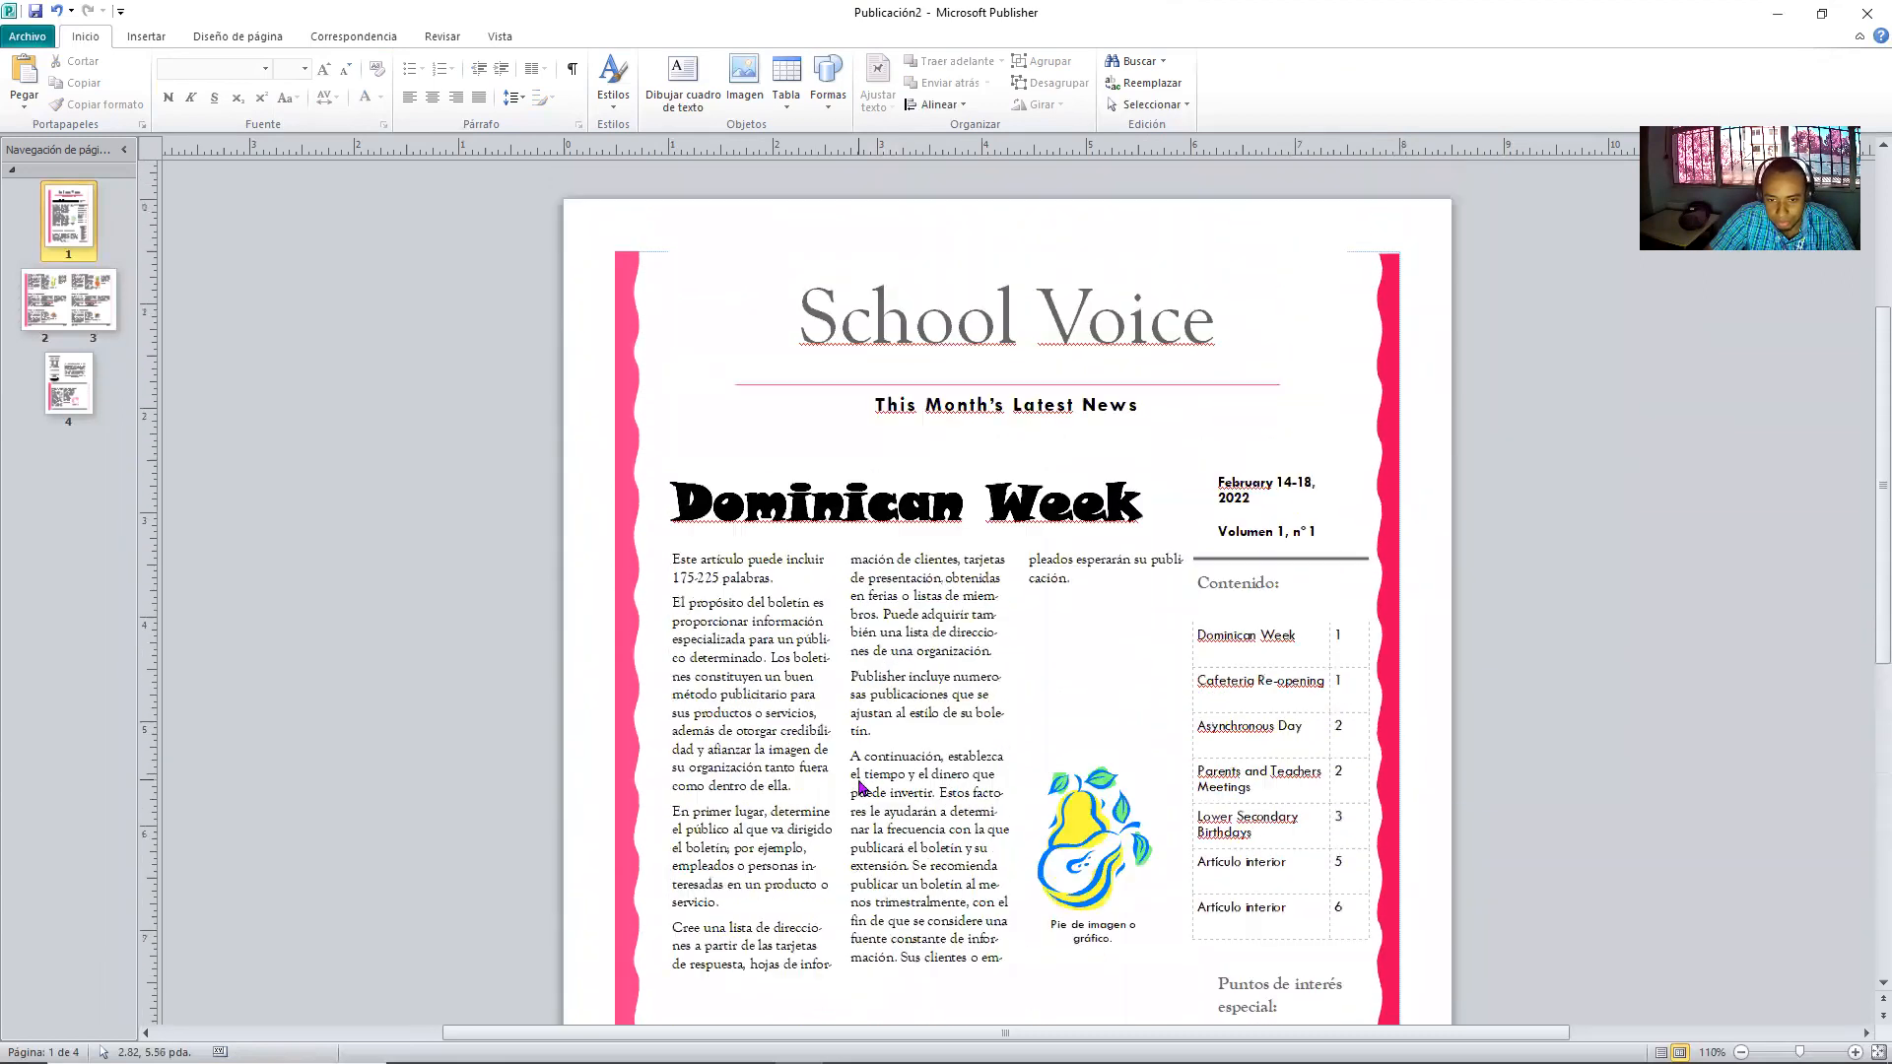
{"action": "left_click", "coordinate": [1294, 767]}
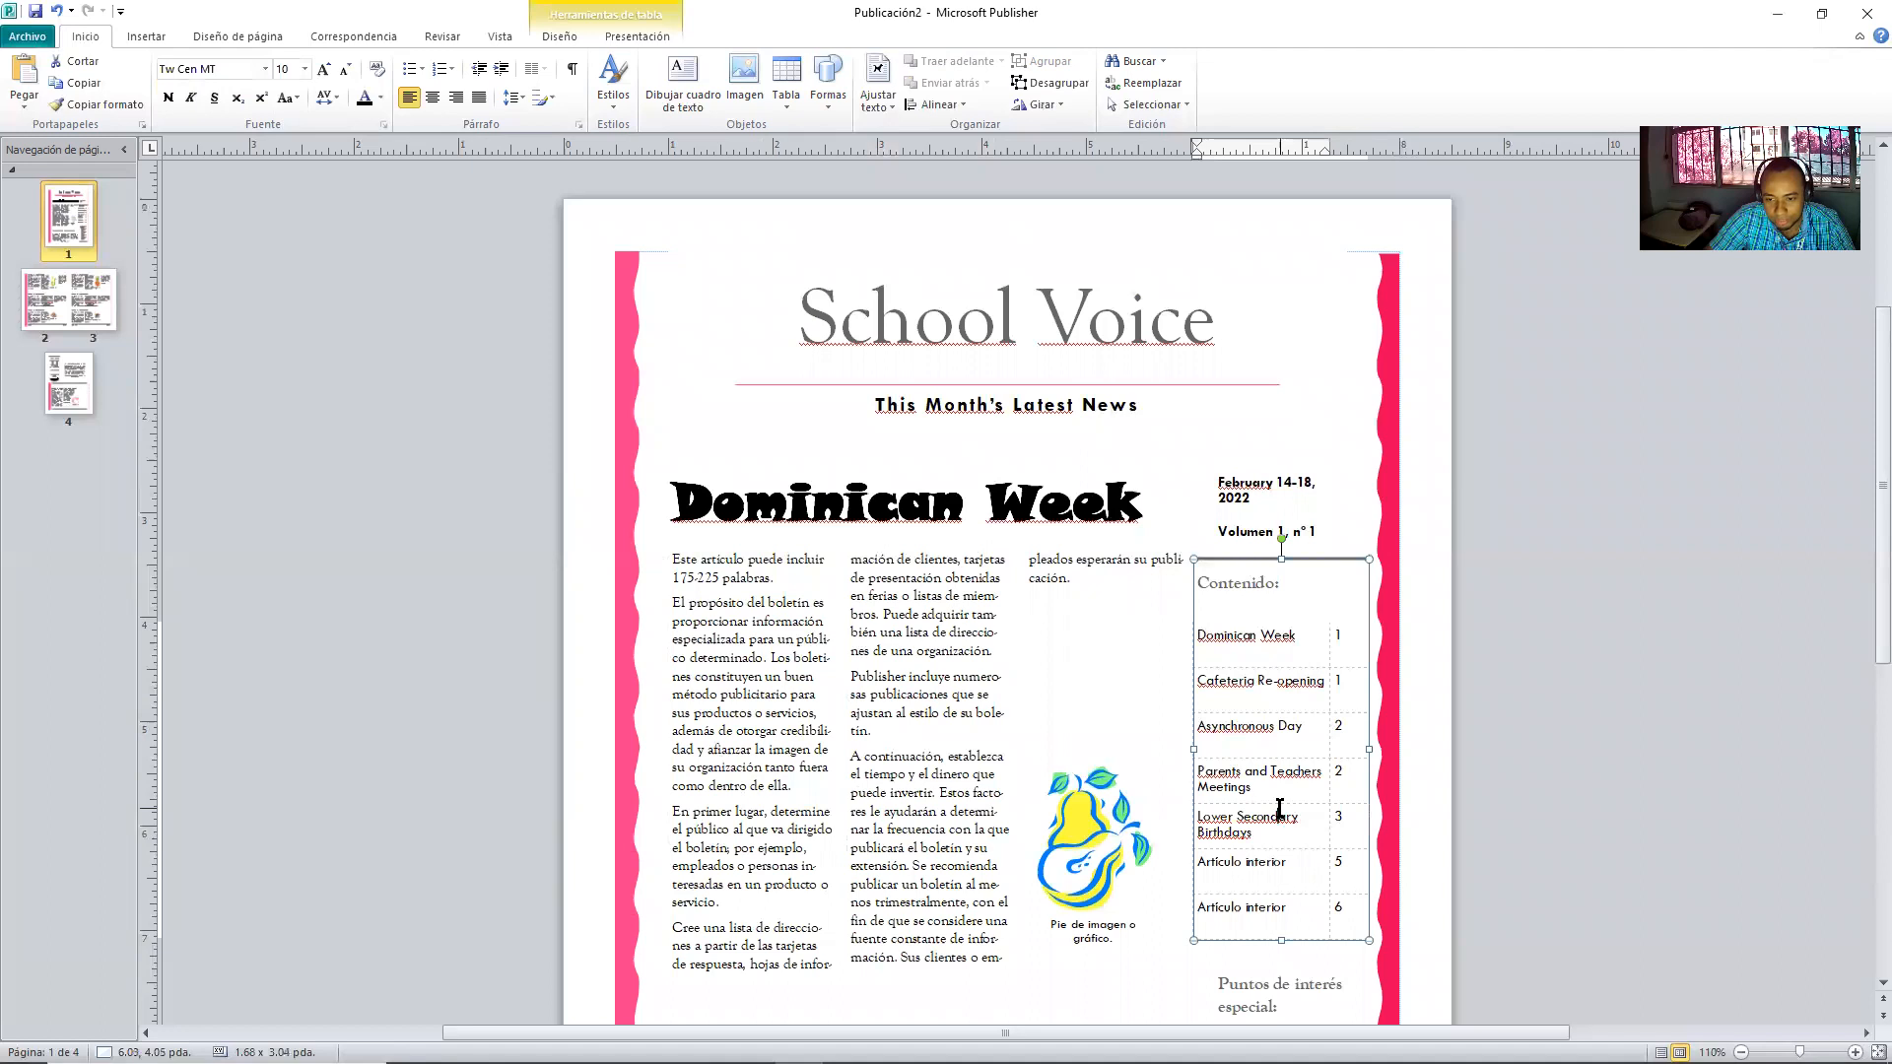
{"action": "double_click", "coordinate": [1340, 908]}
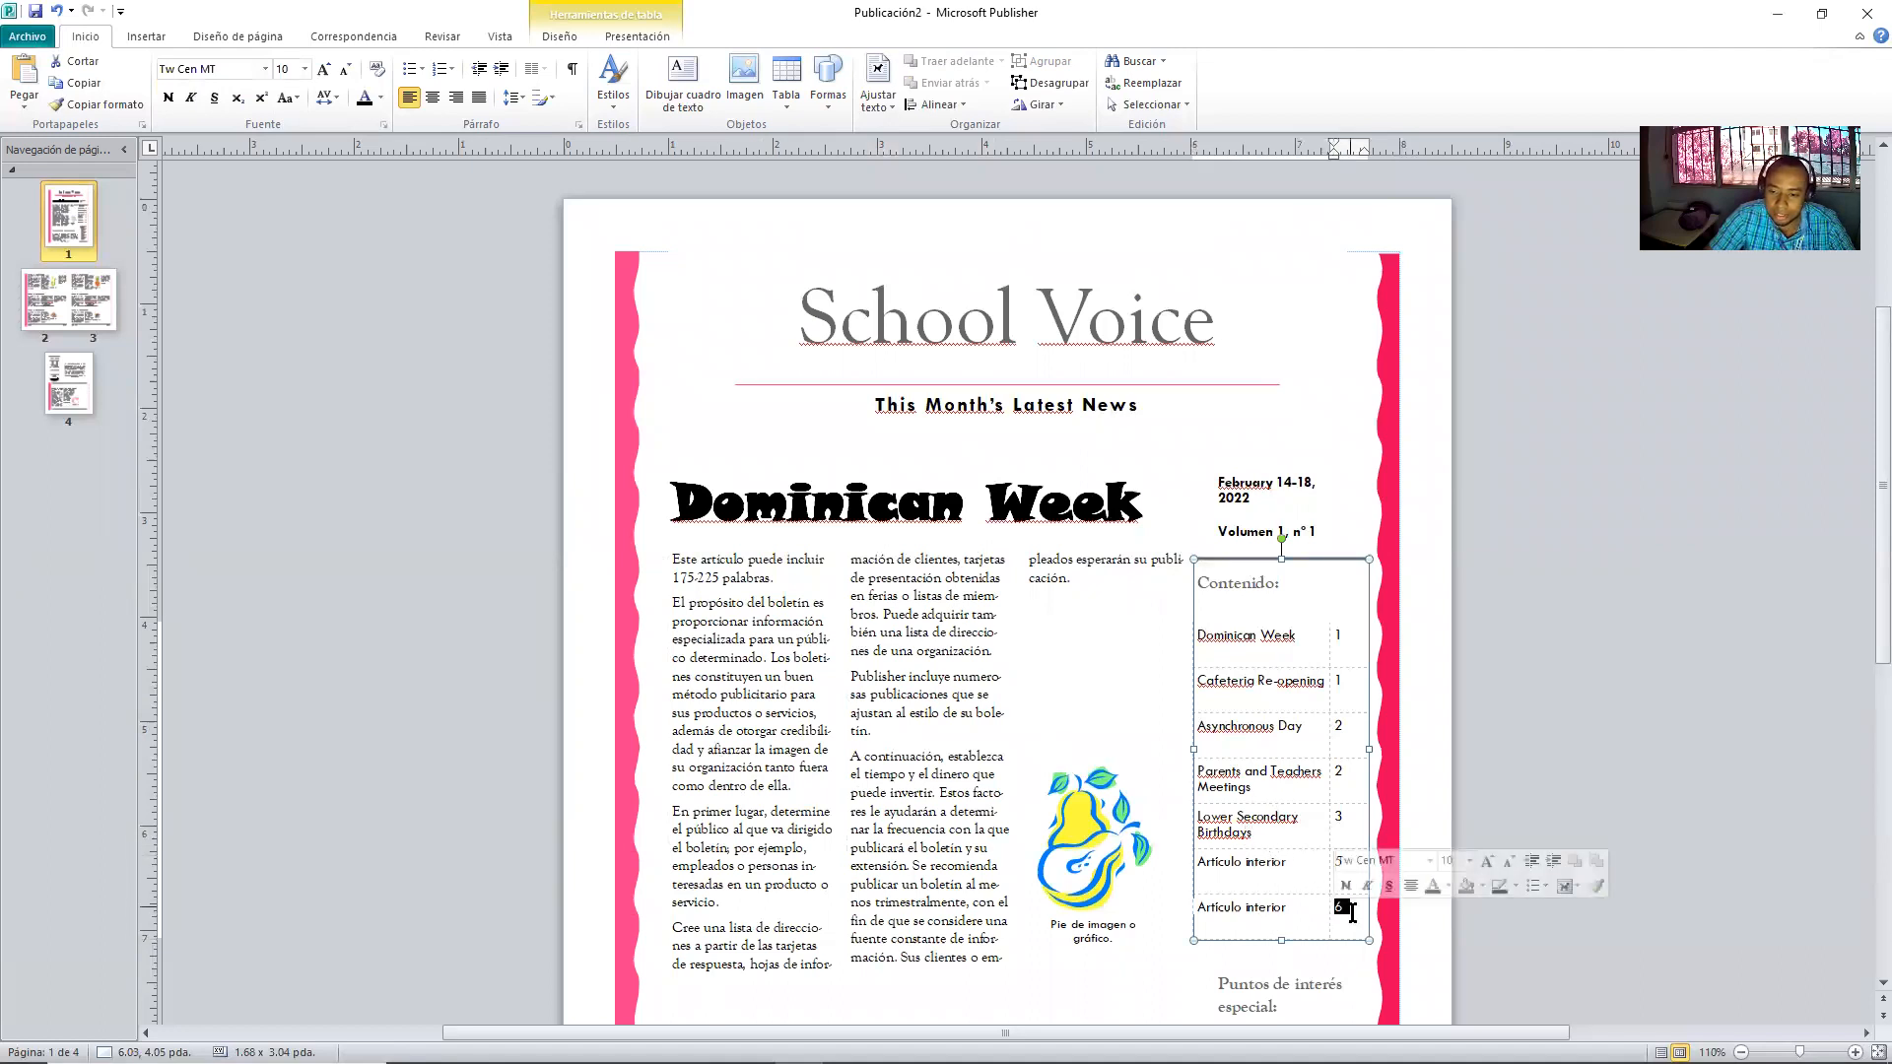
{"action": "left_click", "coordinate": [1277, 940]}
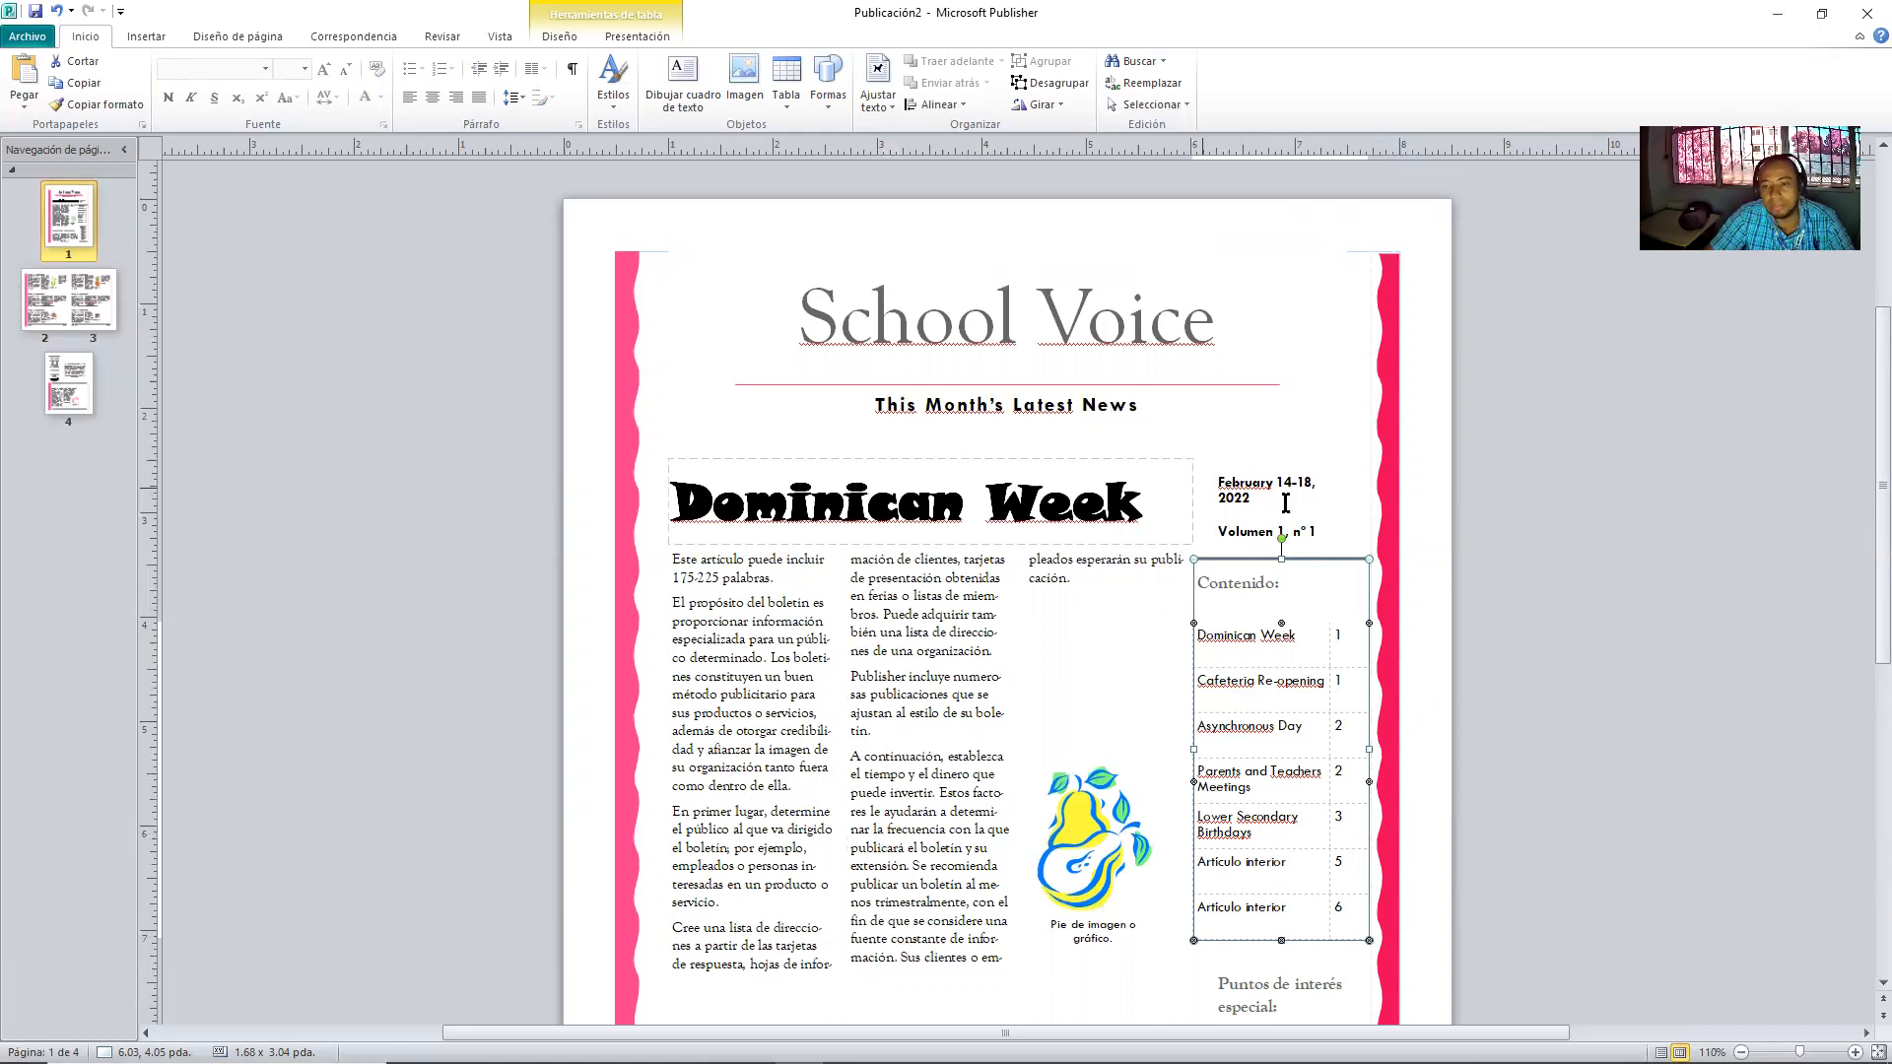
{"action": "left_click", "coordinate": [1468, 558]}
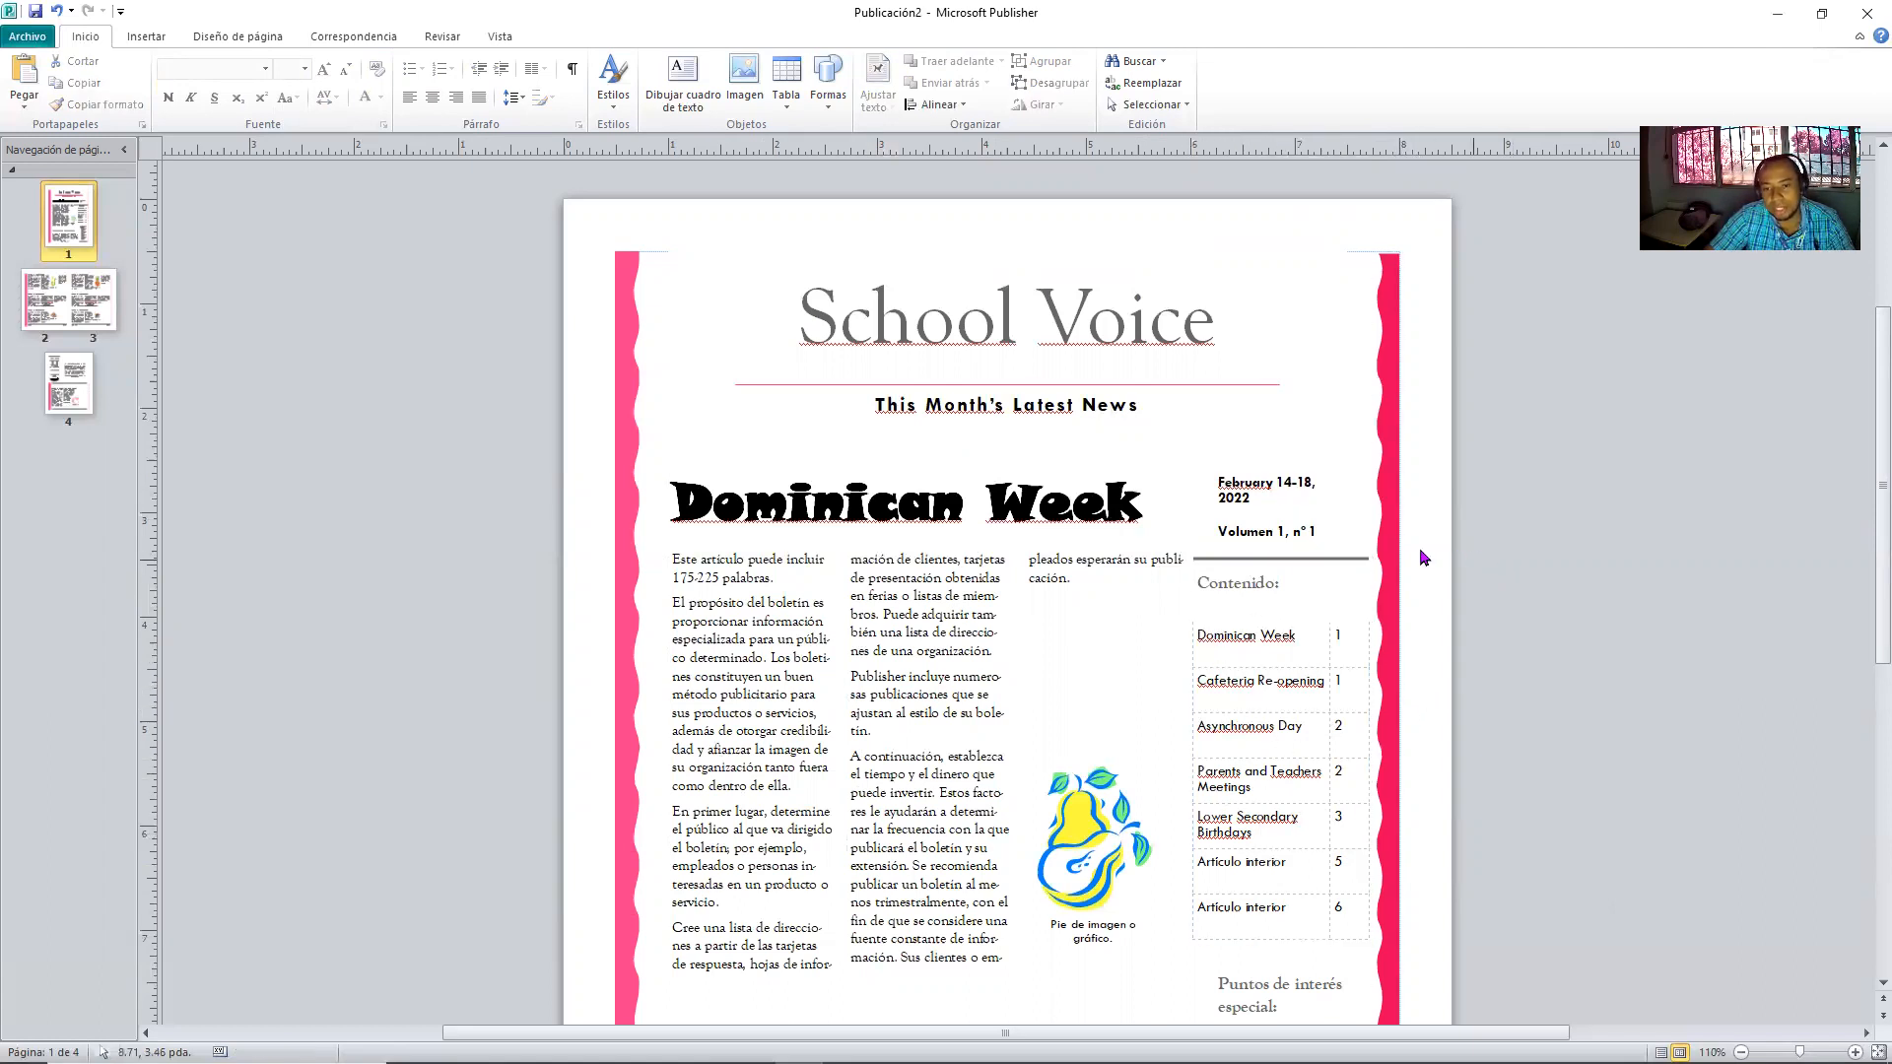
- Replace the volume line under the newsletter date with "N. 1"
{"action": "triple_click", "coordinate": [1305, 533]}
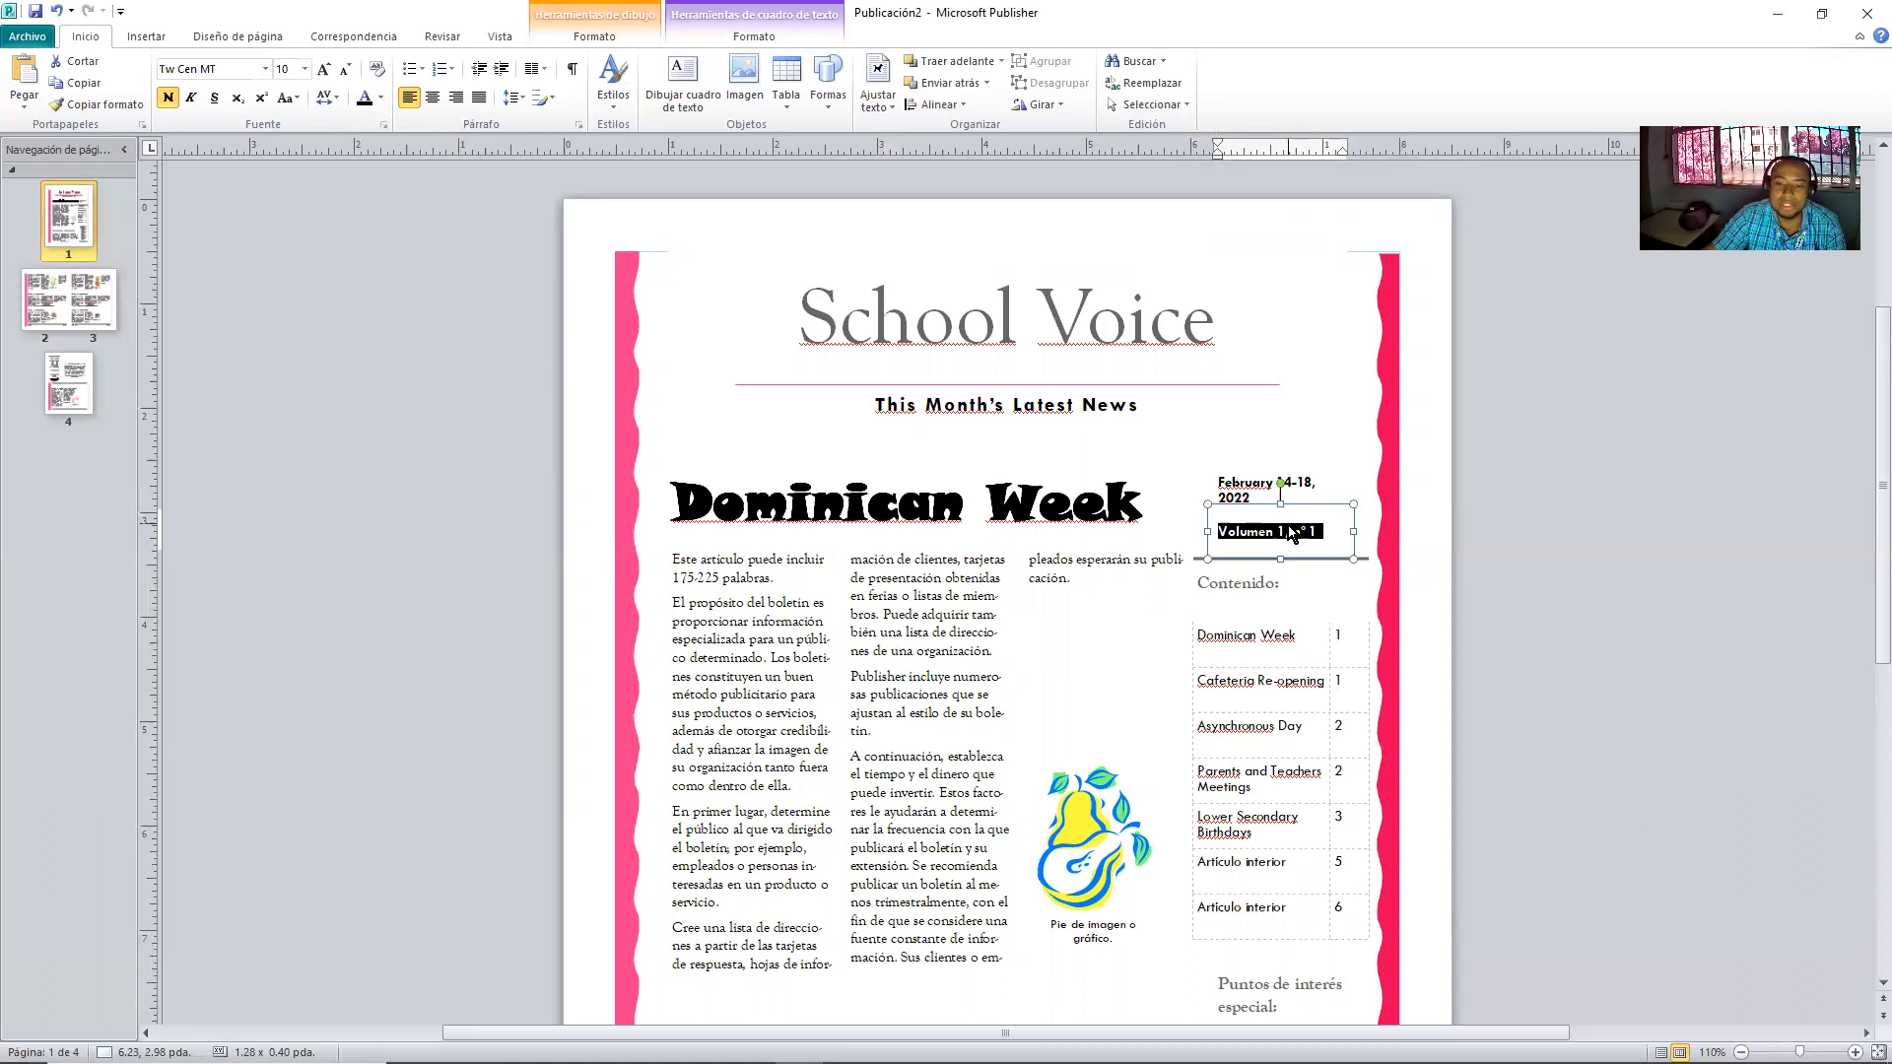
{"action": "left_click_drag", "start_coordinate": [1303, 544], "coordinate": [1330, 543]}
{"action": "left_click", "coordinate": [1315, 544]}
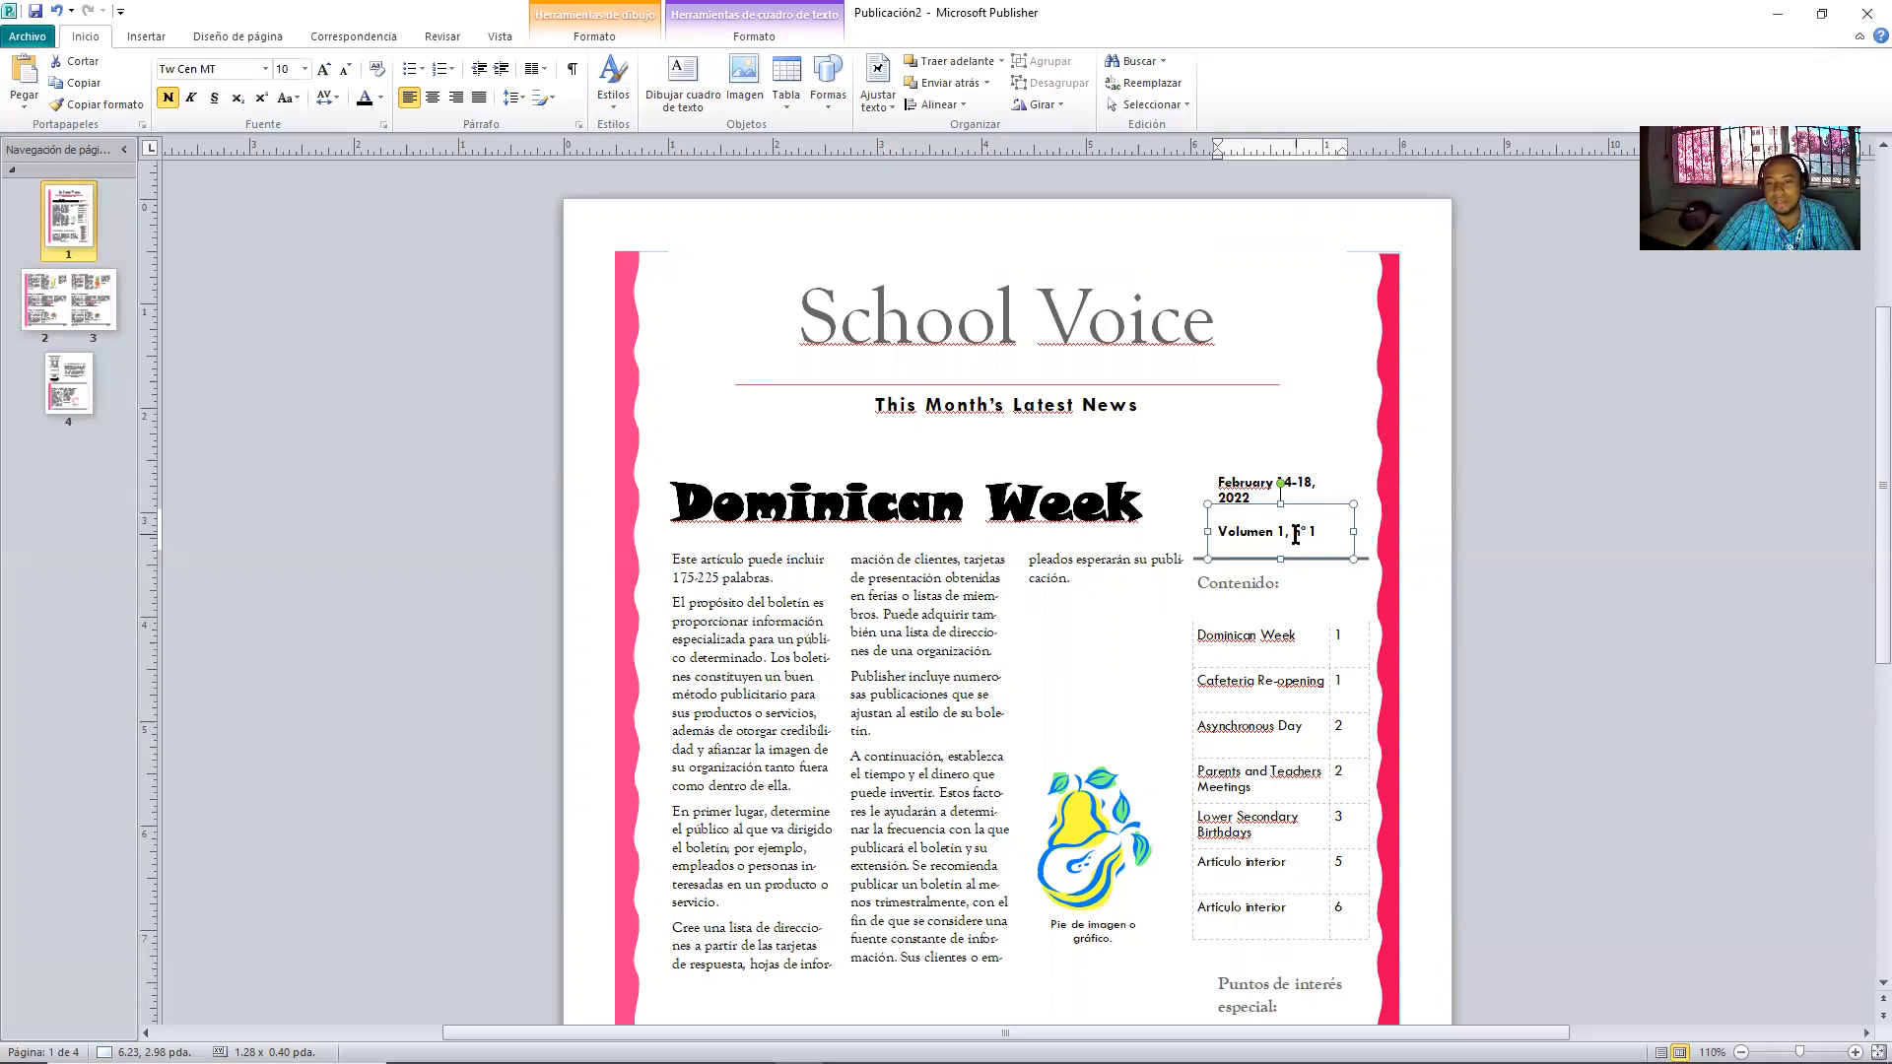
{"action": "triple_click", "coordinate": [1296, 535]}
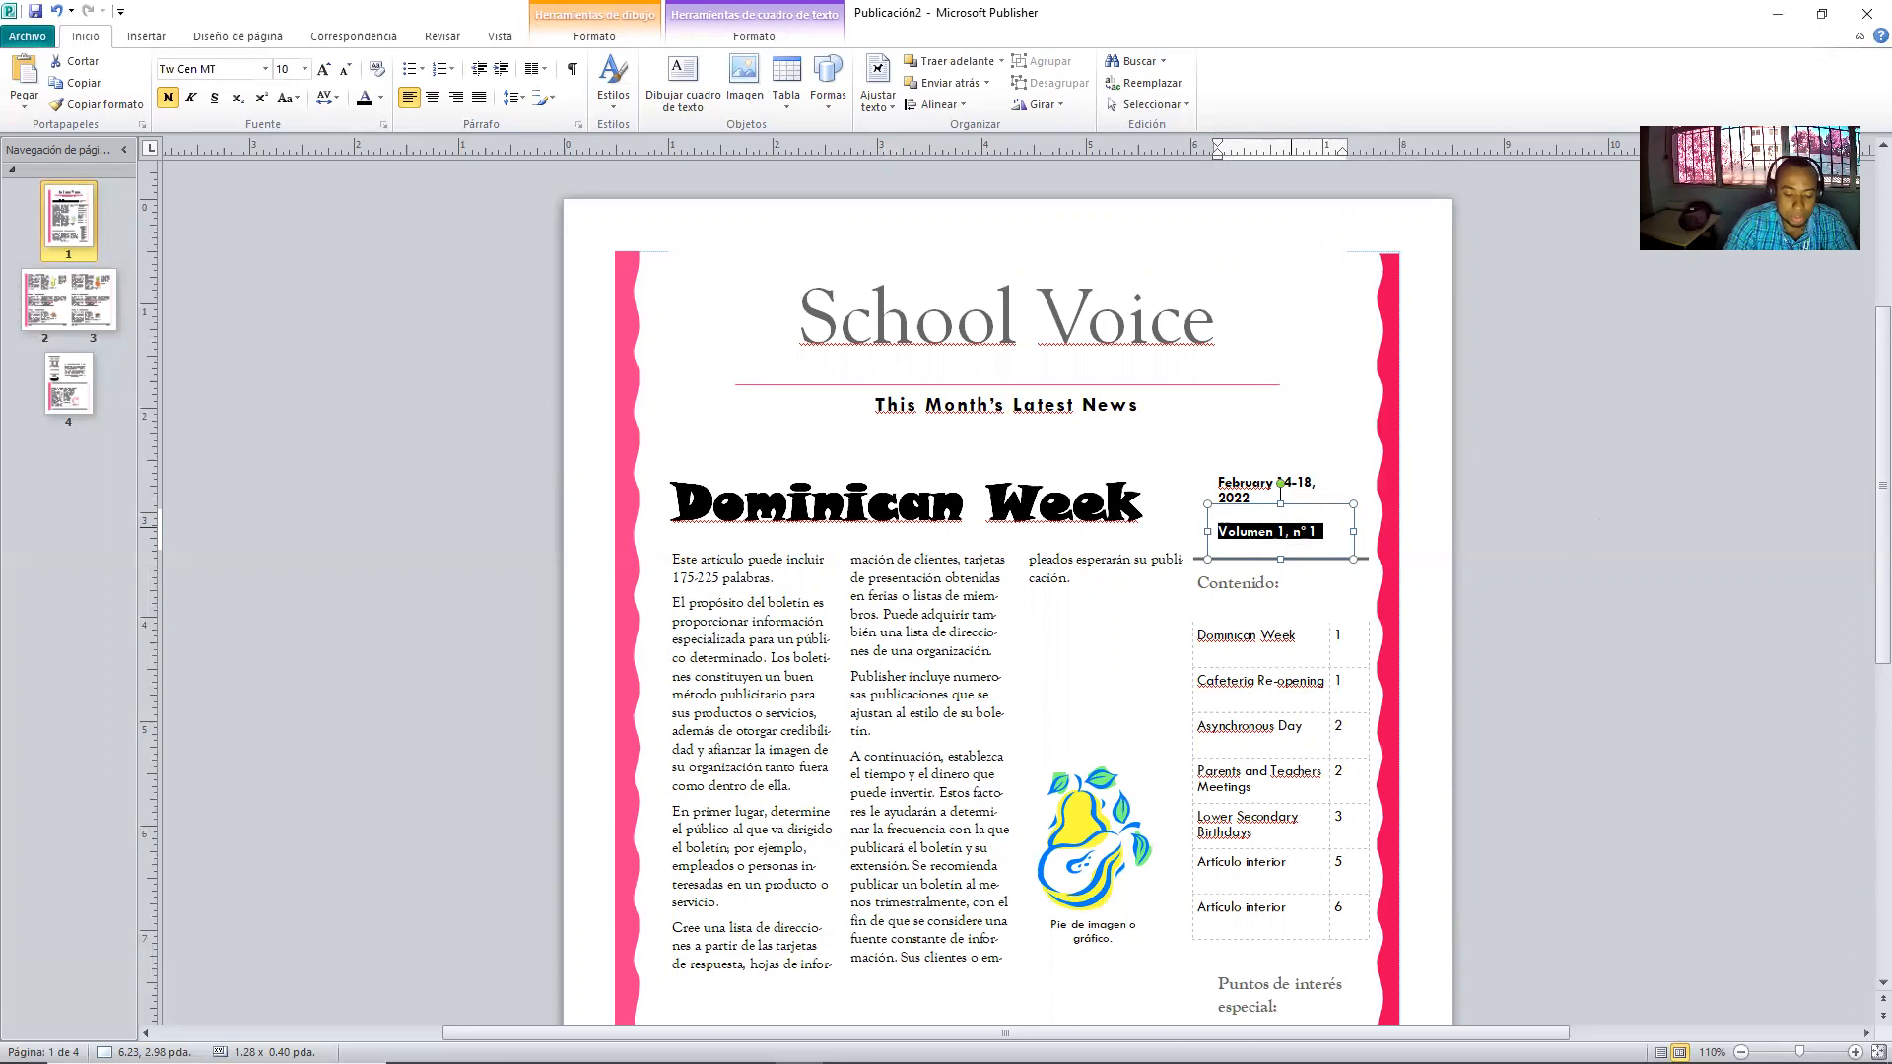
{"action": "type", "text": "N."}
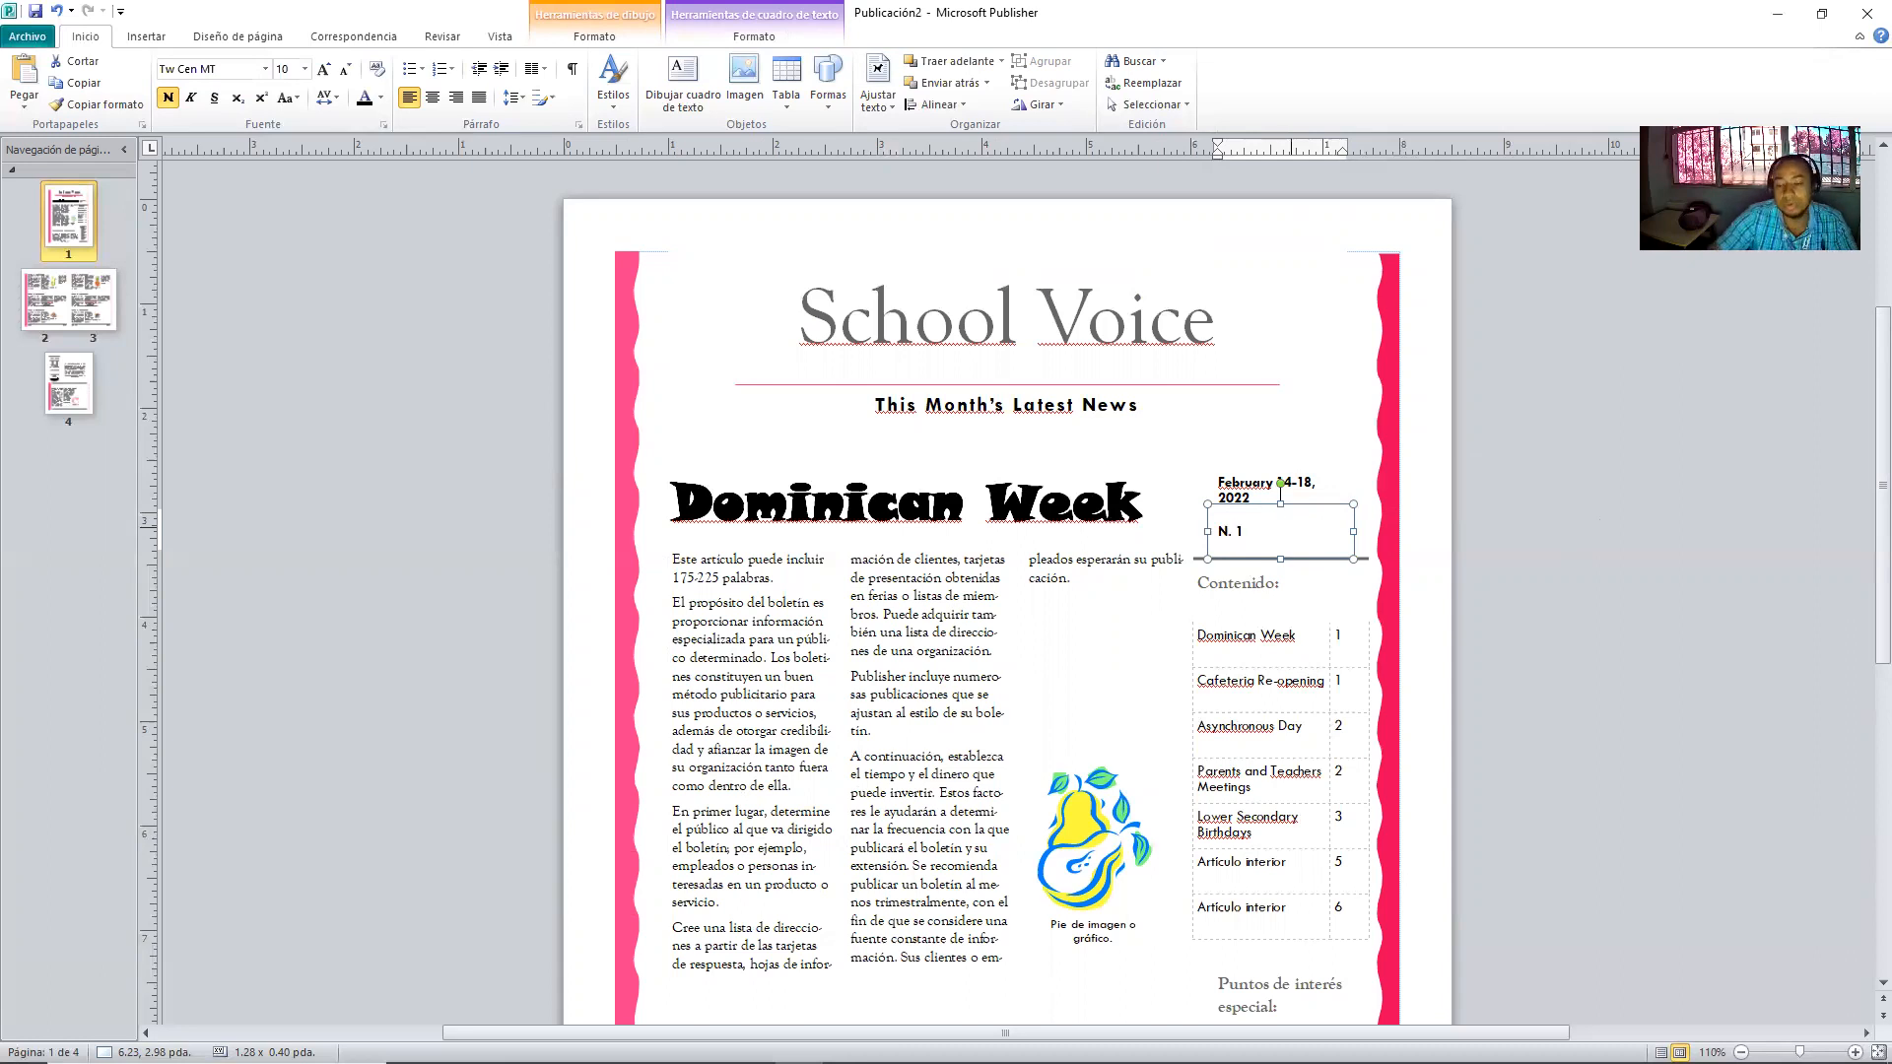
{"action": "left_click", "coordinate": [1573, 662]}
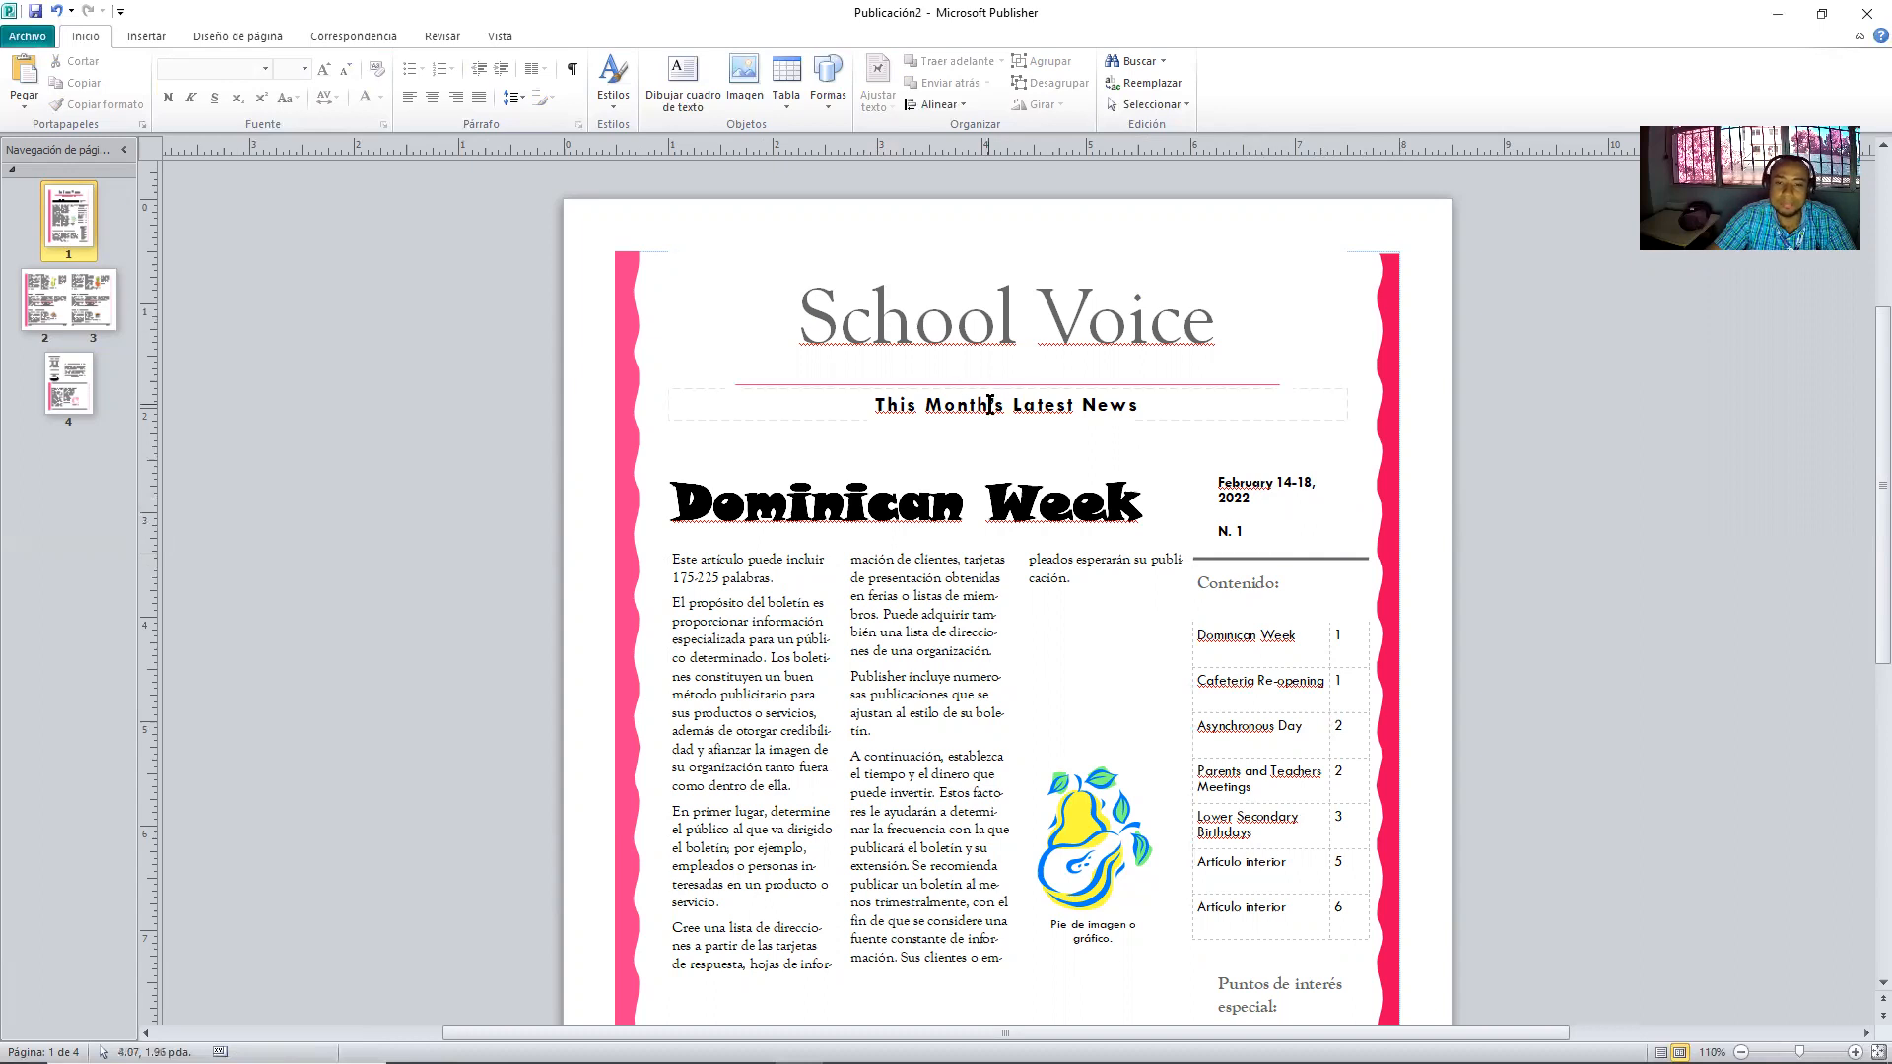
- Review the newsletter's title, subtitle, main headline, date, issue number and the first entries of the Contenido table
{"action": "left_click", "coordinate": [922, 280]}
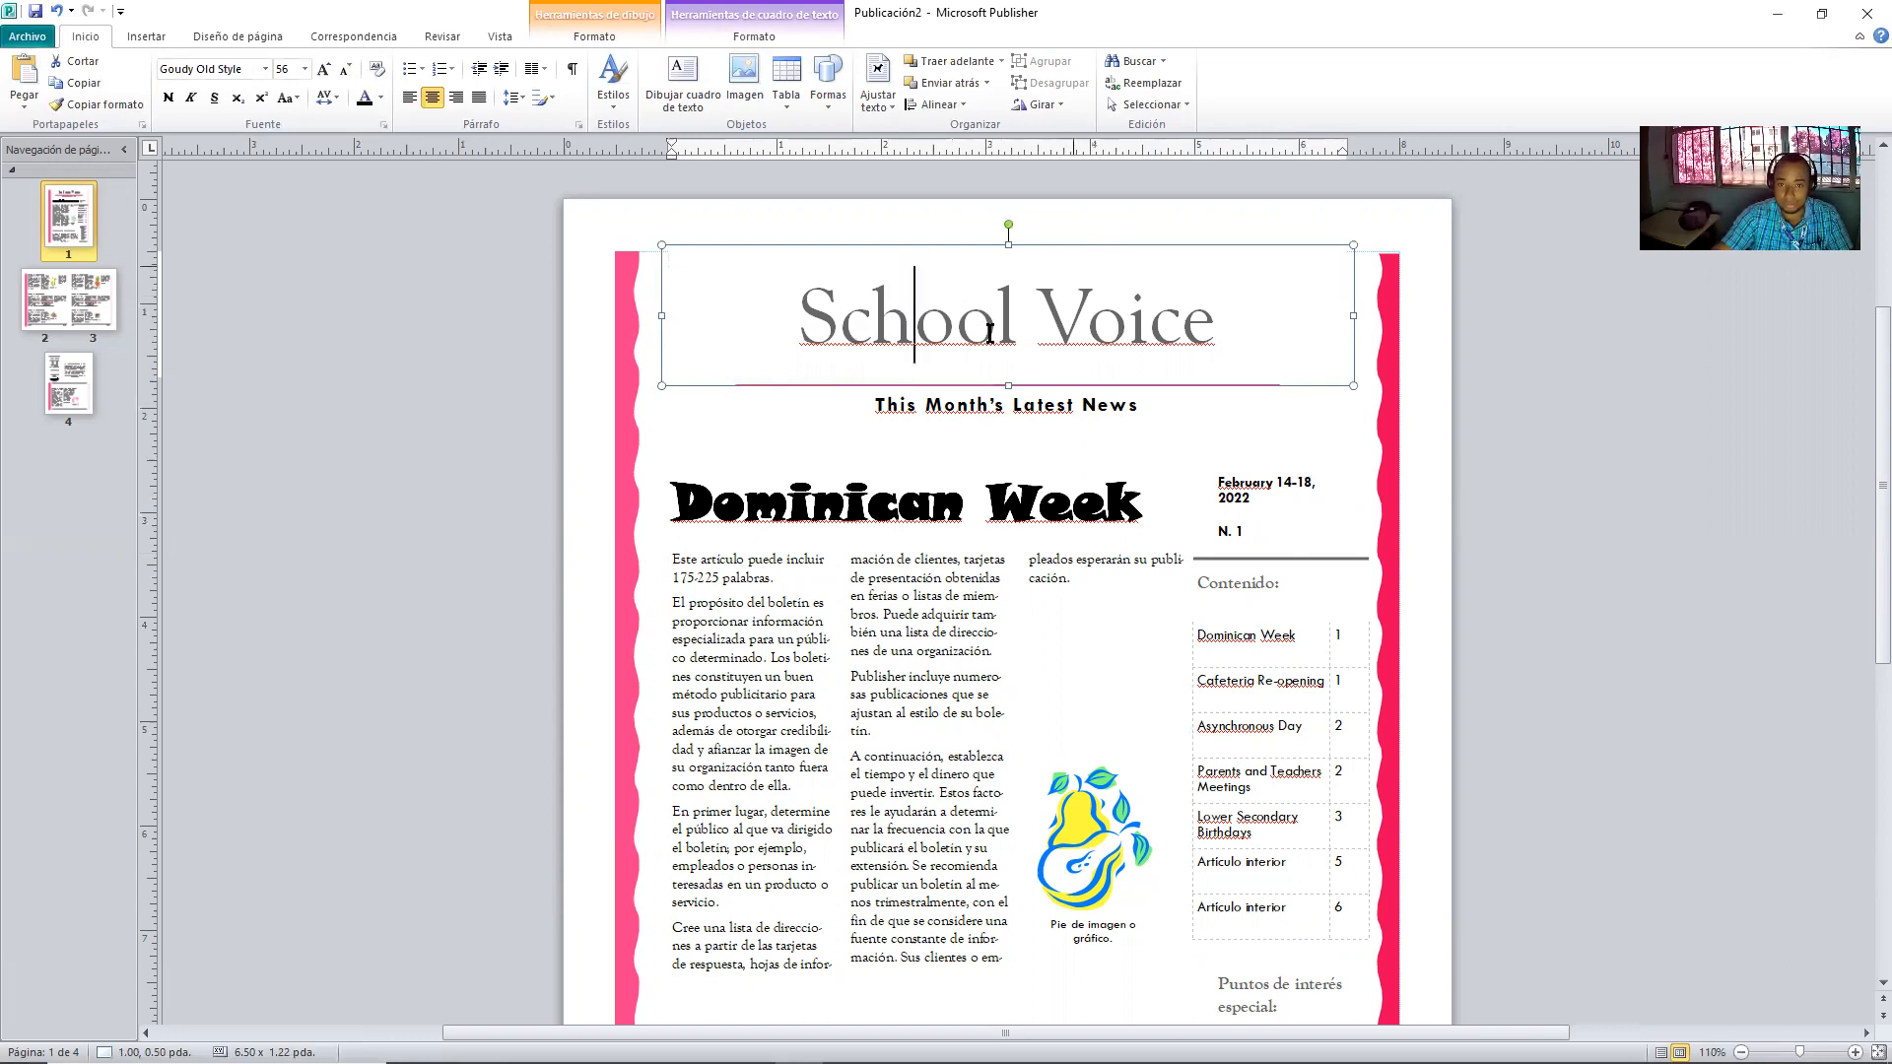
{"action": "left_click", "coordinate": [1024, 409]}
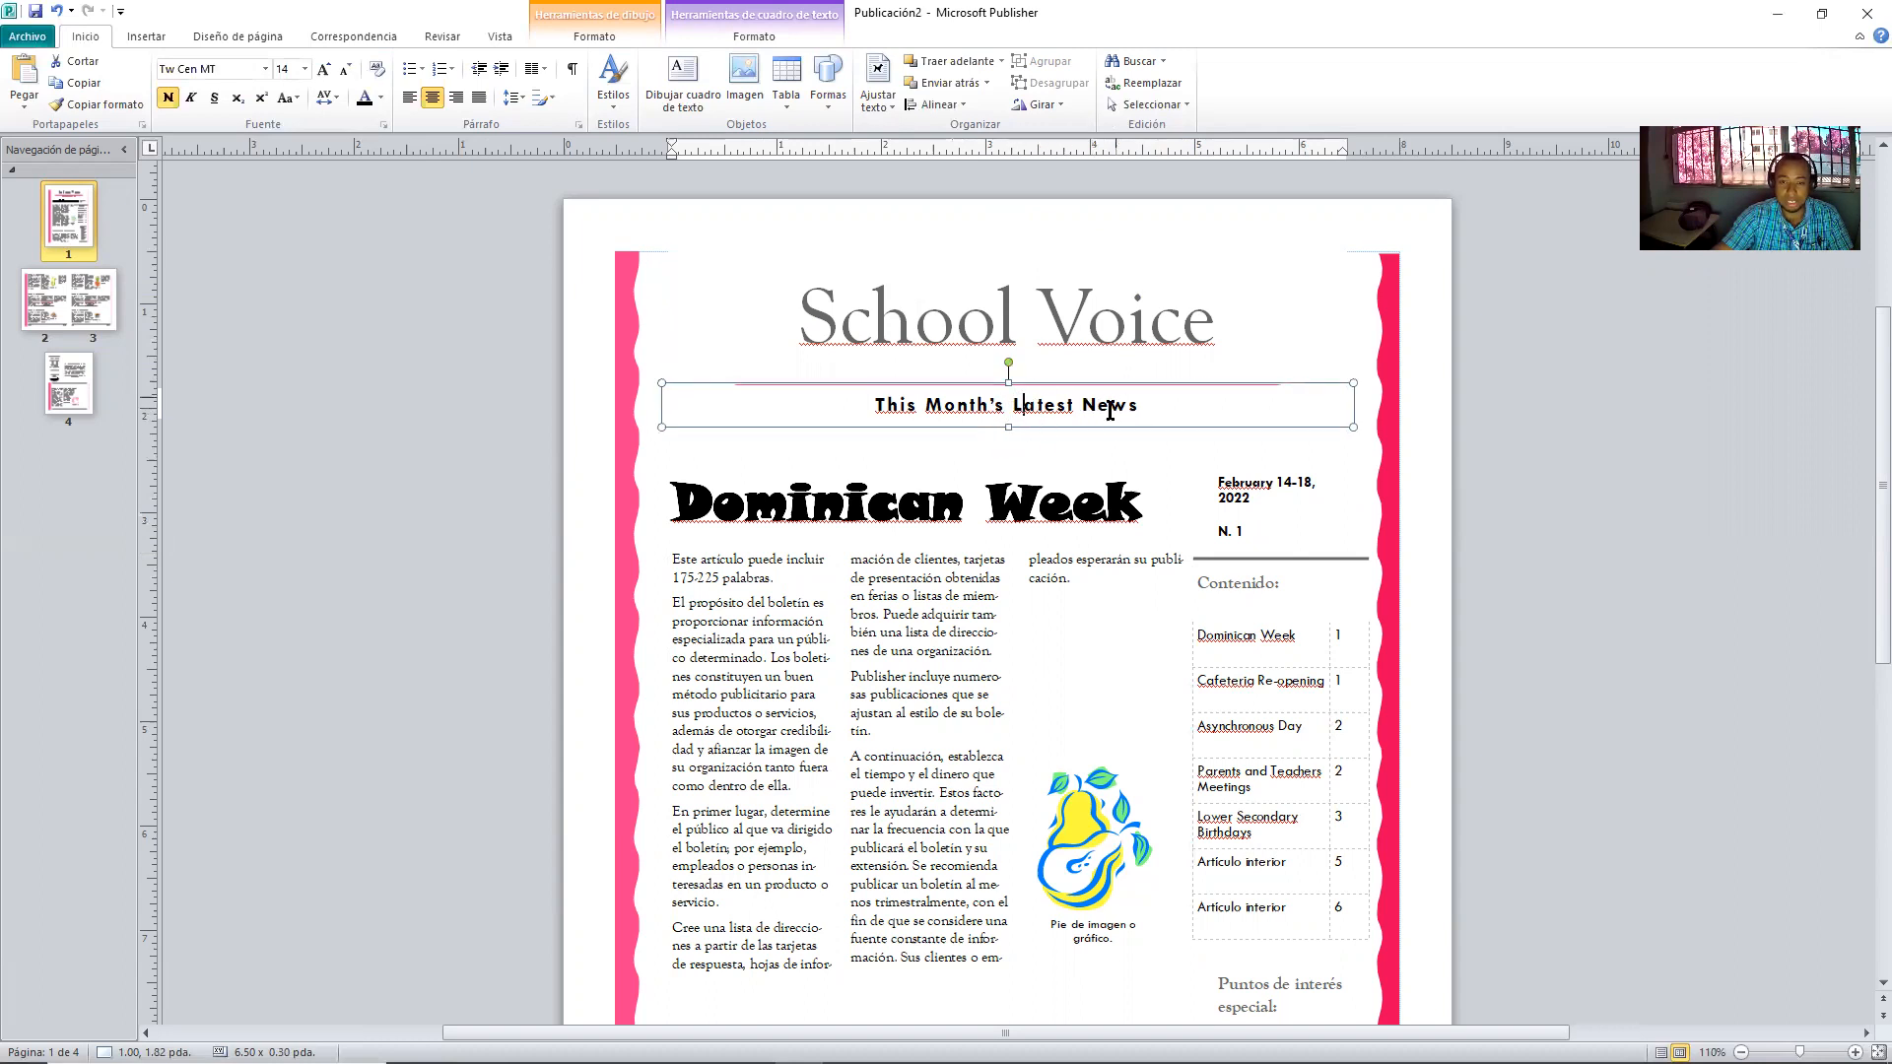
{"action": "left_click", "coordinate": [905, 512]}
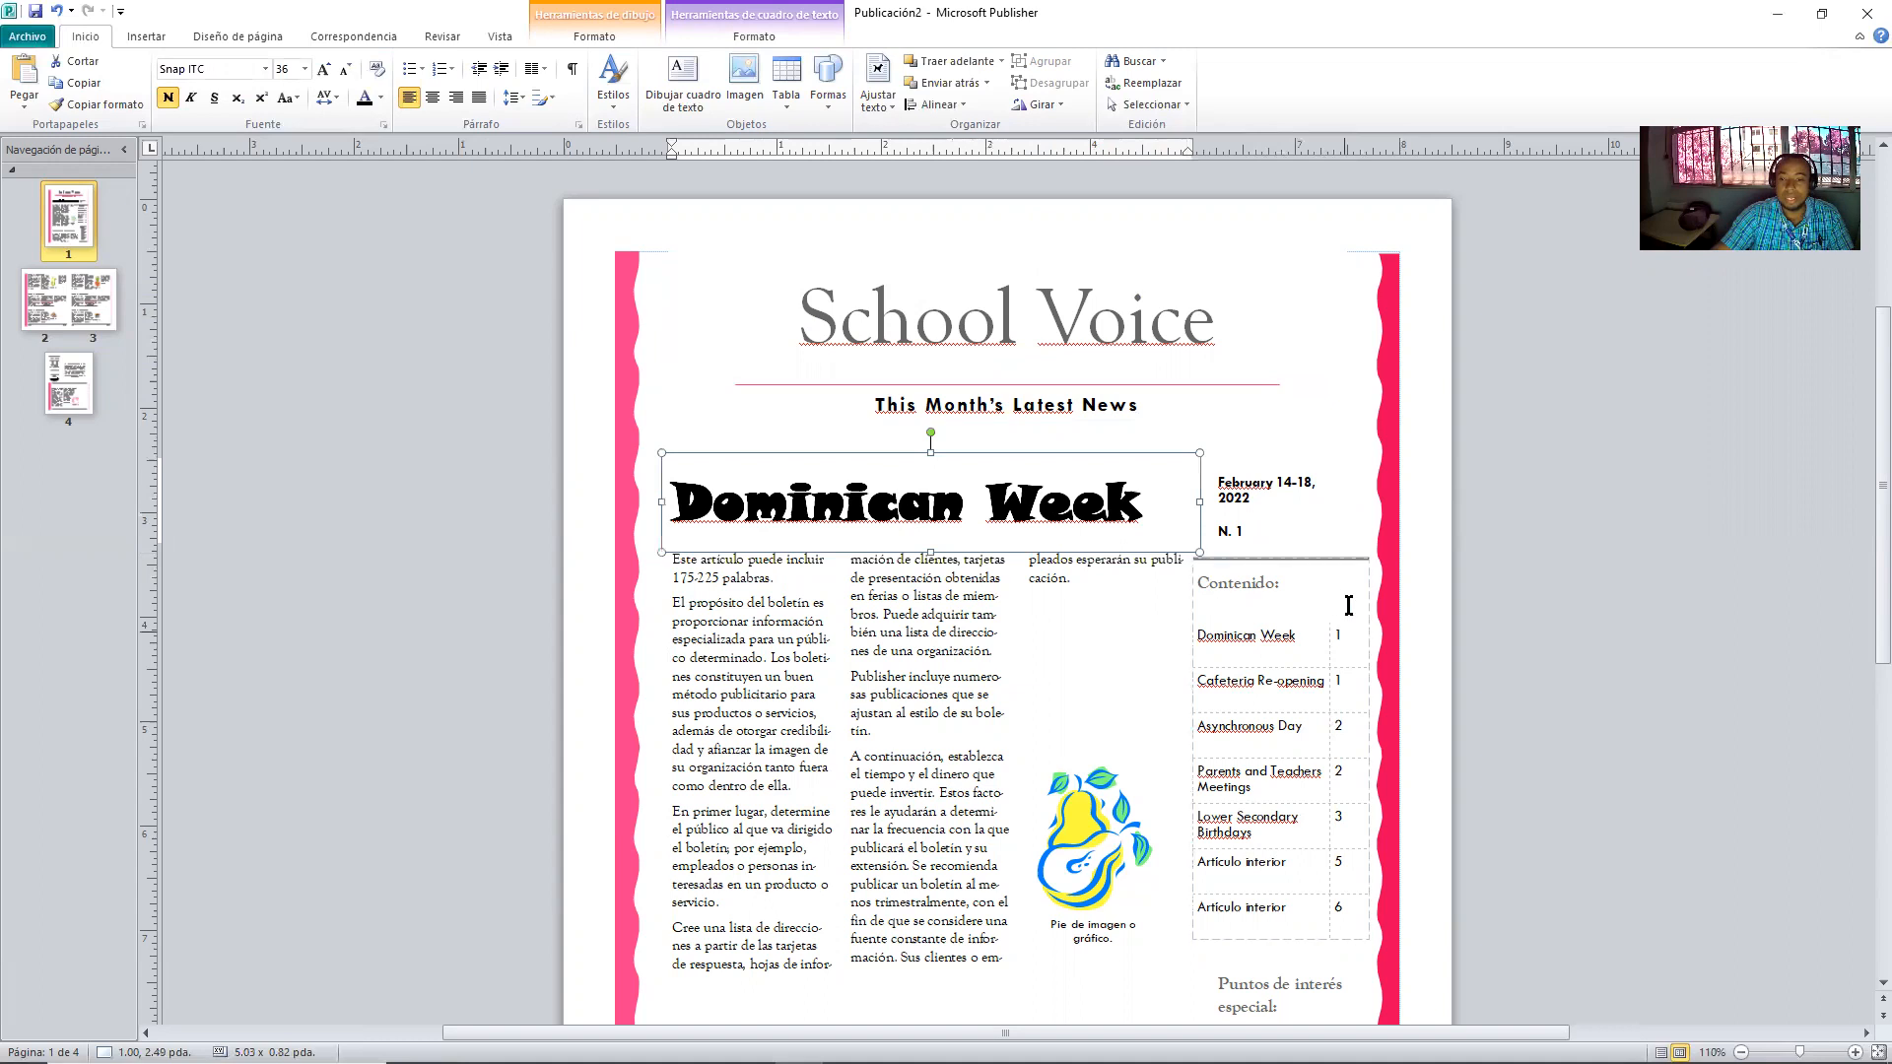
{"action": "left_click", "coordinate": [1312, 490]}
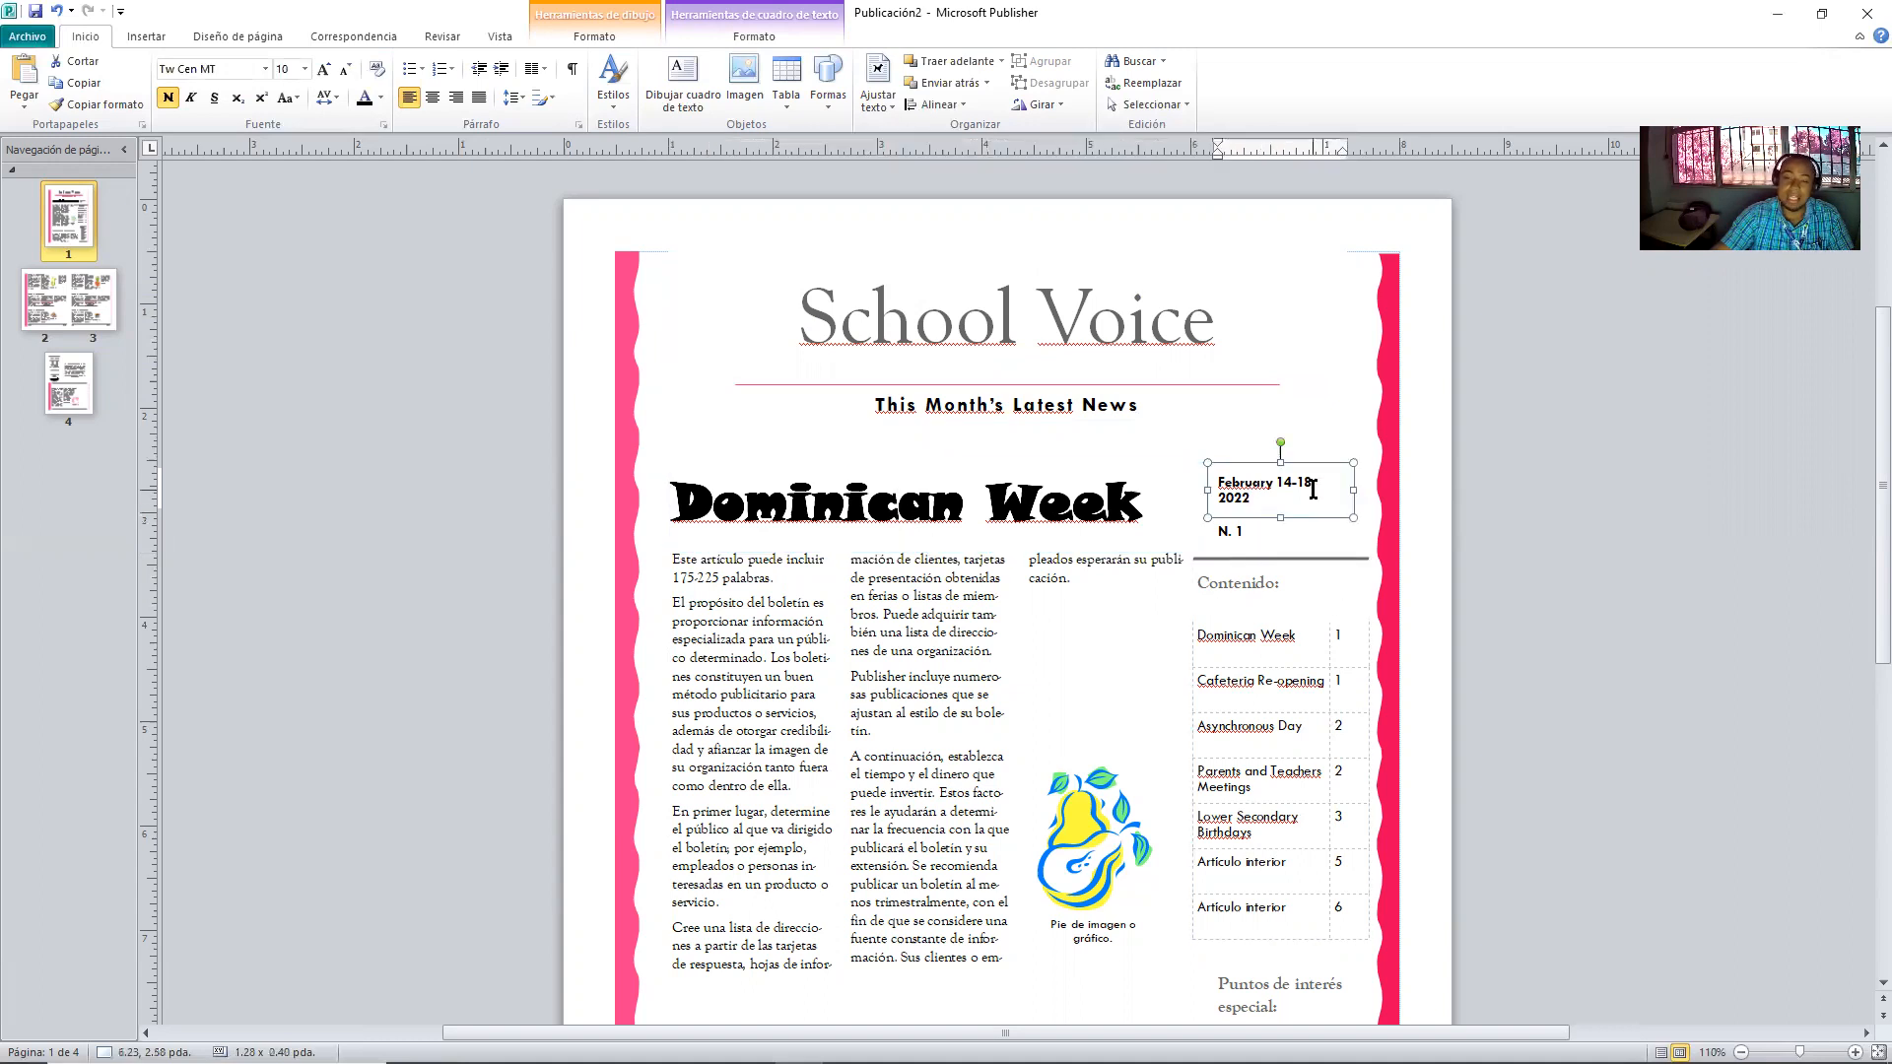
{"action": "left_click", "coordinate": [1268, 534]}
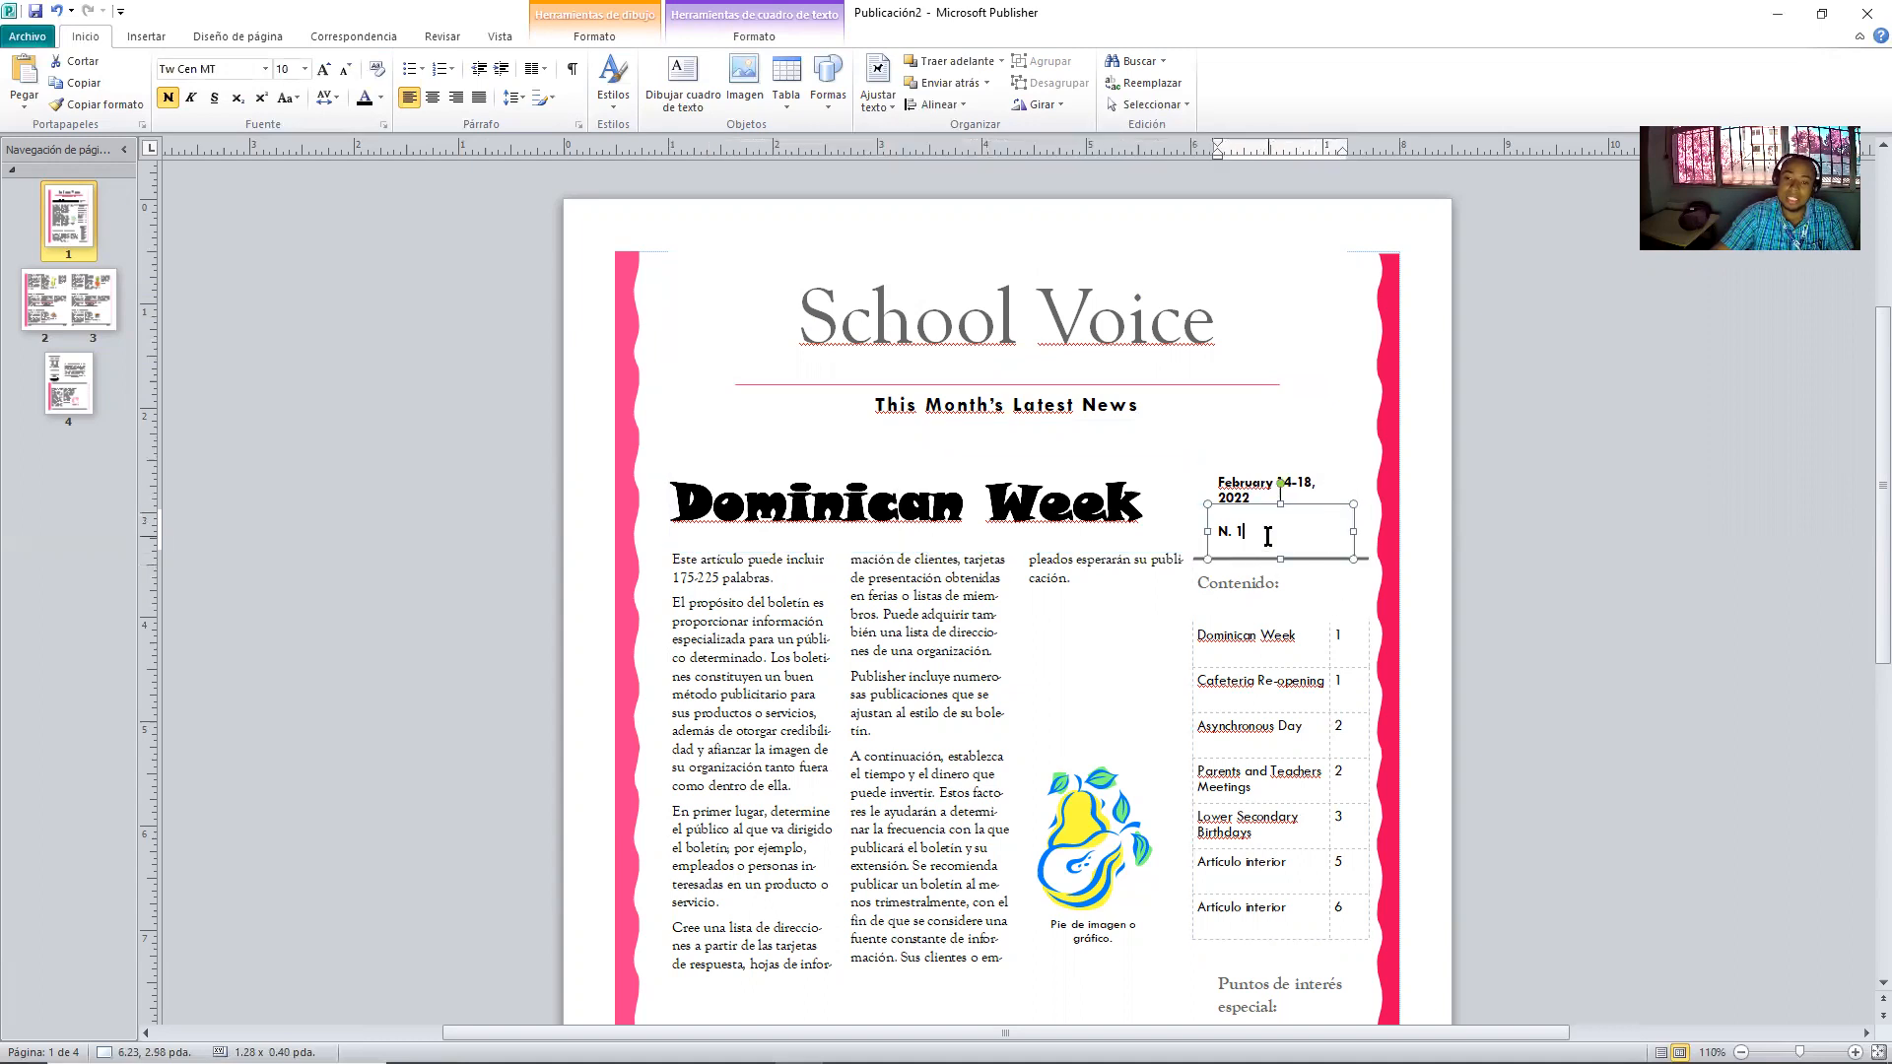
{"action": "scroll", "coordinate": [1269, 536], "scroll_direction": "down", "scroll_amount": 2}
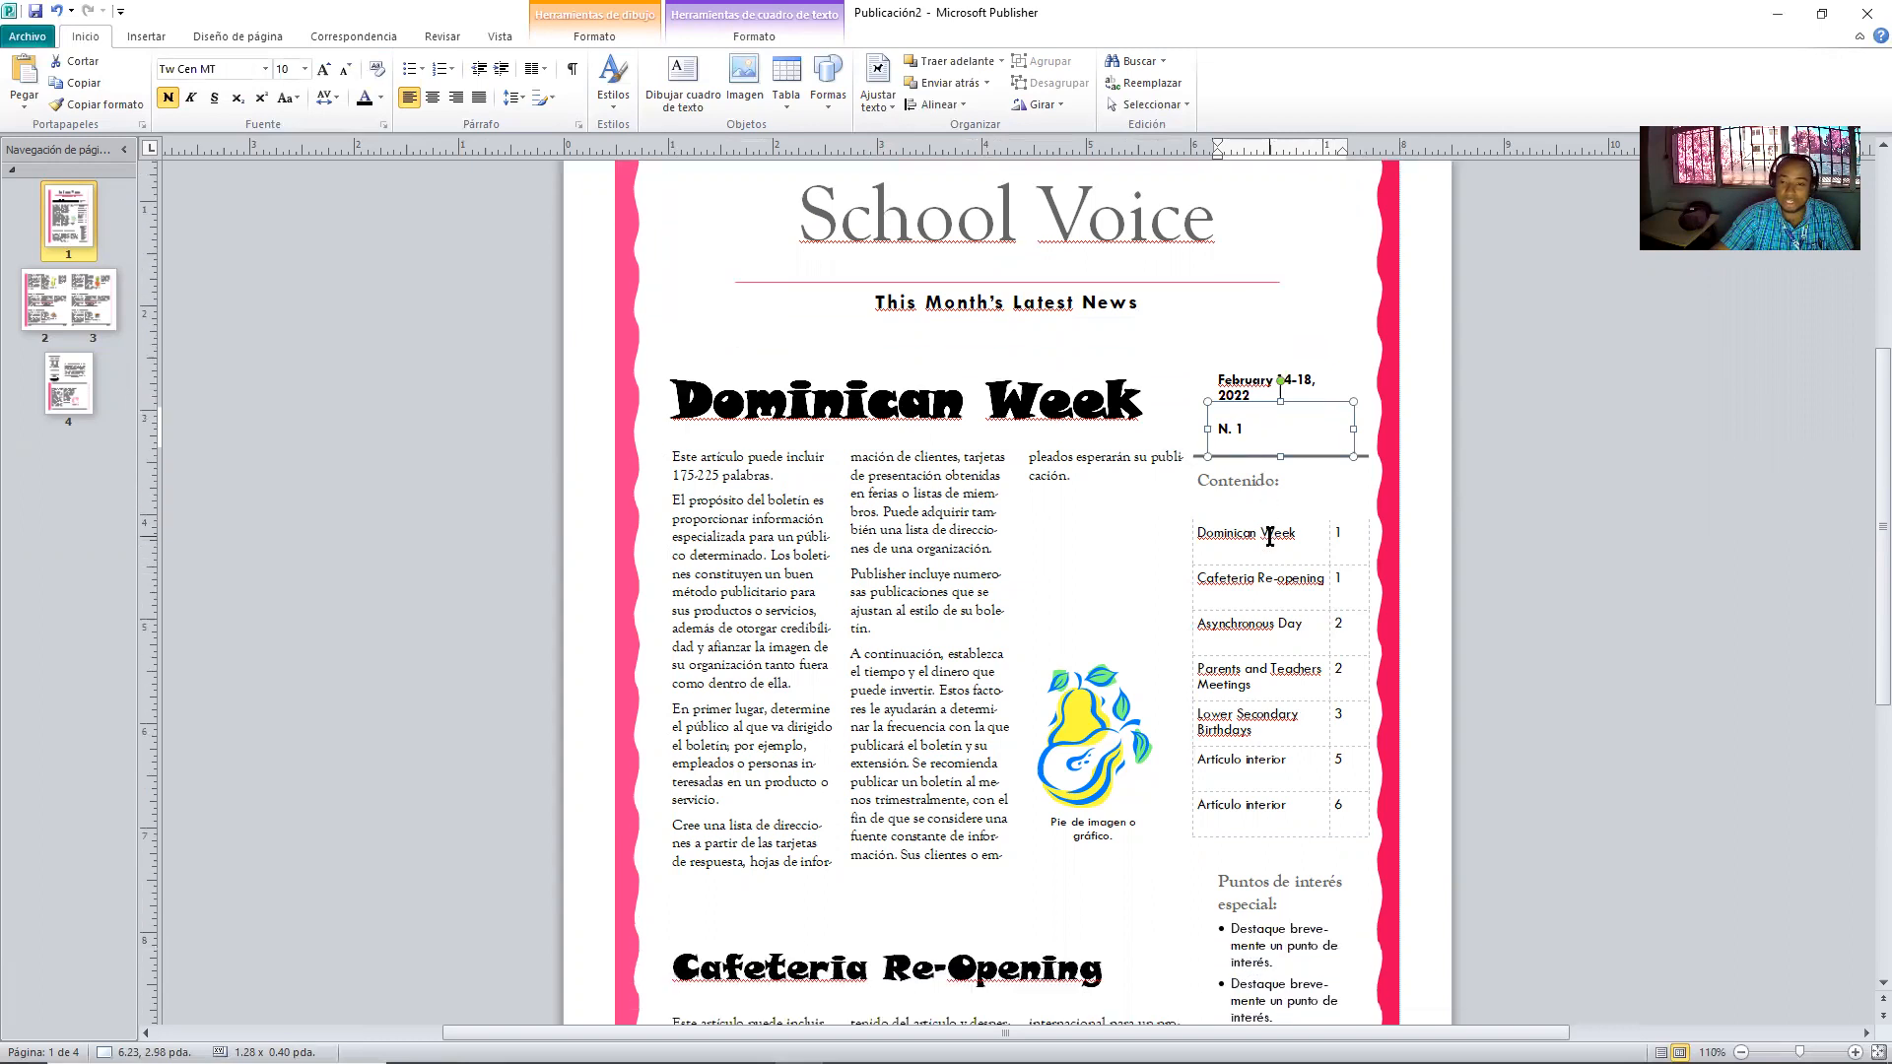
{"action": "left_click", "coordinate": [1270, 500]}
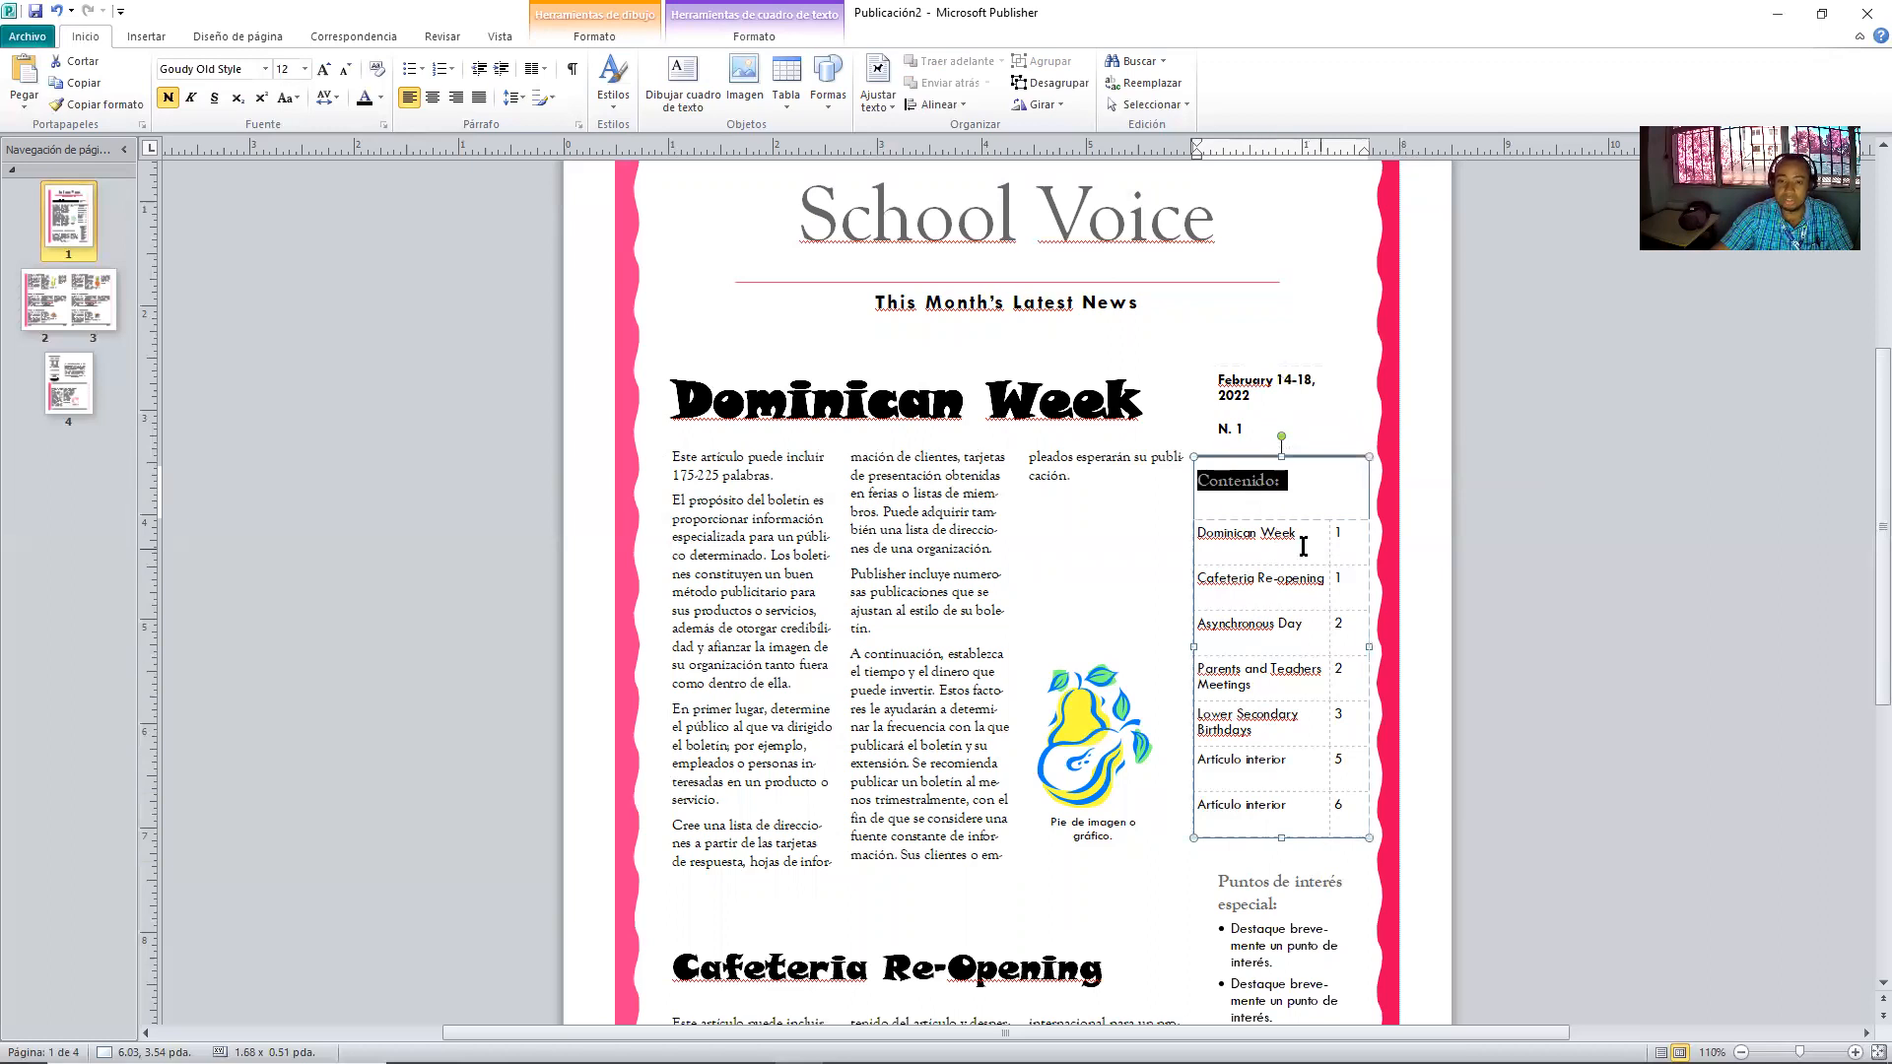
{"action": "left_click_drag", "start_coordinate": [1316, 542], "coordinate": [1221, 544]}
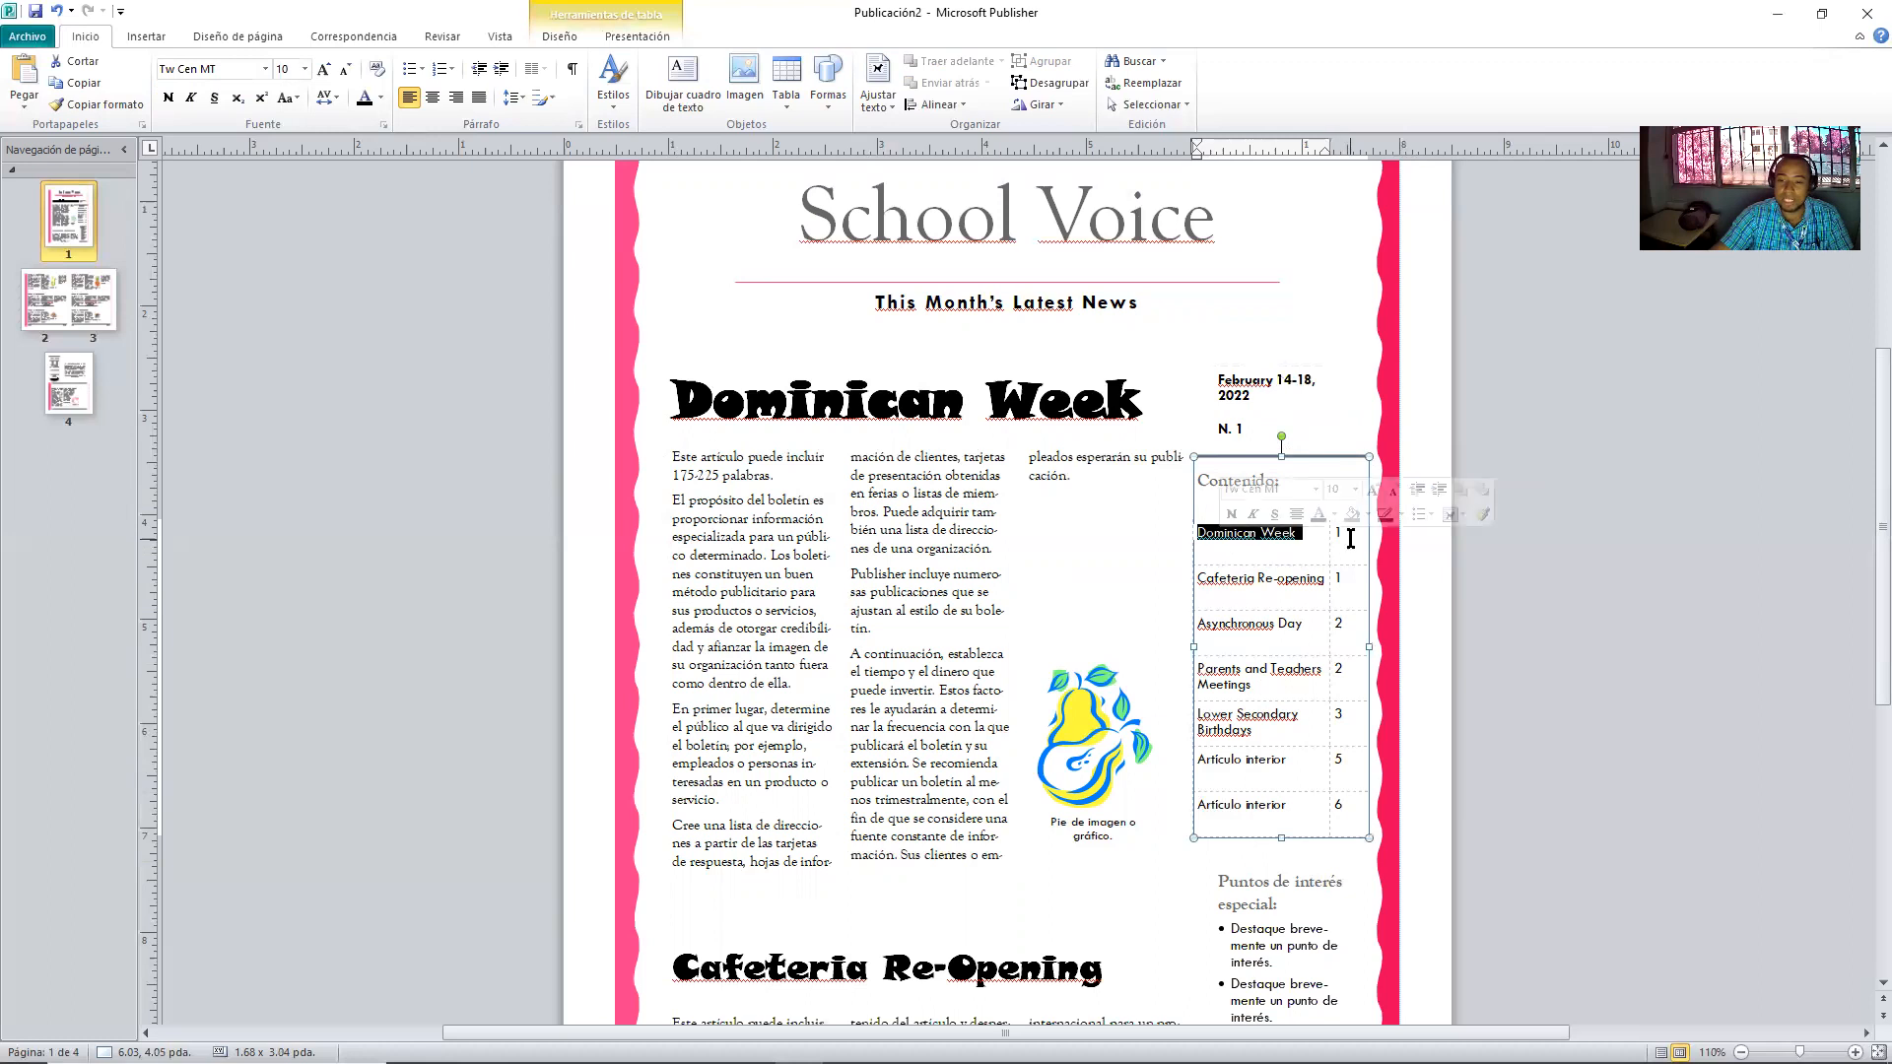
{"action": "left_click", "coordinate": [1350, 537]}
{"action": "left_click_drag", "start_coordinate": [1323, 583], "coordinate": [1221, 591]}
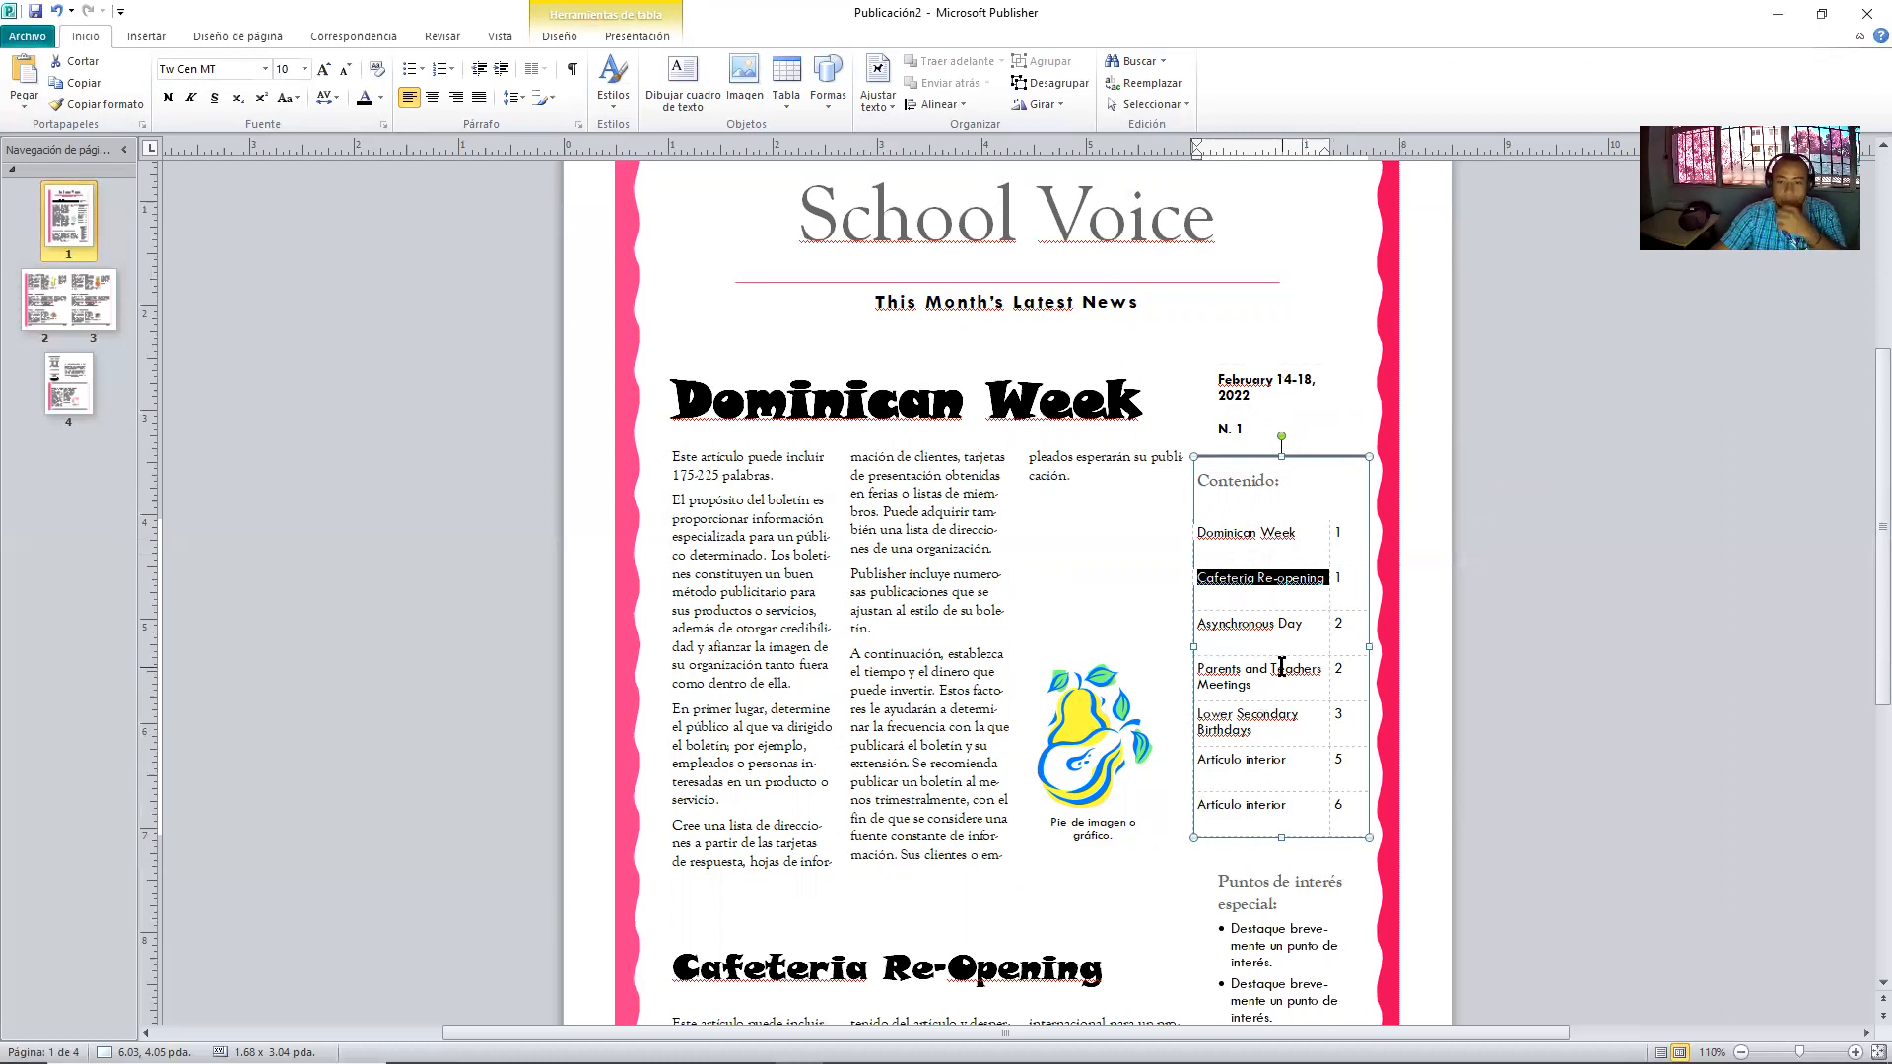
- Examine the Dominican Week and Cafeteria Re-Opening articles and the "Puntos de interés especial" list on the first page
{"action": "left_click", "coordinate": [747, 390]}
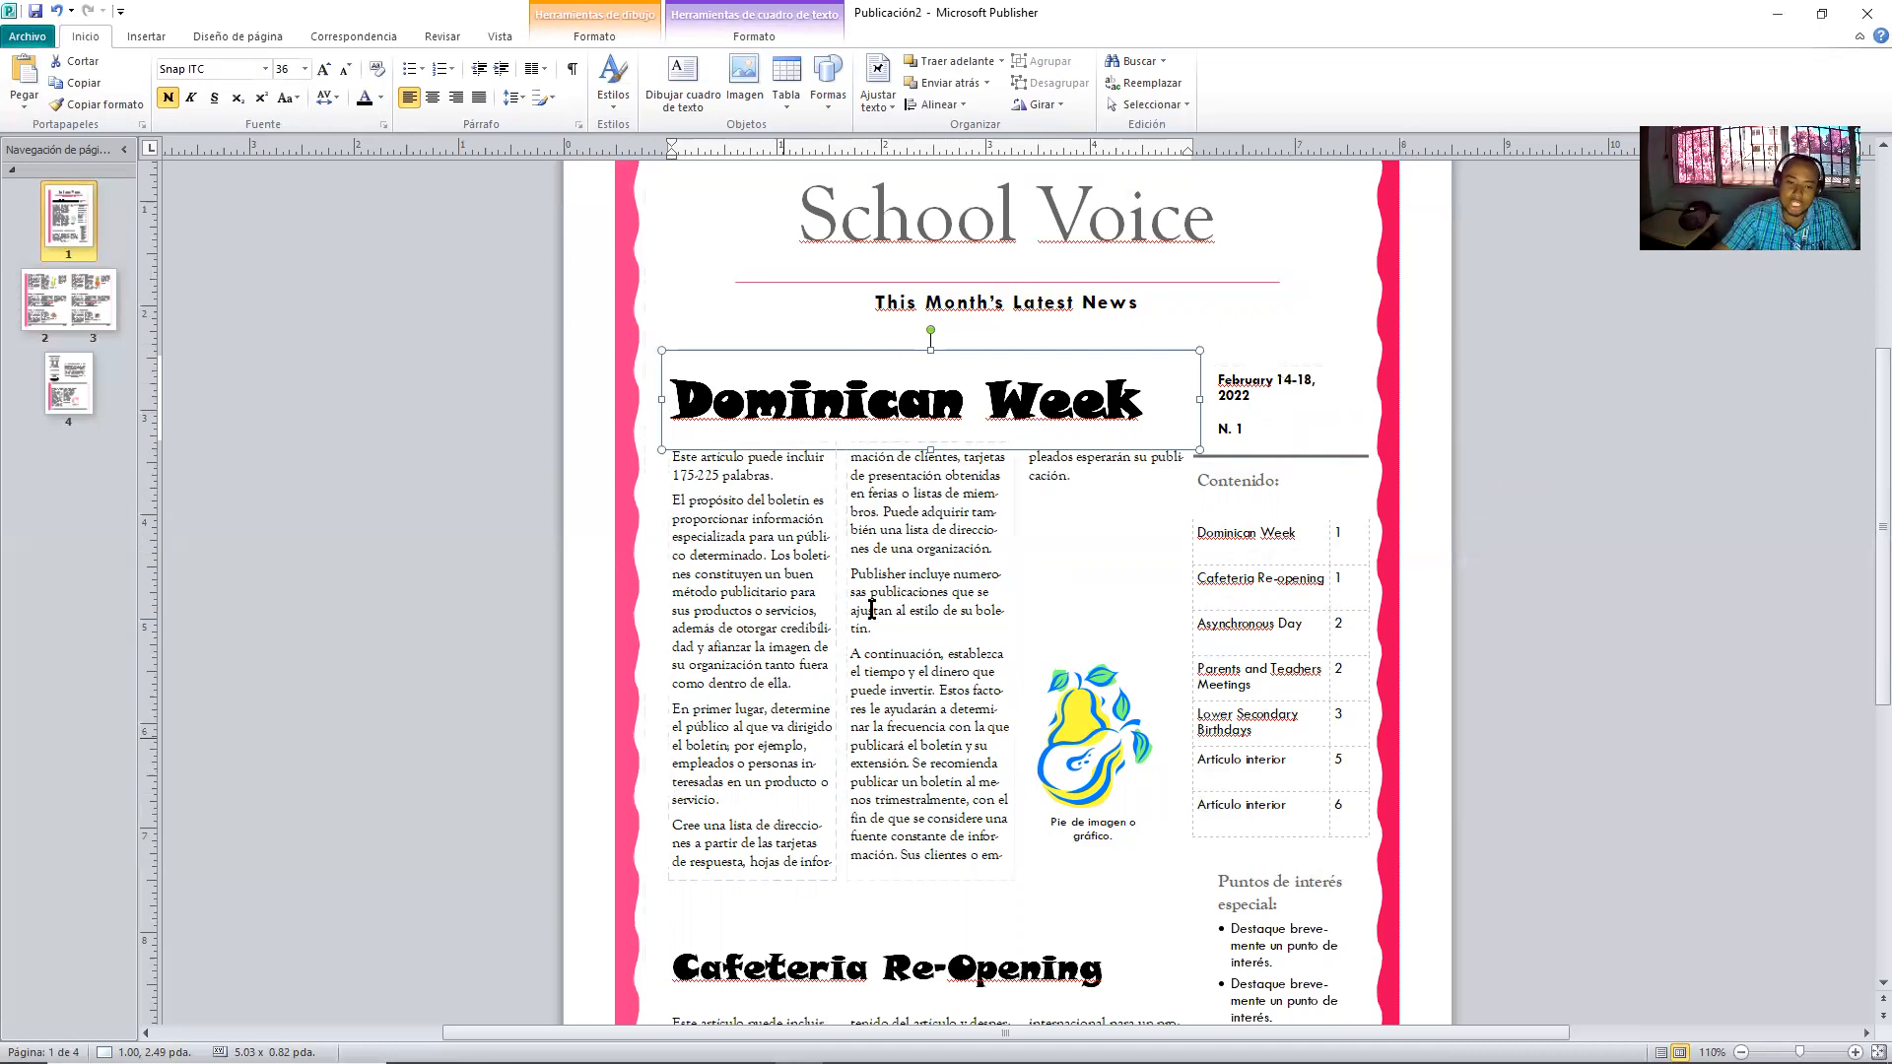
{"action": "scroll", "coordinate": [811, 611], "scroll_direction": "down", "scroll_amount": 1}
{"action": "scroll", "coordinate": [814, 611], "scroll_direction": "down", "scroll_amount": 7}
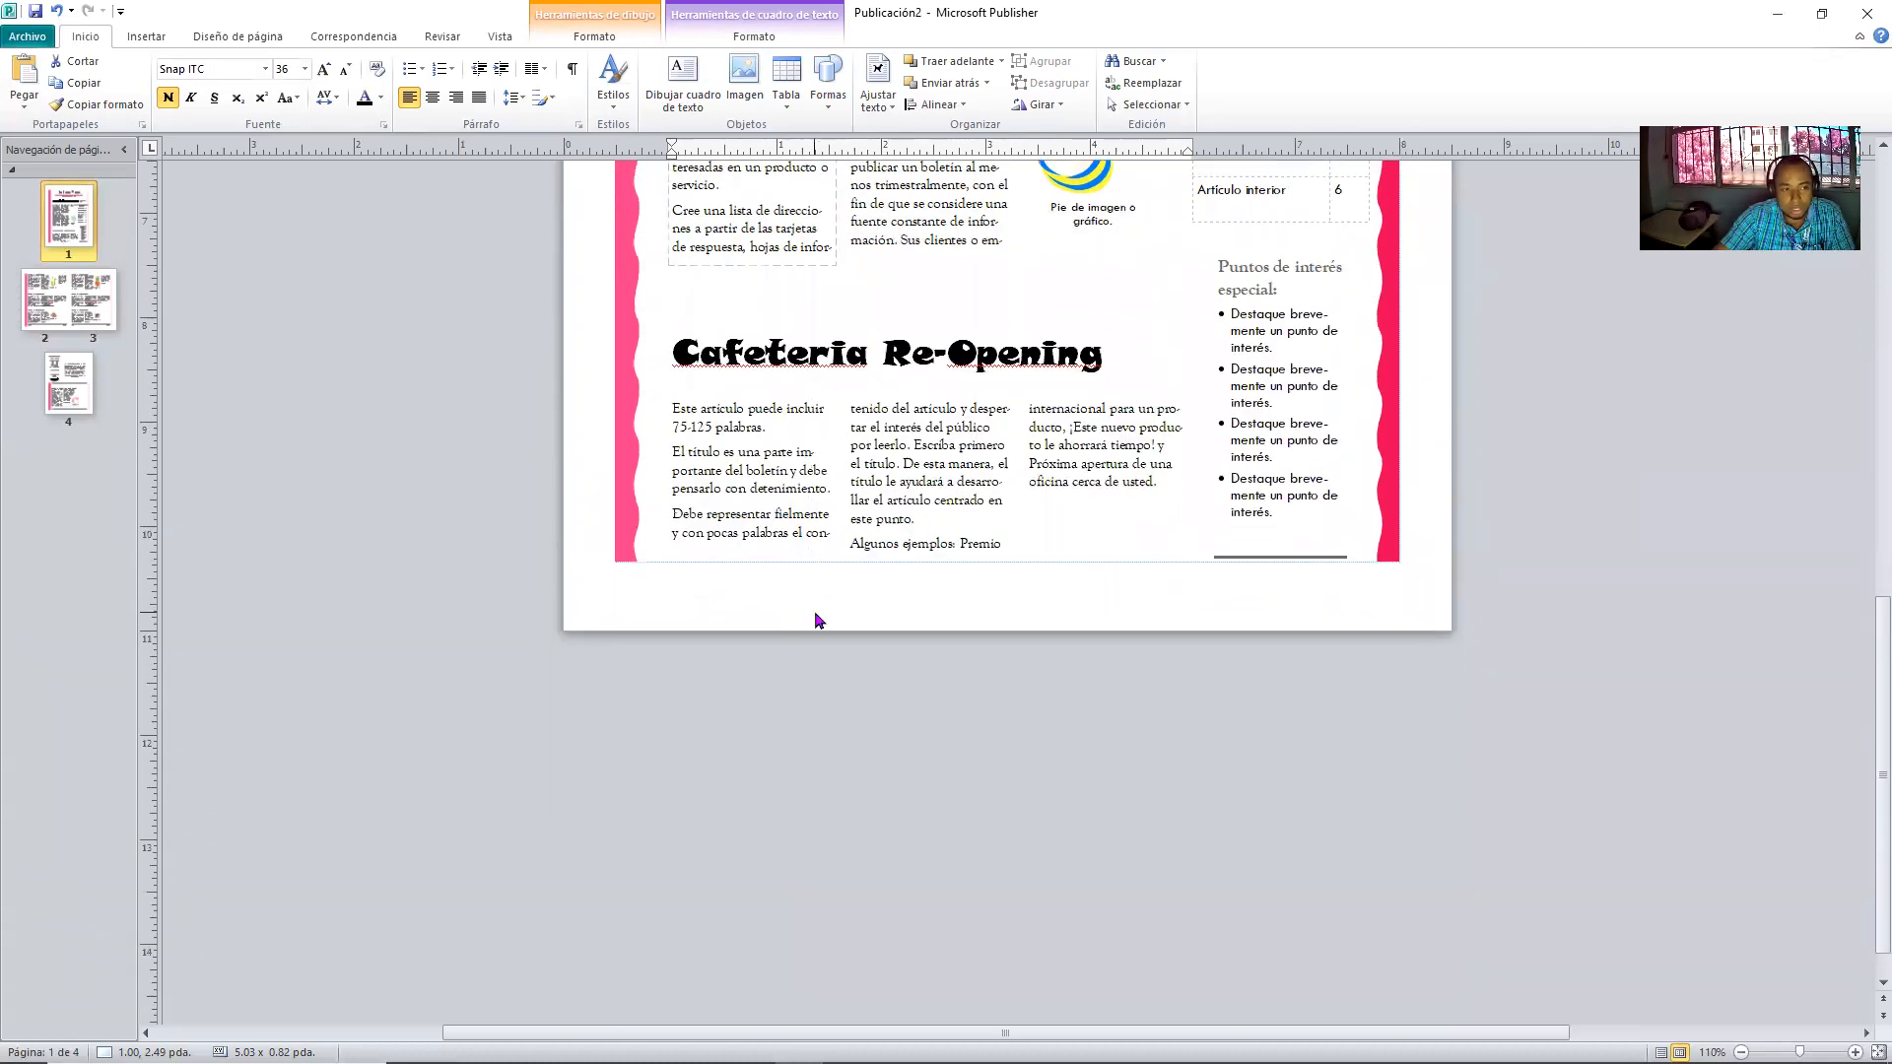
{"action": "scroll", "coordinate": [847, 402], "scroll_direction": "up", "scroll_amount": 3}
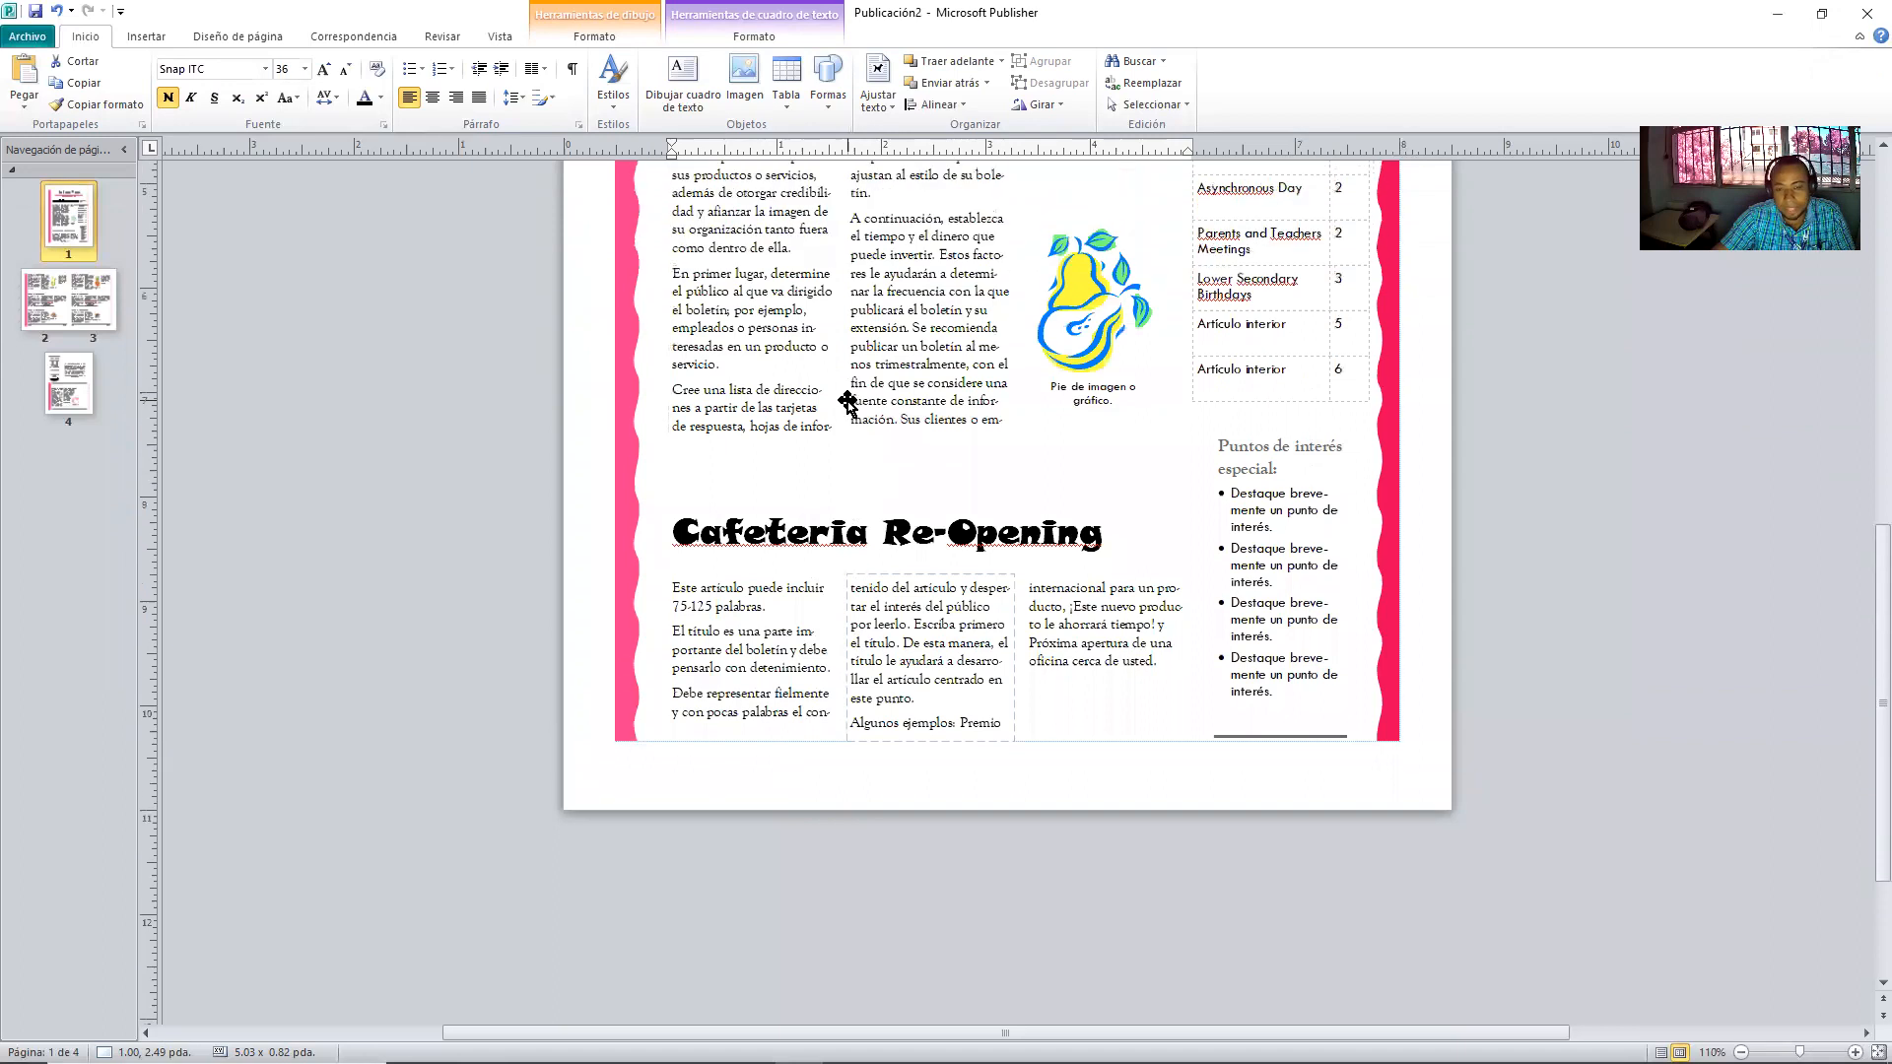
{"action": "scroll", "coordinate": [847, 402], "scroll_direction": "up", "scroll_amount": 4}
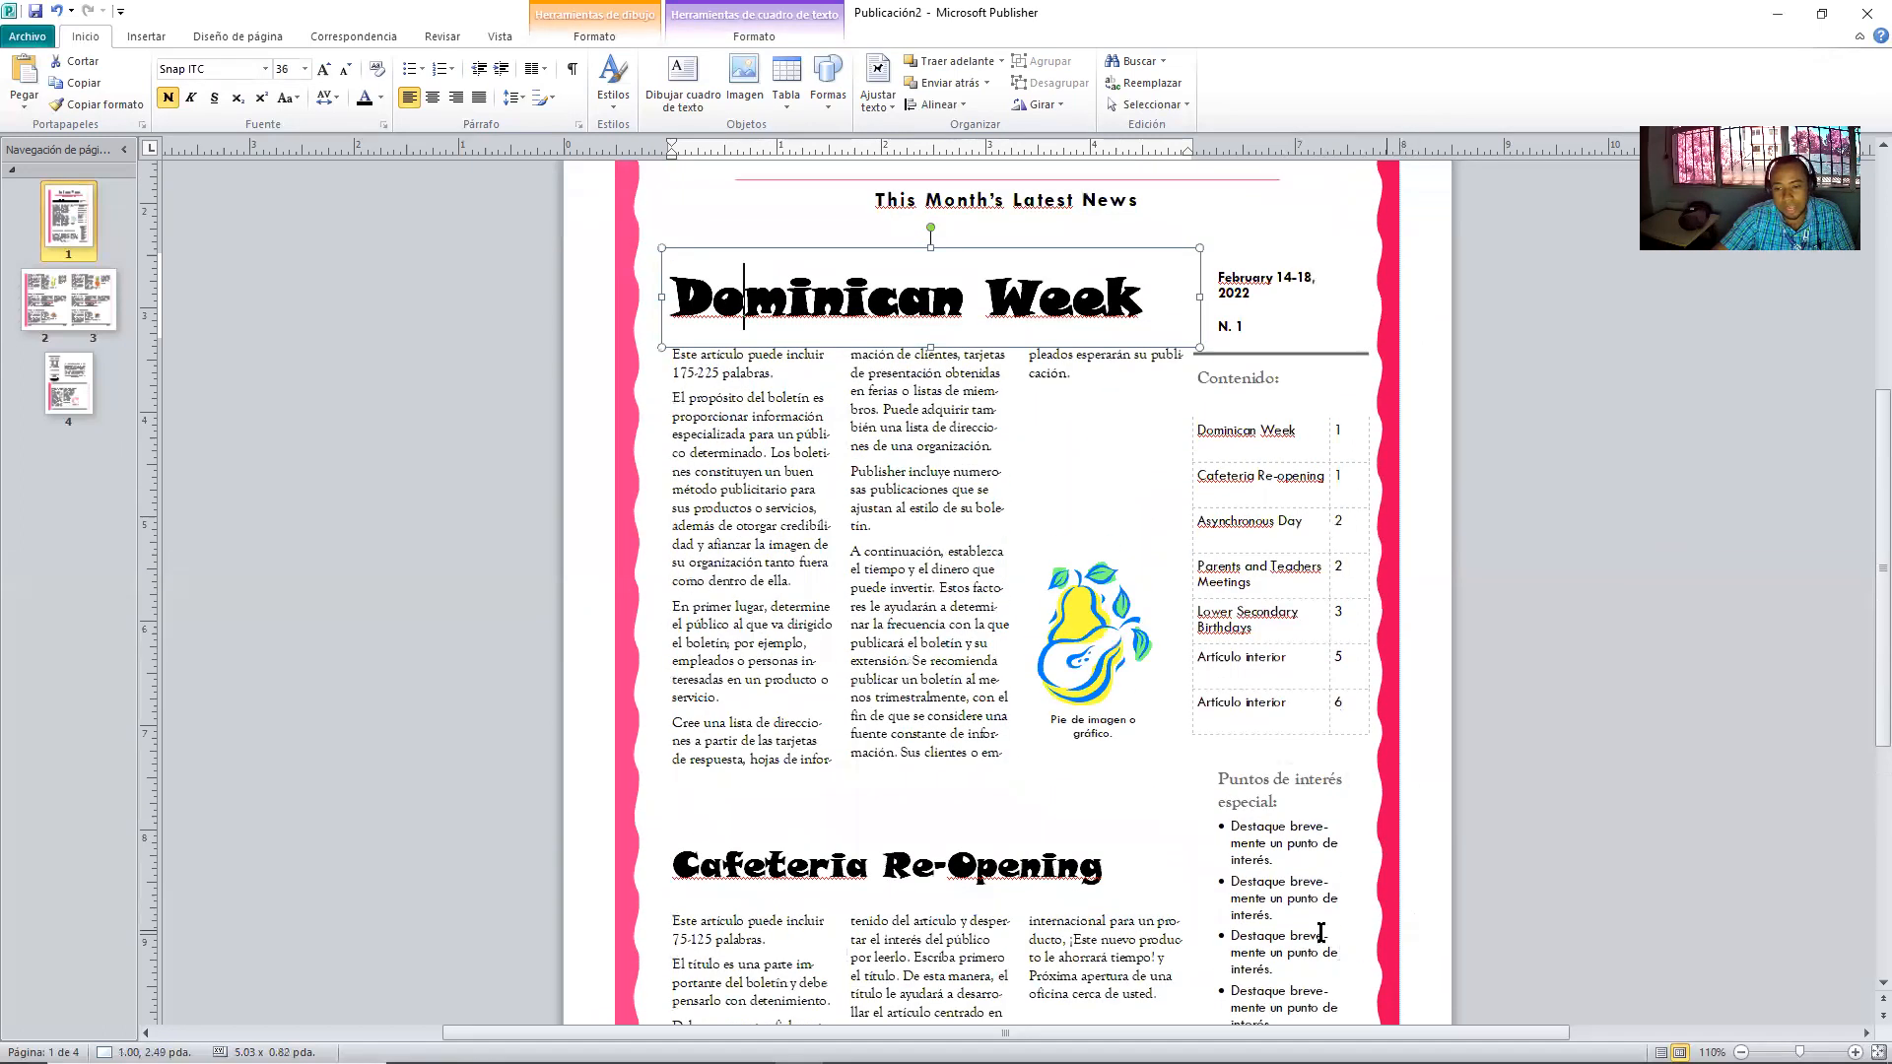
{"action": "scroll", "coordinate": [1298, 872], "scroll_direction": "down", "scroll_amount": 1}
{"action": "left_click", "coordinate": [1237, 709]}
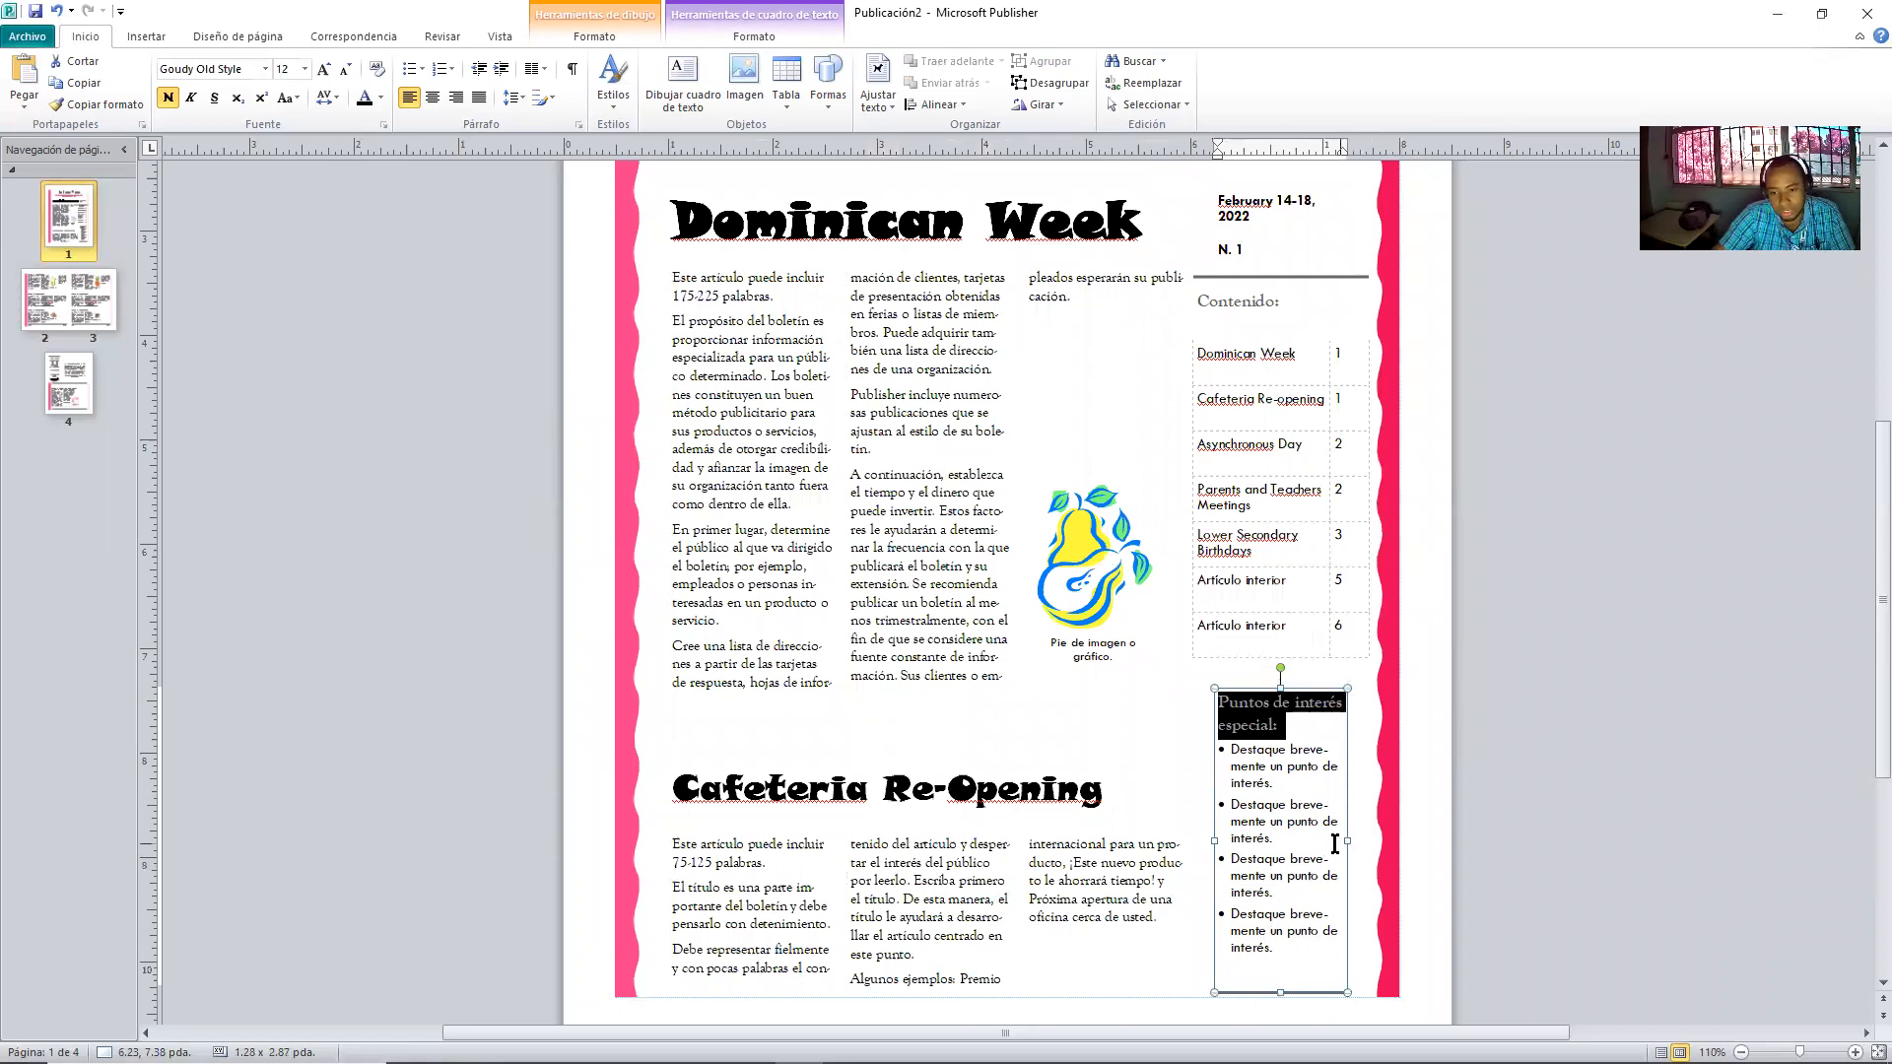
{"action": "left_click", "coordinate": [1287, 948]}
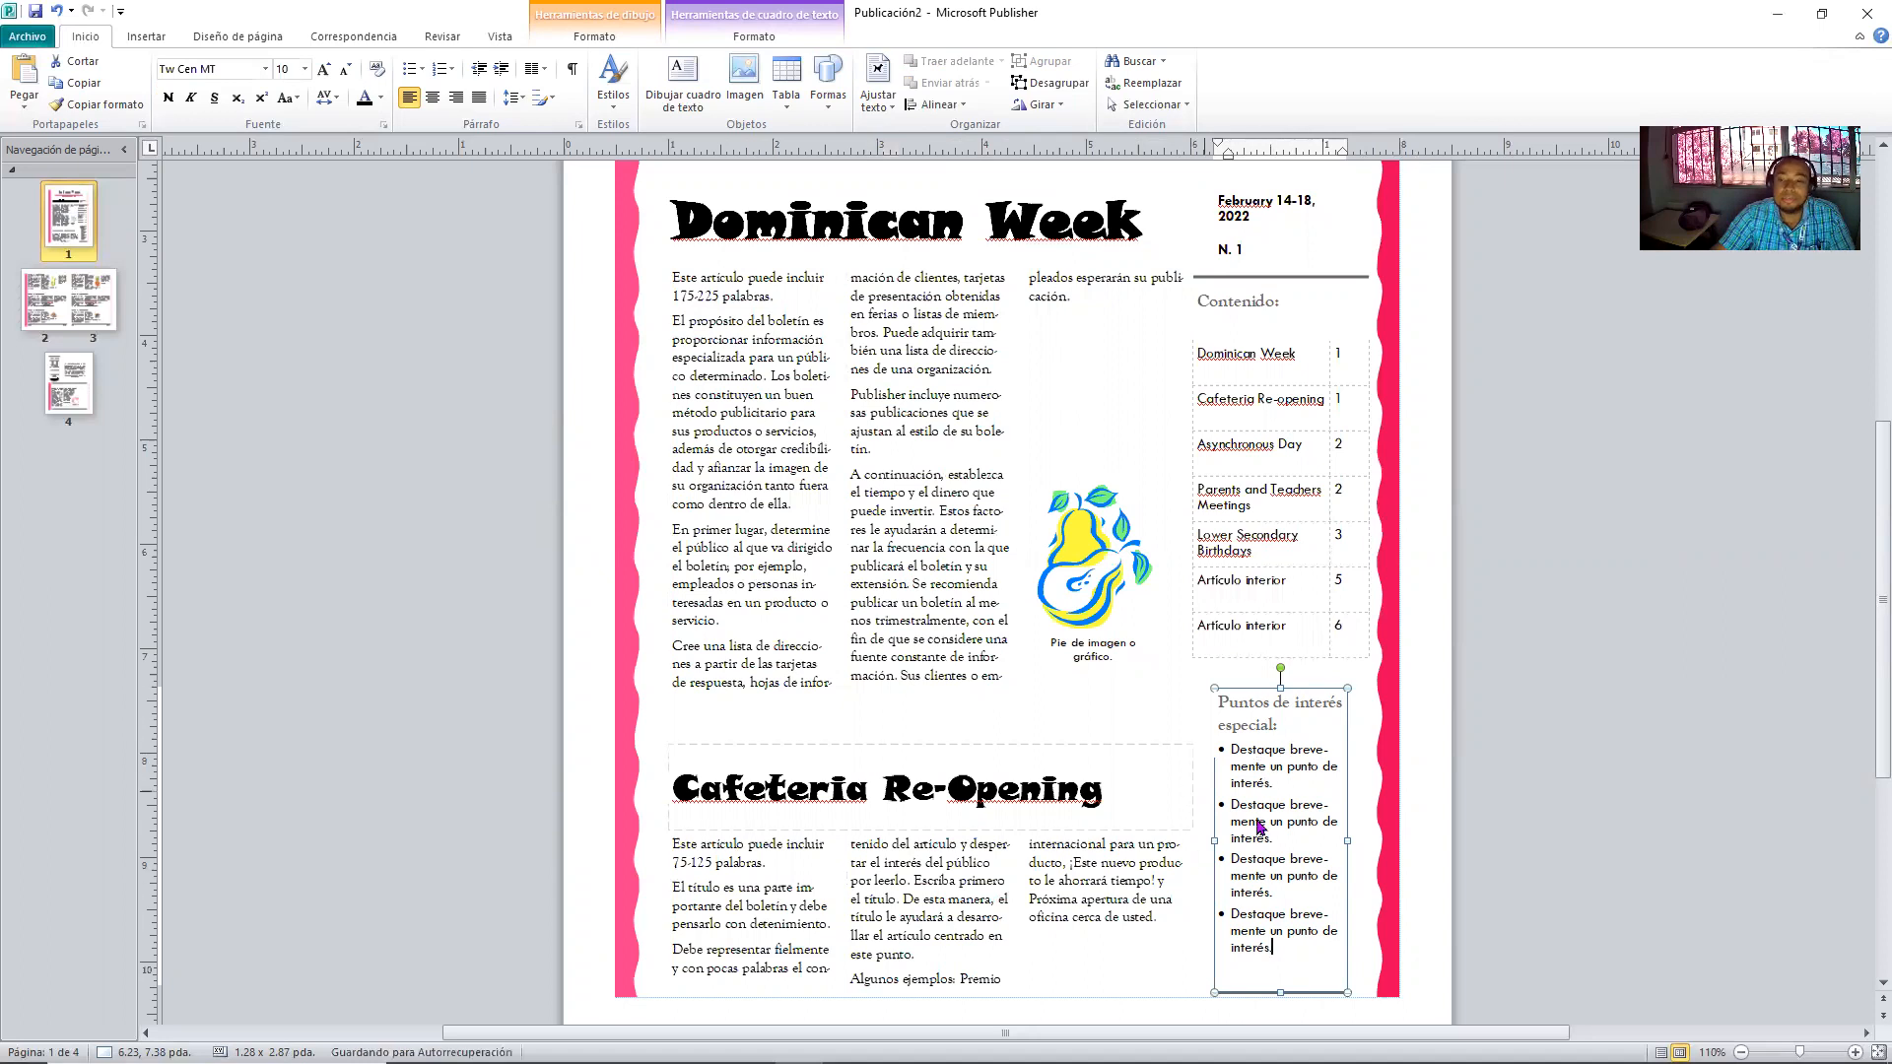
- Look over the newsletter's first page, from the title and Contenido table to the pear picture and the Cafeteria Re-Opening article
{"action": "scroll", "coordinate": [1258, 817], "scroll_direction": "up", "scroll_amount": 1}
{"action": "scroll", "coordinate": [1258, 817], "scroll_direction": "up", "scroll_amount": 2}
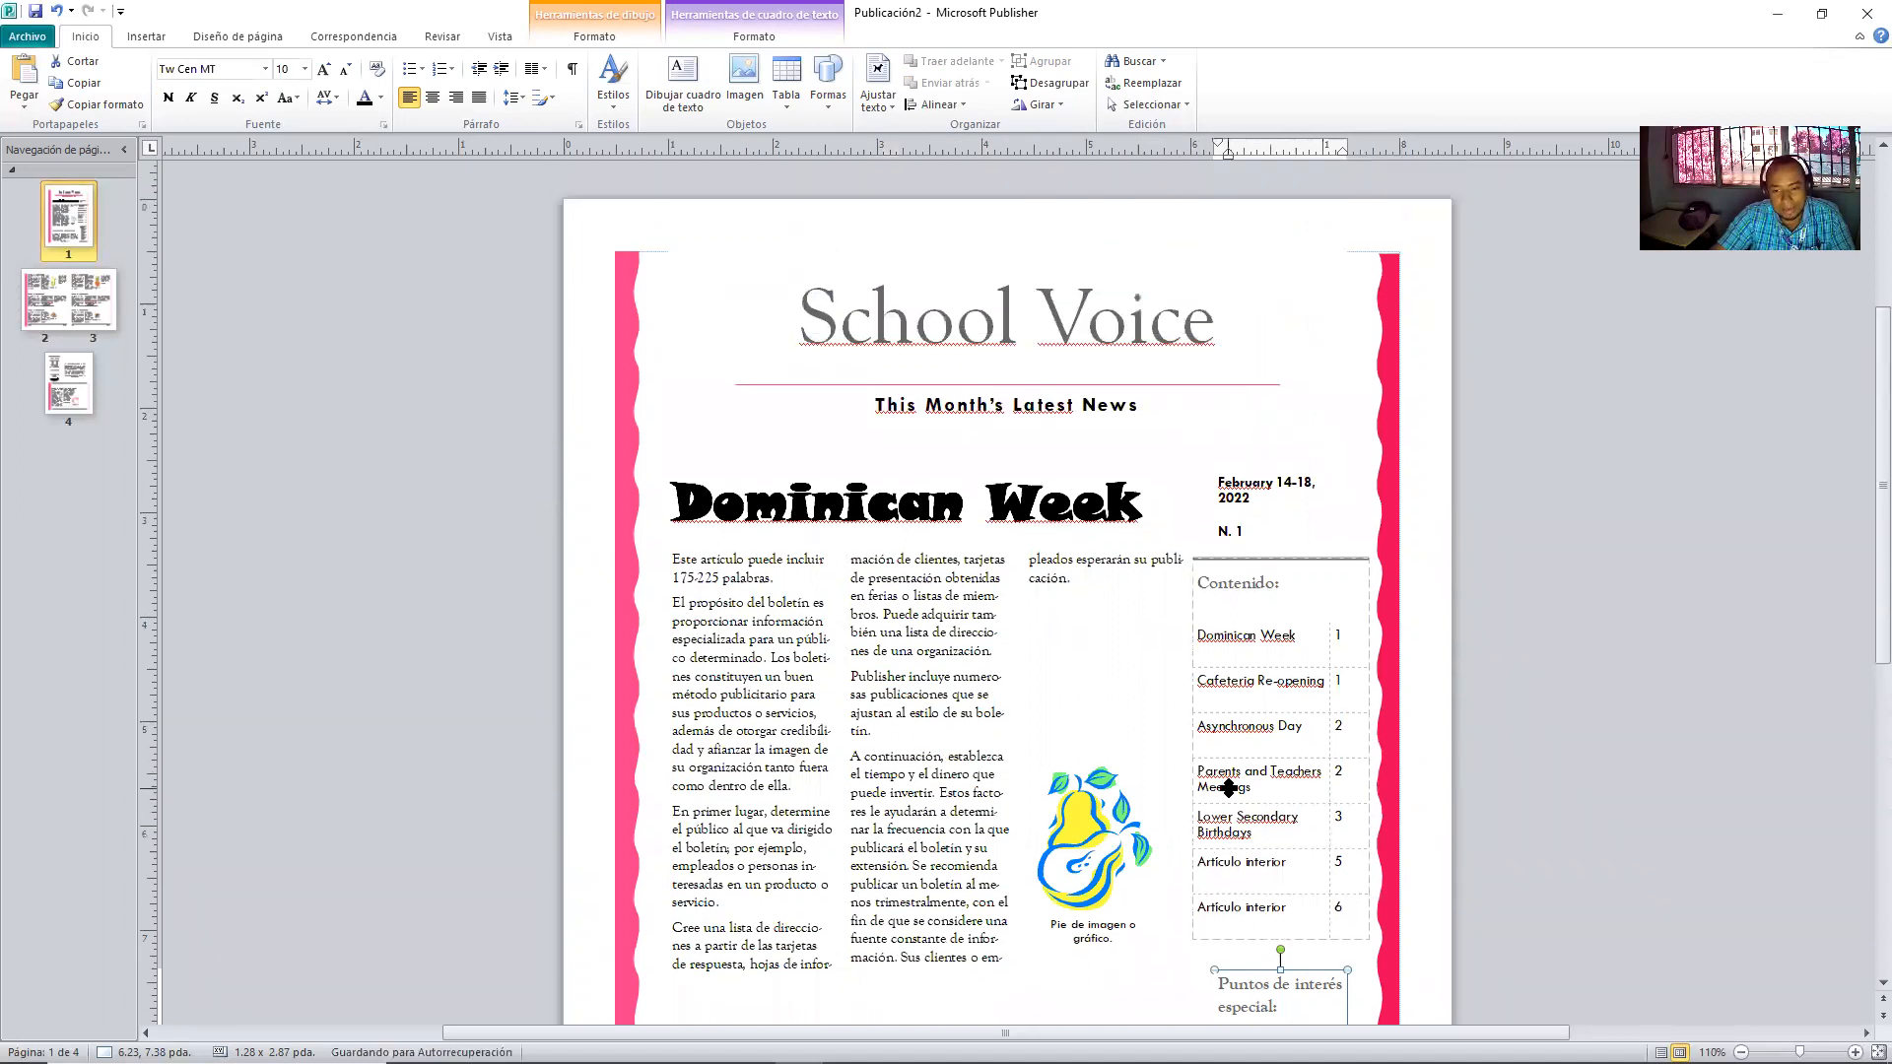
{"action": "left_click", "coordinate": [1091, 855]}
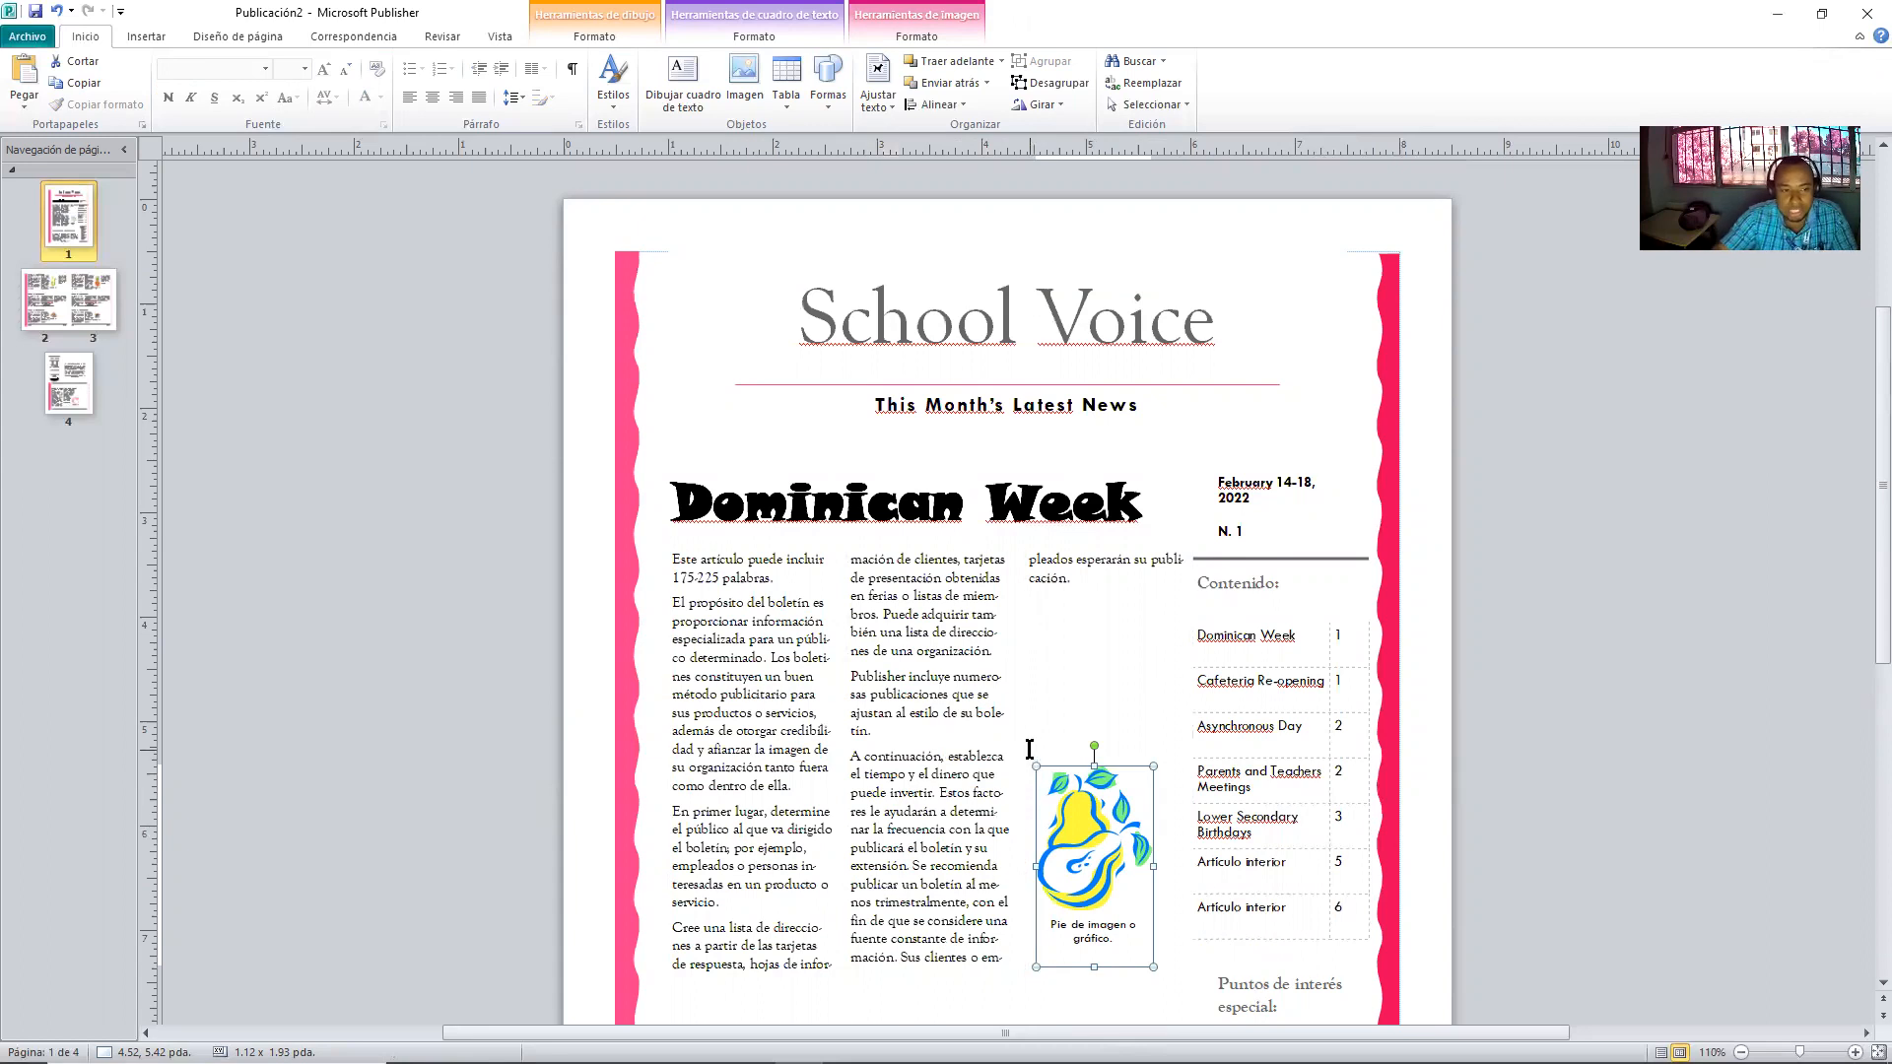
{"action": "scroll", "coordinate": [1024, 751], "scroll_direction": "down", "scroll_amount": 3}
{"action": "scroll", "coordinate": [1024, 750], "scroll_direction": "down", "scroll_amount": 2}
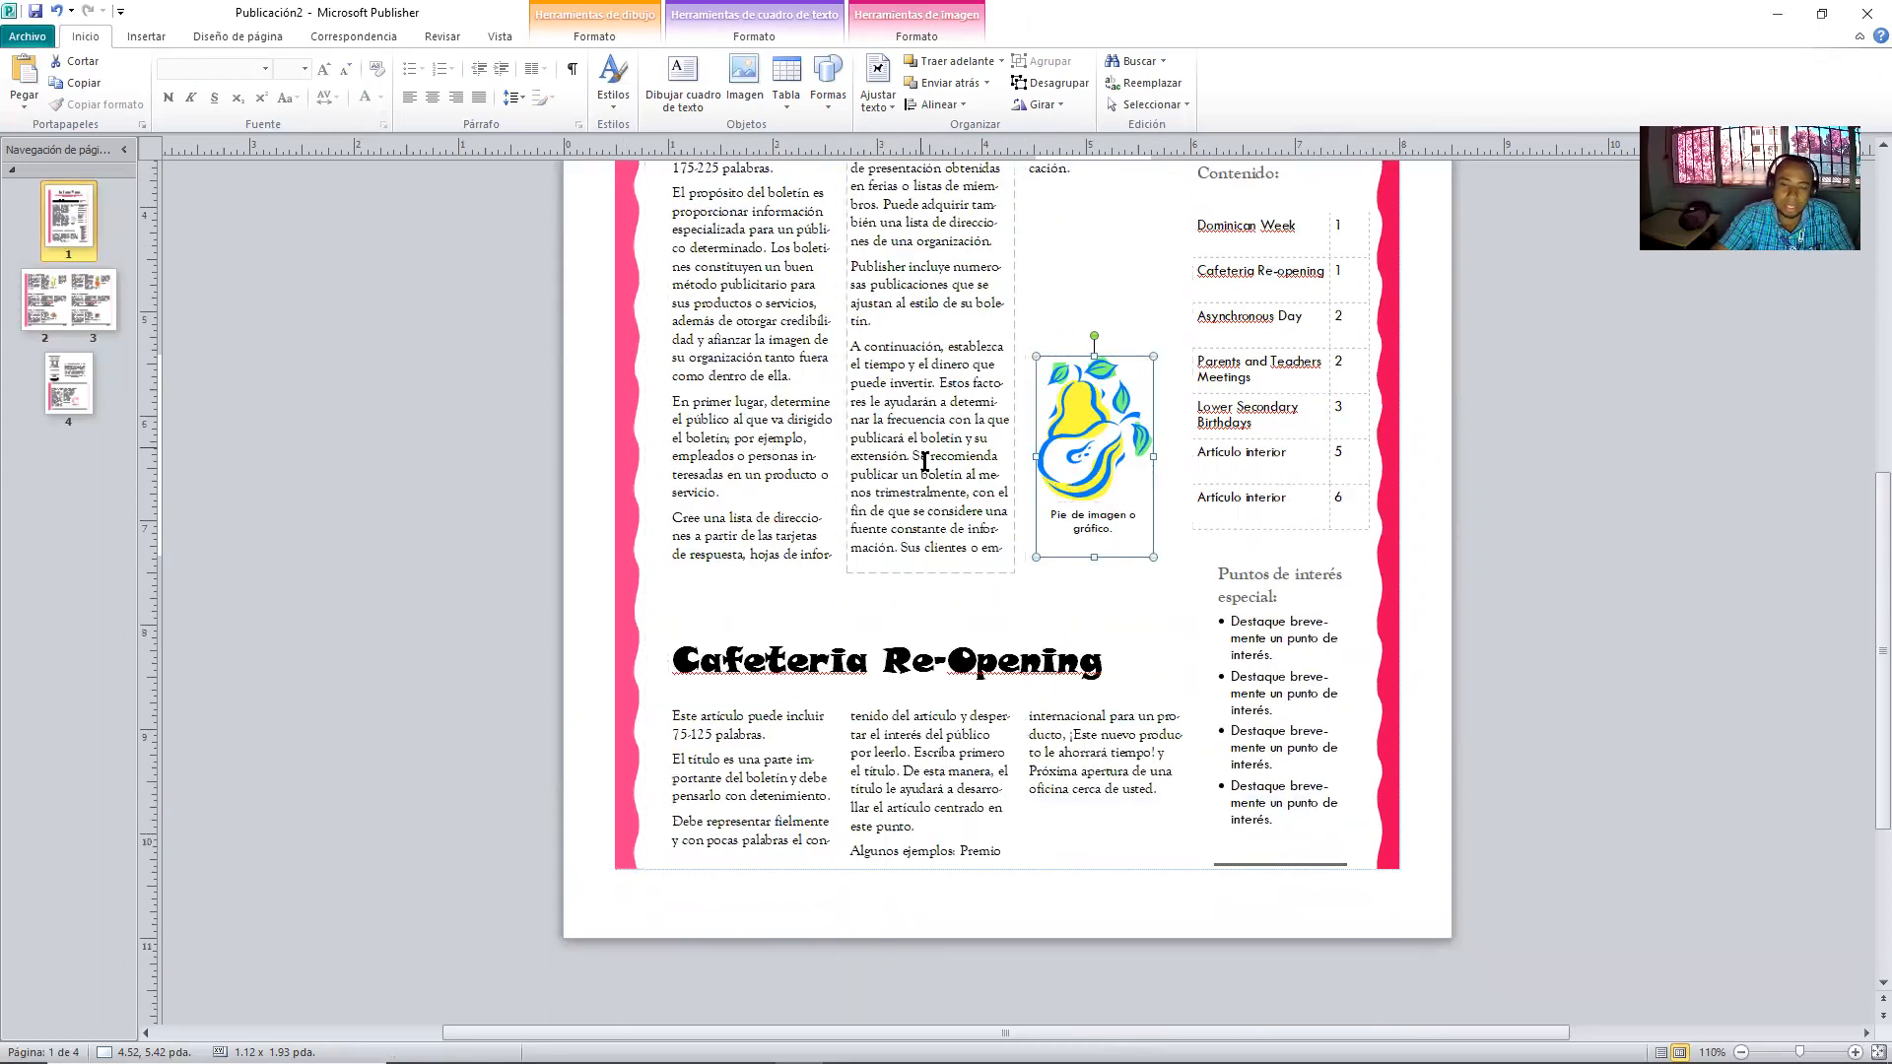
{"action": "scroll", "coordinate": [863, 292], "scroll_direction": "up", "scroll_amount": 3}
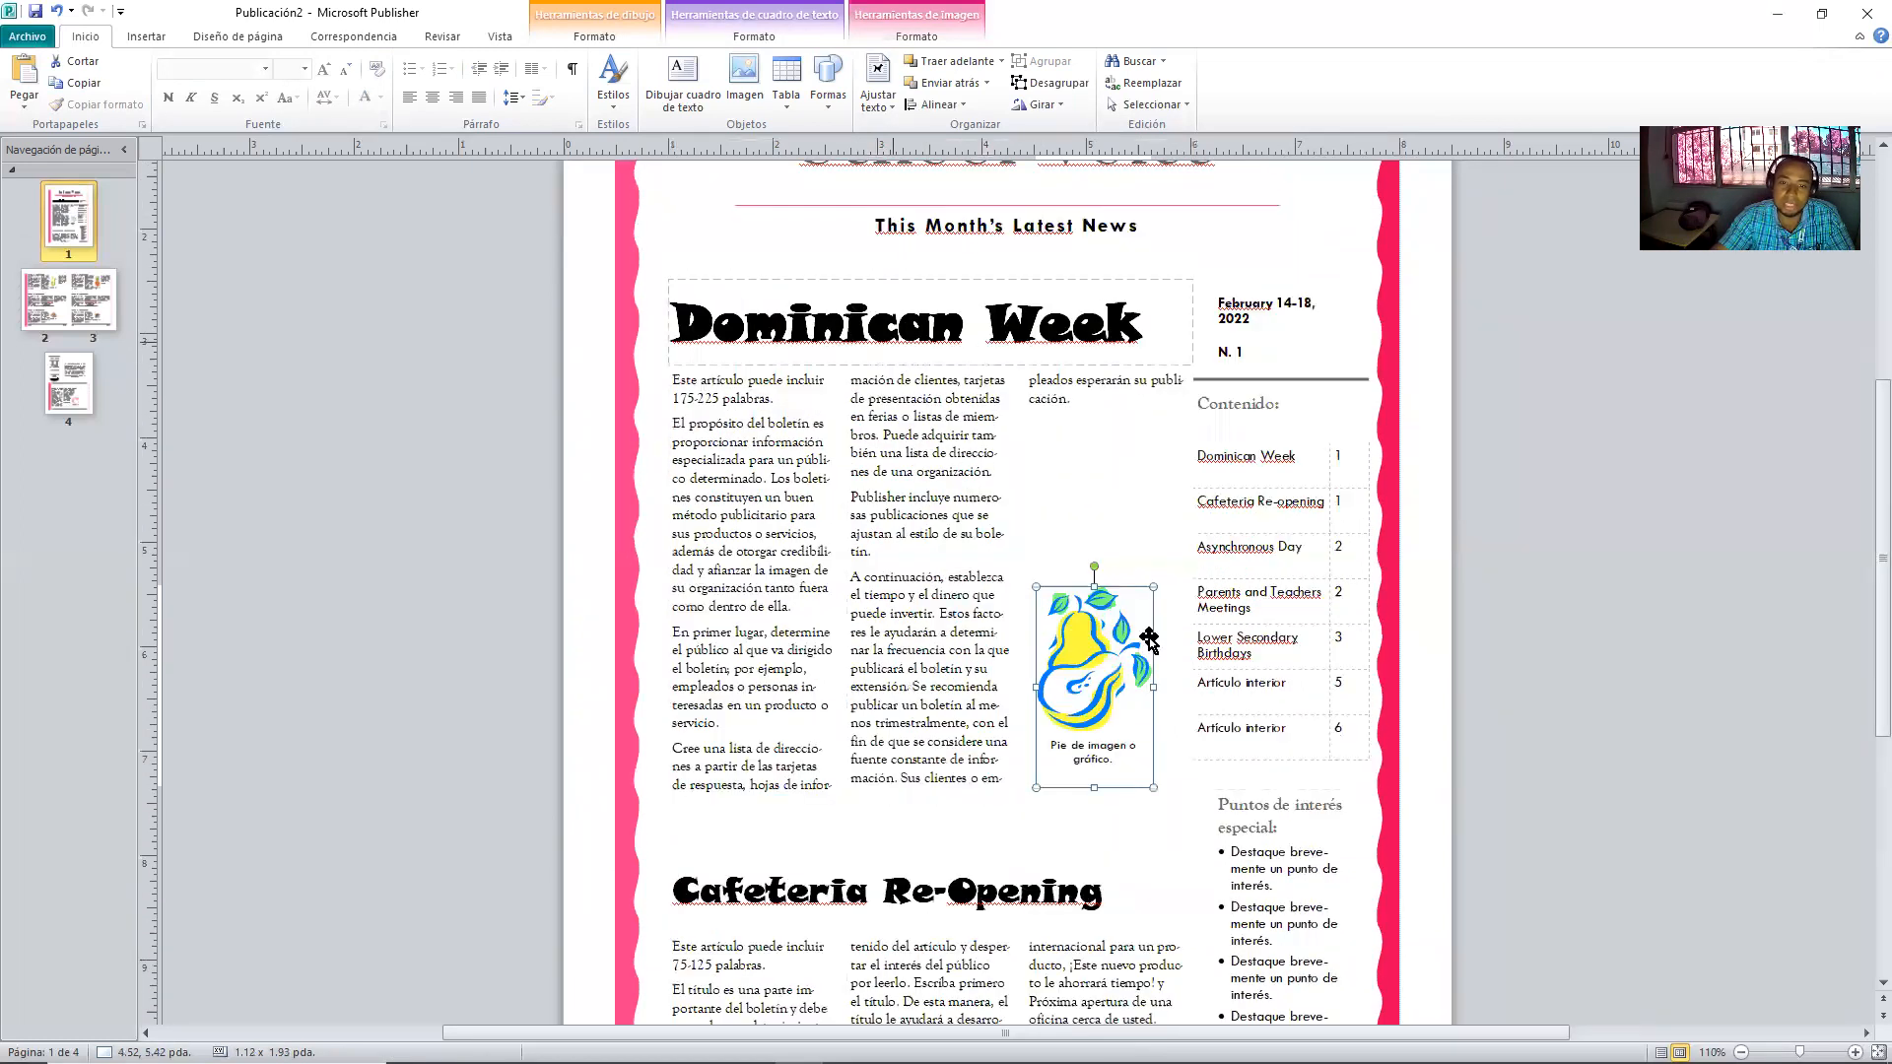
- Inspect the pear picture and its placeholder caption in the Dominican Week article, and return to the newsletter's title area with nothing selected
{"action": "left_click", "coordinate": [1093, 646]}
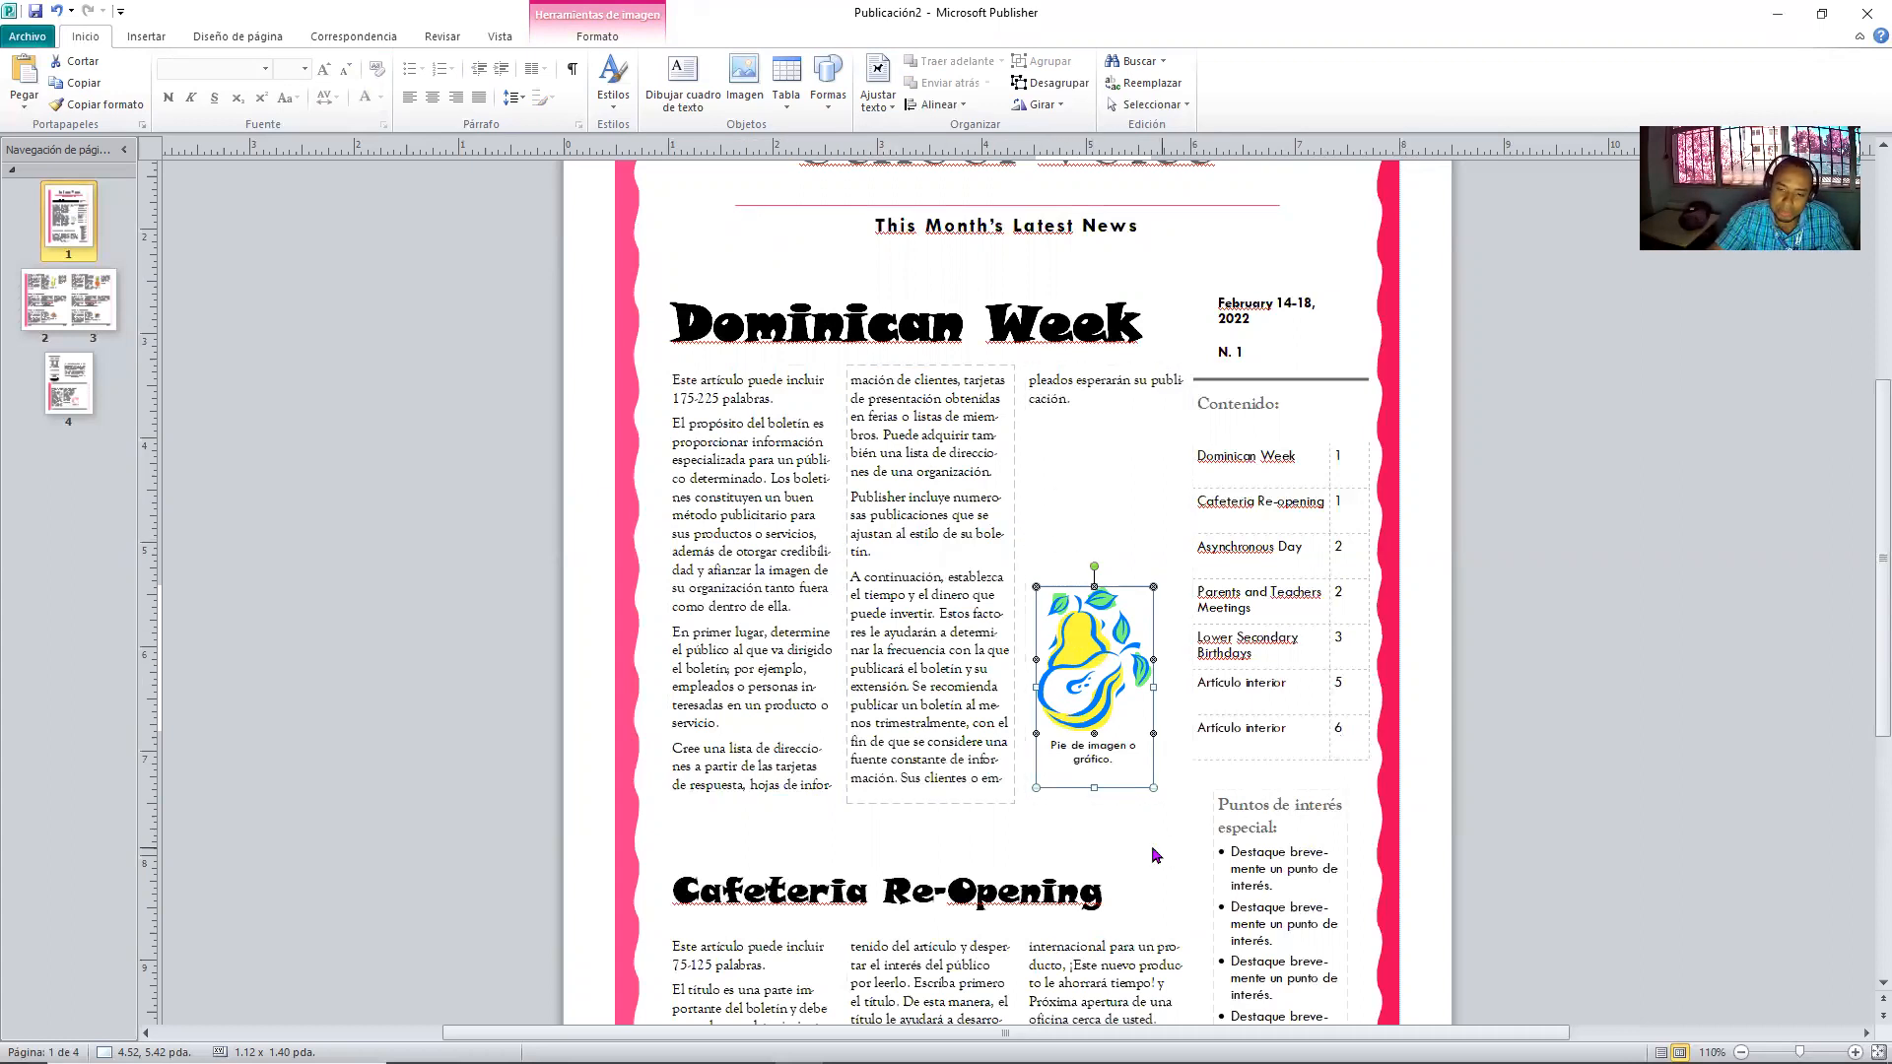
{"action": "left_click", "coordinate": [1116, 758]}
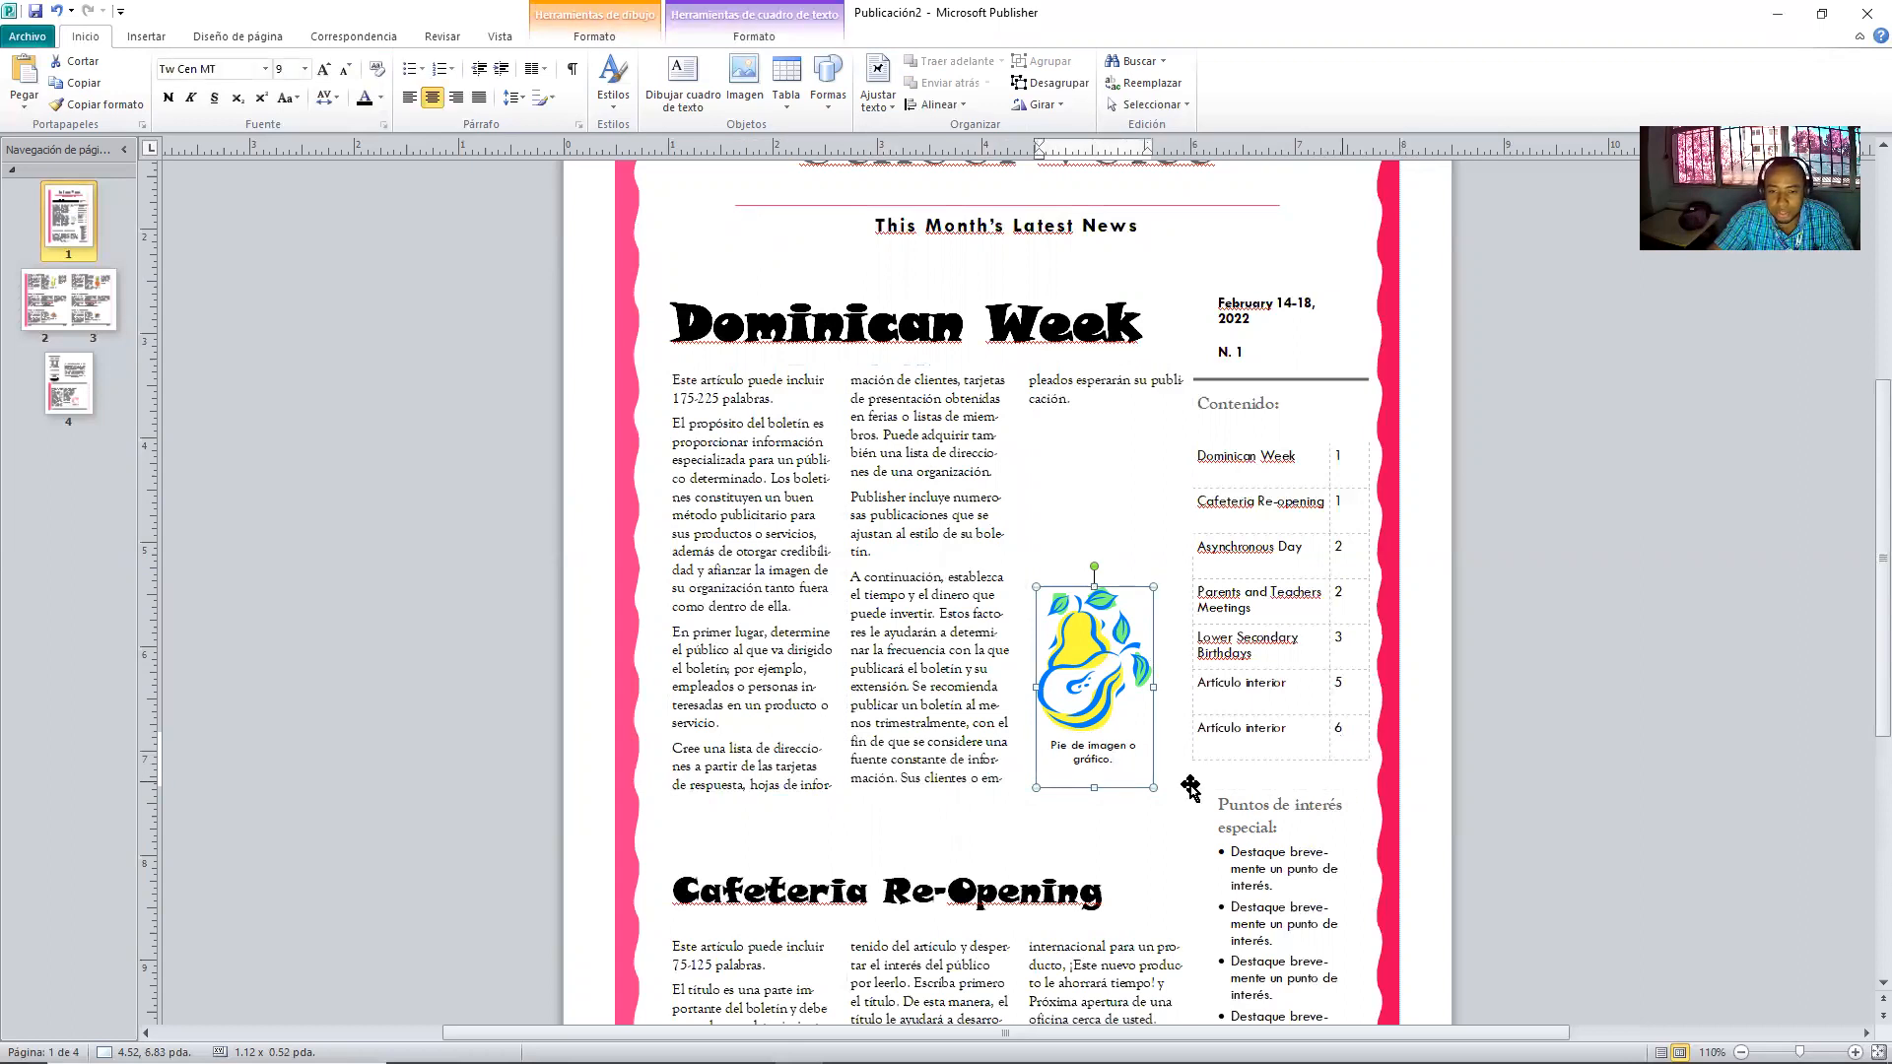
{"action": "triple_click", "coordinate": [1112, 756]}
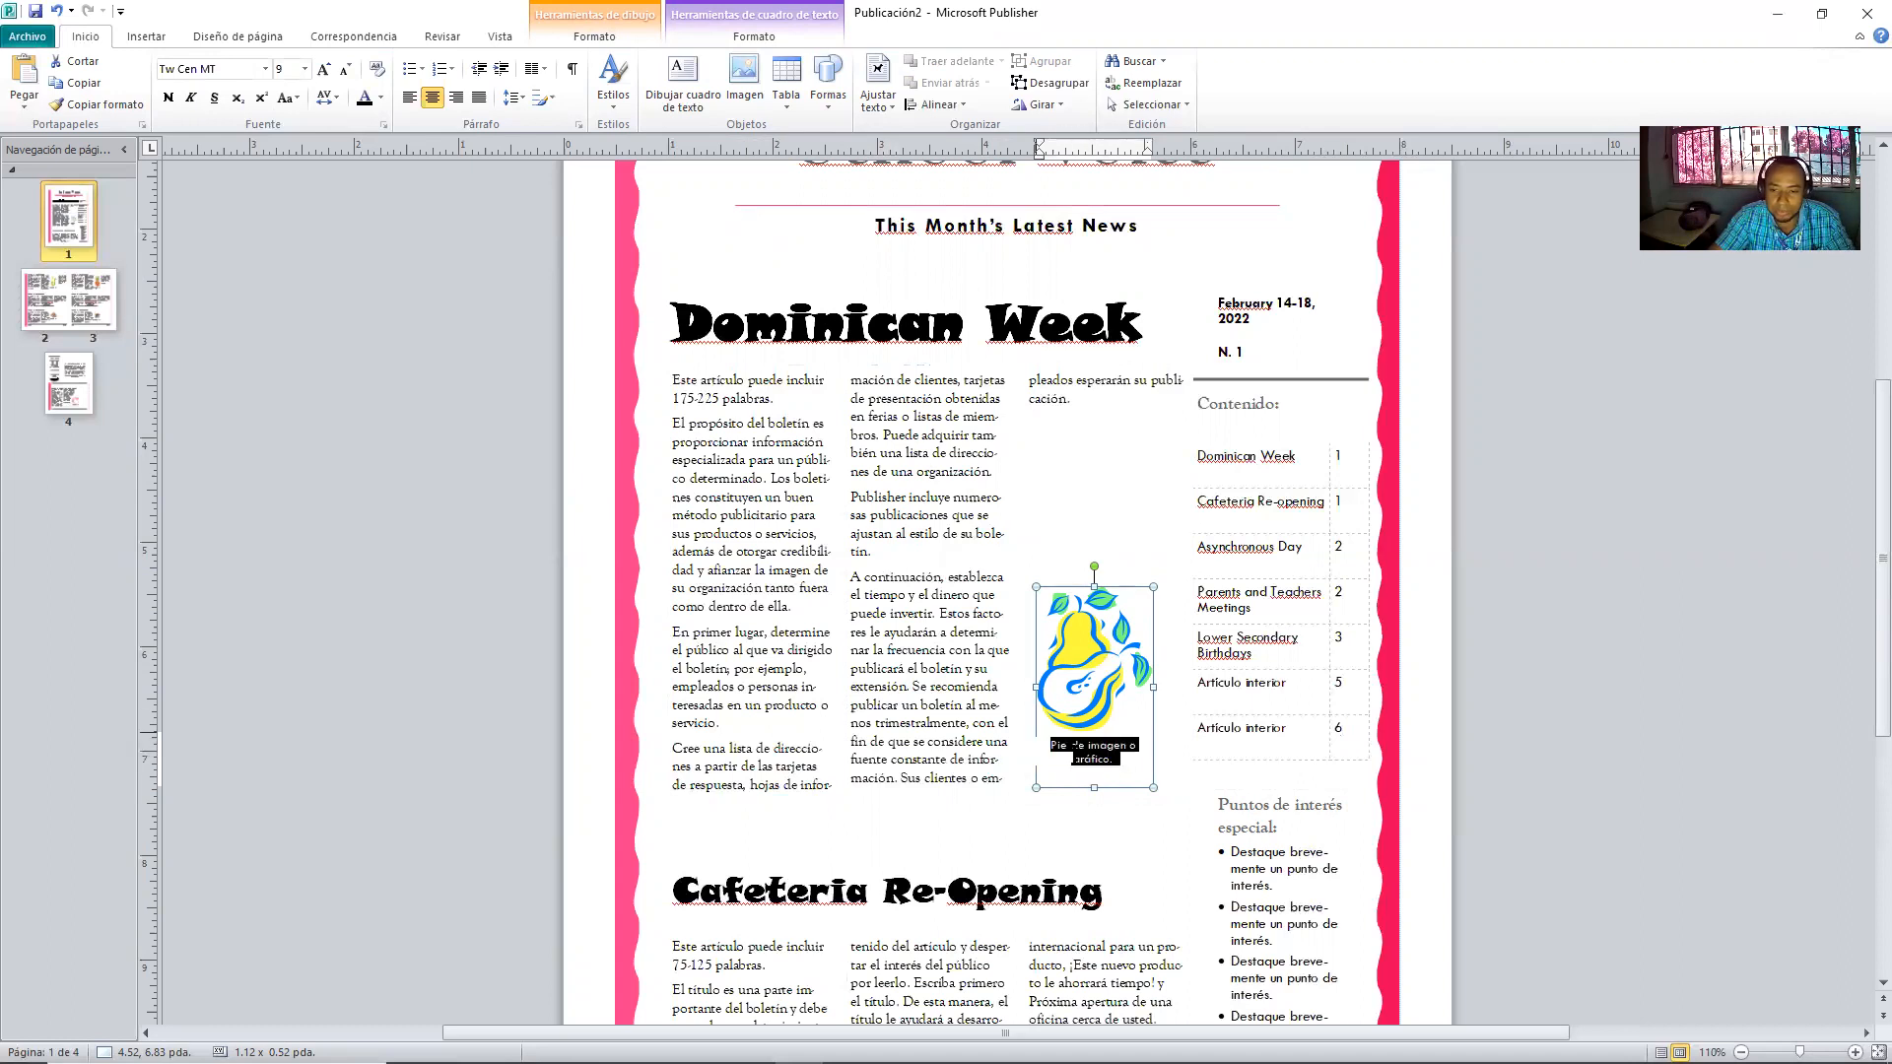
{"action": "left_click", "coordinate": [1621, 719]}
{"action": "left_click", "coordinate": [1100, 762]}
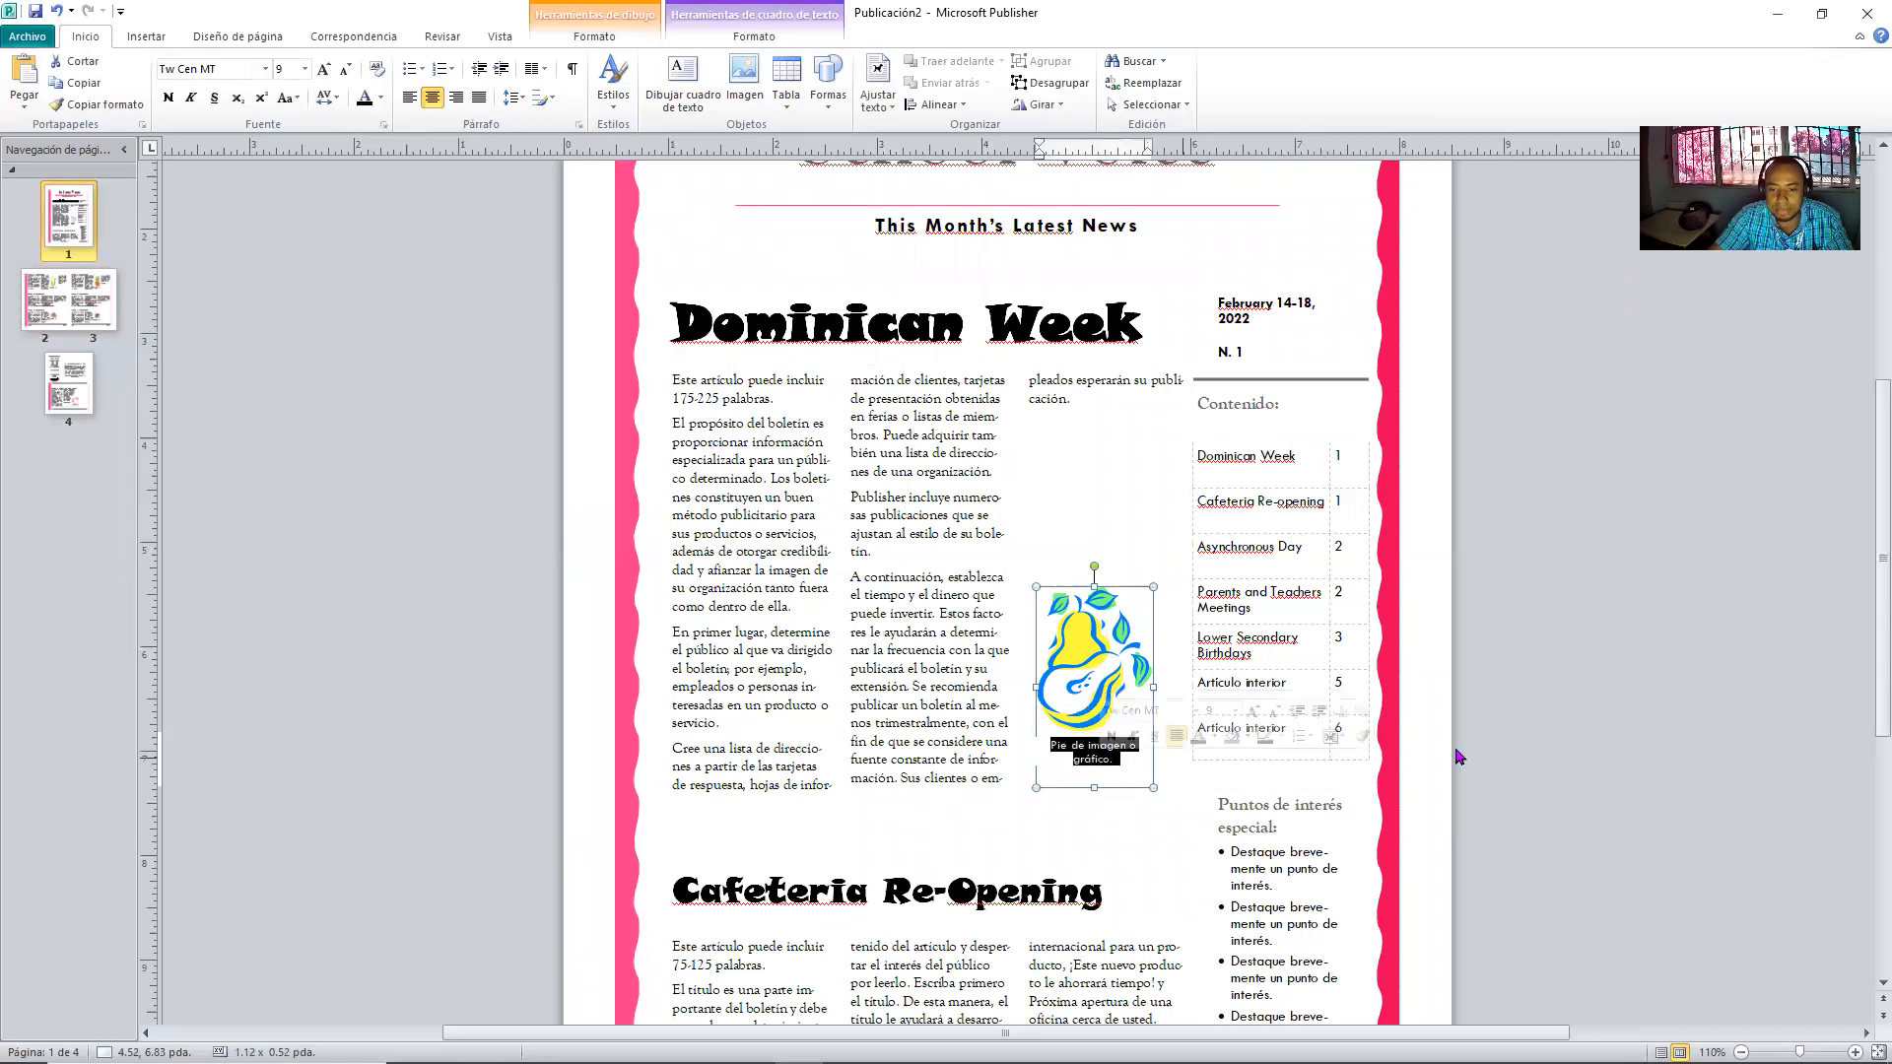
{"action": "scroll", "coordinate": [1149, 828], "scroll_direction": "up", "scroll_amount": 3}
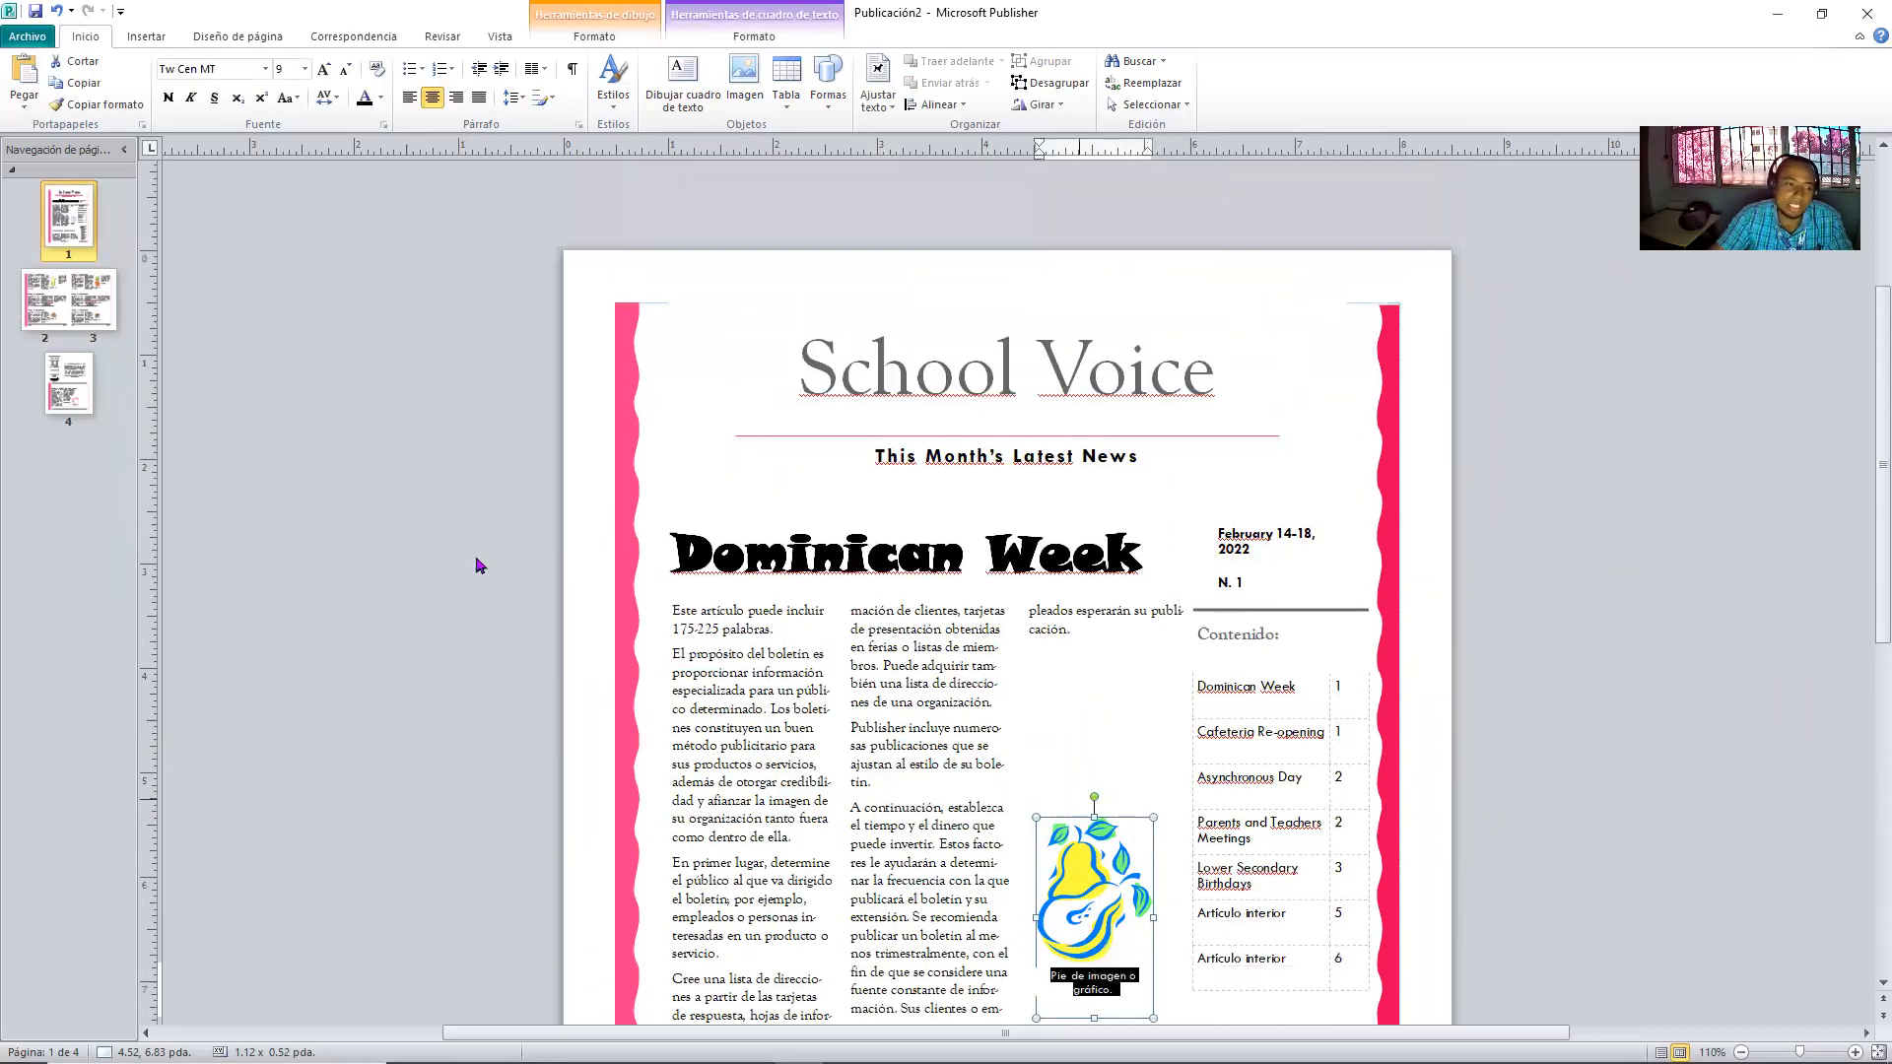
{"action": "scroll", "coordinate": [1093, 692], "scroll_direction": "up", "scroll_amount": 1}
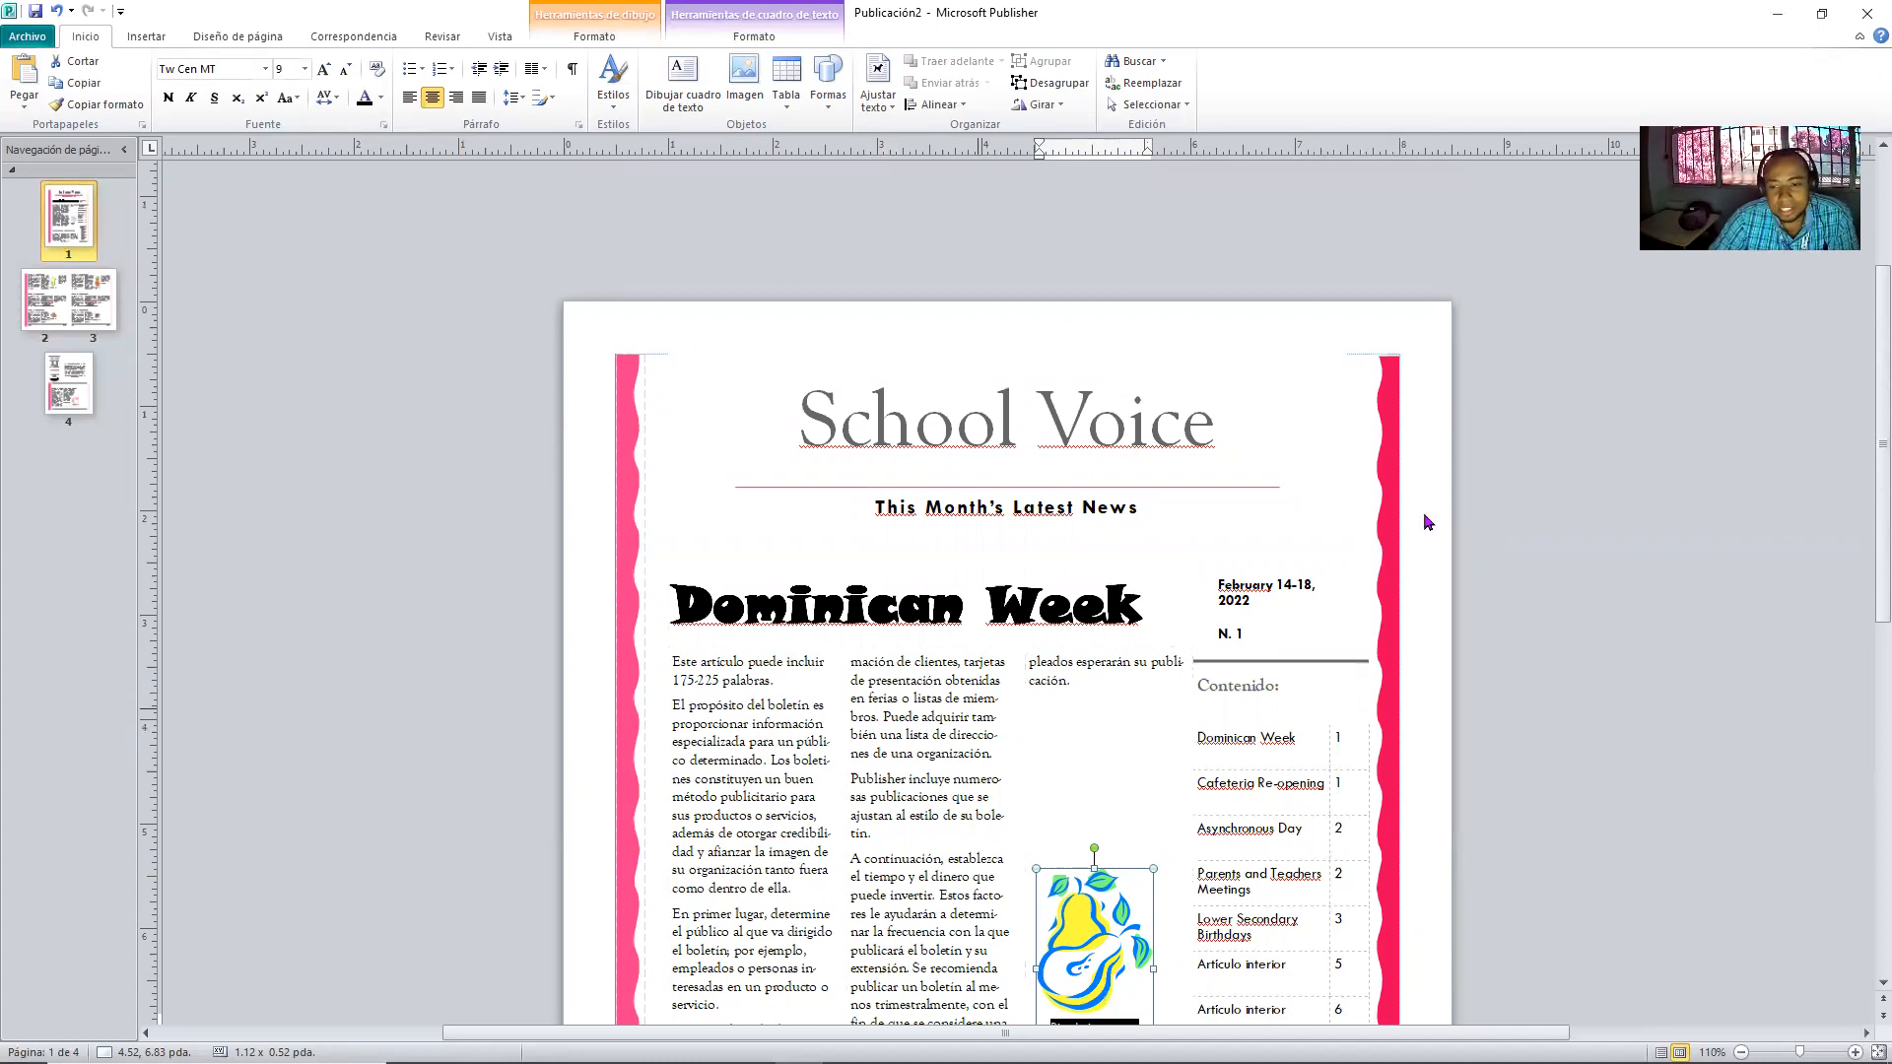
{"action": "left_click", "coordinate": [1614, 433]}
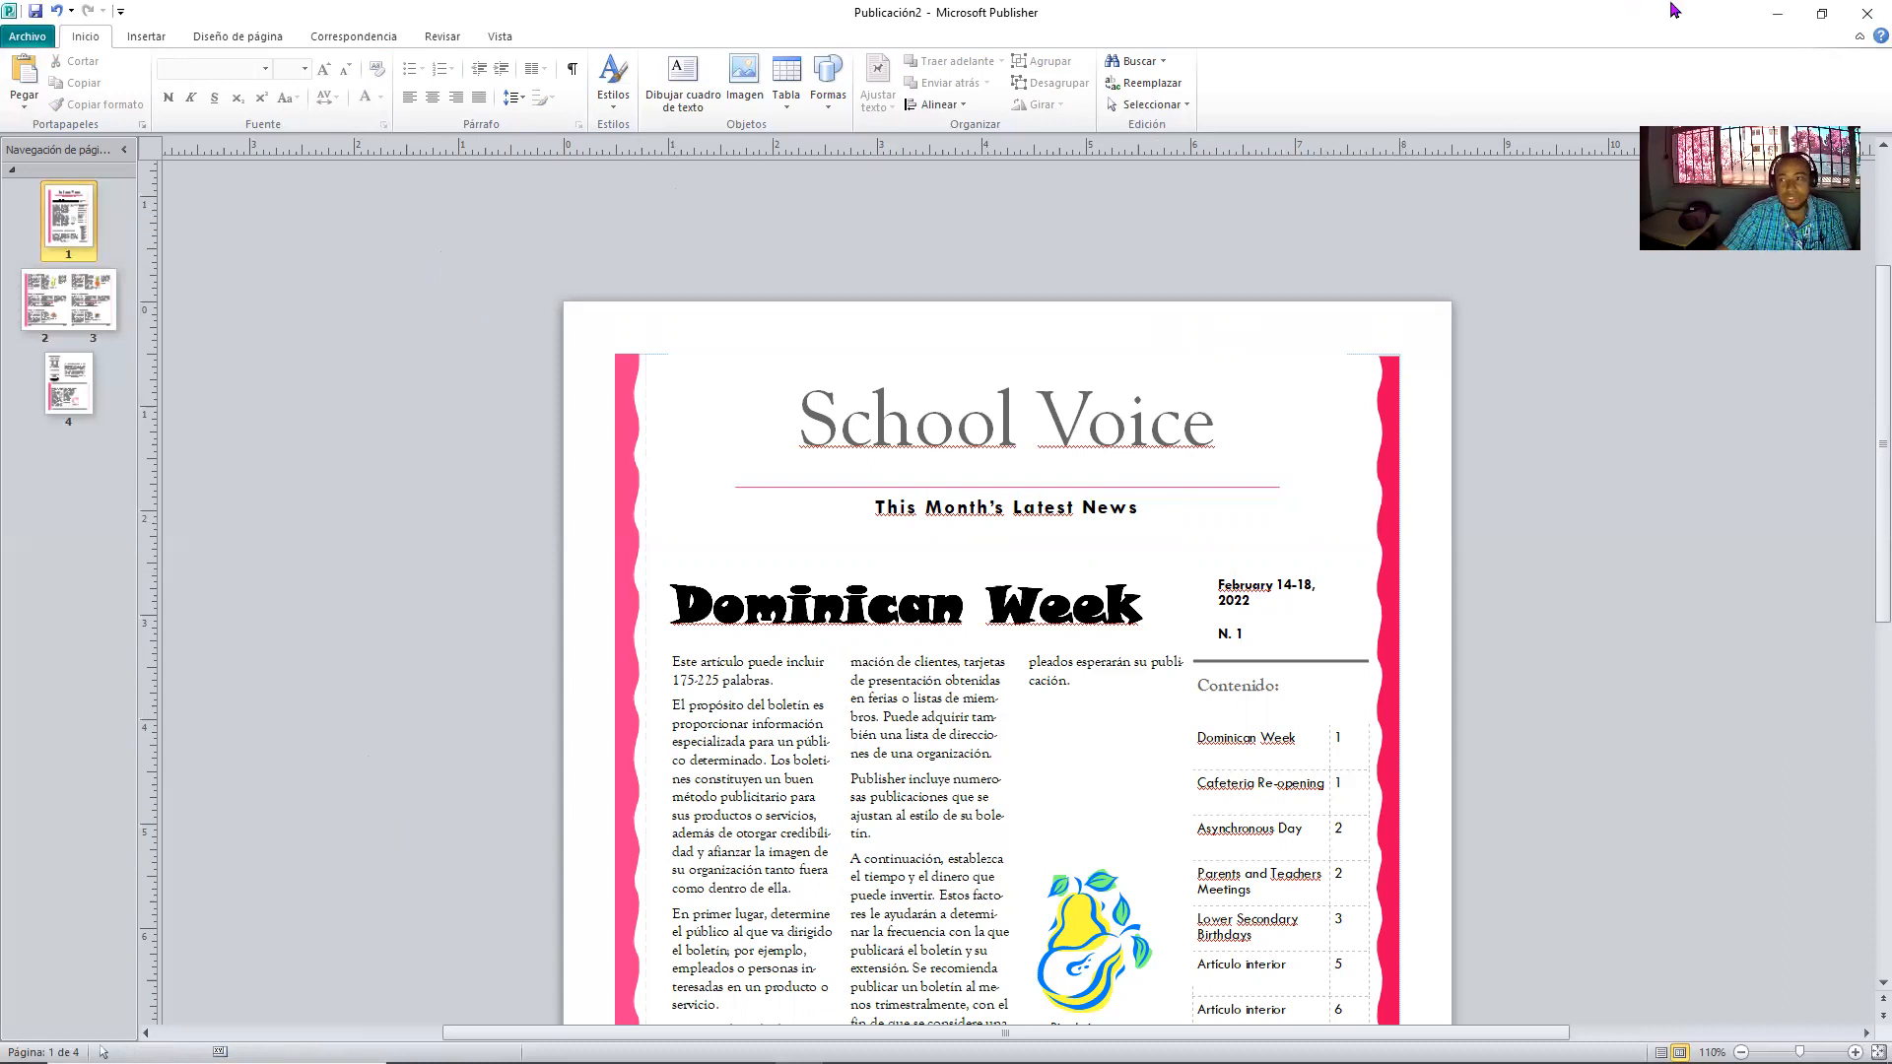
- Minimize the newsletter window, search for "venngage" in a new browser tab and open the Venngage site
{"action": "left_click", "coordinate": [1773, 17]}
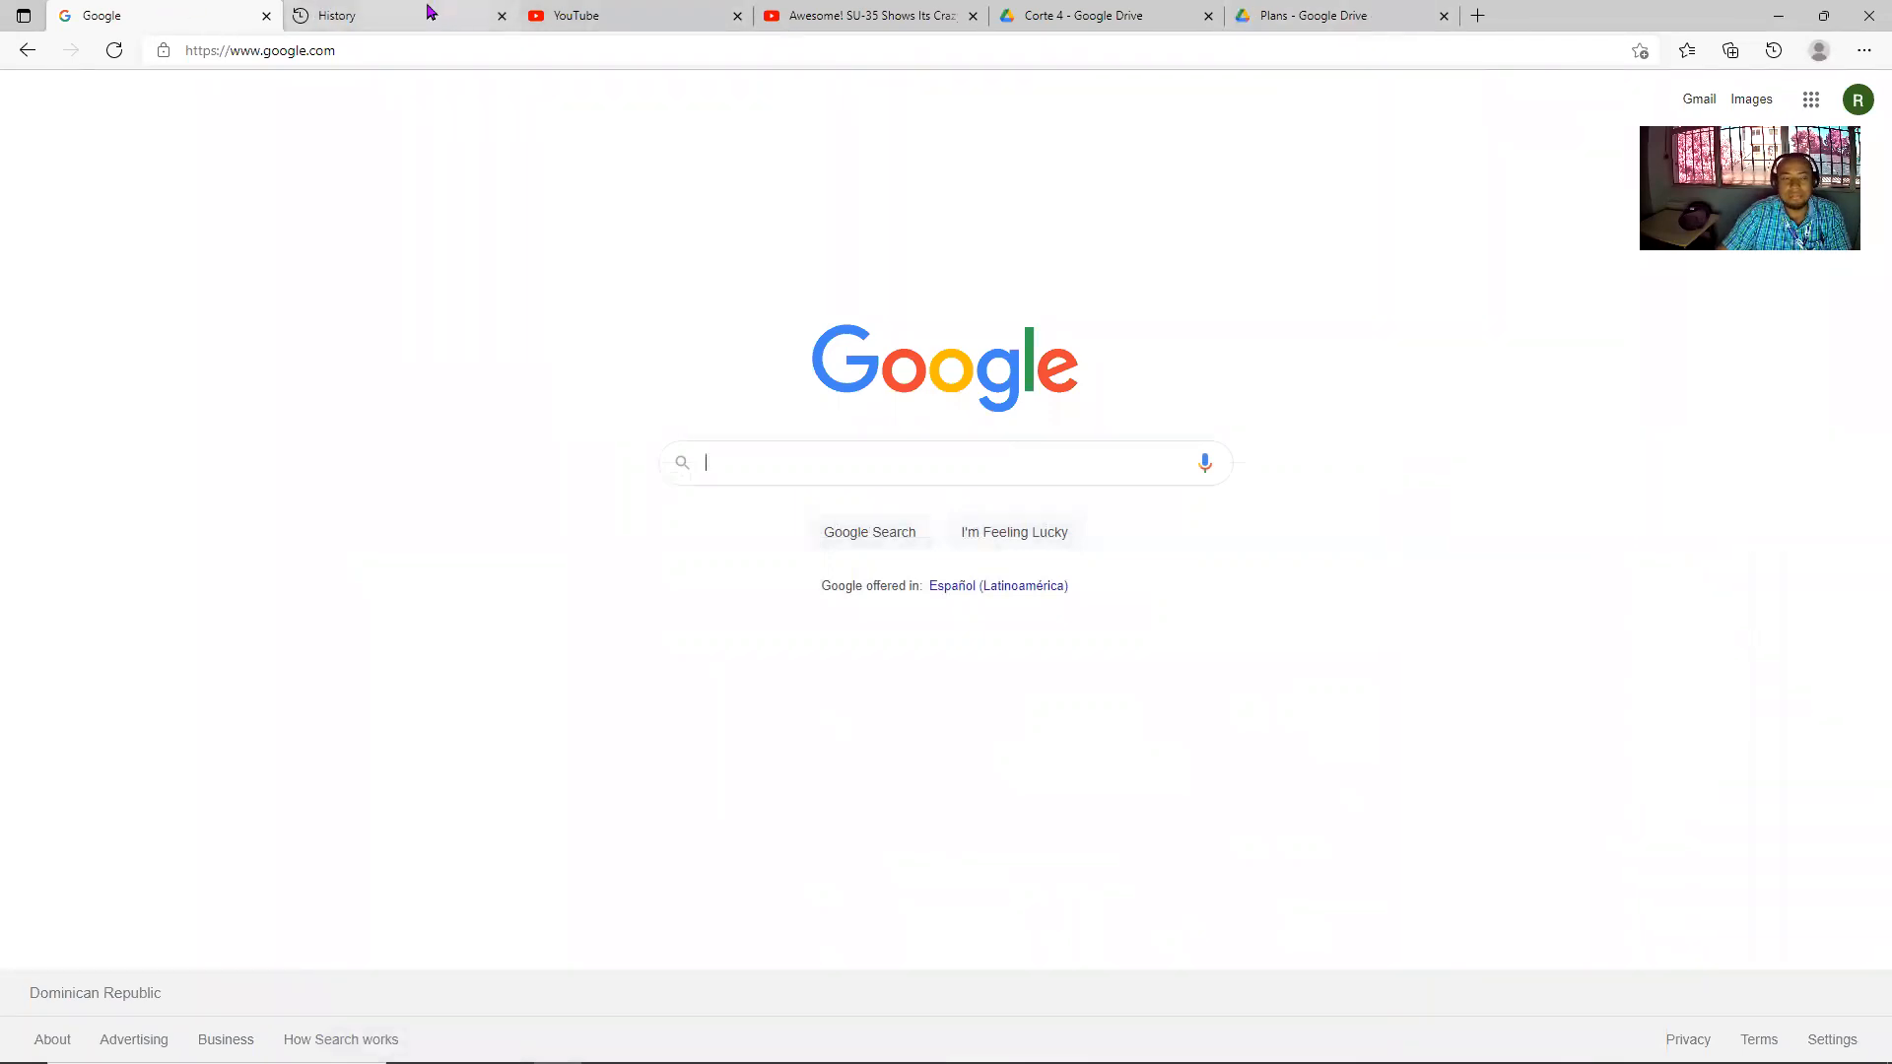
{"action": "left_click", "coordinate": [1477, 15]}
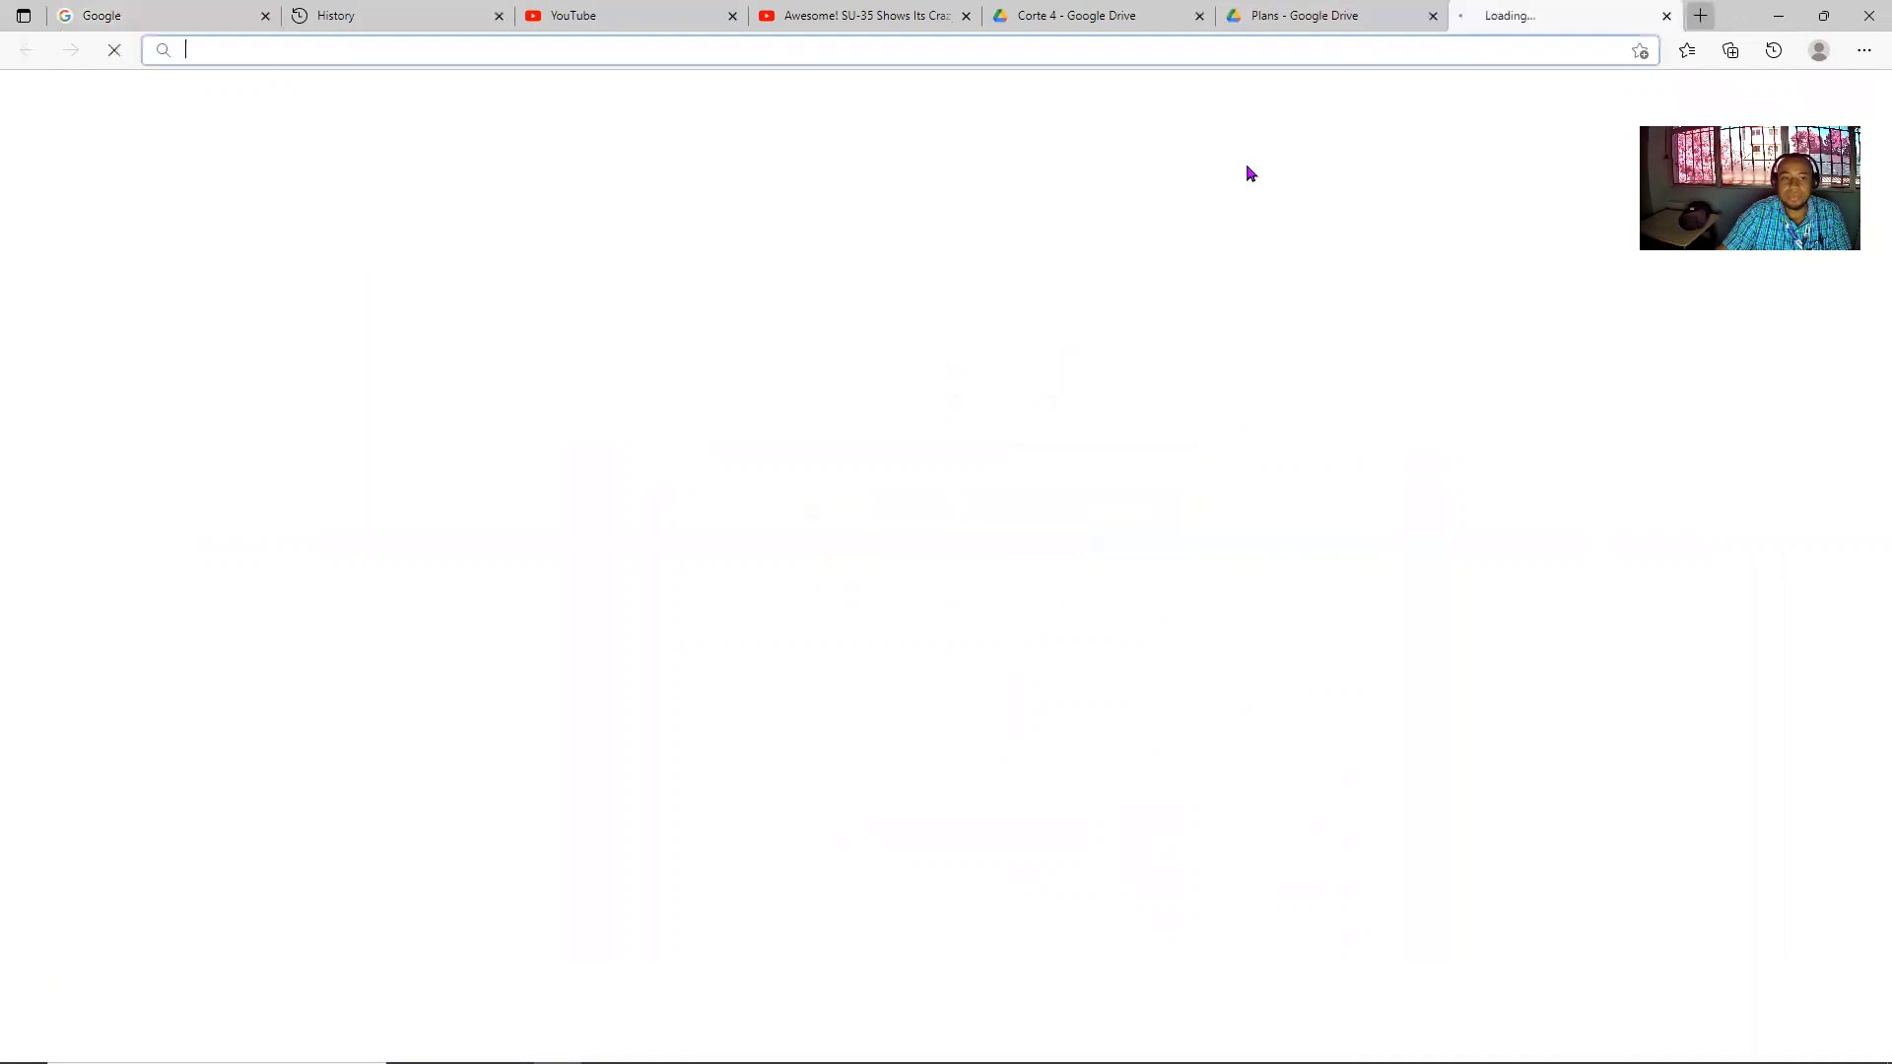
{"action": "left_click", "coordinate": [325, 50]}
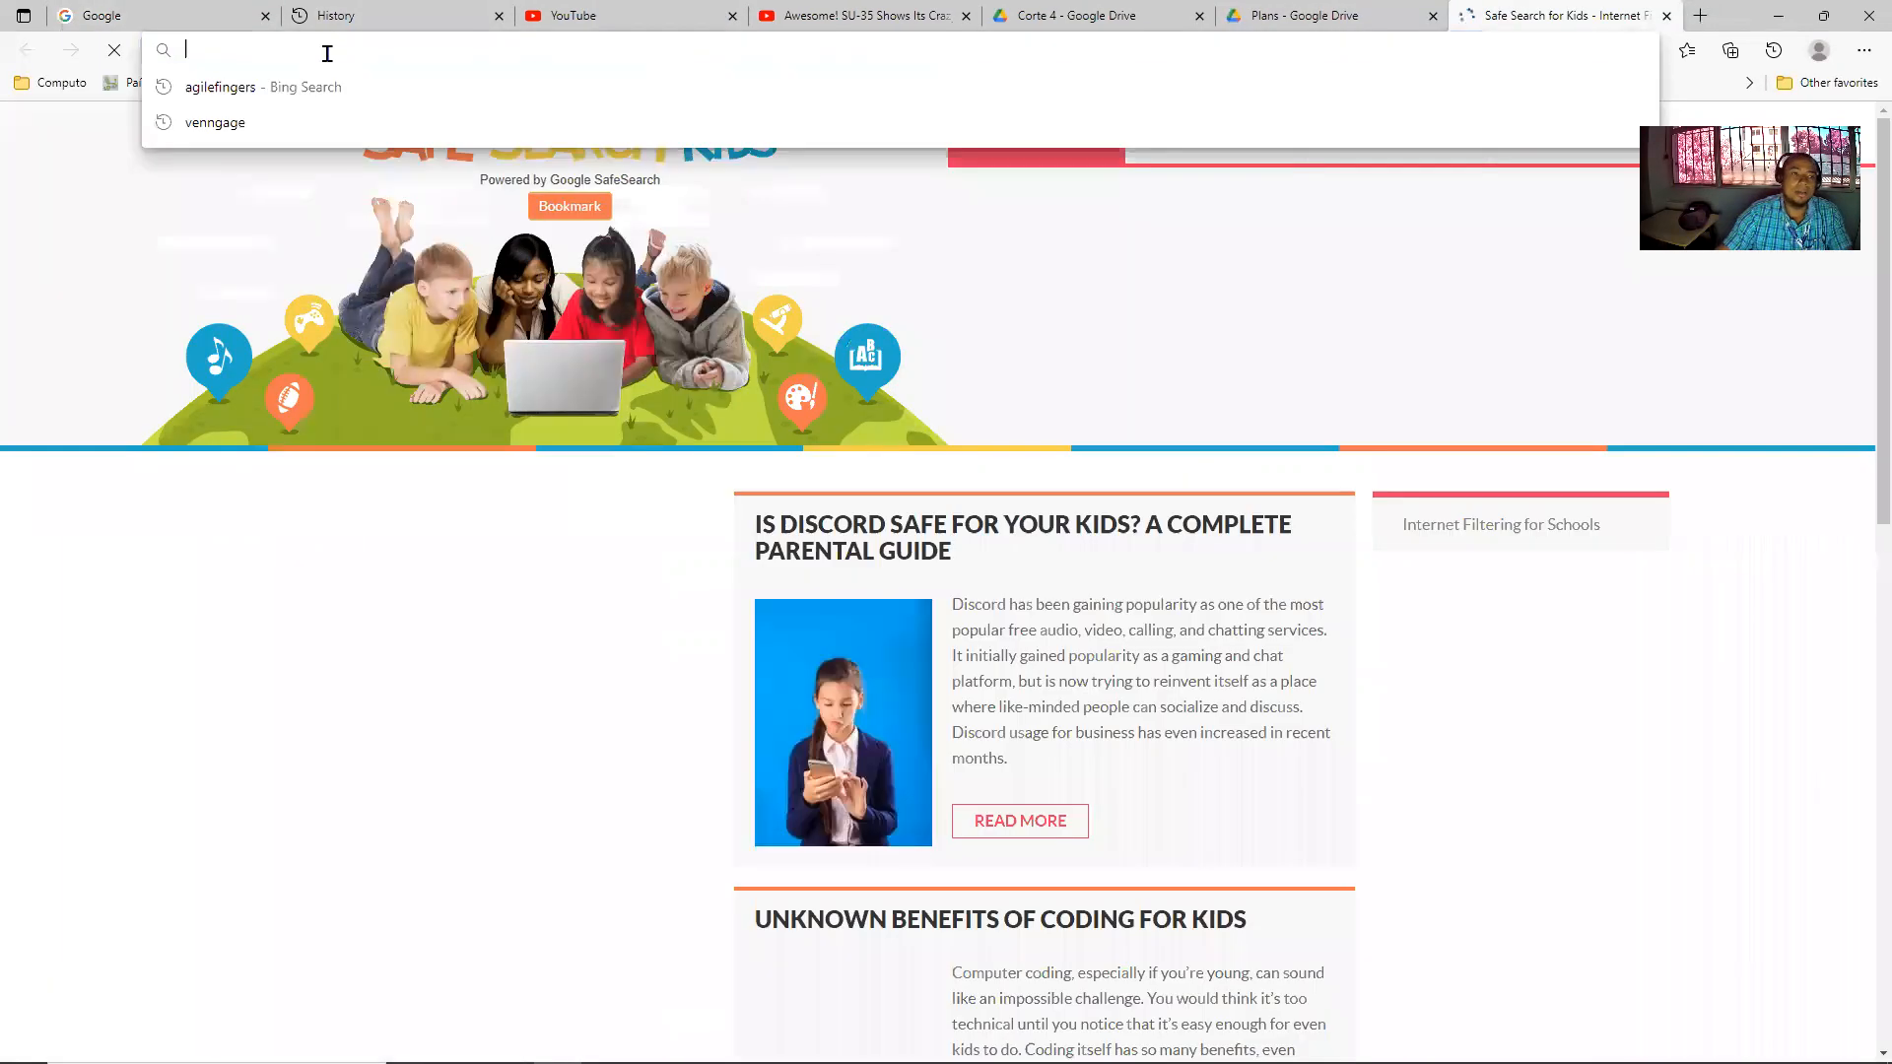
{"action": "left_click", "coordinate": [287, 122]}
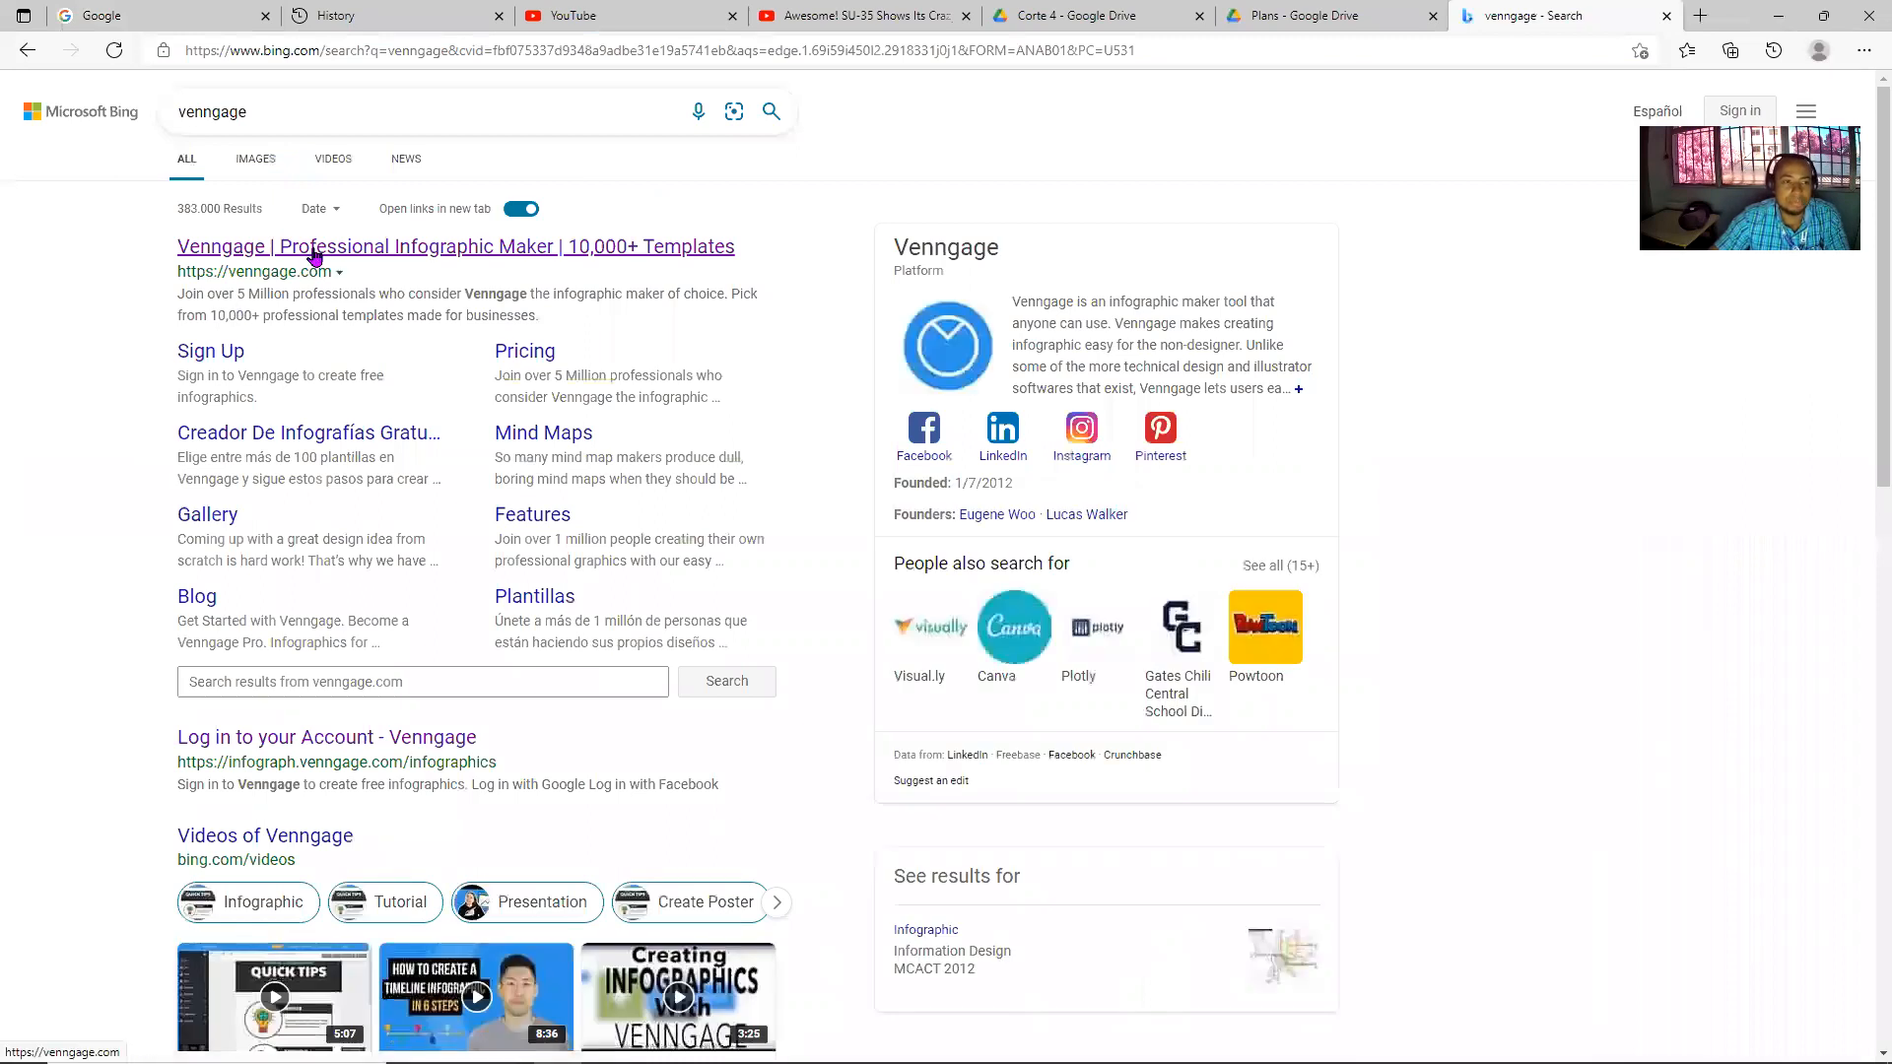
{"action": "left_click", "coordinate": [313, 249]}
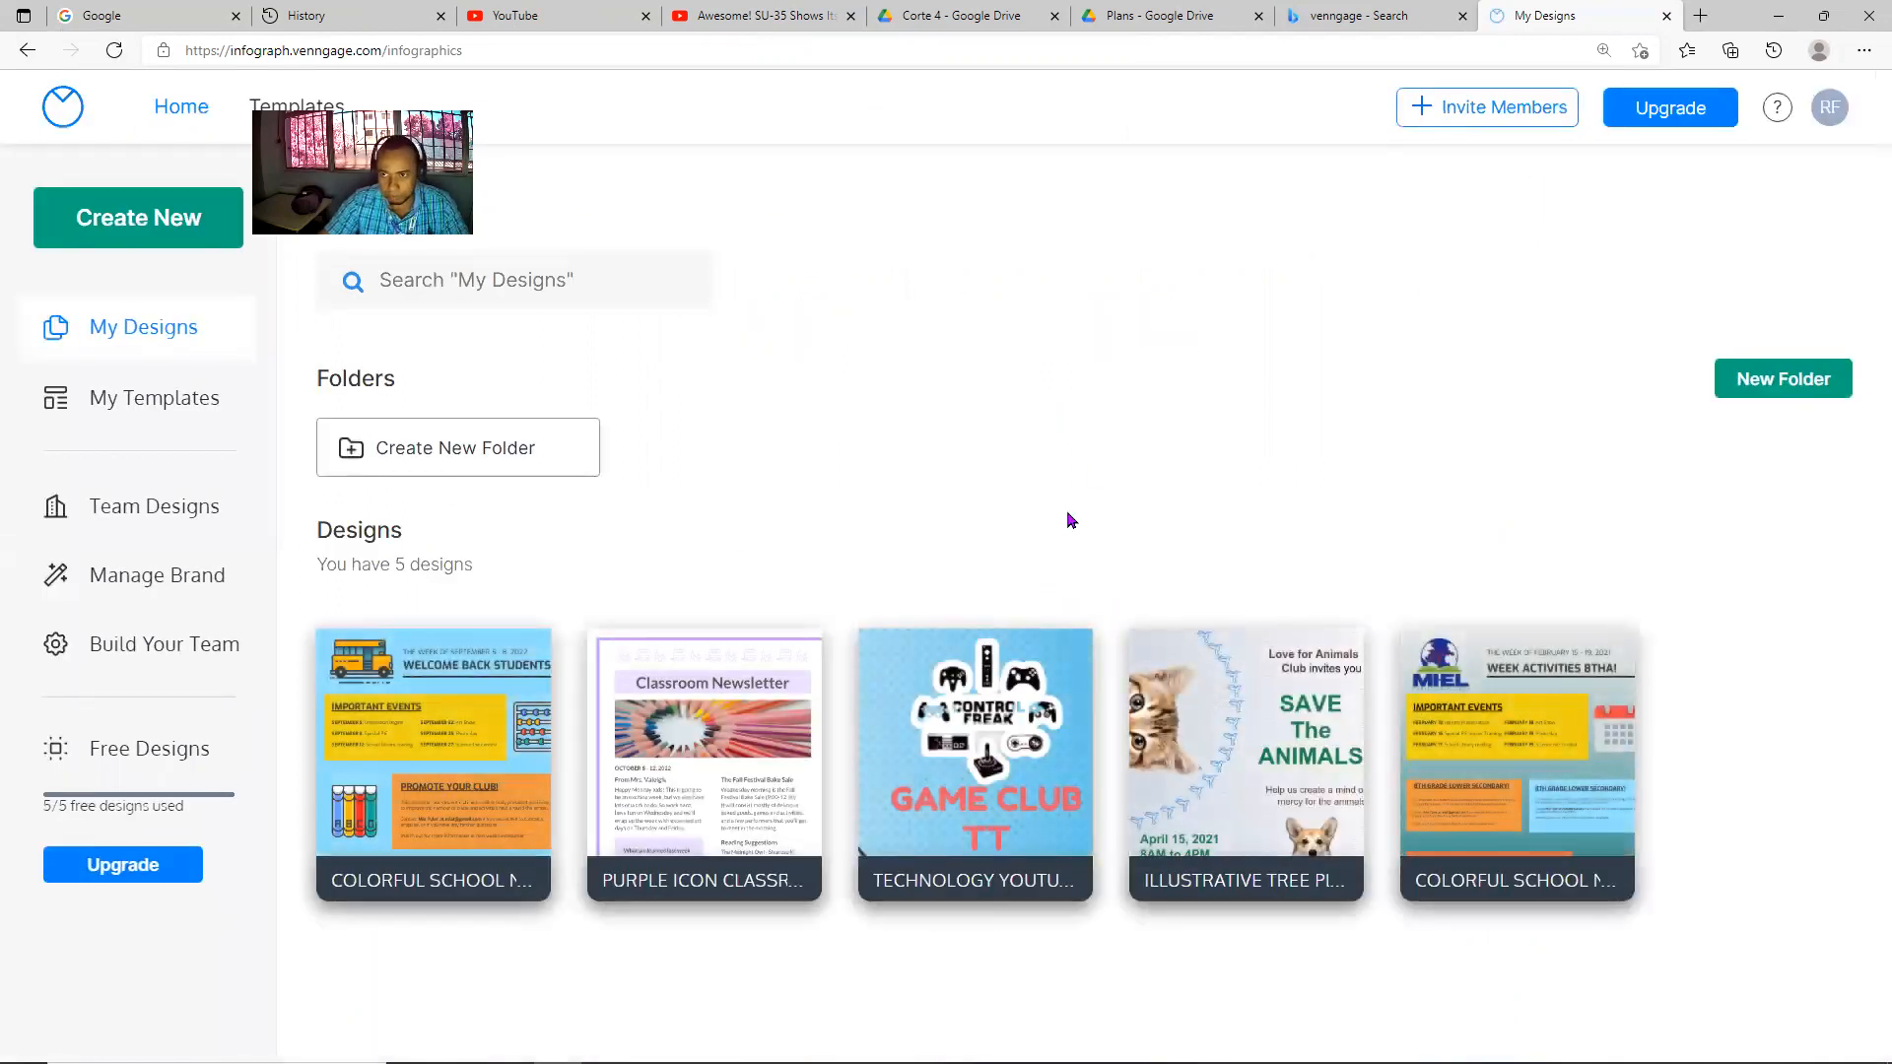
- Look over the saved designs in Venngage and preview the Colorful School Newsletter headed "Welcome Back Students"
{"action": "scroll", "coordinate": [1179, 392], "scroll_direction": "down", "scroll_amount": 1}
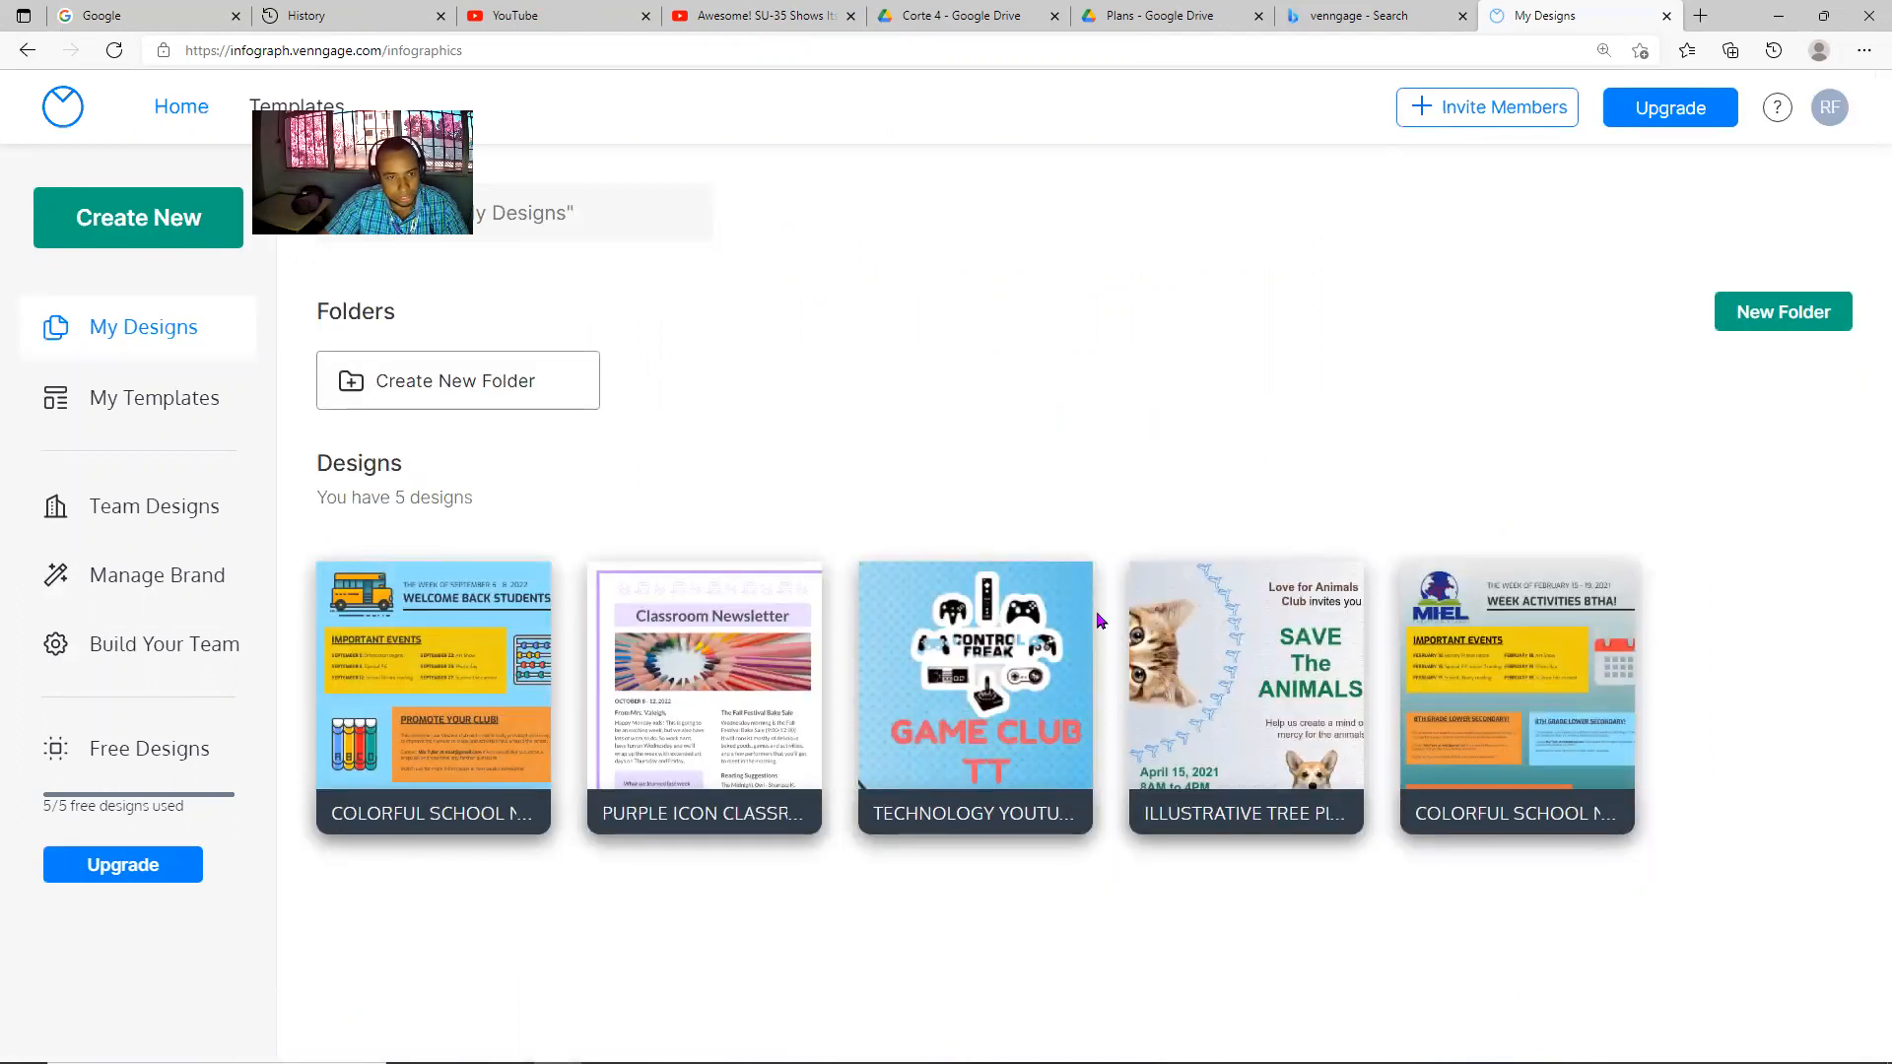
{"action": "scroll", "coordinate": [1083, 641], "scroll_direction": "up", "scroll_amount": 1}
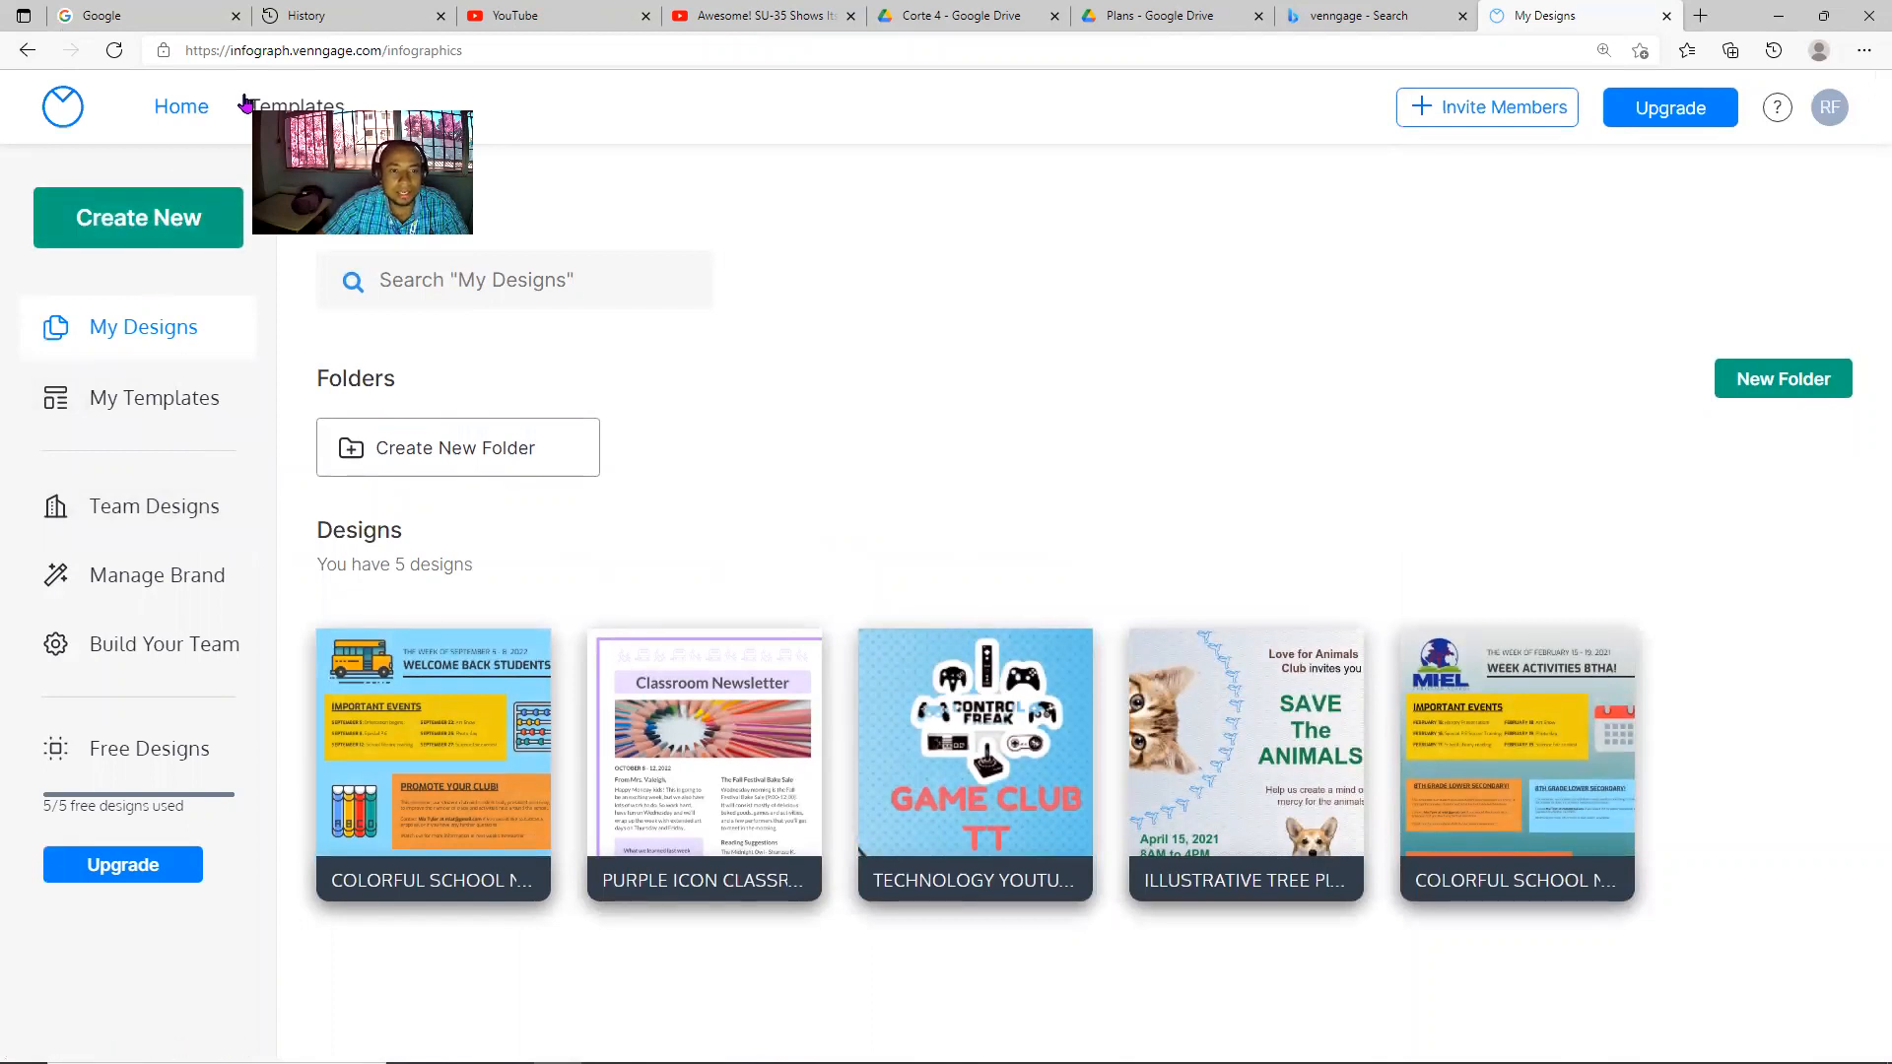
{"action": "mouse_move", "coordinate": [931, 699]}
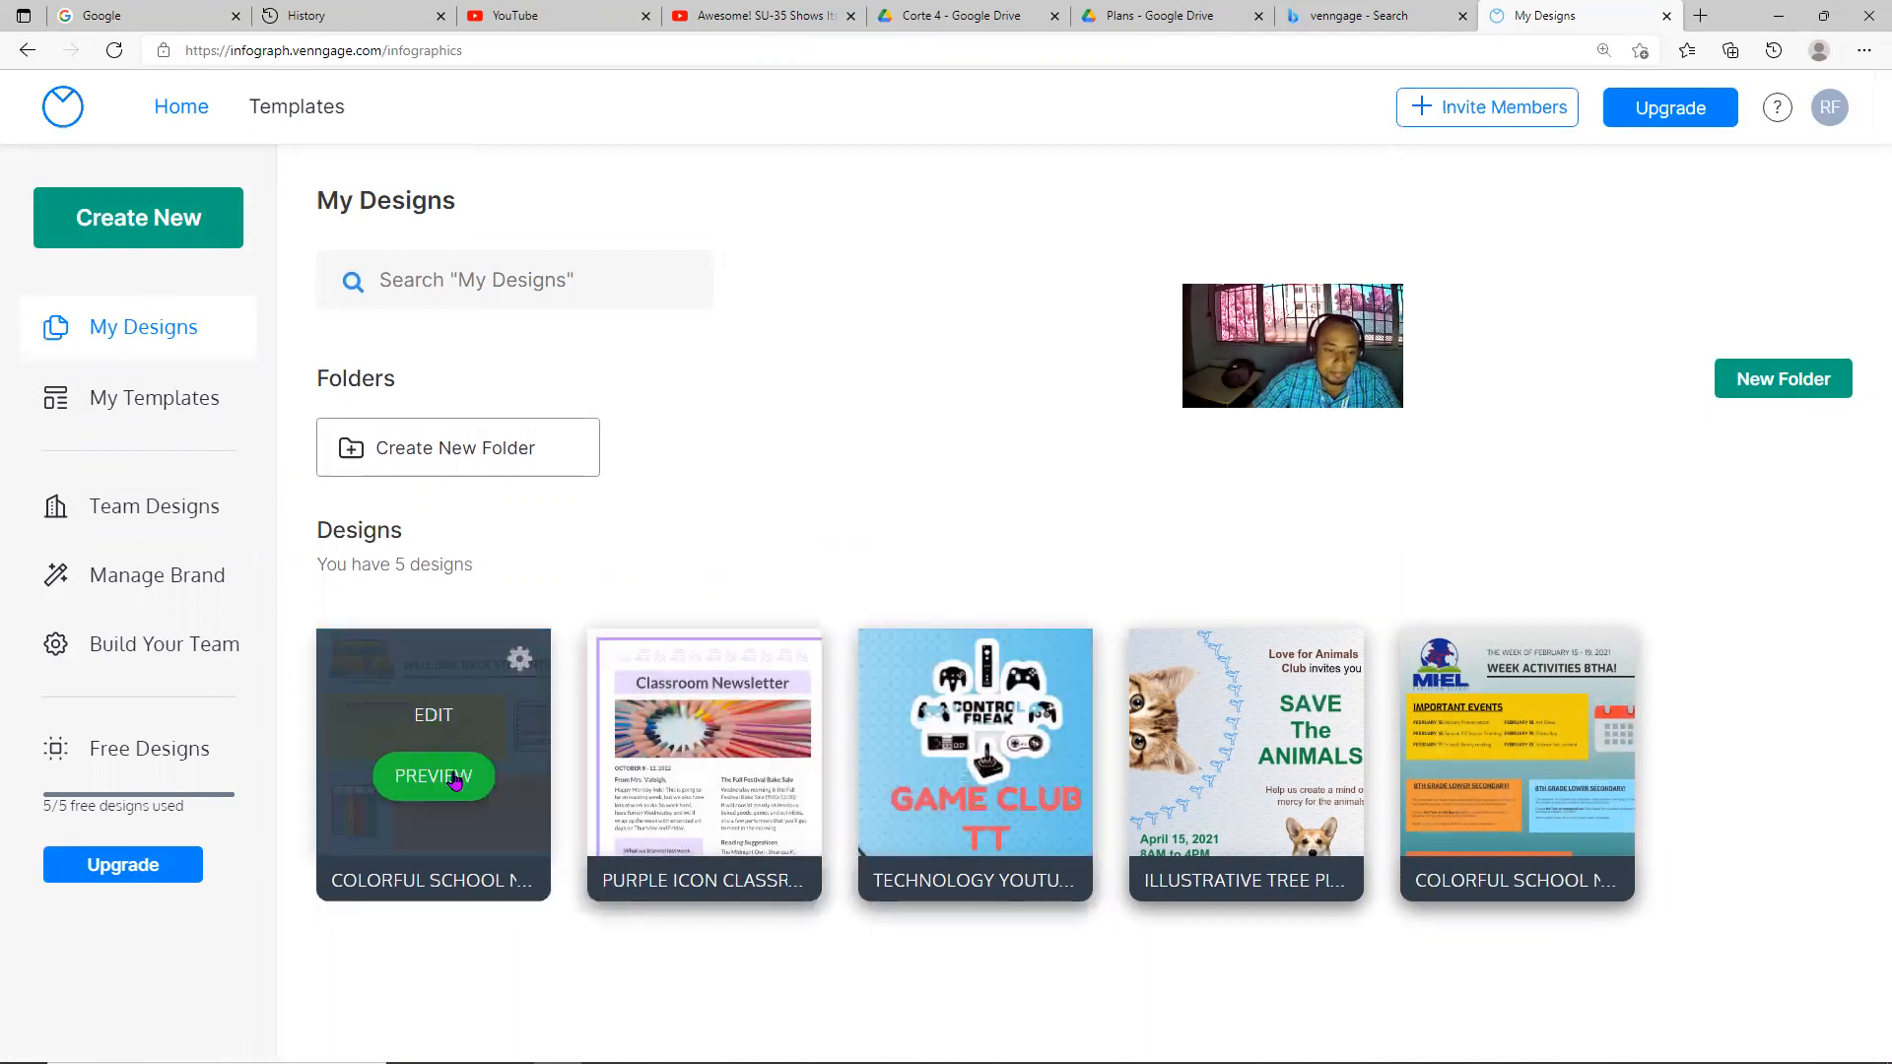
{"action": "left_click", "coordinate": [456, 780]}
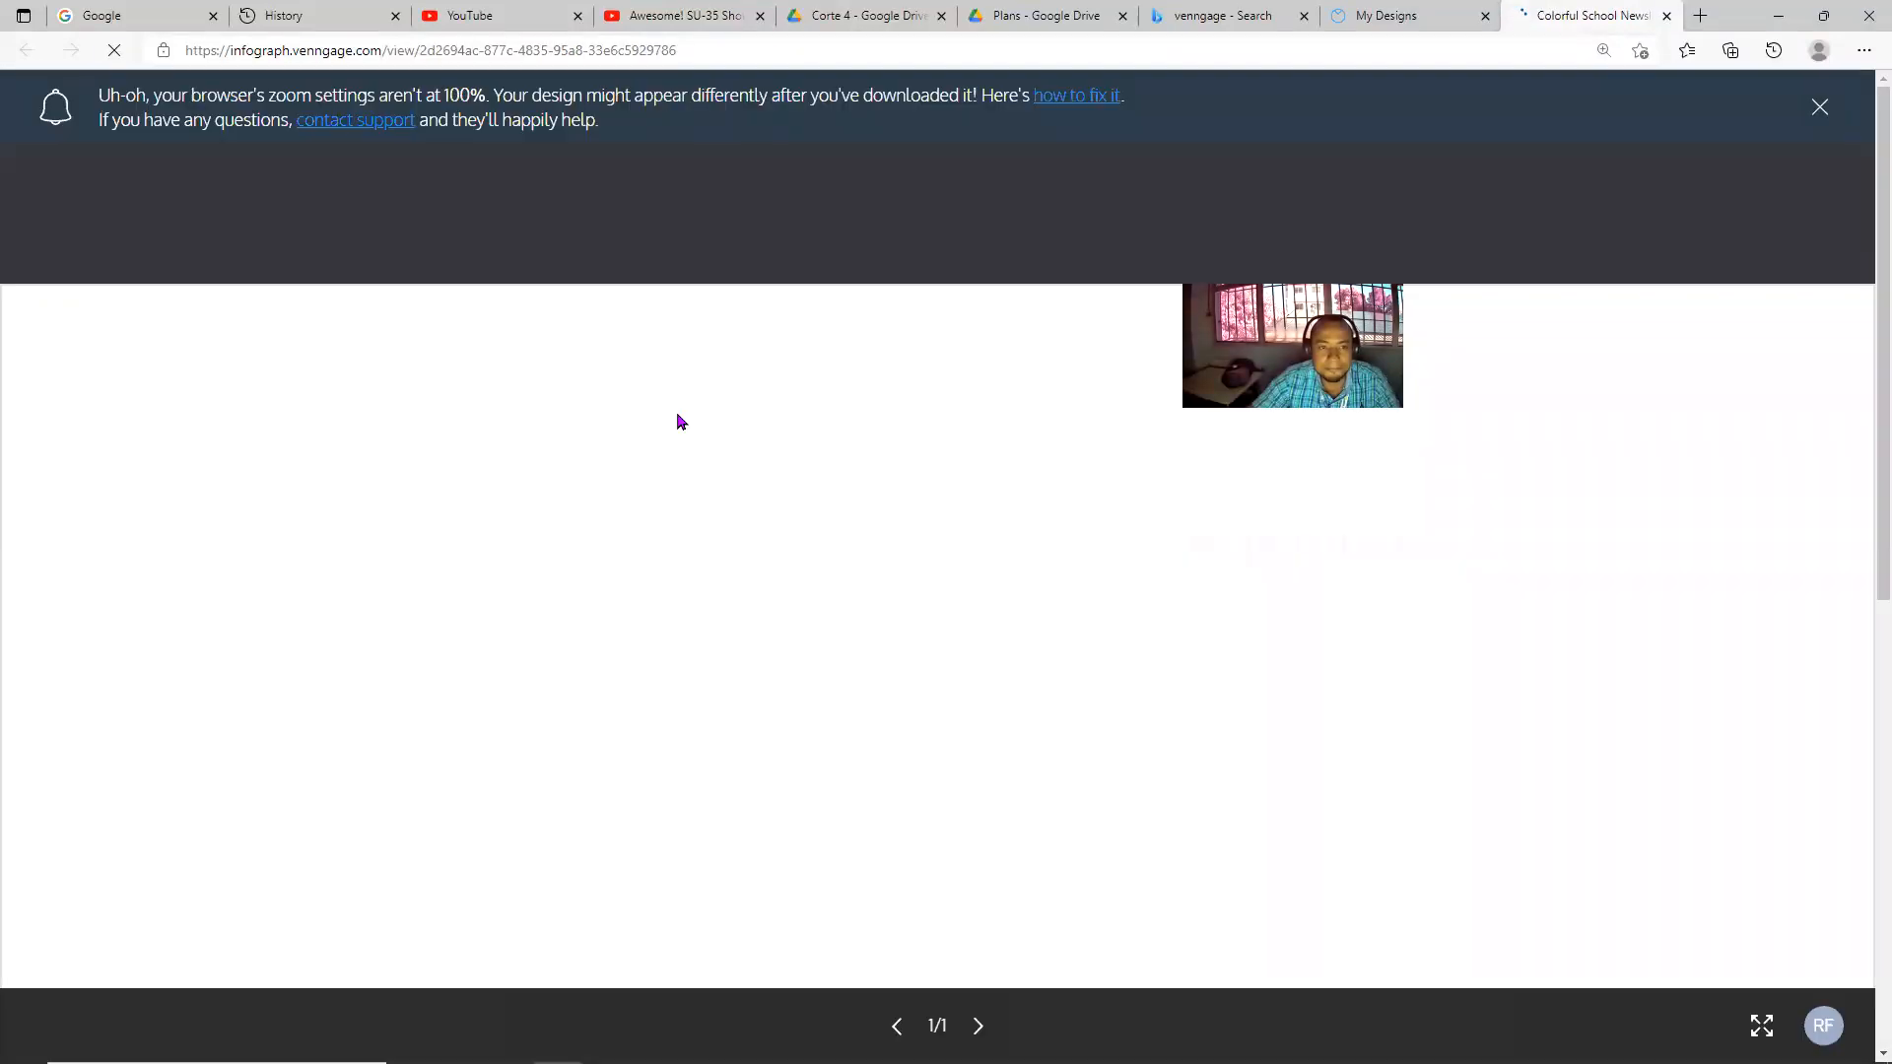
- Examine the previewed newsletter's layout, covering its header, illustrations and the Important Events, Promote Your Club and This Week sections
{"action": "scroll", "coordinate": [678, 433], "scroll_direction": "down", "scroll_amount": 8}
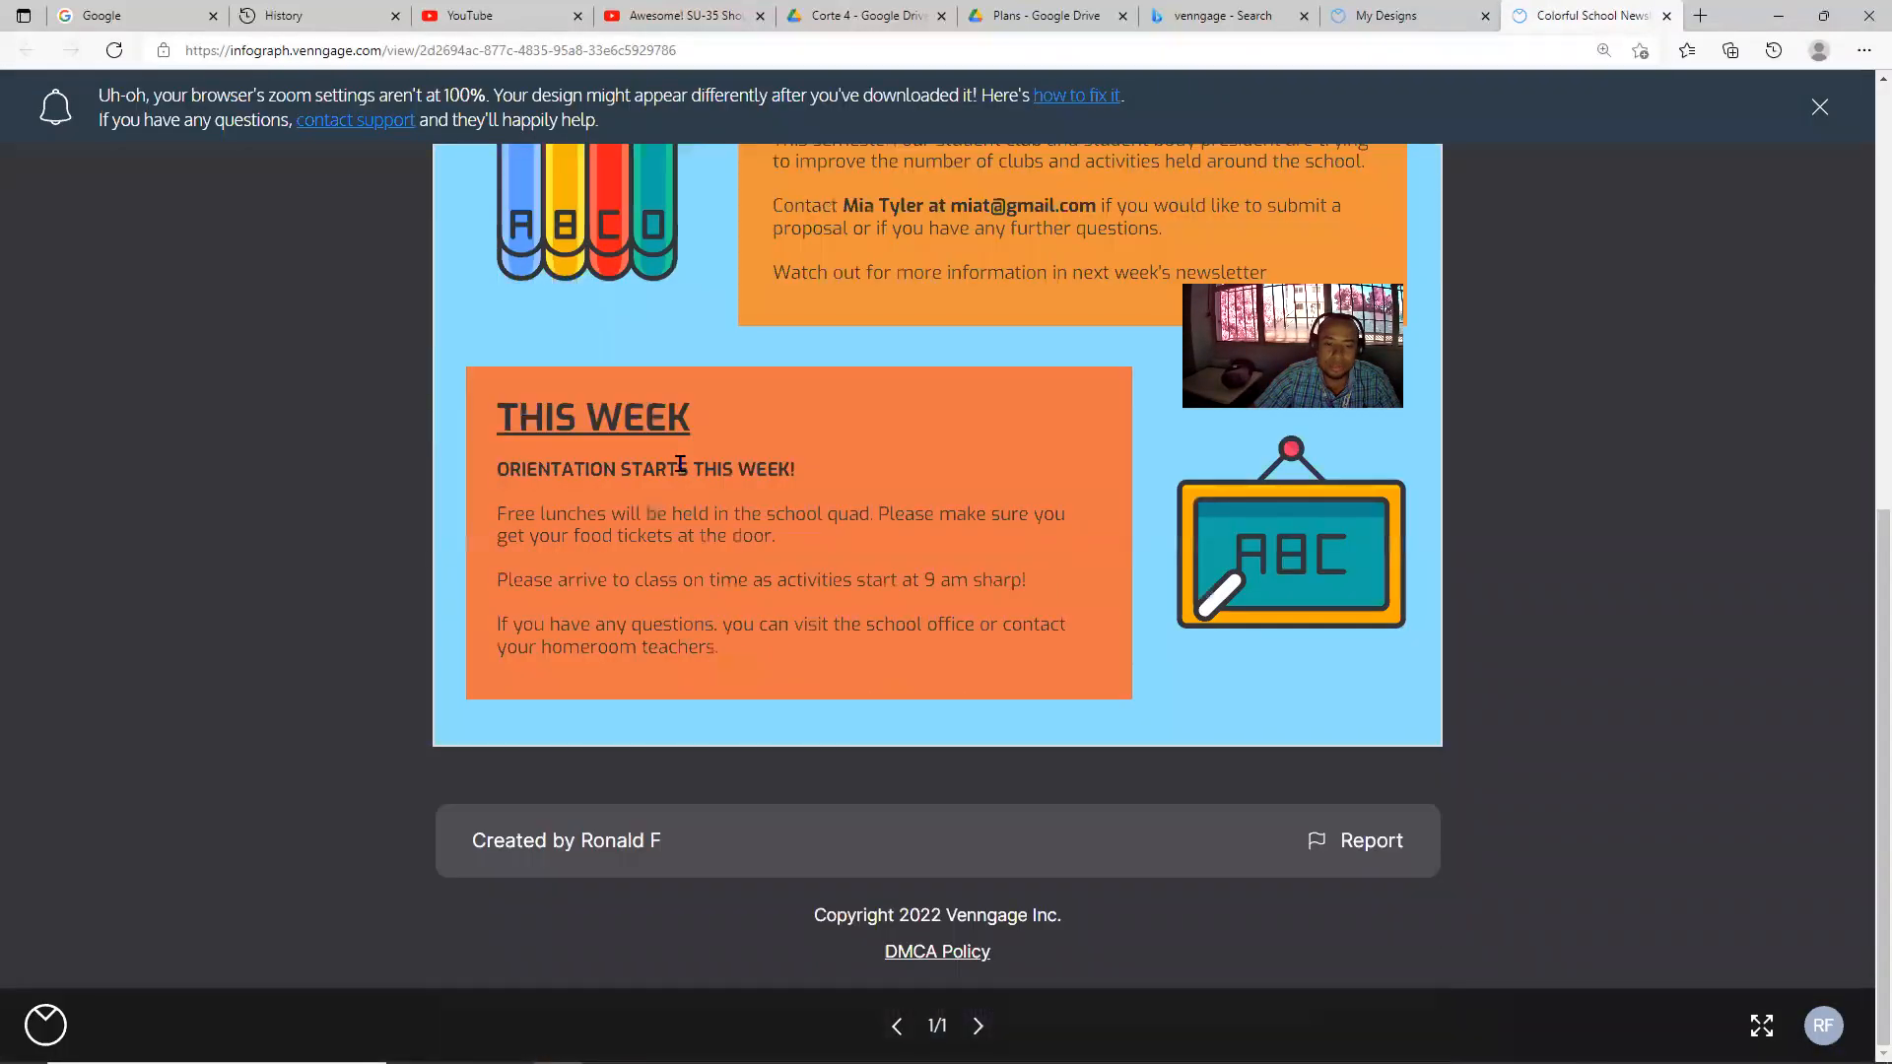
{"action": "scroll", "coordinate": [680, 463], "scroll_direction": "up", "scroll_amount": 8}
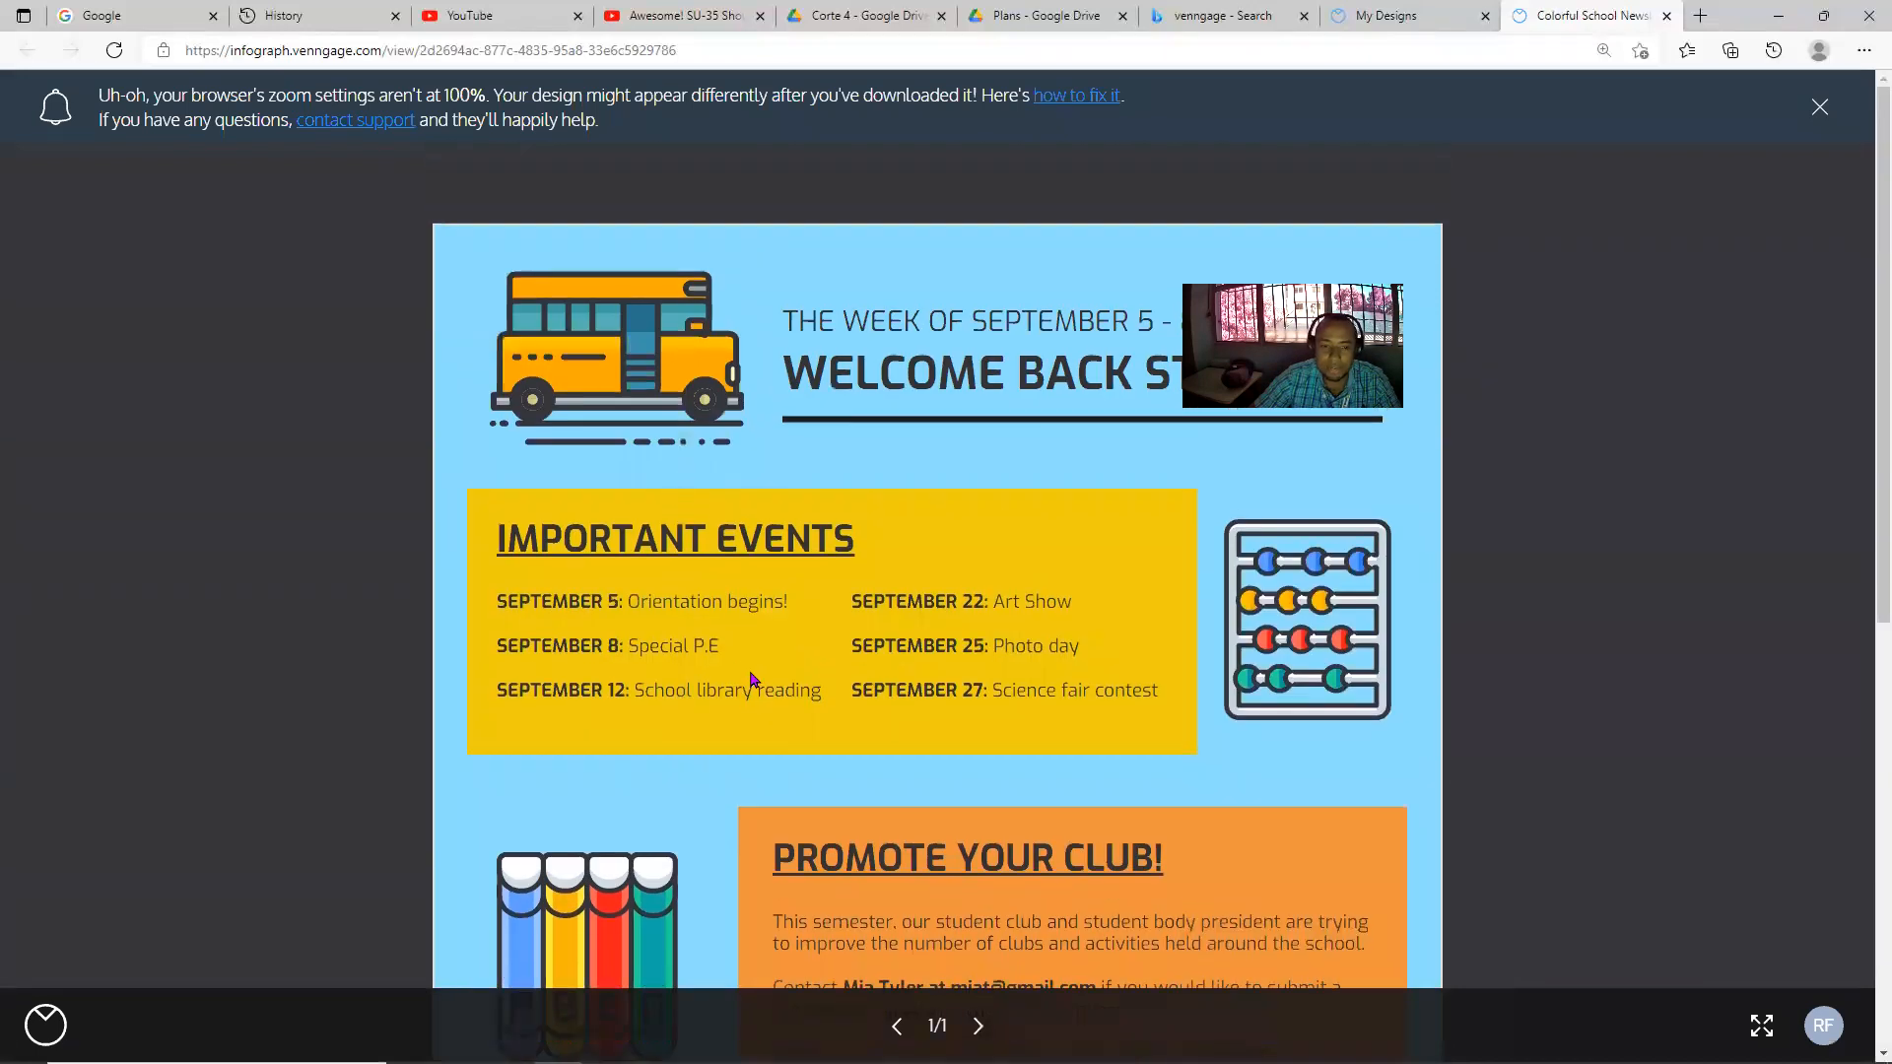
{"action": "scroll", "coordinate": [754, 680], "scroll_direction": "down", "scroll_amount": 3}
{"action": "scroll", "coordinate": [754, 679], "scroll_direction": "up", "scroll_amount": 3}
{"action": "scroll", "coordinate": [753, 680], "scroll_direction": "down", "scroll_amount": 2}
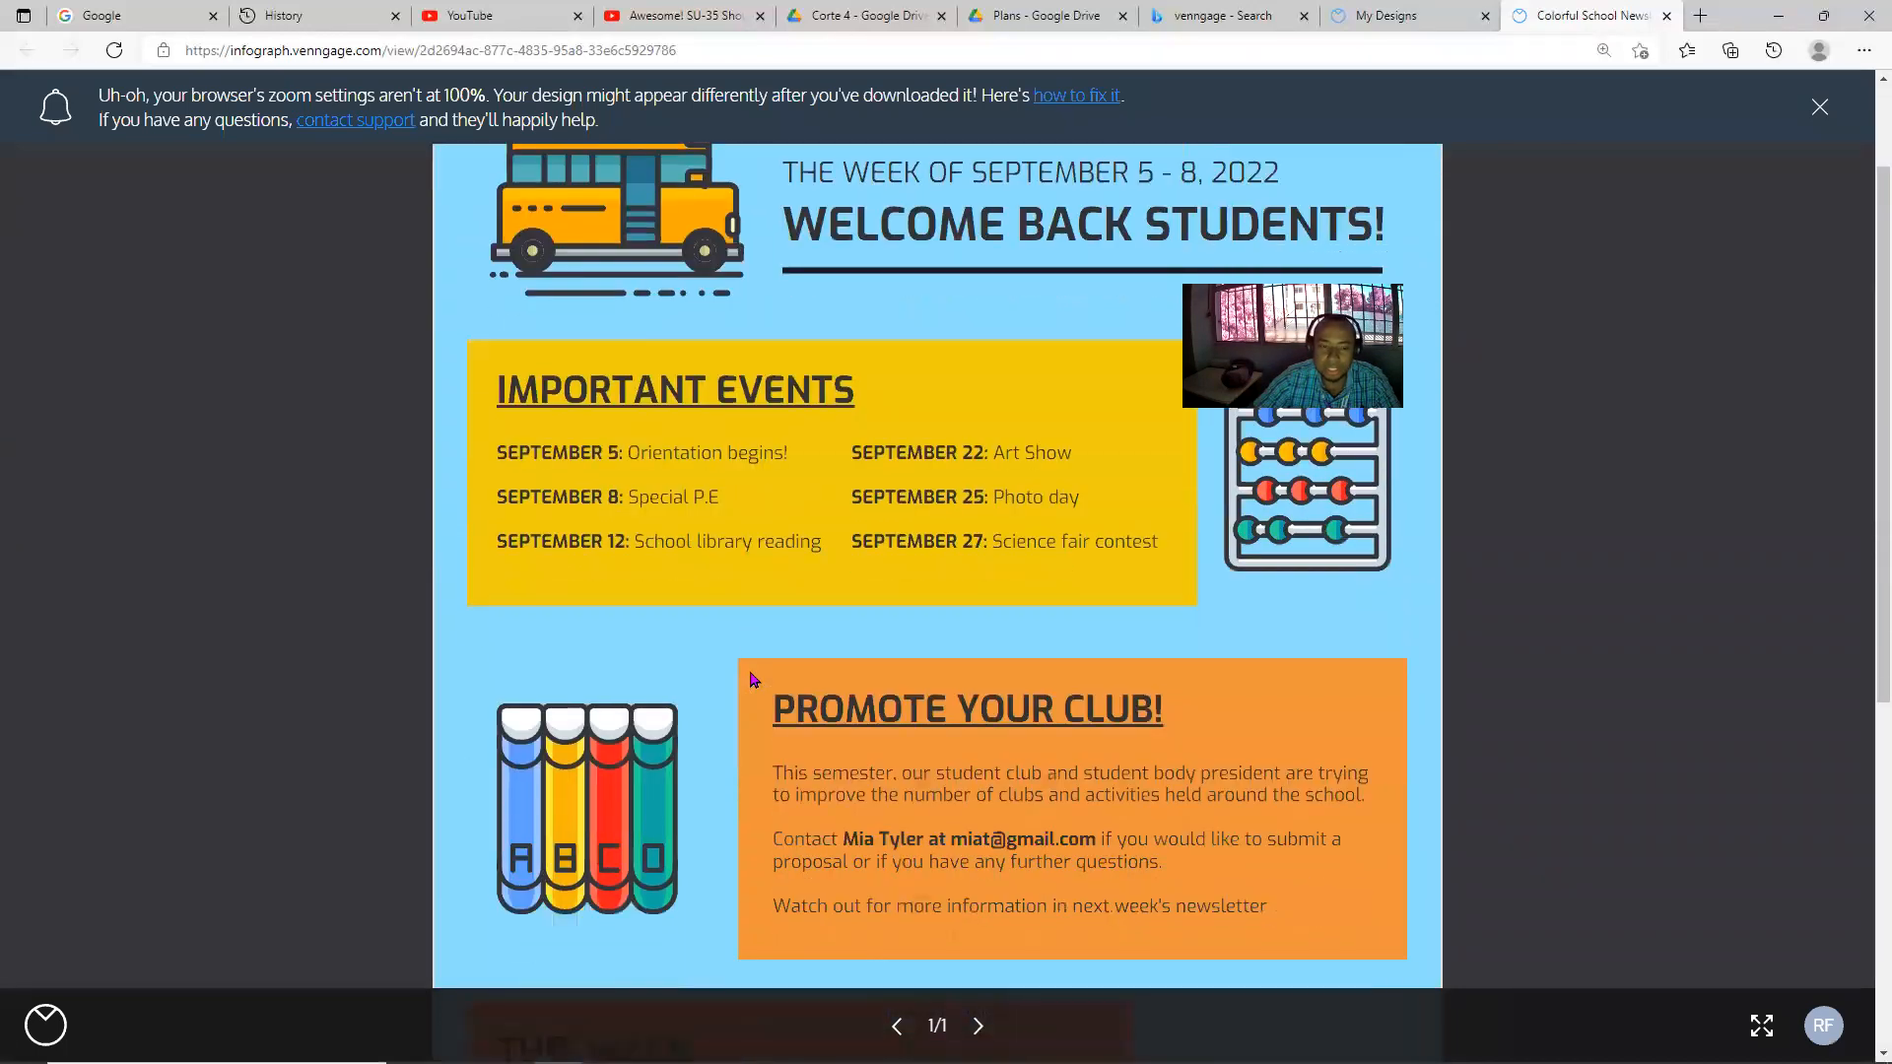
{"action": "scroll", "coordinate": [754, 680], "scroll_direction": "down", "scroll_amount": 6}
{"action": "scroll", "coordinate": [754, 680], "scroll_direction": "up", "scroll_amount": 4}
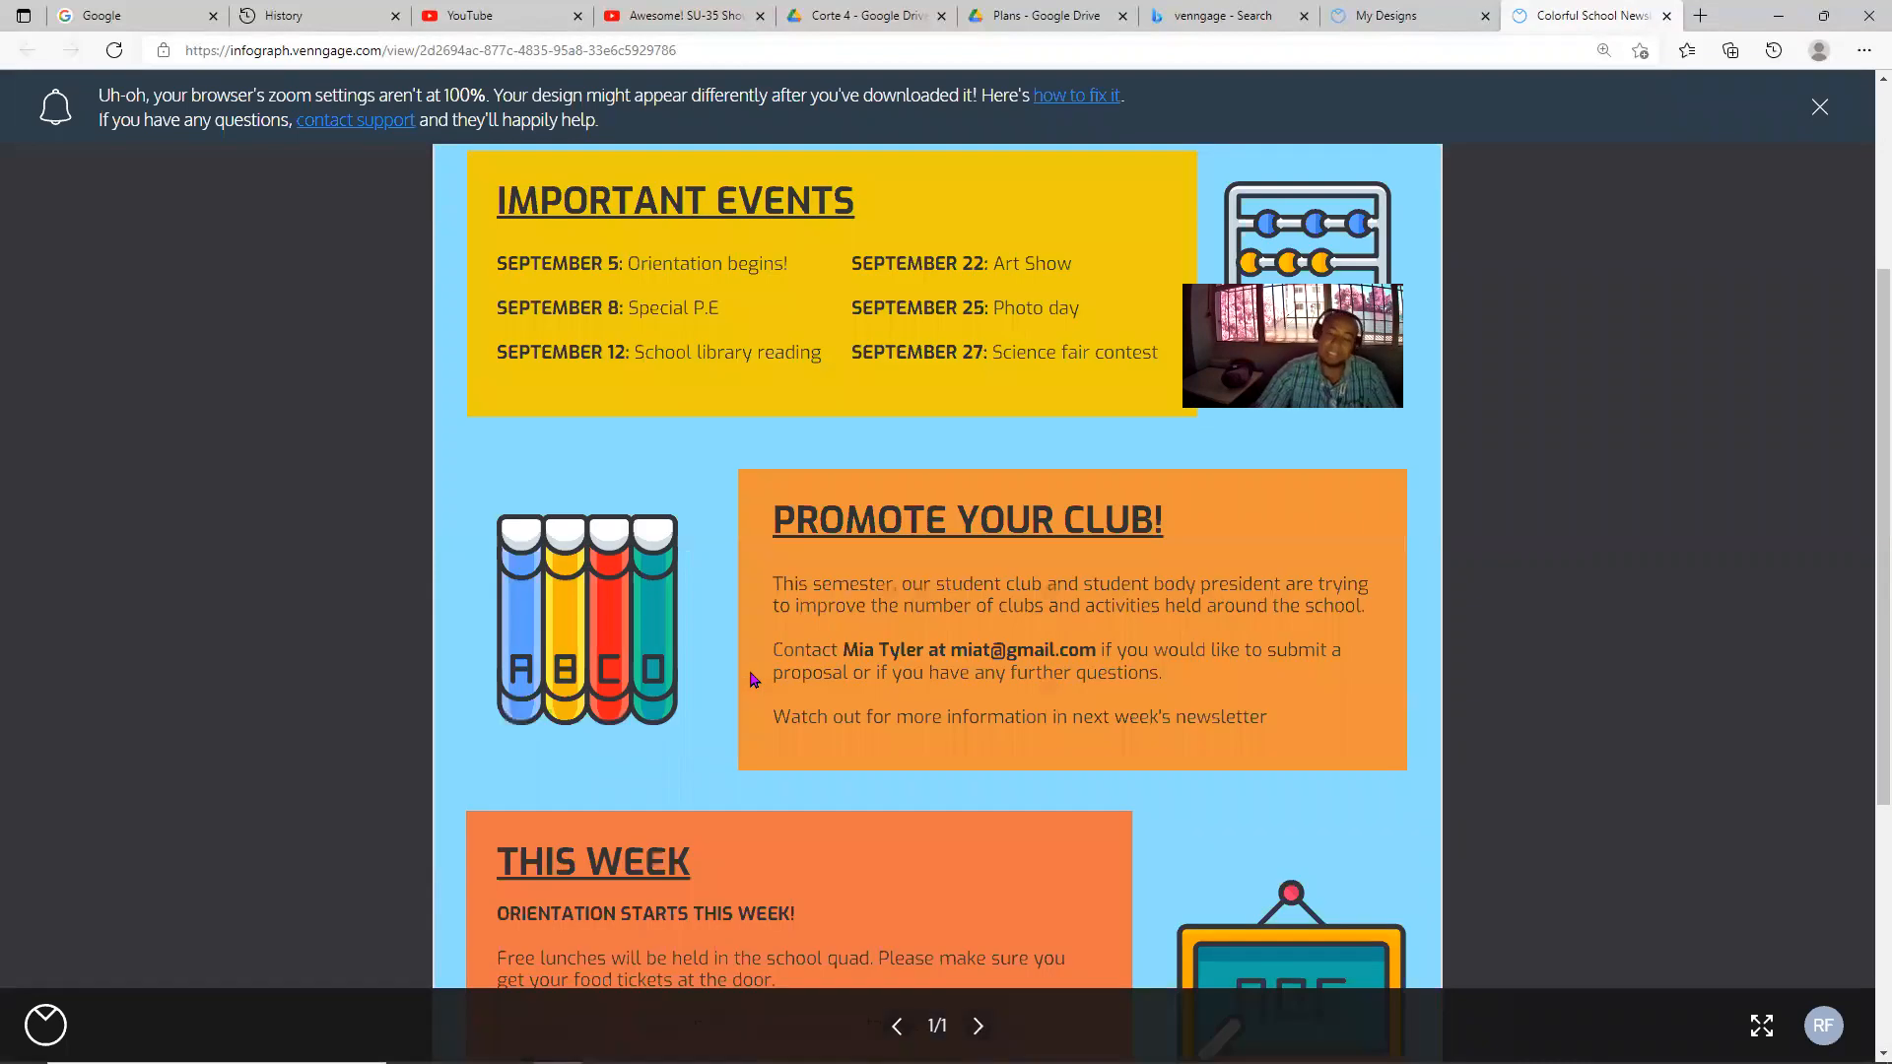
{"action": "scroll", "coordinate": [754, 680], "scroll_direction": "up", "scroll_amount": 3}
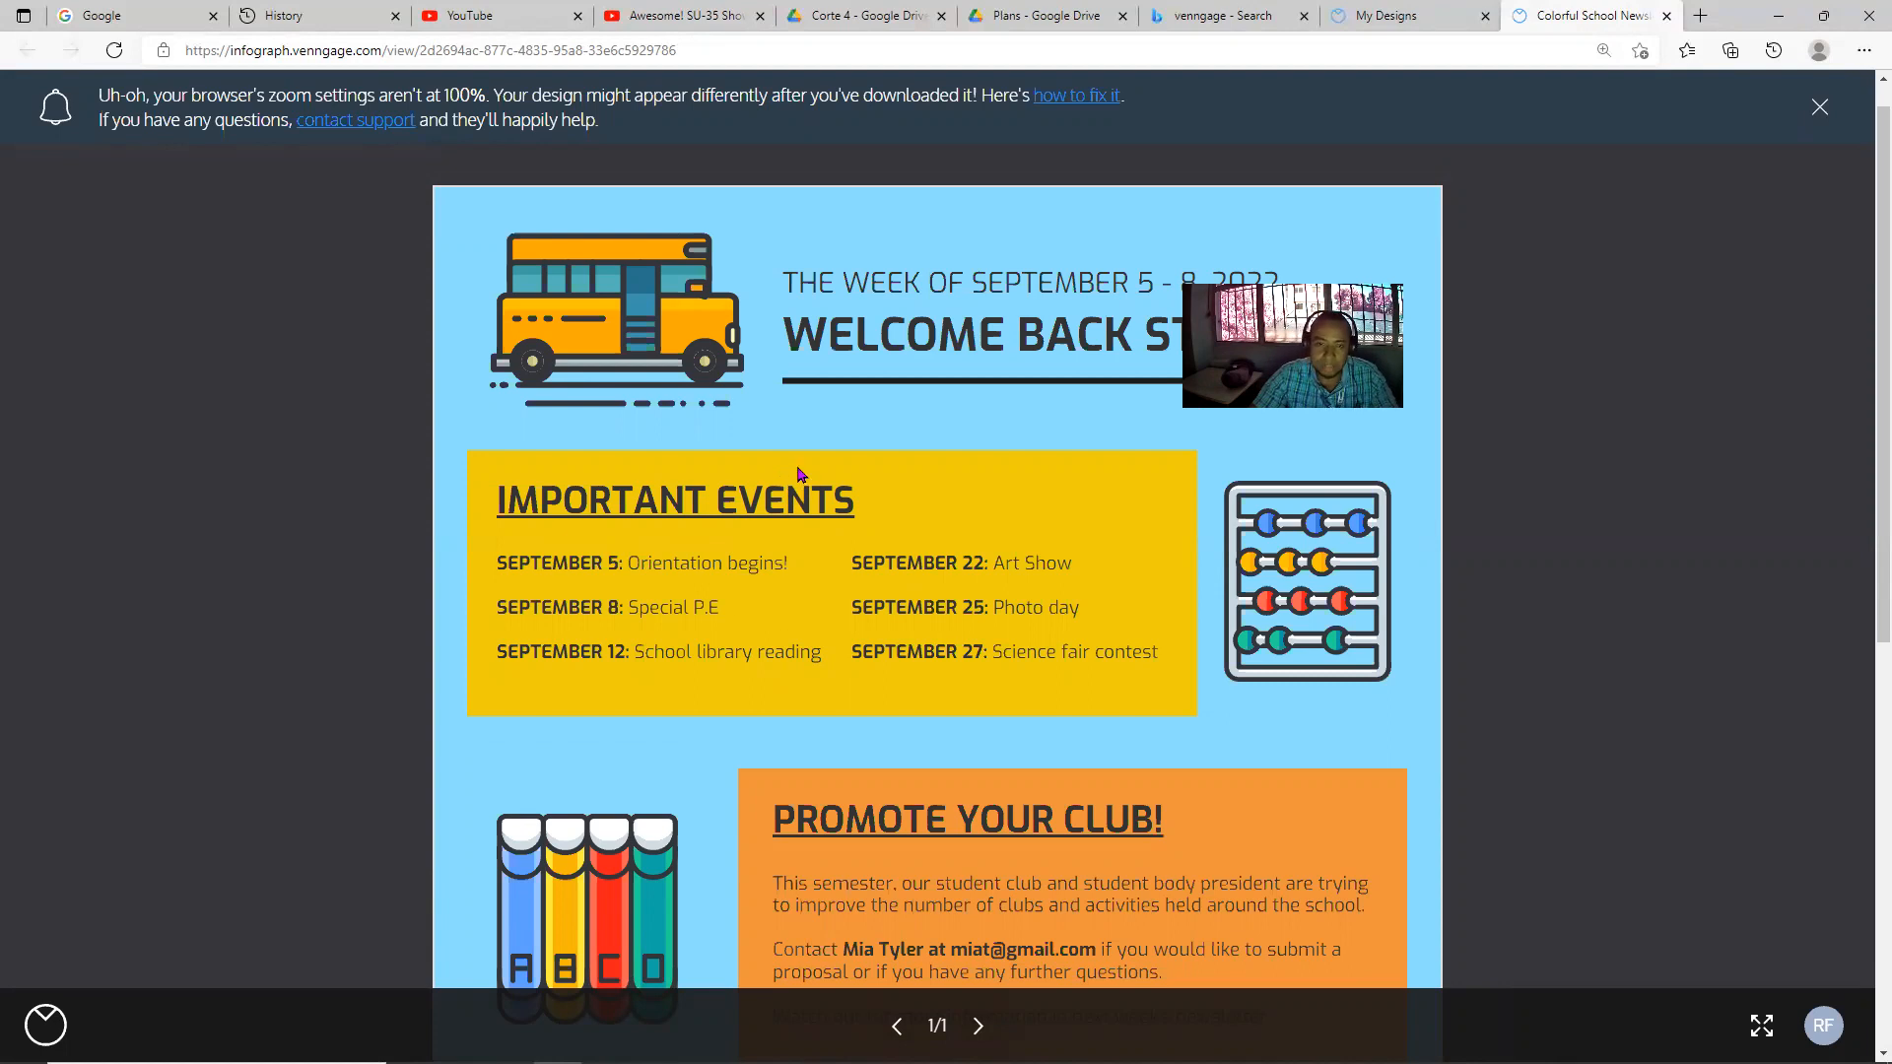
{"action": "scroll", "coordinate": [861, 629], "scroll_direction": "down", "scroll_amount": 5}
{"action": "scroll", "coordinate": [859, 622], "scroll_direction": "down", "scroll_amount": 1}
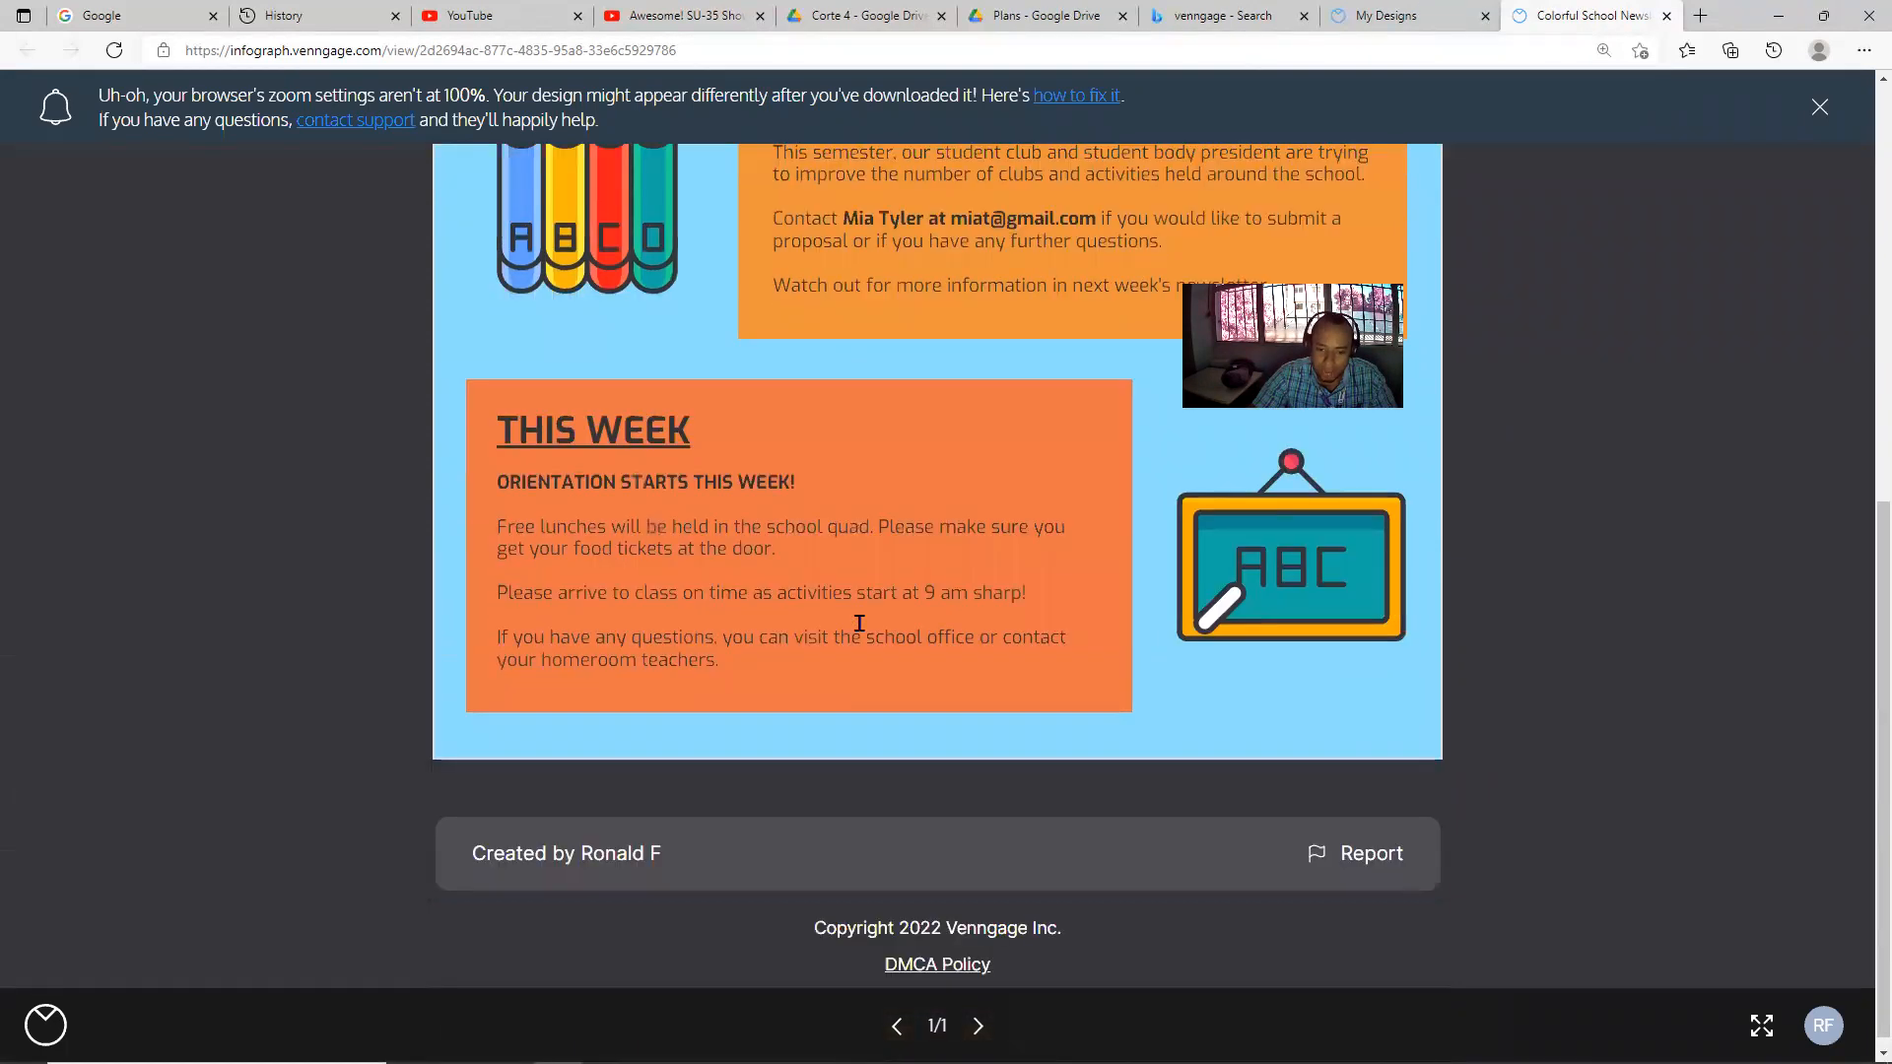
{"action": "scroll", "coordinate": [857, 623], "scroll_direction": "up", "scroll_amount": 6}
{"action": "scroll", "coordinate": [857, 623], "scroll_direction": "up", "scroll_amount": 2}
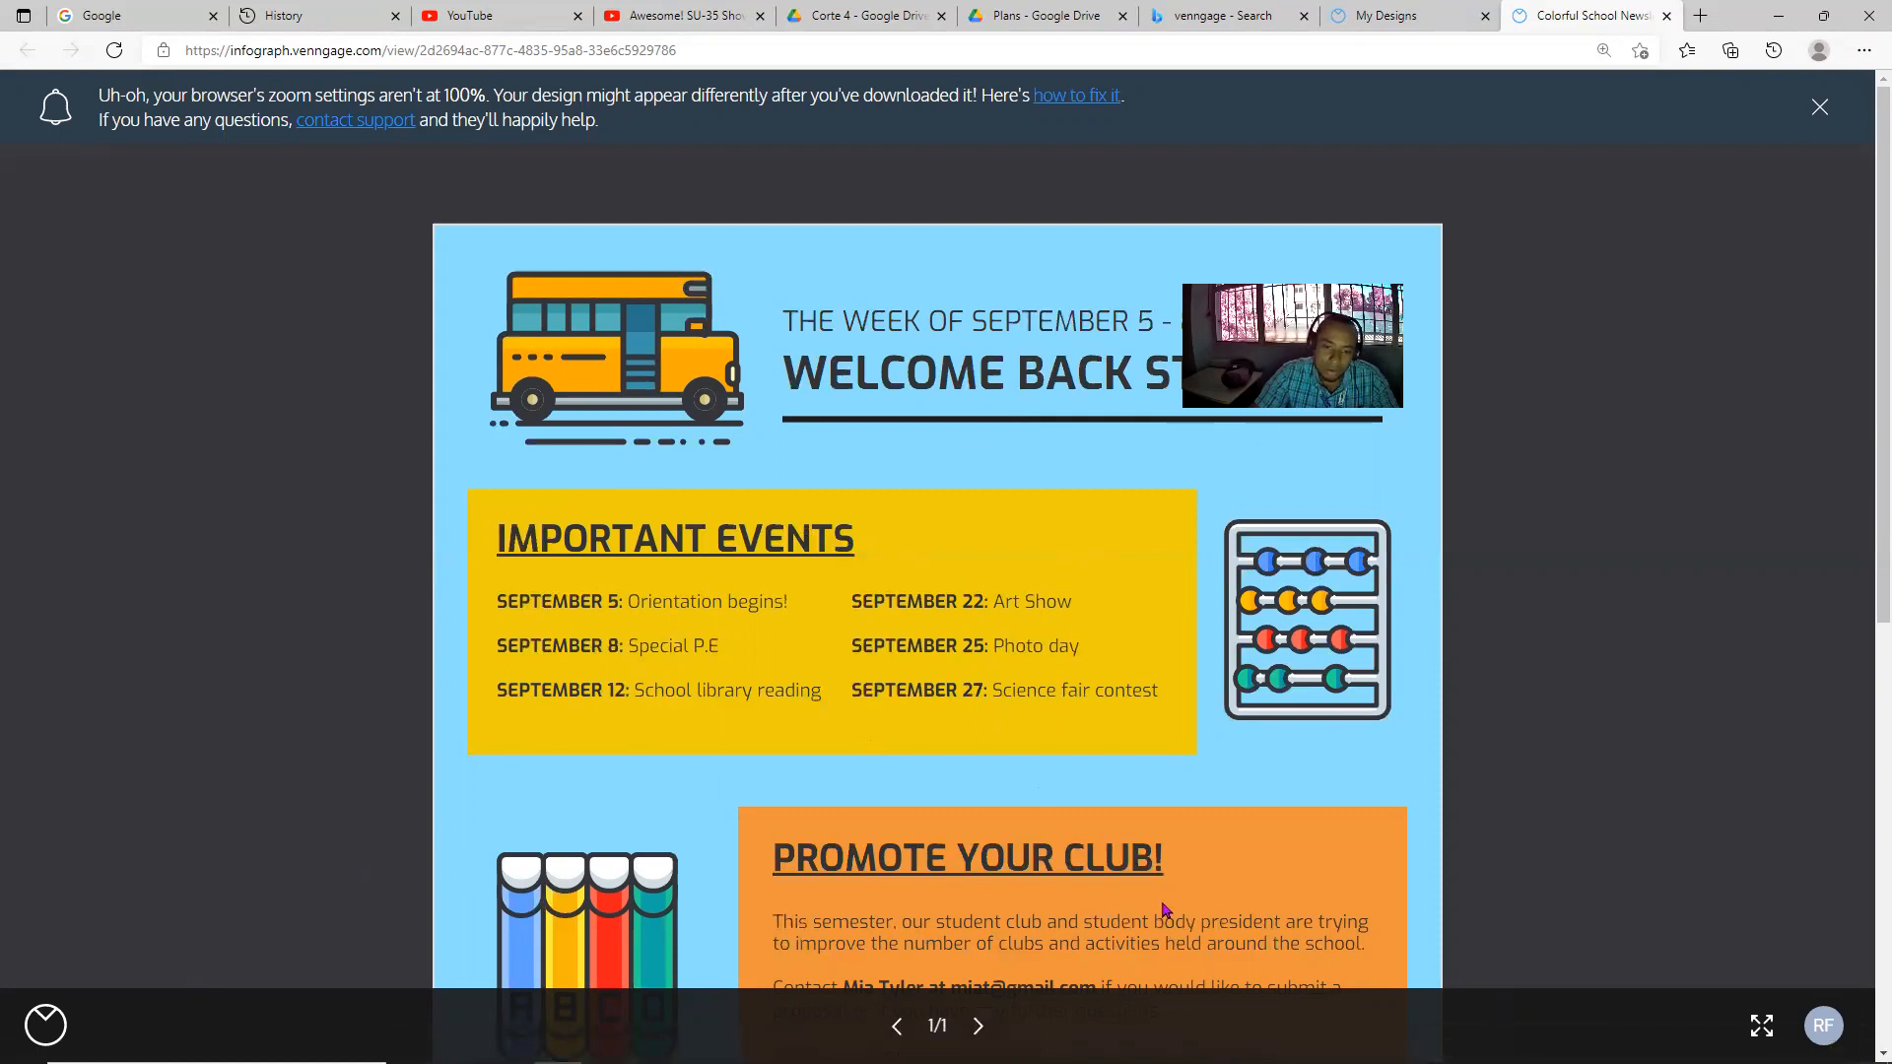
{"action": "scroll", "coordinate": [1222, 714], "scroll_direction": "down", "scroll_amount": 8}
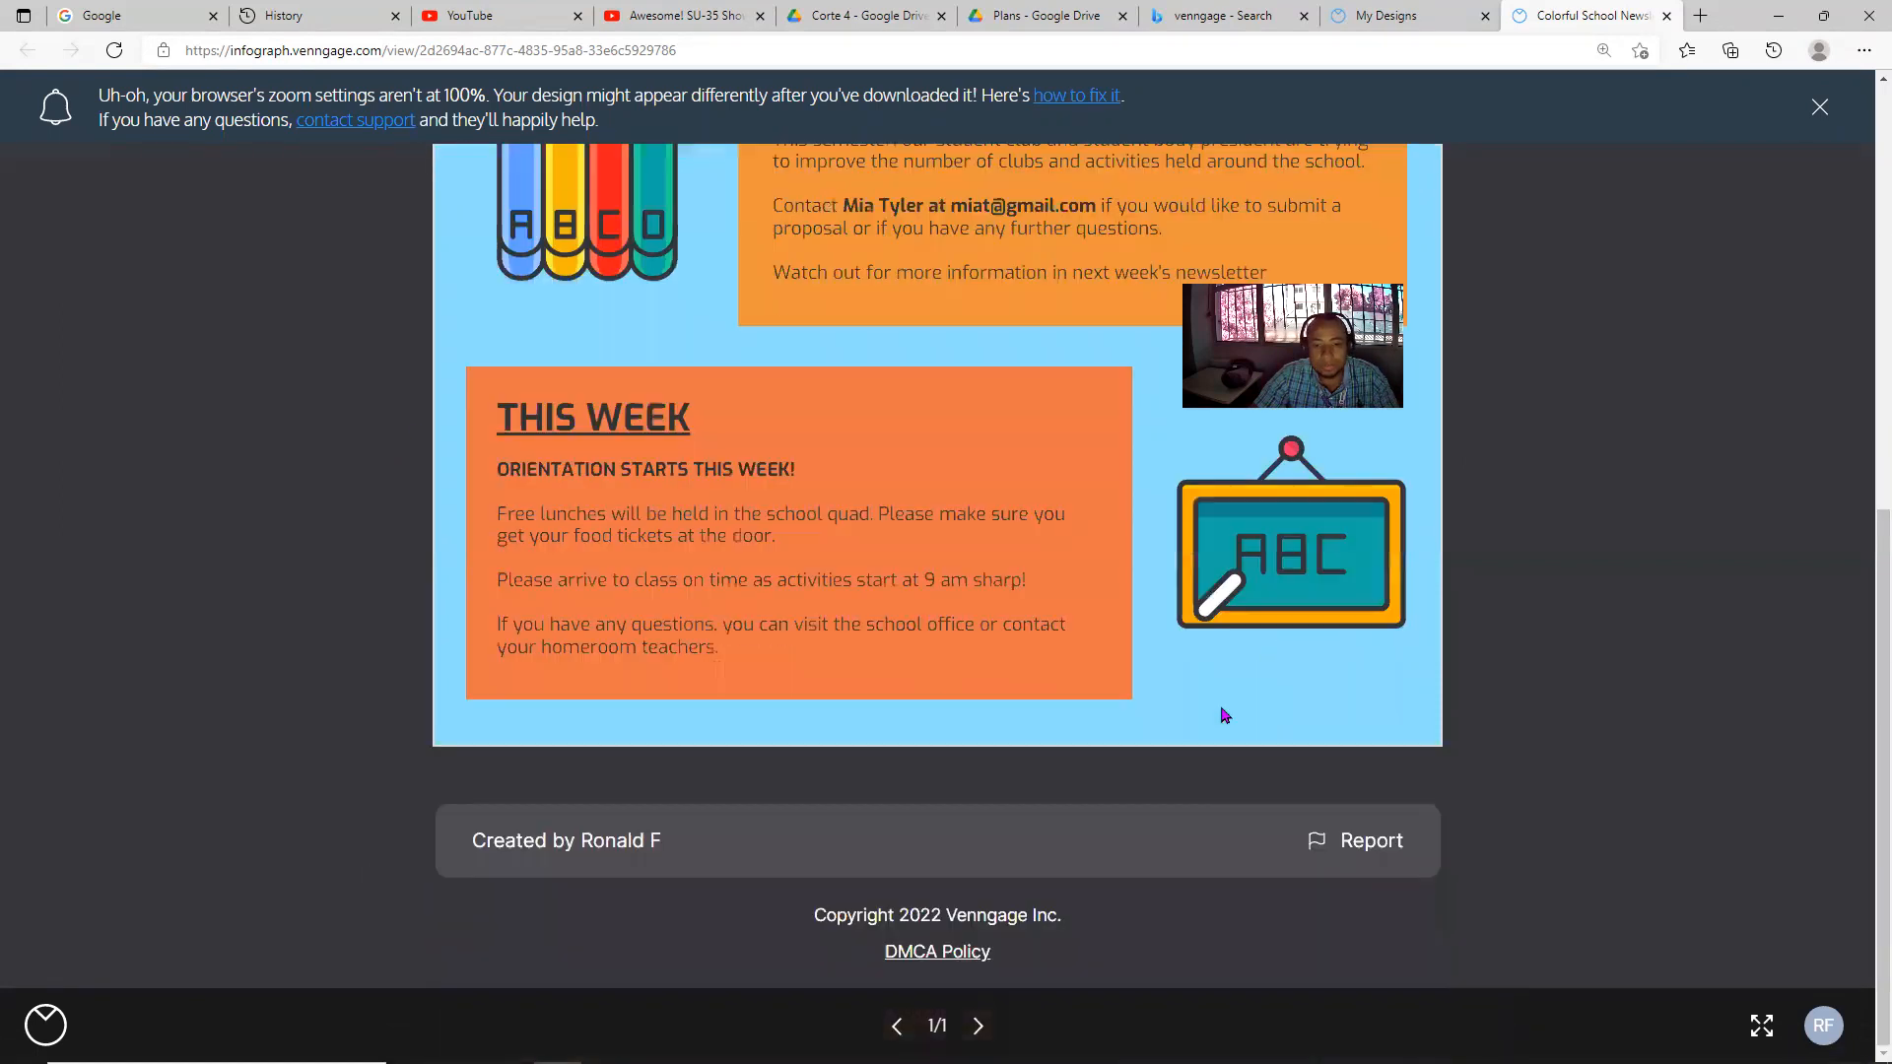
{"action": "scroll", "coordinate": [1224, 715], "scroll_direction": "up", "scroll_amount": 6}
{"action": "scroll", "coordinate": [1225, 714], "scroll_direction": "up", "scroll_amount": 2}
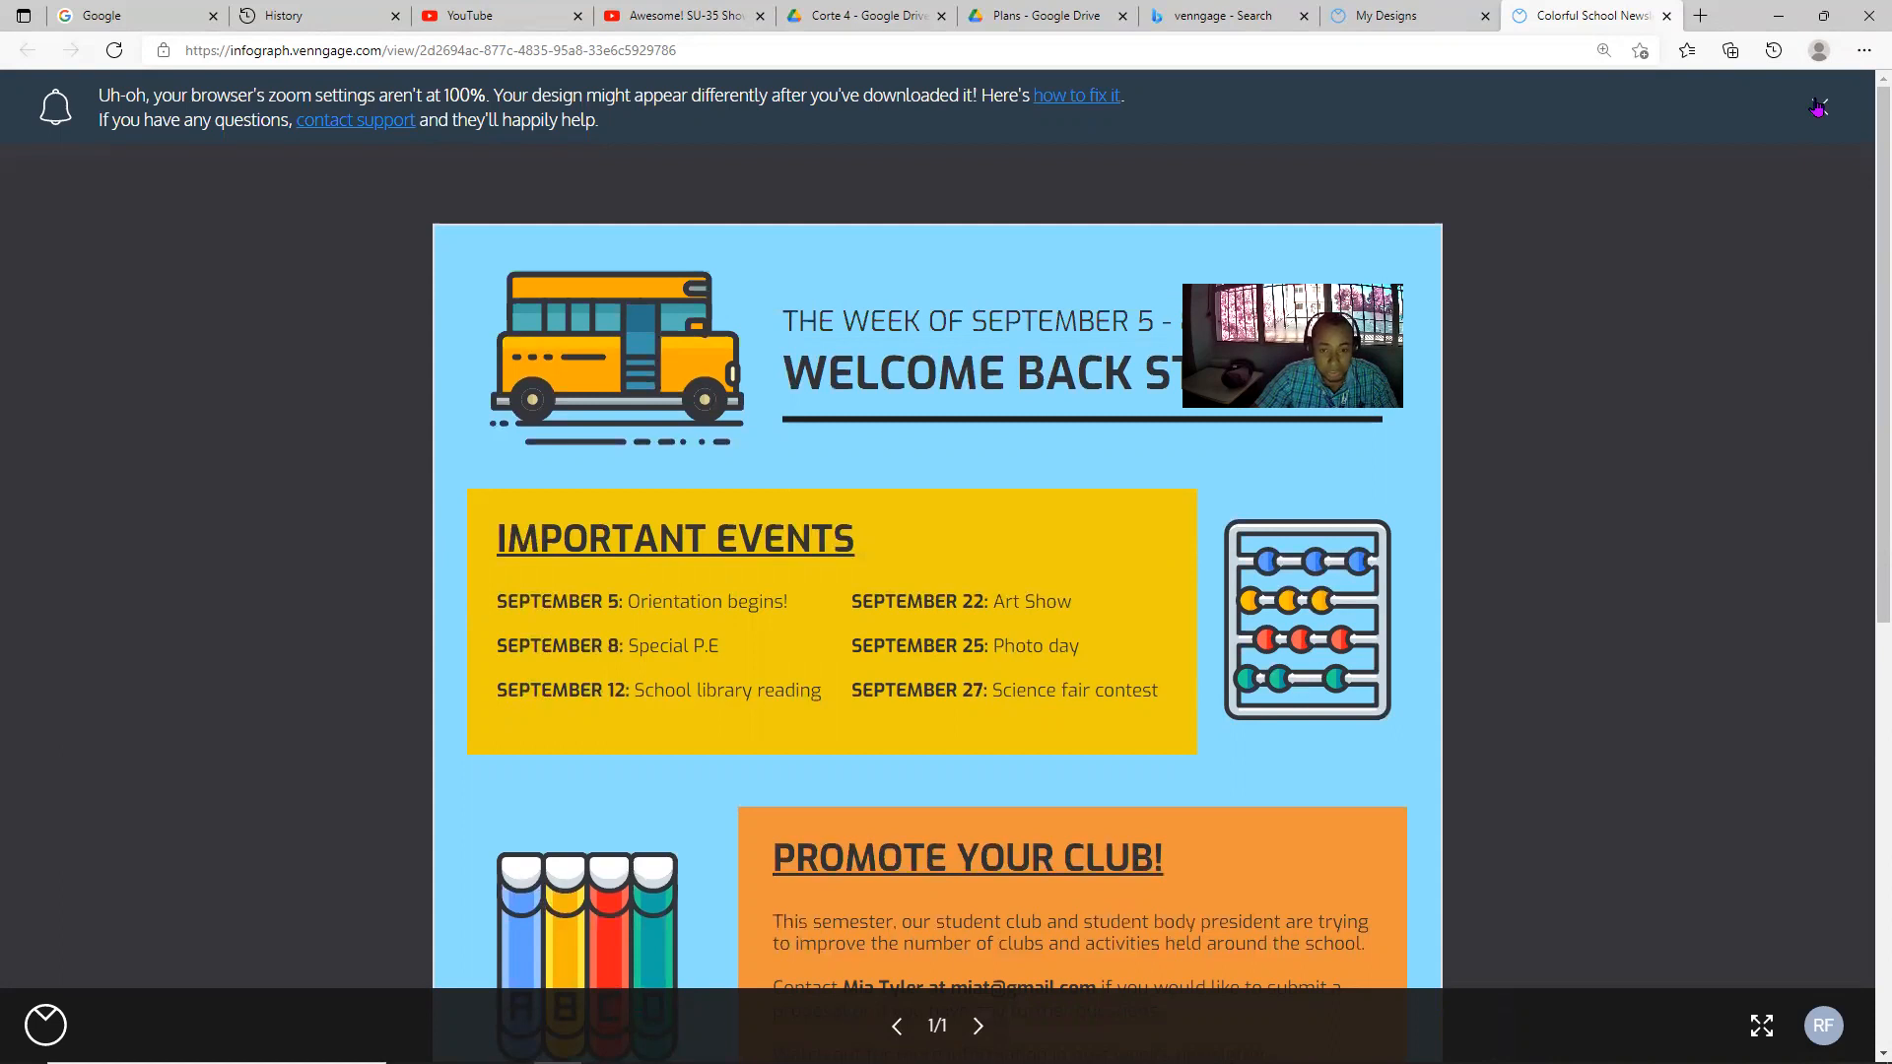
{"action": "scroll", "coordinate": [1022, 641], "scroll_direction": "down", "scroll_amount": 8}
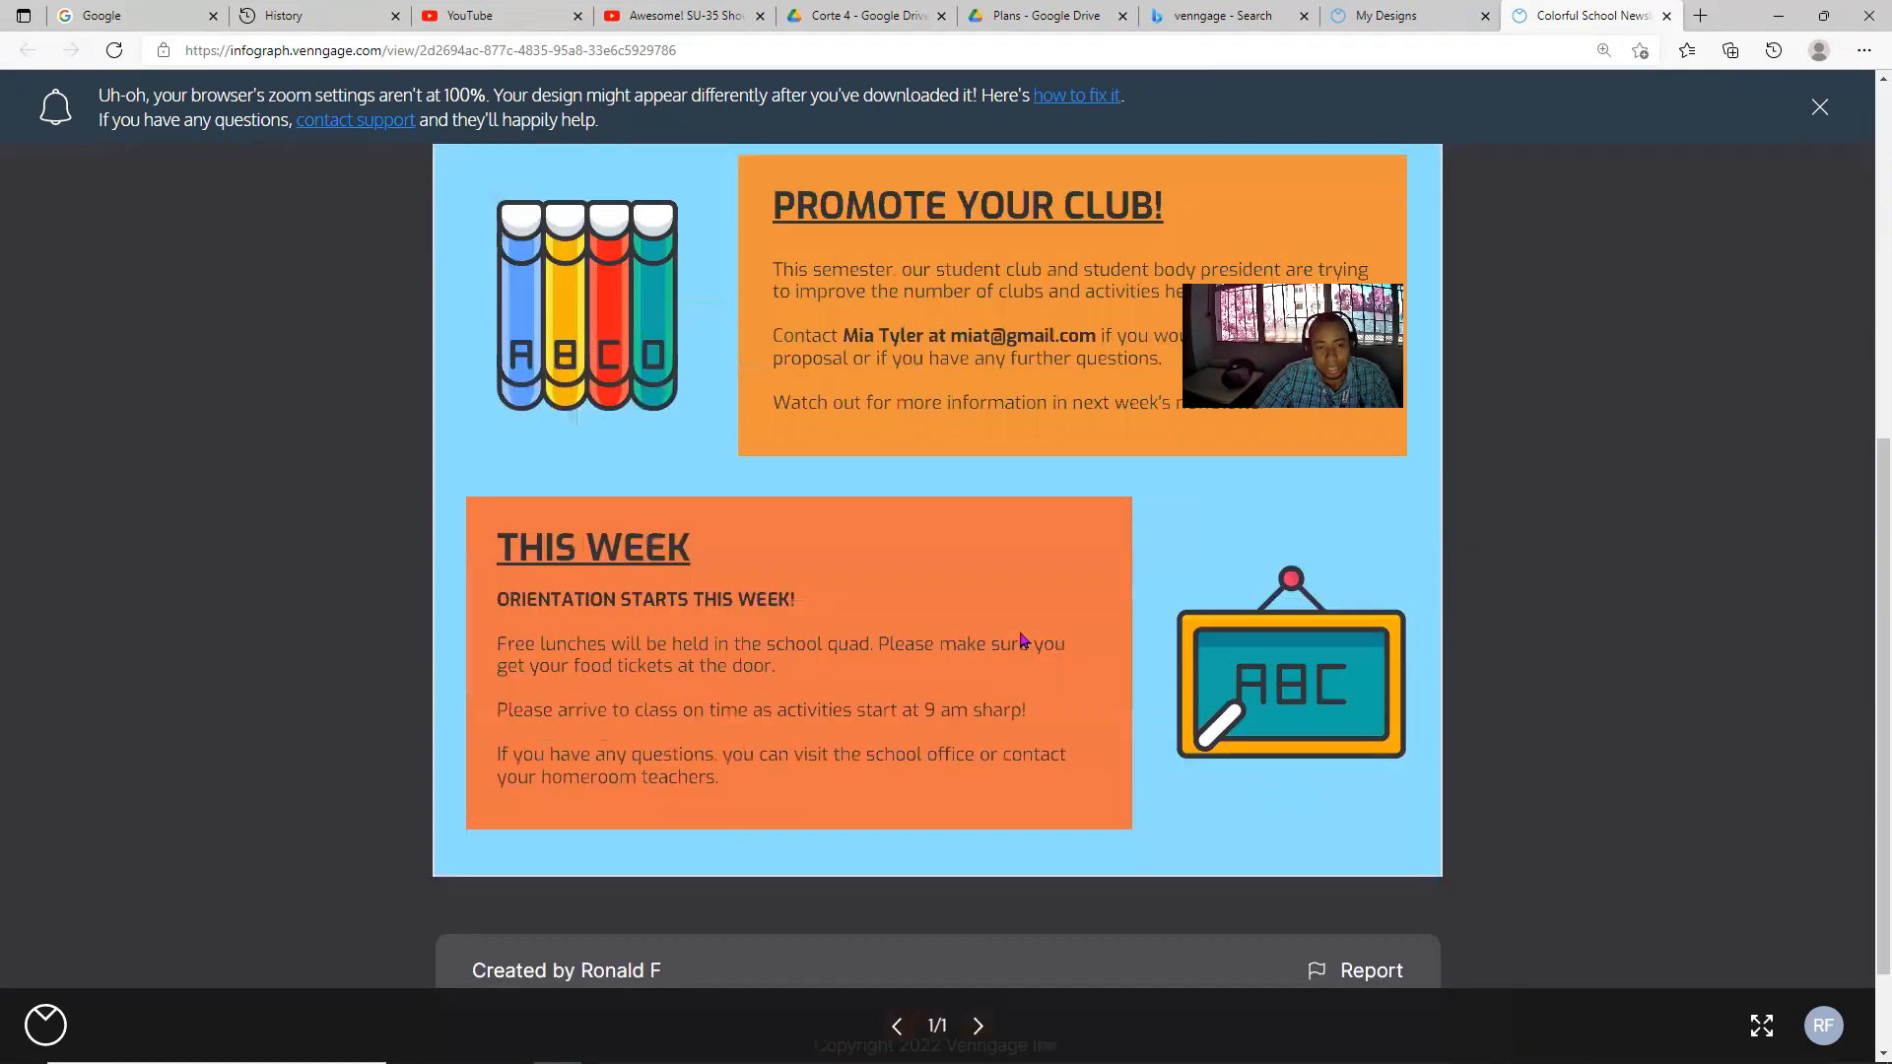
{"action": "scroll", "coordinate": [1034, 625], "scroll_direction": "up", "scroll_amount": 4}
{"action": "scroll", "coordinate": [1568, 262], "scroll_direction": "up", "scroll_amount": 4}
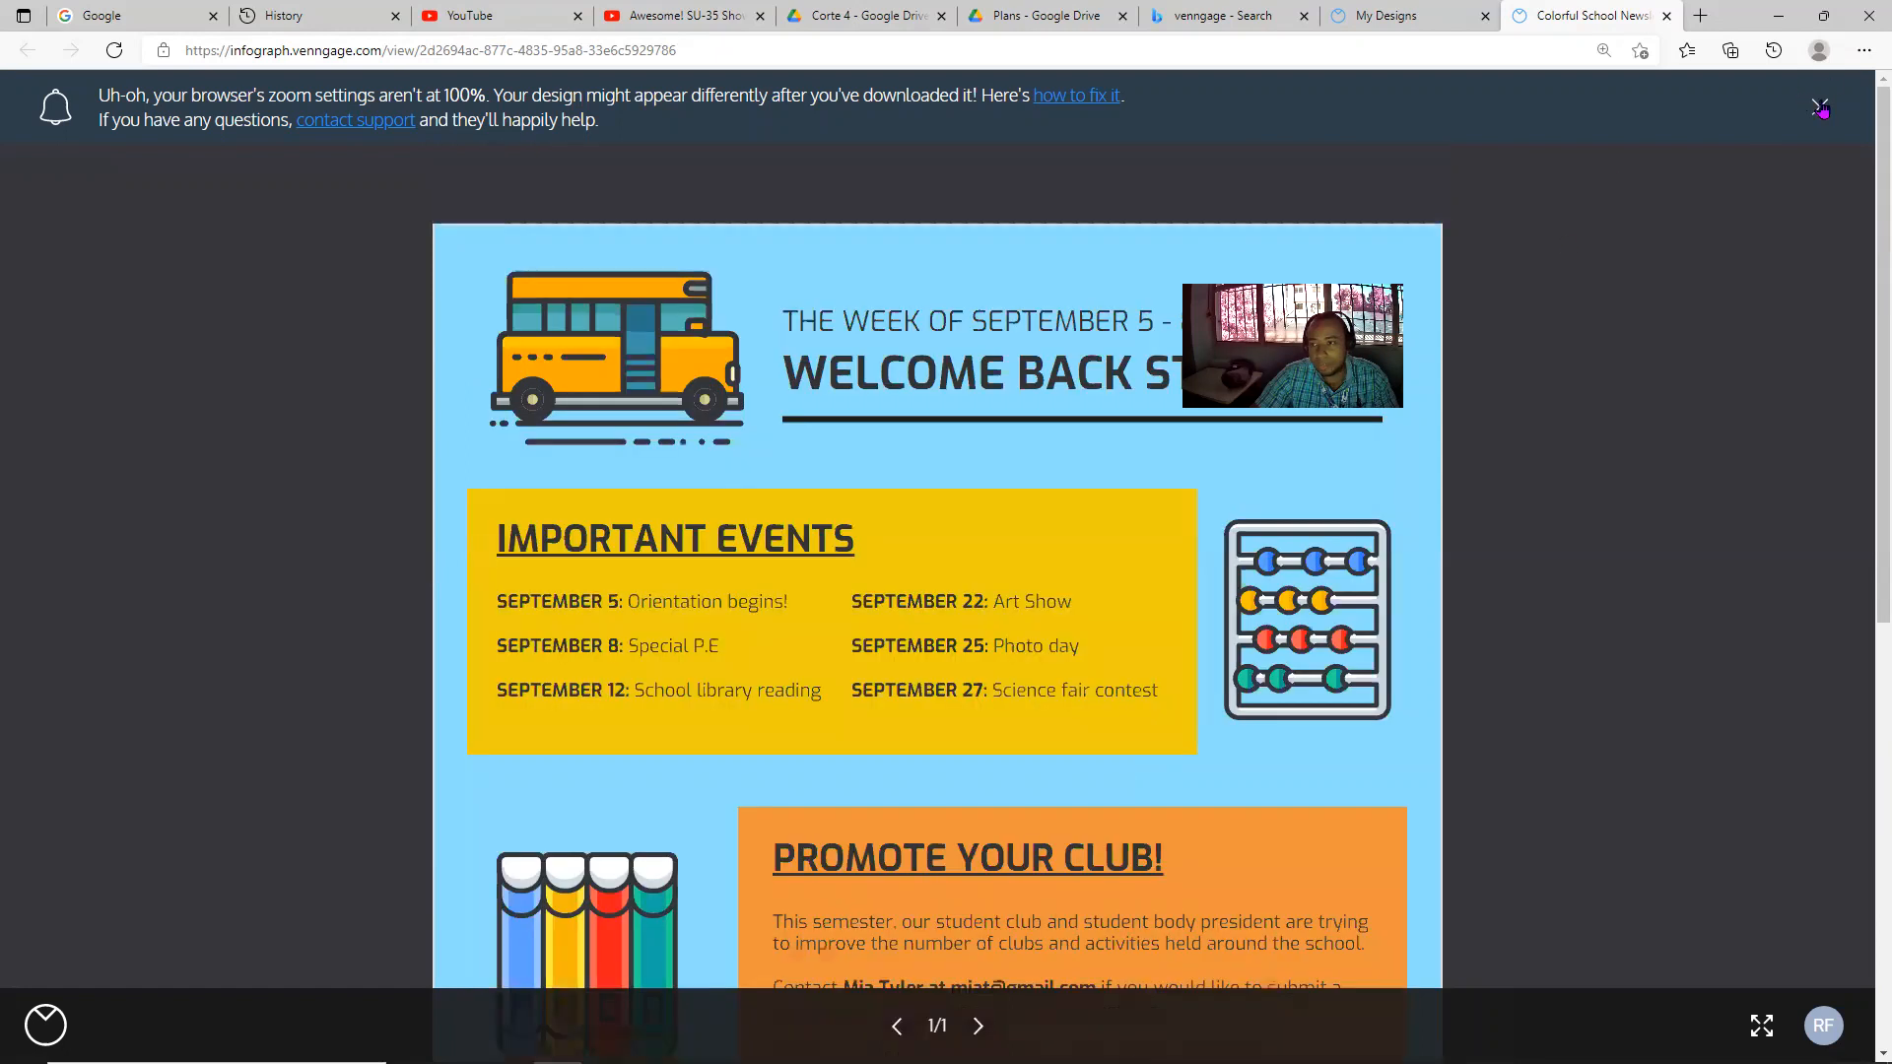
- Dismiss the browser zoom notice, look through the newsletter preview once more and return to the My Designs page
{"action": "left_click", "coordinate": [1820, 109]}
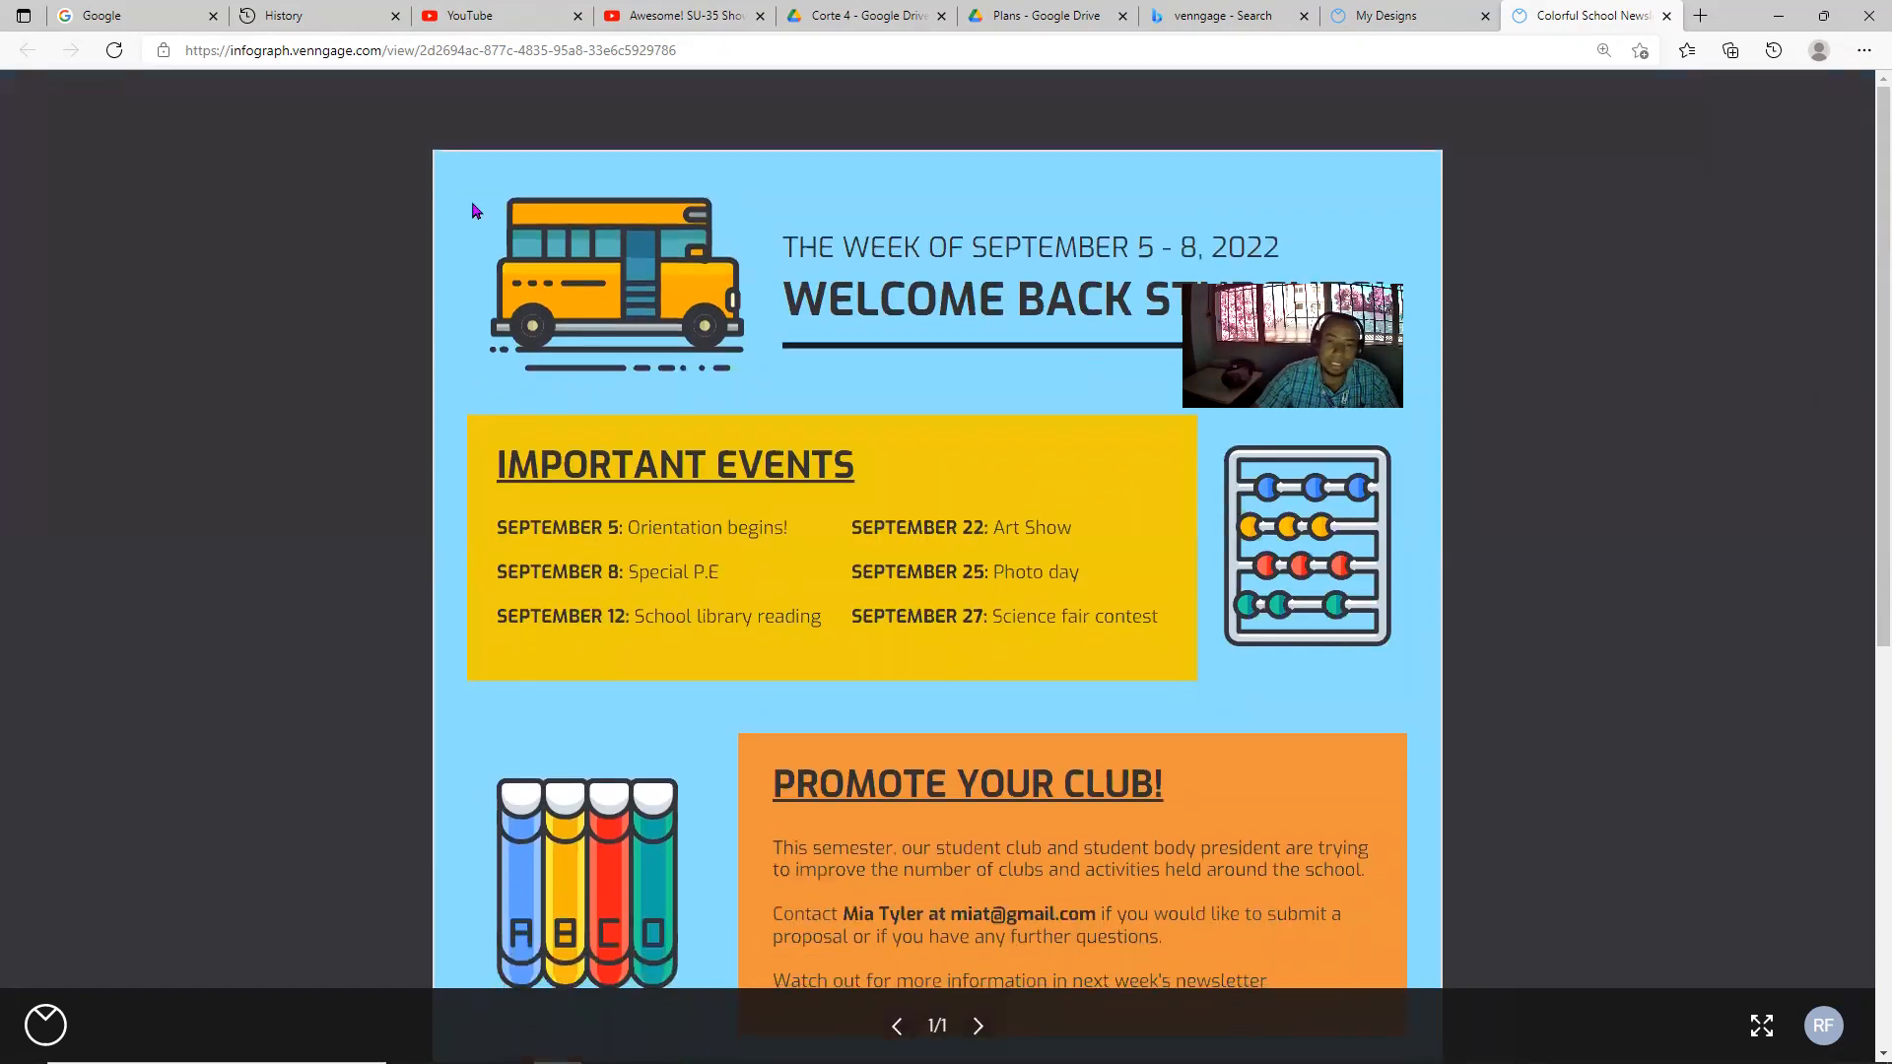
{"action": "scroll", "coordinate": [340, 460], "scroll_direction": "down", "scroll_amount": 7}
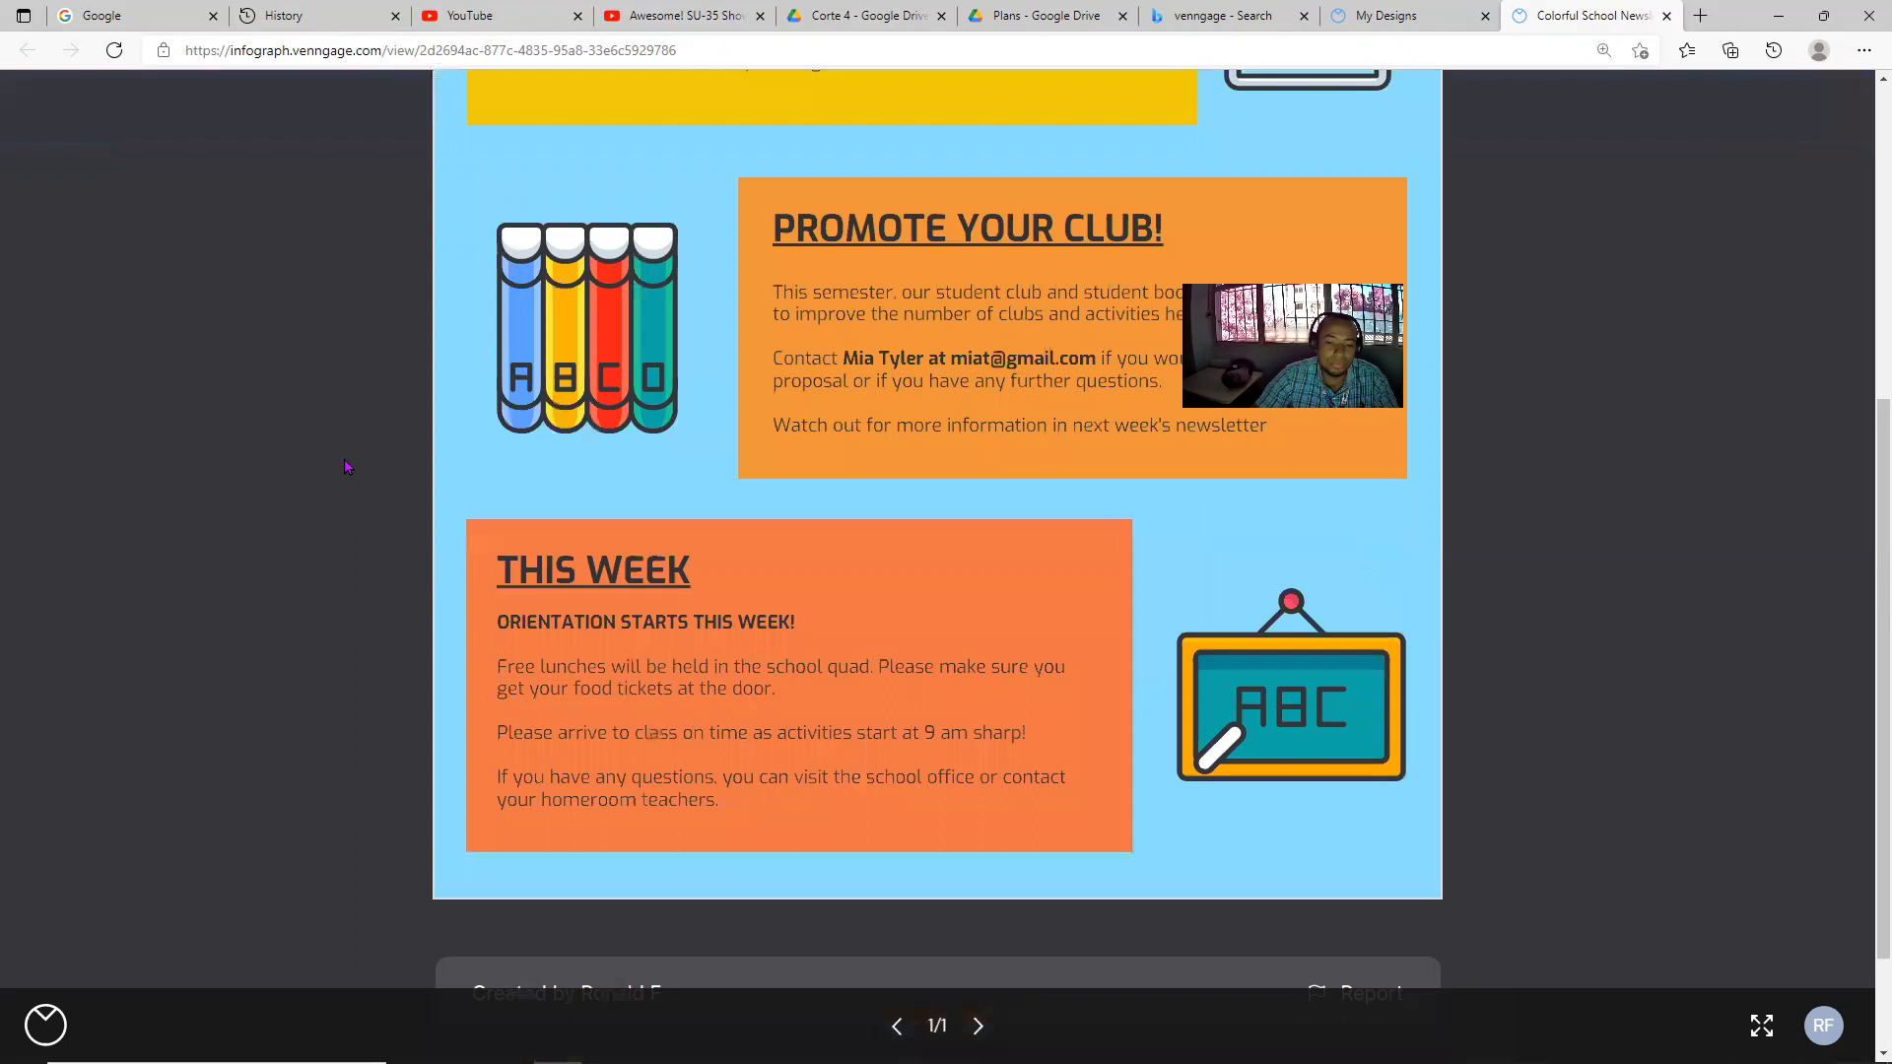
{"action": "scroll", "coordinate": [353, 464], "scroll_direction": "up", "scroll_amount": 7}
{"action": "scroll", "coordinate": [943, 226], "scroll_direction": "up", "scroll_amount": 1}
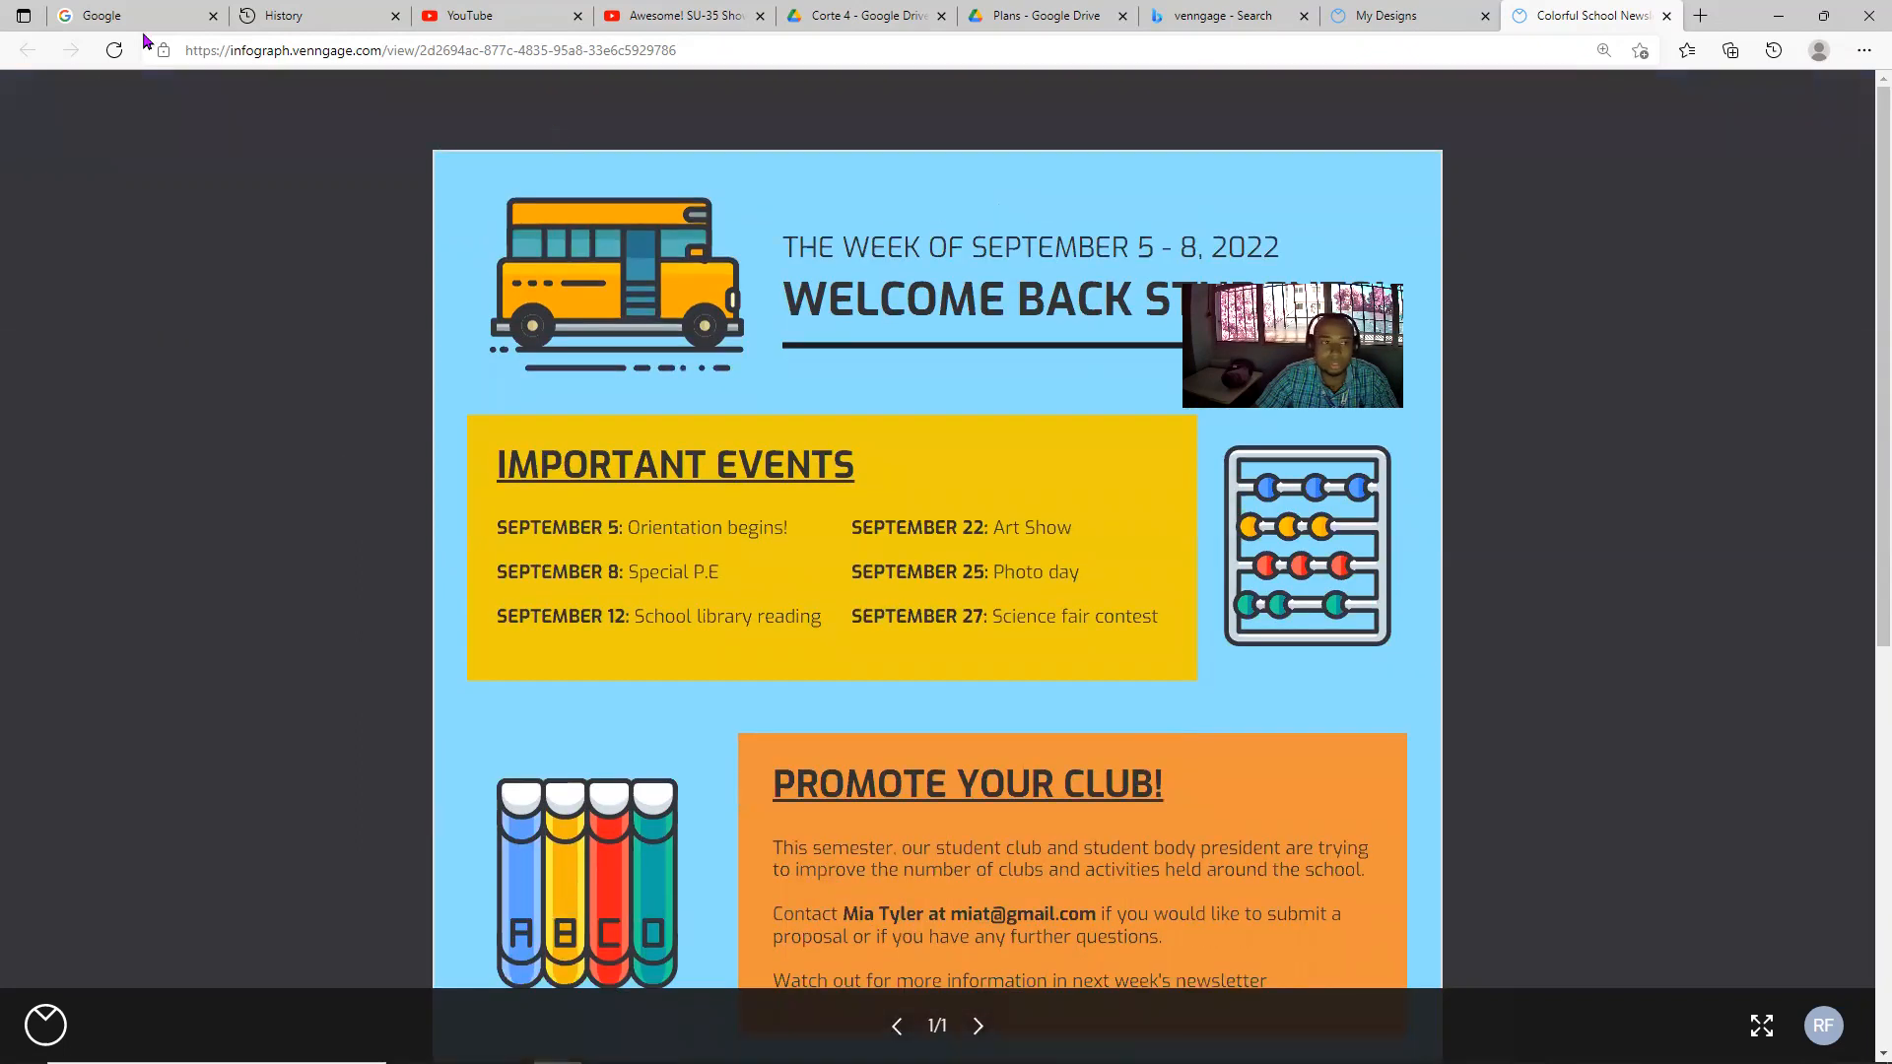
{"action": "left_click", "coordinate": [1419, 16]}
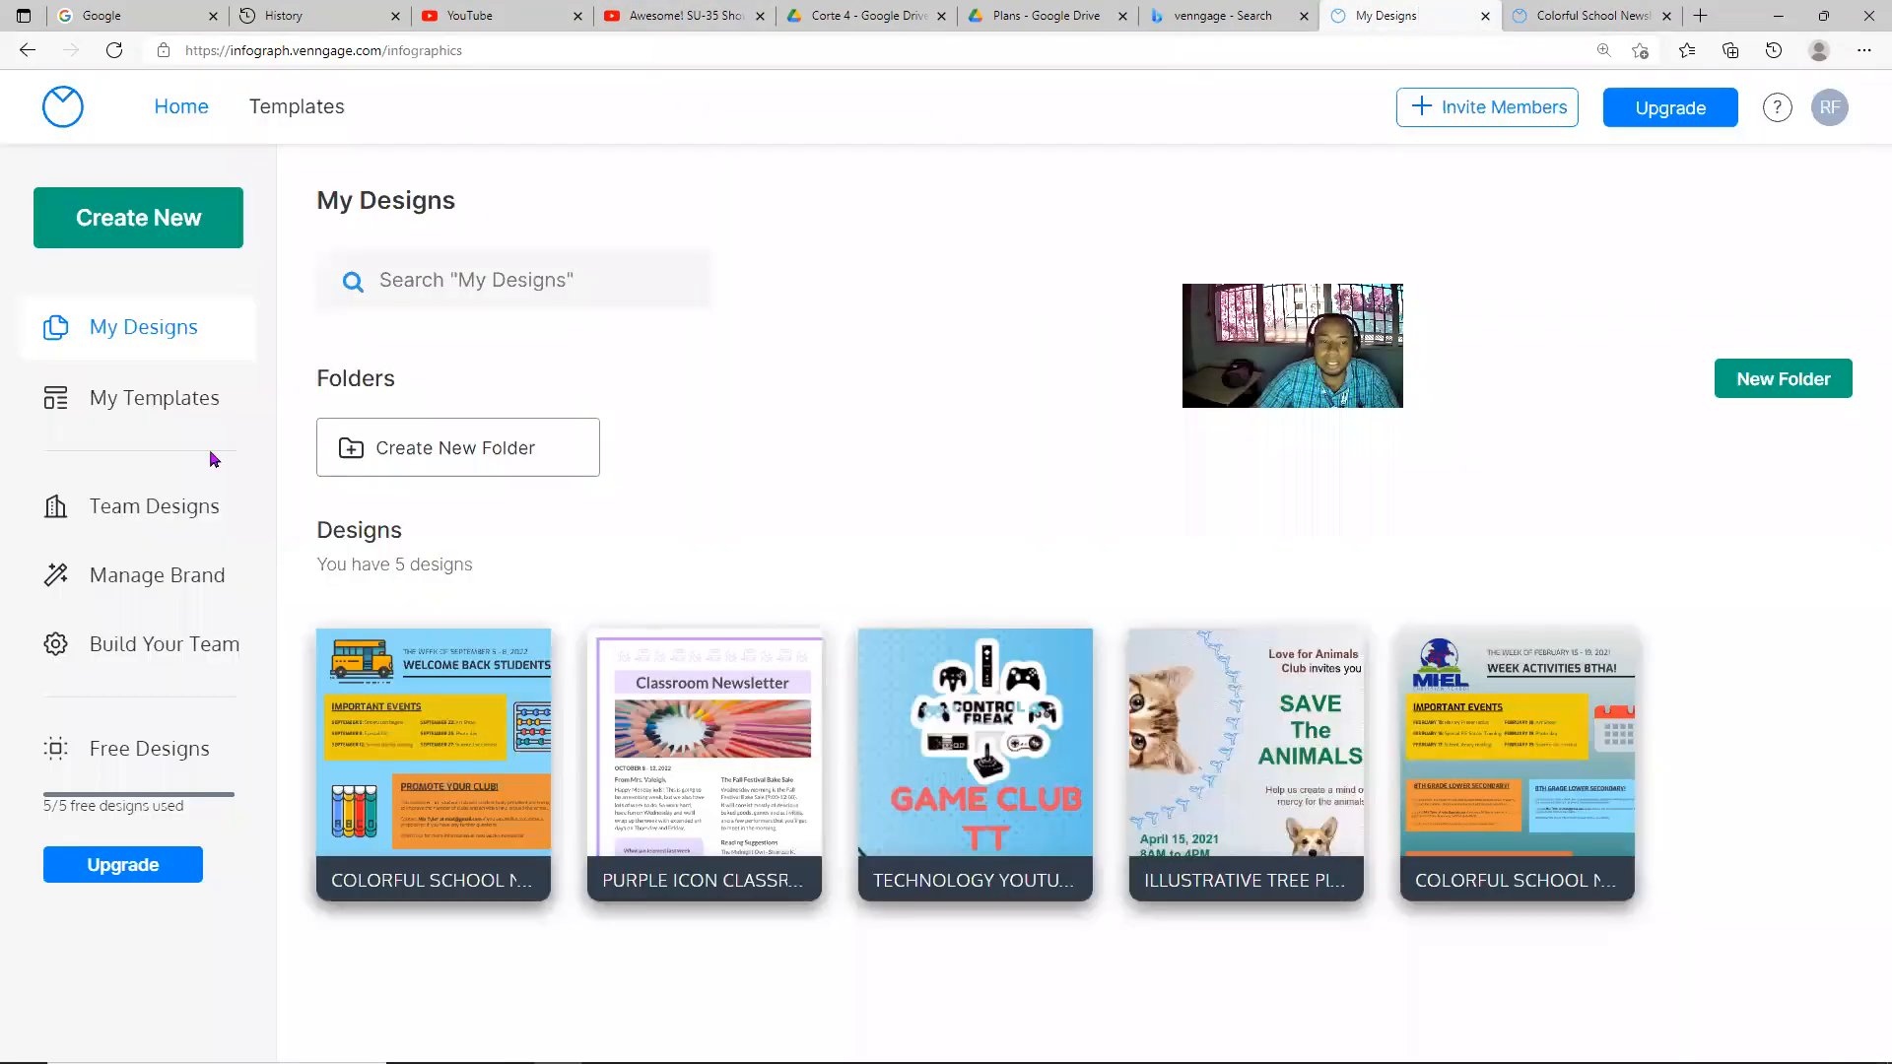
- Dismiss the My Templates upgrade offer, open Venngage's template gallery and show the Newsletters category
{"action": "left_click", "coordinate": [145, 394]}
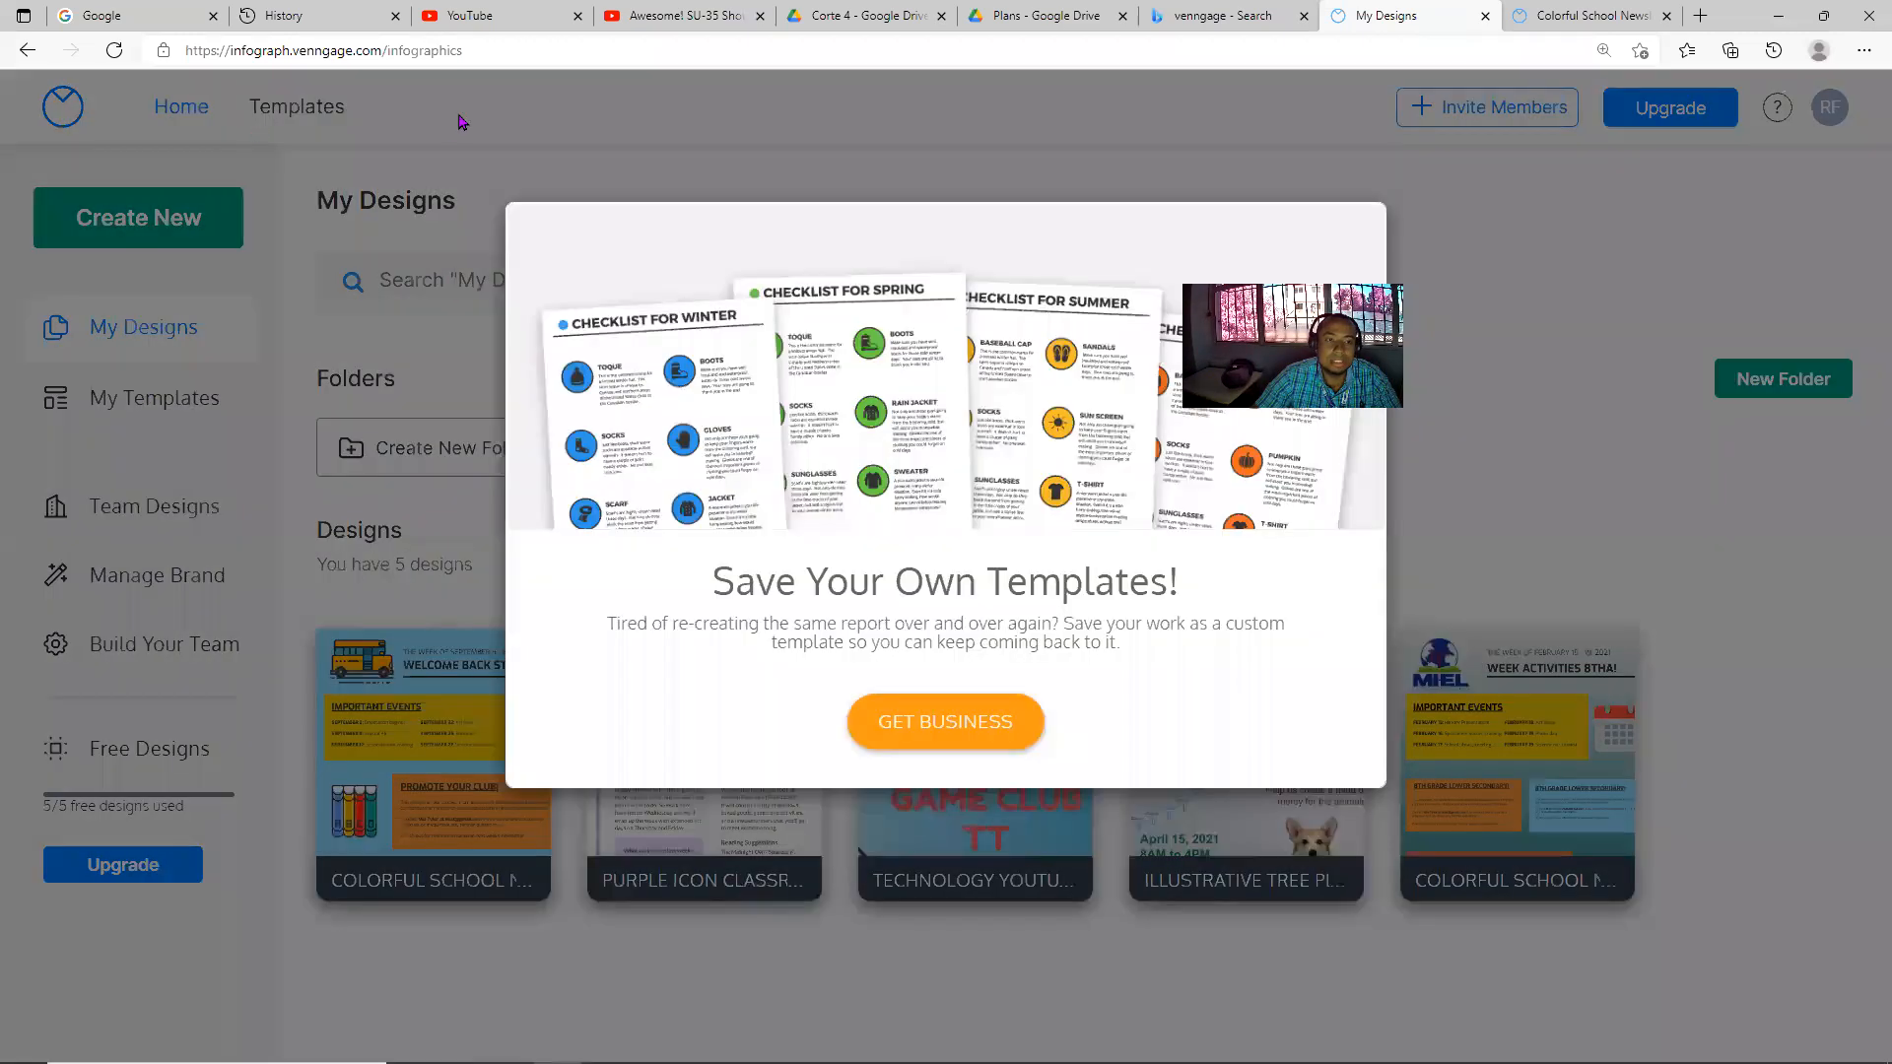
{"action": "left_click", "coordinate": [320, 116]}
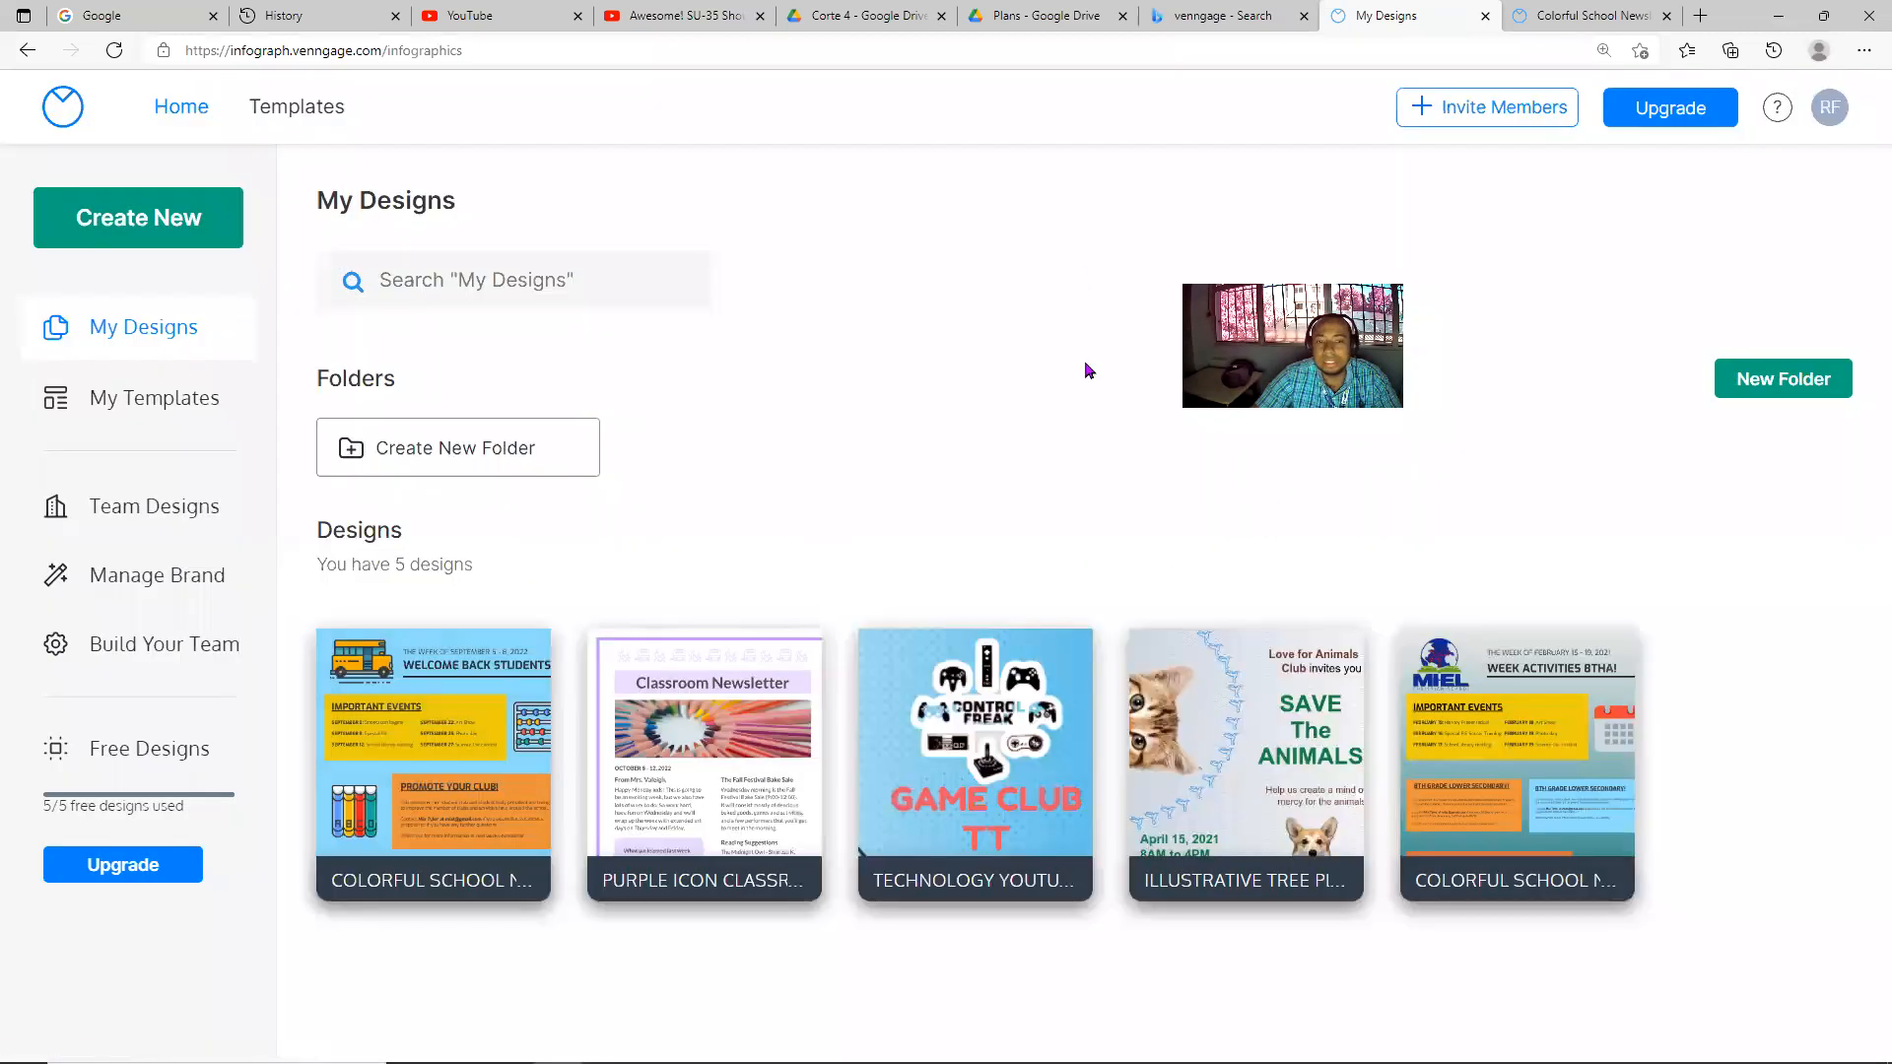
{"action": "left_click", "coordinate": [318, 108]}
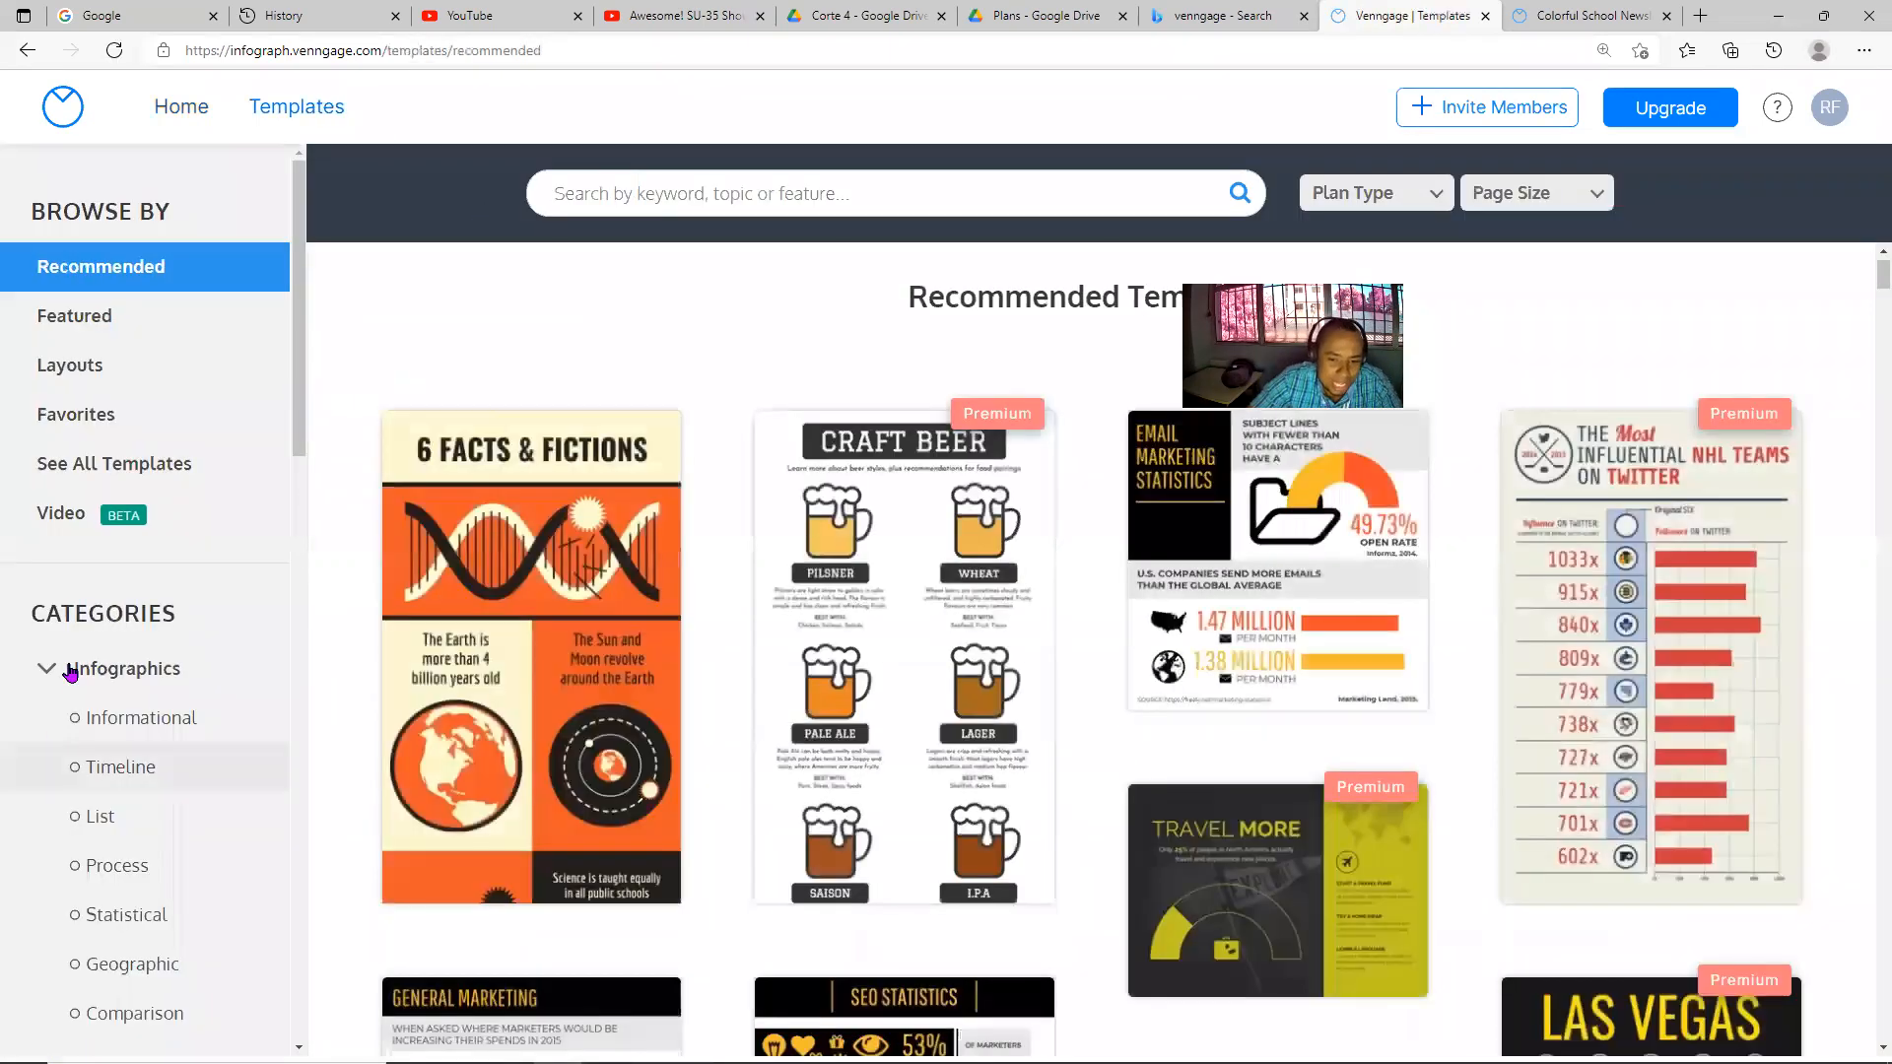
{"action": "scroll", "coordinate": [85, 768], "scroll_direction": "down", "scroll_amount": 1}
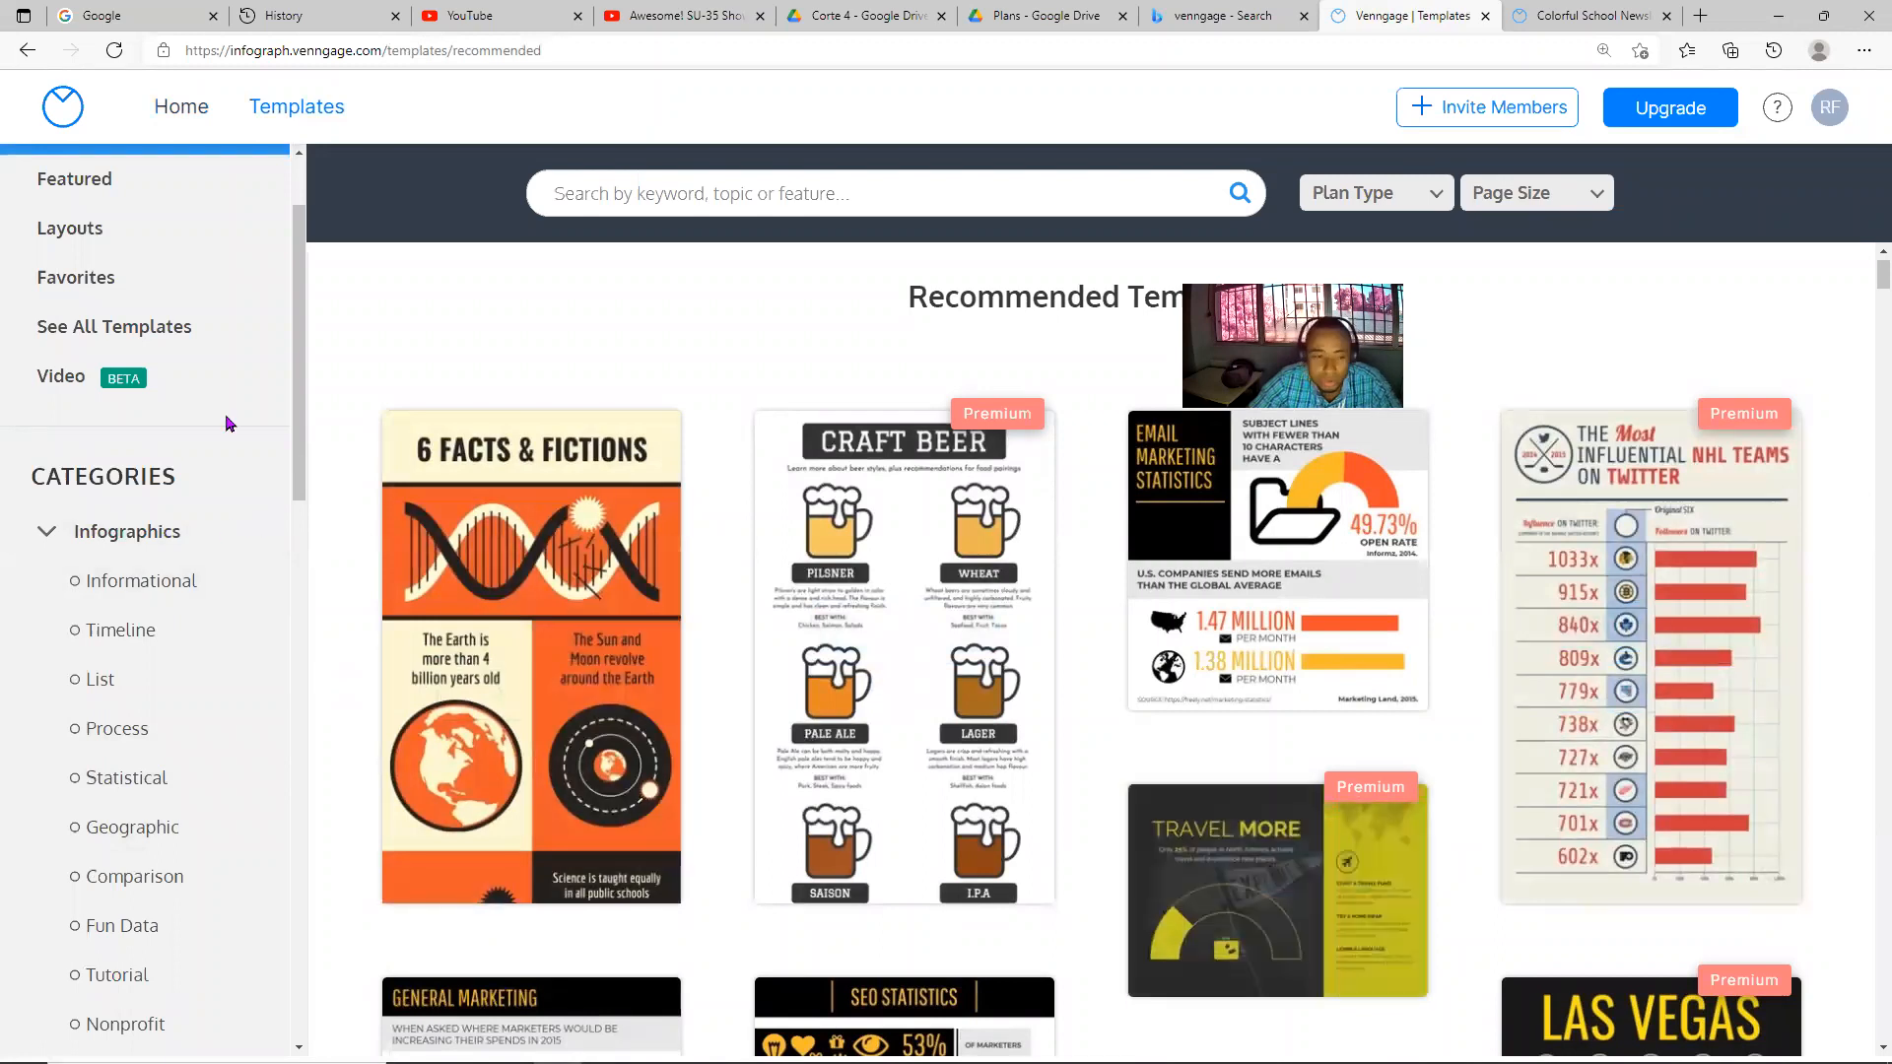
{"action": "scroll", "coordinate": [198, 676], "scroll_direction": "down", "scroll_amount": 3}
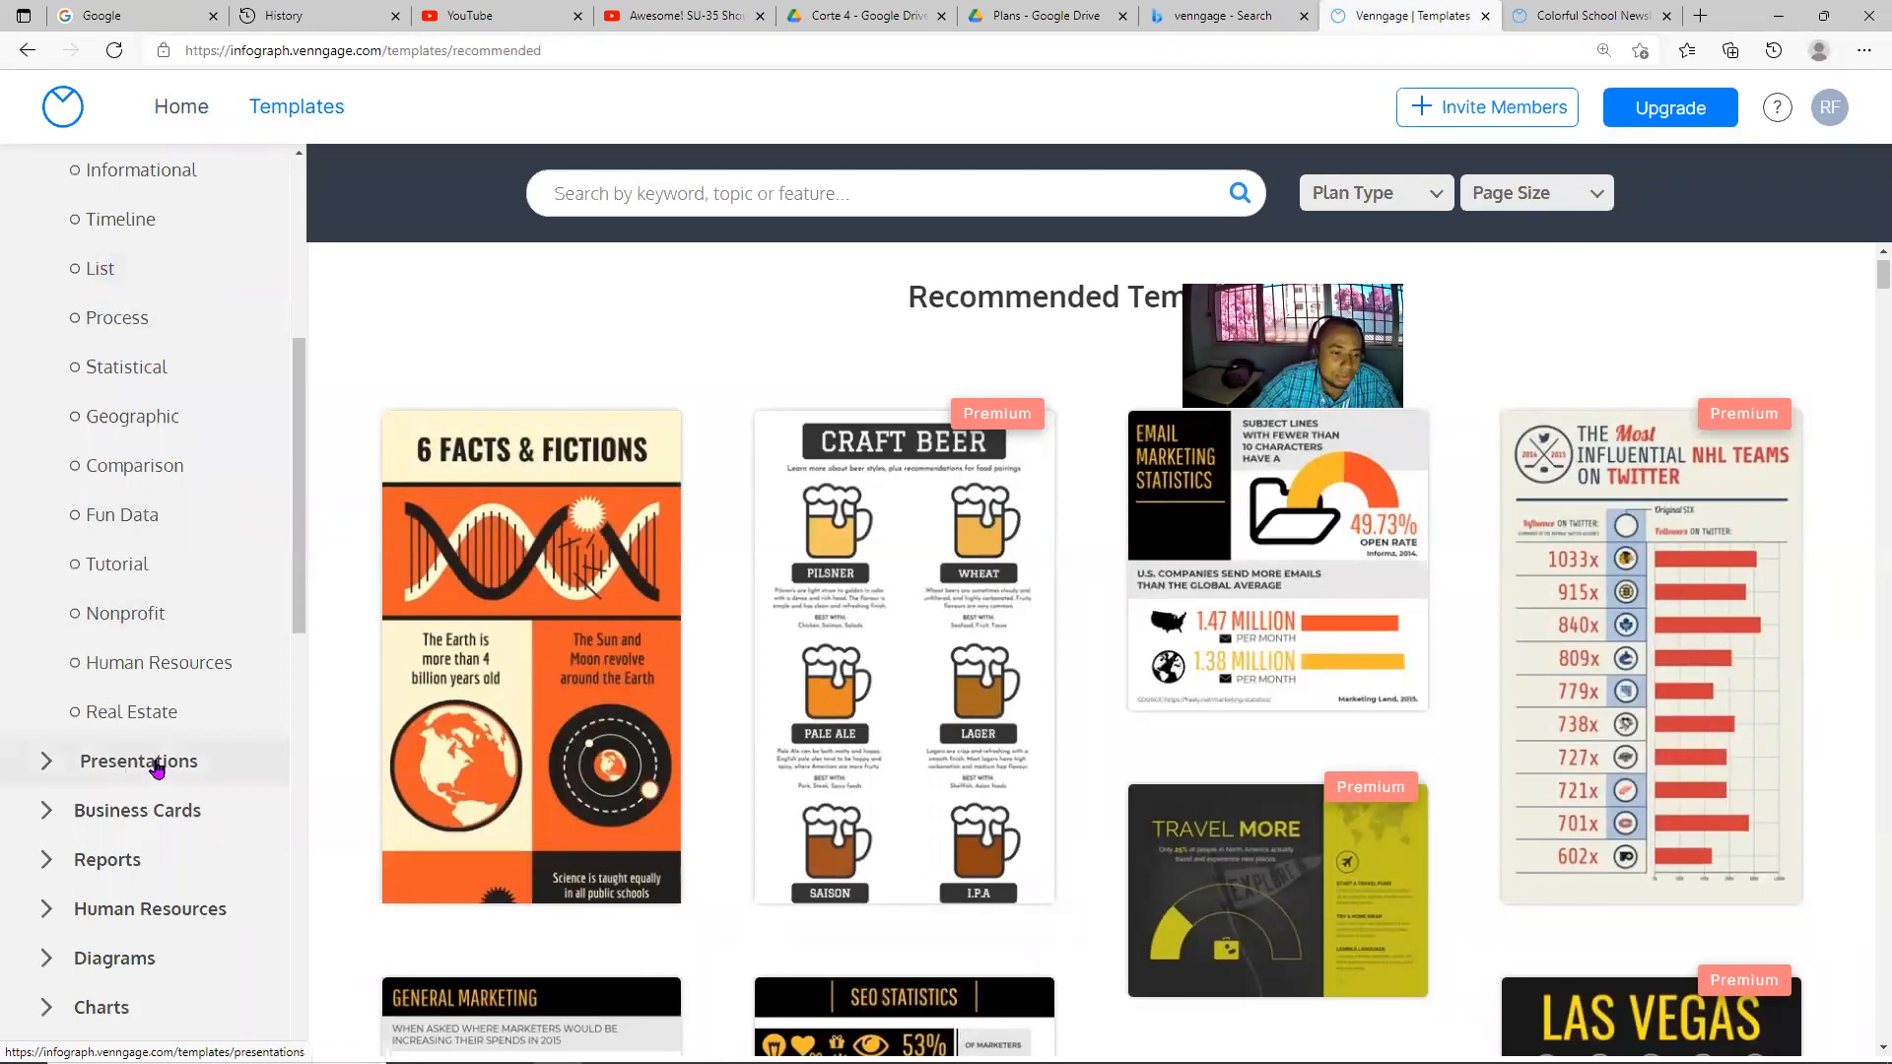
{"action": "scroll", "coordinate": [182, 803], "scroll_direction": "down", "scroll_amount": 1}
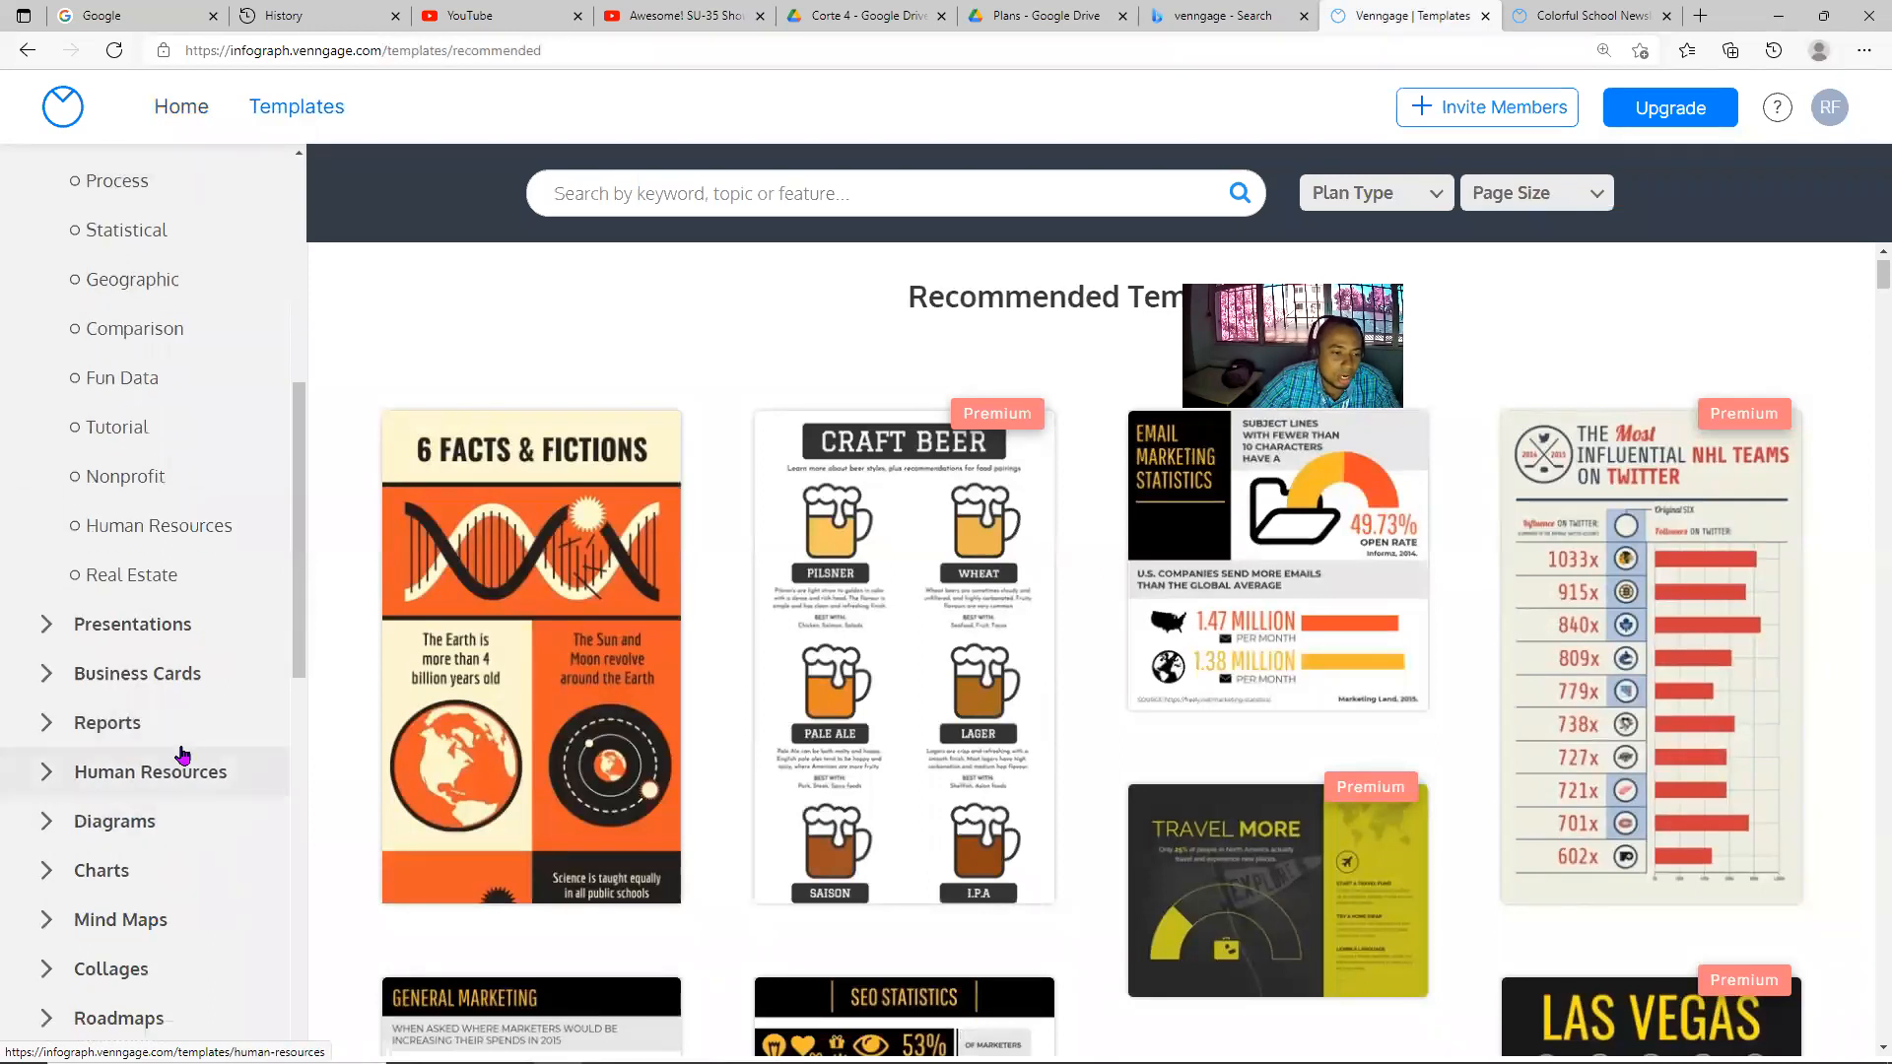
{"action": "scroll", "coordinate": [184, 828], "scroll_direction": "down", "scroll_amount": 1}
{"action": "scroll", "coordinate": [184, 887], "scroll_direction": "down", "scroll_amount": 4}
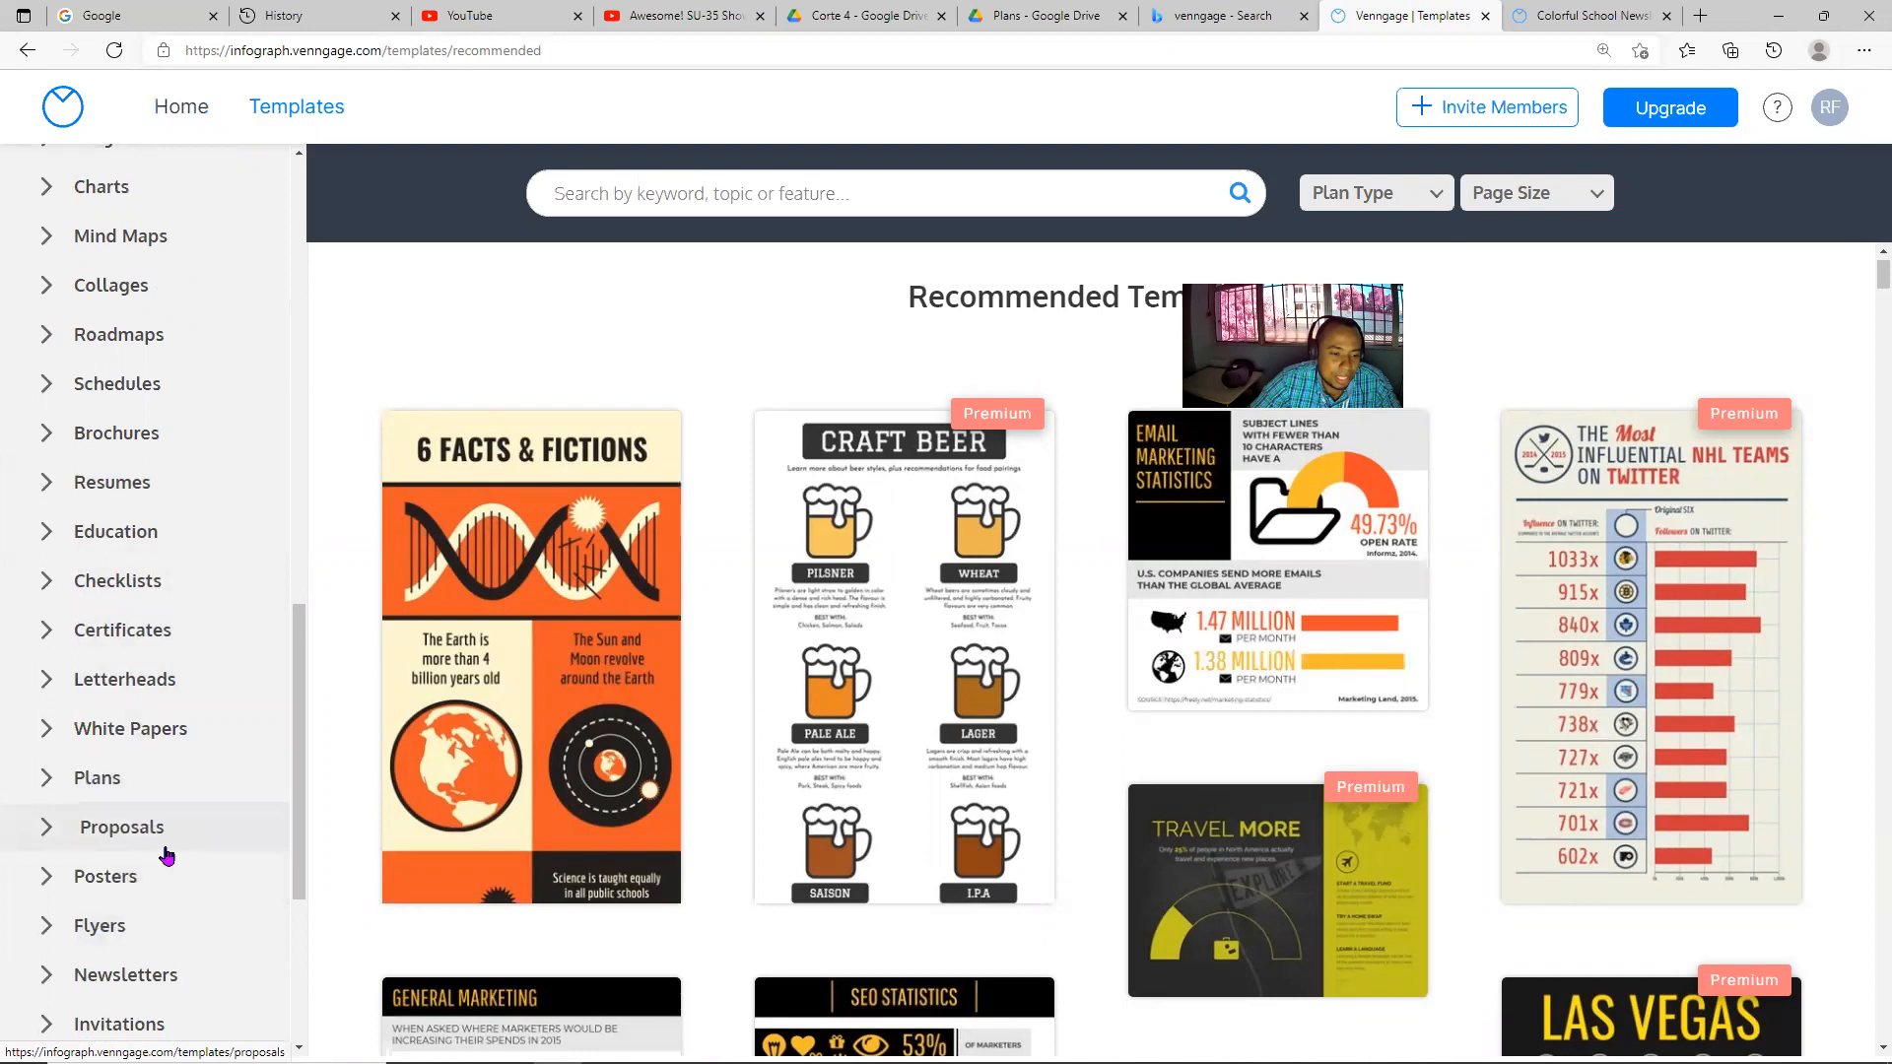
{"action": "scroll", "coordinate": [106, 756], "scroll_direction": "down", "scroll_amount": 1}
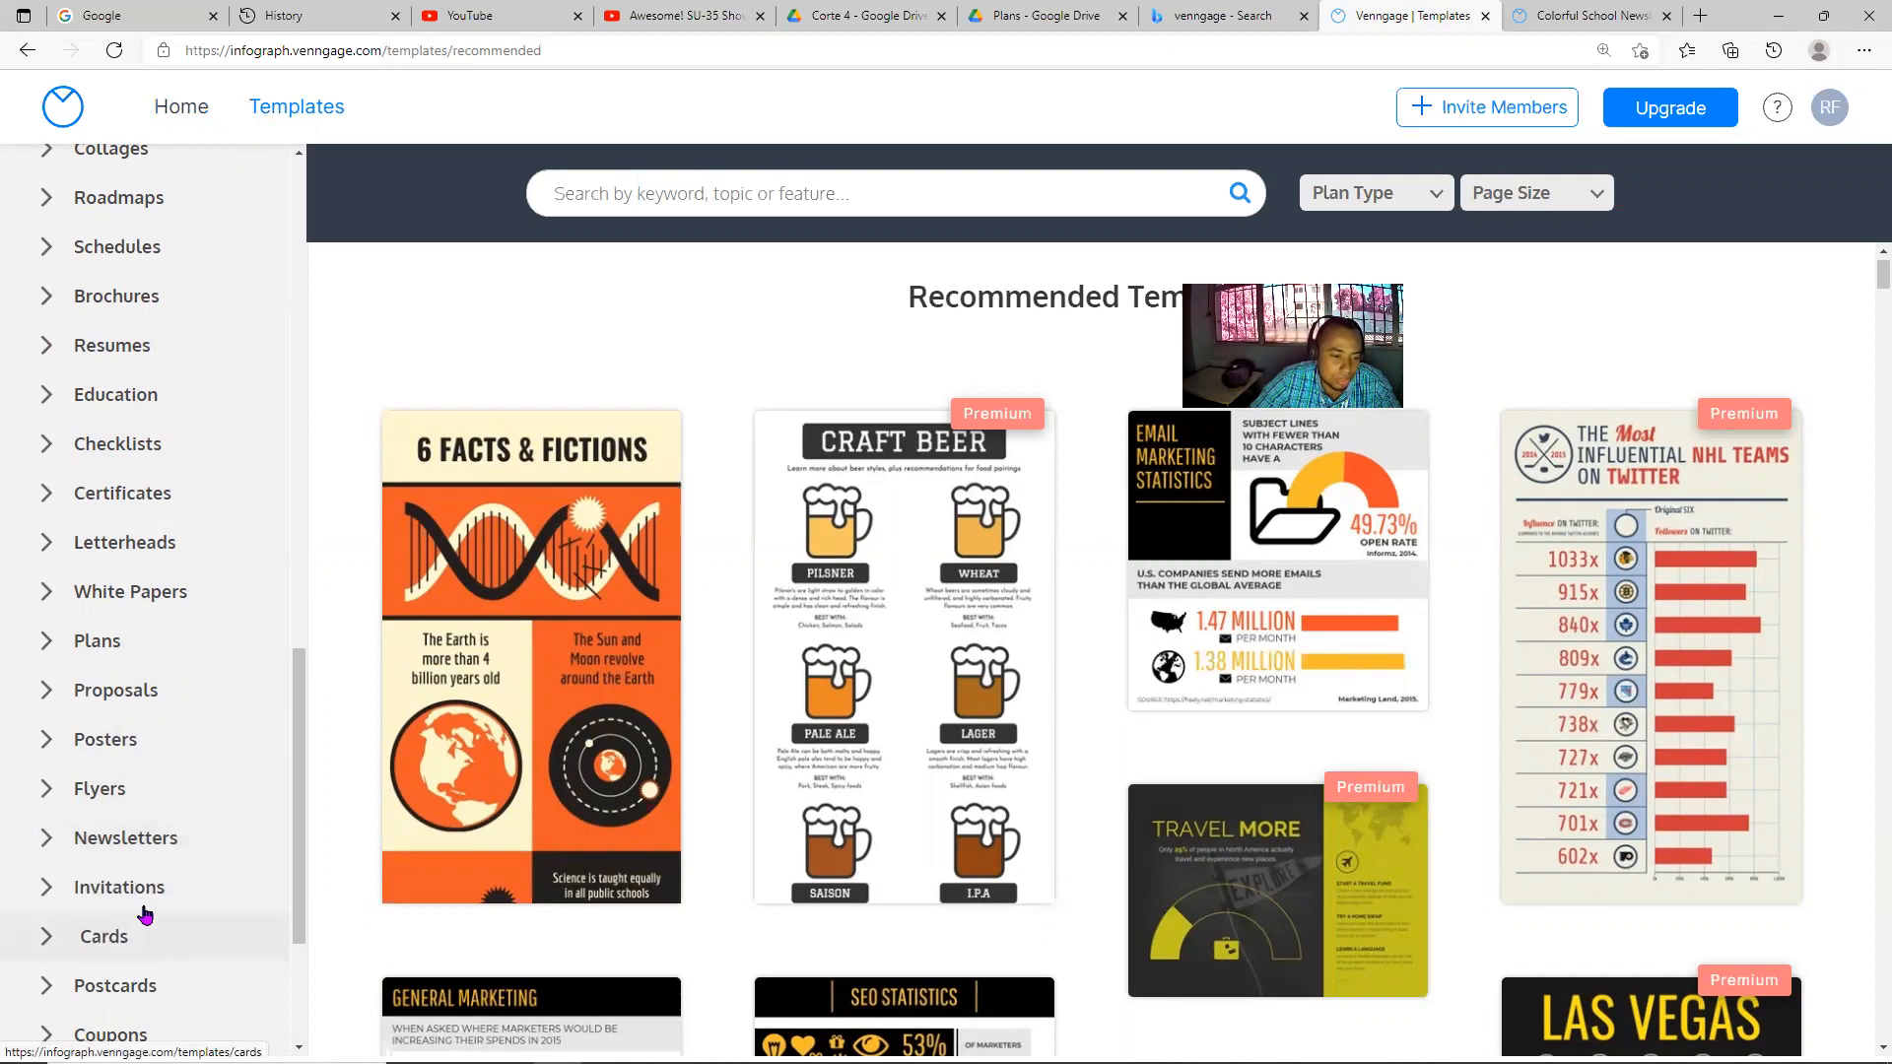
{"action": "left_click", "coordinate": [86, 839]}
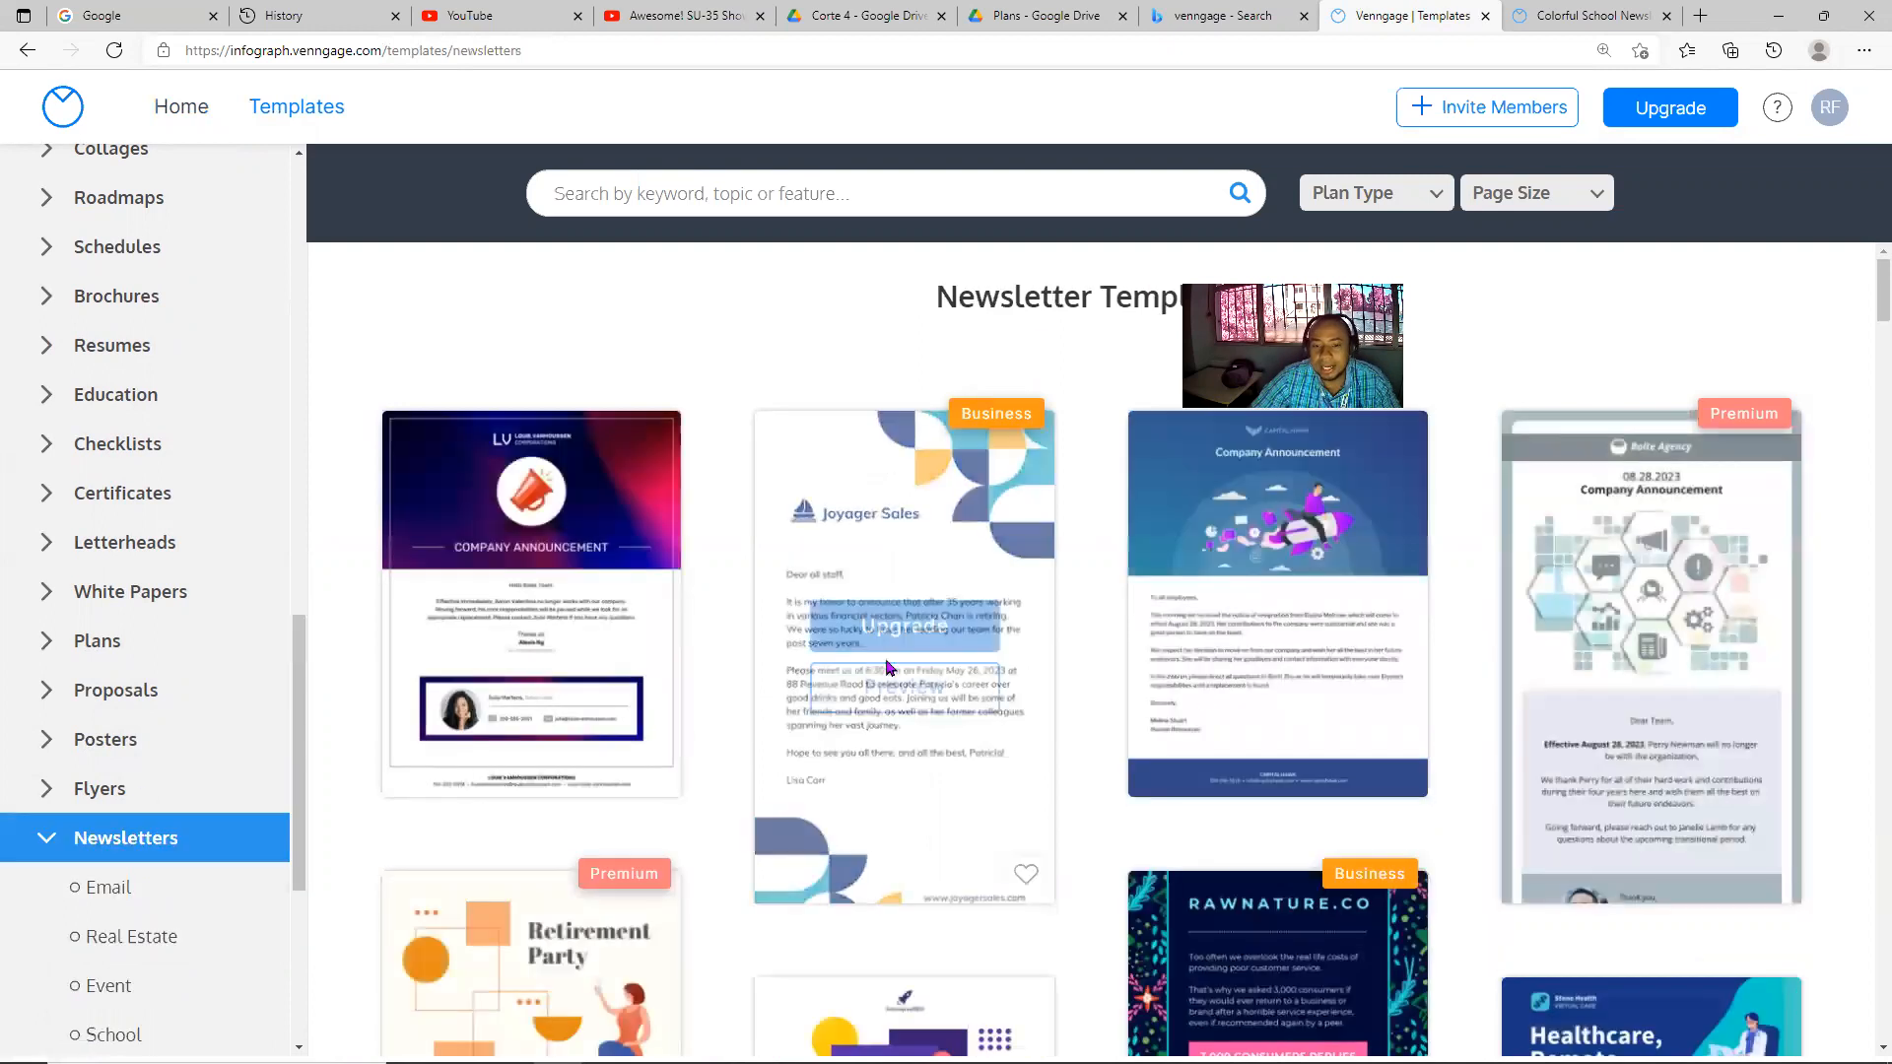
- Look over the newsletter templates and filter them to the Free plan type
{"action": "scroll", "coordinate": [800, 641], "scroll_direction": "down", "scroll_amount": 5}
{"action": "scroll", "coordinate": [800, 640], "scroll_direction": "down", "scroll_amount": 10}
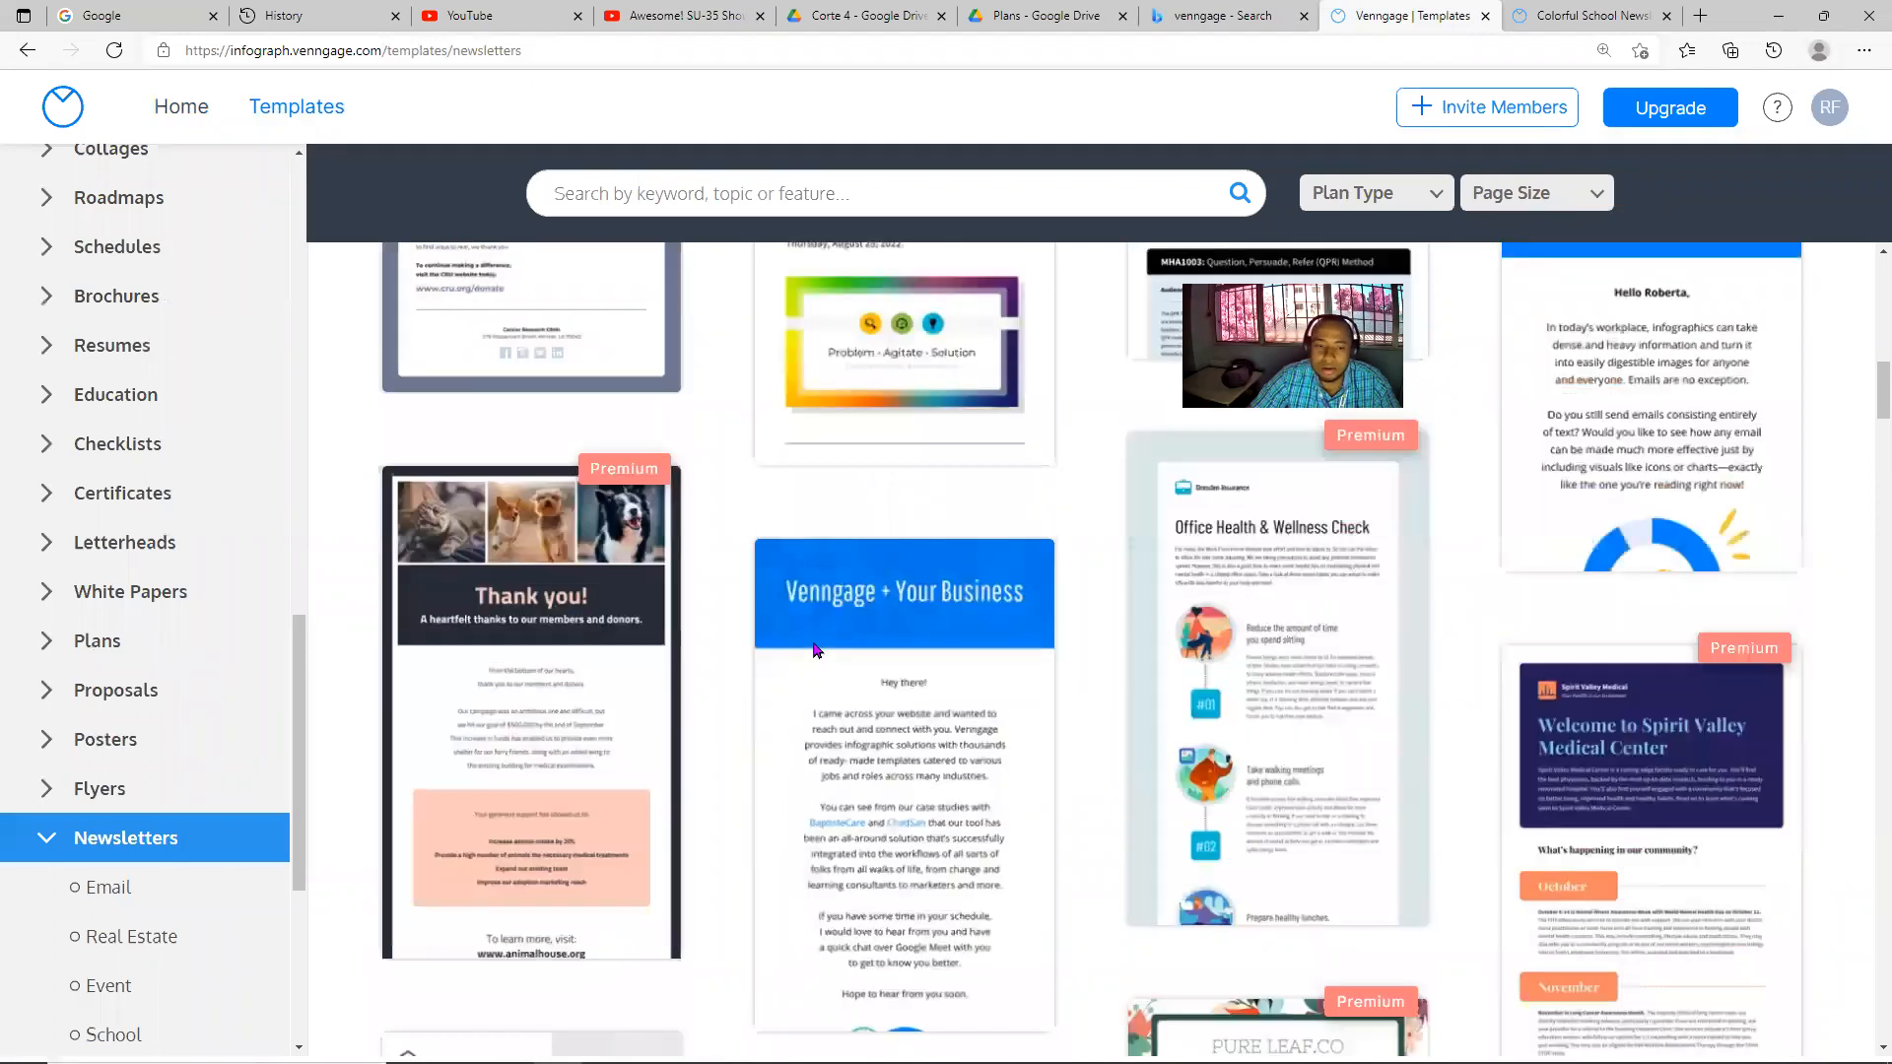
{"action": "scroll", "coordinate": [813, 650], "scroll_direction": "up", "scroll_amount": 10}
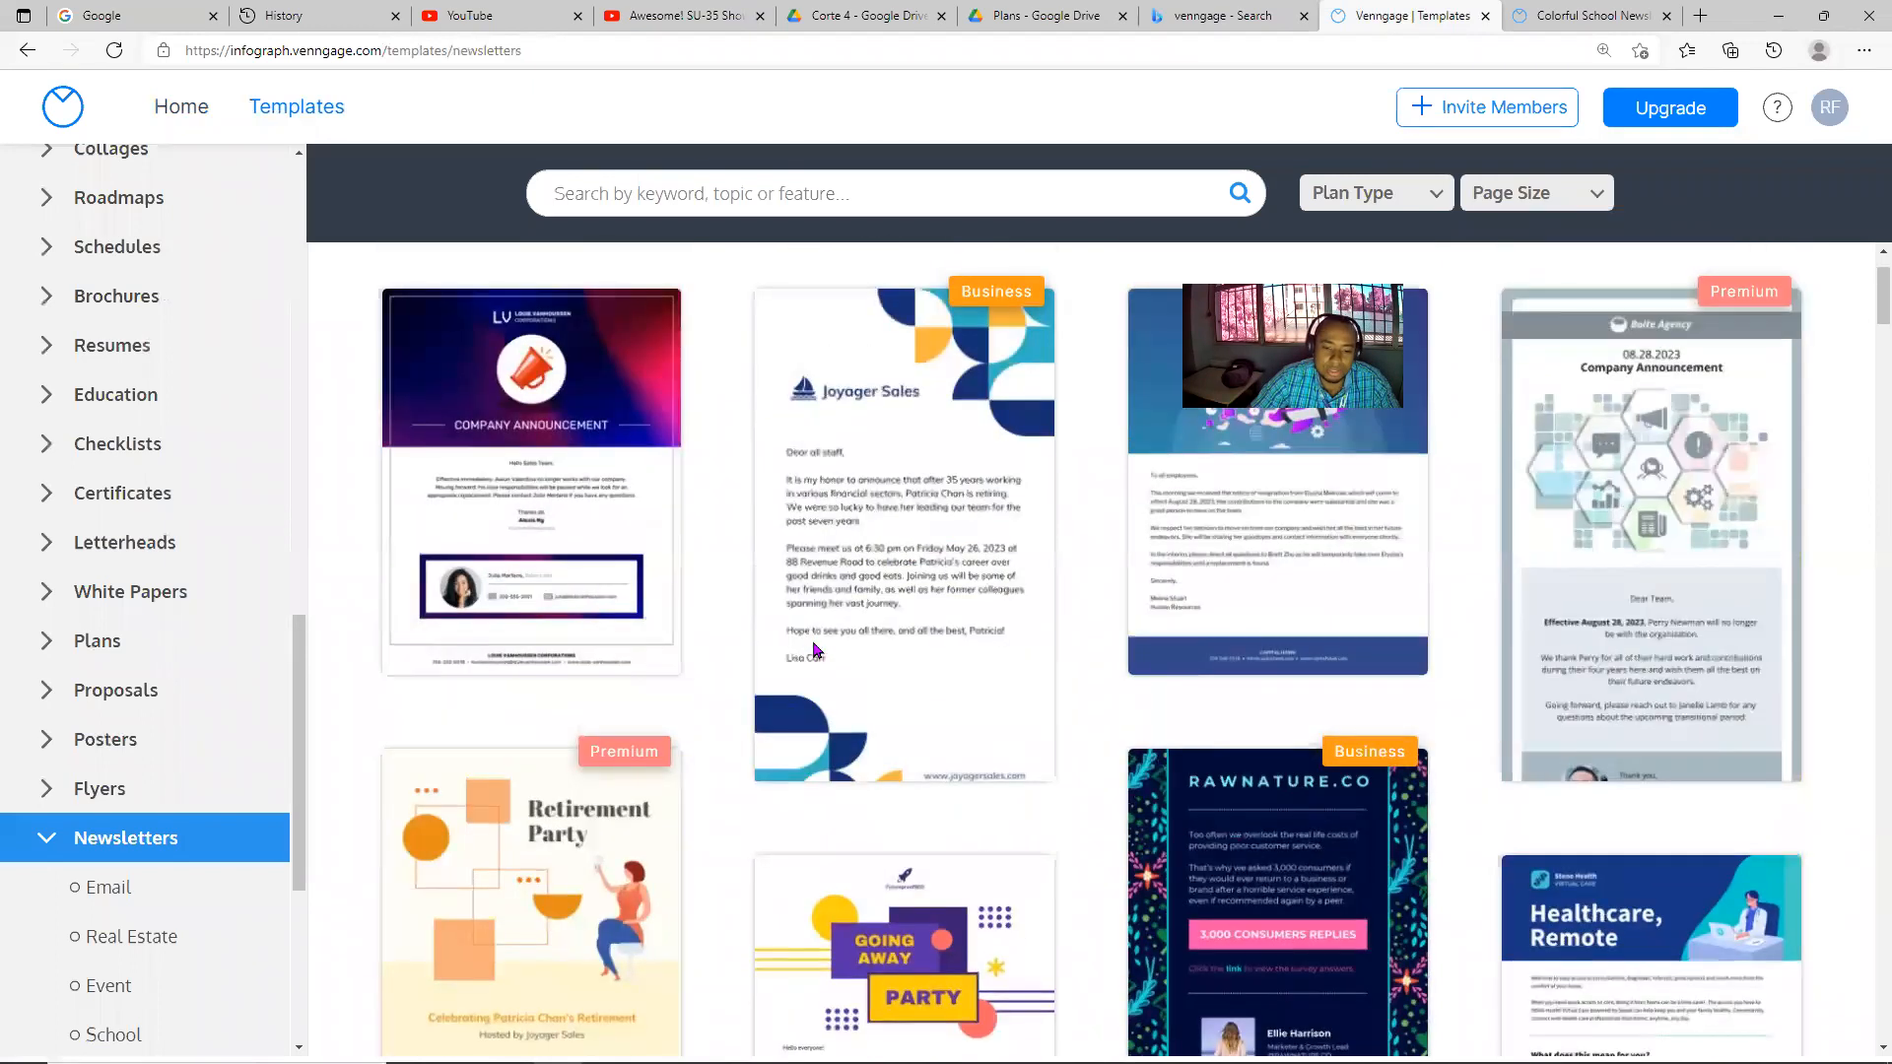
{"action": "scroll", "coordinate": [814, 650], "scroll_direction": "down", "scroll_amount": 5}
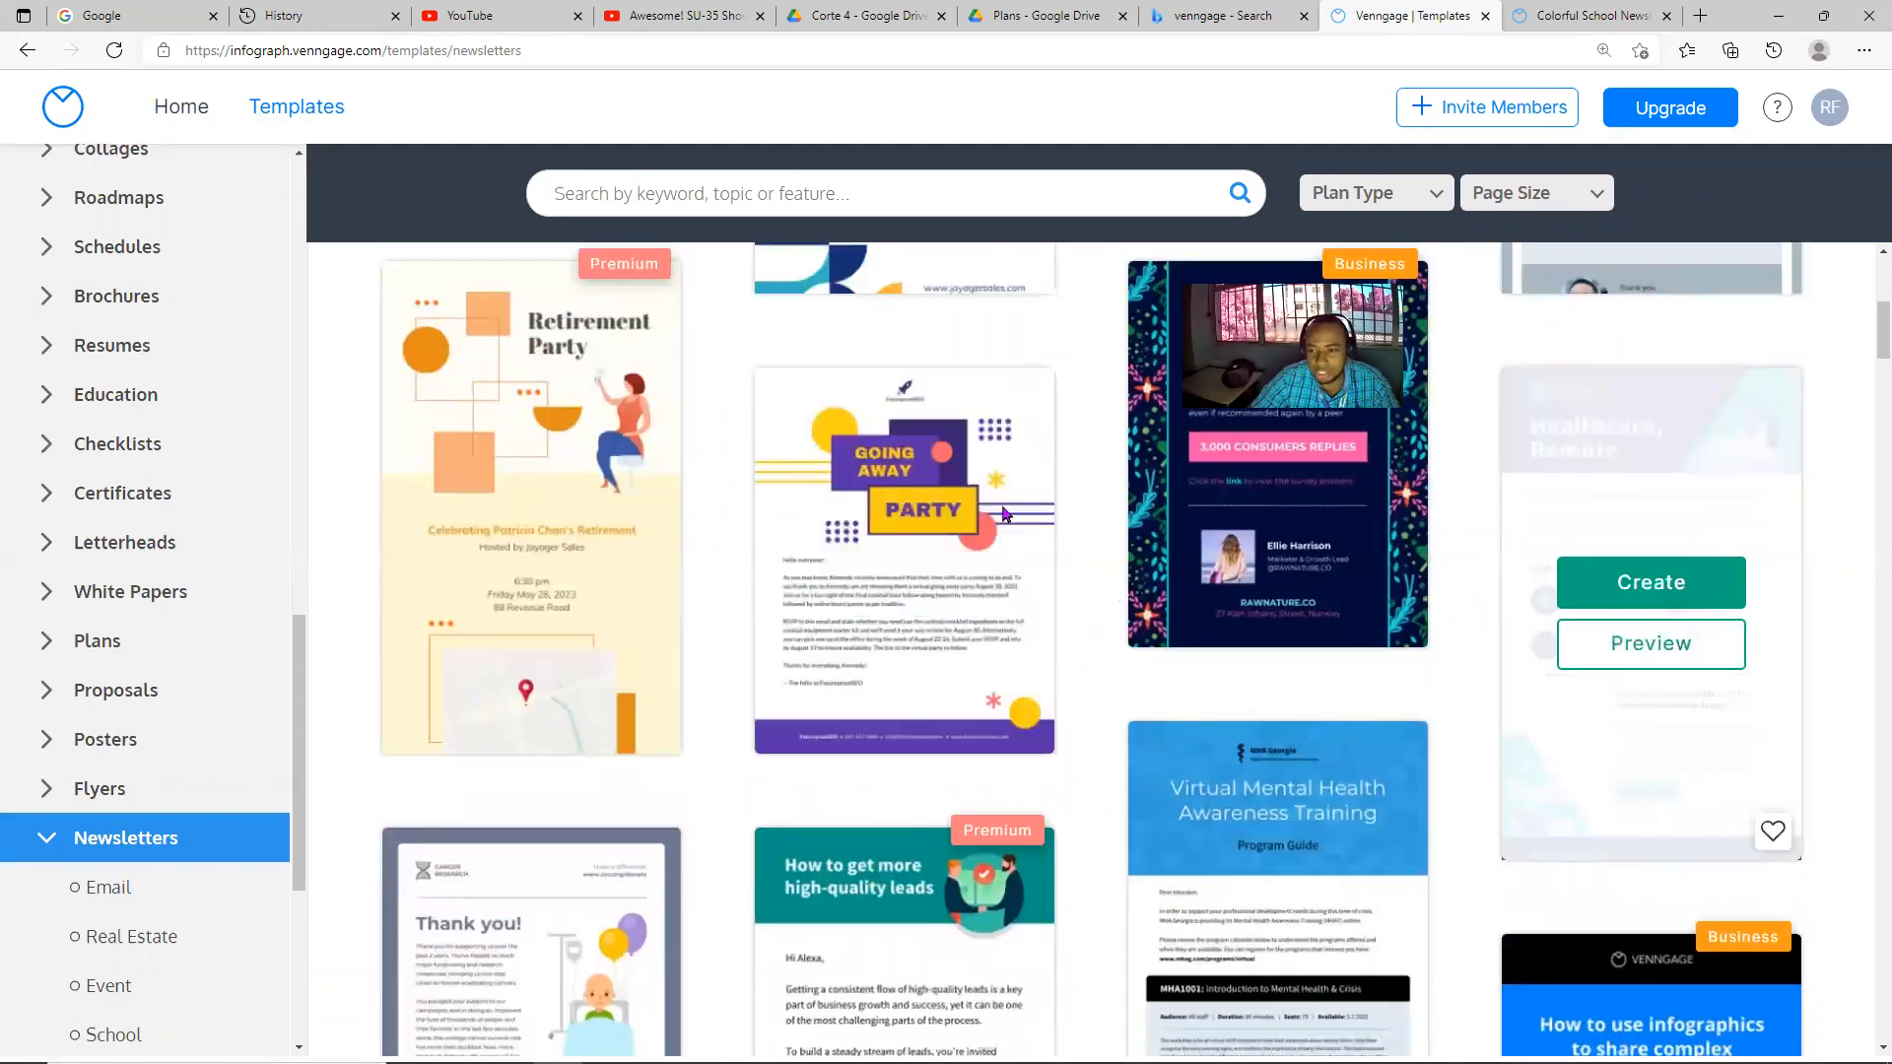
{"action": "scroll", "coordinate": [778, 648], "scroll_direction": "up", "scroll_amount": 6}
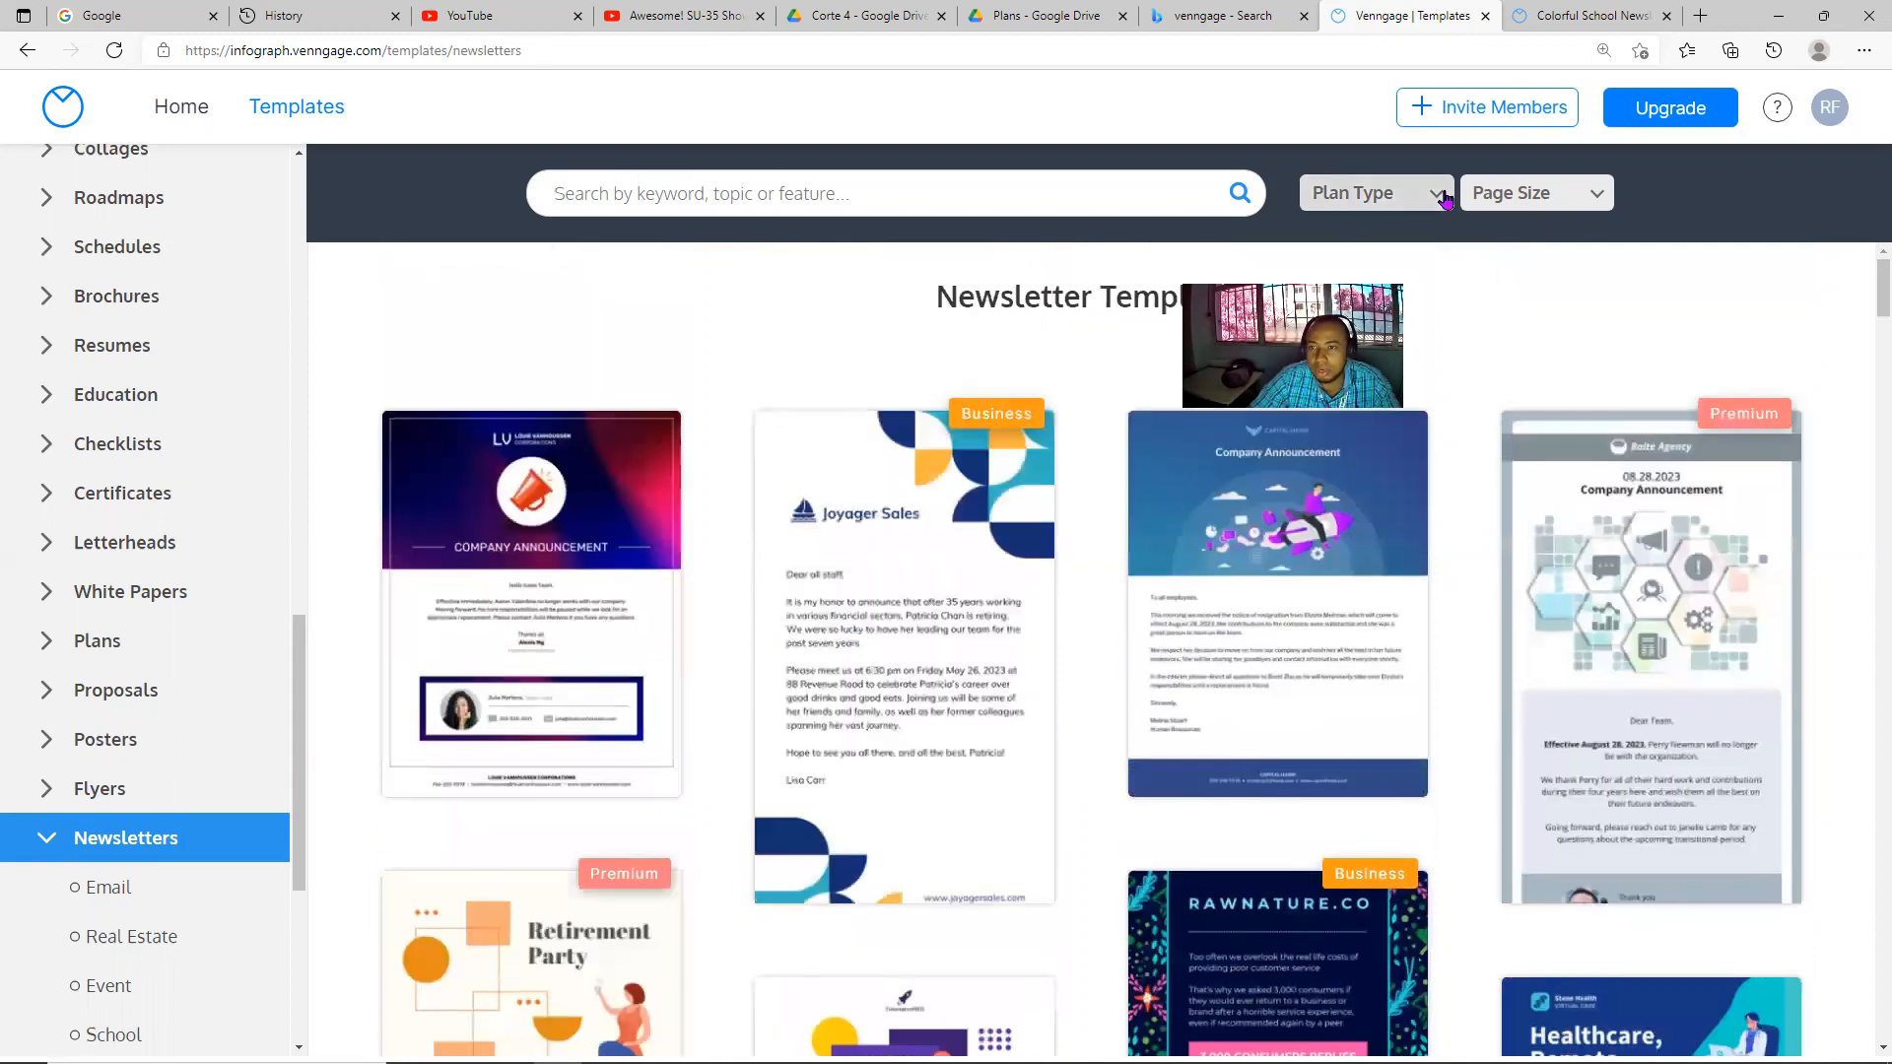
{"action": "left_click", "coordinate": [1443, 200]}
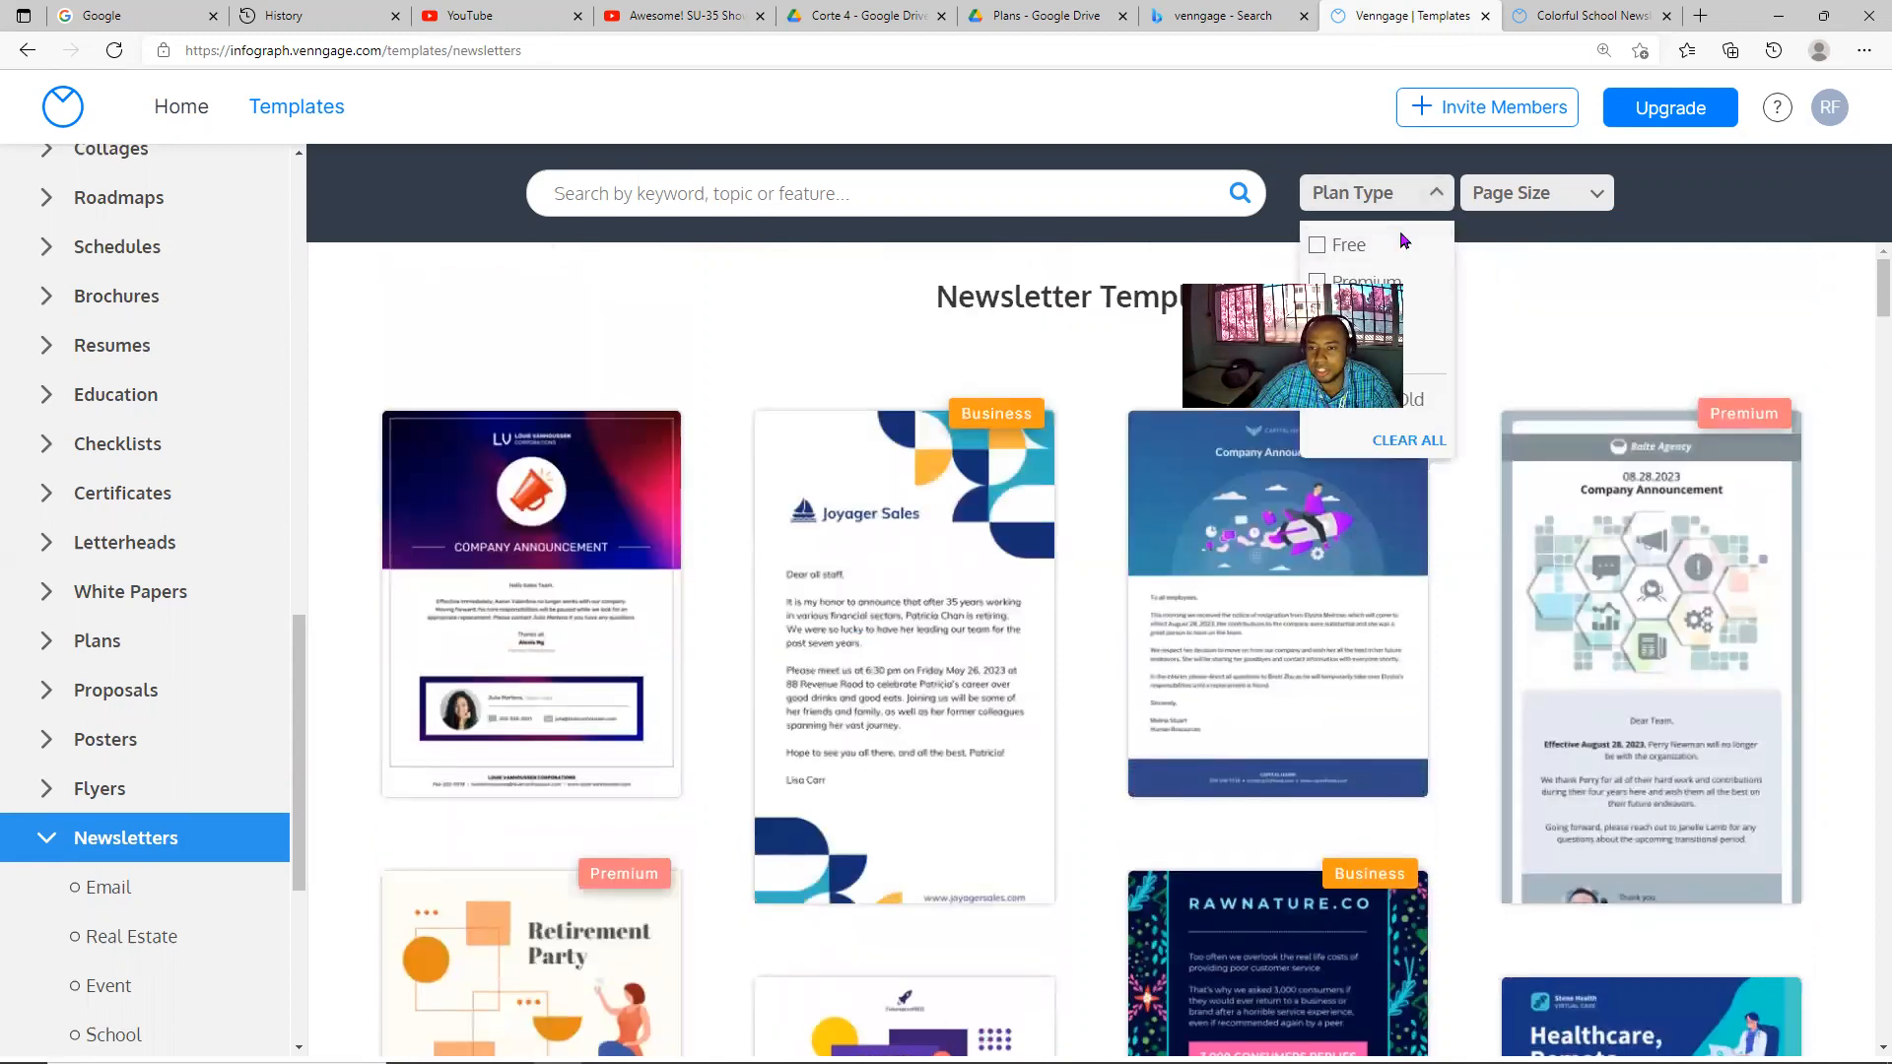
{"action": "left_click", "coordinate": [1338, 249]}
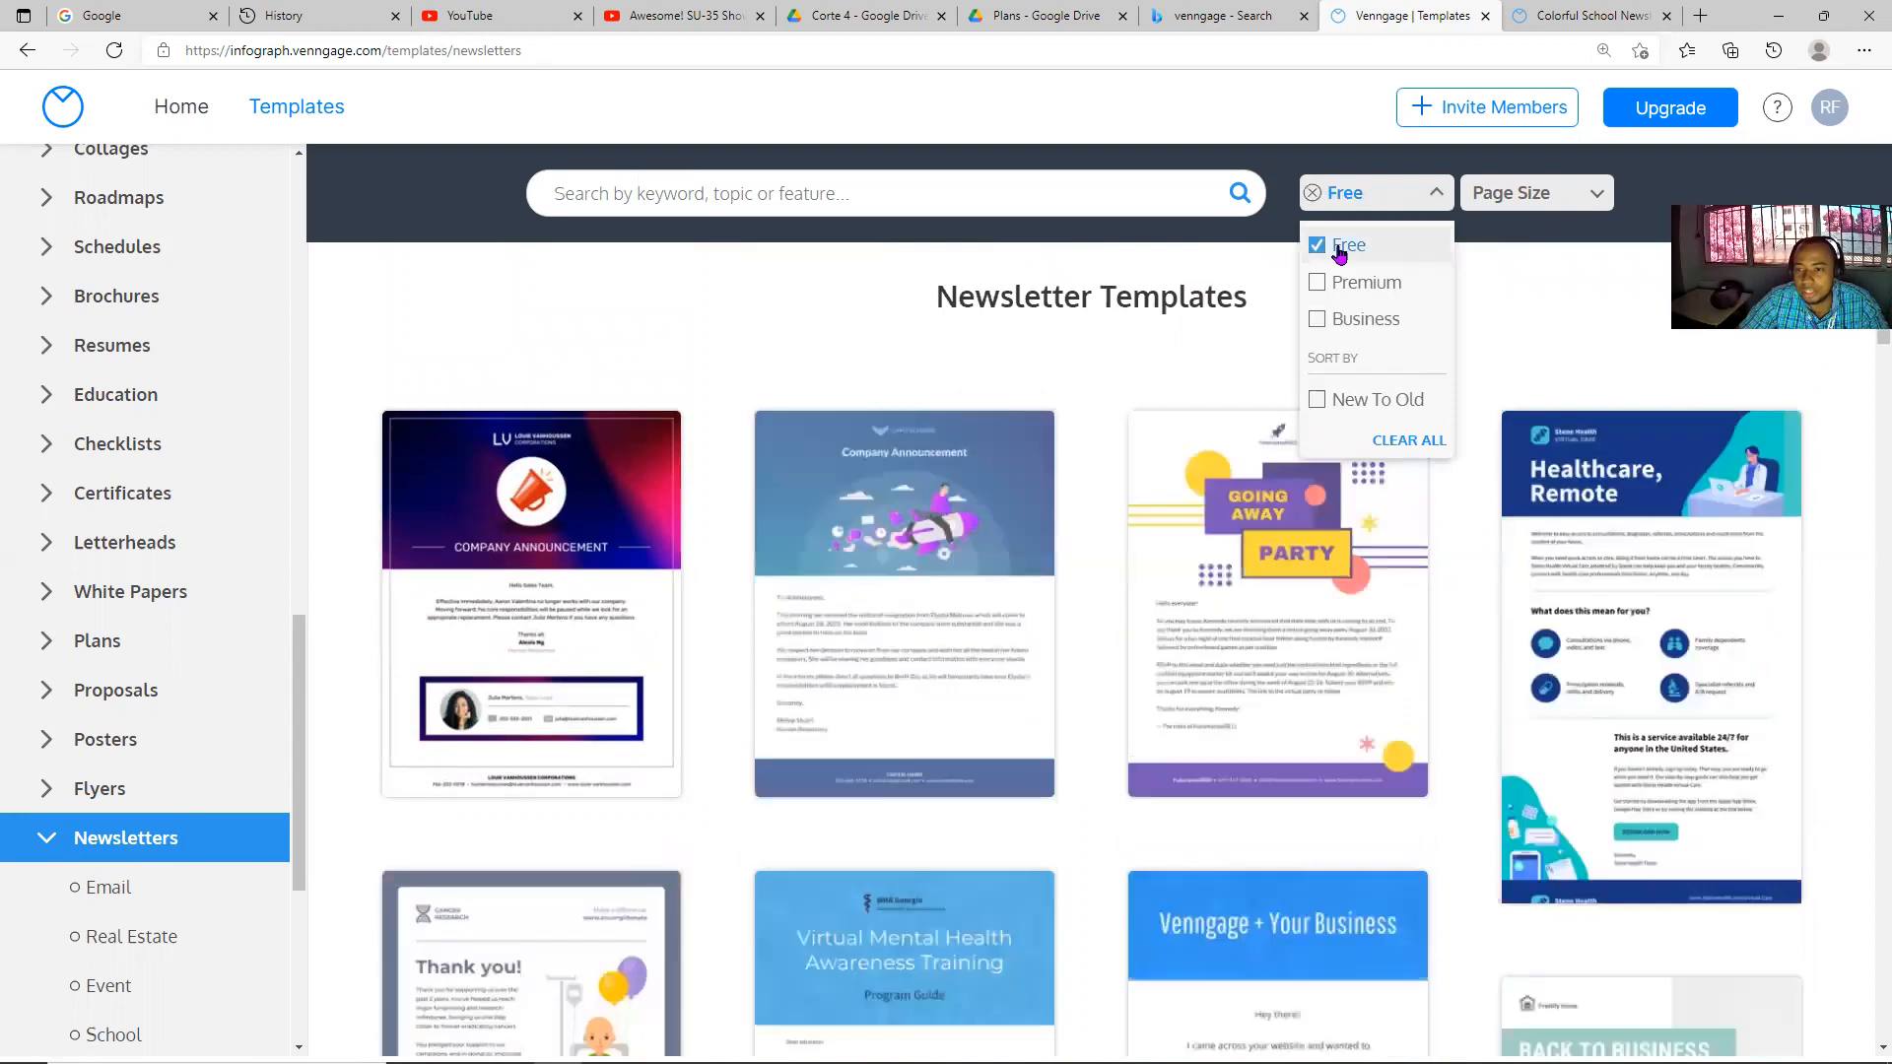
- Check the page size filter options without choosing one and narrow the newsletter templates to the School subcategory
{"action": "left_click", "coordinate": [1587, 201]}
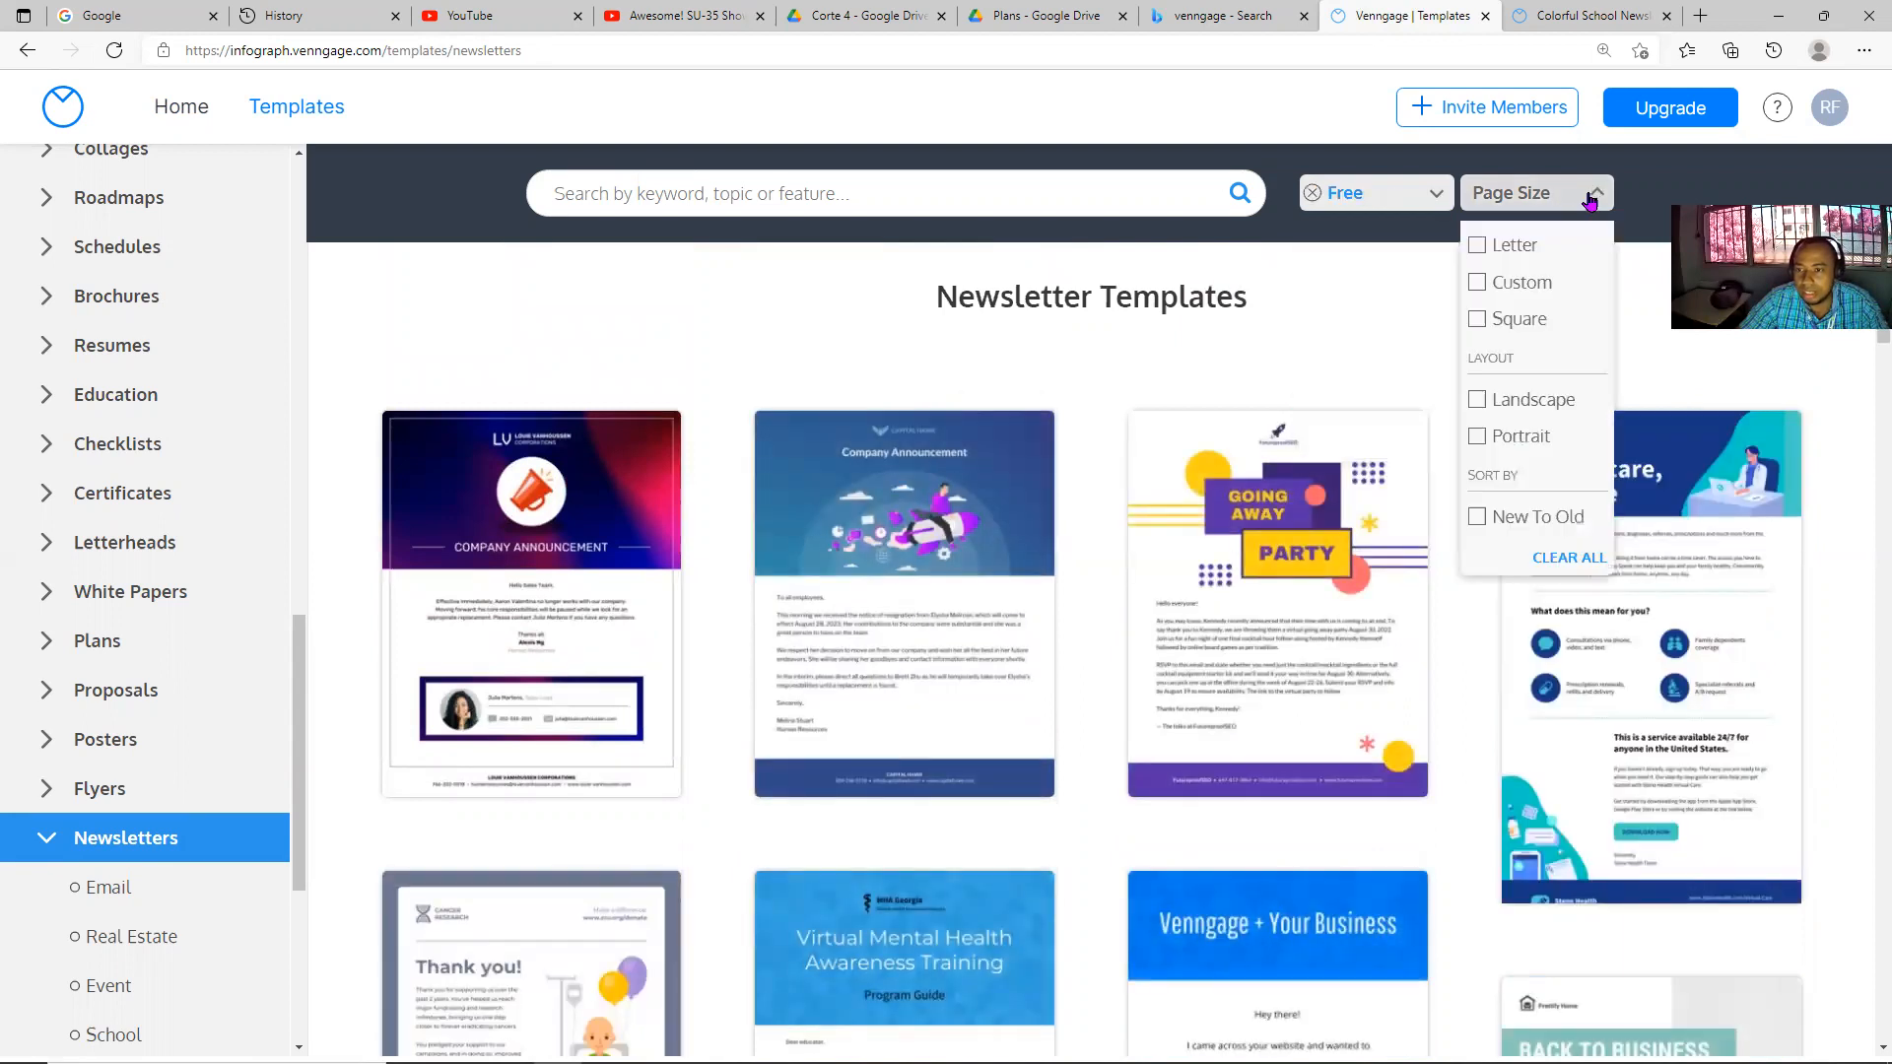
{"action": "left_click", "coordinate": [1319, 311]}
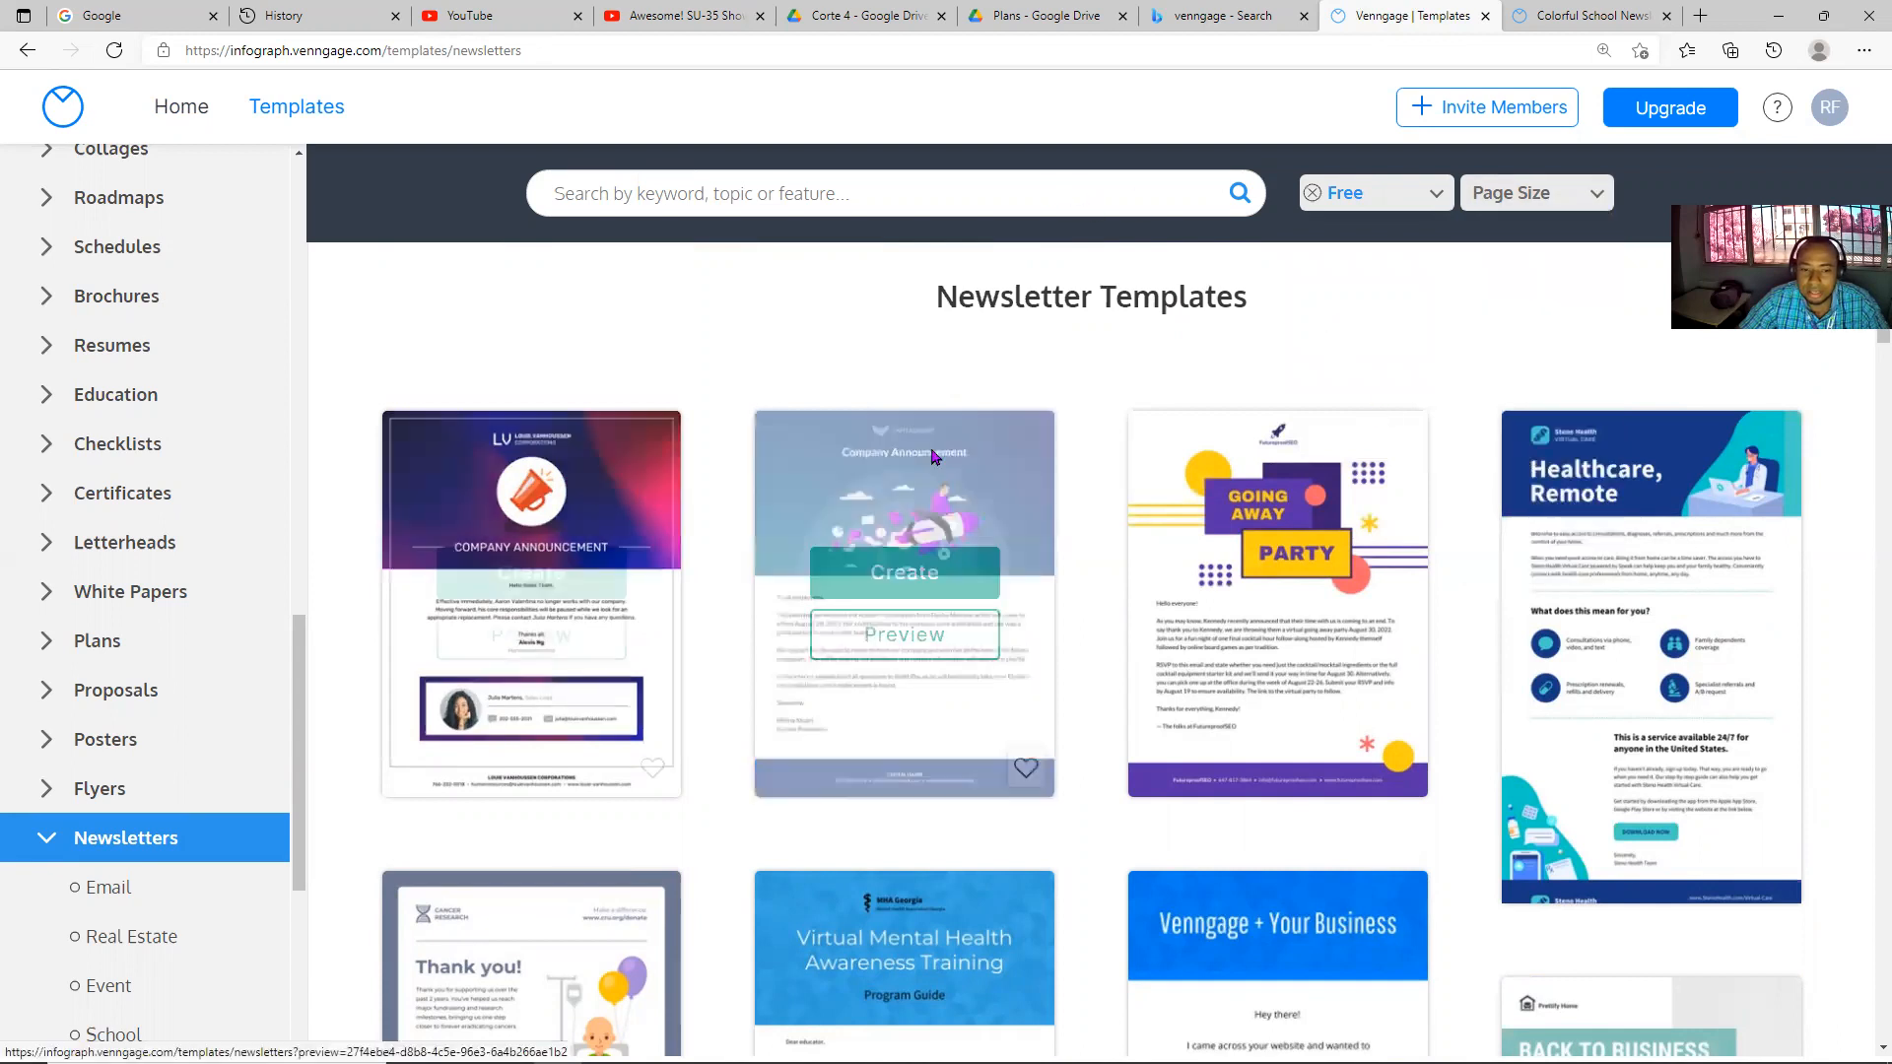
{"action": "left_click", "coordinate": [1597, 207]}
{"action": "left_click", "coordinate": [1597, 205]}
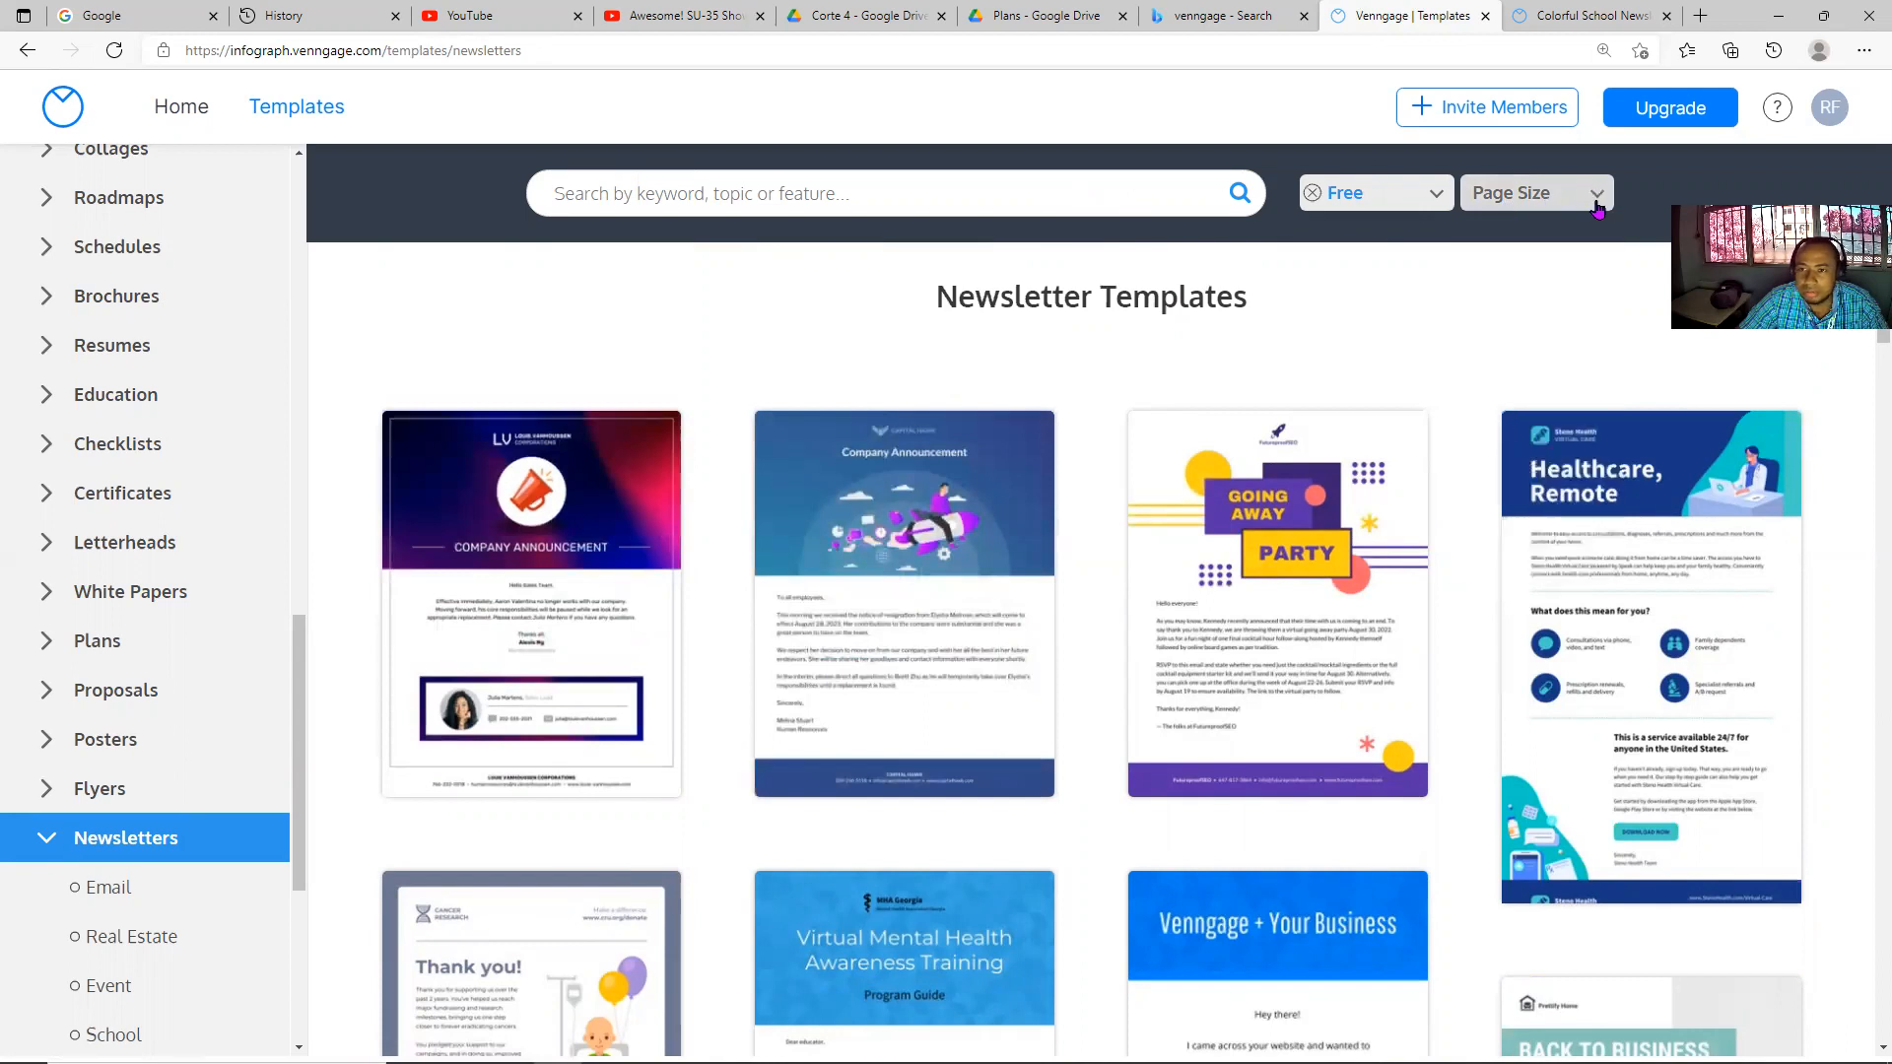
{"action": "scroll", "coordinate": [185, 805], "scroll_direction": "down", "scroll_amount": 3}
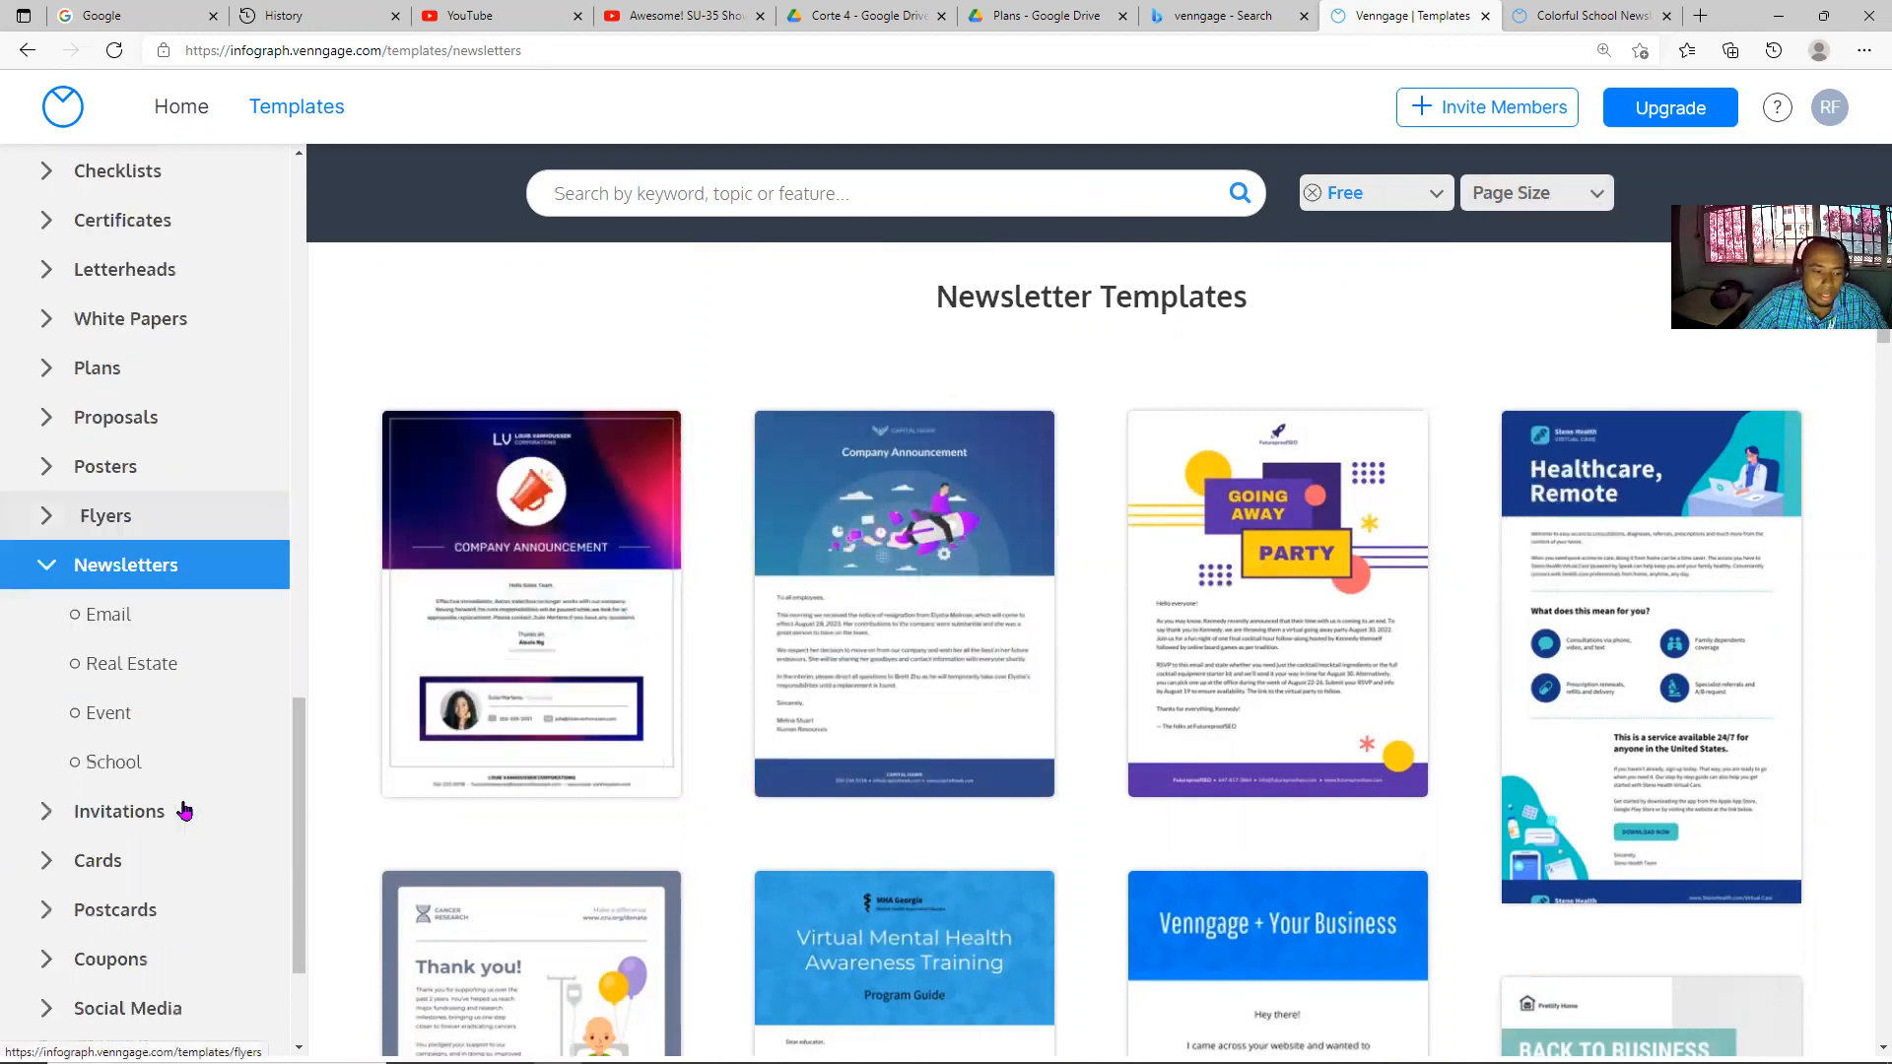
{"action": "left_click", "coordinate": [116, 761]}
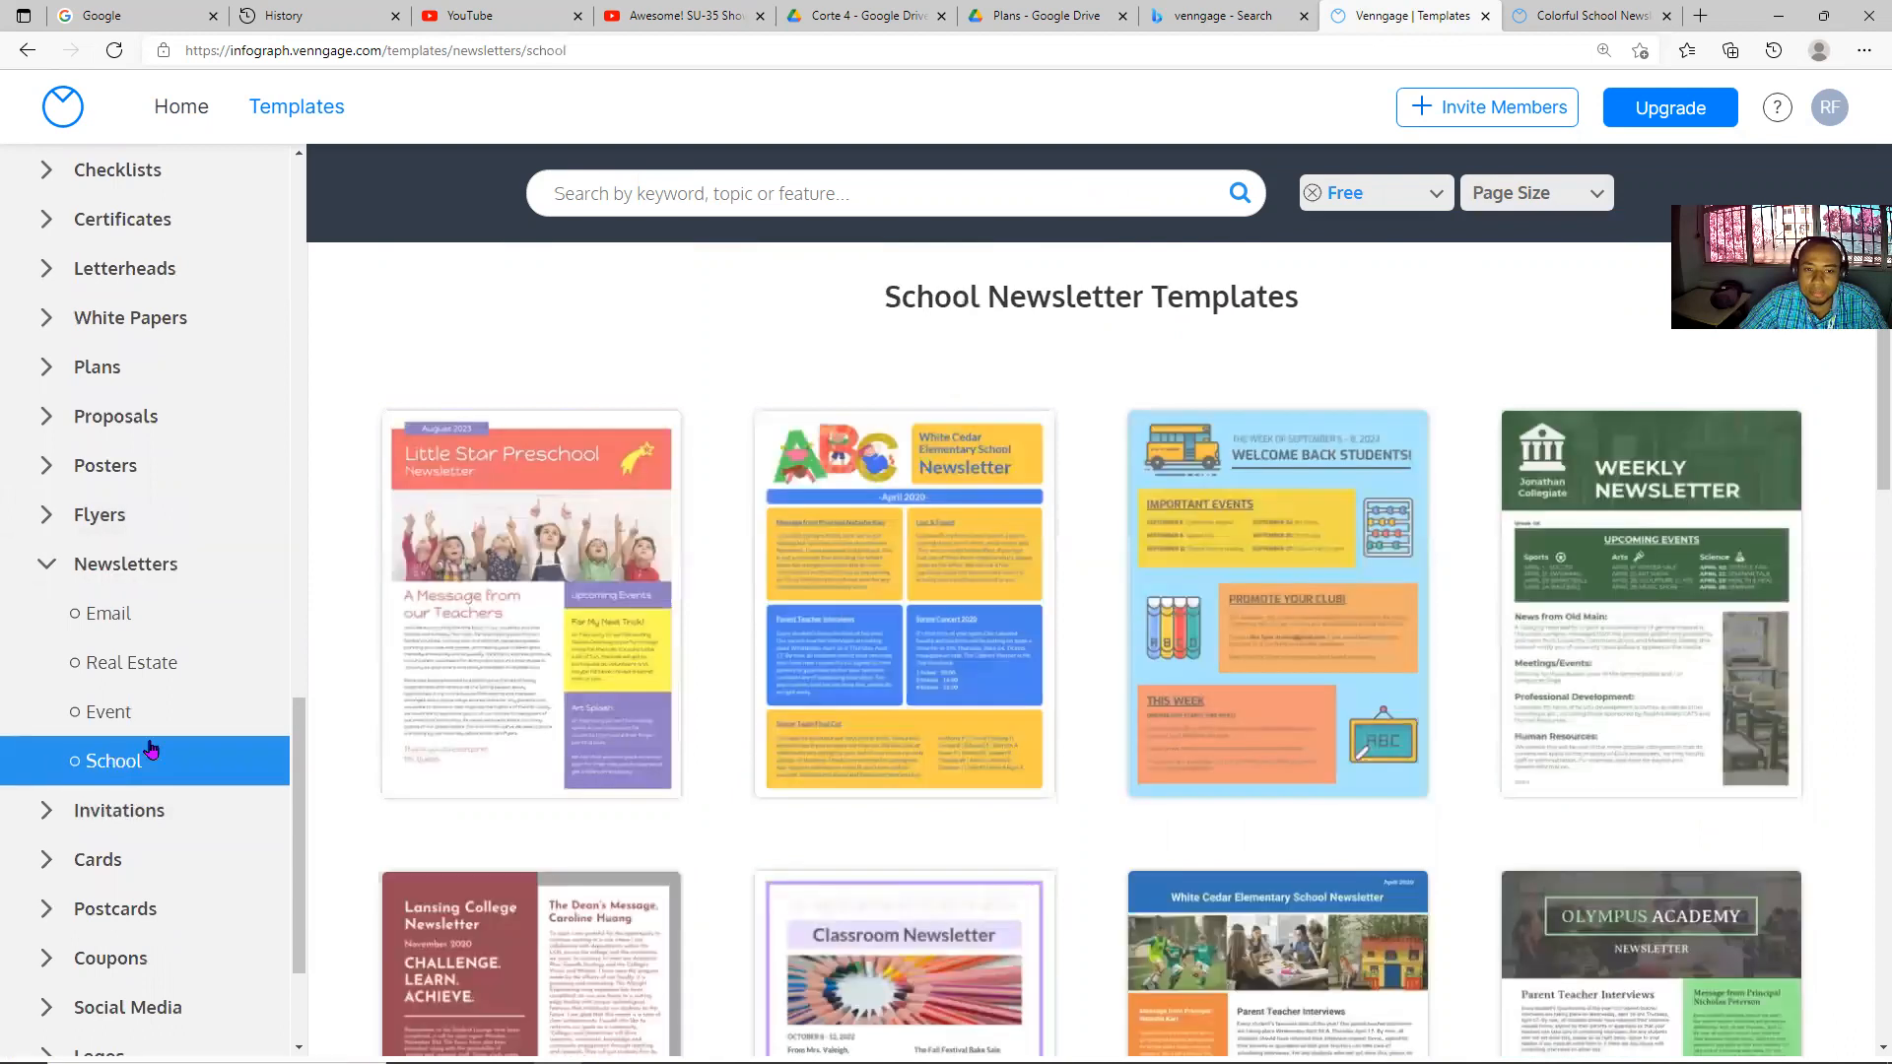
- Browse the free school newsletter templates, comparing their layouts, headers and color schemes
{"action": "mouse_move", "coordinate": [983, 534]}
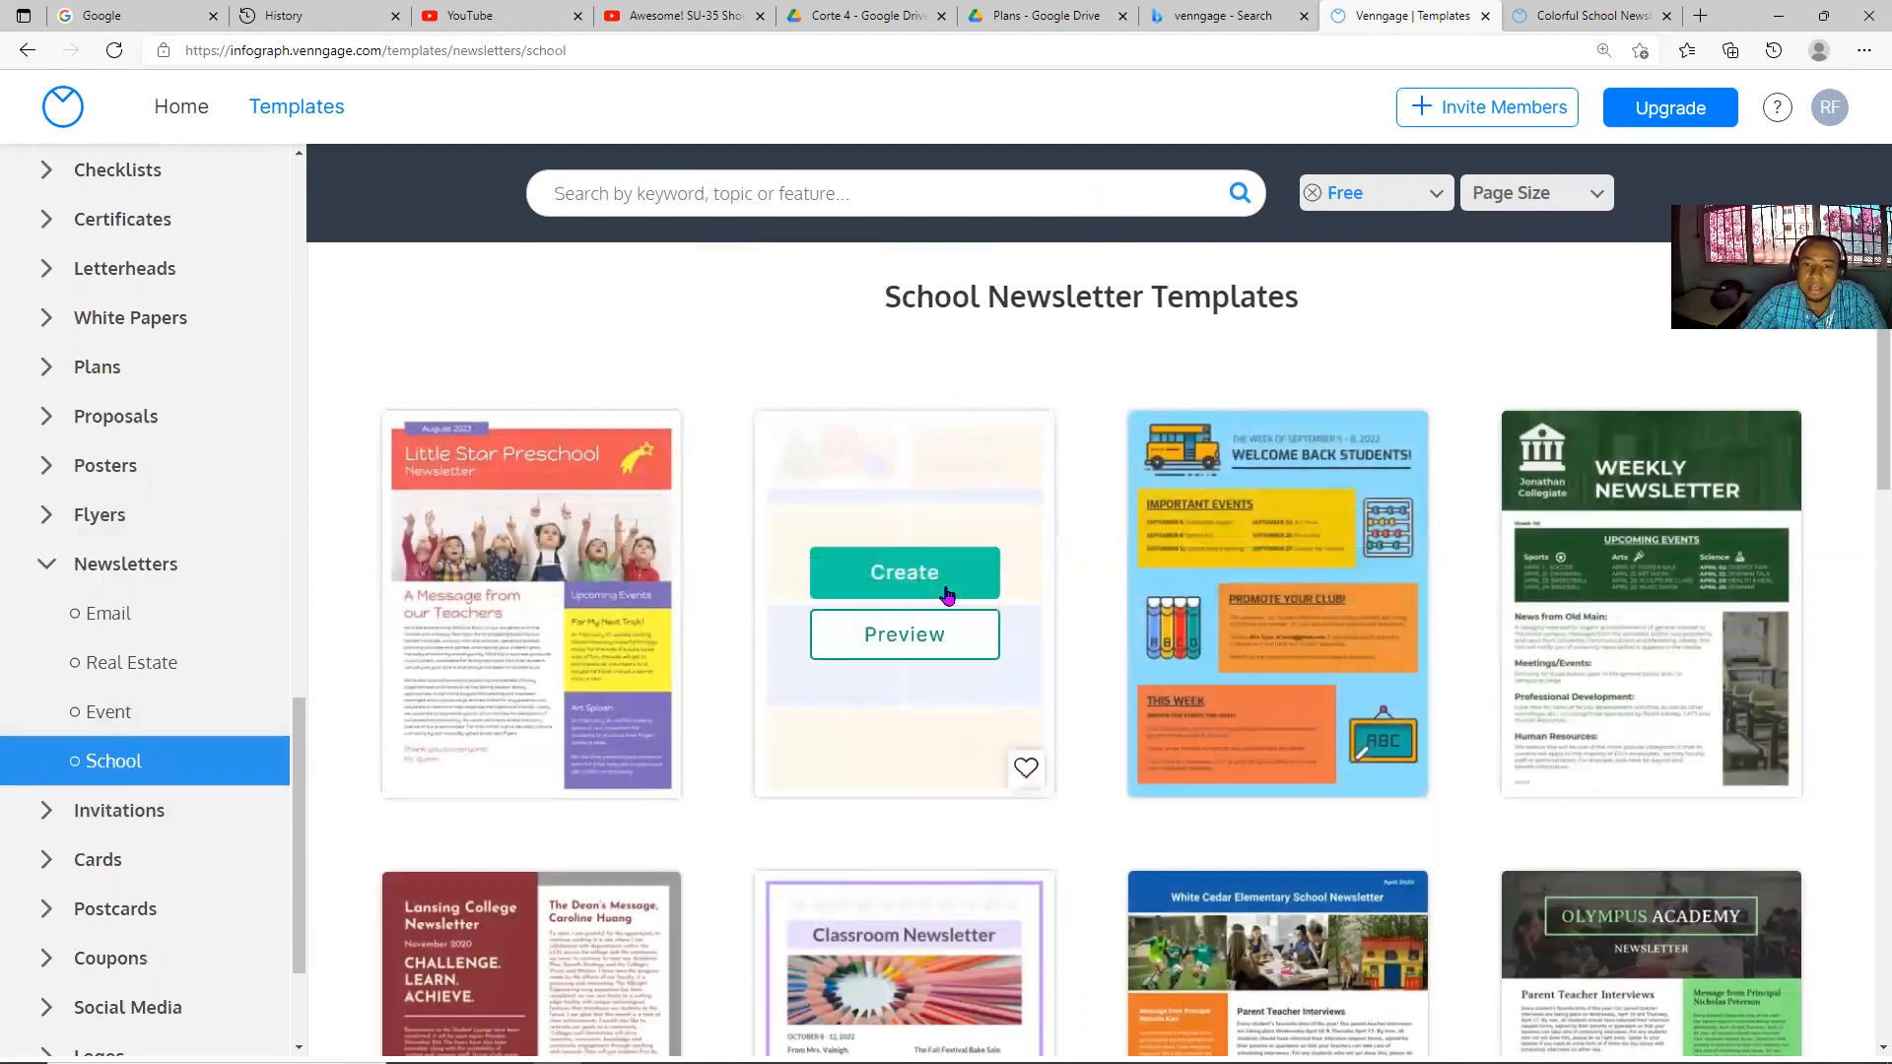
{"action": "scroll", "coordinate": [946, 595], "scroll_direction": "down", "scroll_amount": 3}
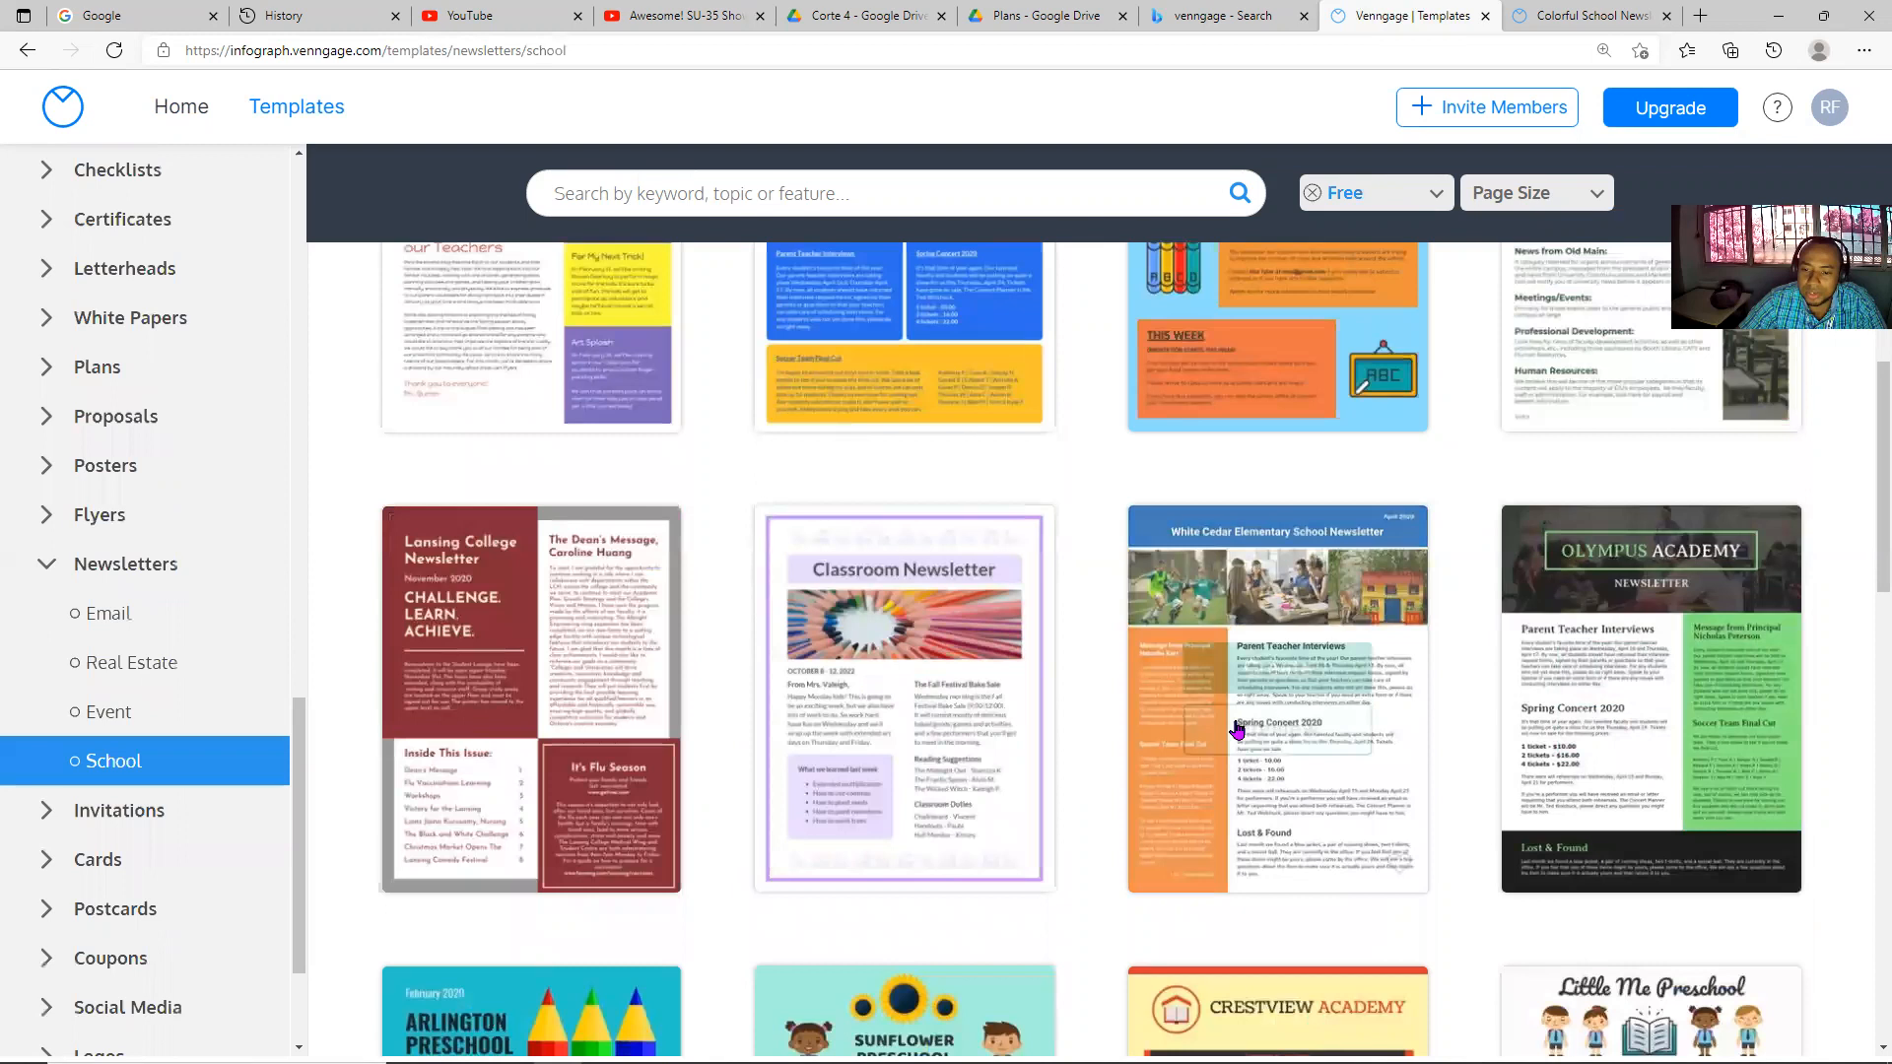
{"action": "scroll", "coordinate": [1238, 744], "scroll_direction": "down", "scroll_amount": 4}
{"action": "scroll", "coordinate": [1232, 788], "scroll_direction": "down", "scroll_amount": 2}
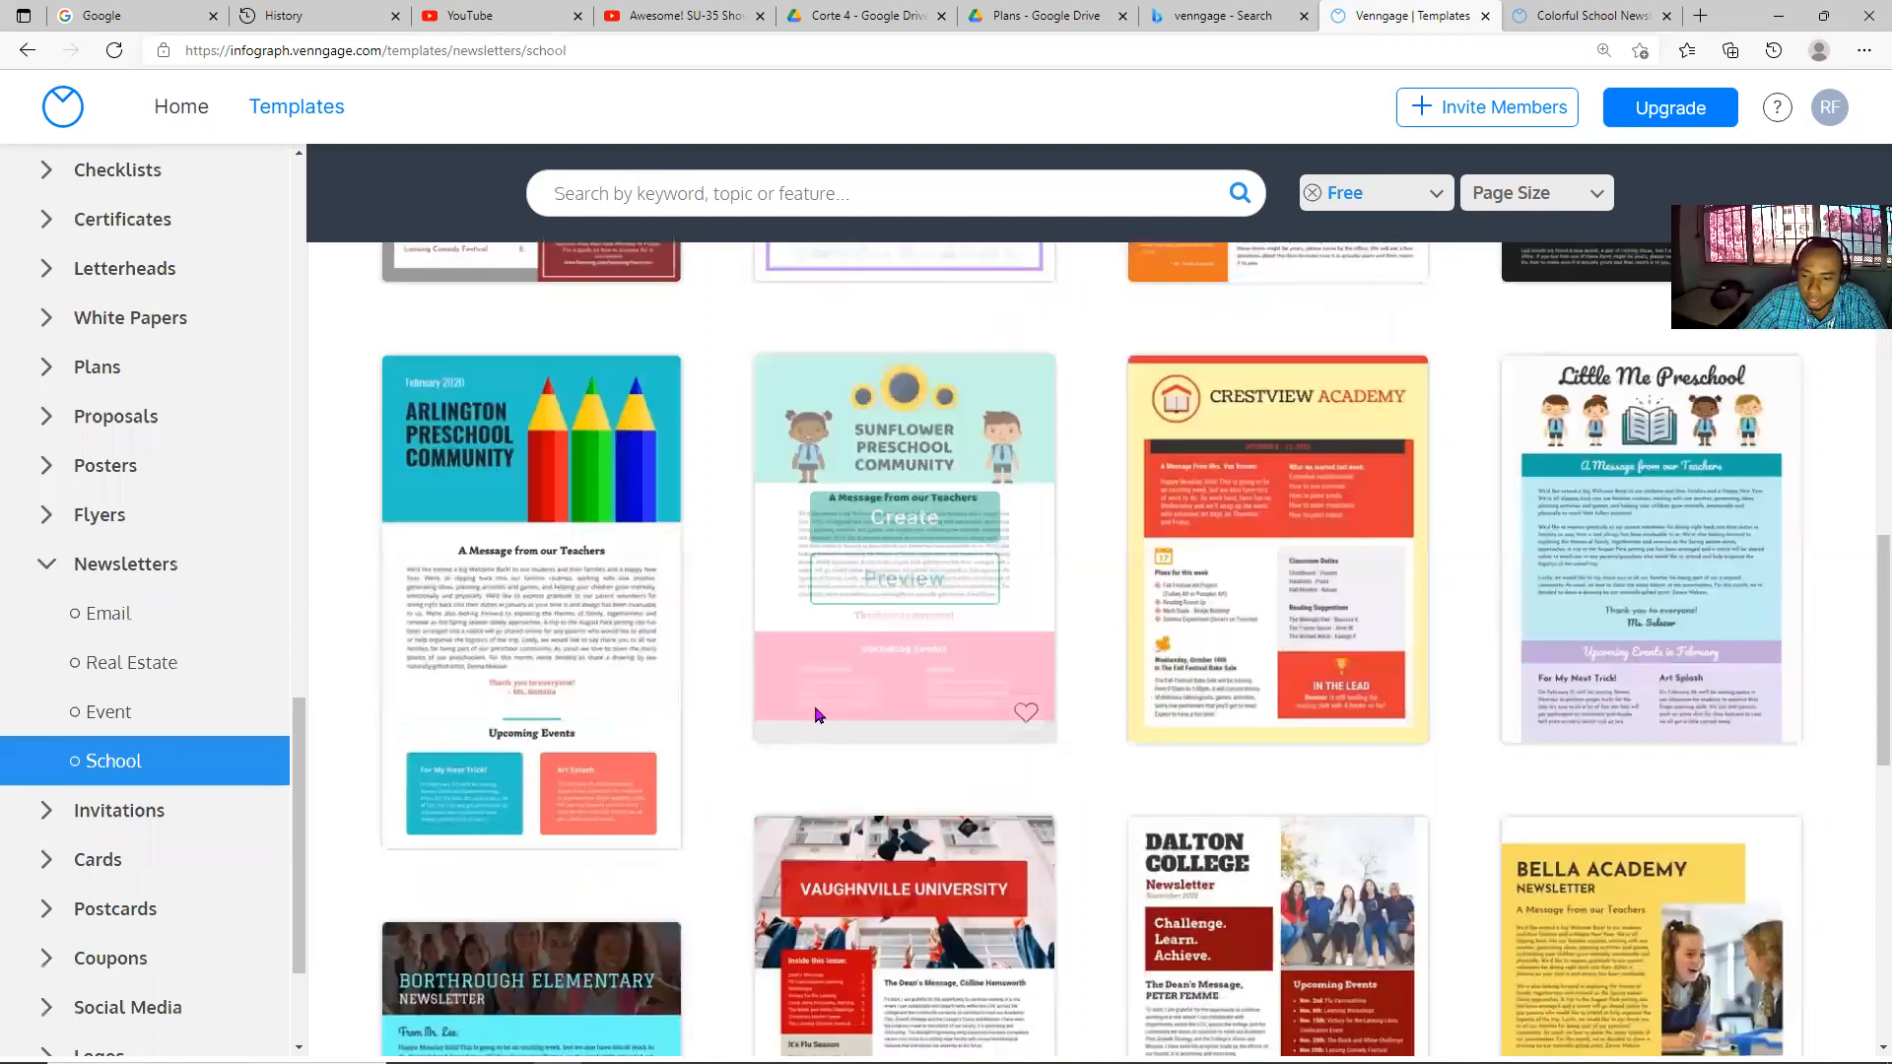
{"action": "scroll", "coordinate": [813, 715], "scroll_direction": "down", "scroll_amount": 7}
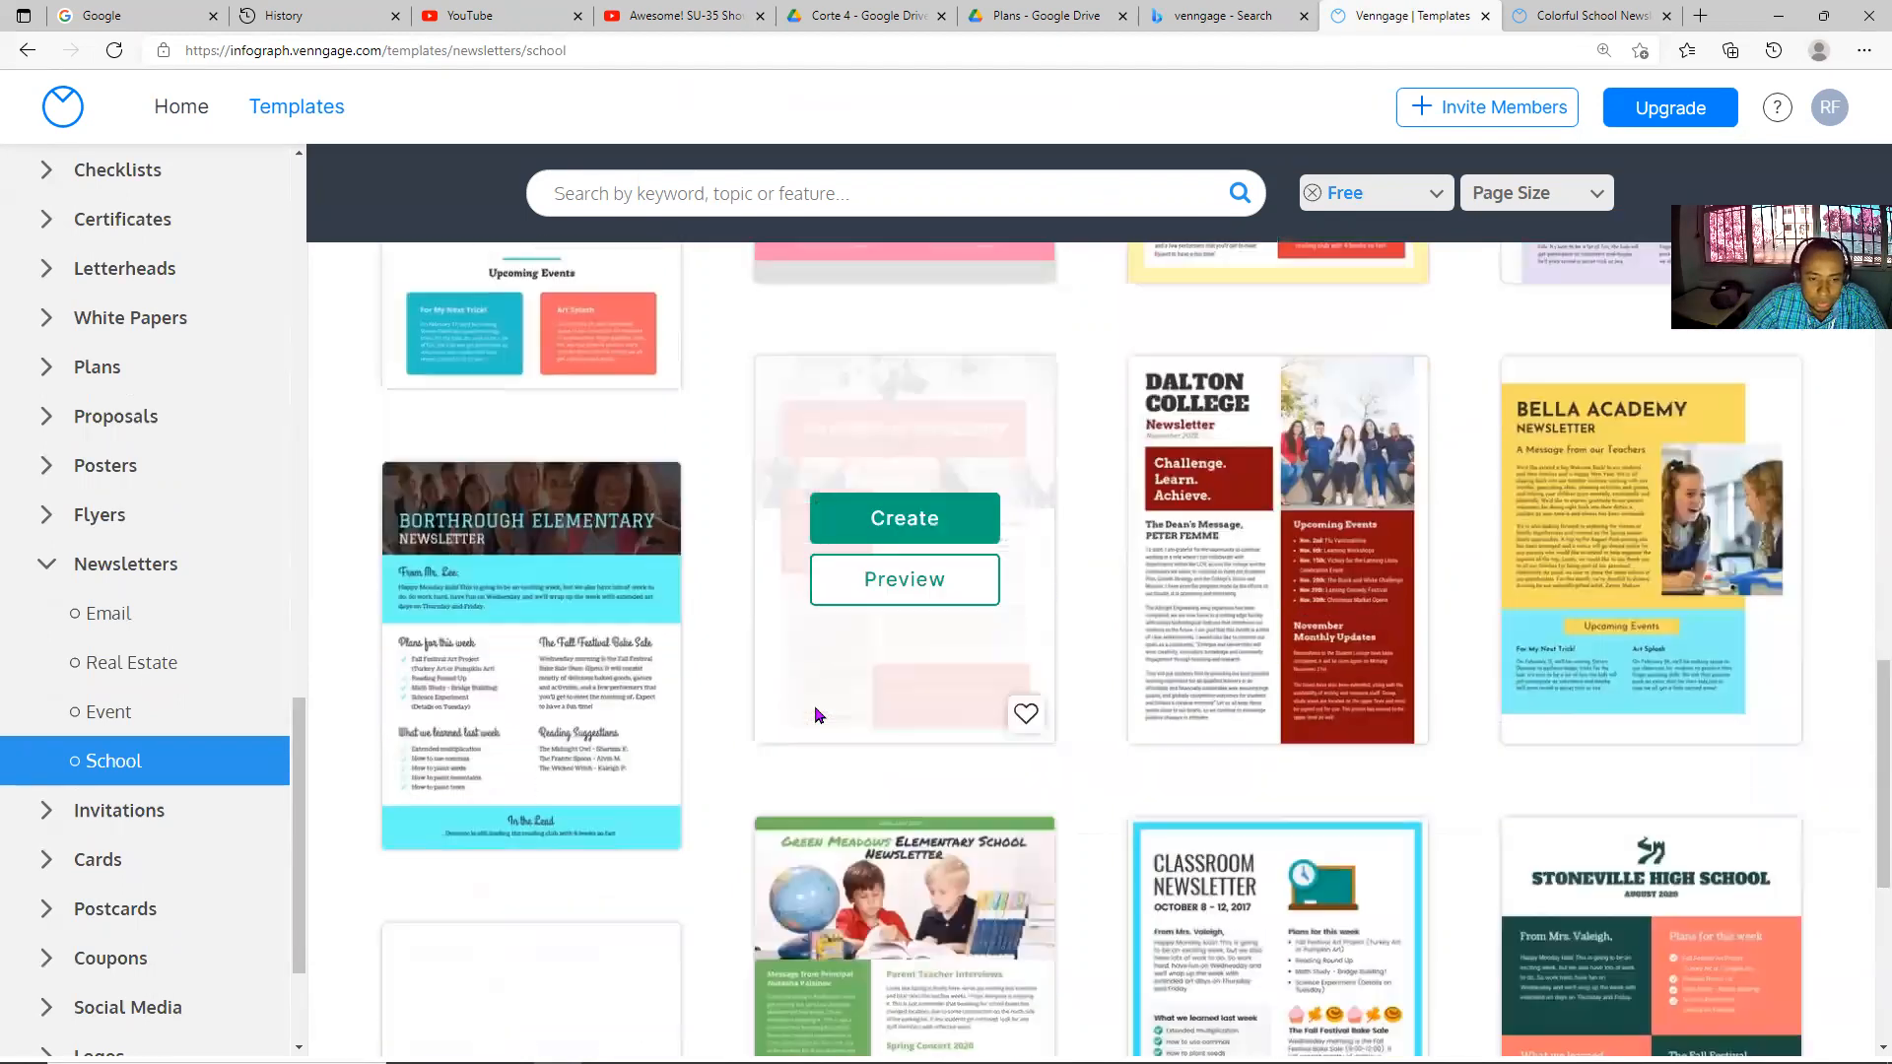
{"action": "mouse_move", "coordinate": [1278, 714]}
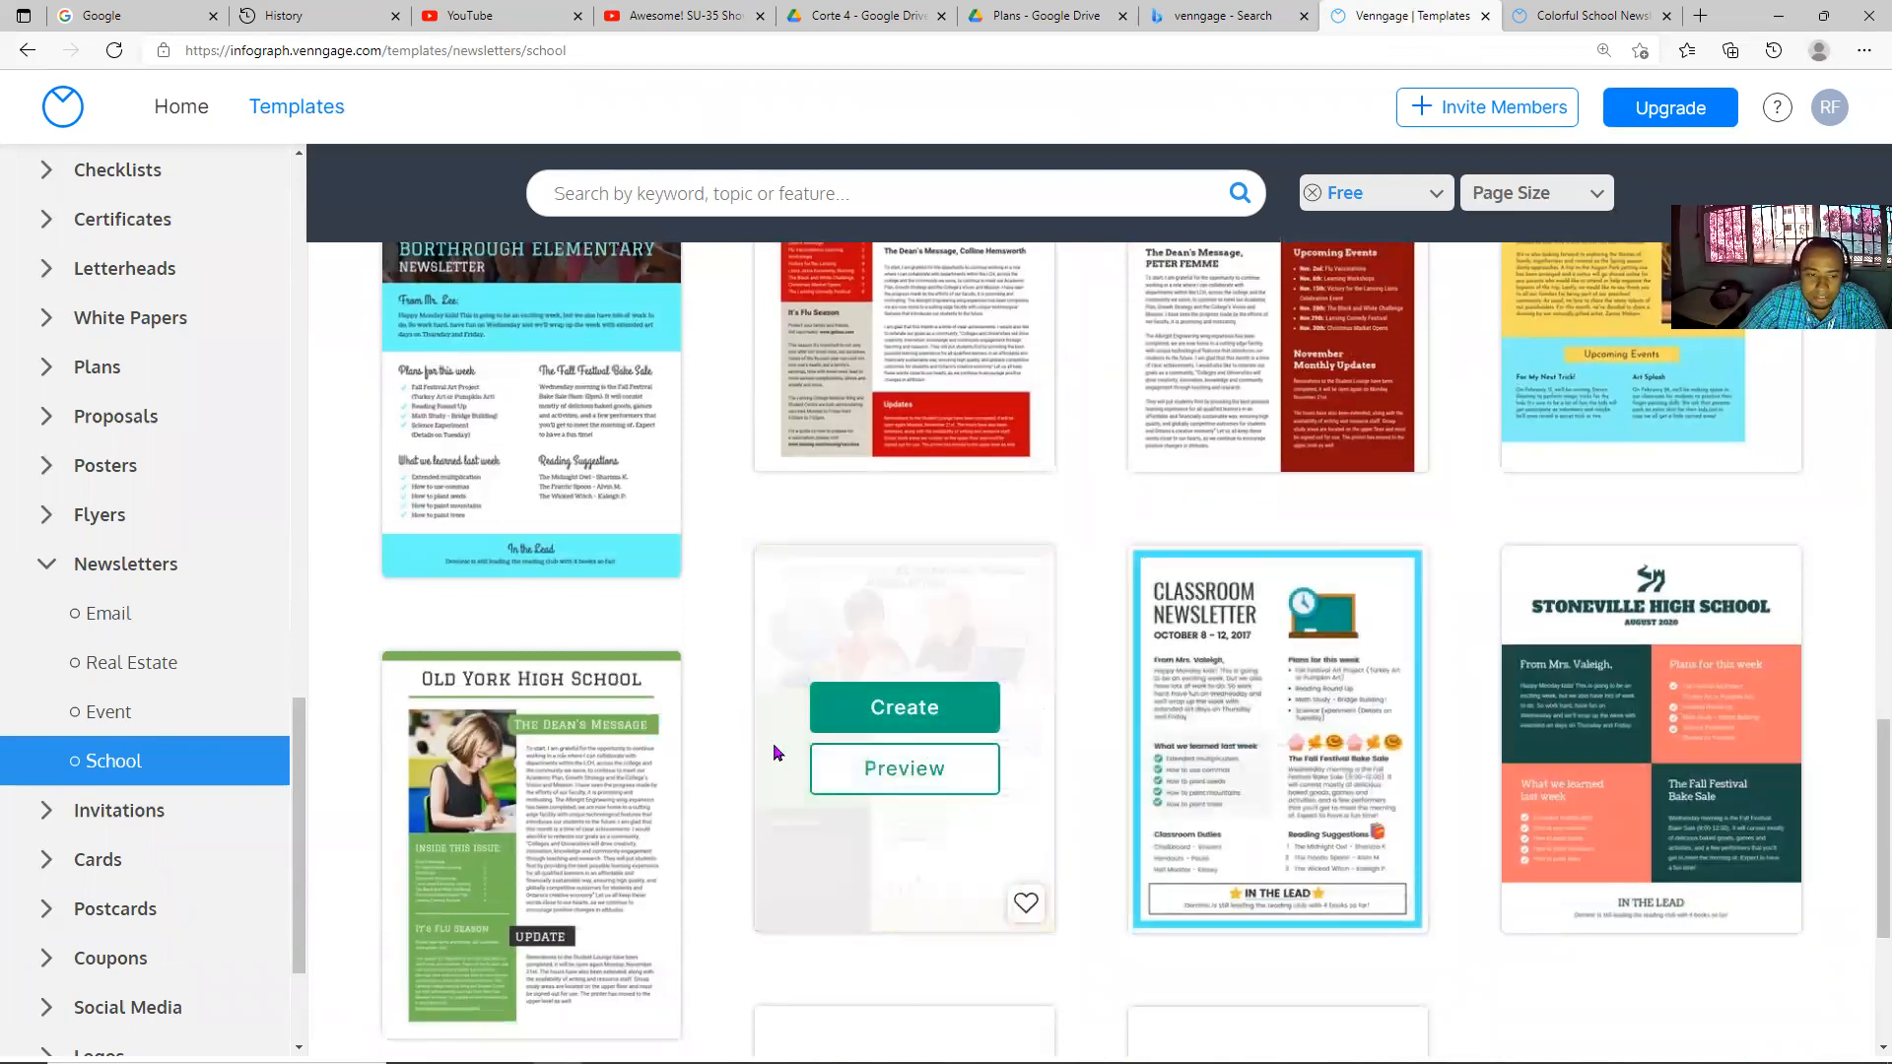
{"action": "scroll", "coordinate": [800, 754], "scroll_direction": "up", "scroll_amount": 6}
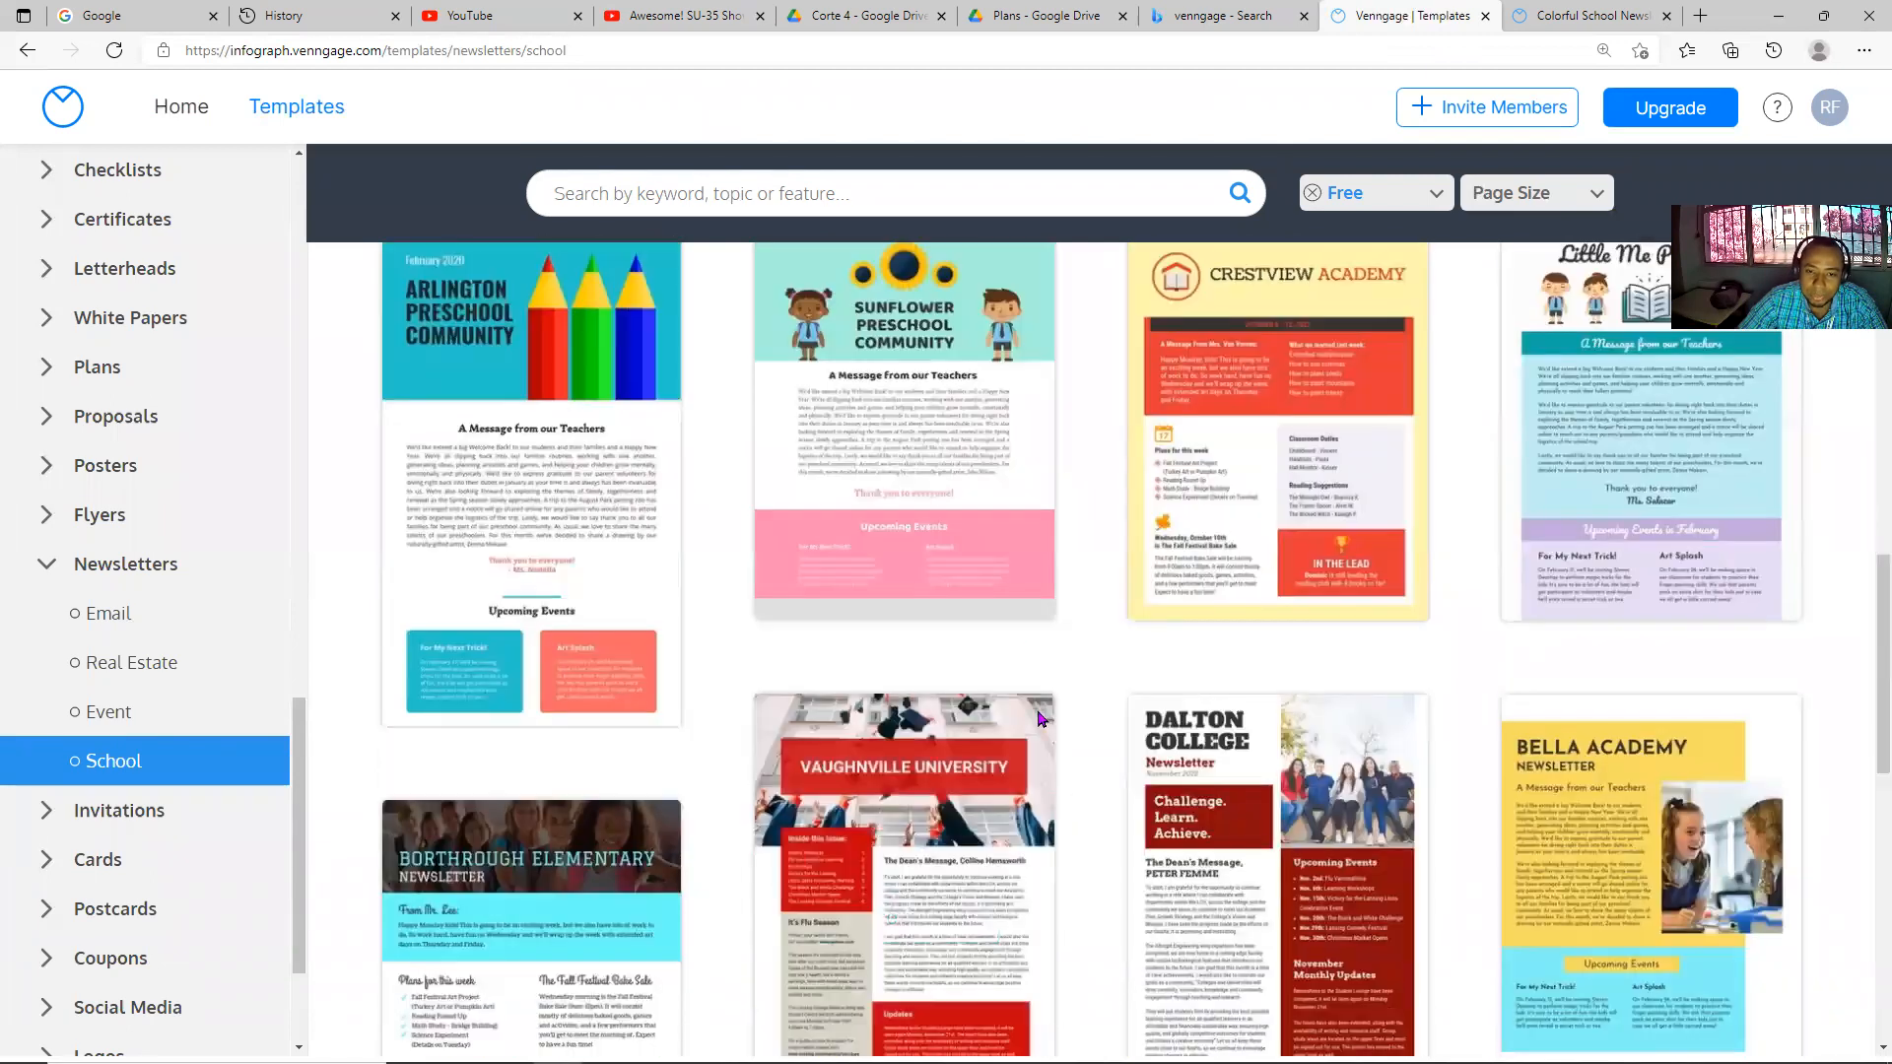
{"action": "mouse_move", "coordinate": [1008, 612]}
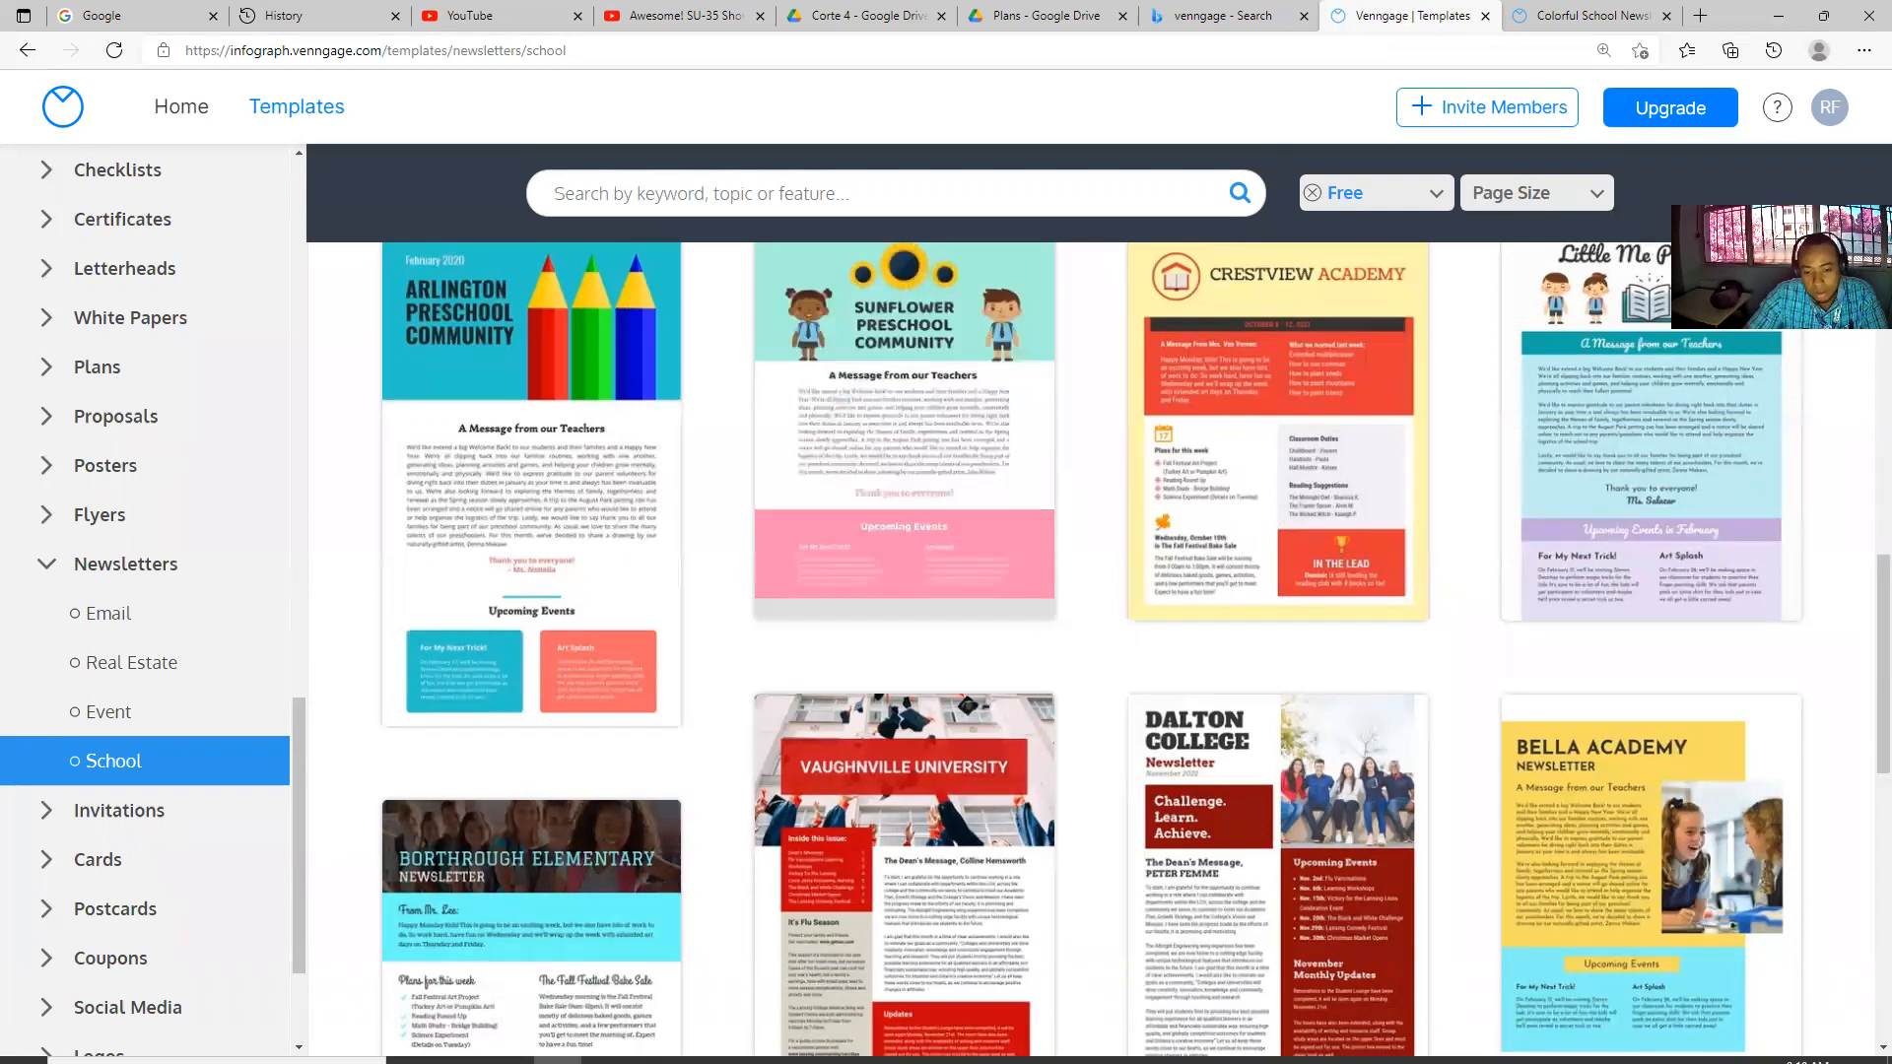
- Switch to the School Voice newsletter in Publisher, select PDF as its save format and dismiss the save dialog without saving
{"action": "left_click", "coordinate": [798, 1044]}
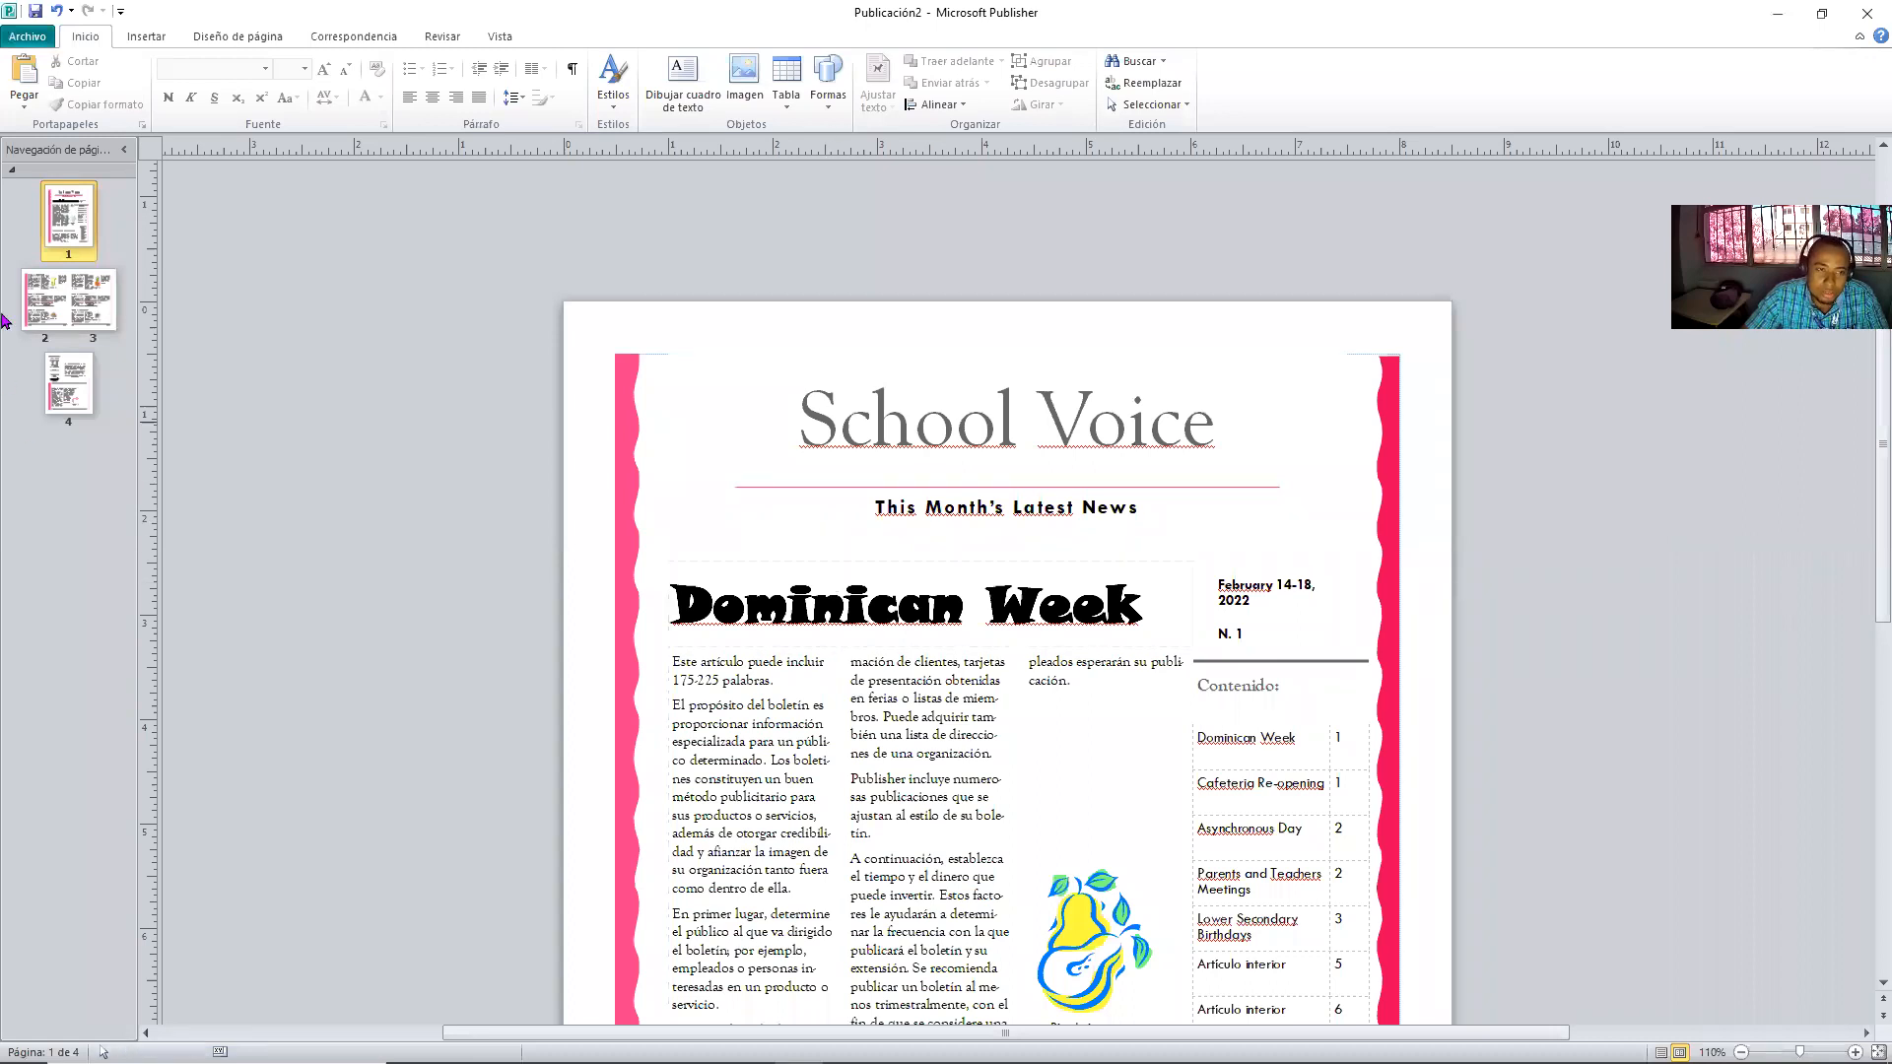
{"action": "left_click", "coordinate": [28, 38]}
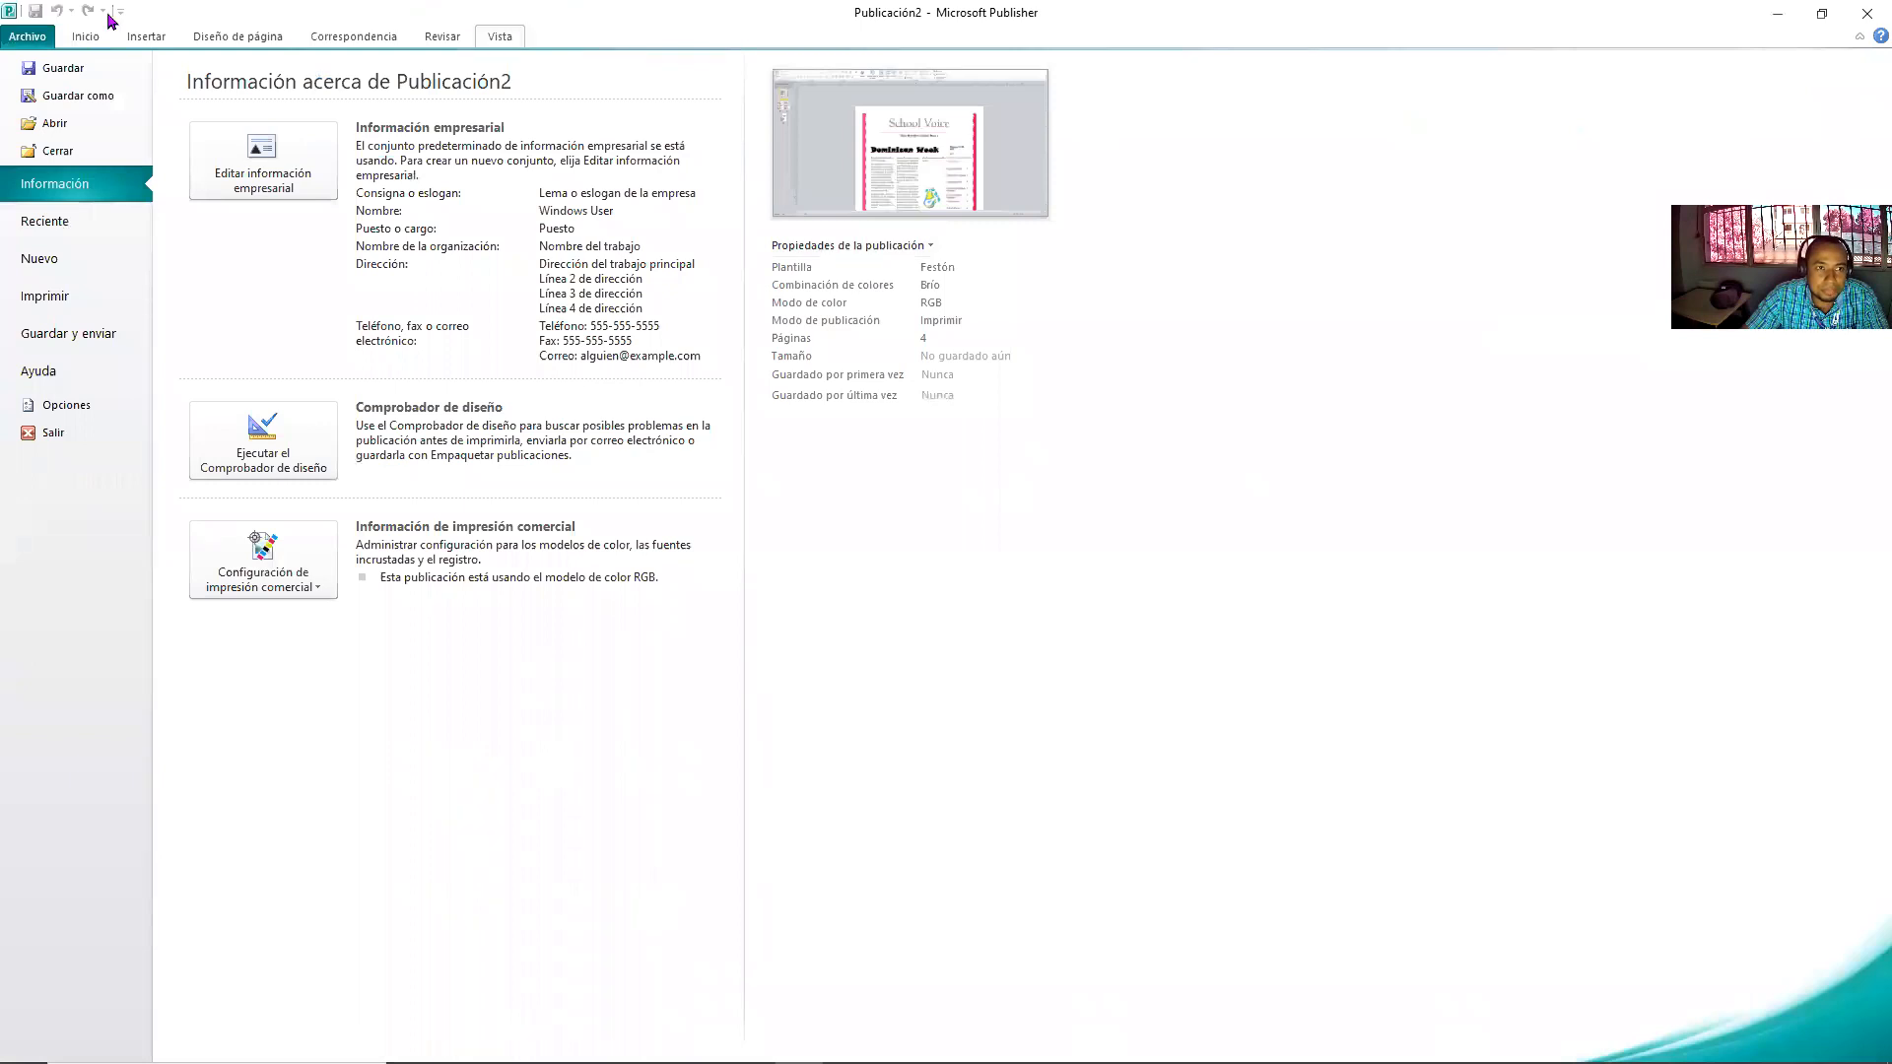
{"action": "key", "text": "Escape"}
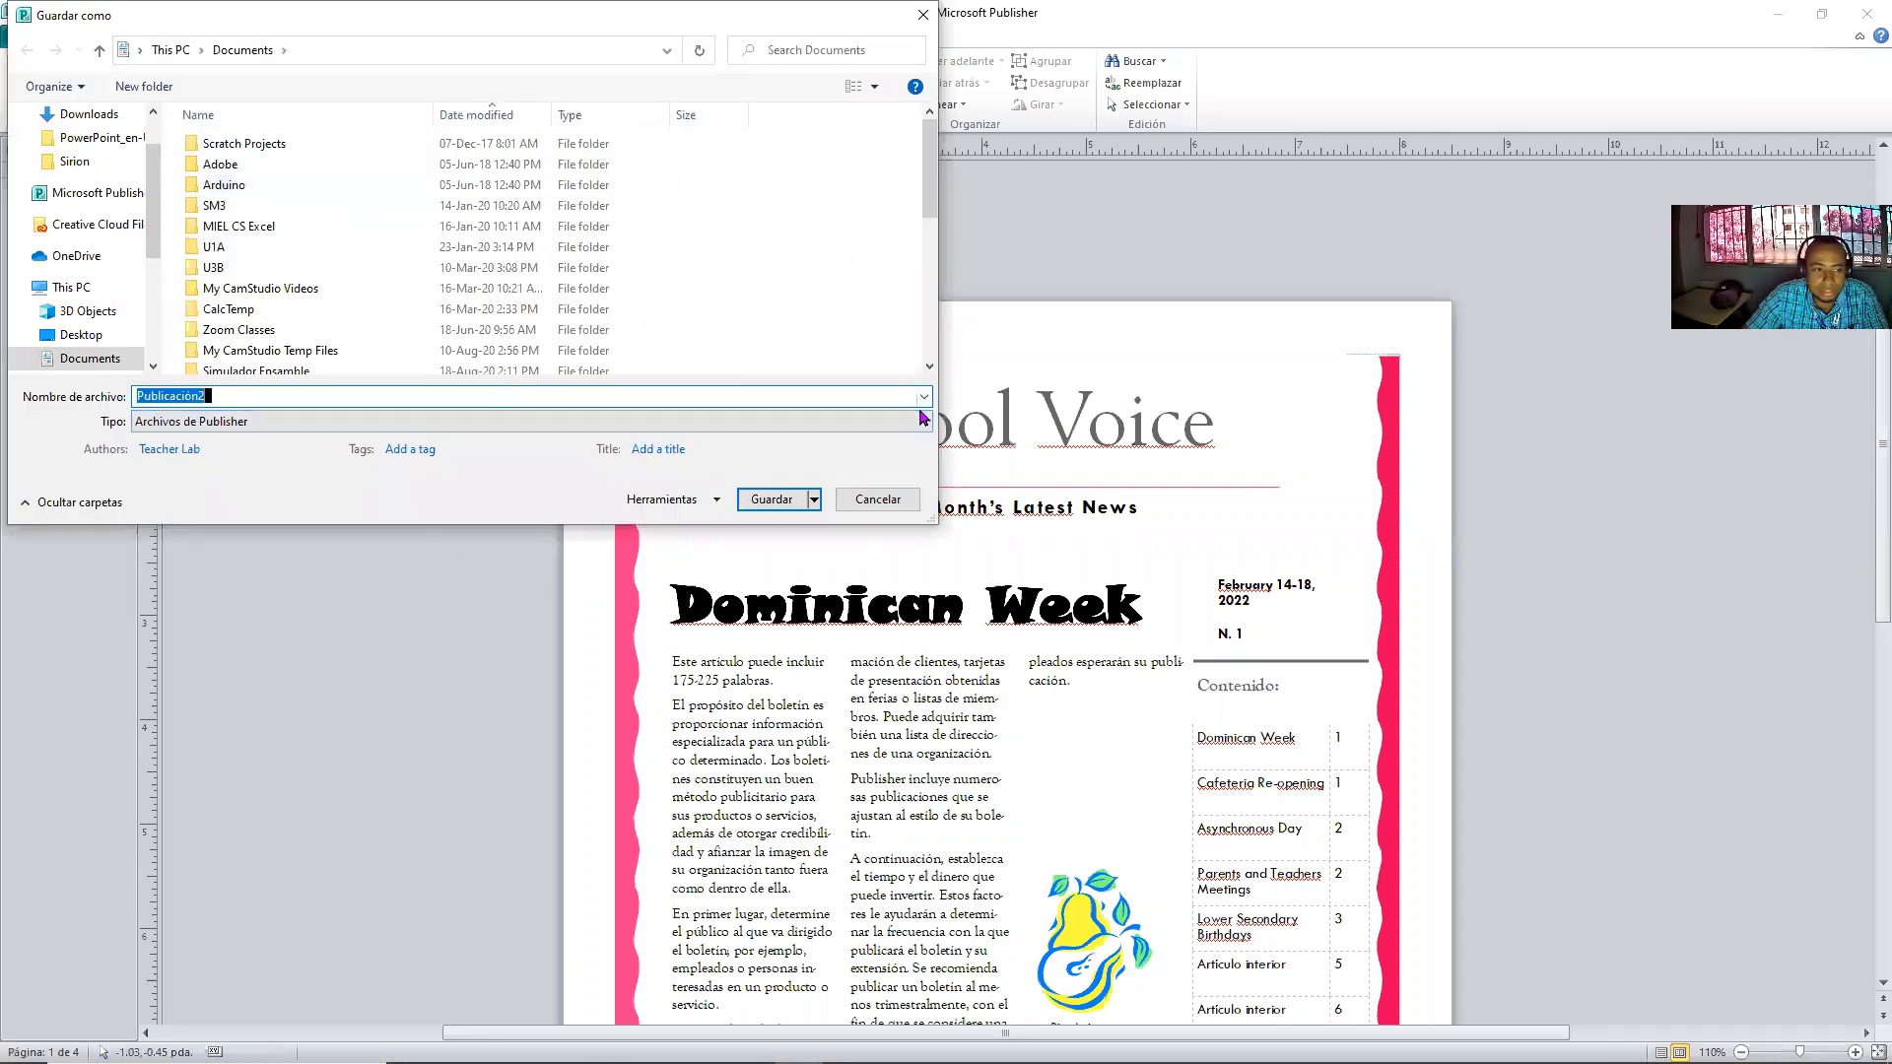
{"action": "left_click", "coordinate": [922, 421]}
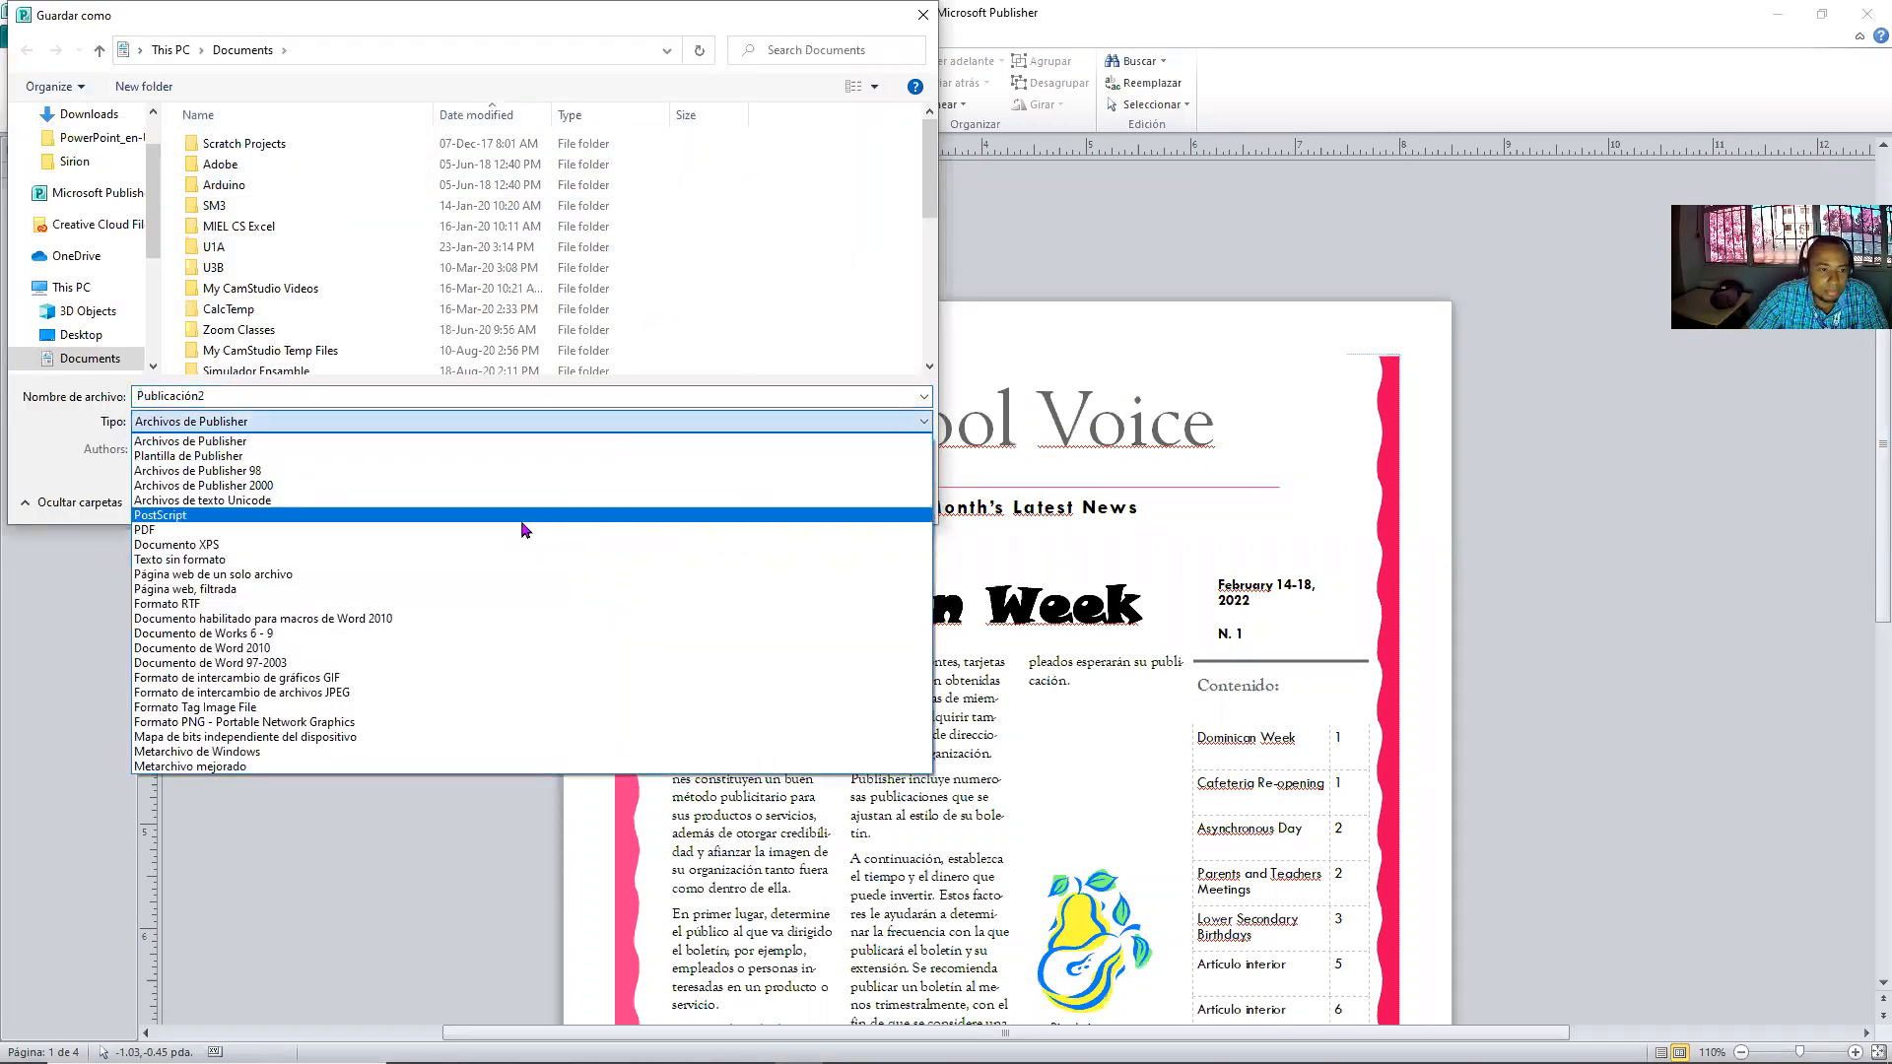
{"action": "left_click", "coordinate": [520, 531]}
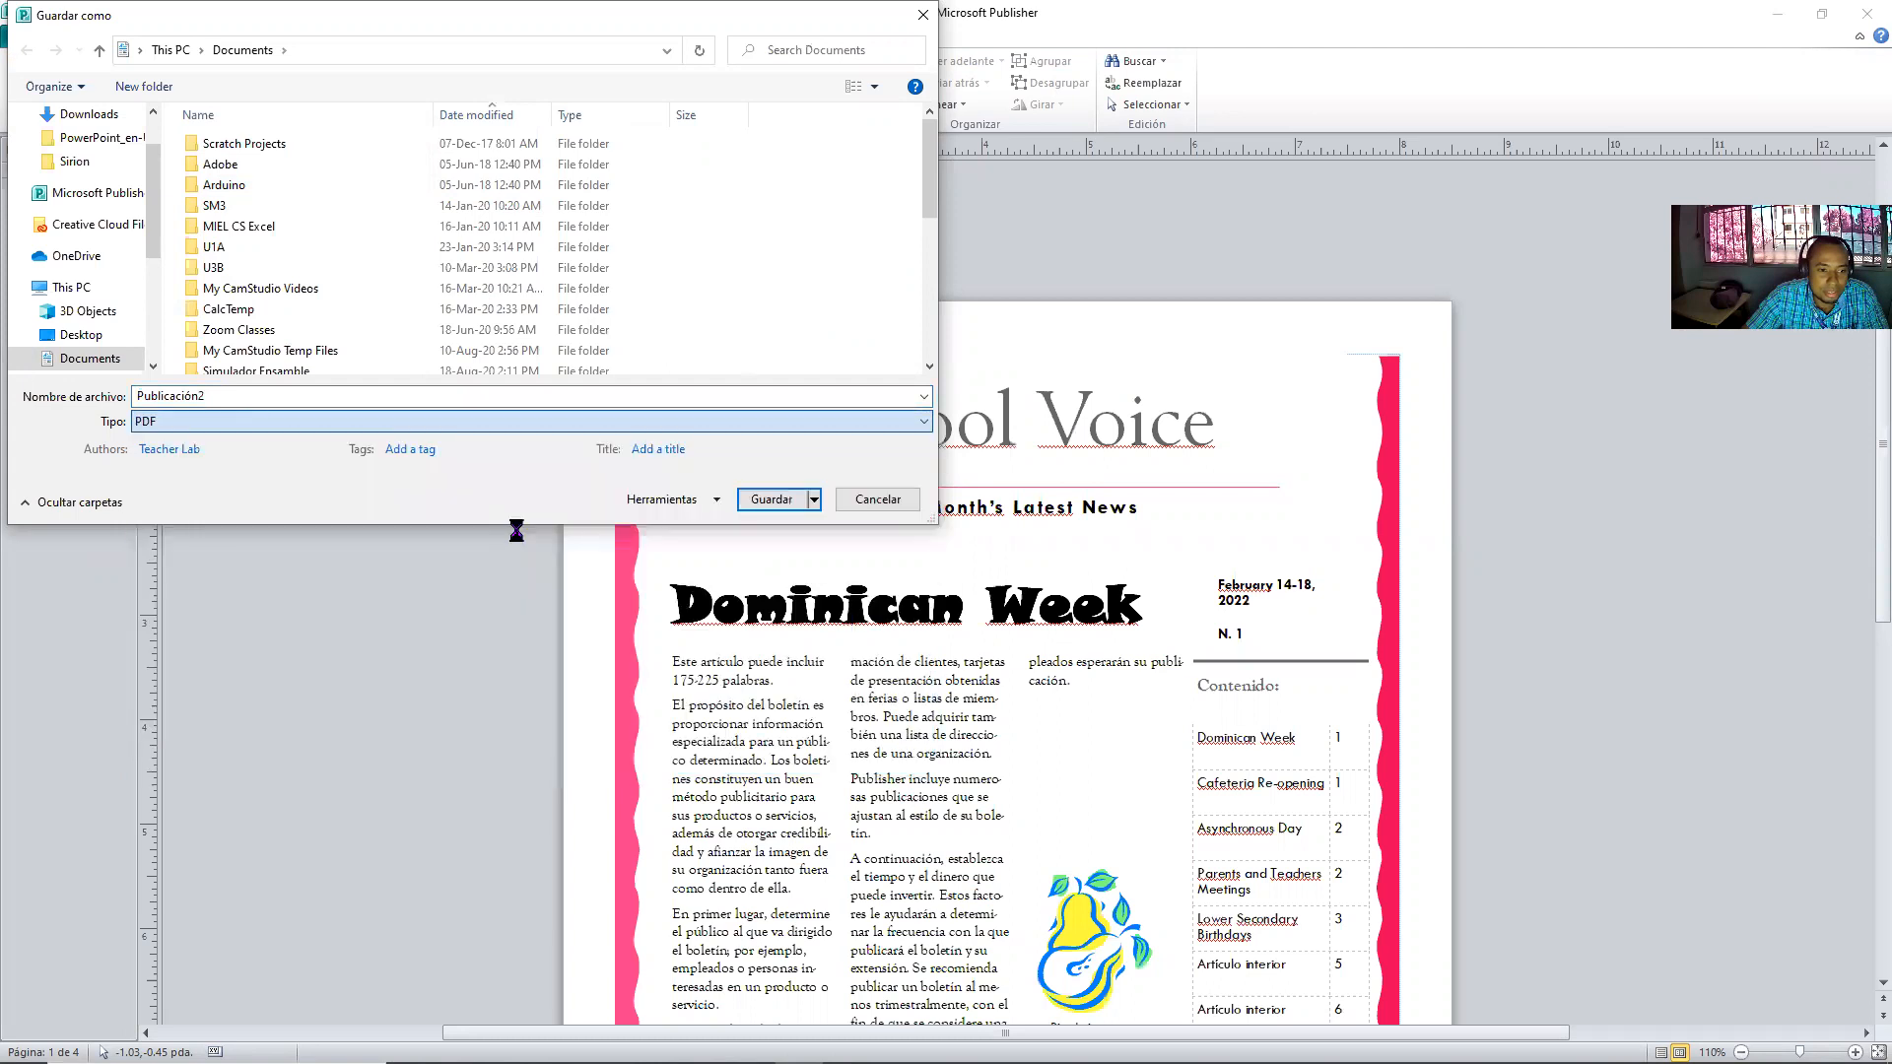
{"action": "left_click", "coordinate": [924, 17]}
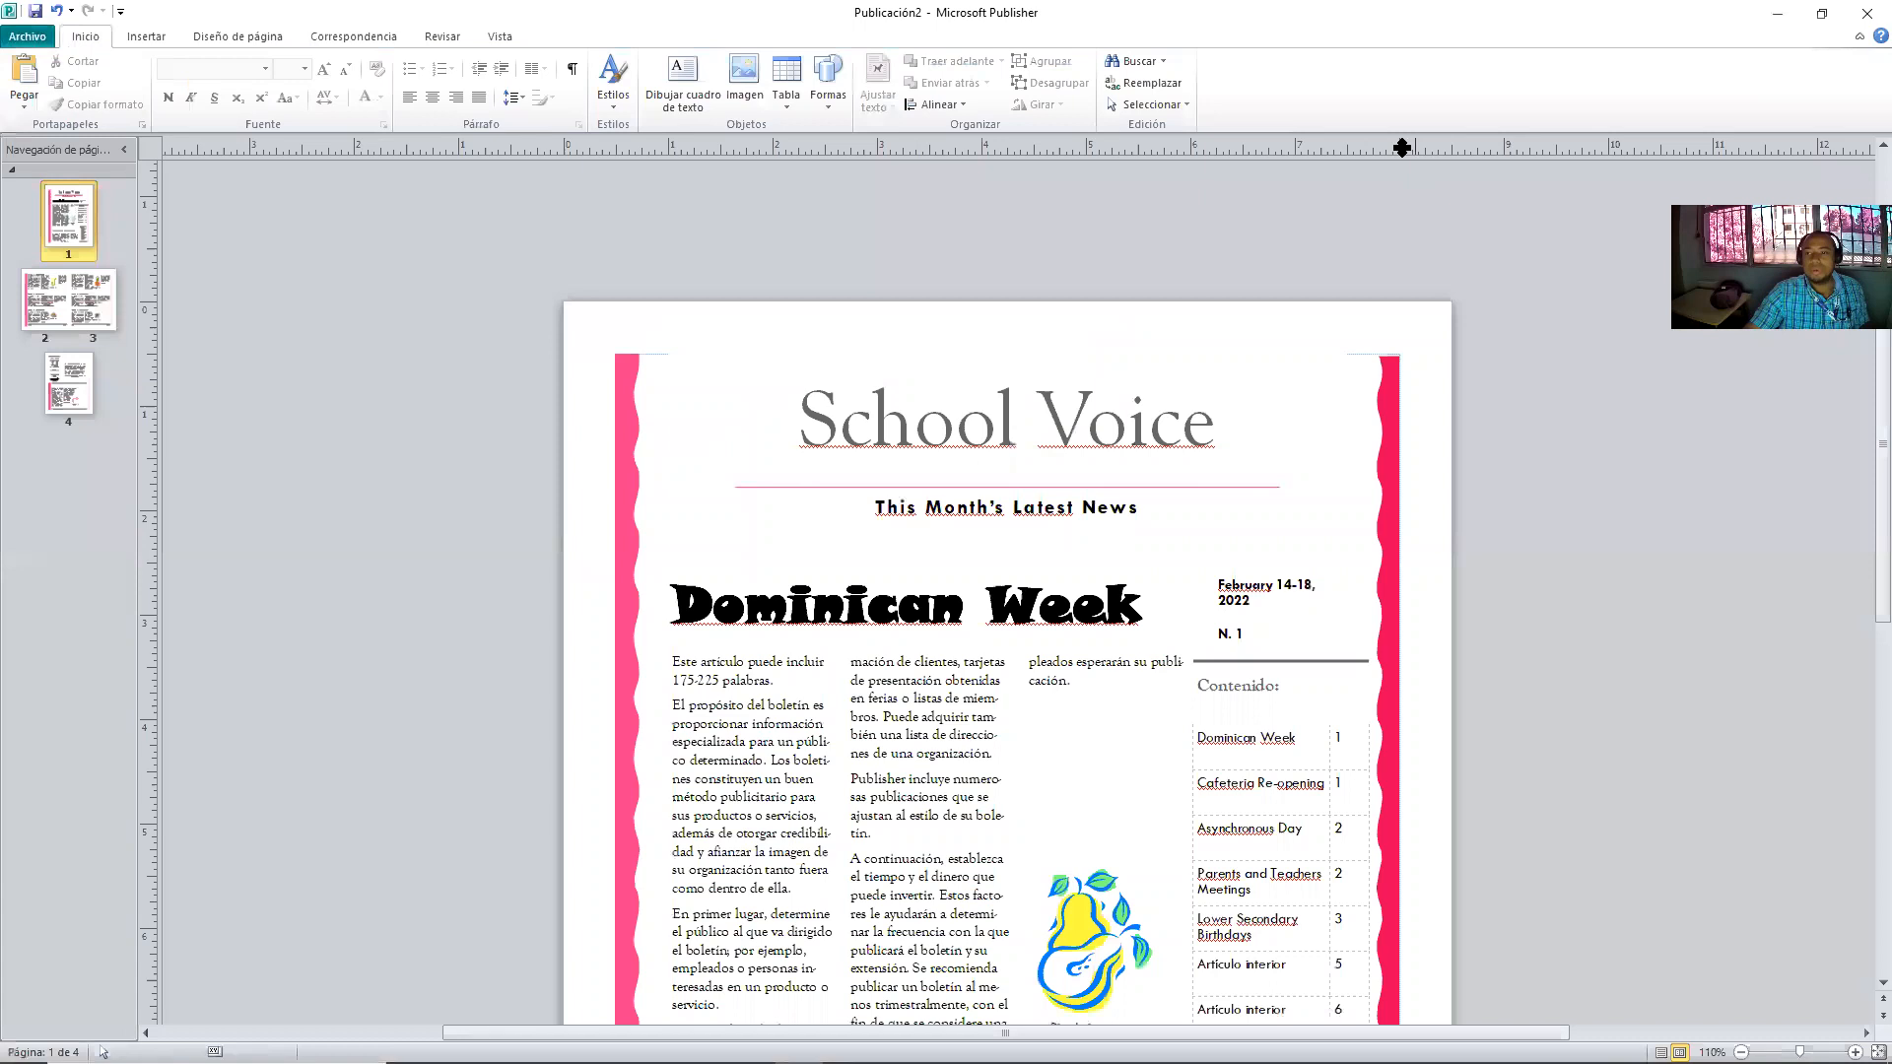